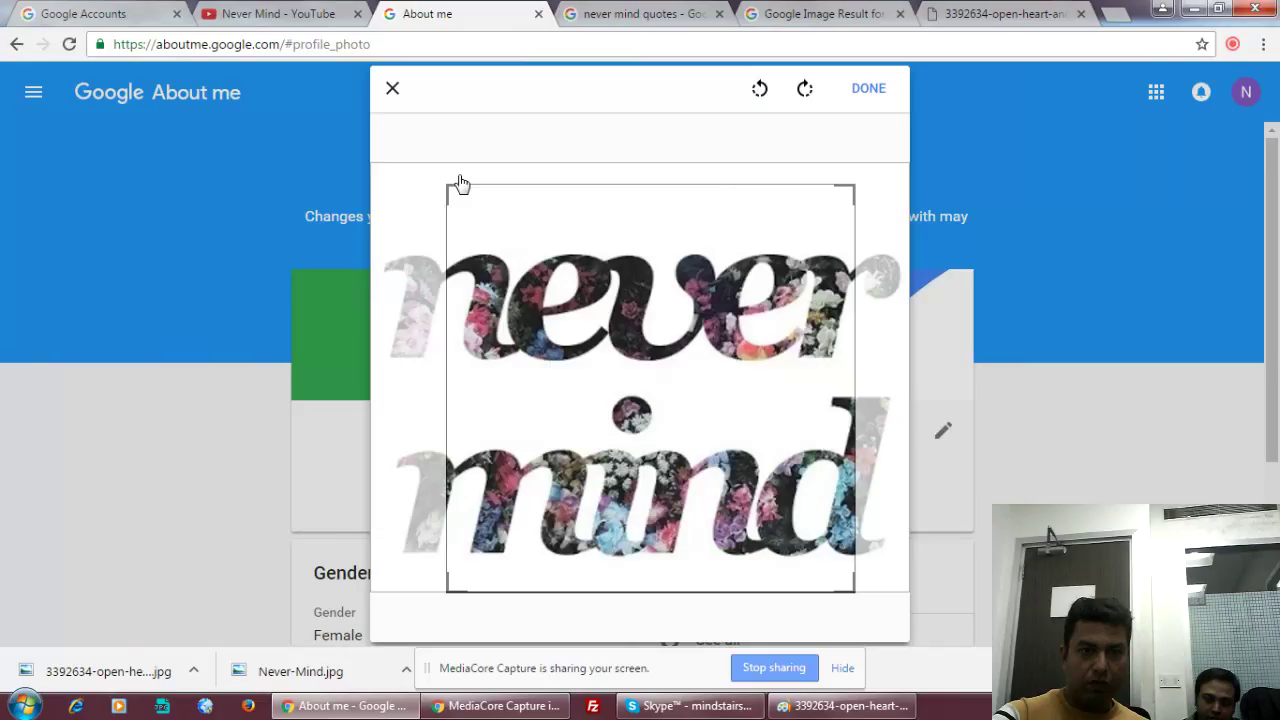
# Set the "never mind" lettering image as the Google profile photo, with the full-height square crop centred on the picture.
pyautogui.moveTo(460, 180); pyautogui.dragTo(361, 143)
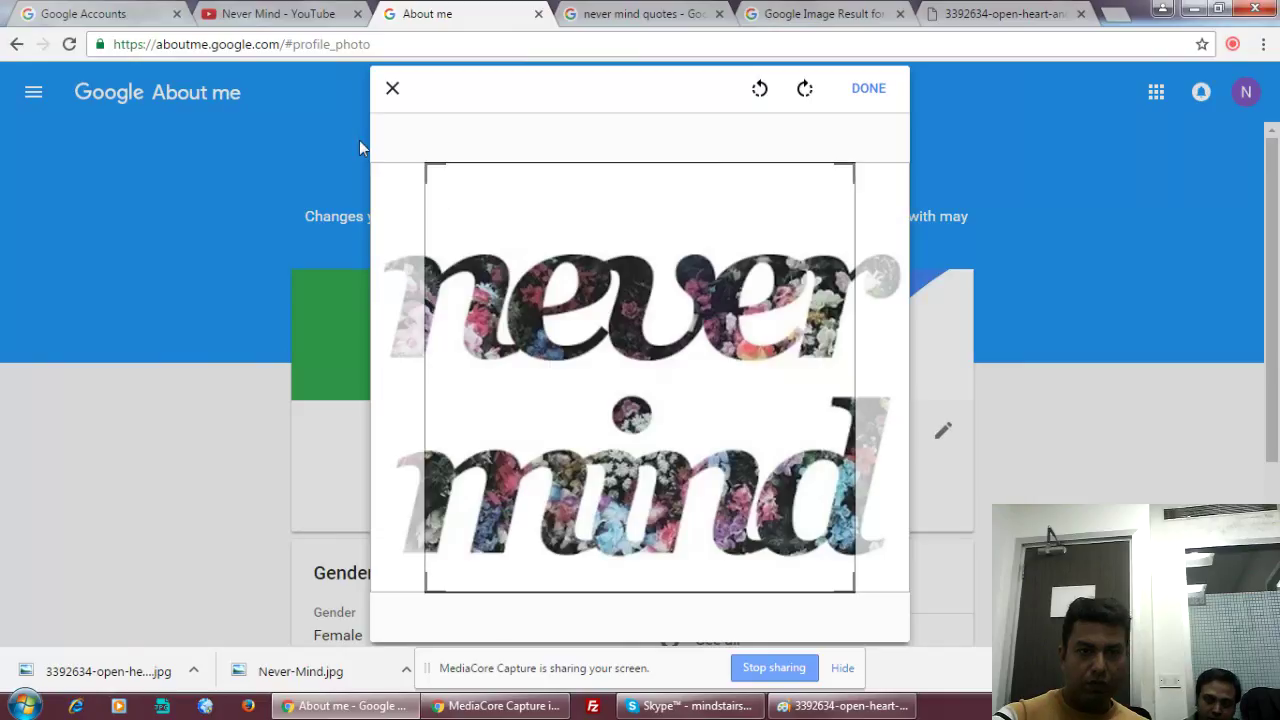
pyautogui.click(359, 147)
pyautogui.click(642, 409)
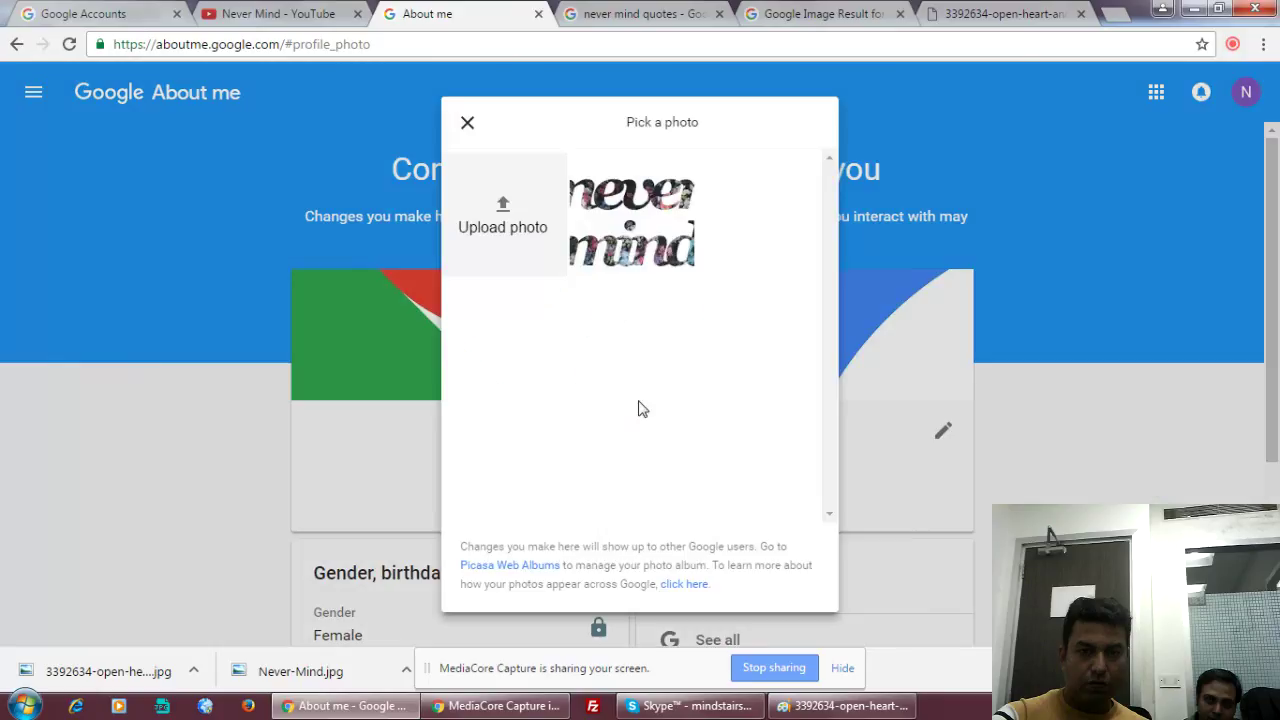
pyautogui.click(649, 229)
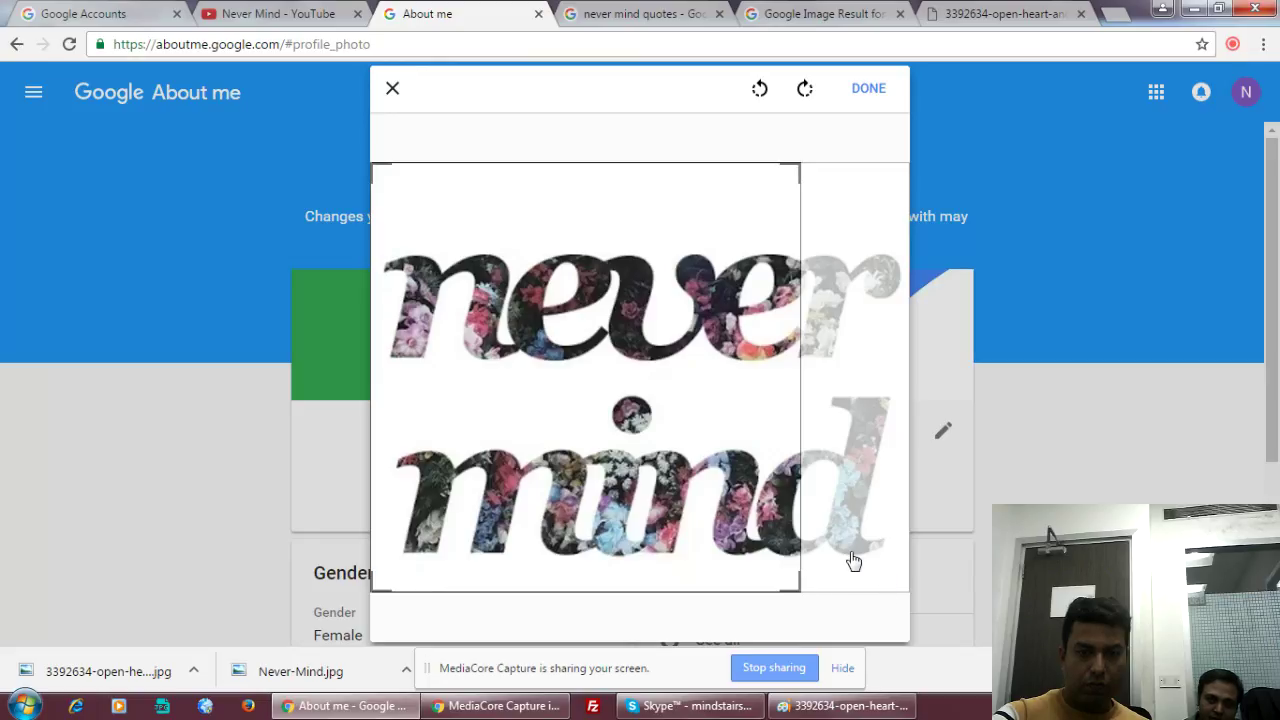
pyautogui.moveTo(701, 481); pyautogui.dragTo(756, 491)
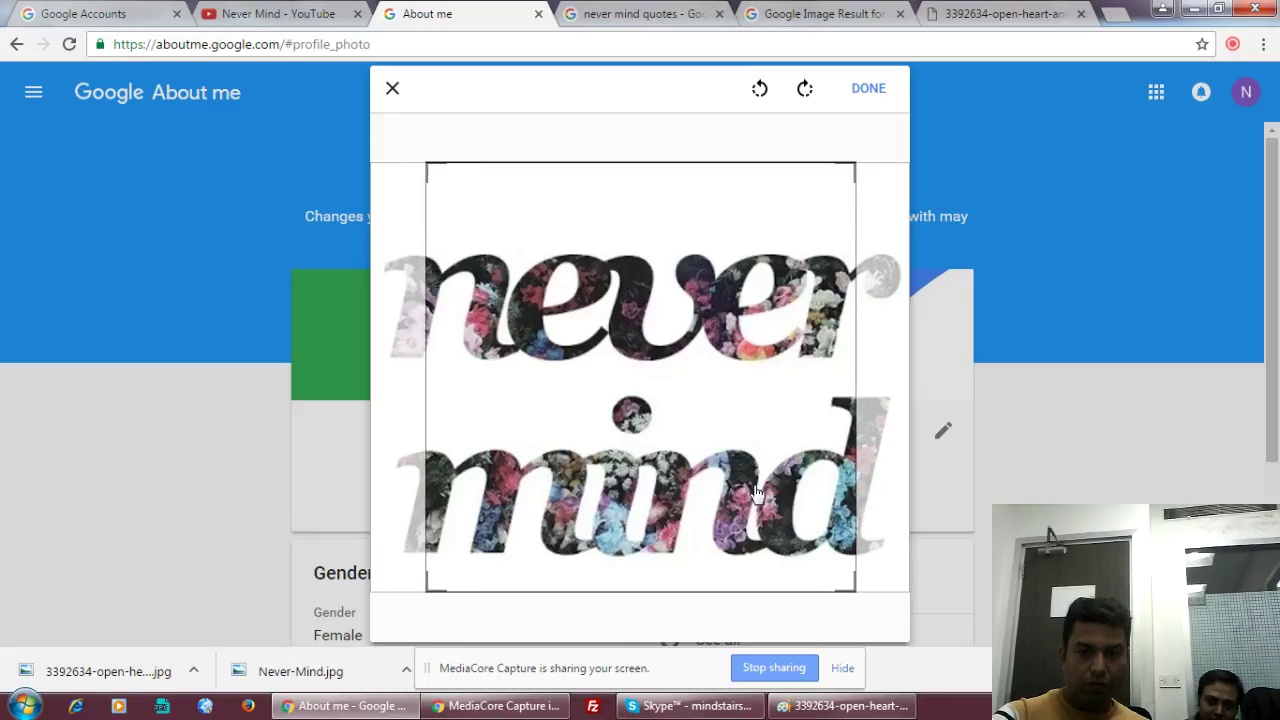
pyautogui.click(870, 90)
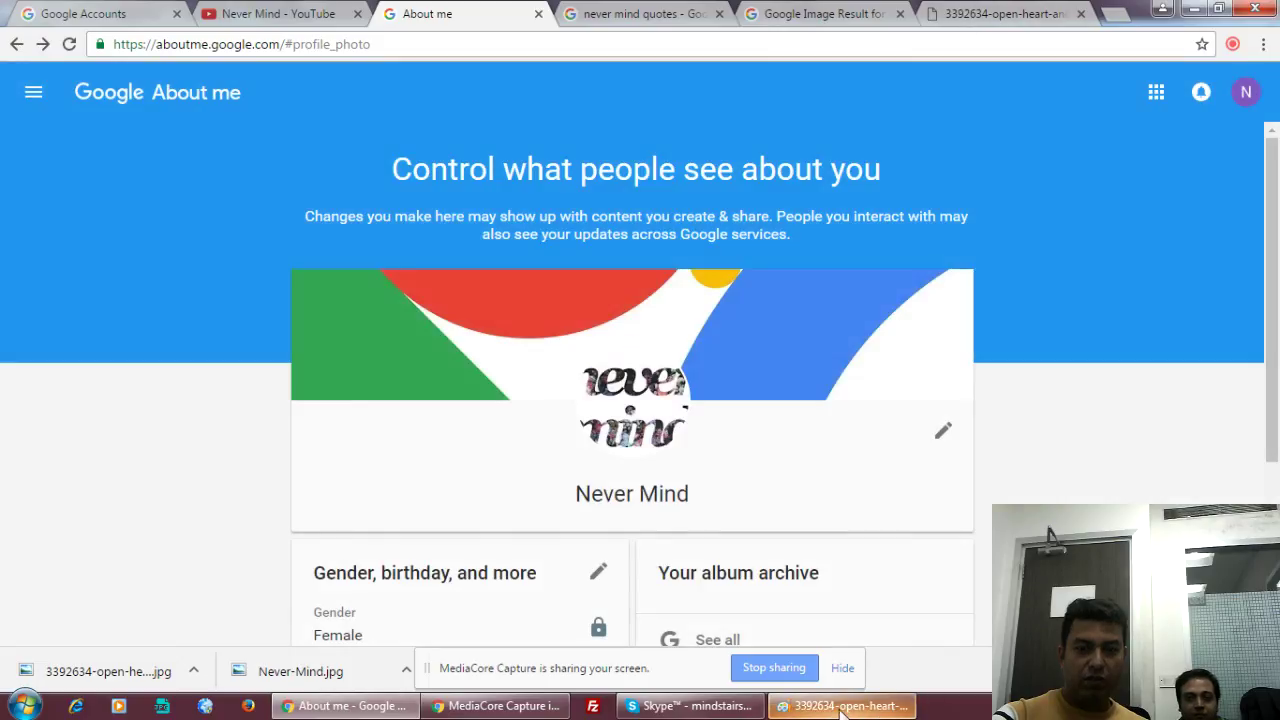
# Switch to Paint, erase the quotefancy watermark below the quote in the open-heart image, then save and close the picture.
pyautogui.click(843, 708)
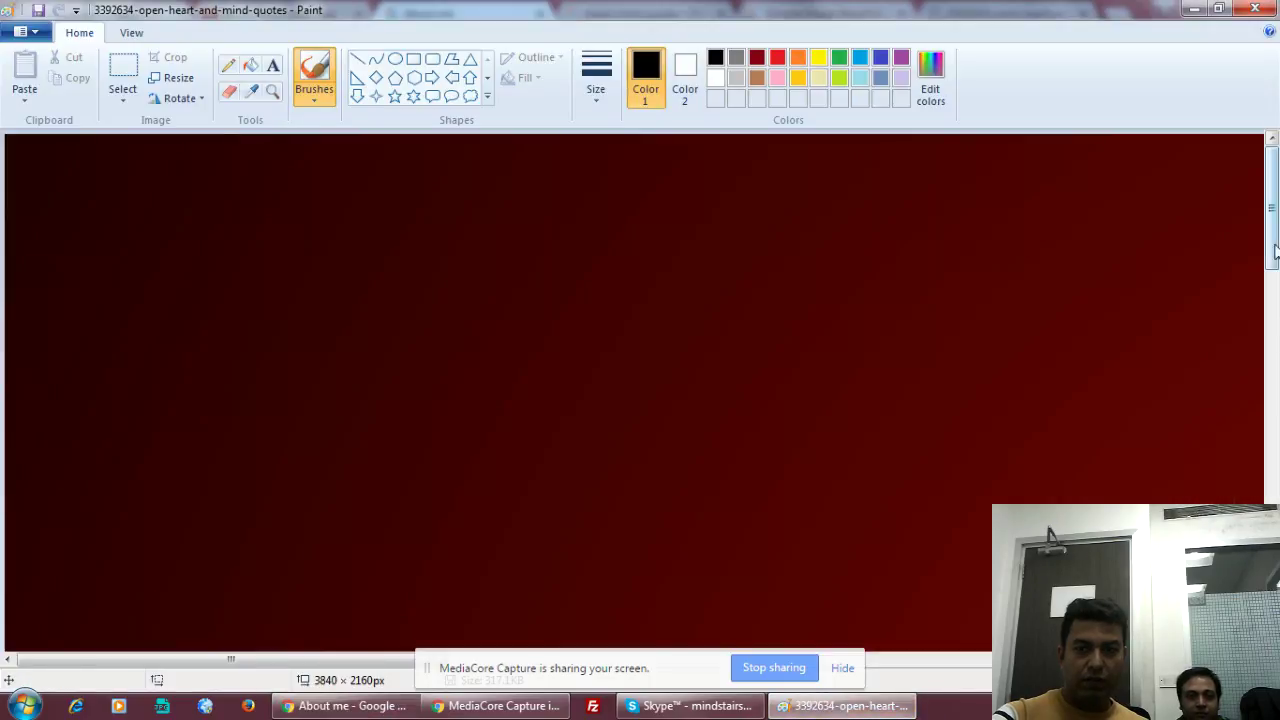
pyautogui.moveTo(1272, 207); pyautogui.dragTo(1272, 465)
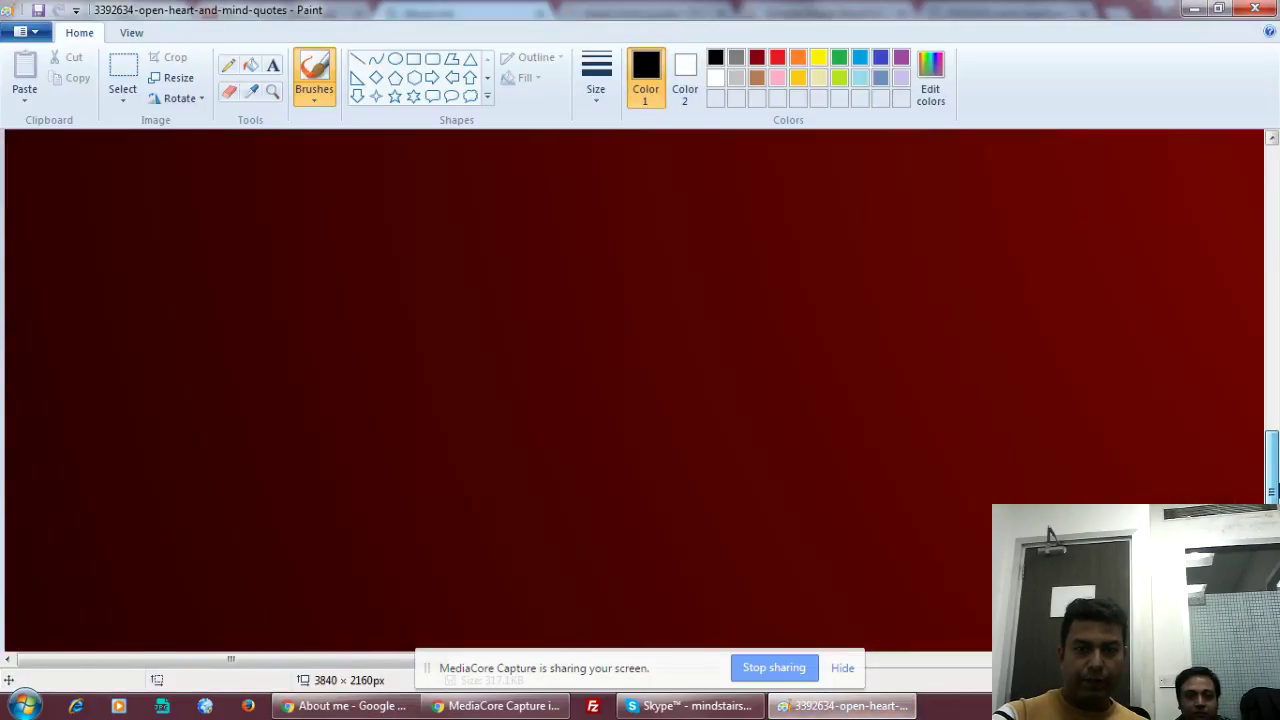
pyautogui.click(131, 33)
pyautogui.click(63, 80)
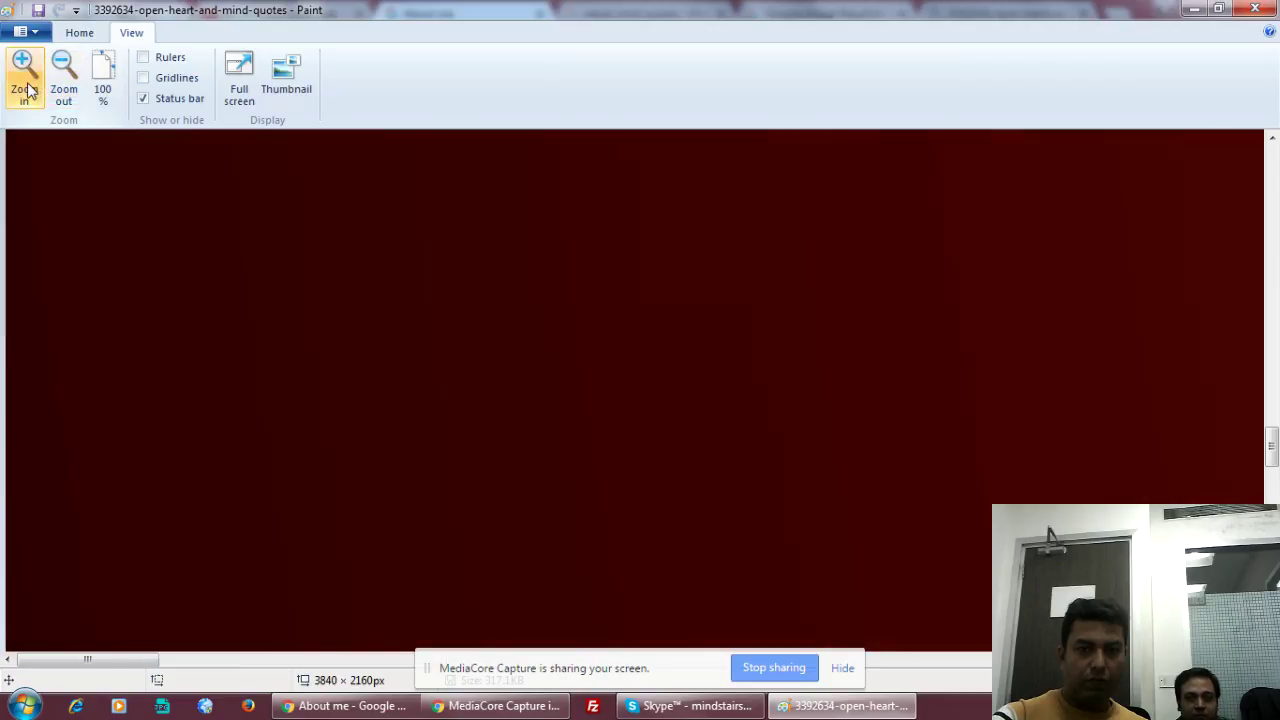
pyautogui.click(57, 93)
pyautogui.click(58, 94)
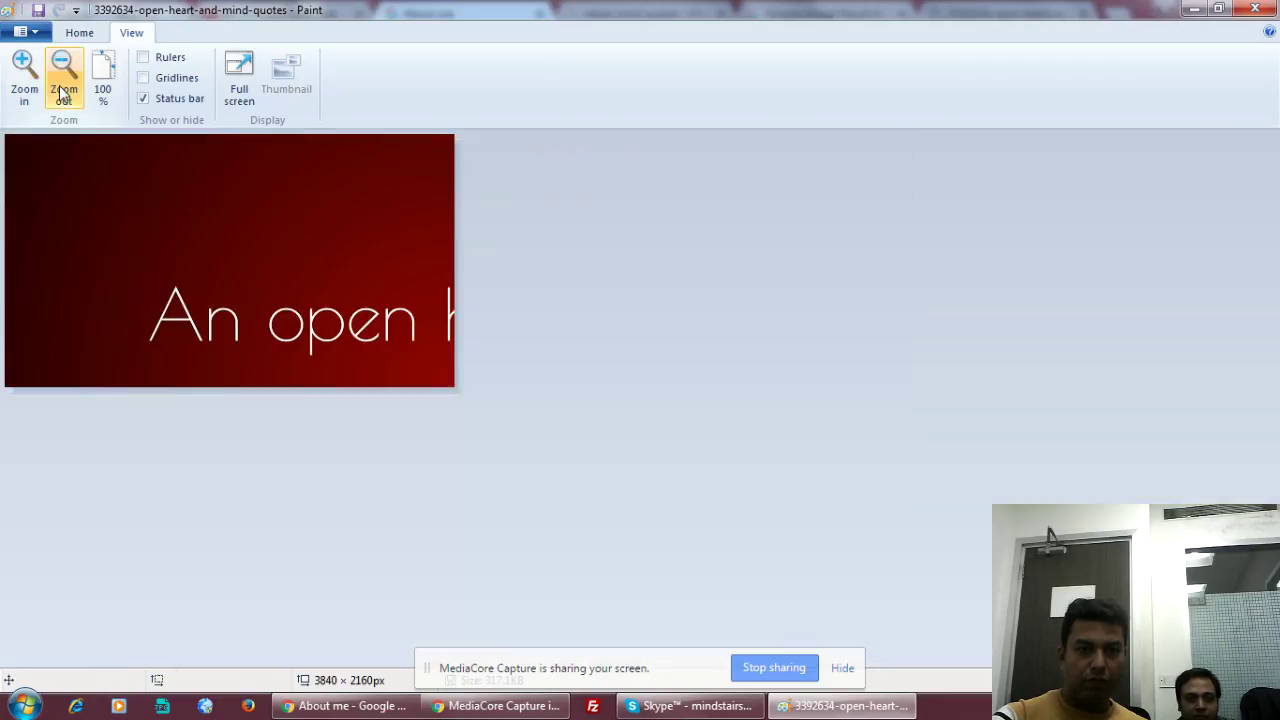
pyautogui.click(23, 86)
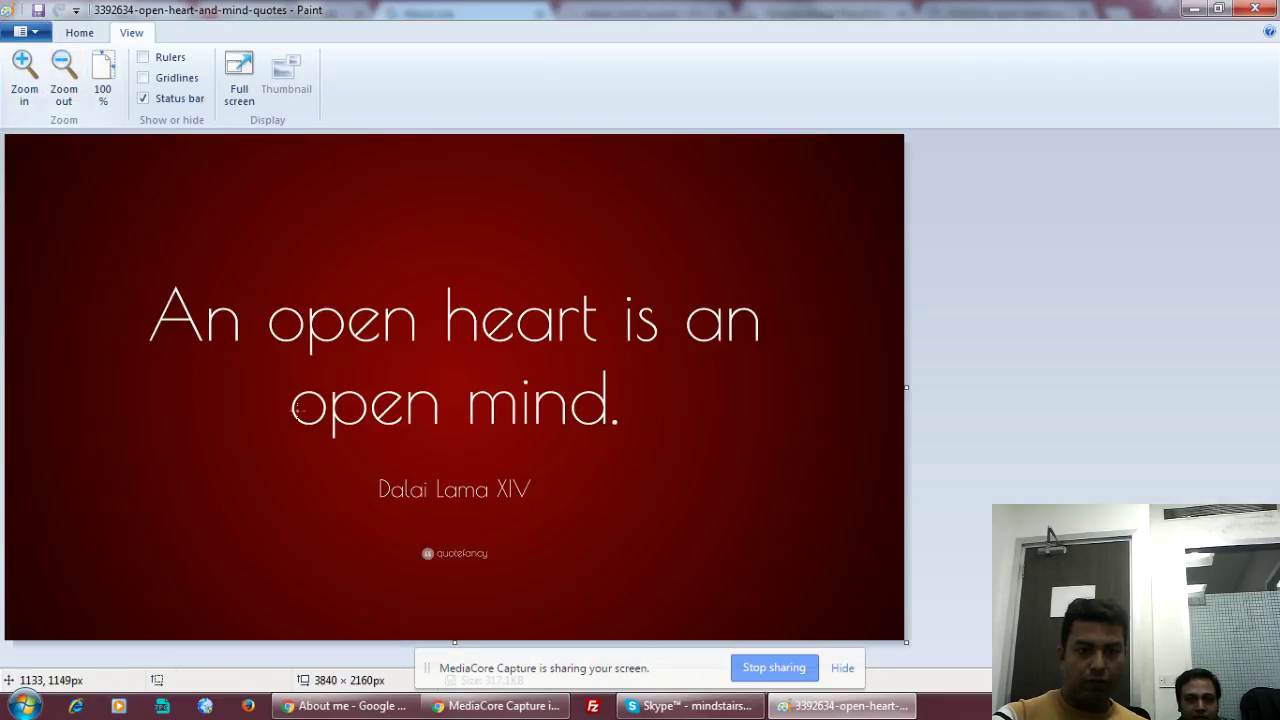
pyautogui.click(82, 33)
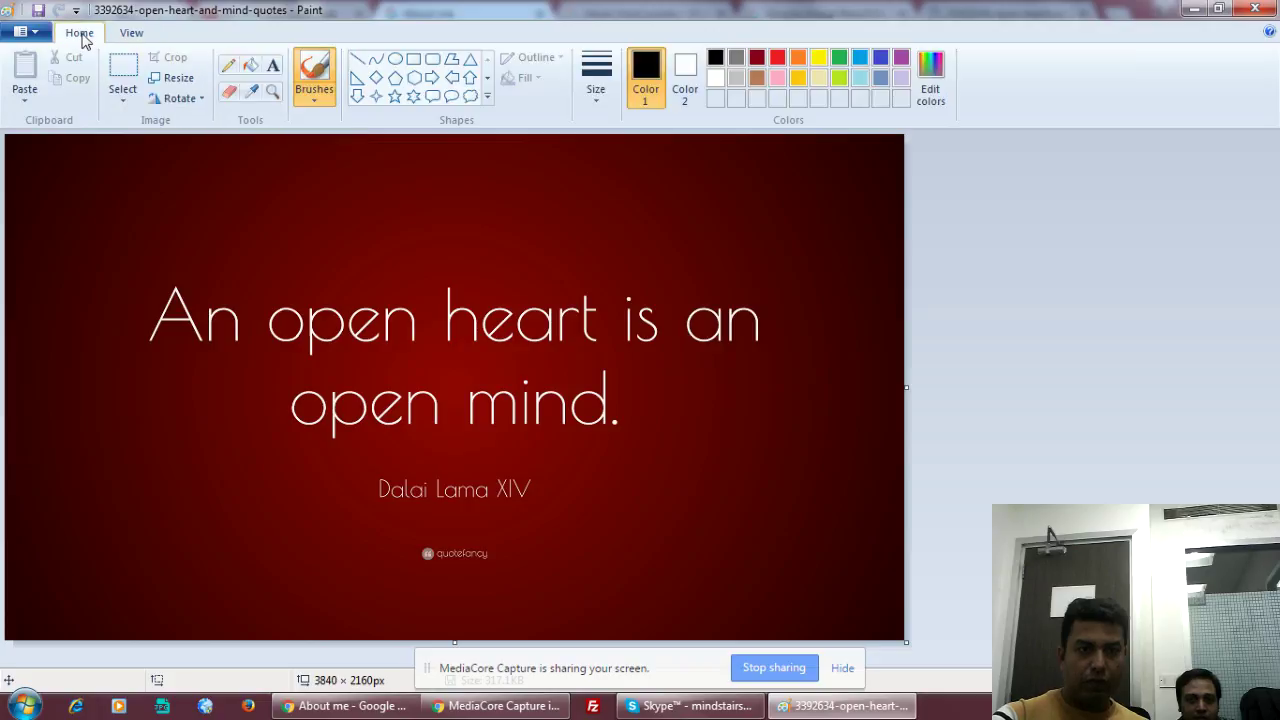
pyautogui.click(125, 75)
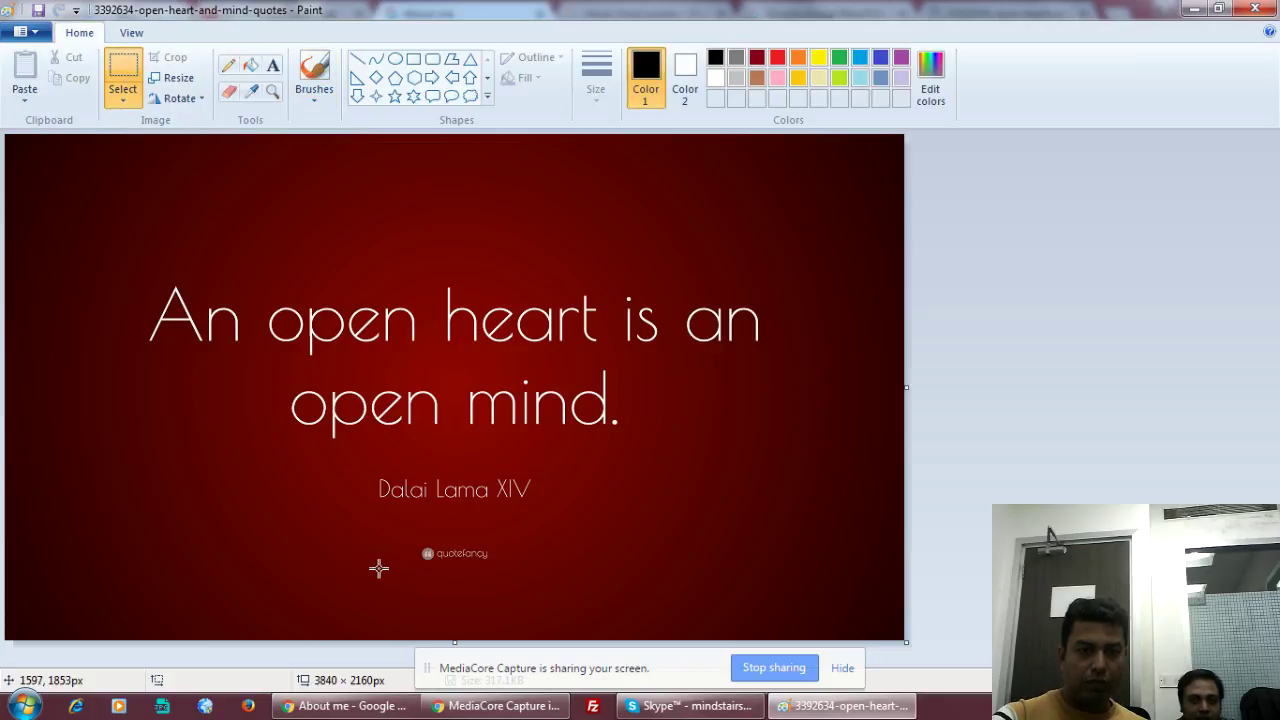
pyautogui.moveTo(388, 540); pyautogui.dragTo(510, 568)
pyautogui.click(829, 571)
pyautogui.moveTo(351, 540)
pyautogui.mouseDown()
pyautogui.moveTo(366, 586)
pyautogui.moveTo(529, 571)
pyautogui.mouseUp()
pyautogui.click(651, 566)
pyautogui.click(39, 10)
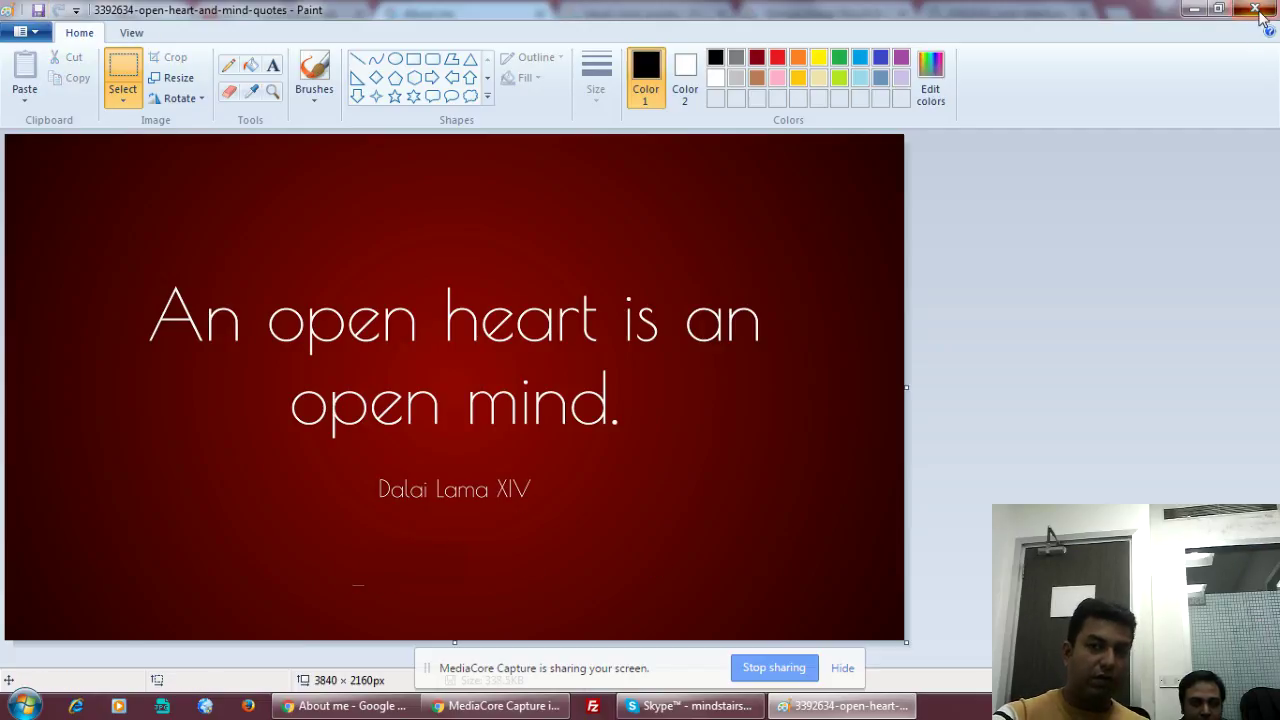
pyautogui.click(1256, 9)
# Upload the edited open-heart quote image as the Google About me cover photo, keep the full image, and confirm it.
pyautogui.moveTo(720, 390)
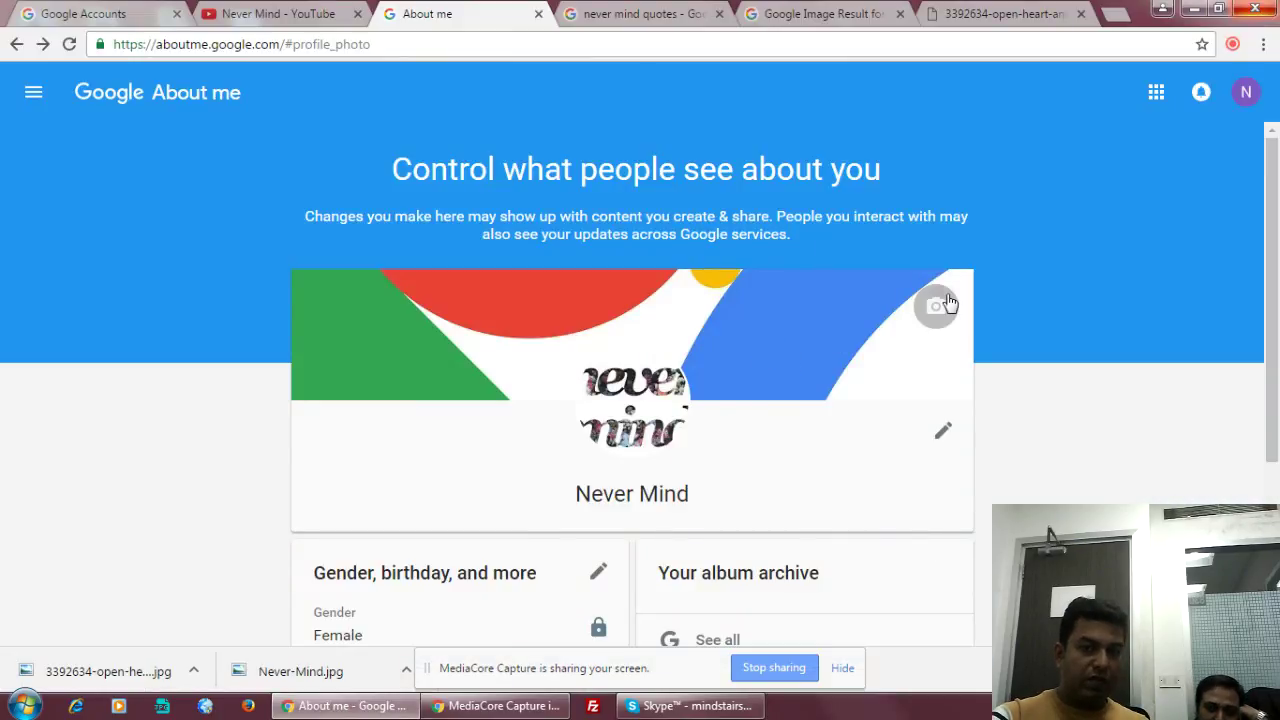
pyautogui.click(942, 306)
pyautogui.click(497, 208)
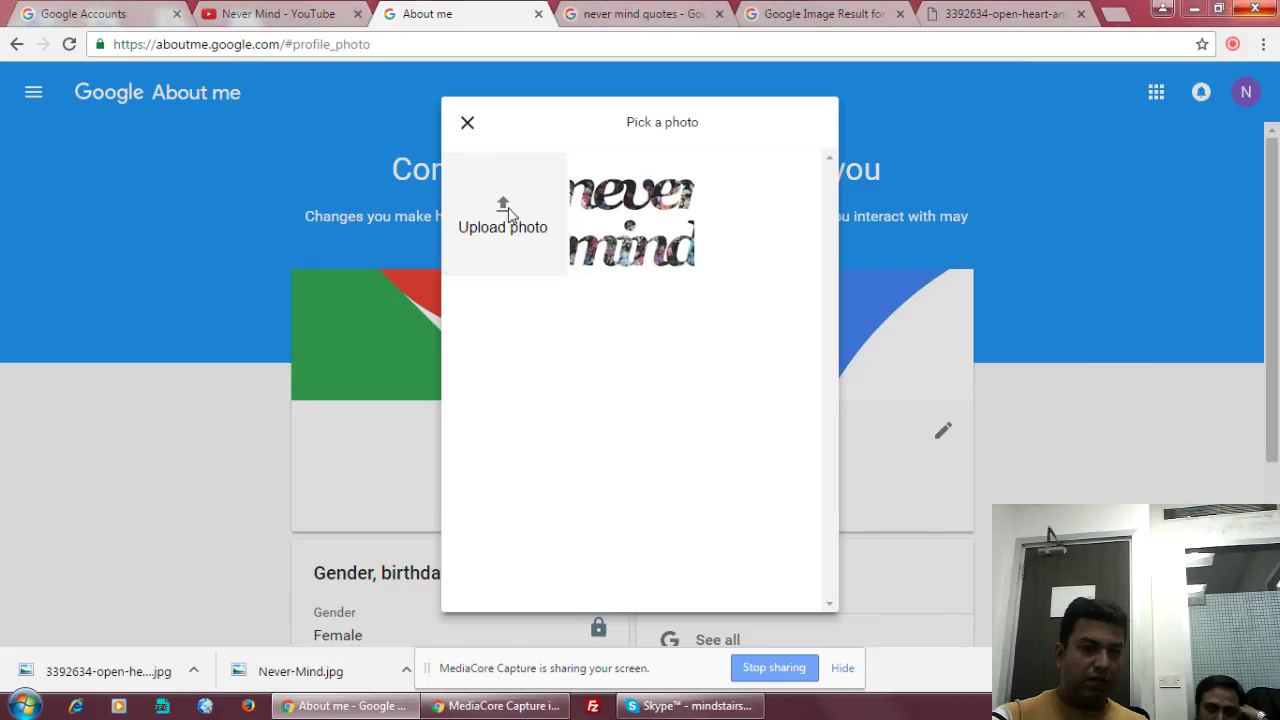
pyautogui.moveTo(1176, 160); pyautogui.dragTo(1211, 383)
pyautogui.doubleClick(386, 280)
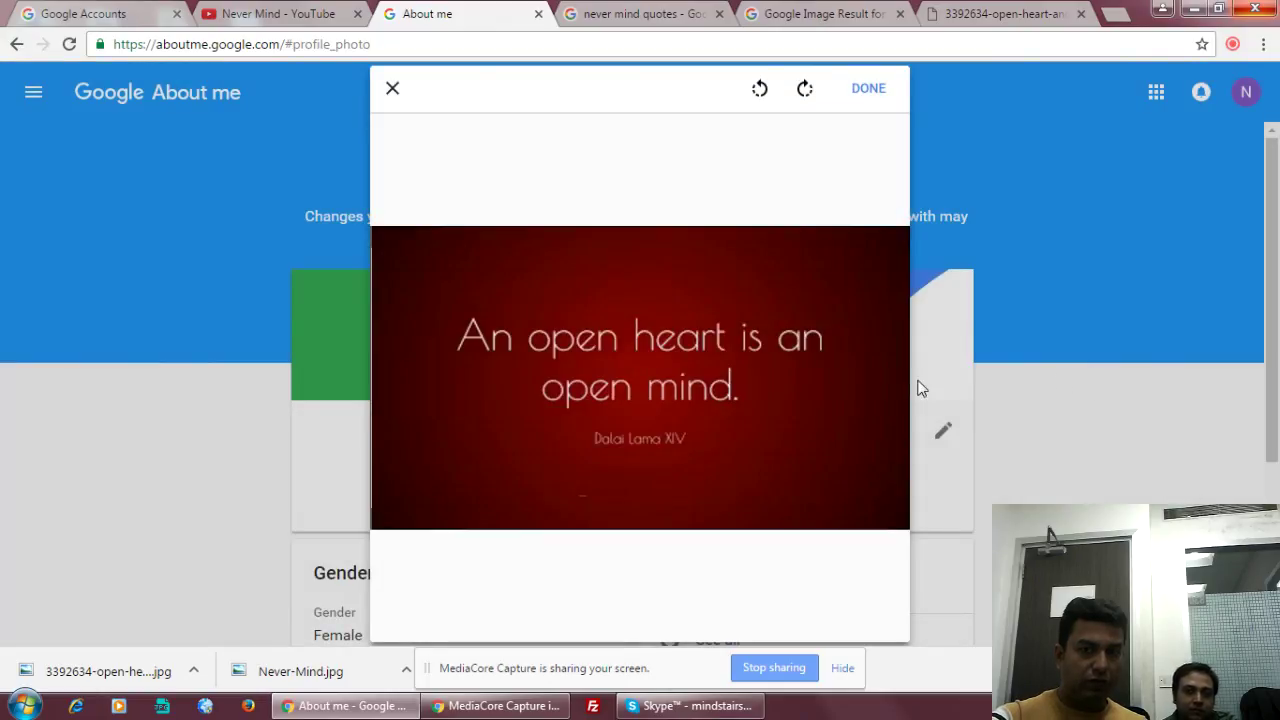
pyautogui.click(870, 89)
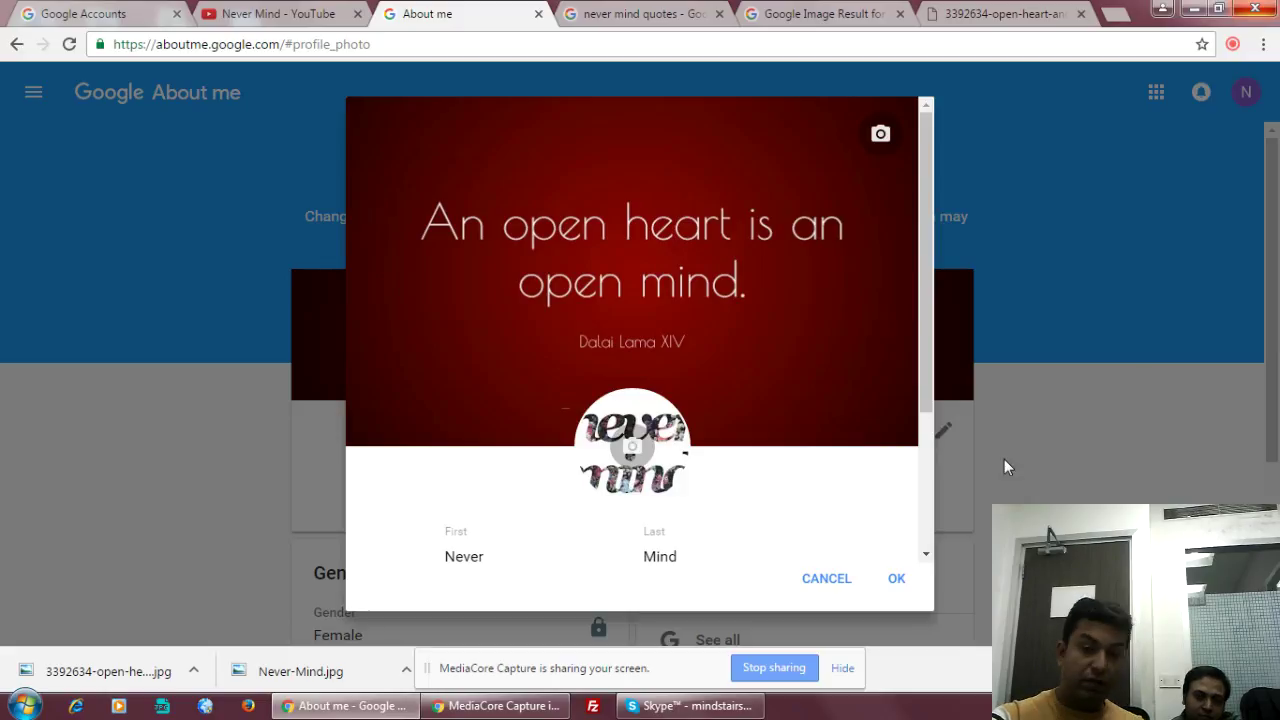
pyautogui.click(897, 580)
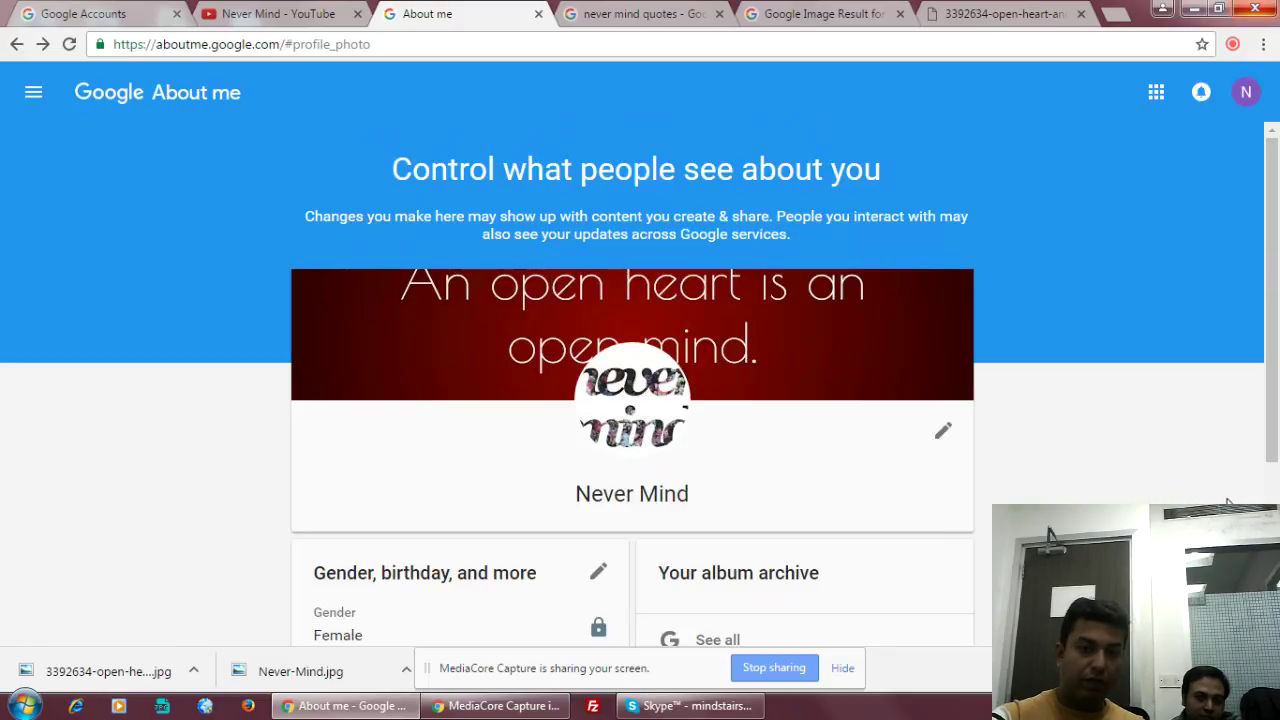
# Switch to the YouTube channel page, reload it, and upload 3392634-open-heart-and-mind-quotes.jpg as channel art.
pyautogui.click(280, 13)
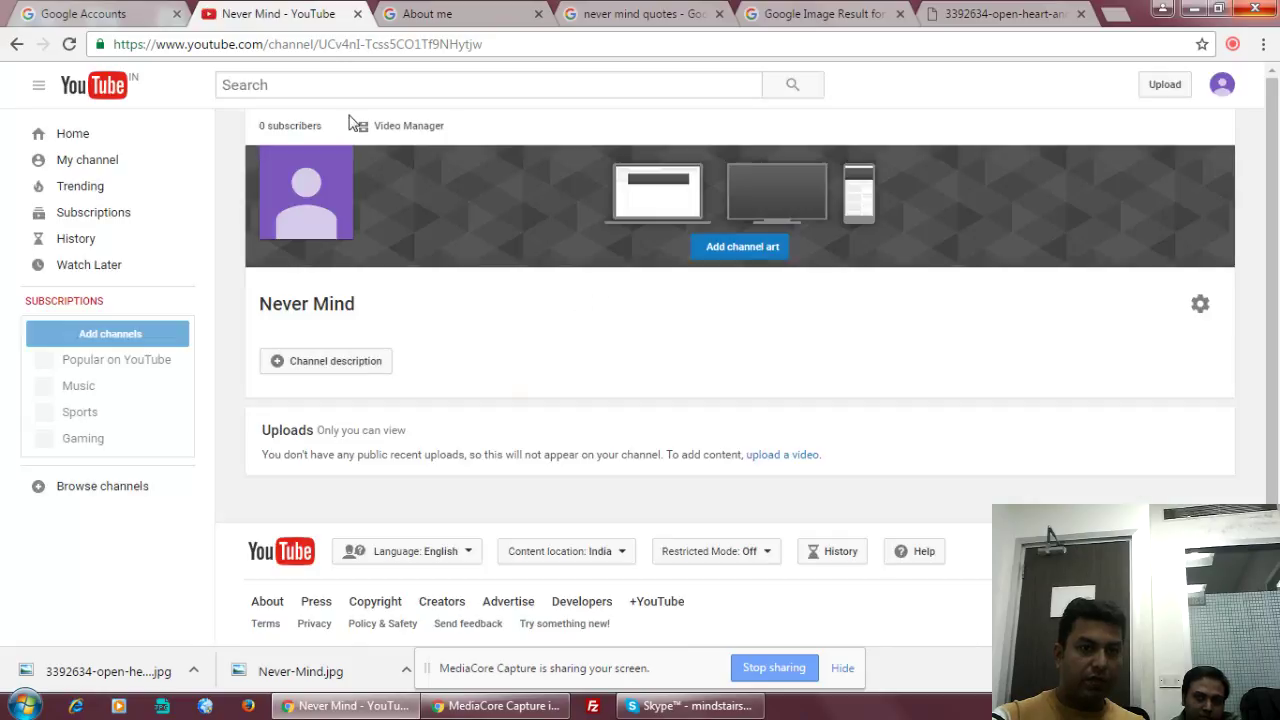
pyautogui.click(69, 44)
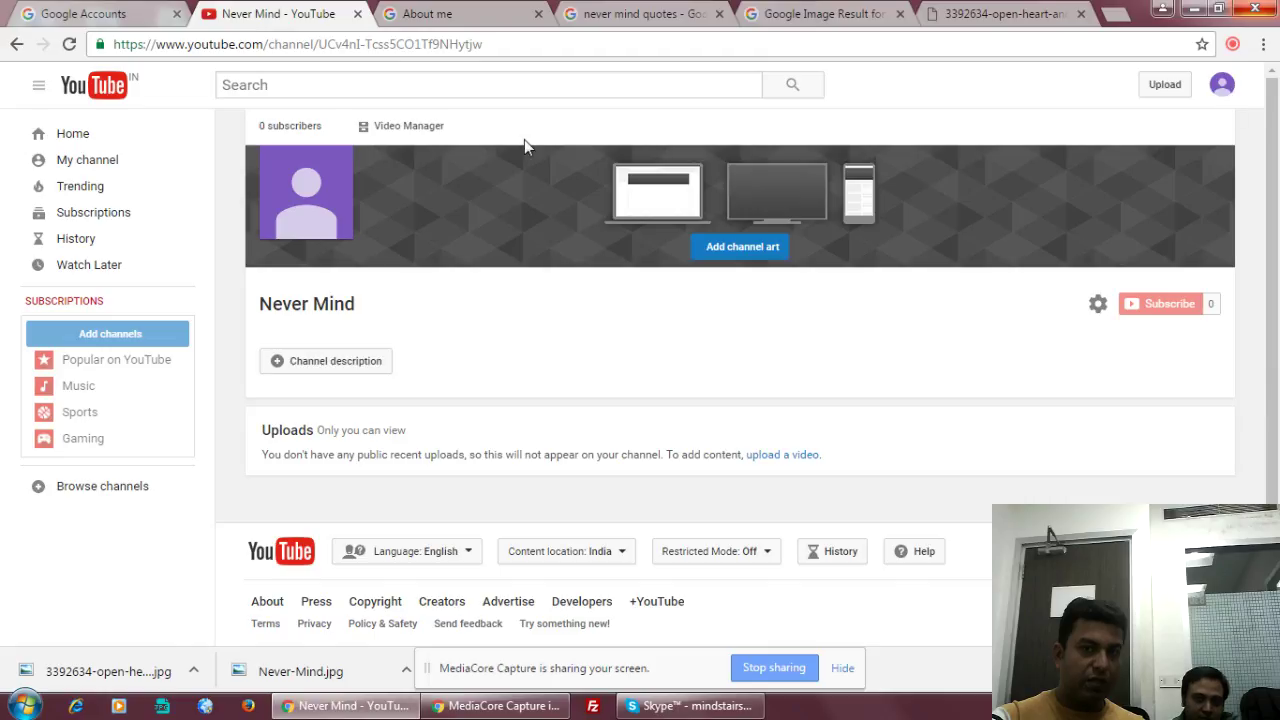
pyautogui.click(1219, 161)
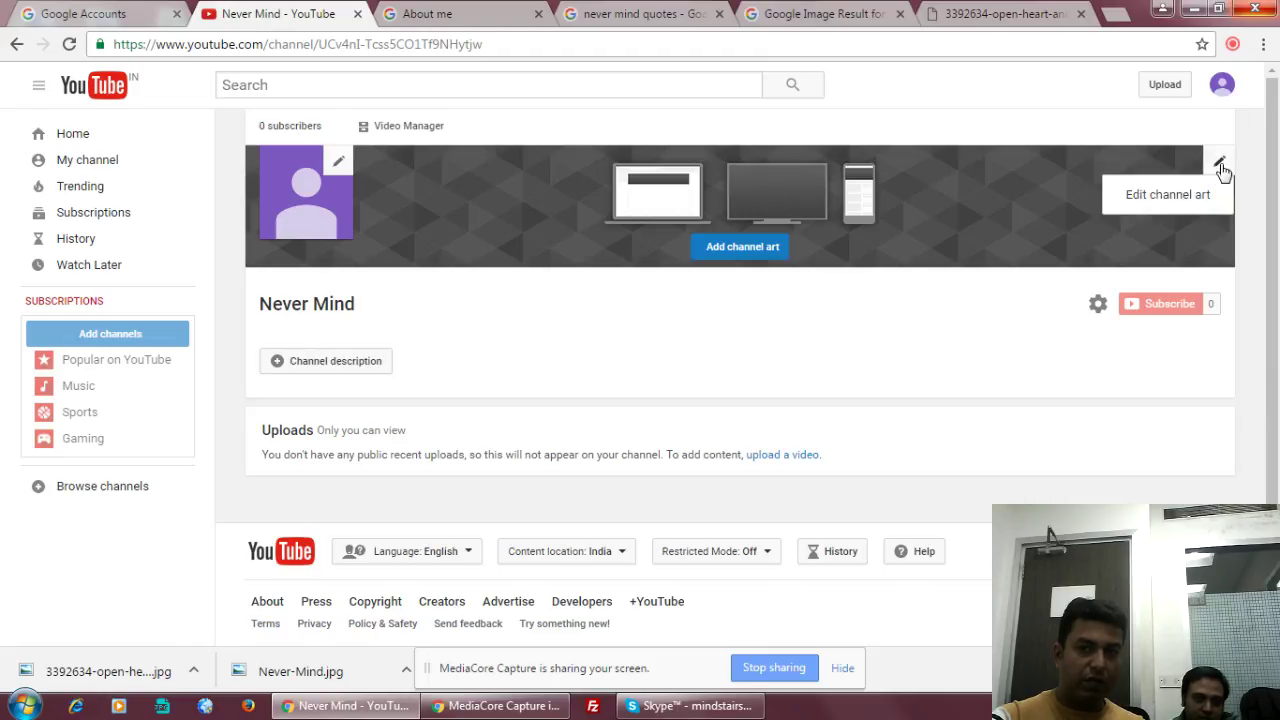
pyautogui.click(1147, 202)
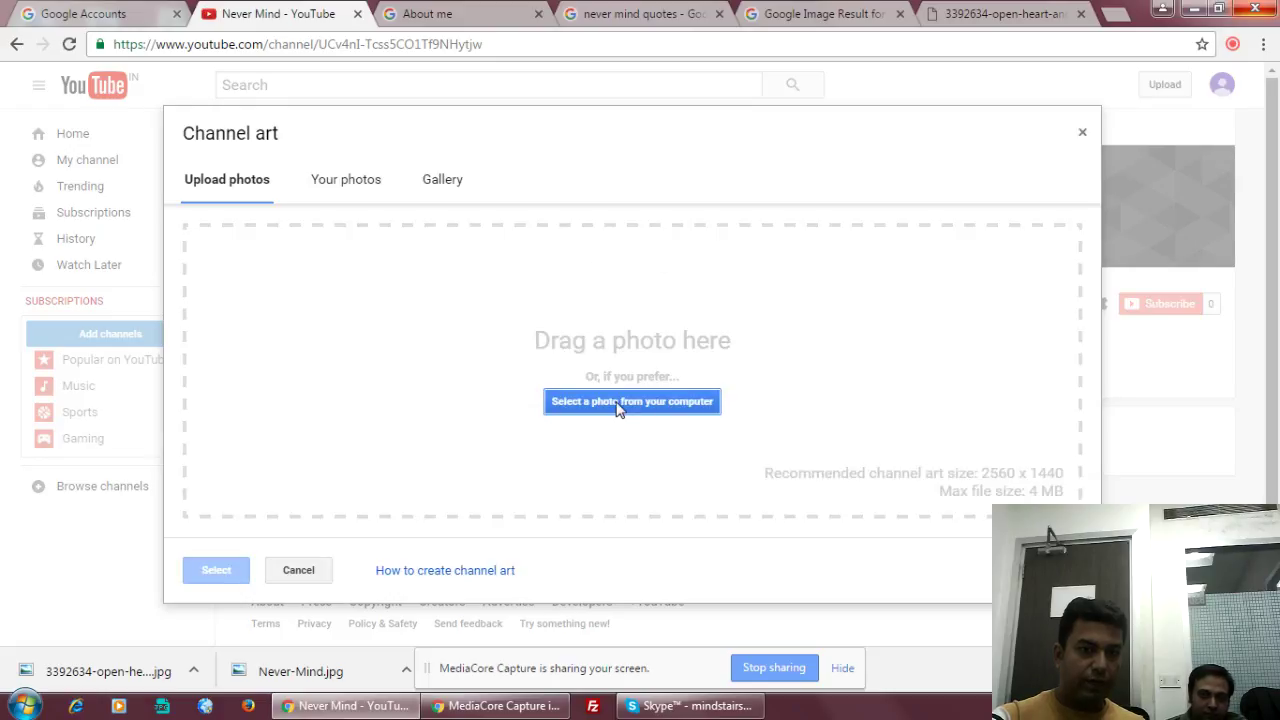
pyautogui.click(612, 410)
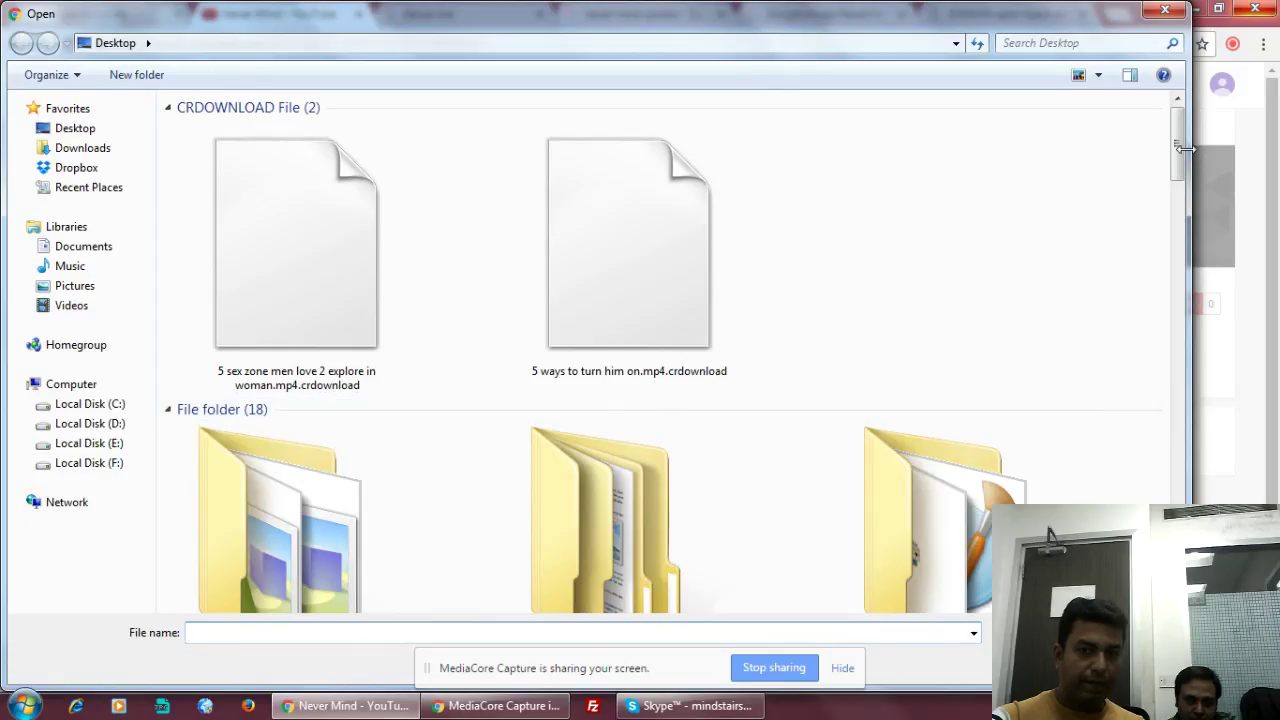
pyautogui.moveTo(1183, 148); pyautogui.dragTo(1180, 338)
pyautogui.doubleClick(327, 221)
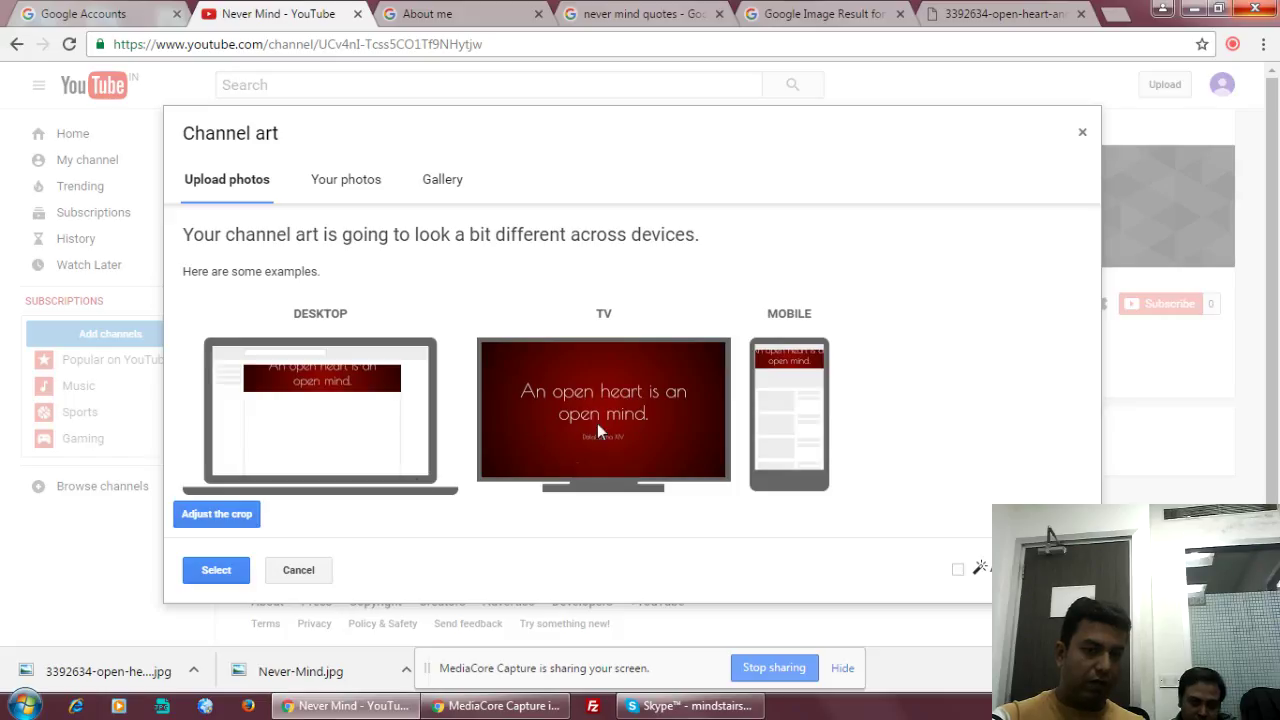
# Adjust the crop of the channel art image slightly, preview it on devices, and apply it to the channel banner.
pyautogui.click(245, 515)
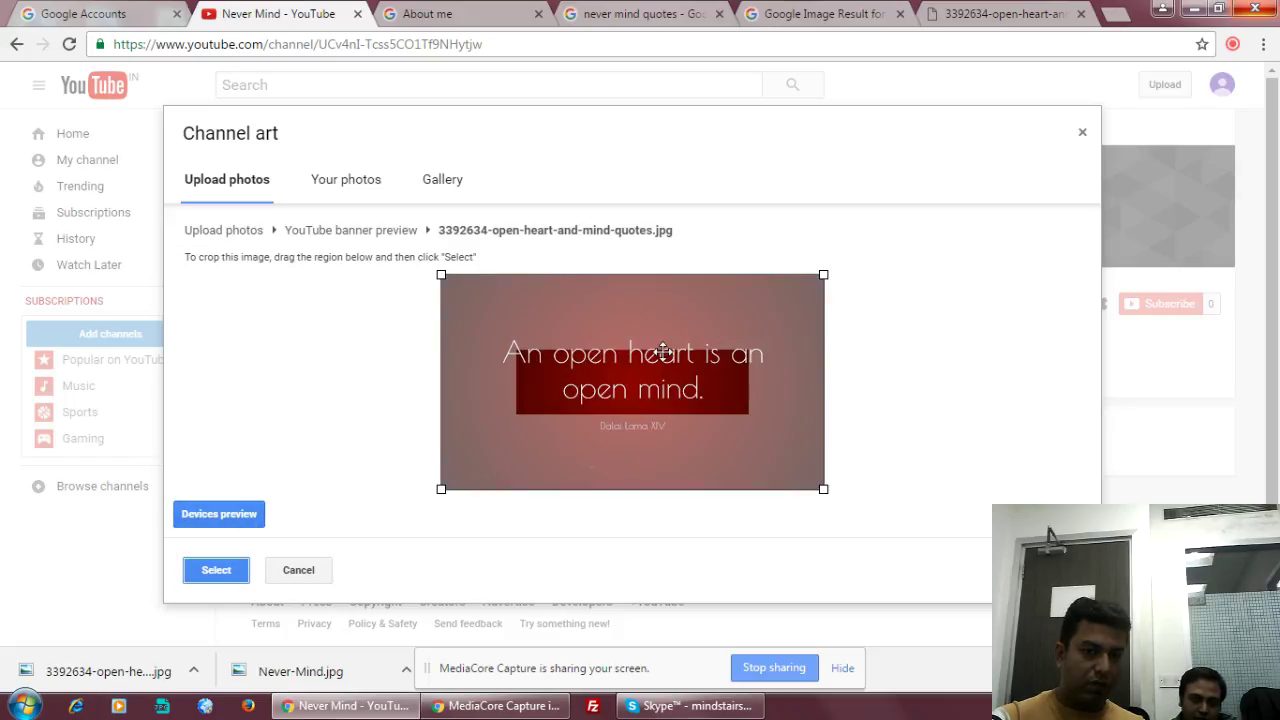
pyautogui.click(440, 270)
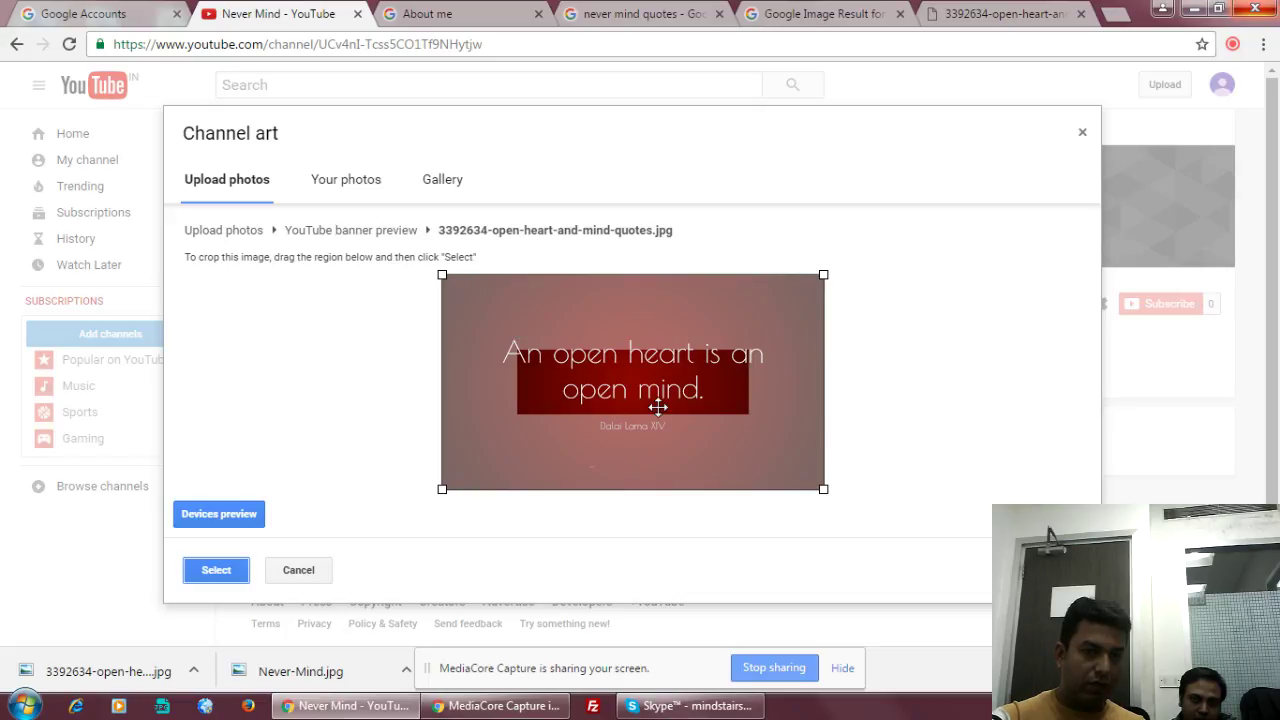
pyautogui.moveTo(660, 422); pyautogui.dragTo(737, 360)
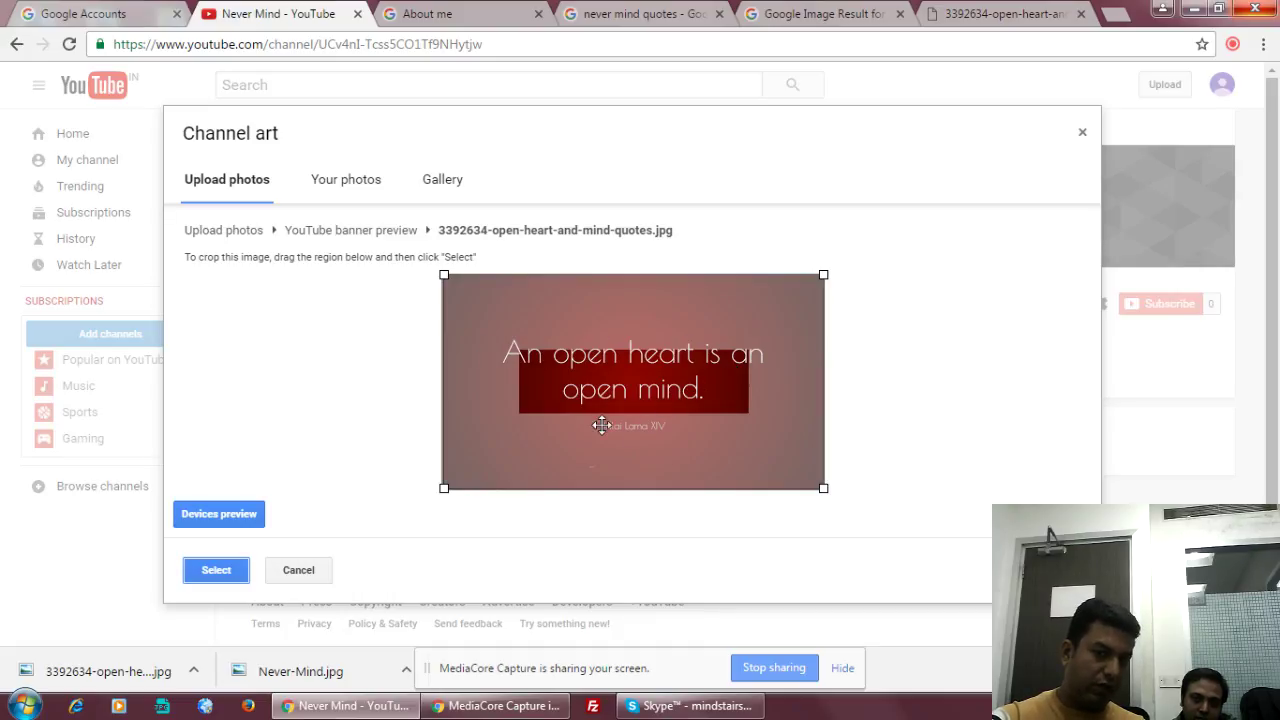
pyautogui.click(217, 514)
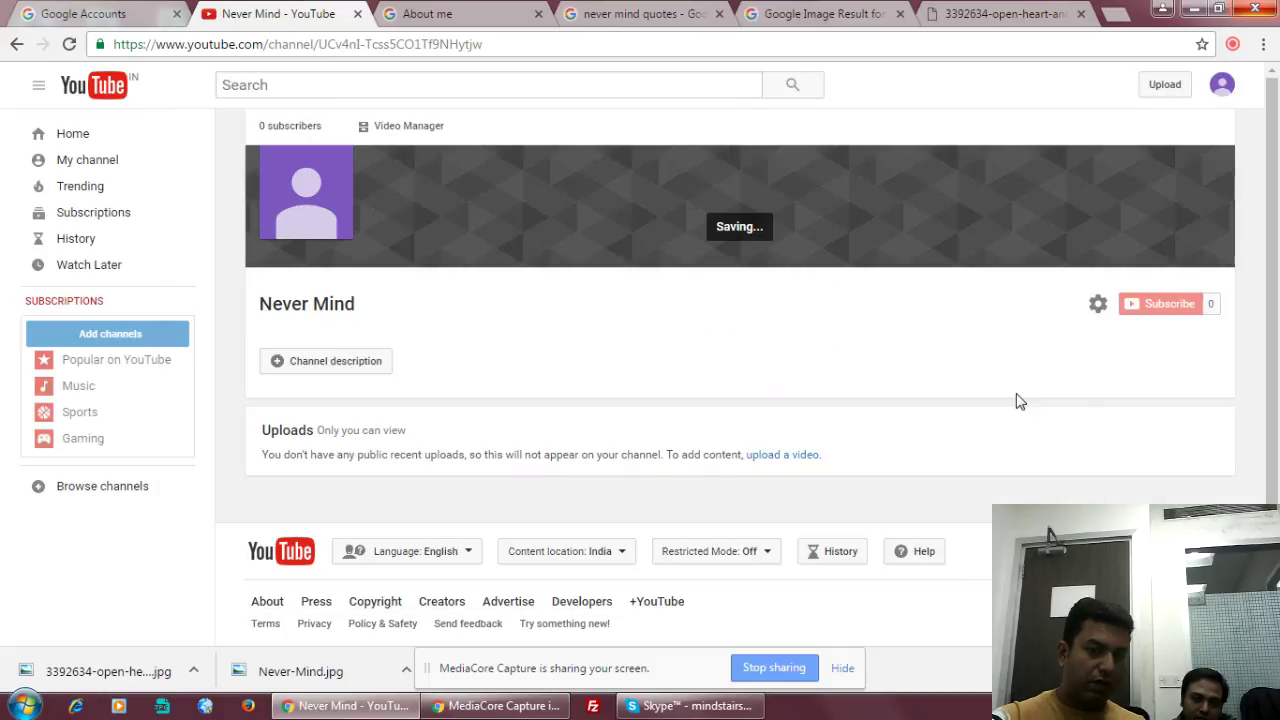
pyautogui.click(214, 570)
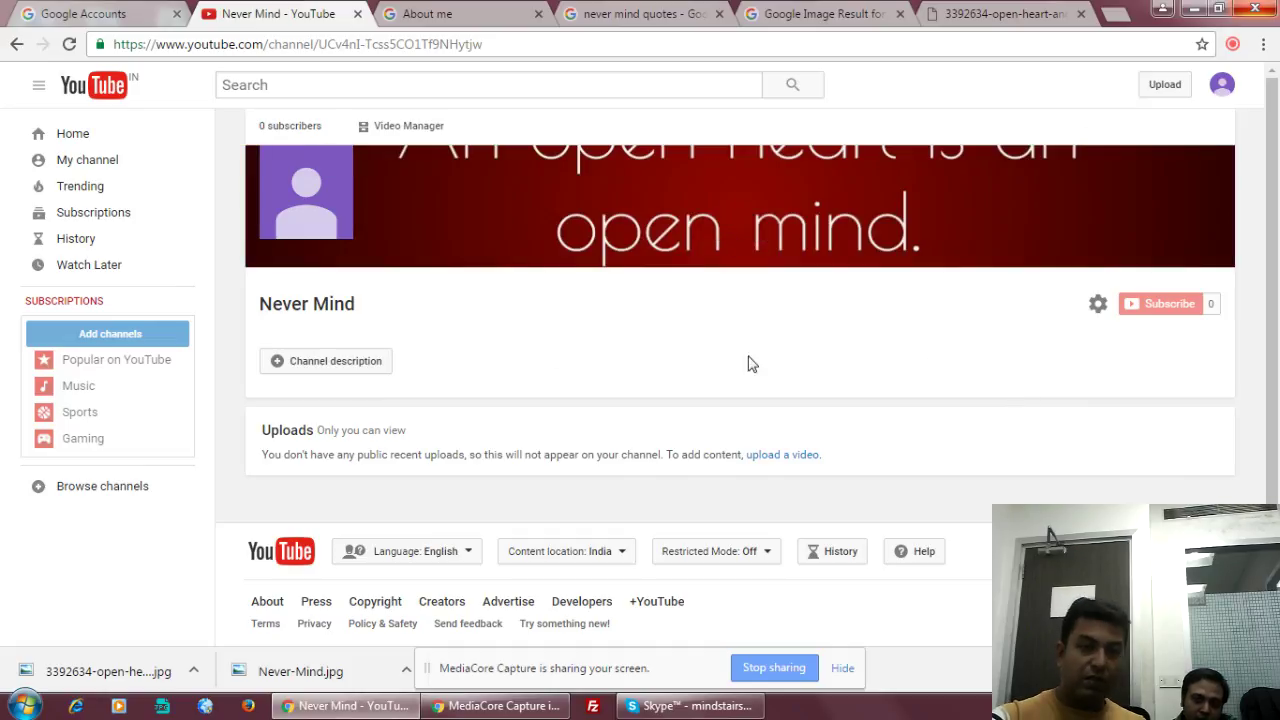
# In the account privacy settings, enable activity feed posts for "Add video to public playlist", save, and return to the channel page.
pyautogui.click(1096, 307)
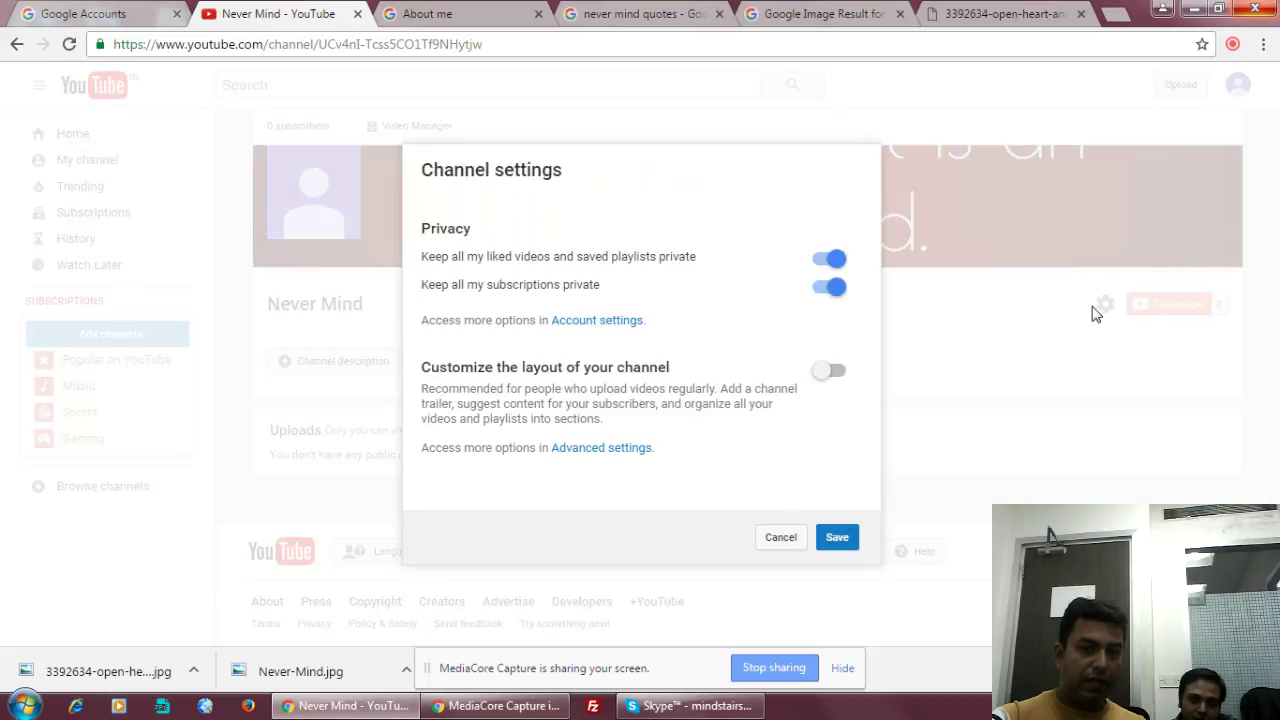
pyautogui.click(605, 327)
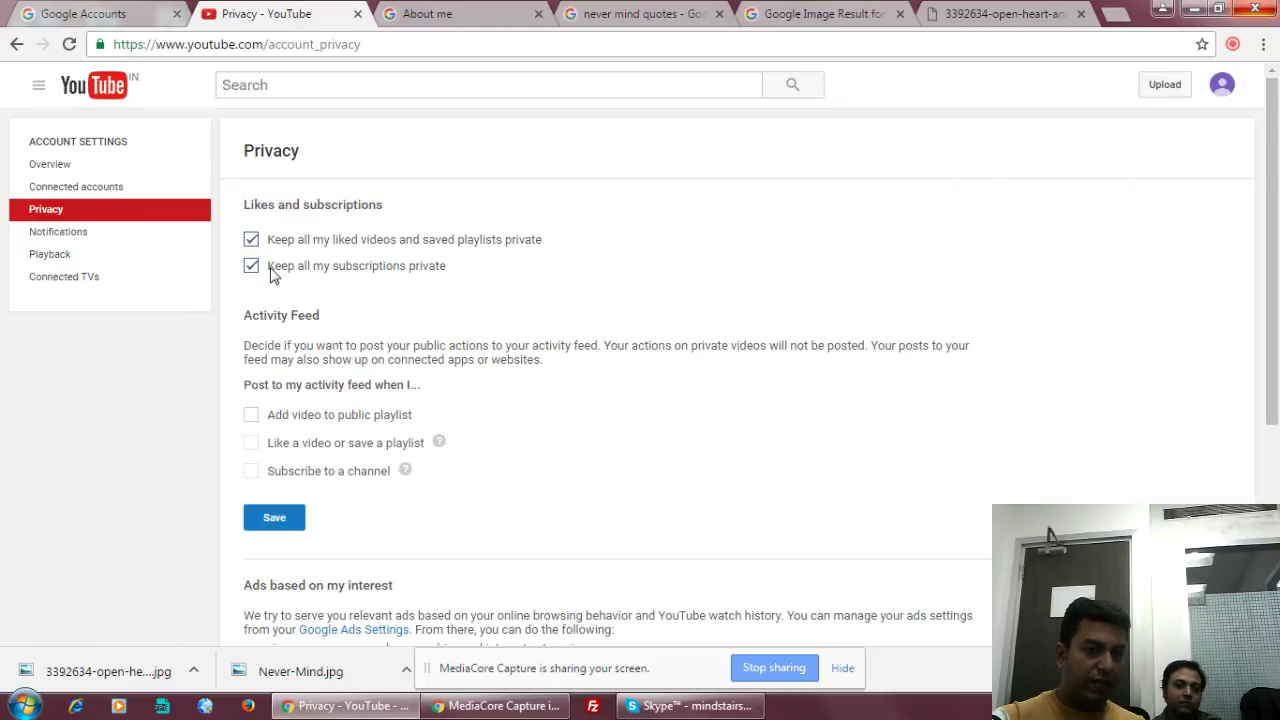
pyautogui.click(252, 418)
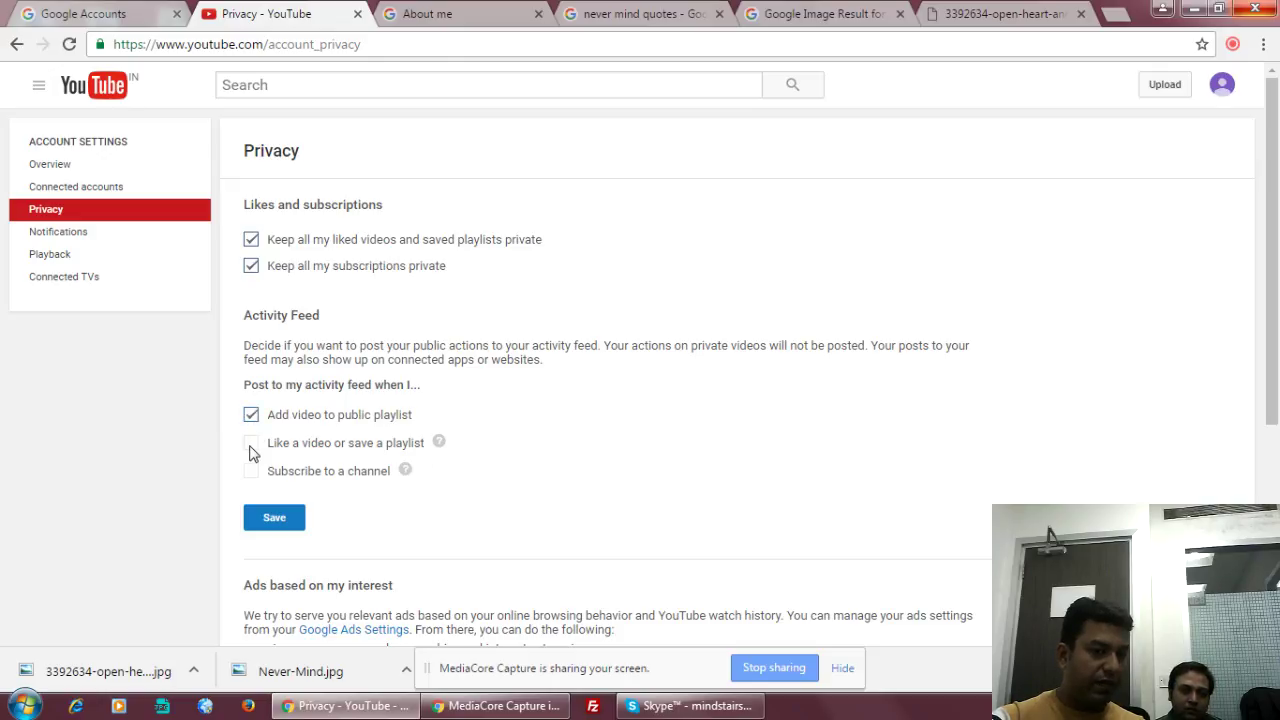
pyautogui.click(274, 518)
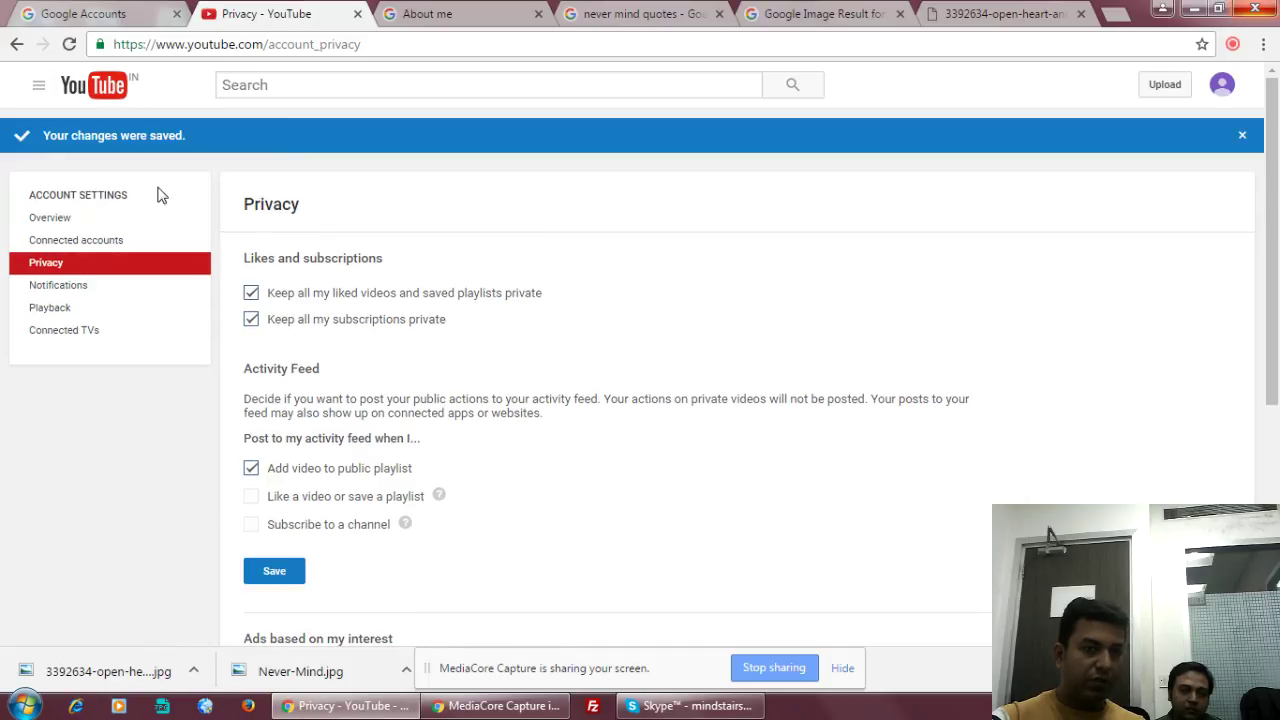
pyautogui.click(17, 47)
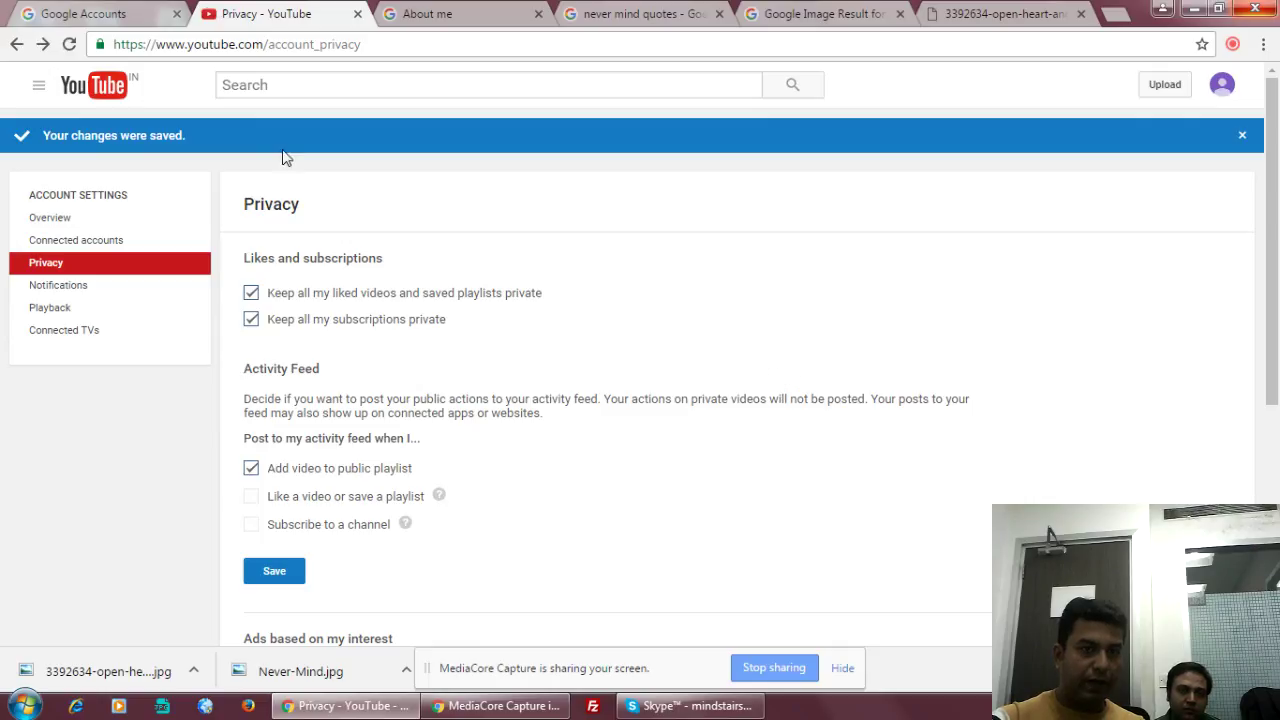
pyautogui.click(17, 44)
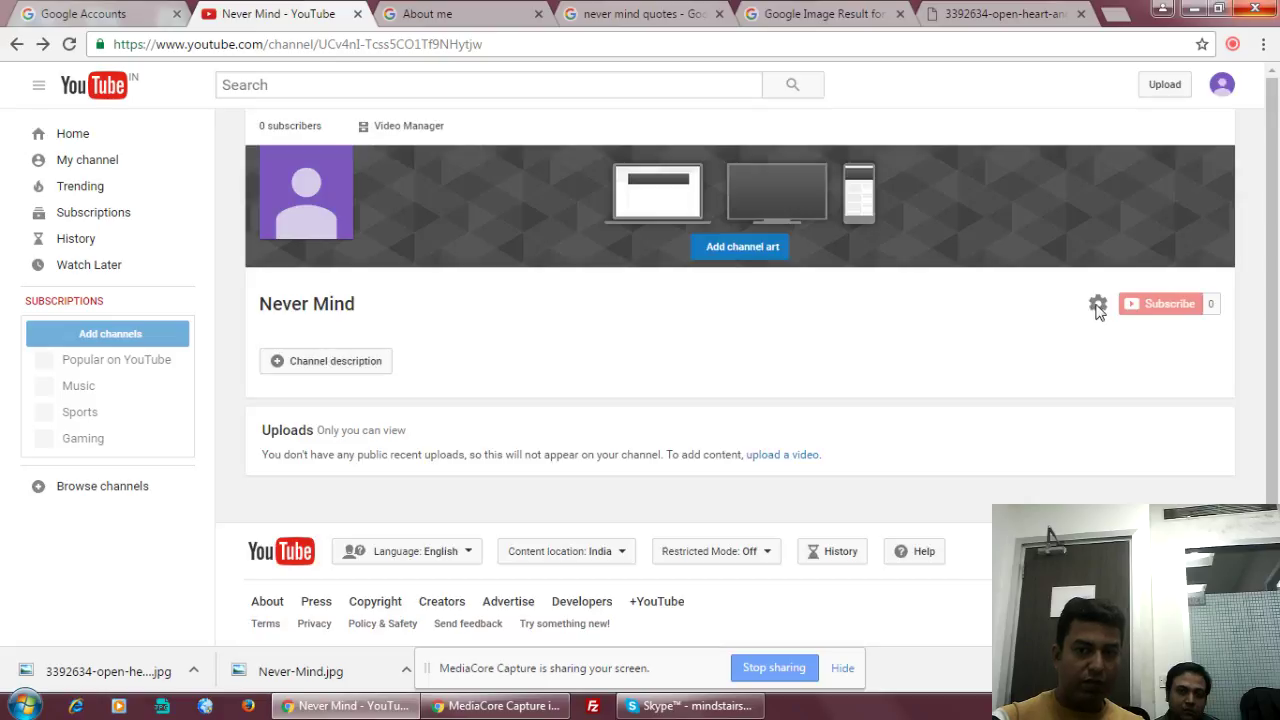
# In the channel settings, switch on the channel layout customization option and go to the advanced settings.
pyautogui.click(1097, 305)
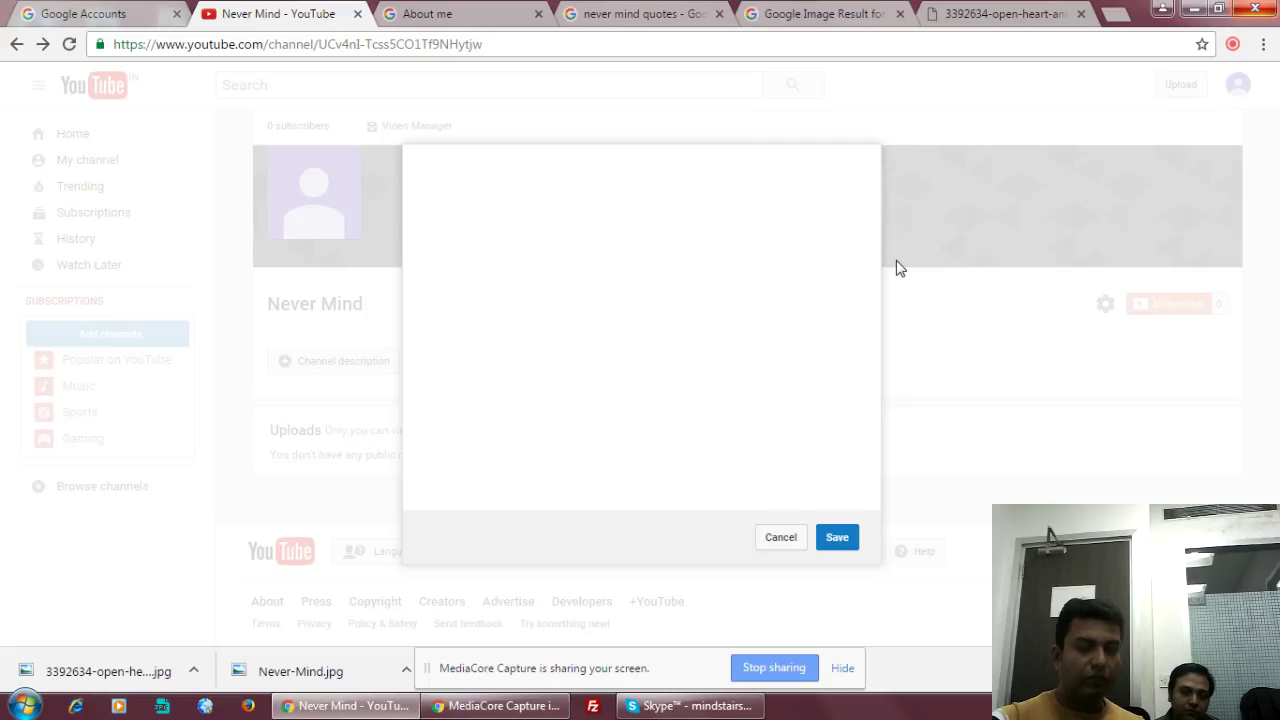
pyautogui.click(780, 538)
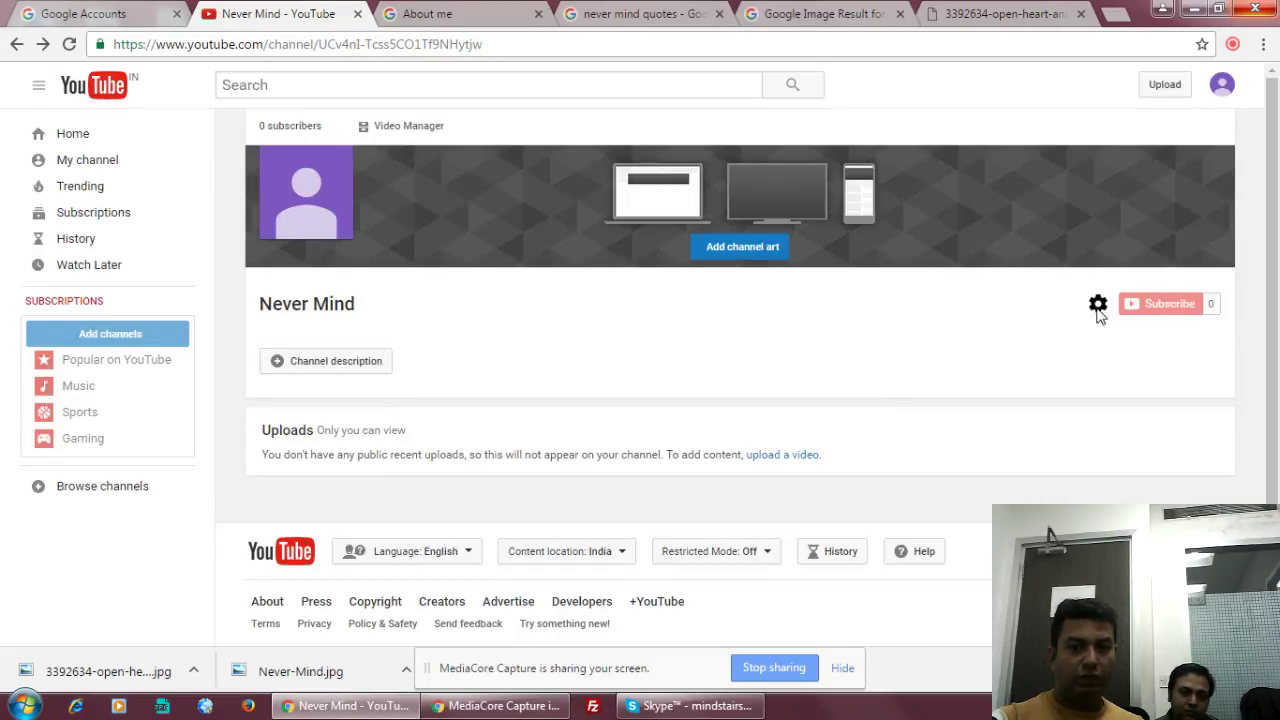
pyautogui.click(1098, 305)
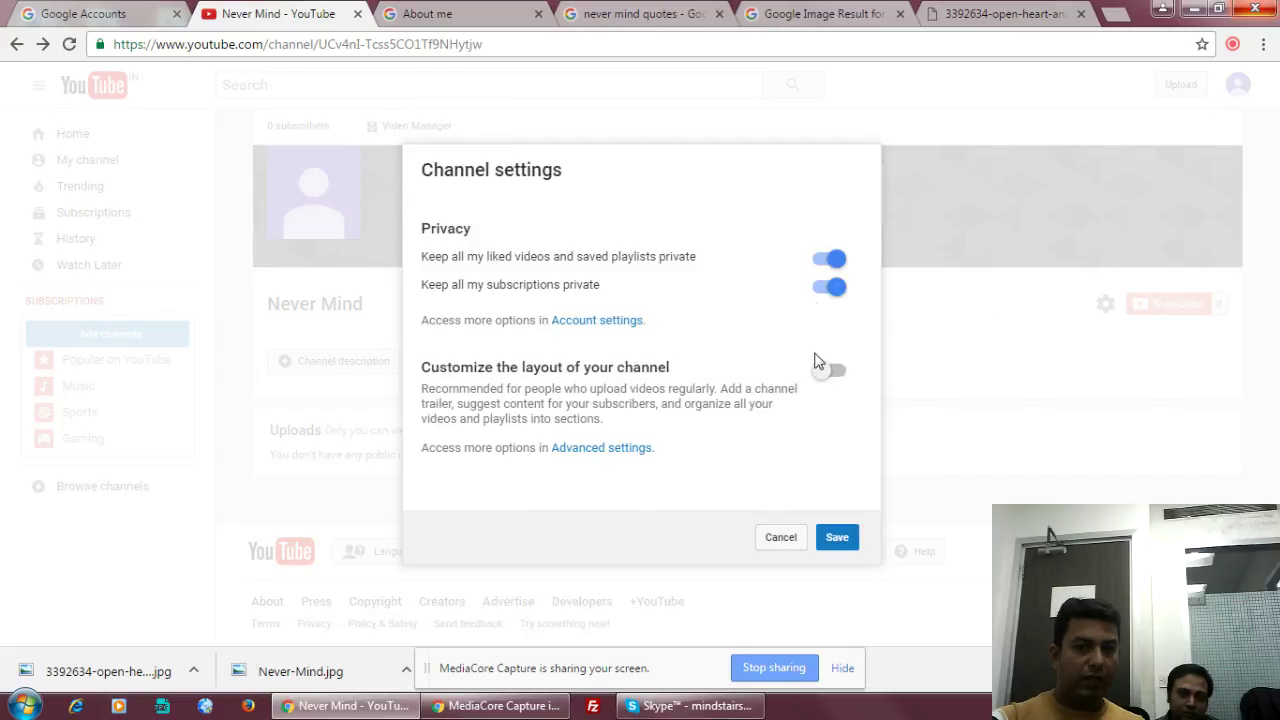
pyautogui.click(838, 373)
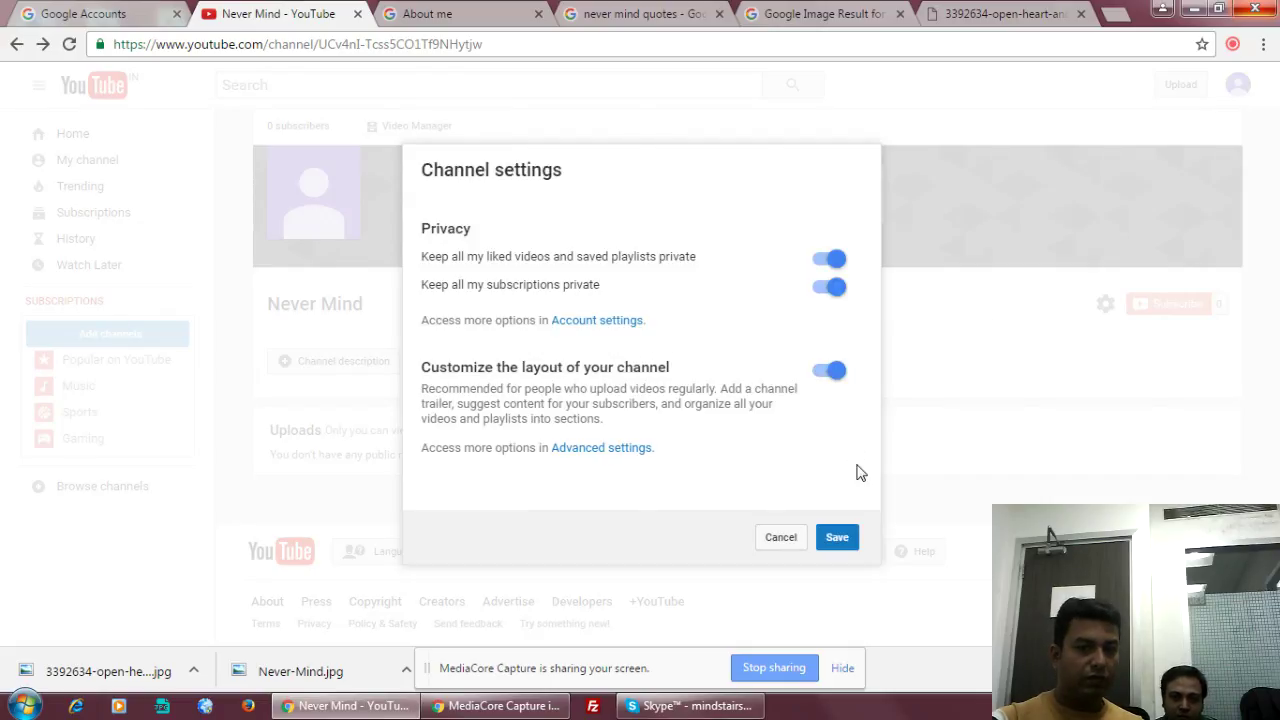
pyautogui.click(590, 450)
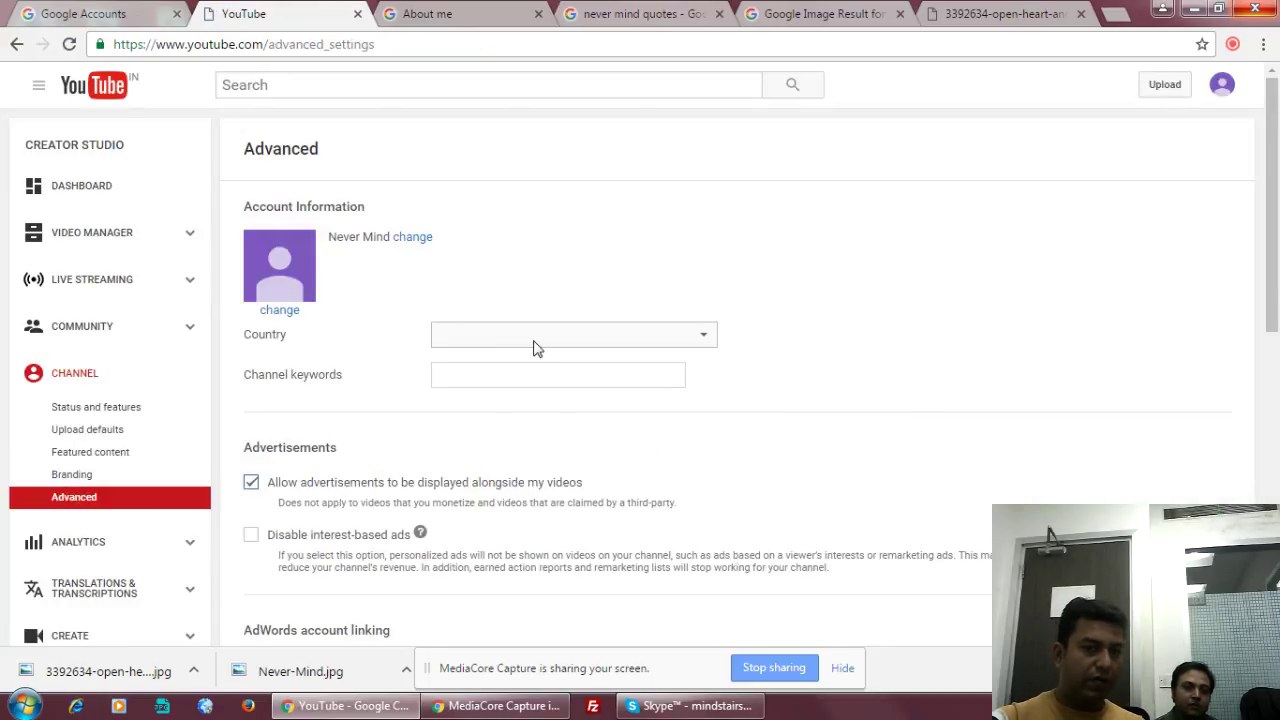
# Set the country to India and enter the channel keywords tips, tutorials, recipes, cultural, research, interview, performance, dance, correcting any misspelled keyword.
pyautogui.click(490, 380)
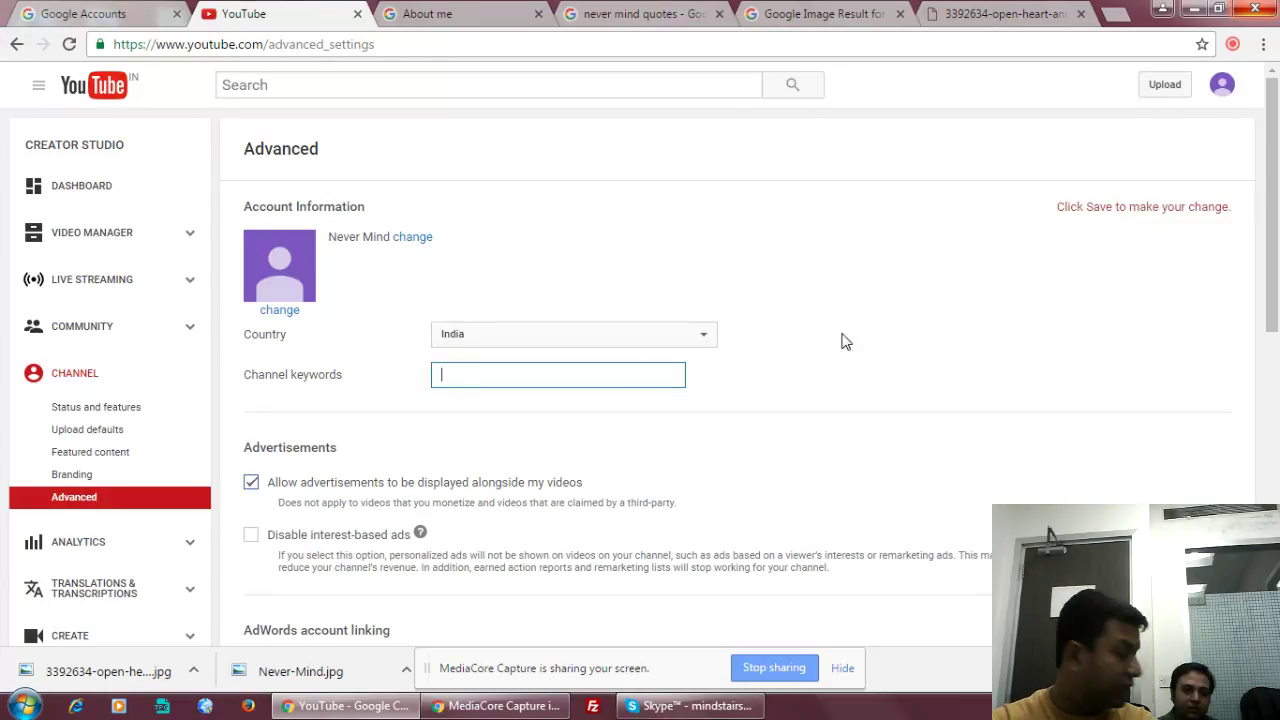
pyautogui.write('tip')
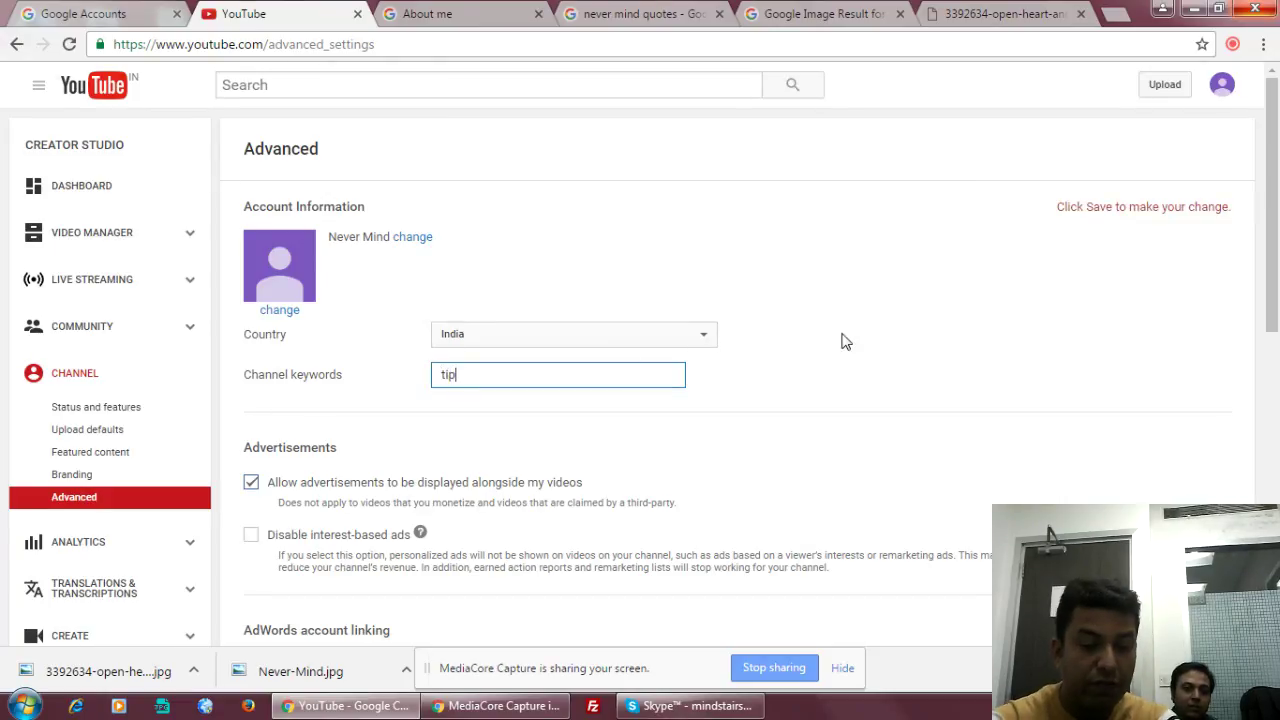
pyautogui.write('s, tutorials')
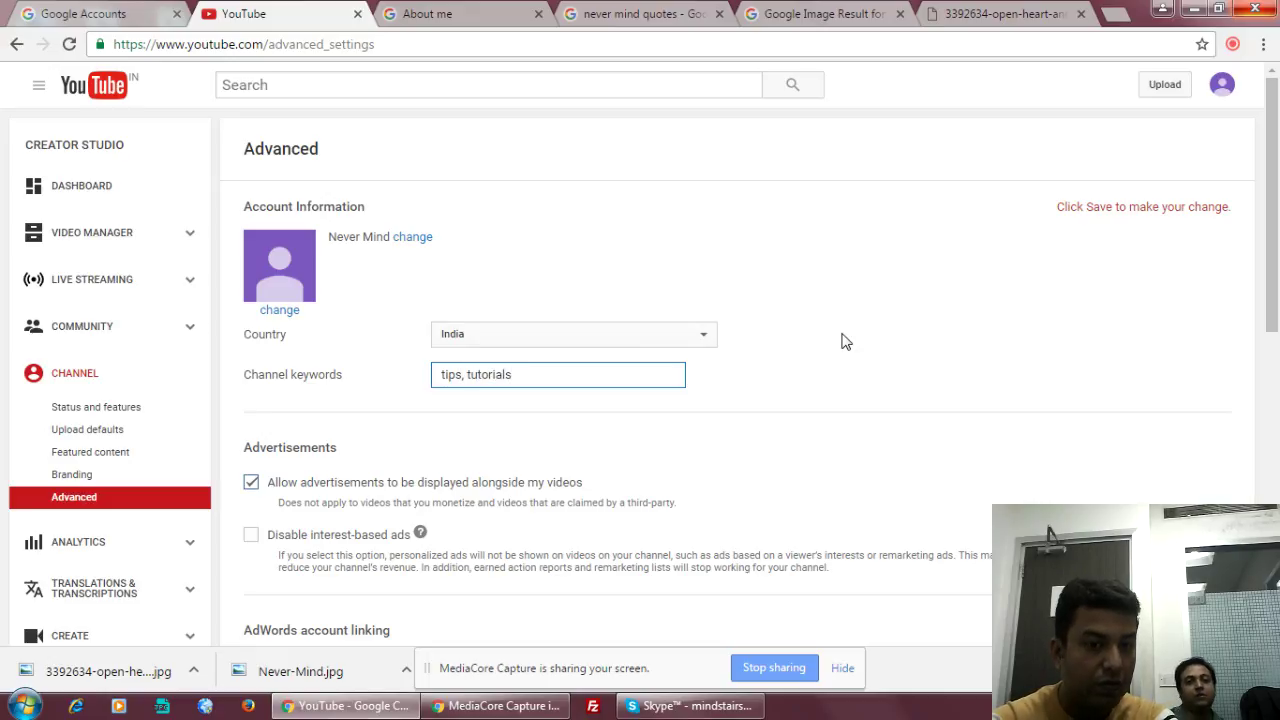
pyautogui.write(',')
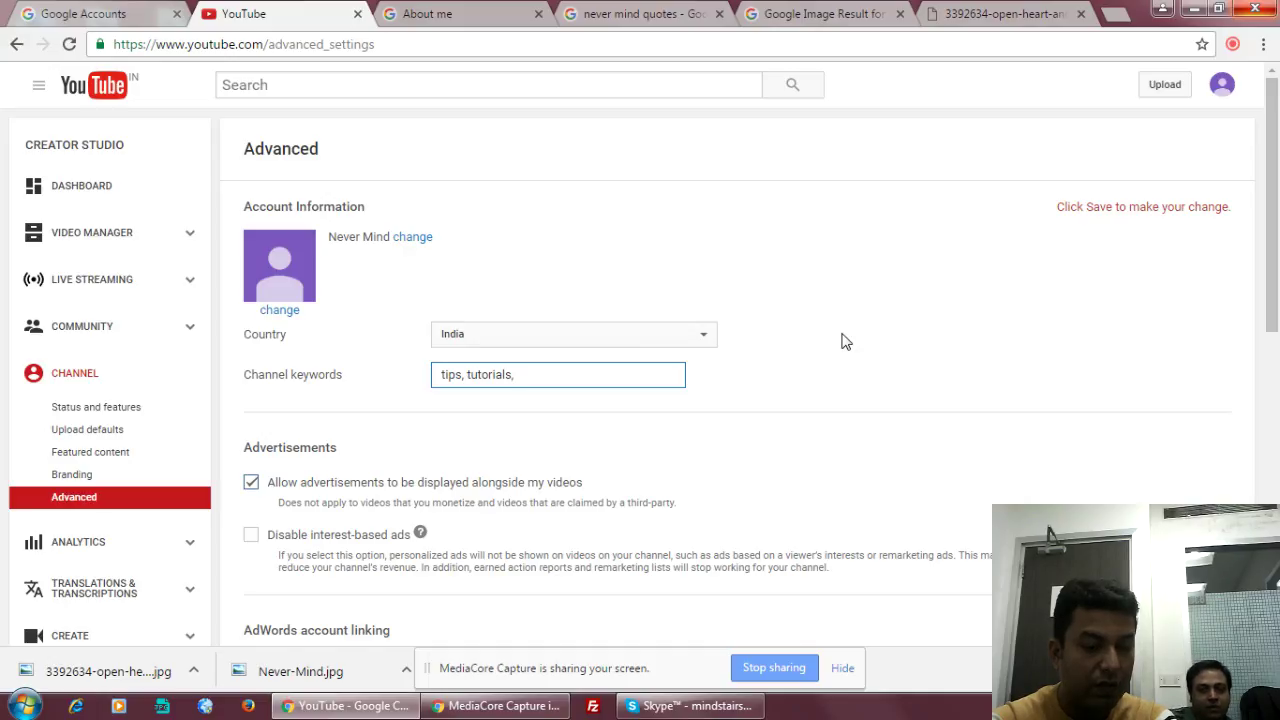
pyautogui.write('recipes, cultu')
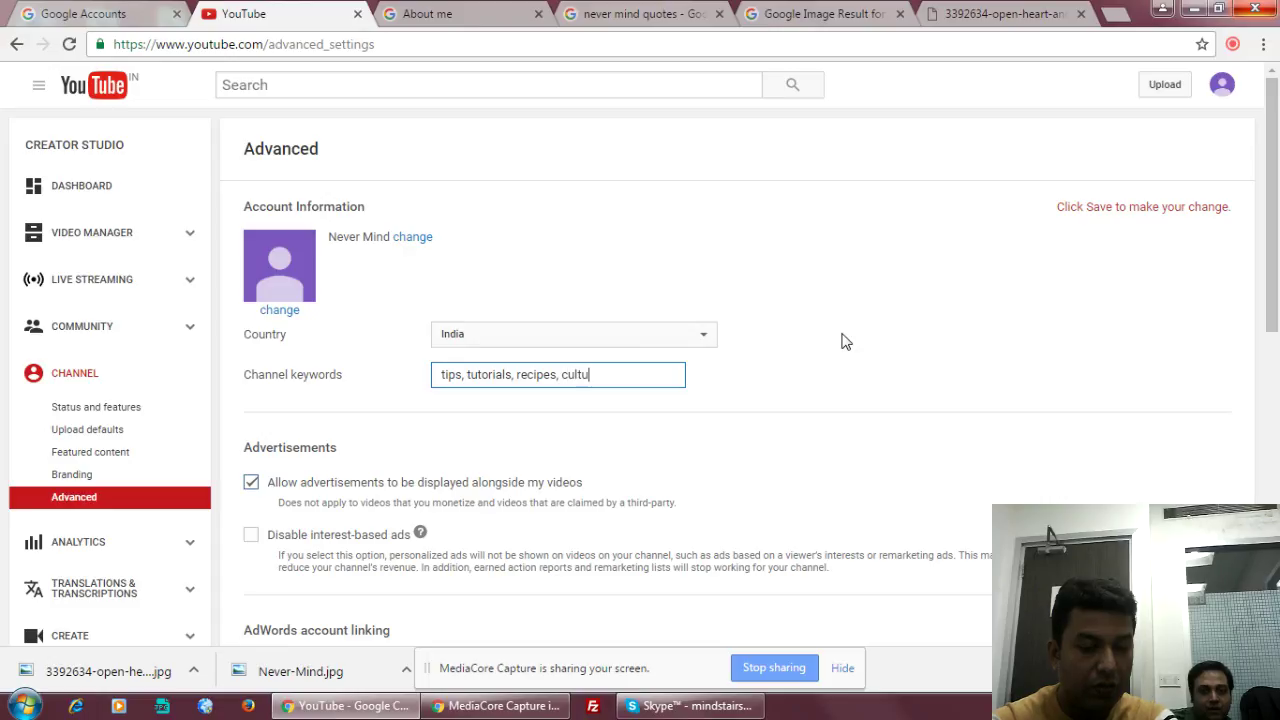
pyautogui.write('ral, research,')
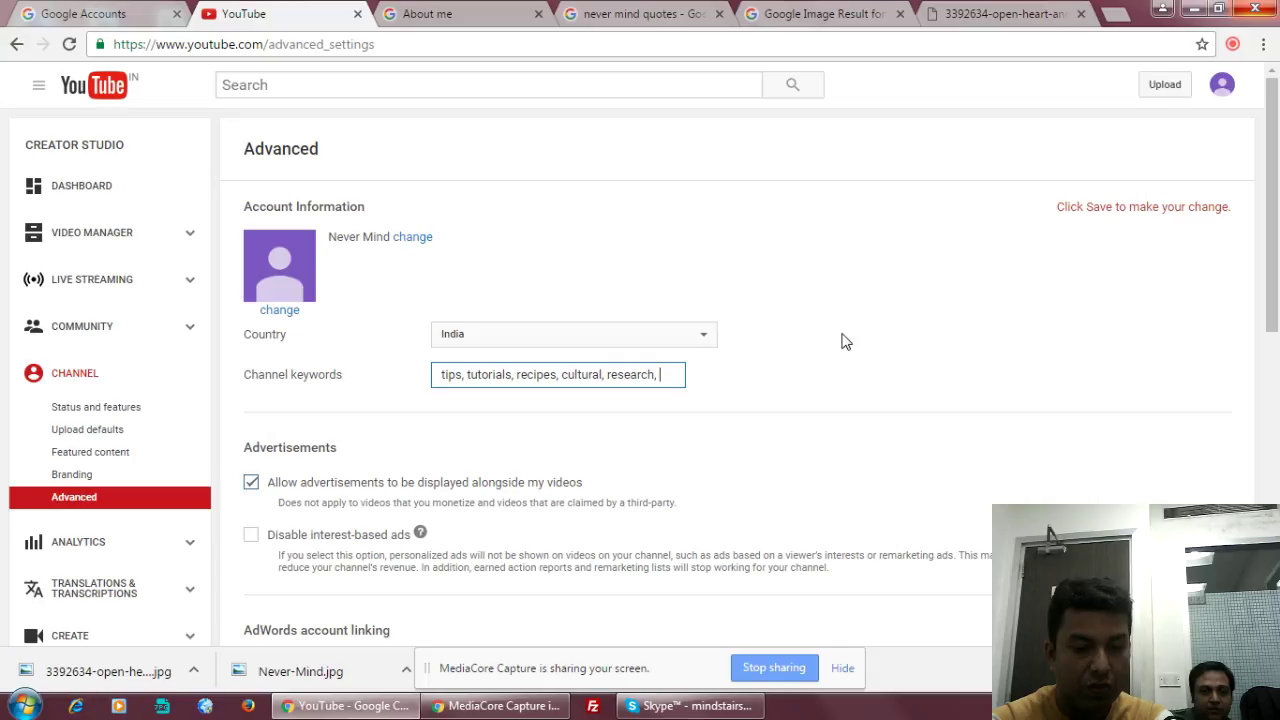
pyautogui.write('inter')
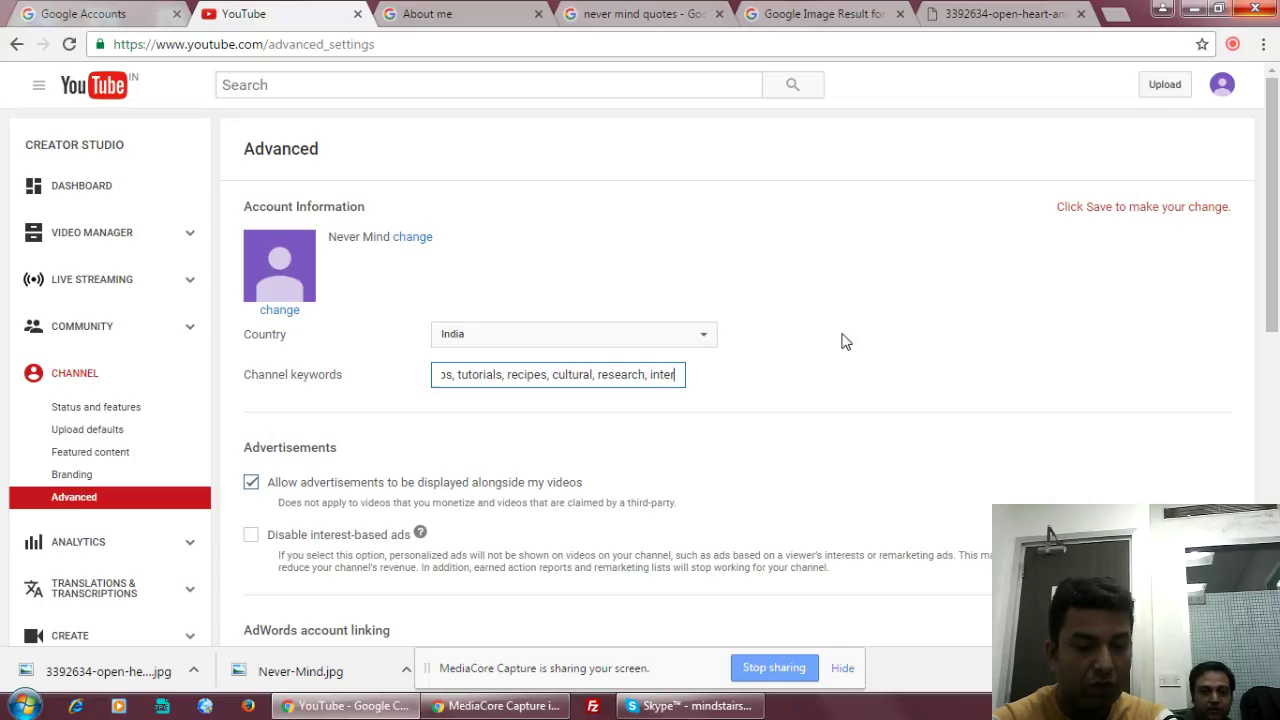
pyautogui.write('view, ')
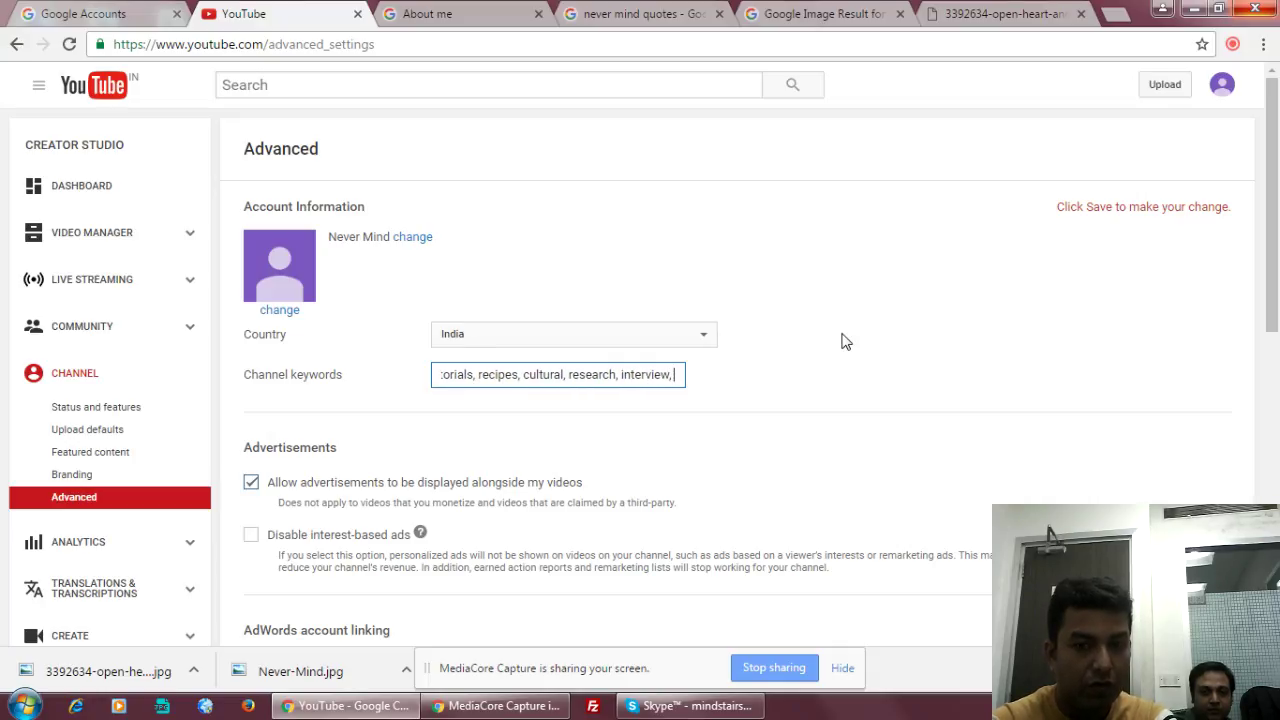
pyautogui.write('perfroma')
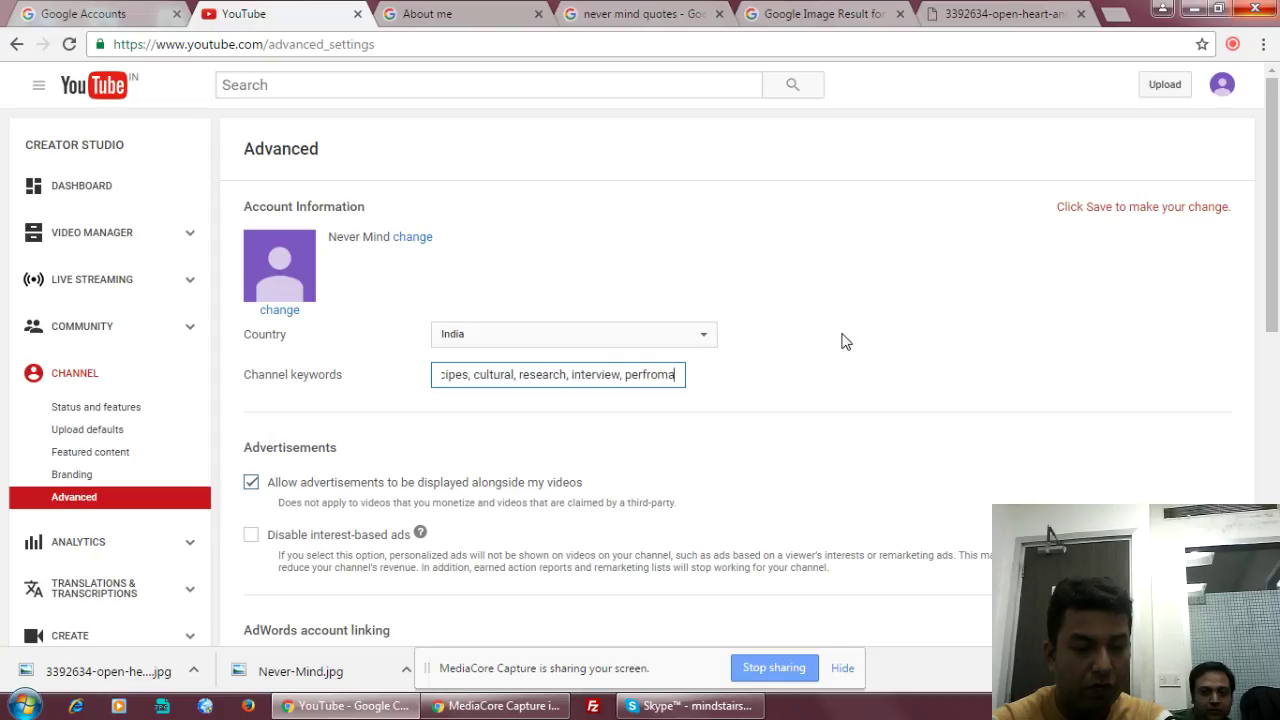
pyautogui.write('nce, dance')
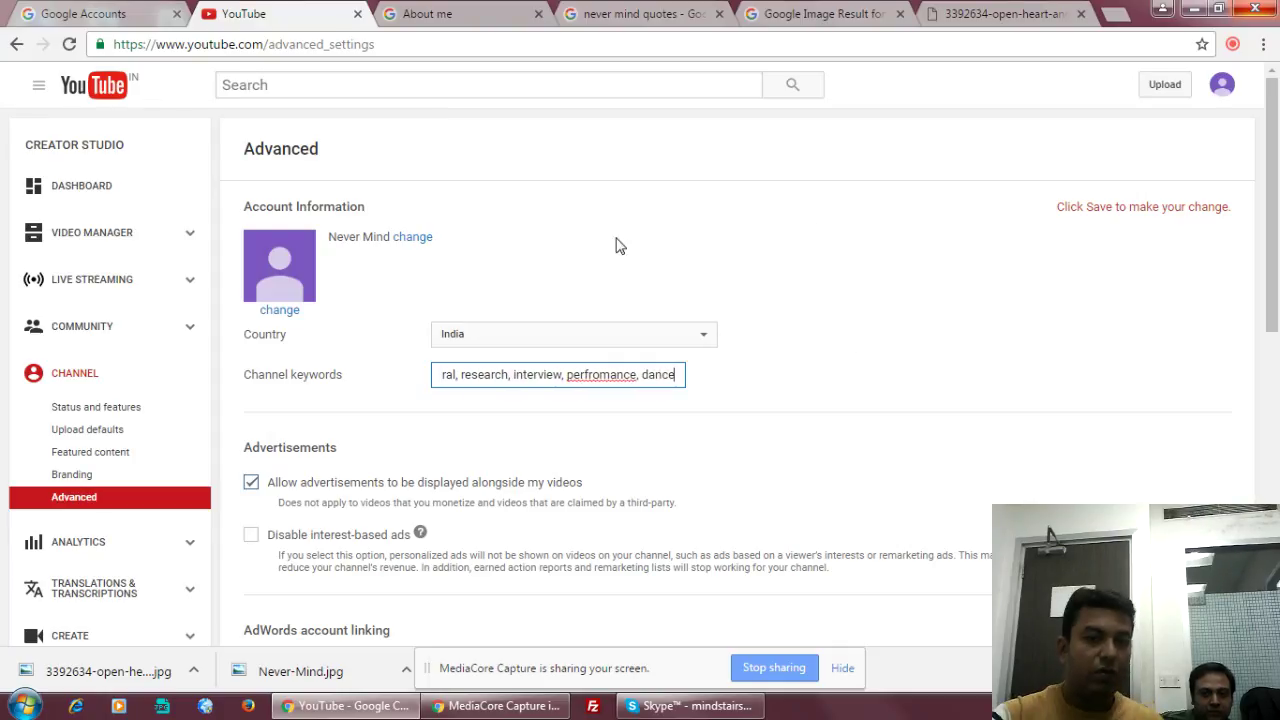
pyautogui.rightClick(601, 379)
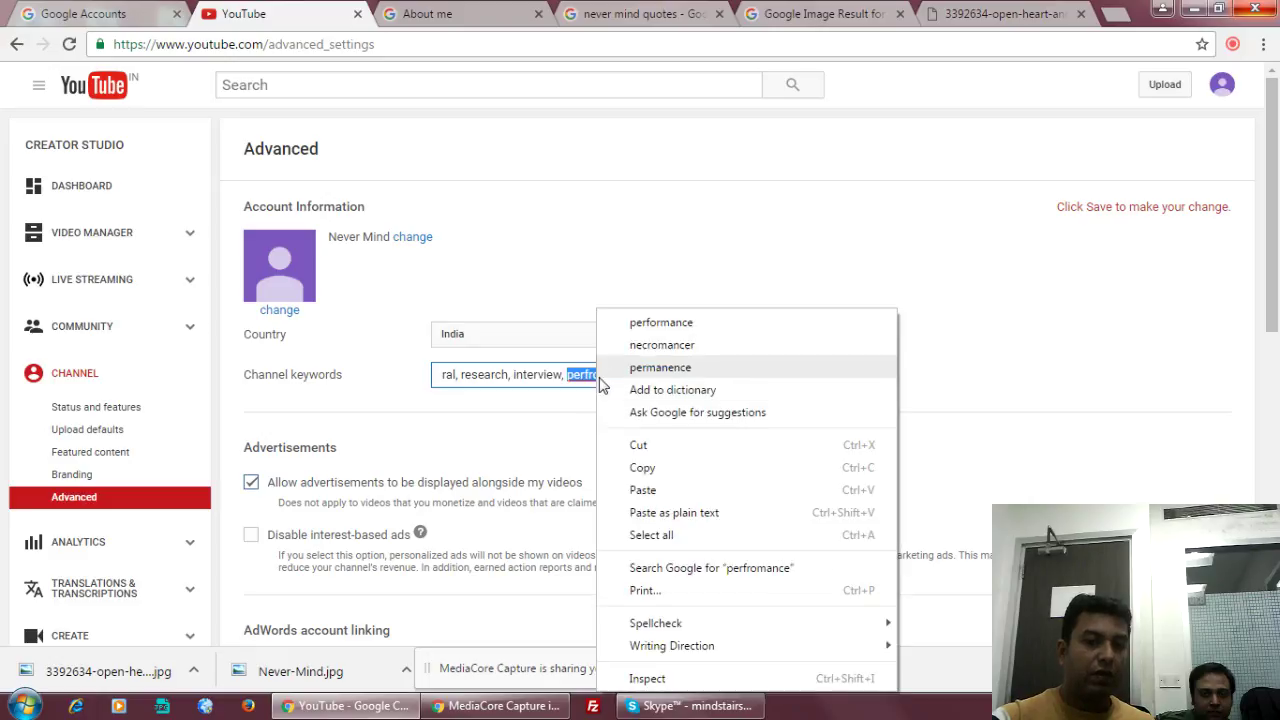
pyautogui.click(661, 322)
# Look over the advertisement, recommendation and subscriber count options without changing them, and save the advanced channel settings.
pyautogui.scroll(-4, 815, 390)
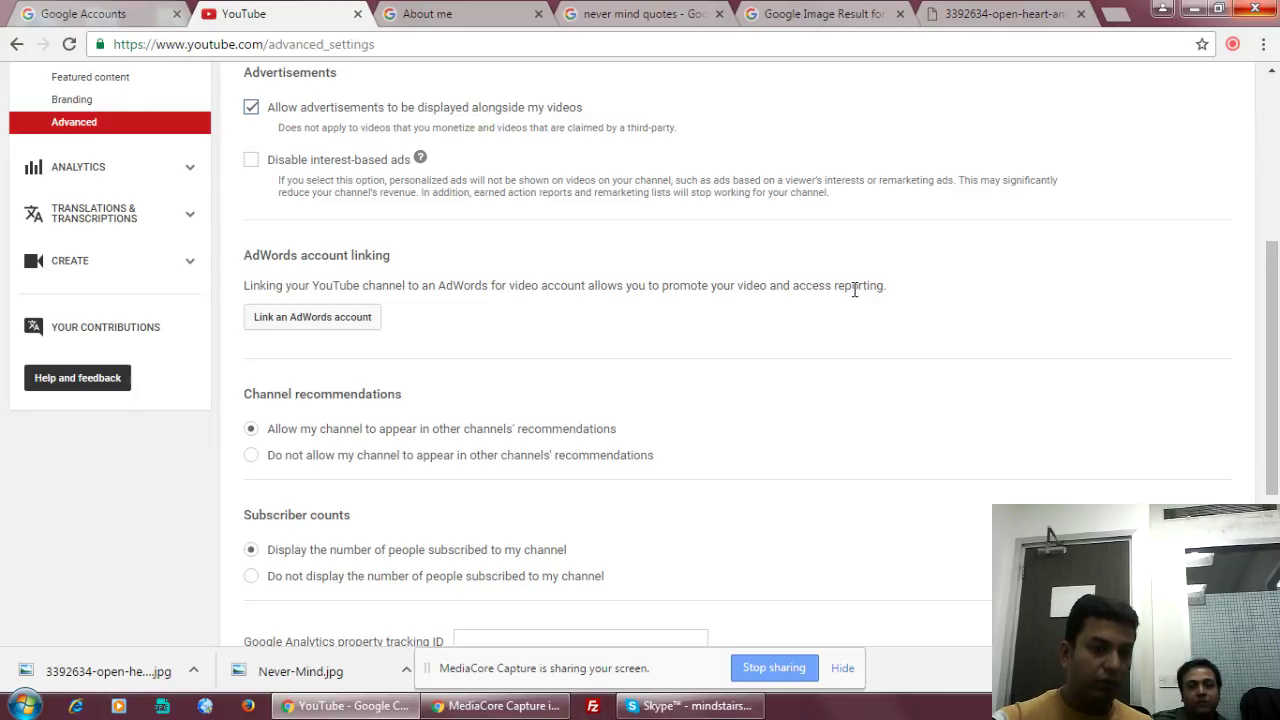
pyautogui.scroll(-1, 794, 286)
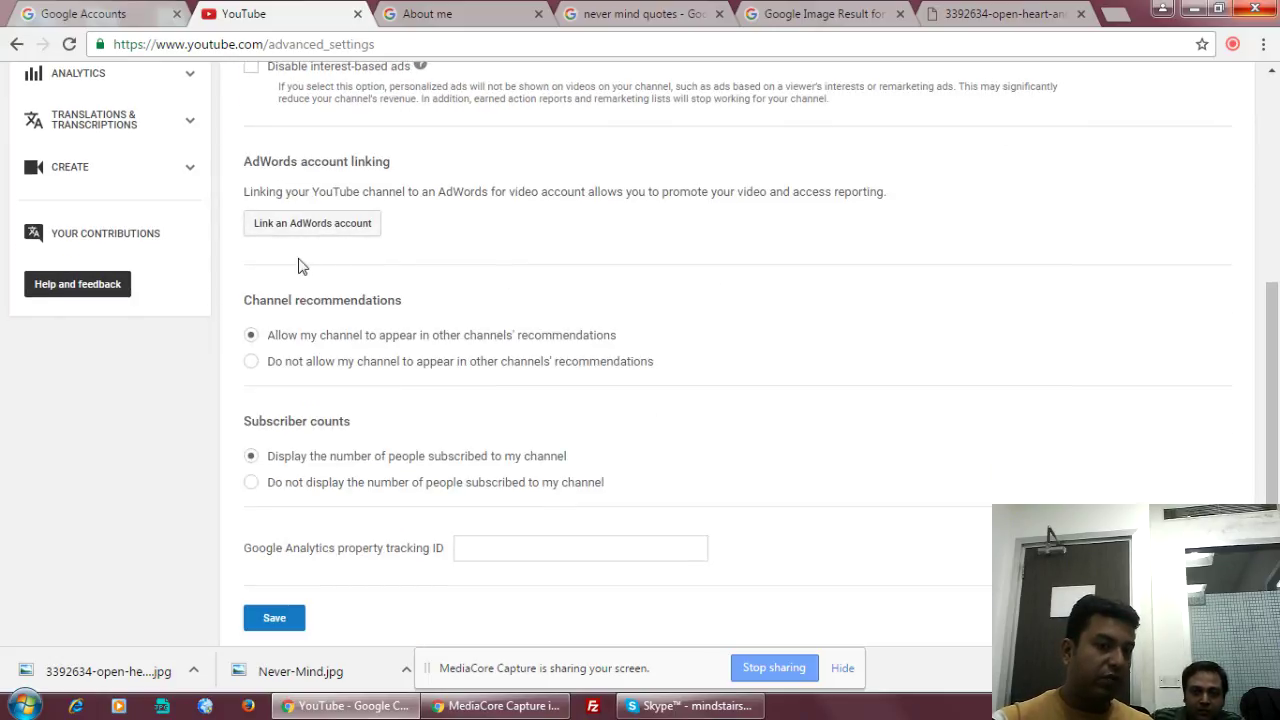
pyautogui.scroll(-2, 474, 420)
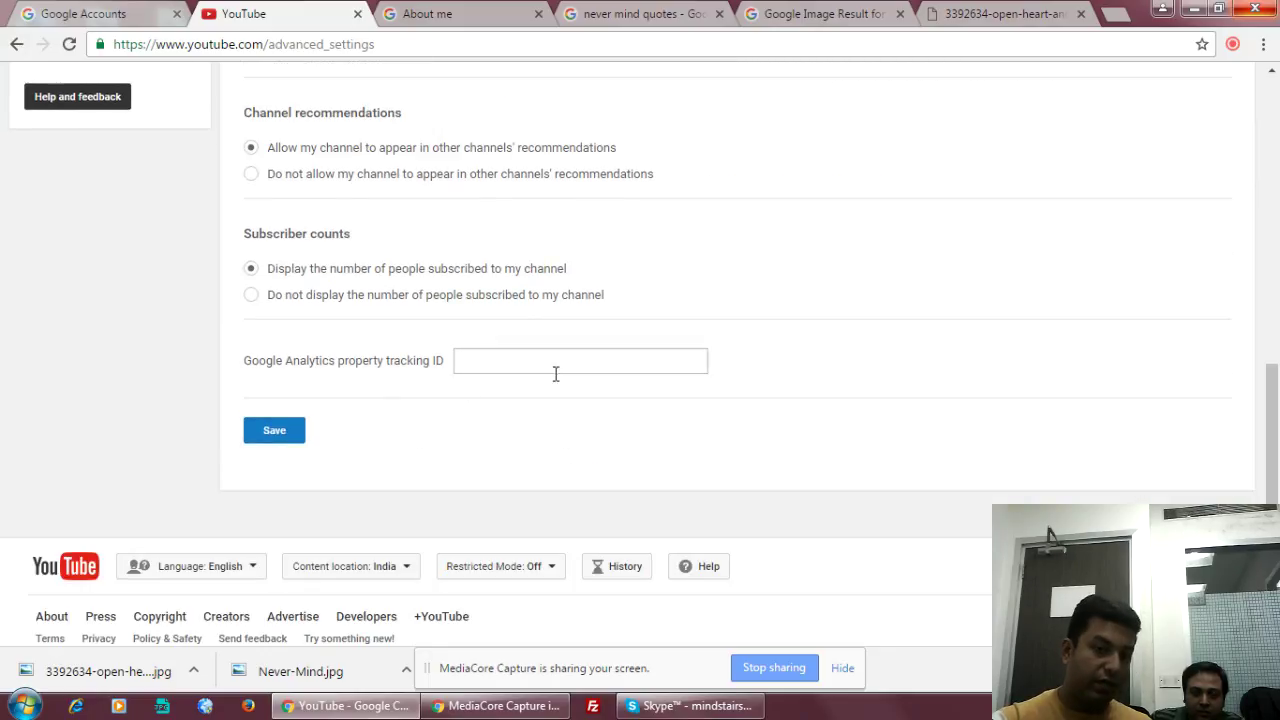
pyautogui.click(290, 431)
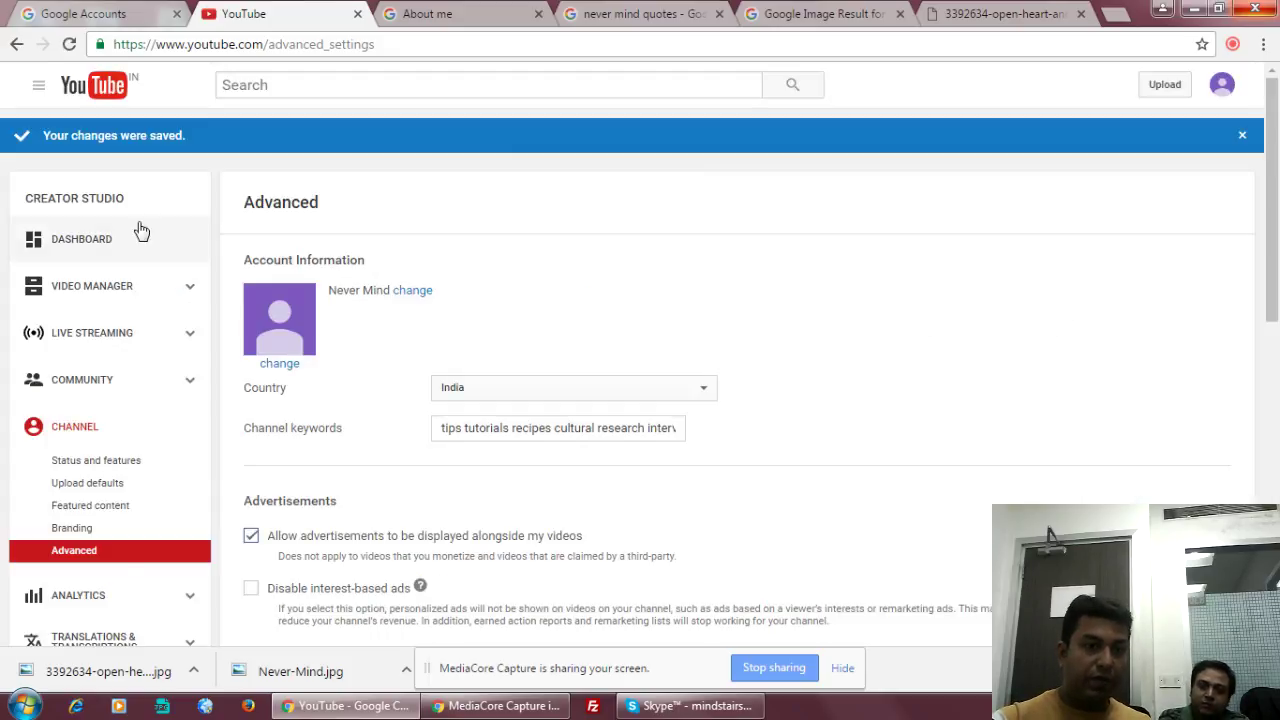
# Return to the channel page through the Creator Studio dashboard, turn on "Customize the layout of your channel", and save.
pyautogui.click(87, 243)
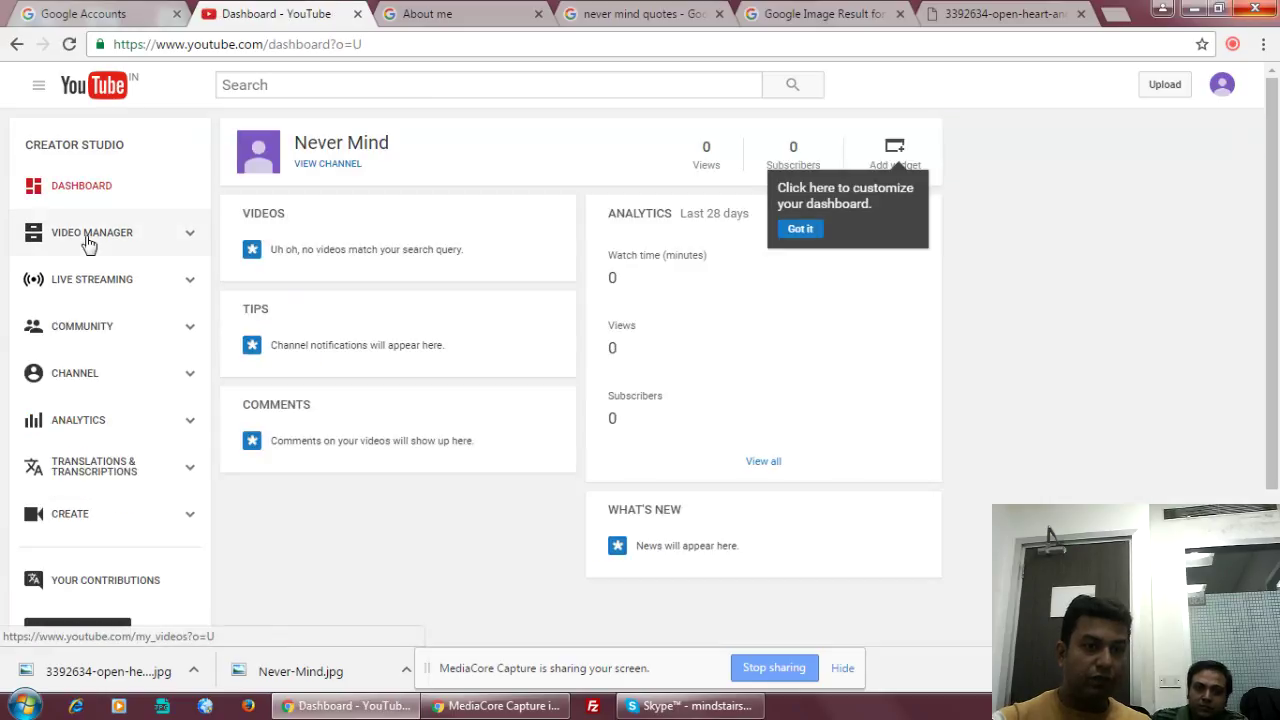
pyautogui.click(327, 166)
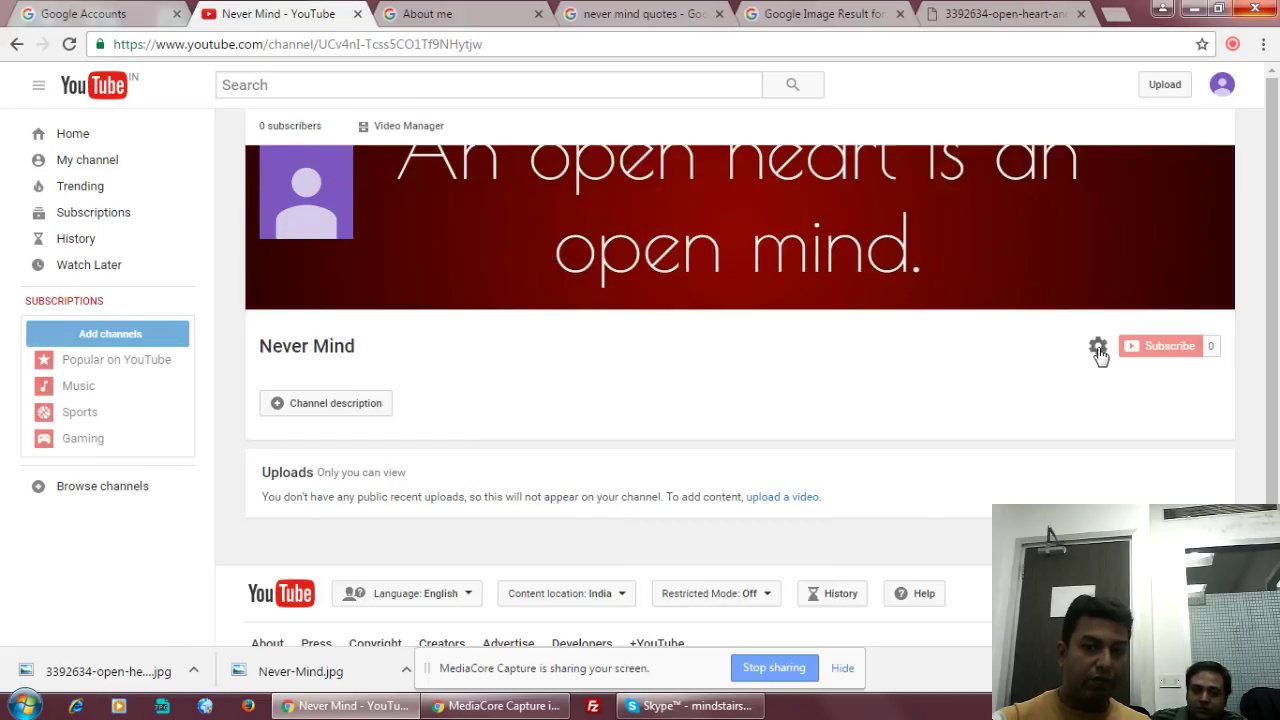
pyautogui.click(1097, 348)
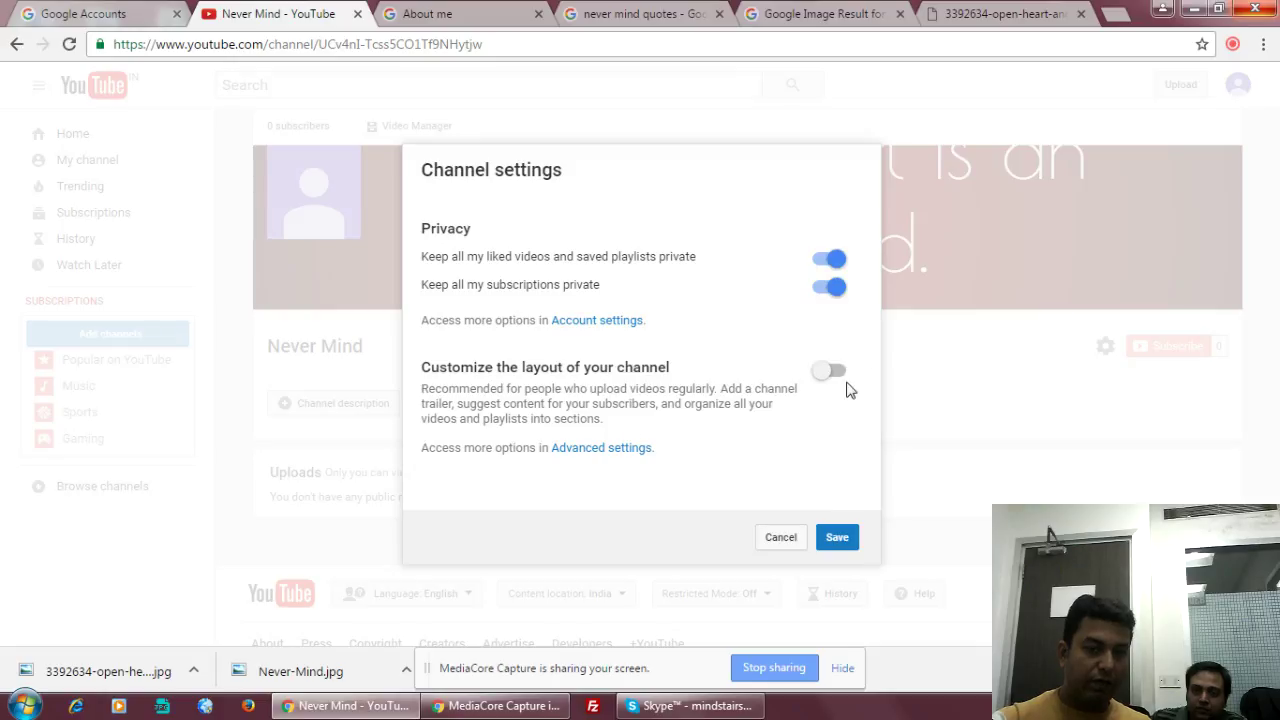
pyautogui.click(843, 376)
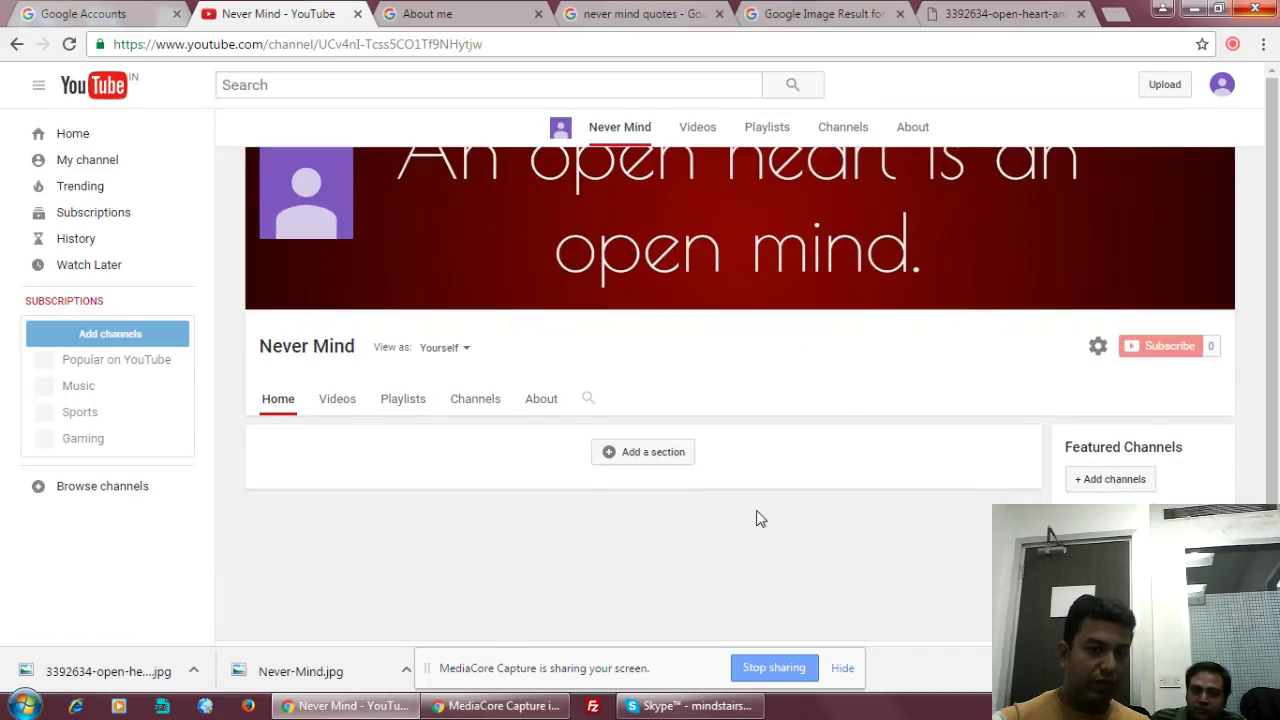
# In the channel's About section, begin the channel description with "You will enjoy series of training programs to learn abut A to Z Dancing".
pyautogui.scroll(-2, 700, 360)
pyautogui.click(545, 314)
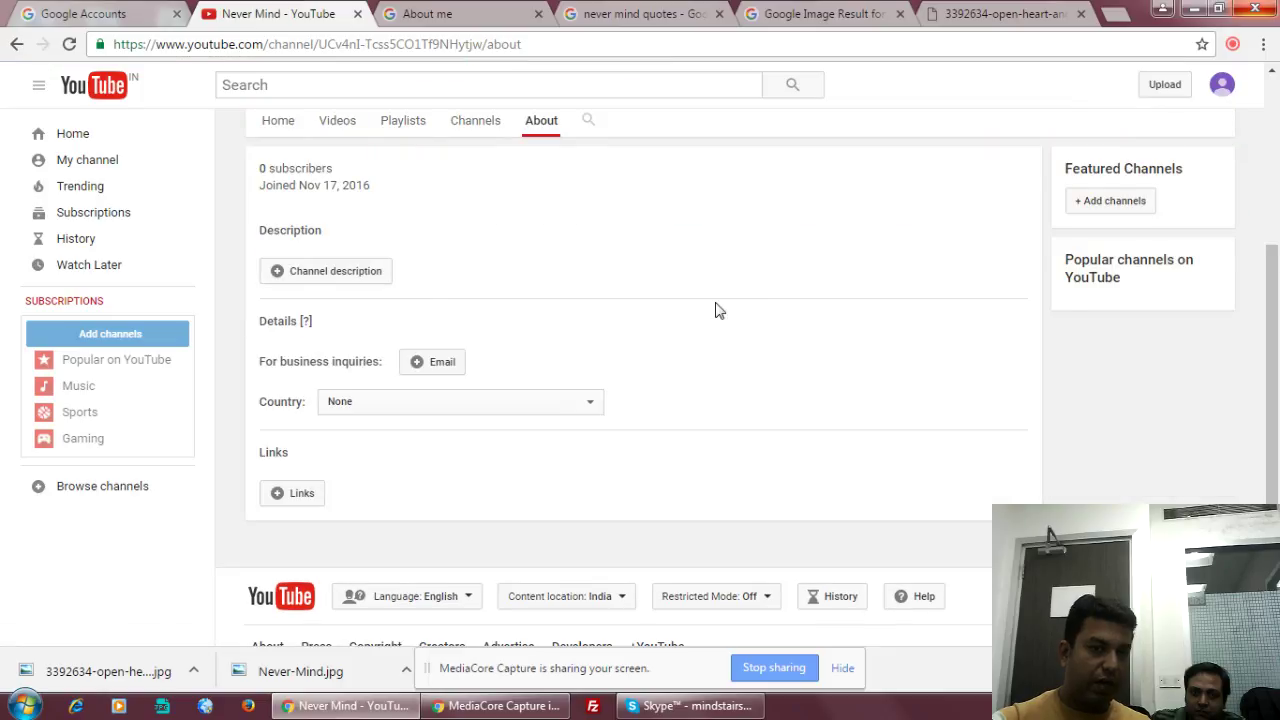
pyautogui.scroll(2, 712, 315)
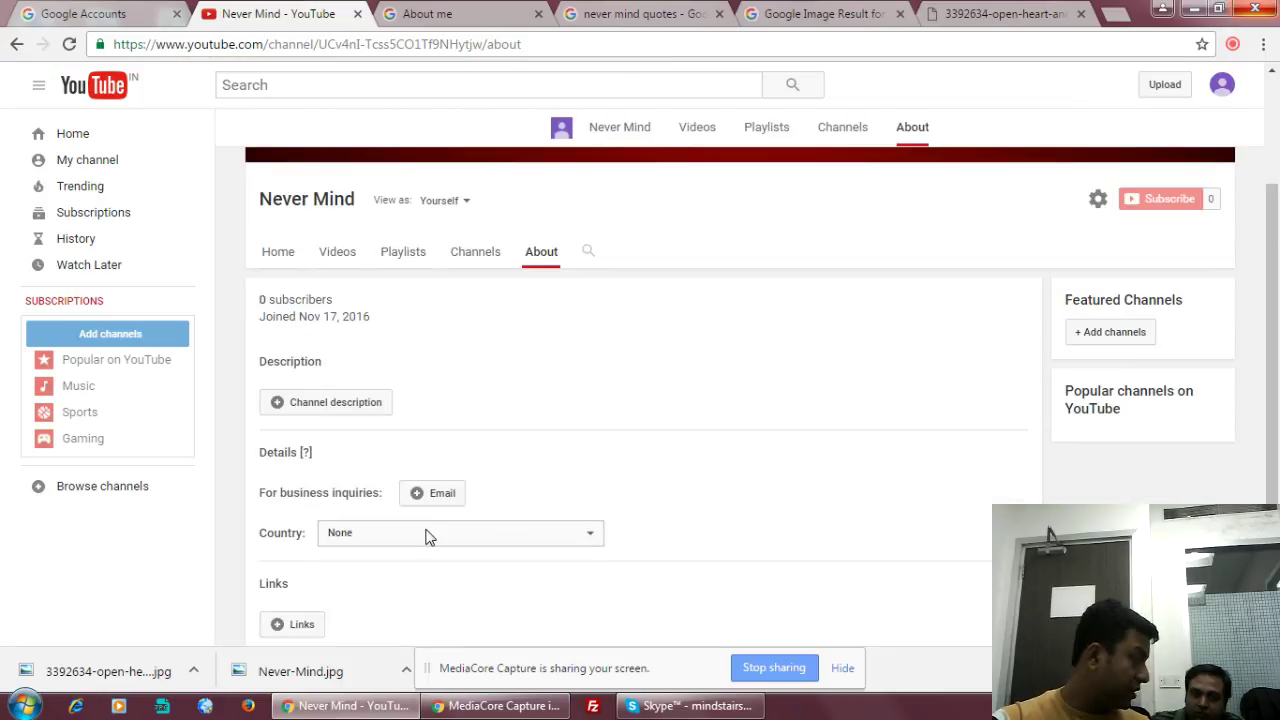
pyautogui.click(331, 406)
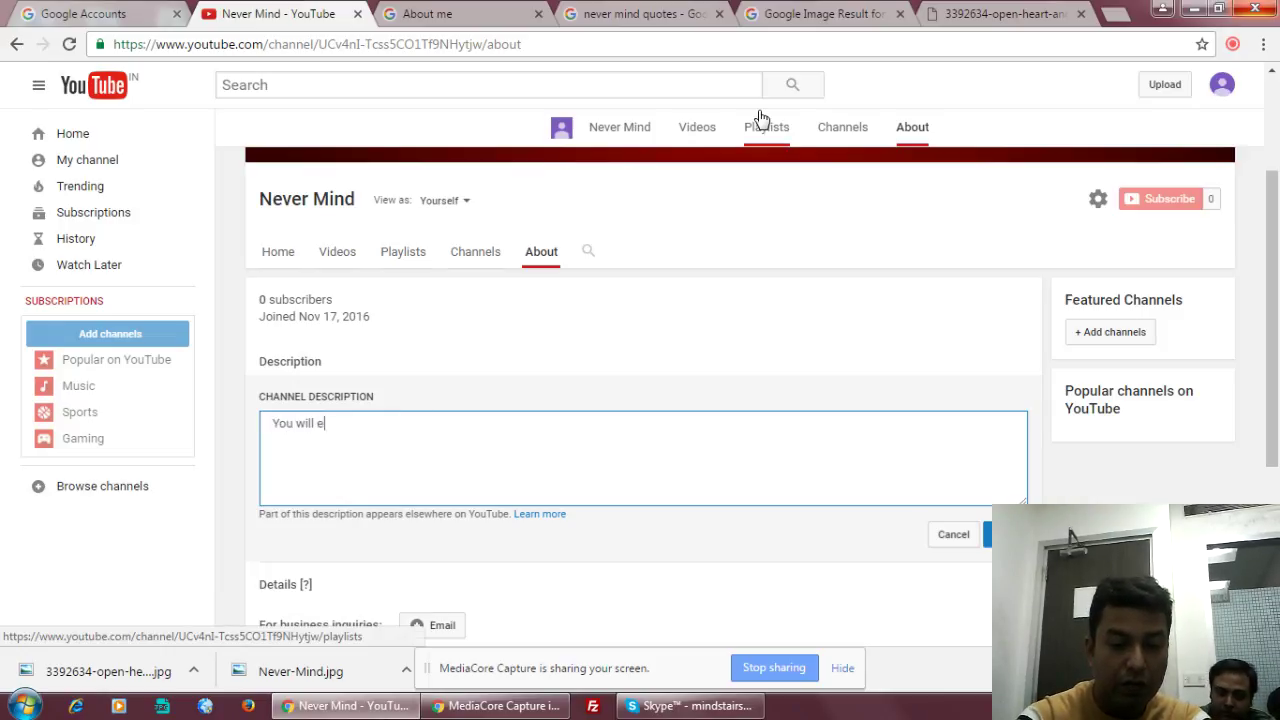
pyautogui.write('s of training programs to')
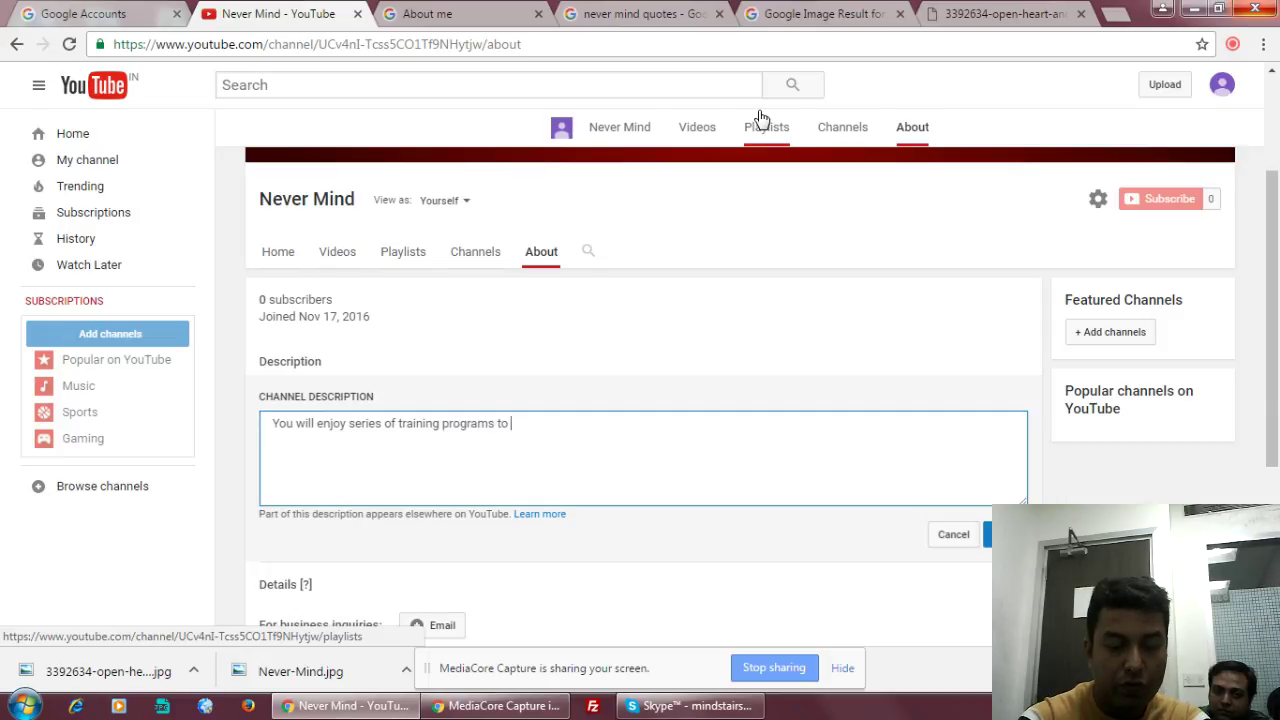
pyautogui.write(' make you')
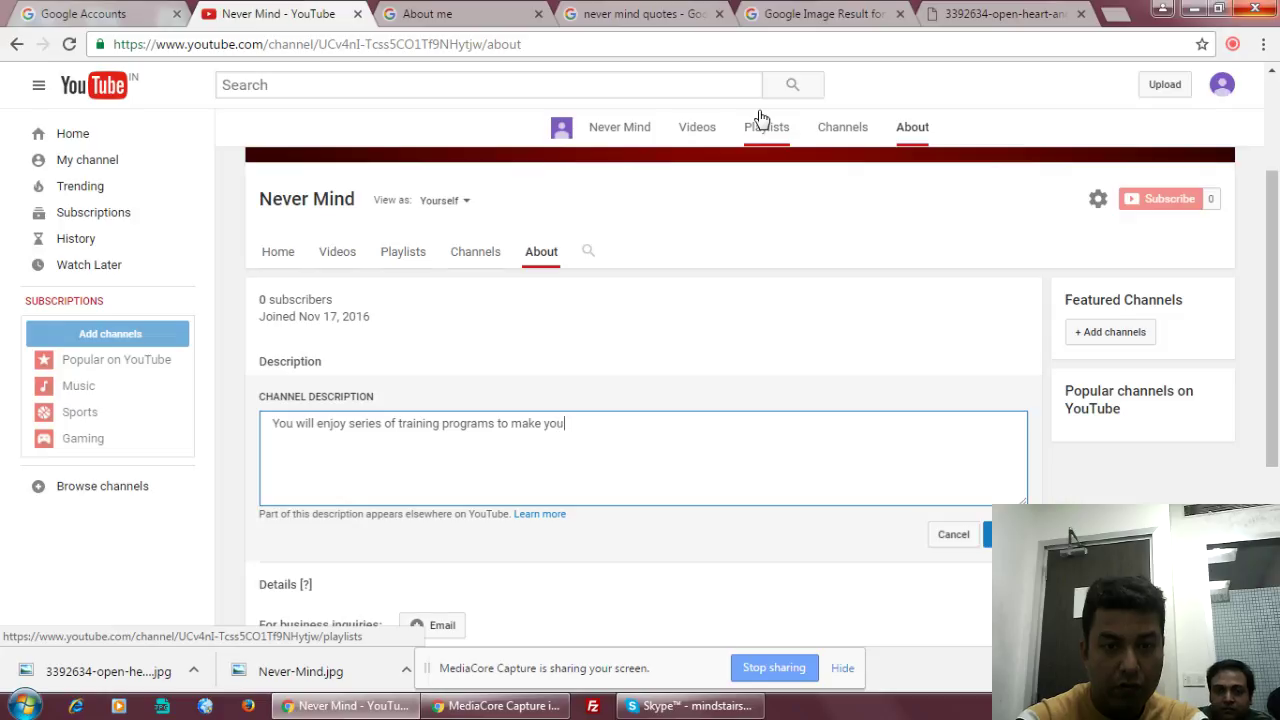
pyautogui.press('BackSpace')
pyautogui.press('BackSpace')
pyautogui.press('BackSpace')
pyautogui.press('BackSpace')
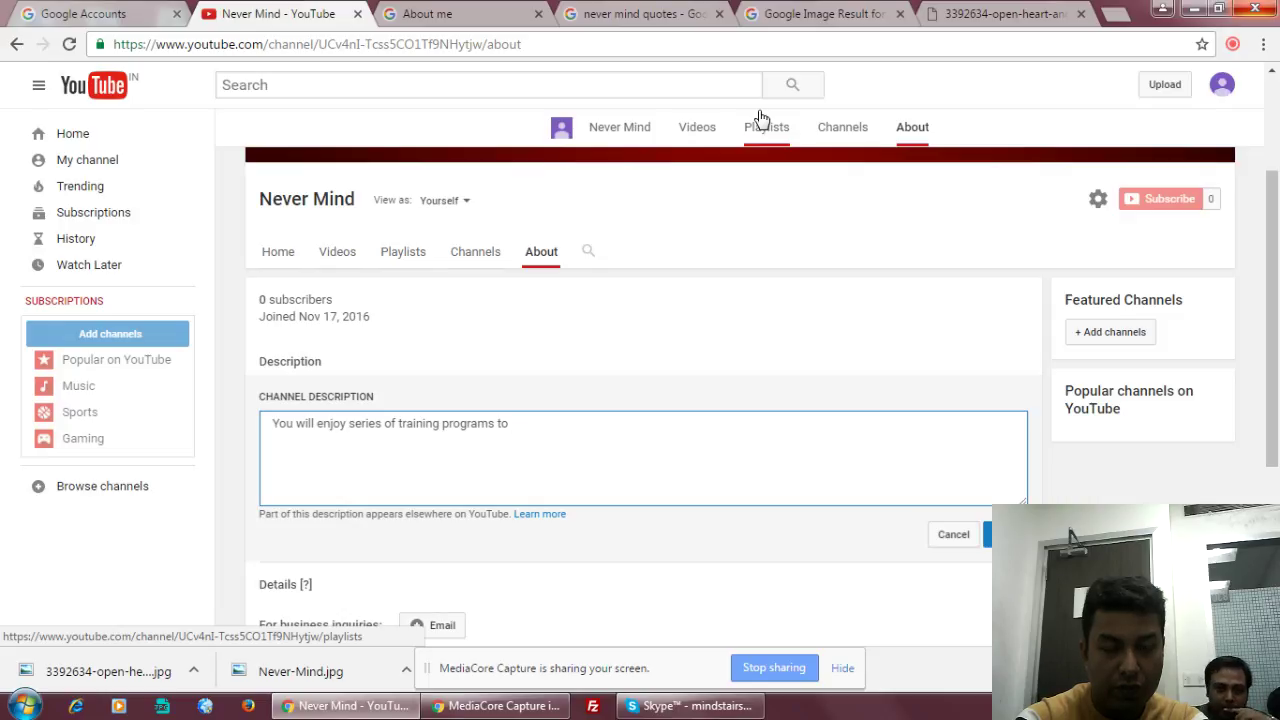
pyautogui.write('learn abut A')
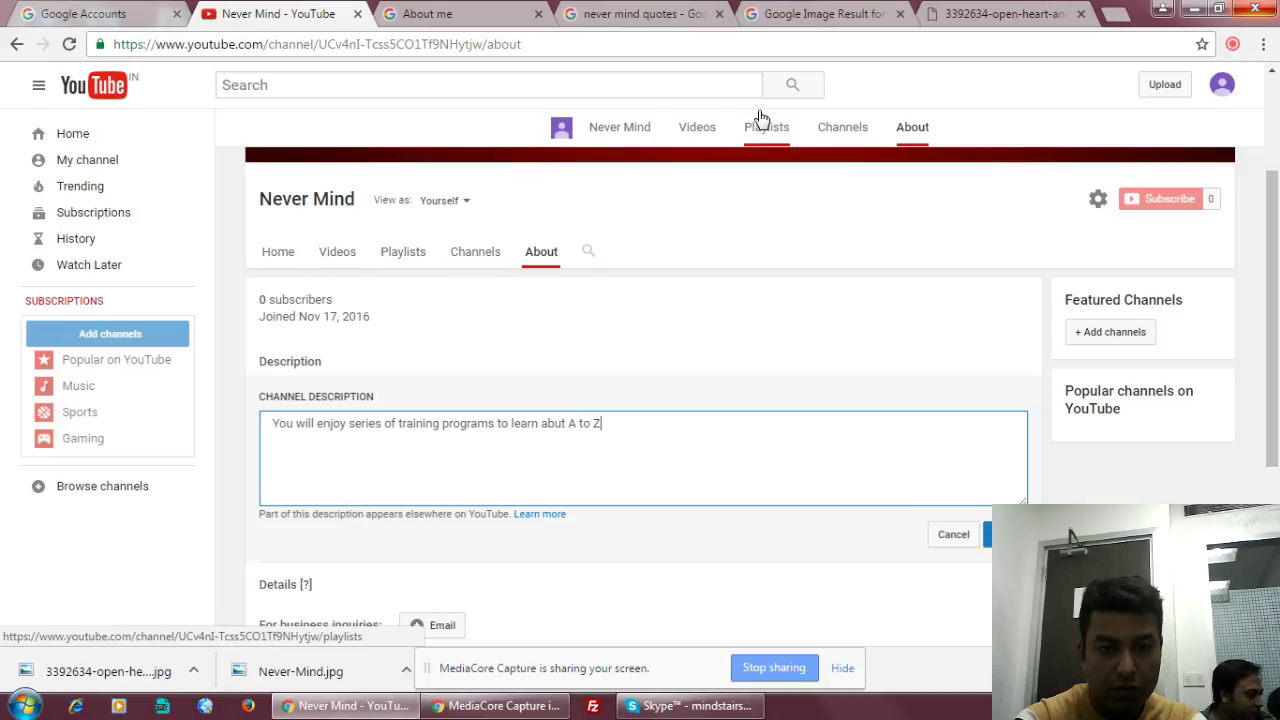
pyautogui.write('to Z Dancing')
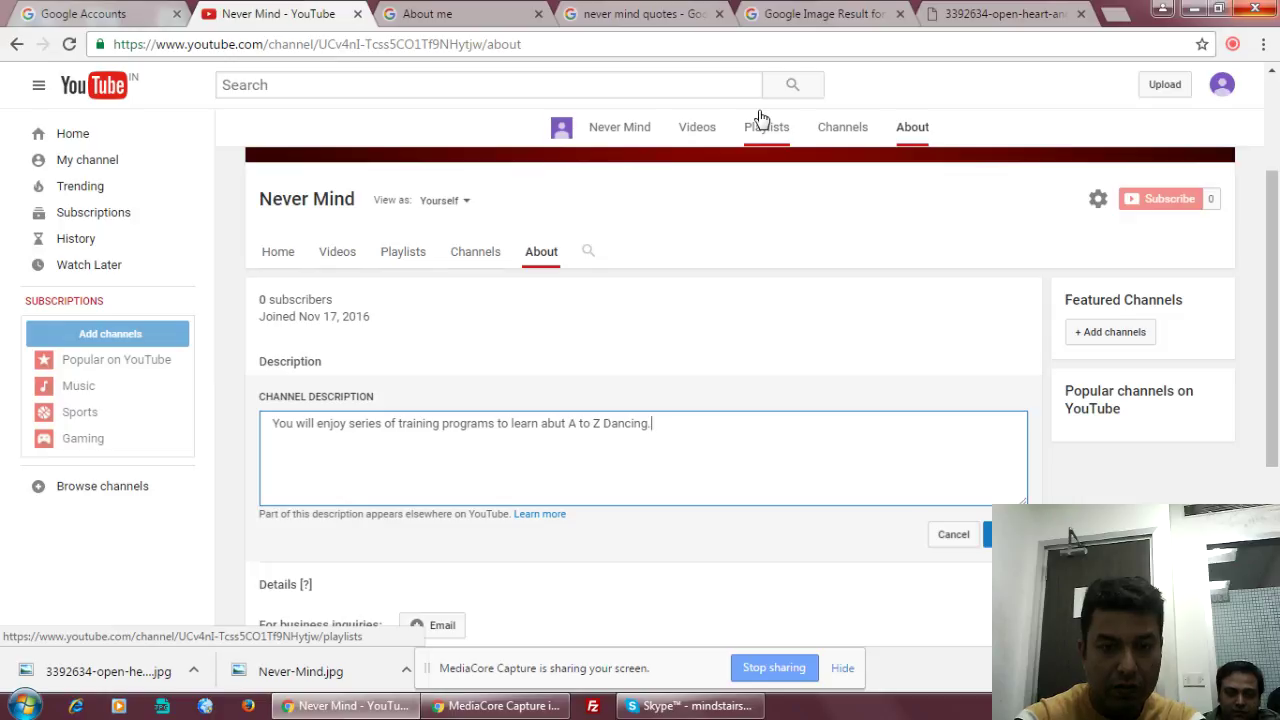
# Continue the channel description with "It's an initiative from D.Ads Entertainment Cultural groups to make sure ANYONE CAN DANCE." and save it.
pyautogui.write('. Ko')
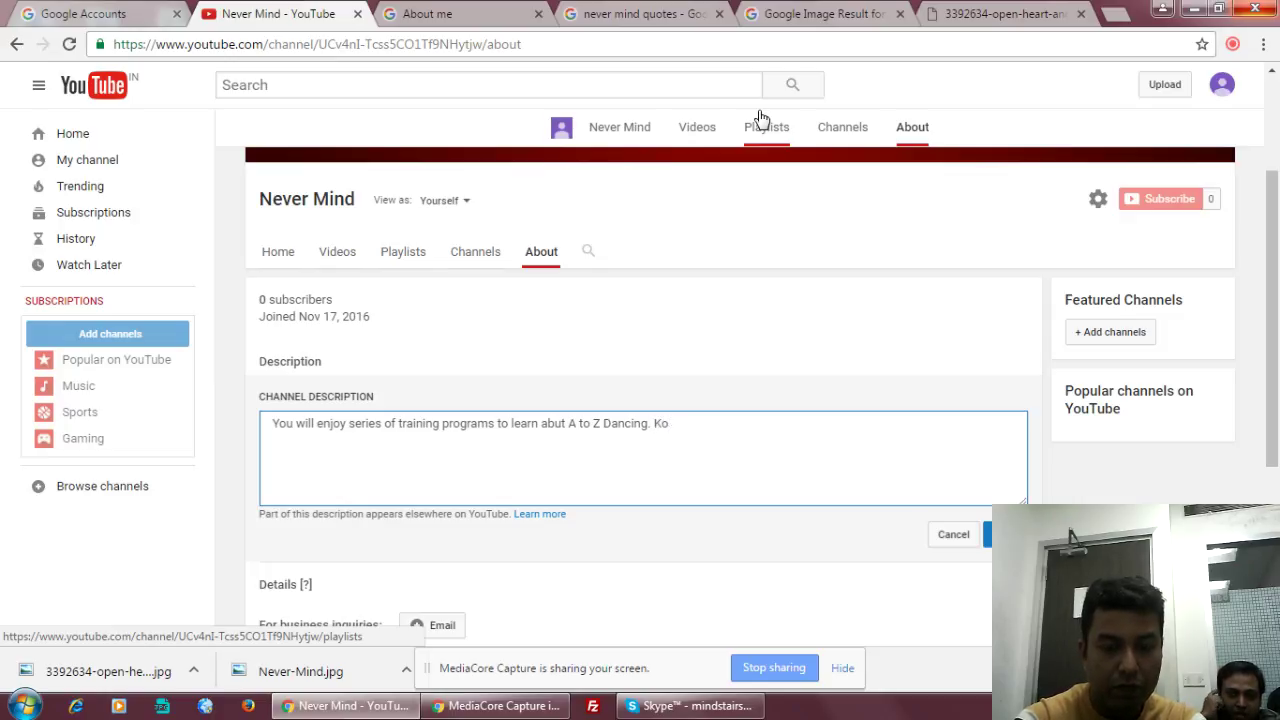
pyautogui.press('BackSpace')
pyautogui.press('BackSpace')
pyautogui.write('It')
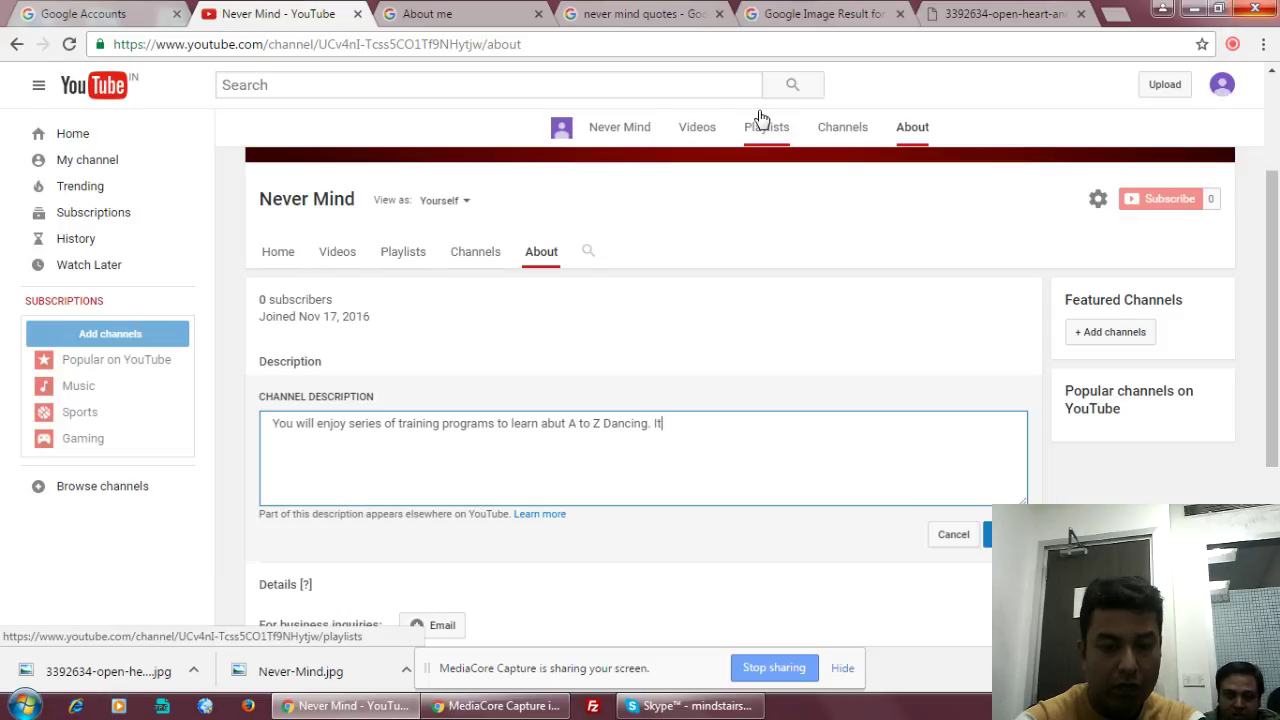
pyautogui.write("'s an initi")
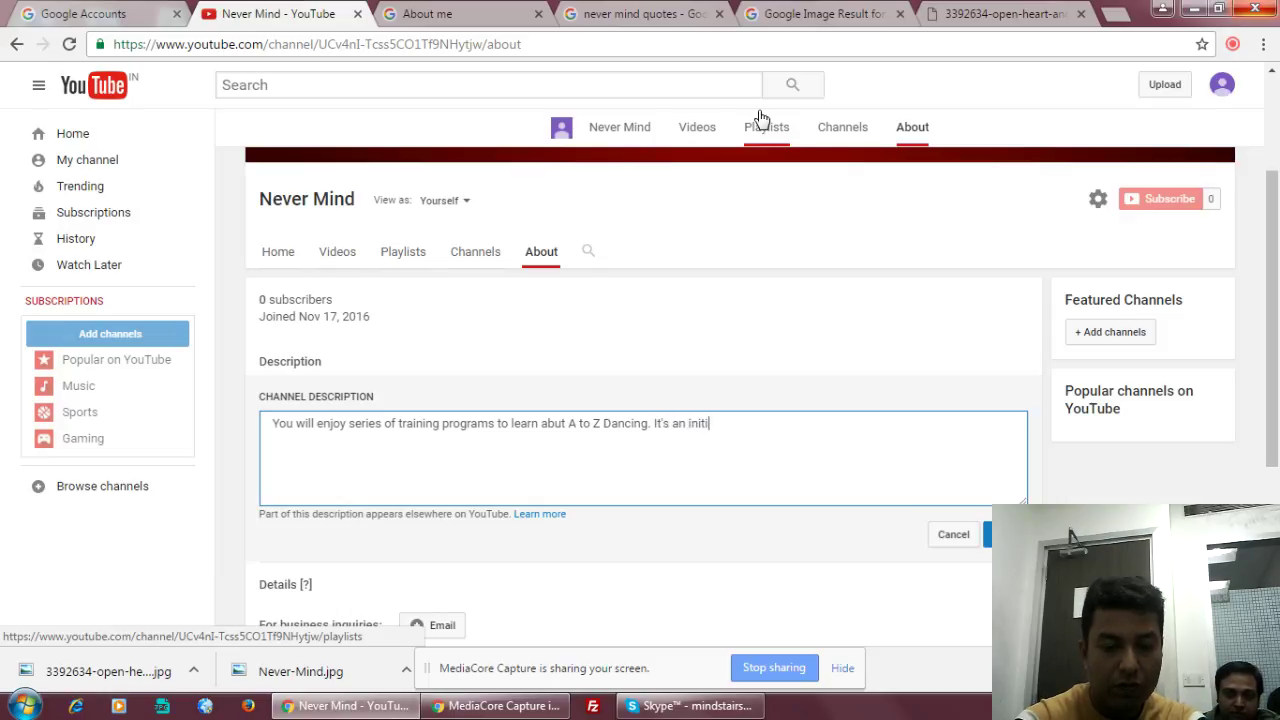
pyautogui.write('ative from D.Ads Enter')
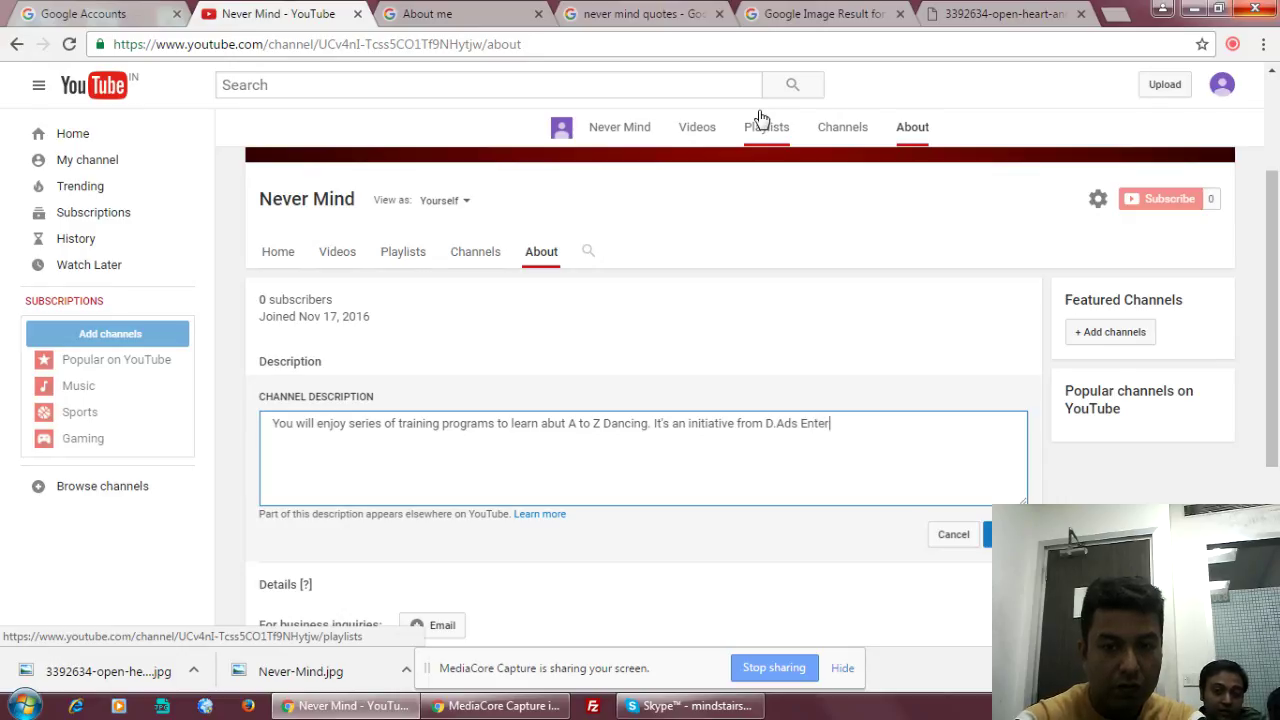
pyautogui.write('tainment')
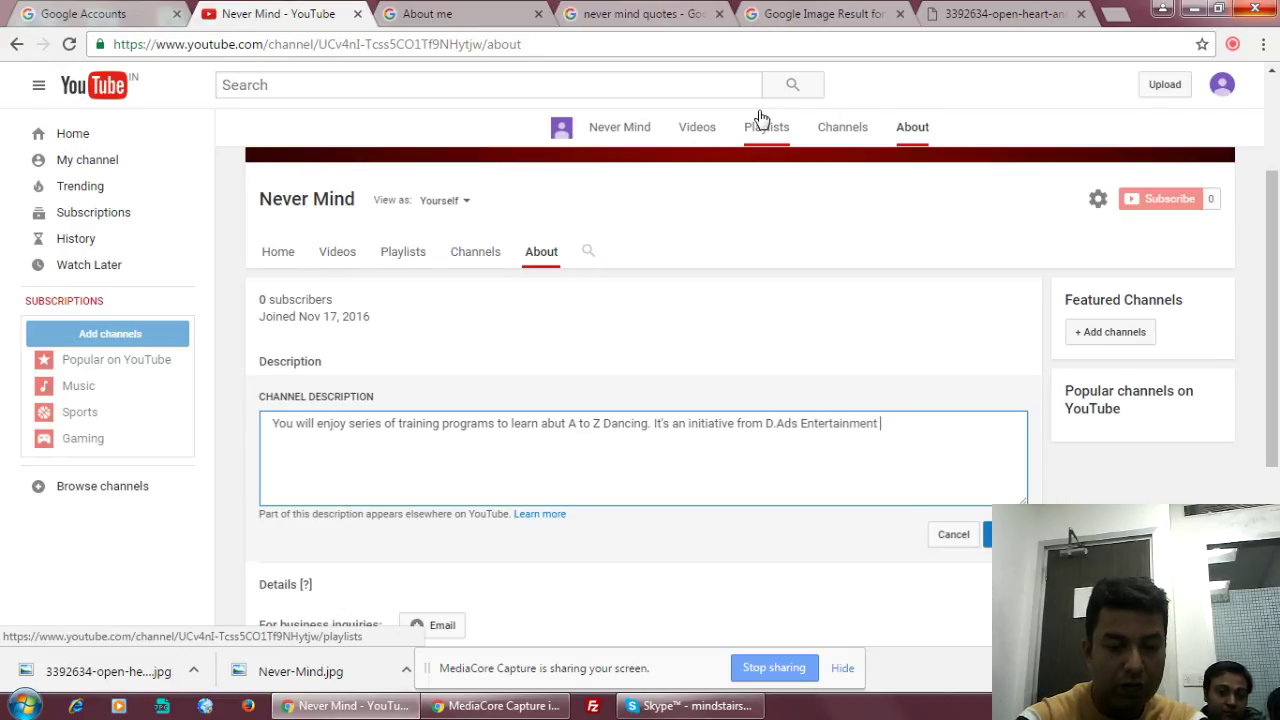
pyautogui.write(' Cultural groups')
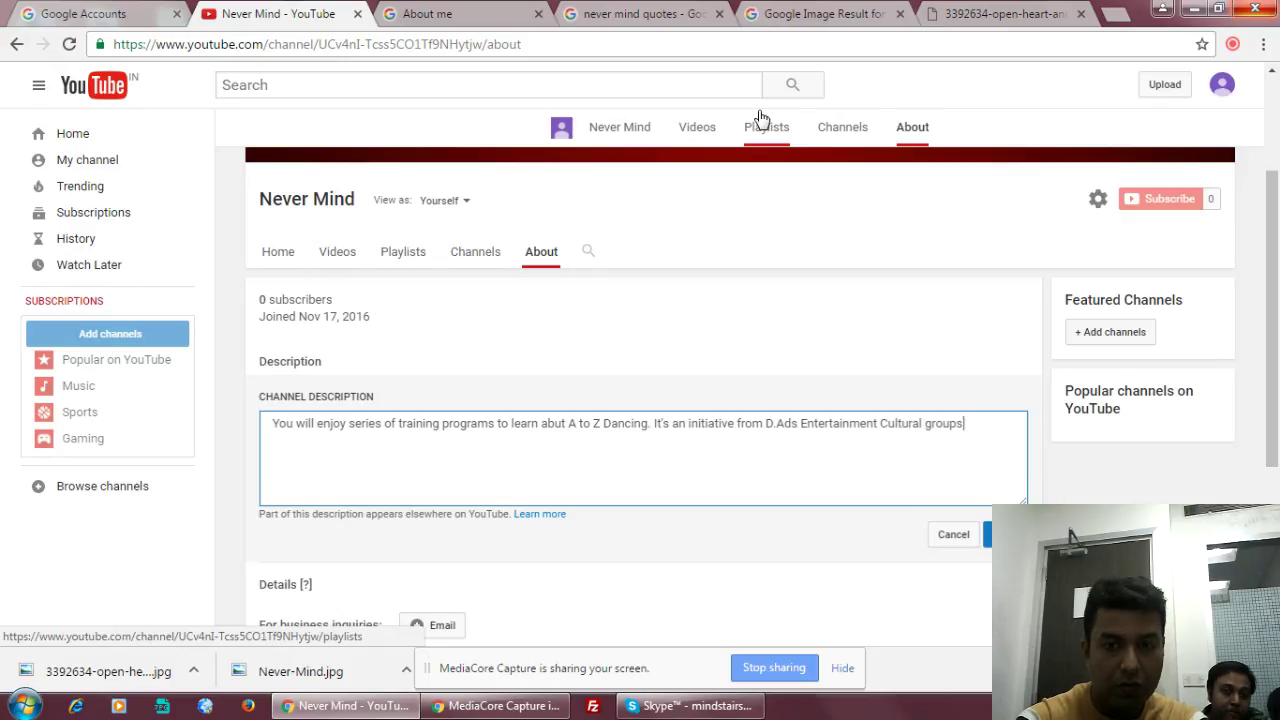
pyautogui.write(' to')
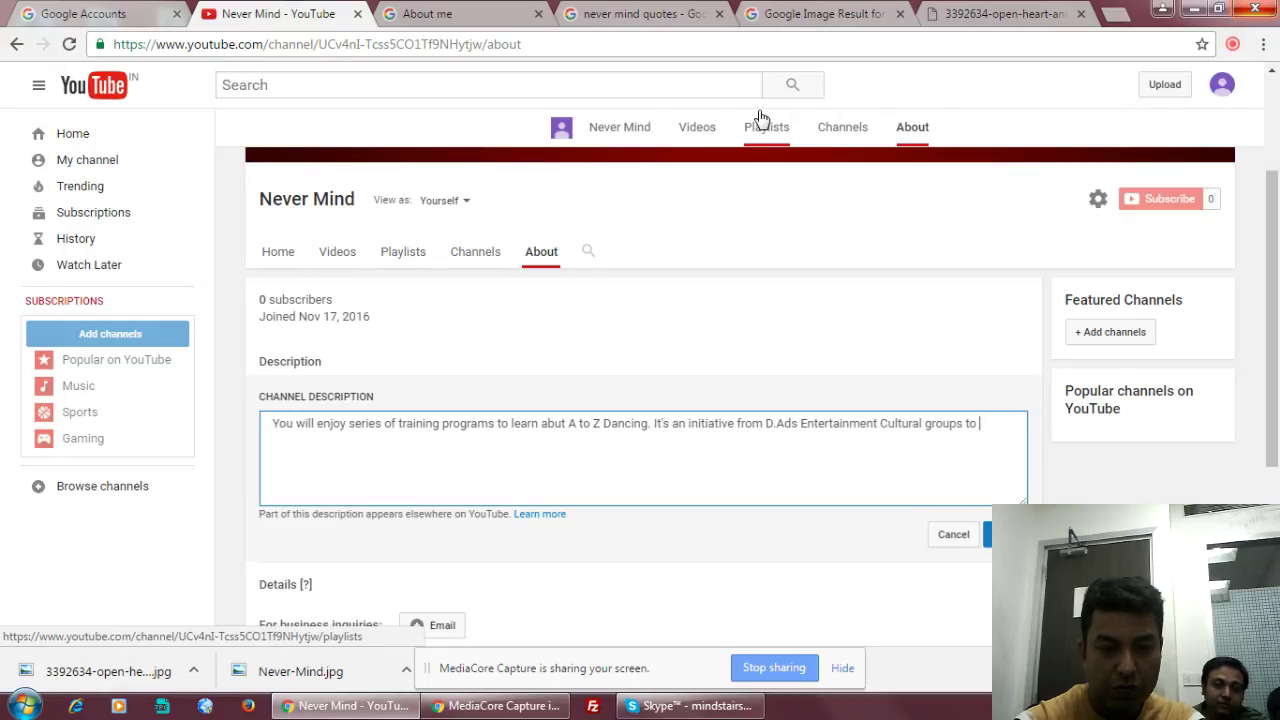
pyautogui.write('make sure ANYONE CAN DANCE')
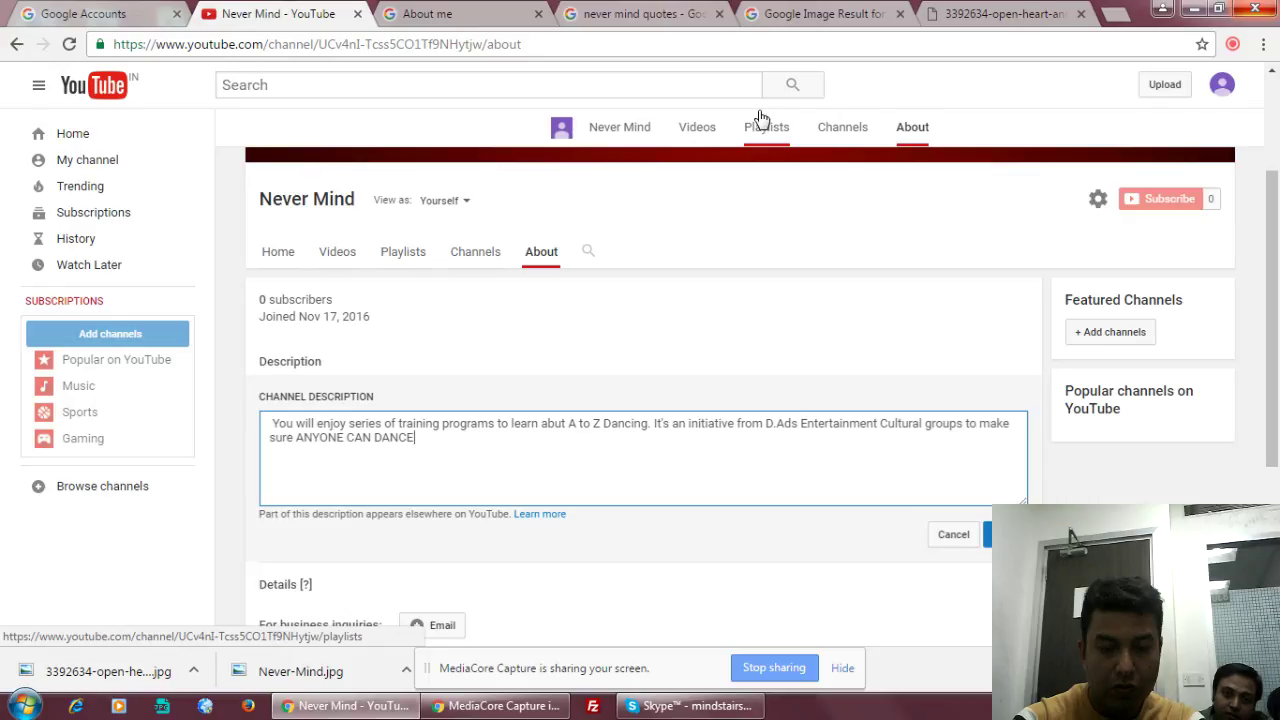
pyautogui.write('.')
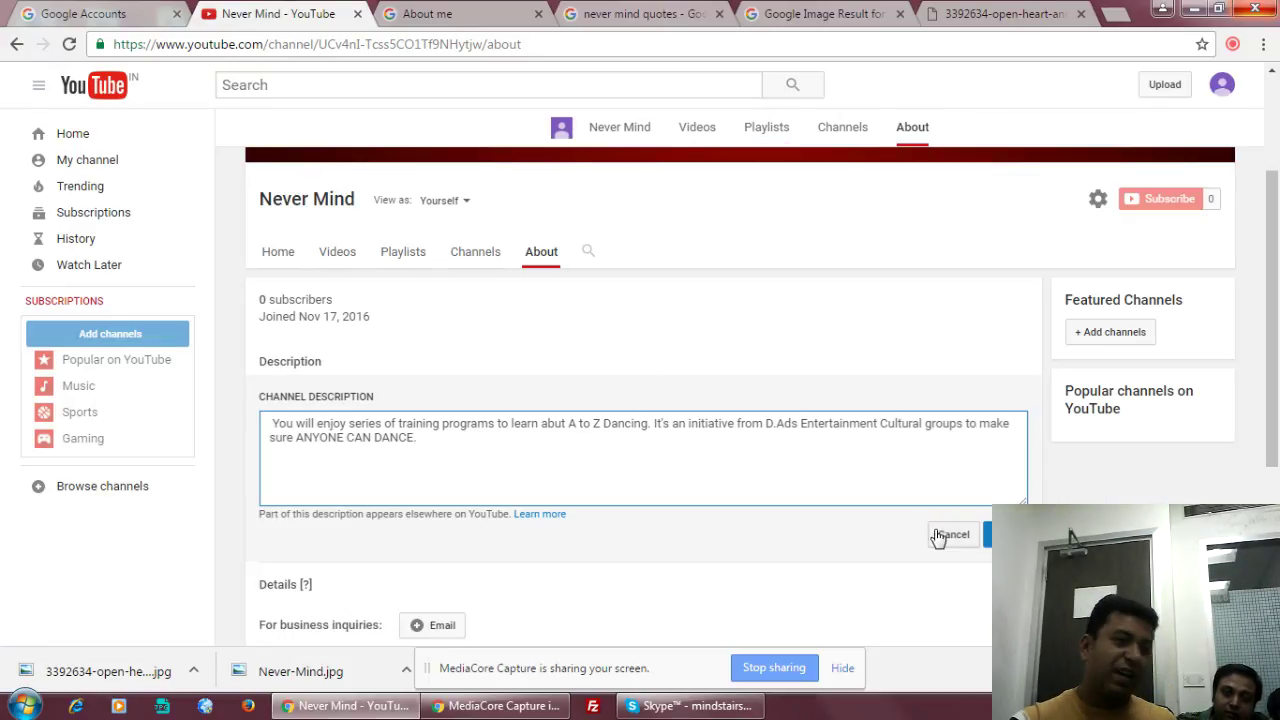
pyautogui.click(1010, 534)
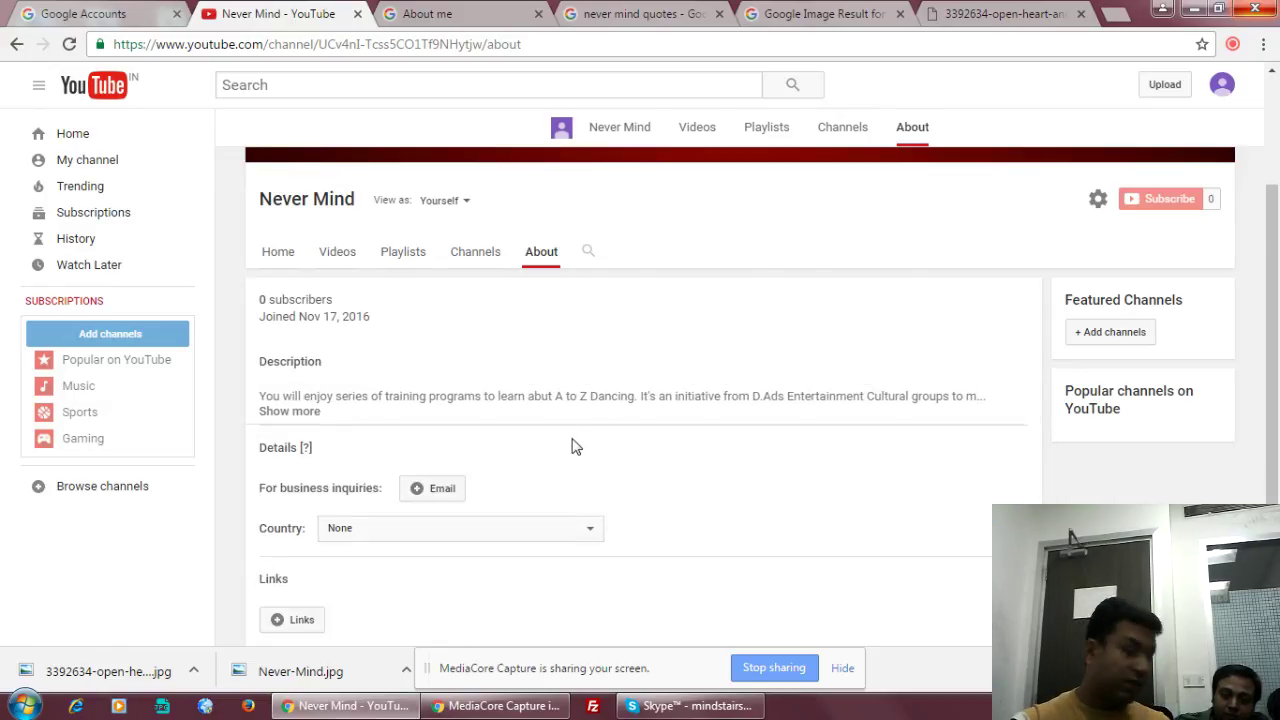
# Set the country in the channel's About details to India.
pyautogui.scroll(-1, 570, 437)
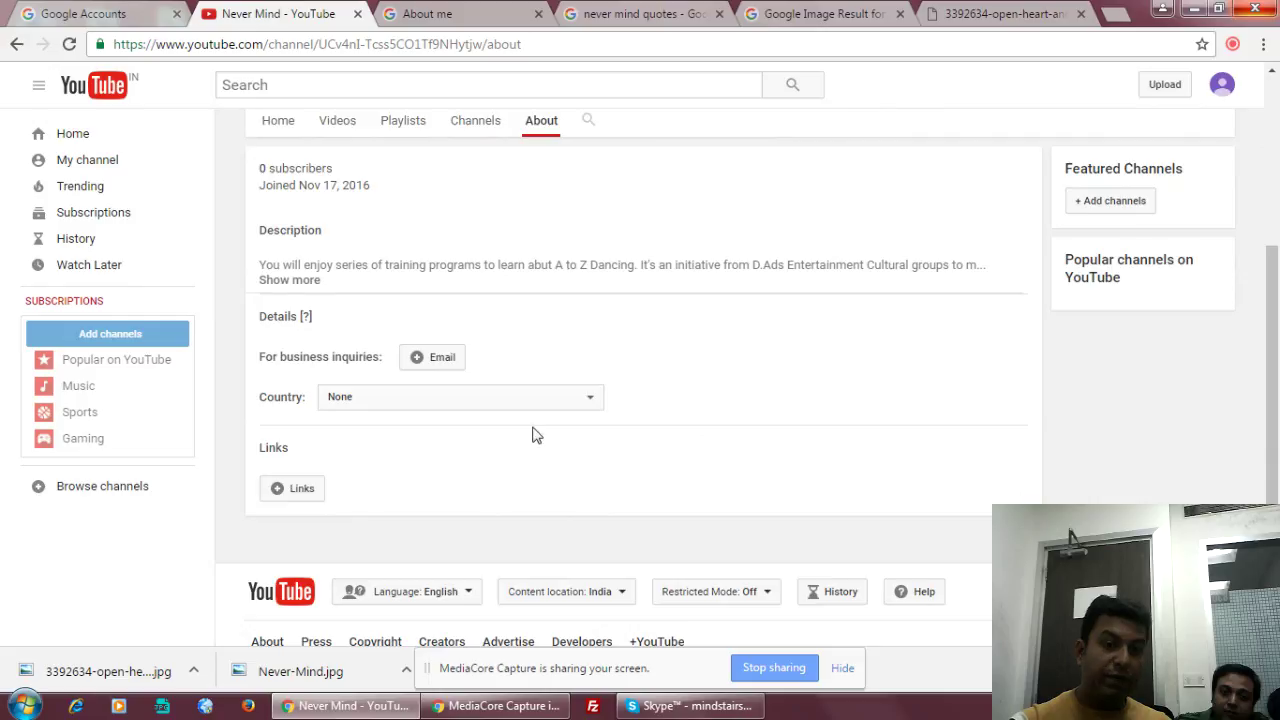
pyautogui.click(1223, 88)
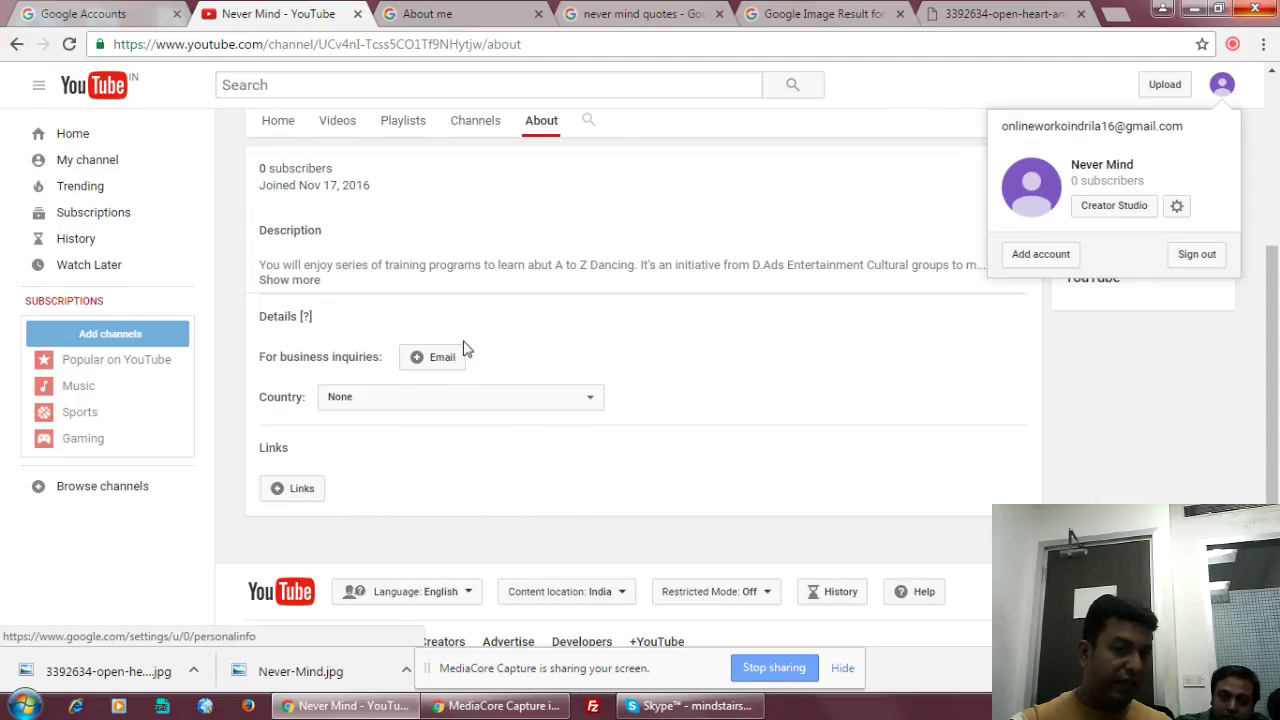
pyautogui.click(437, 397)
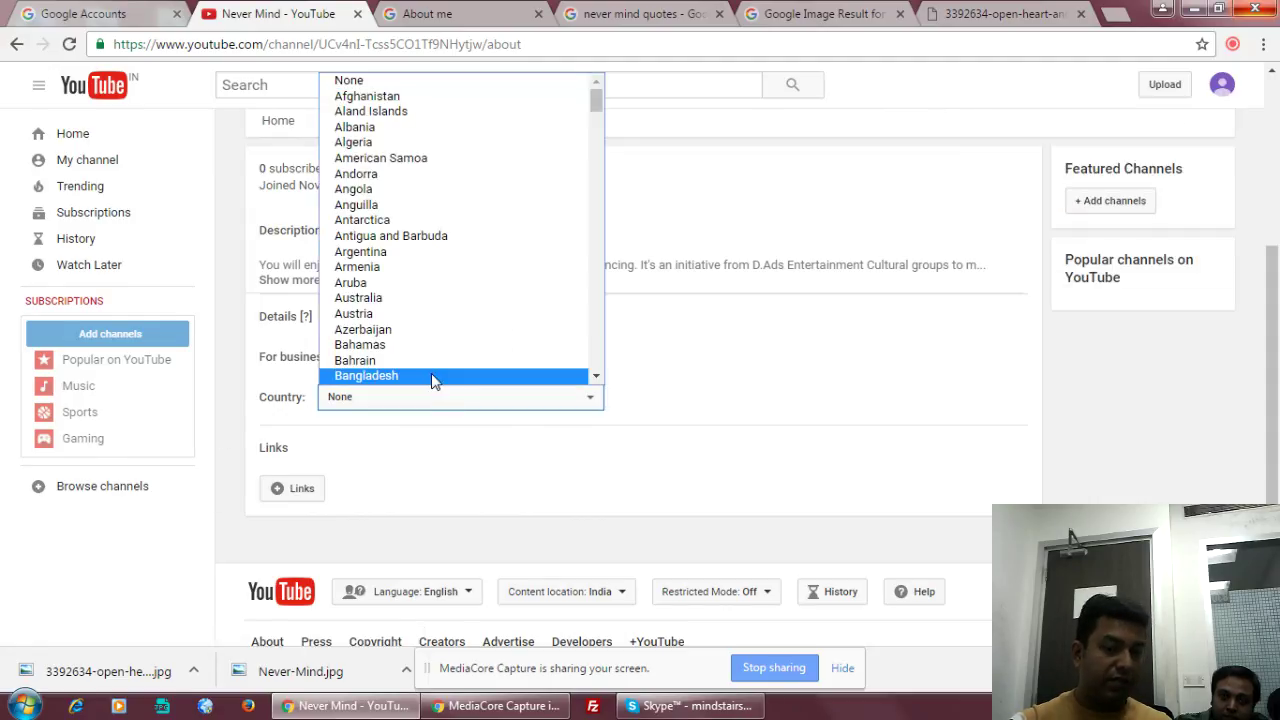
pyautogui.write('in')
pyautogui.click(427, 378)
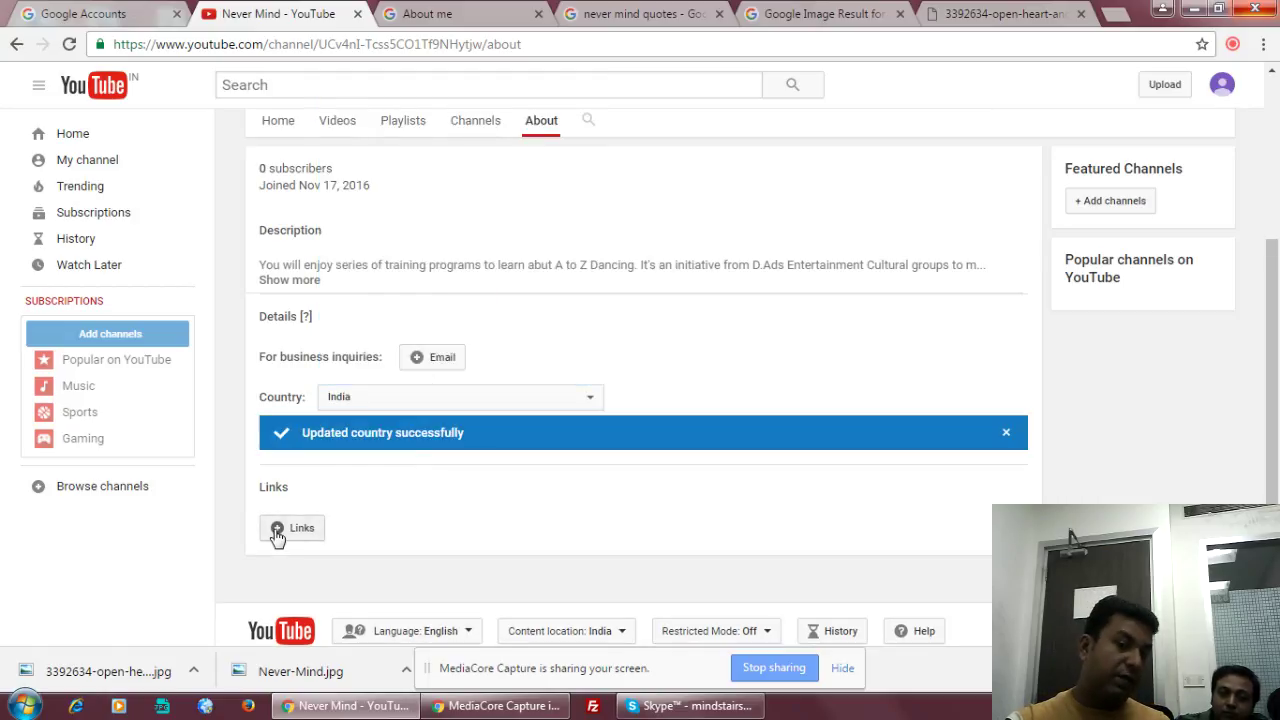
# Open the channel's custom links for editing and add an empty entry for a link title and URL.
pyautogui.click(277, 530)
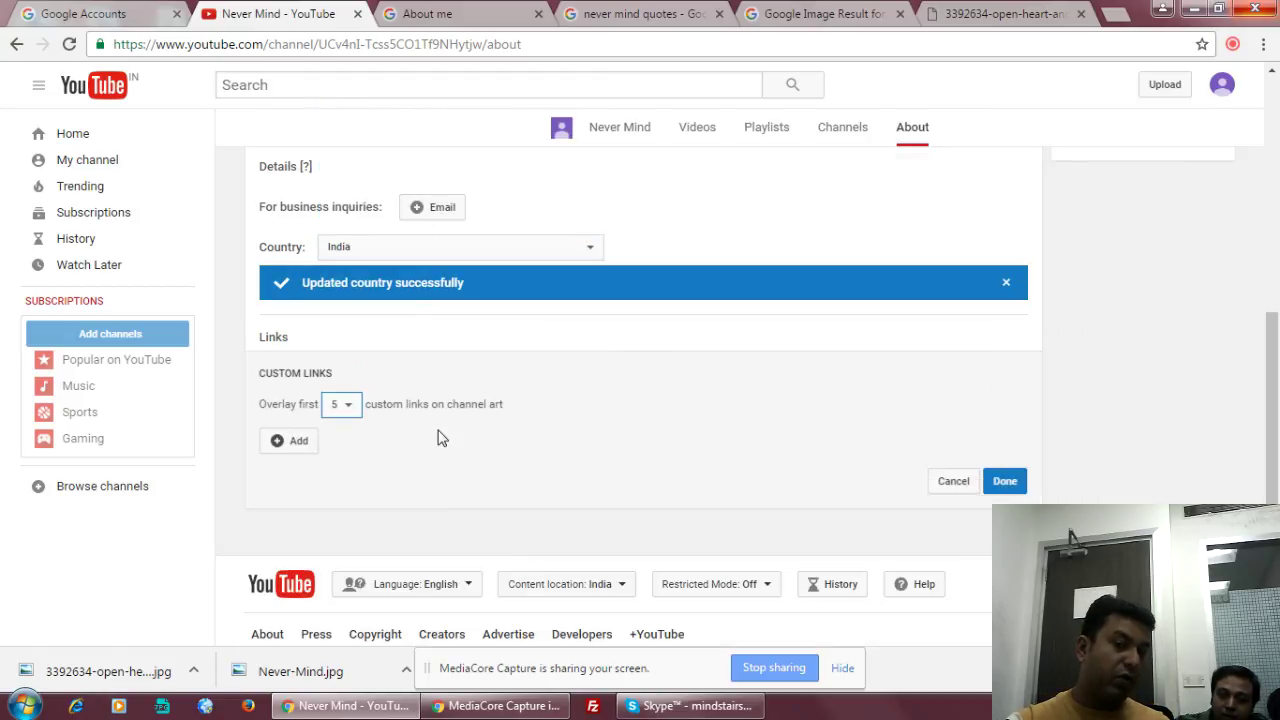
pyautogui.click(298, 444)
pyautogui.click(557, 440)
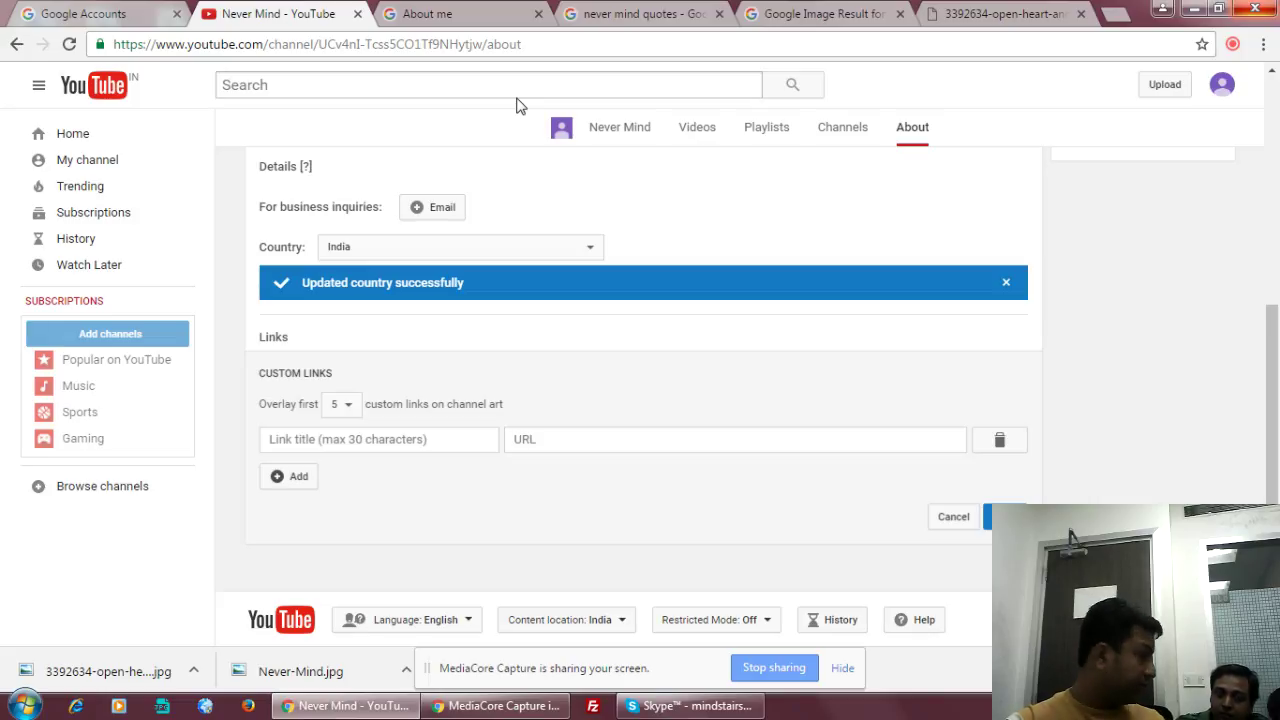
# Open Blogger in place of the Google About me page and start creating a blog.
pyautogui.click(440, 14)
pyautogui.click(434, 44)
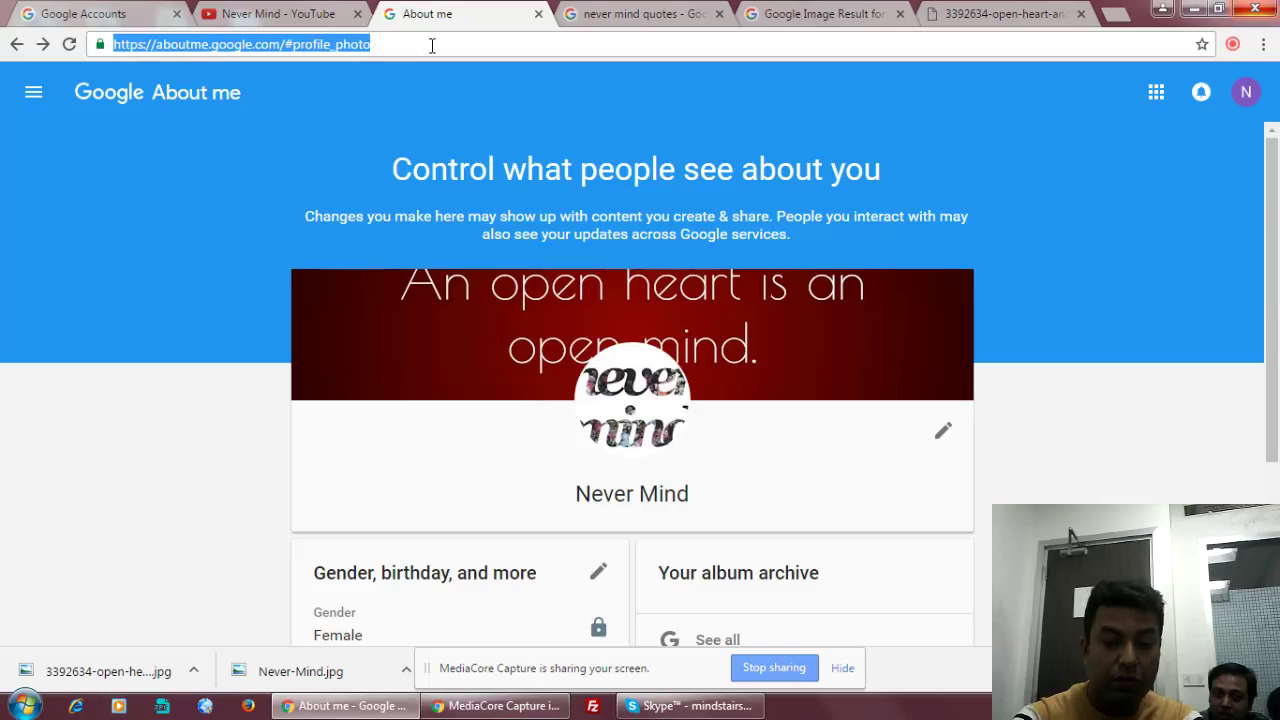
pyautogui.write('blogger')
pyautogui.press('Return')
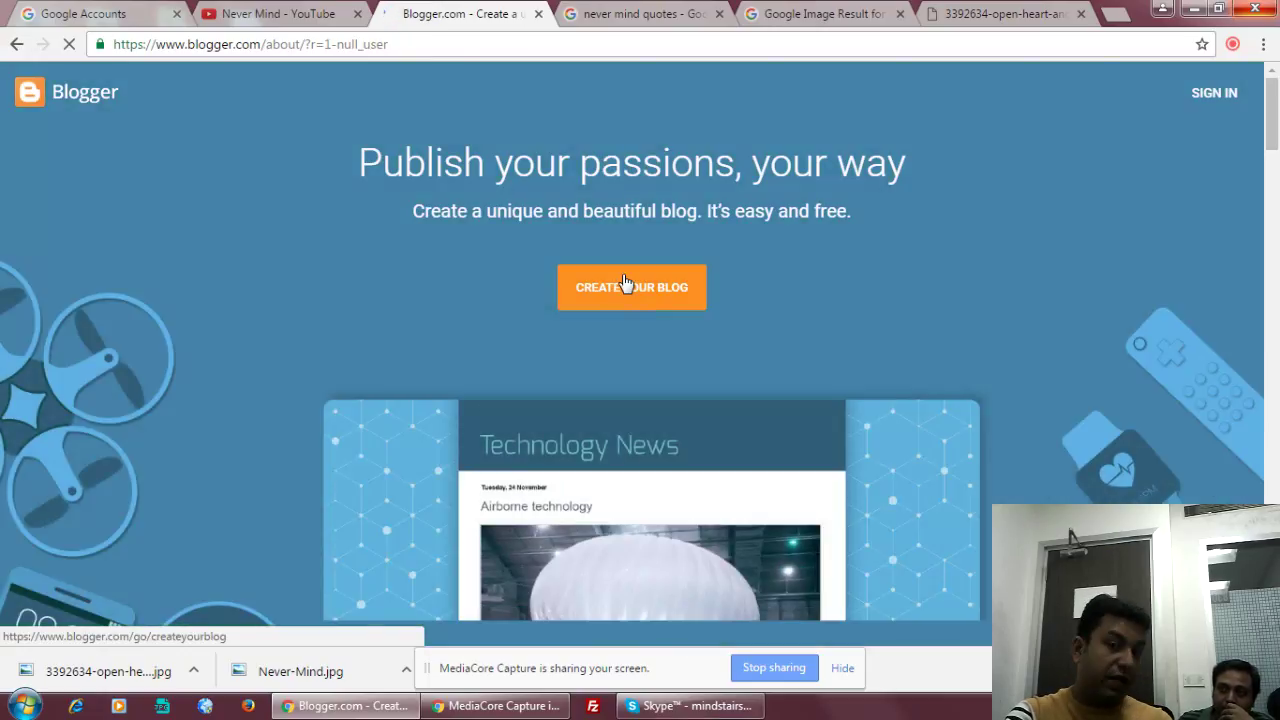
pyautogui.click(624, 283)
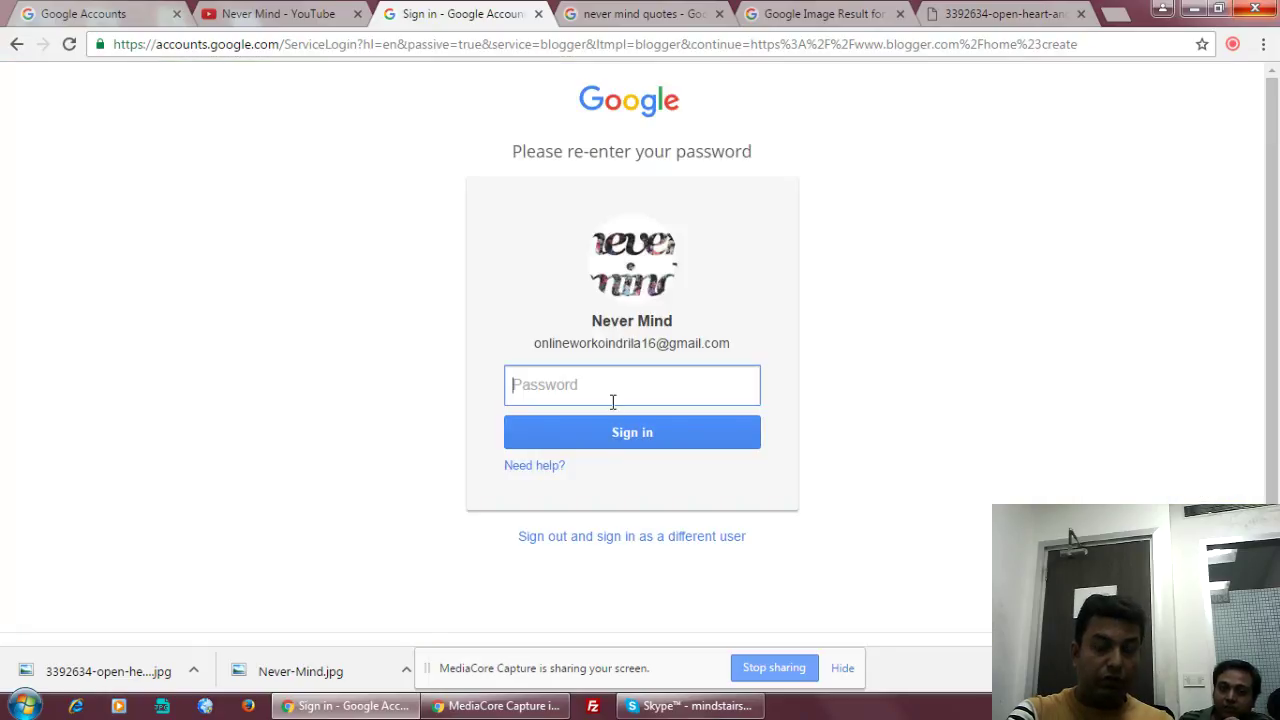
# Re-enter the Google account password and sign in to Blogger.
pyautogui.write('•••••••')
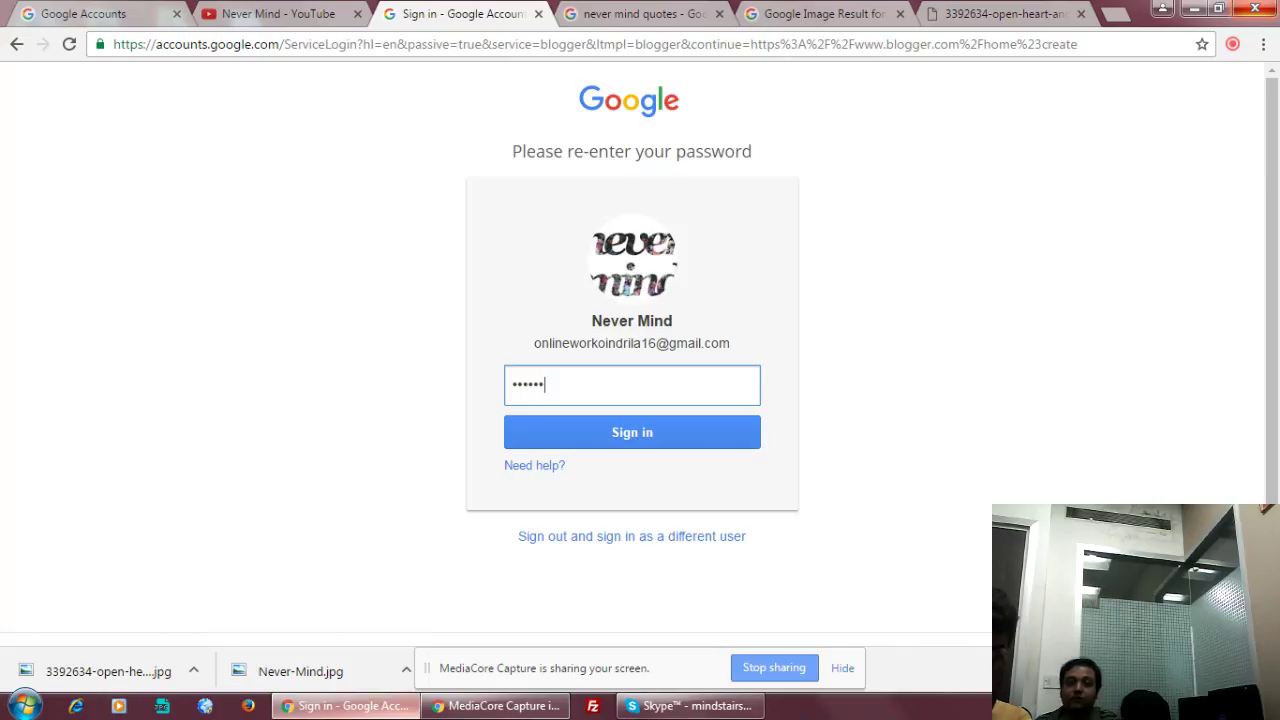
pyautogui.write('•••')
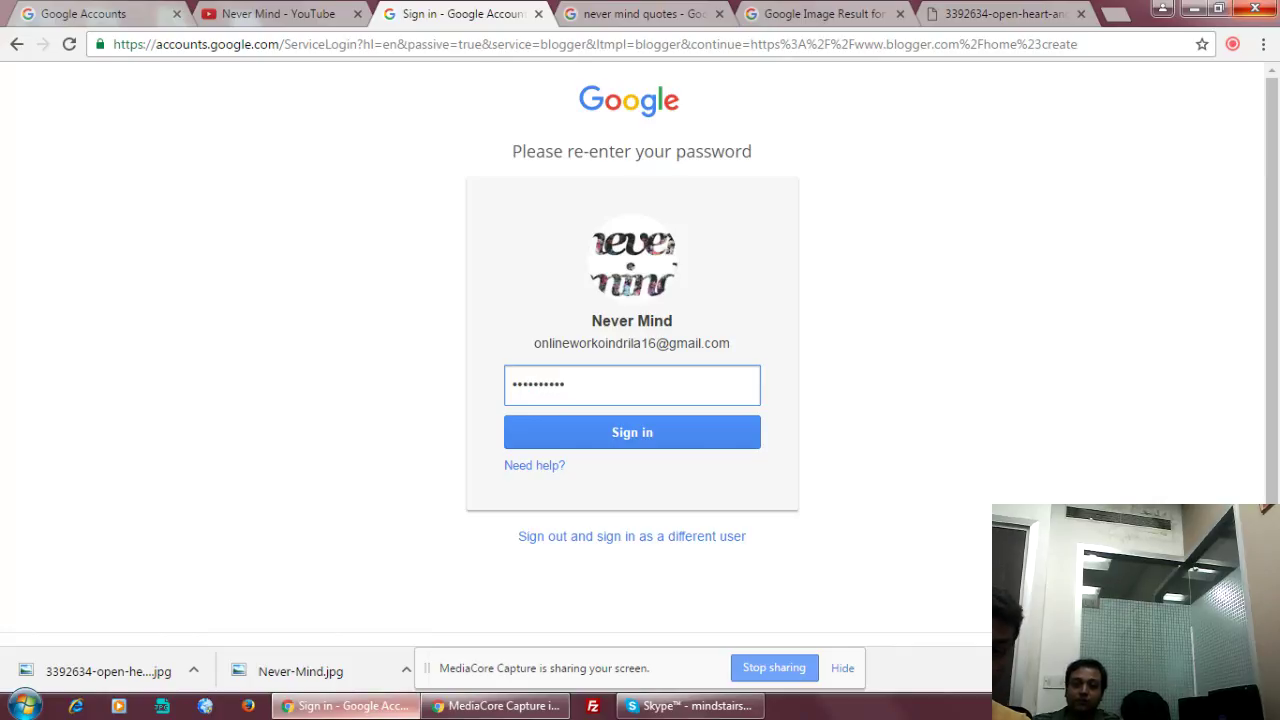
pyautogui.press('Return')
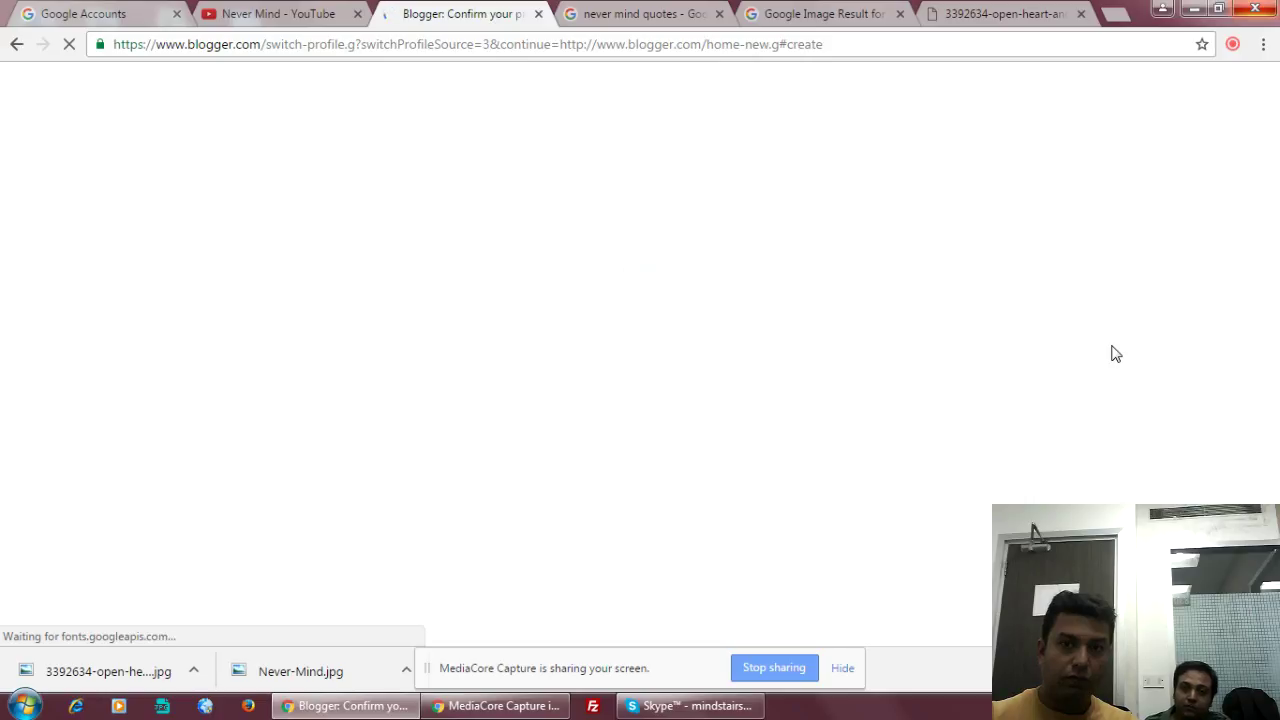
# Create a public Google+ profile for Blogger with the prefilled details and save its avatar.
pyautogui.scroll(-2, 725, 570)
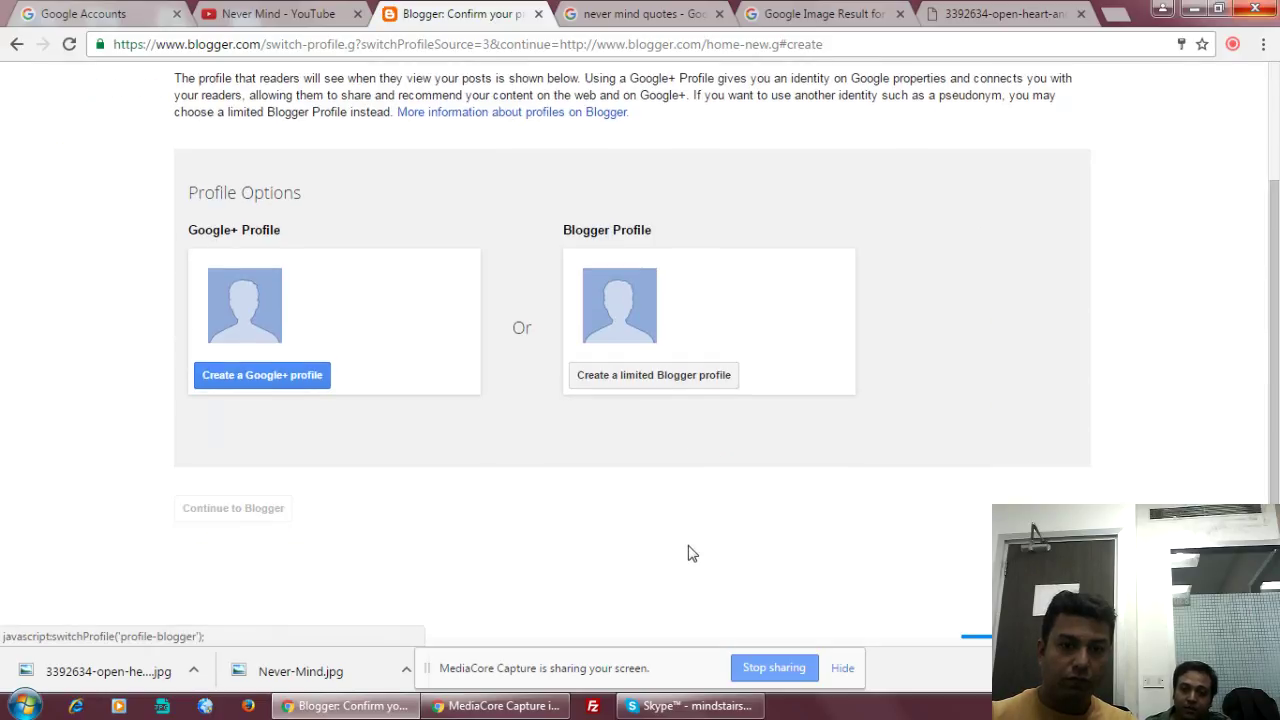
pyautogui.click(252, 380)
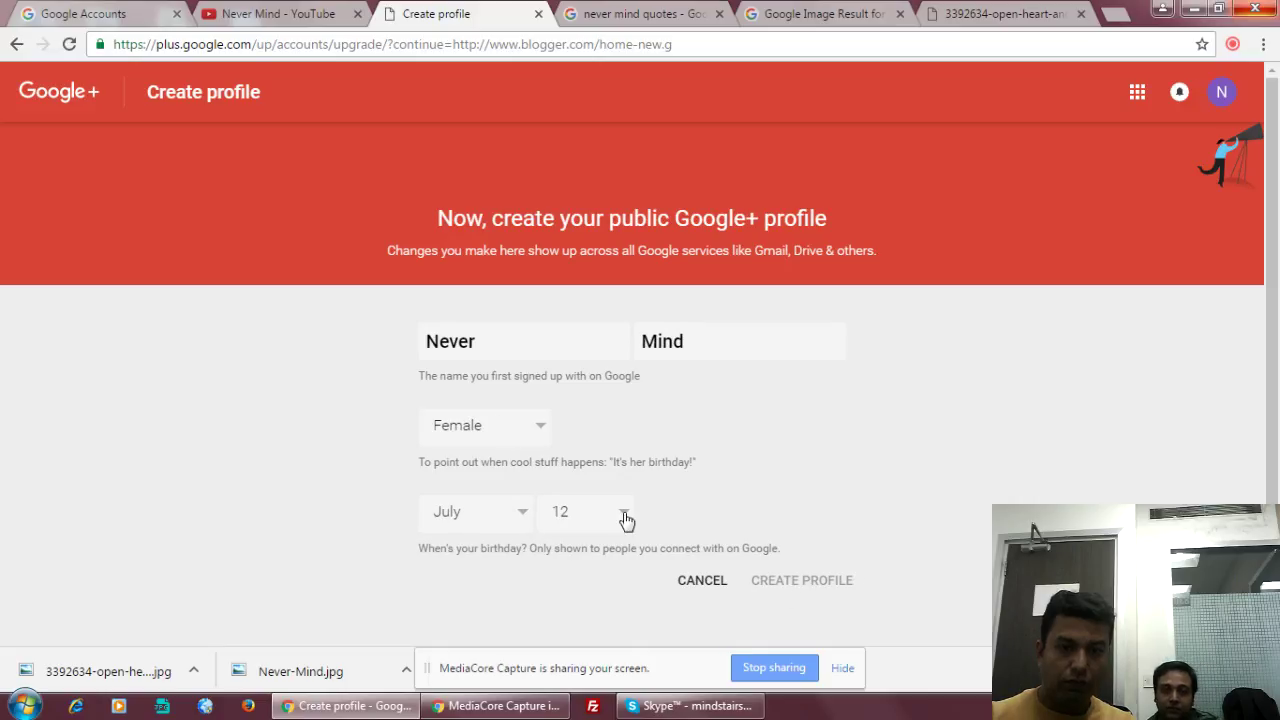
pyautogui.click(746, 590)
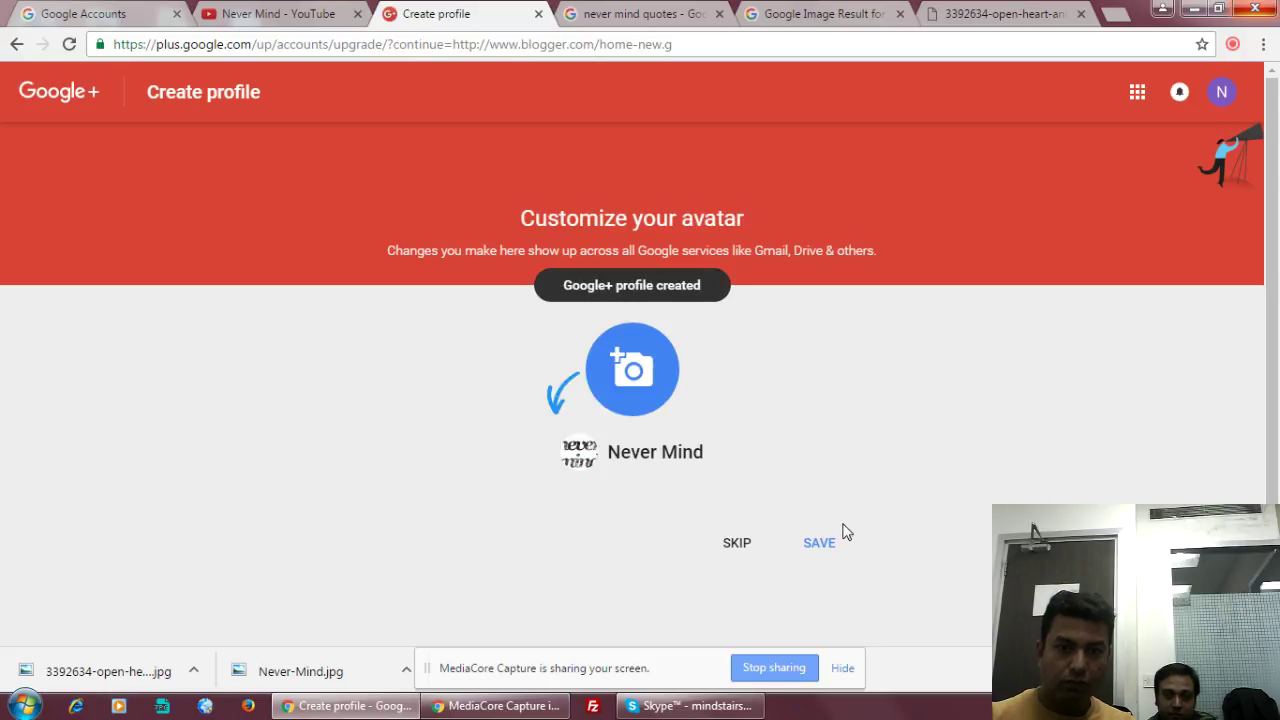
pyautogui.click(820, 546)
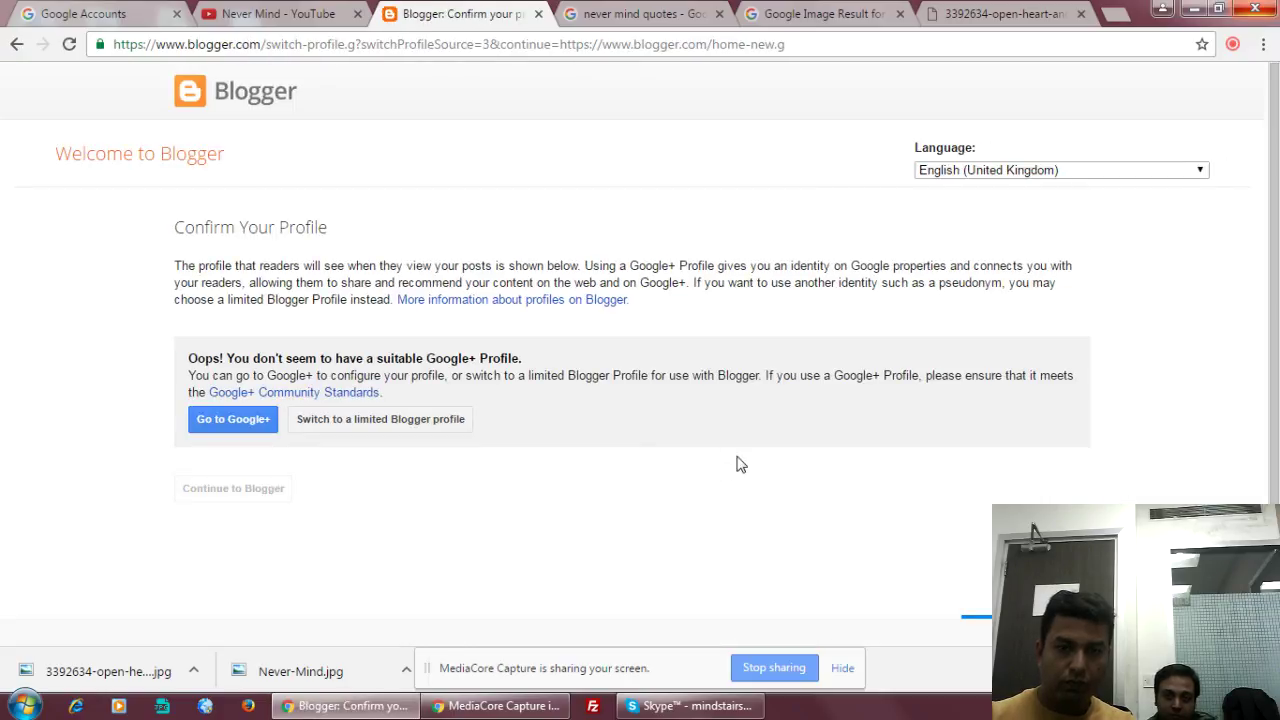
pyautogui.scroll(-2, 710, 460)
pyautogui.scroll(1, 677, 457)
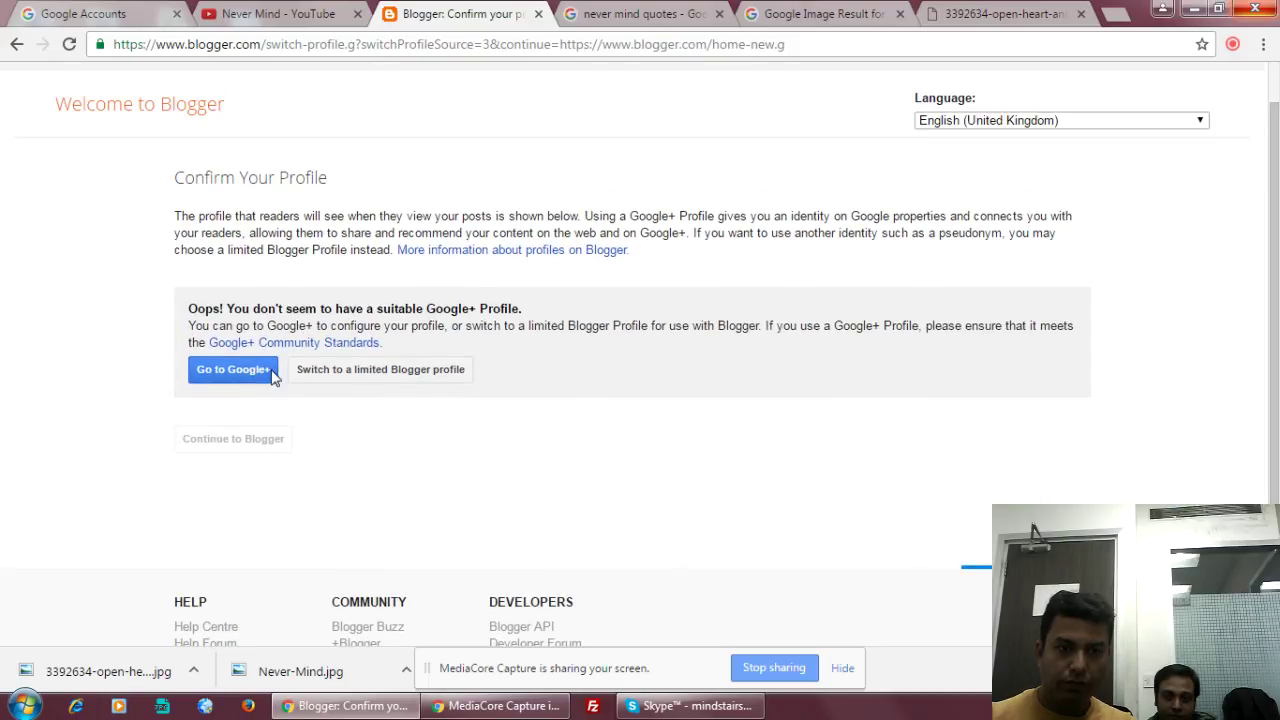
pyautogui.click(240, 373)
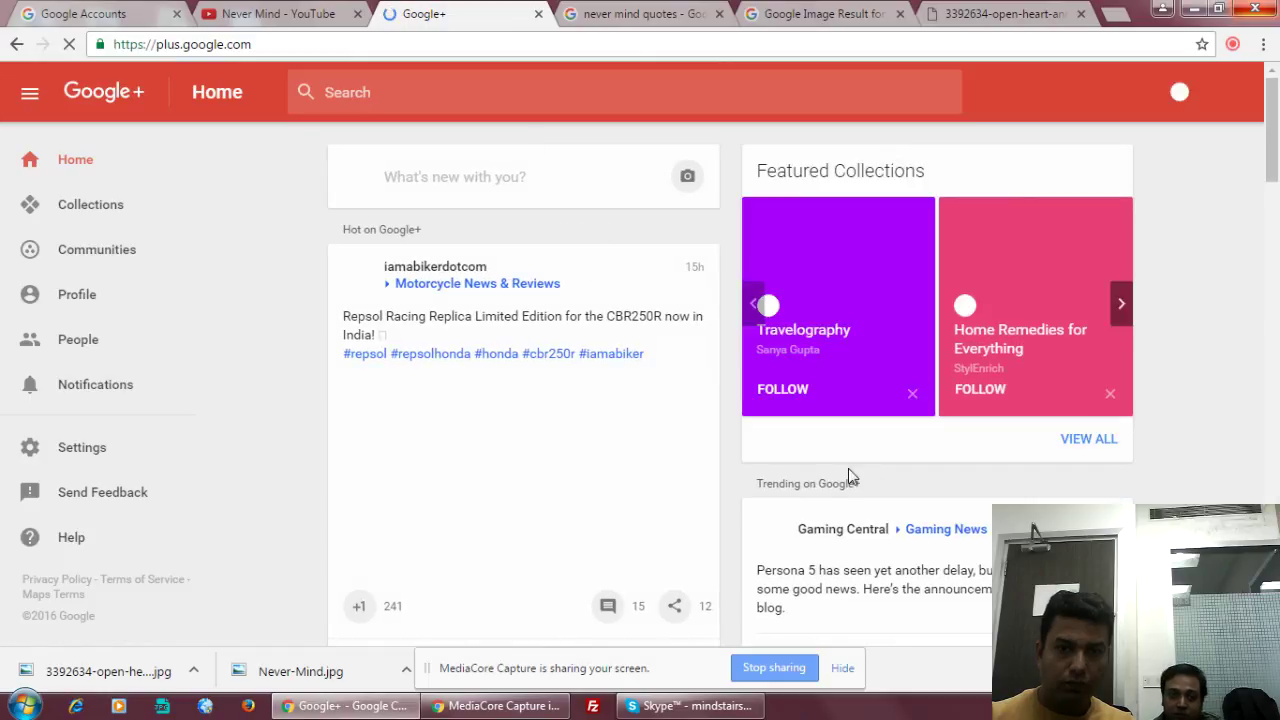
pyautogui.scroll(-1, 549, 526)
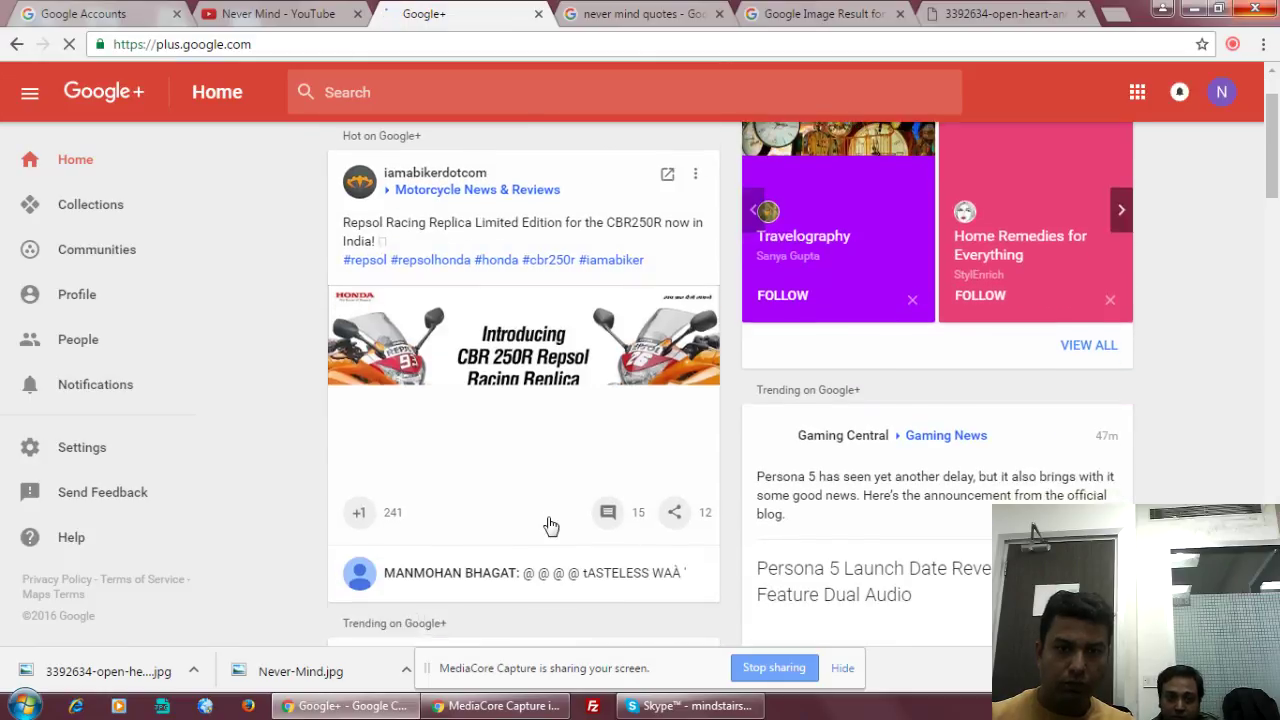
pyautogui.scroll(-5, 550, 525)
pyautogui.scroll(4, 549, 526)
pyautogui.scroll(2, 548, 526)
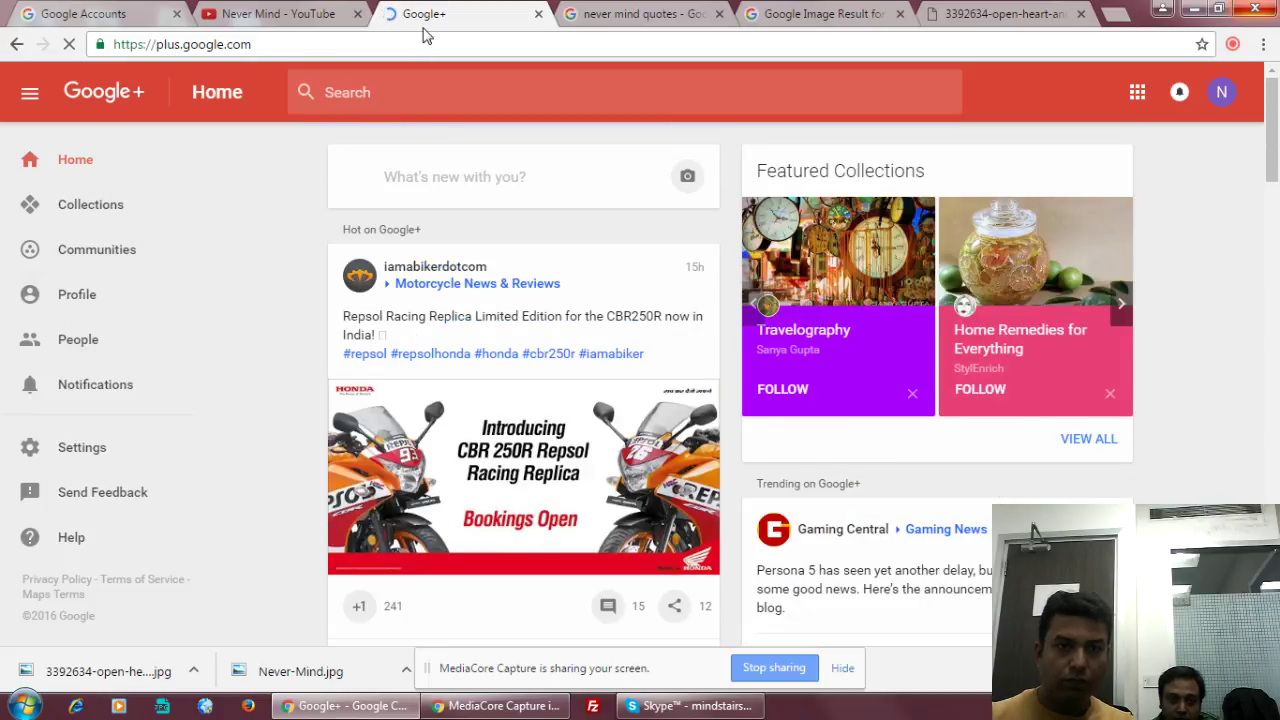
# Return to Blogger, start creating the blog again, and go to Google+ from the profile confirmation page.
pyautogui.click(380, 45)
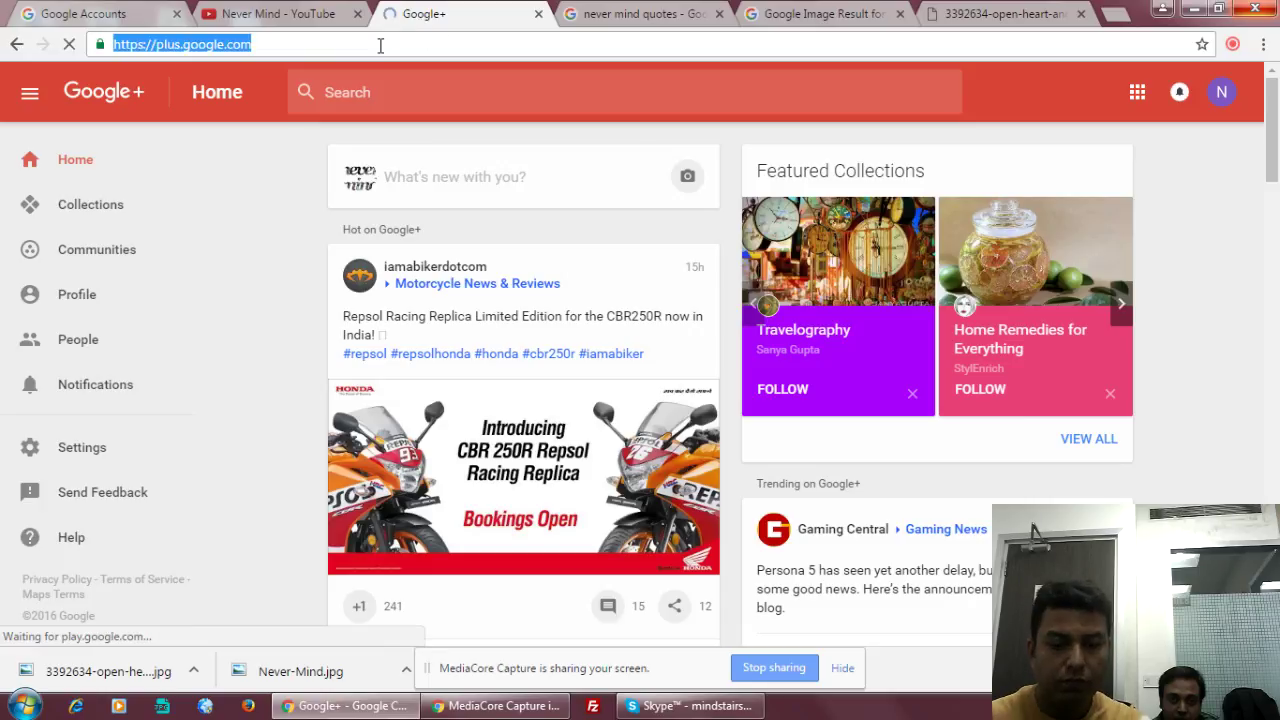
pyautogui.write('blogger')
pyautogui.press('Return')
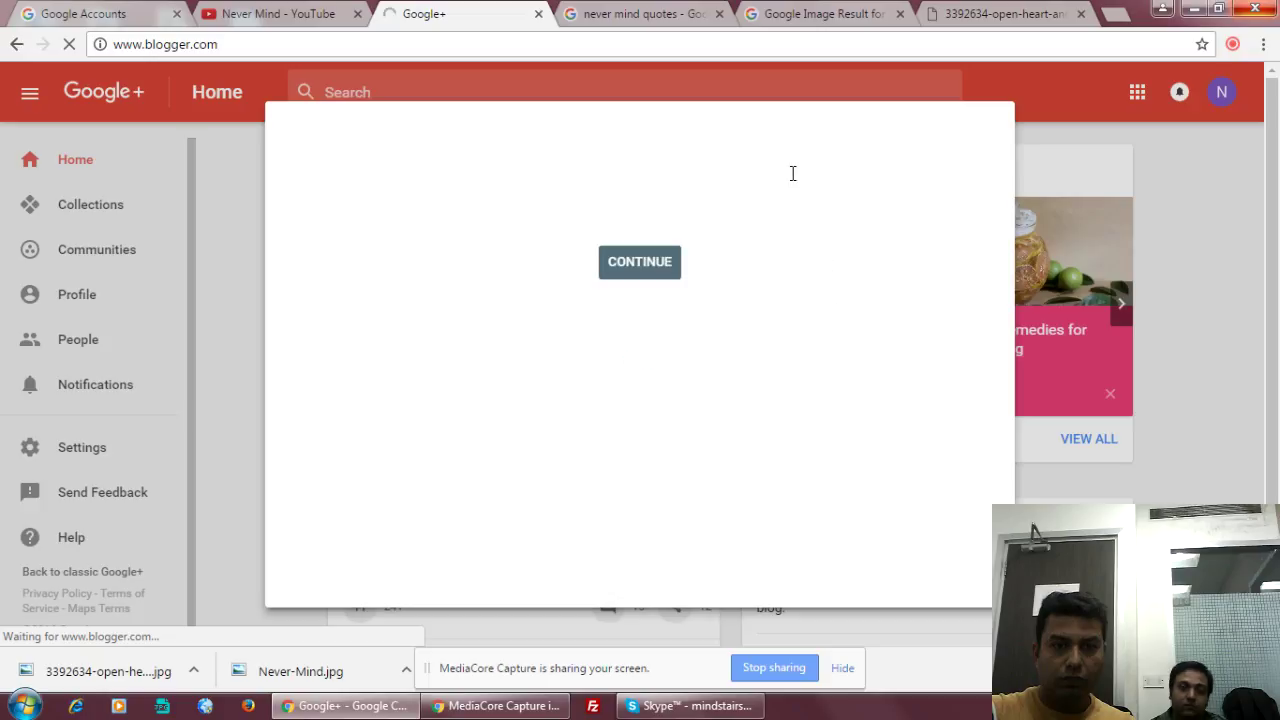
pyautogui.click(639, 262)
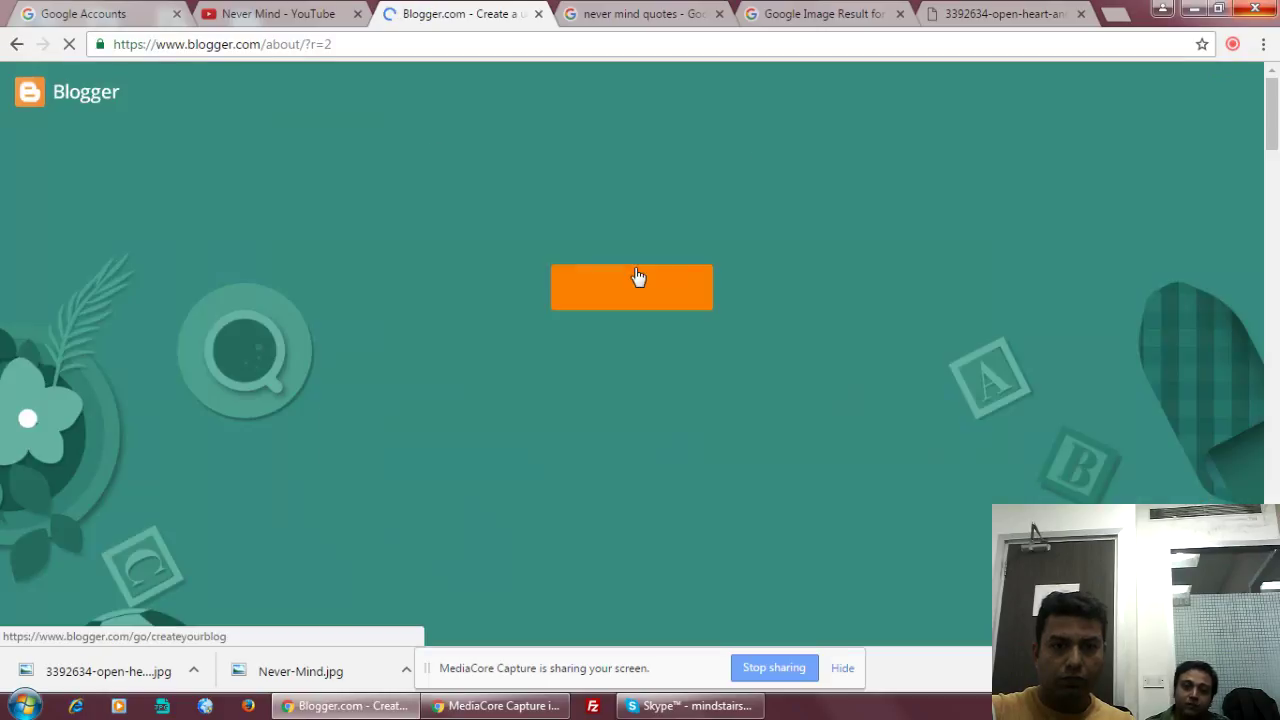
pyautogui.click(643, 290)
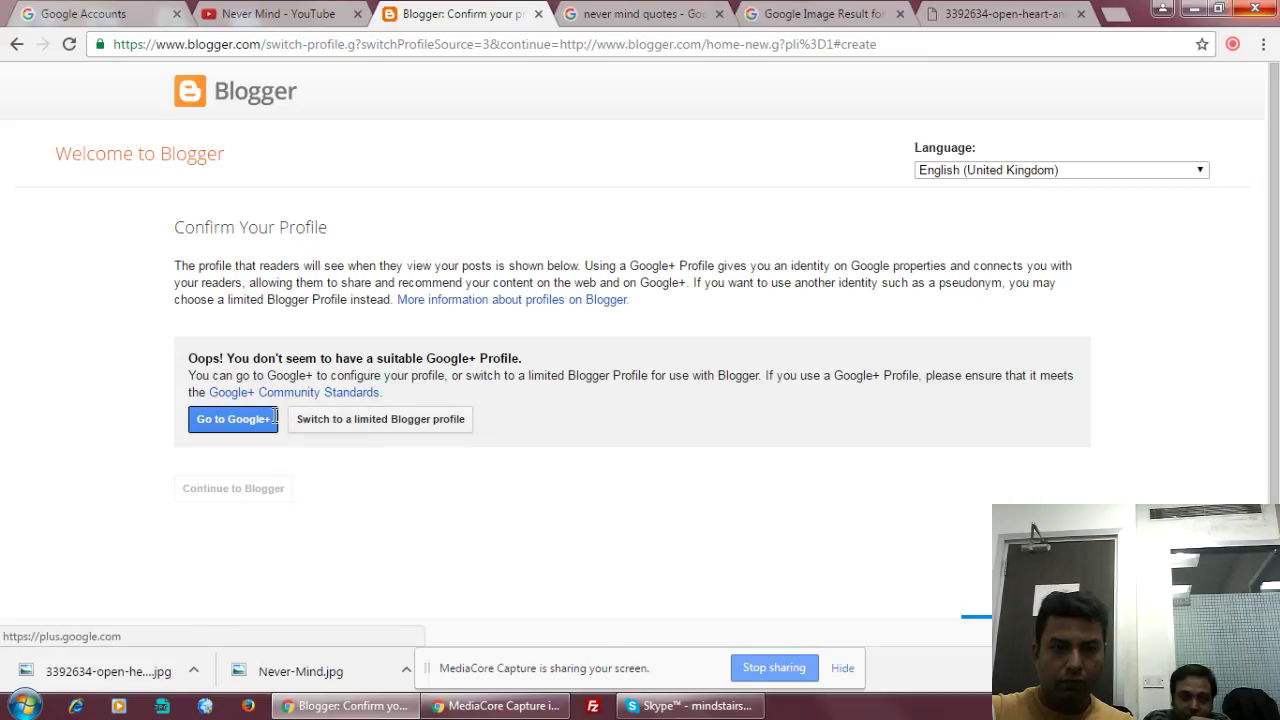
pyautogui.click(222, 421)
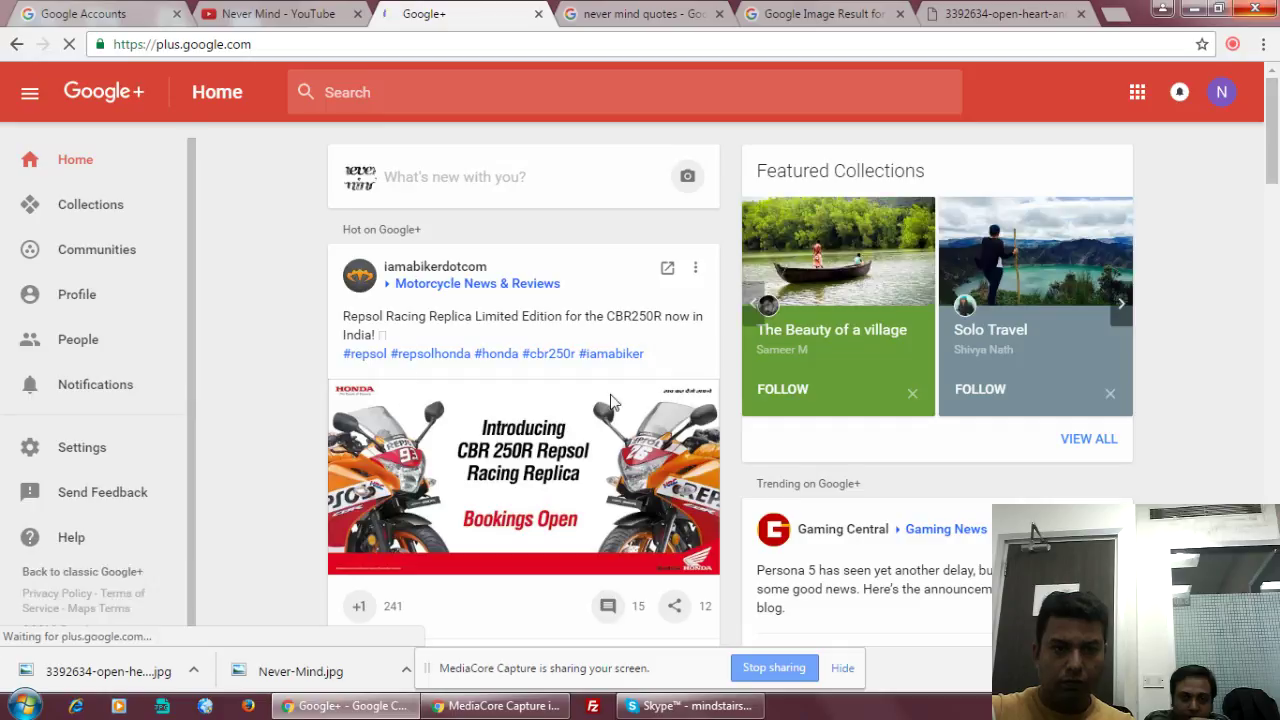
# Open the Google+ Collections page and go through the welcome introduction.
pyautogui.click(397, 382)
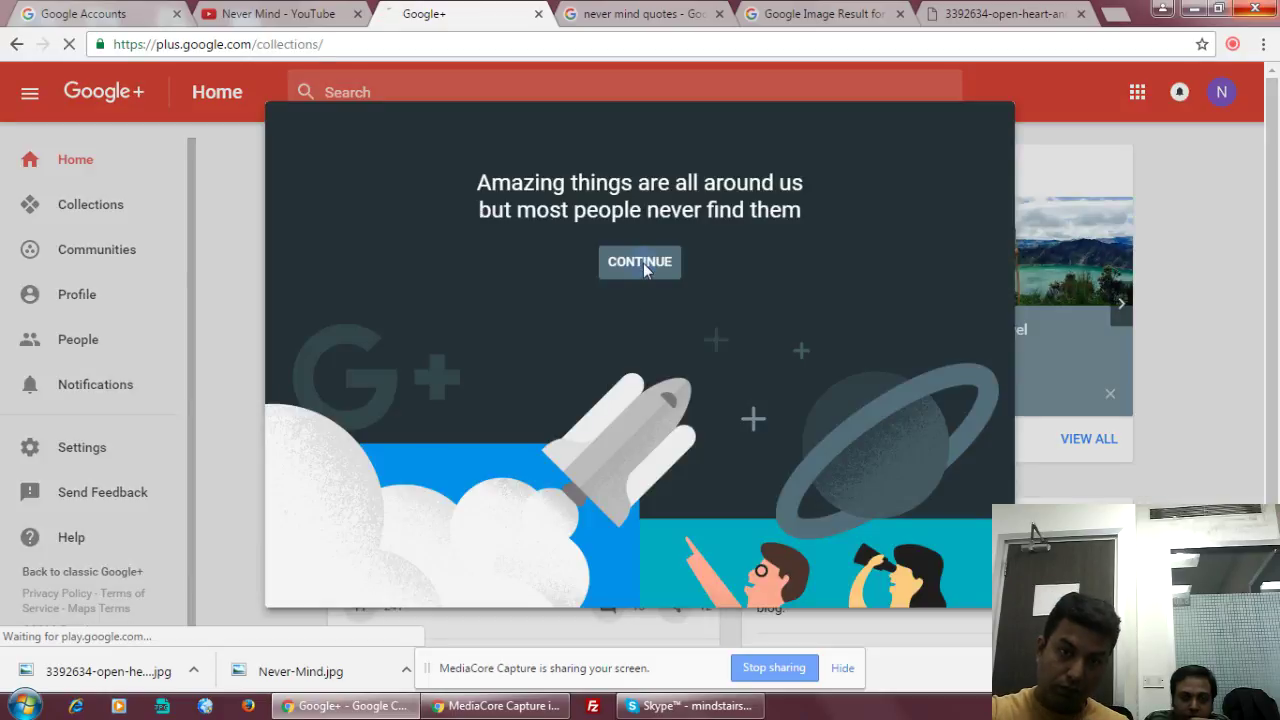
pyautogui.click(640, 262)
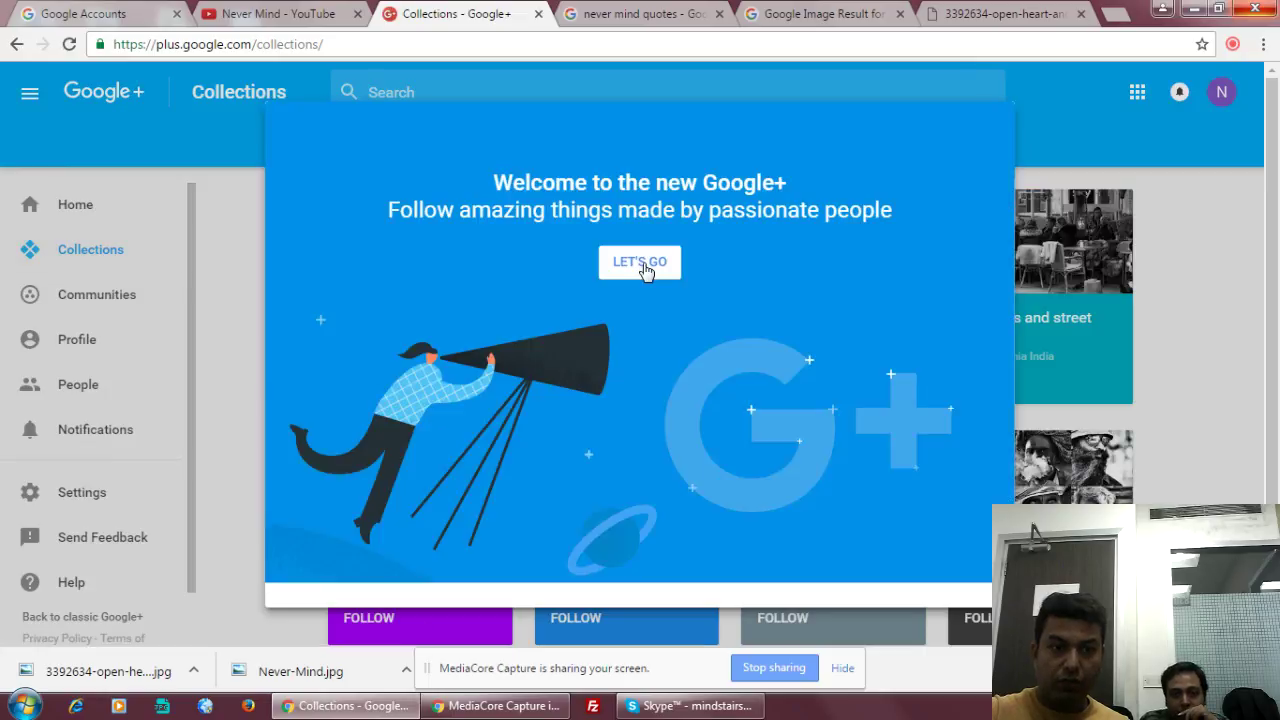
pyautogui.click(640, 263)
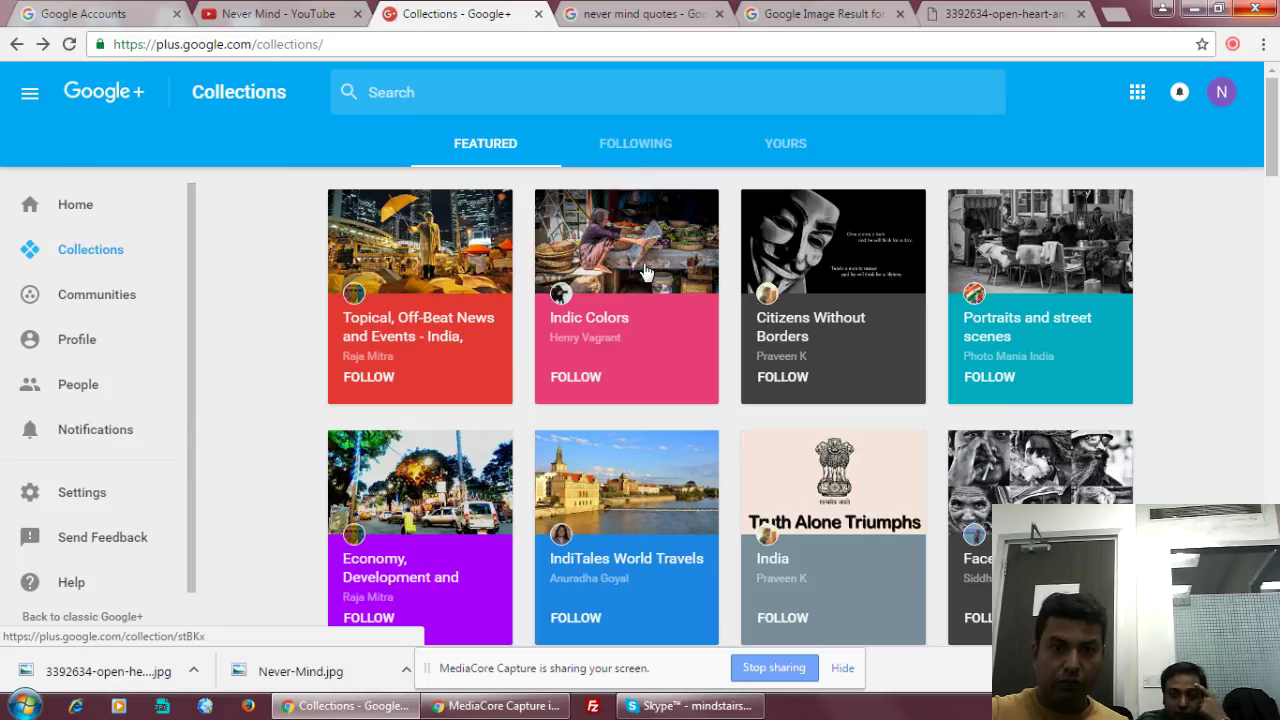
# Follow the featured collections "Topical, Off-Beat News and Events - India" and "Indic Colors".
pyautogui.click(372, 378)
pyautogui.click(758, 442)
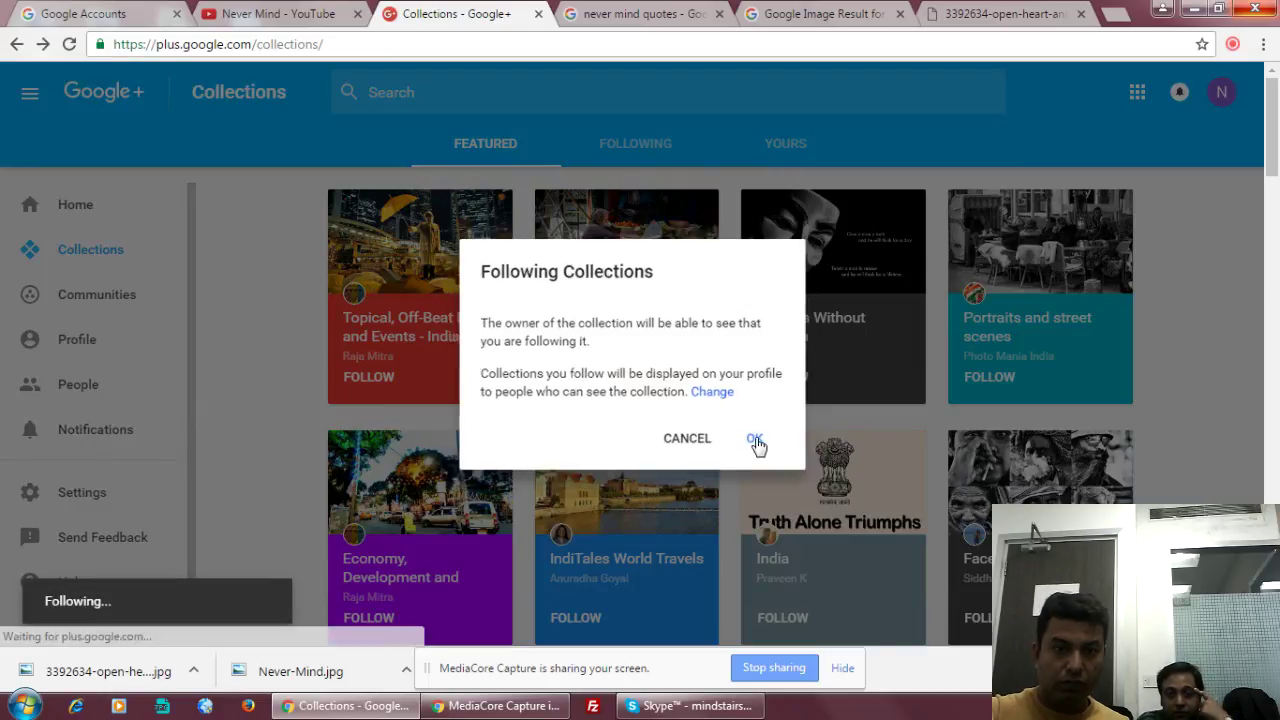
pyautogui.click(575, 379)
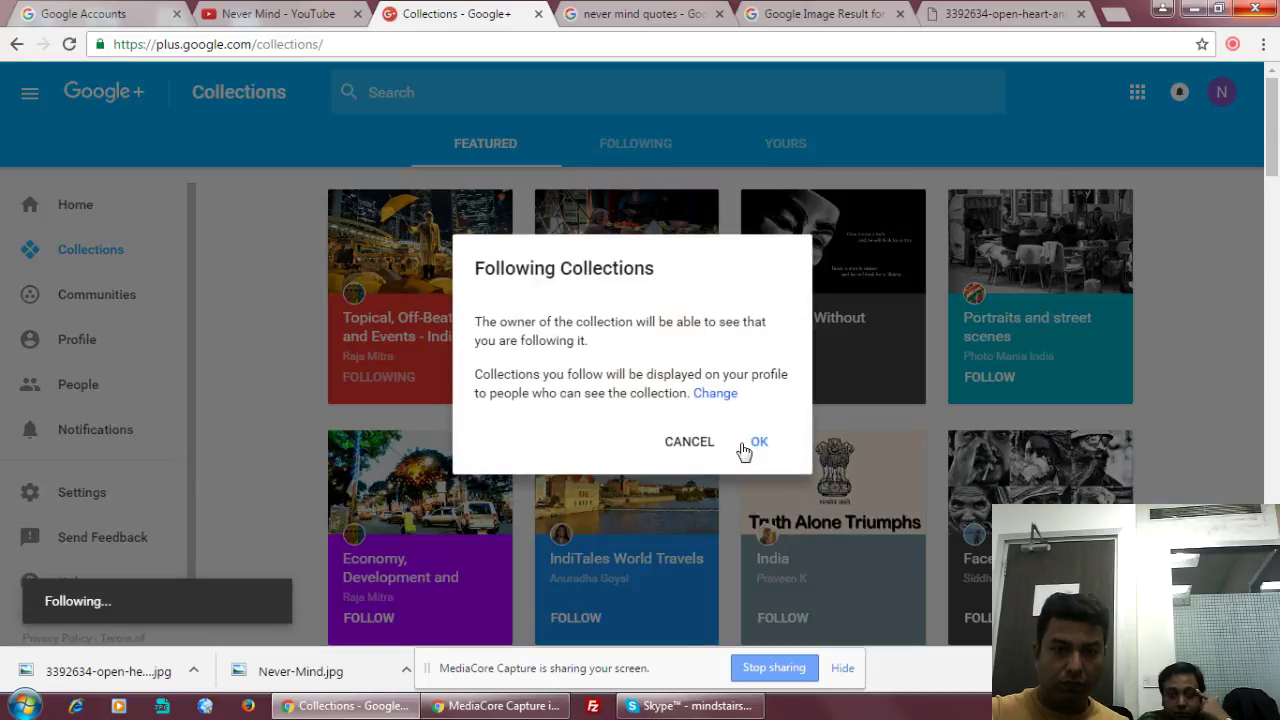
pyautogui.click(759, 446)
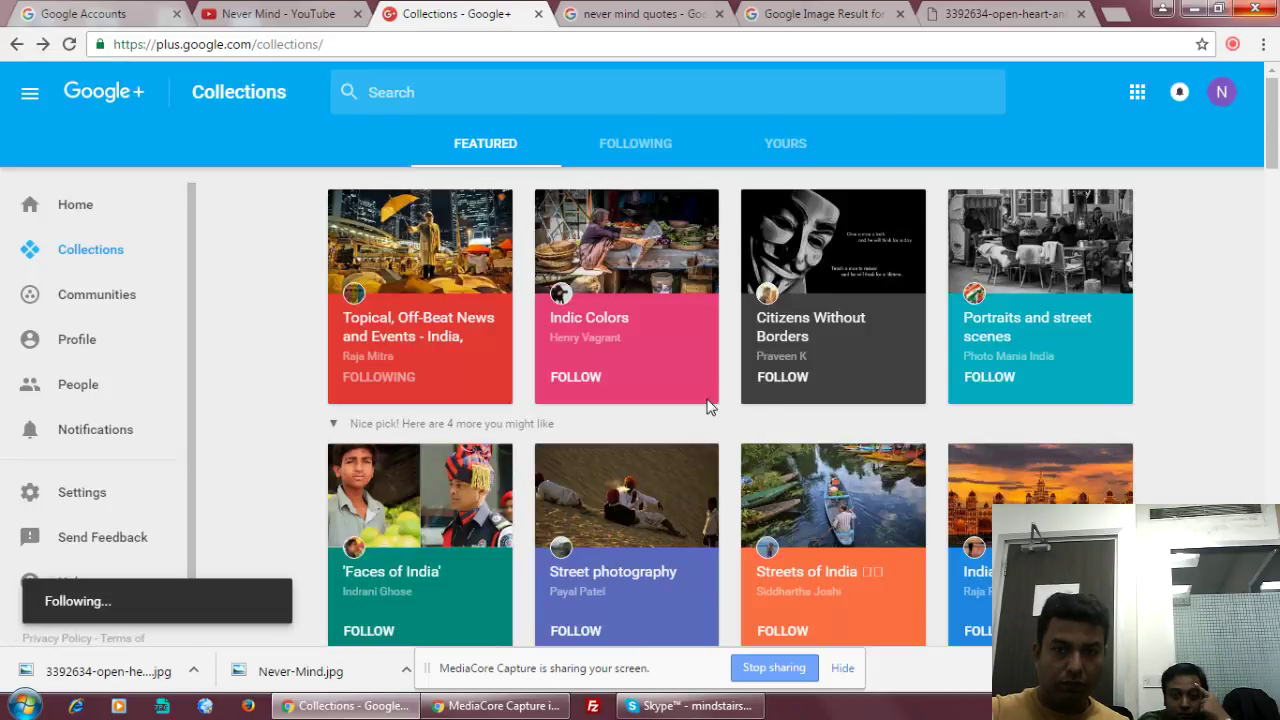
# Browse the remaining featured collections and look over the Never Mind Google+ profile page.
pyautogui.moveTo(1272, 155); pyautogui.dragTo(1278, 275)
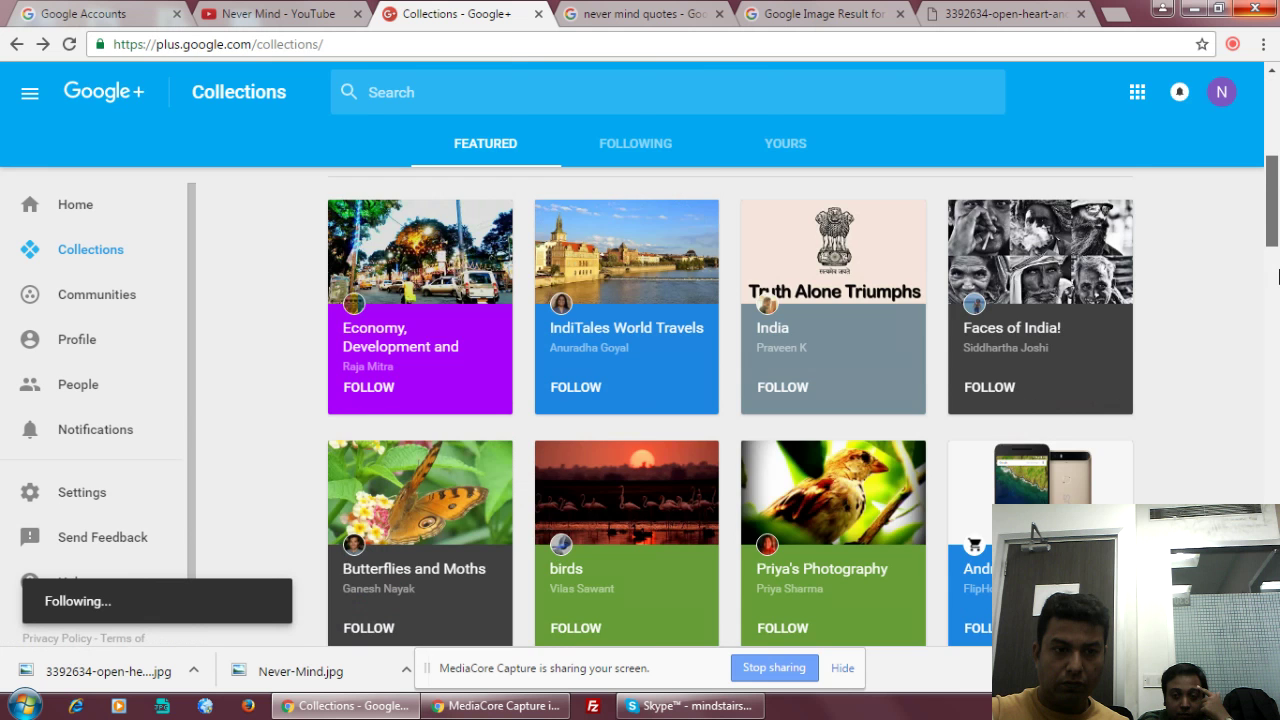
pyautogui.scroll(-15, 1278, 275)
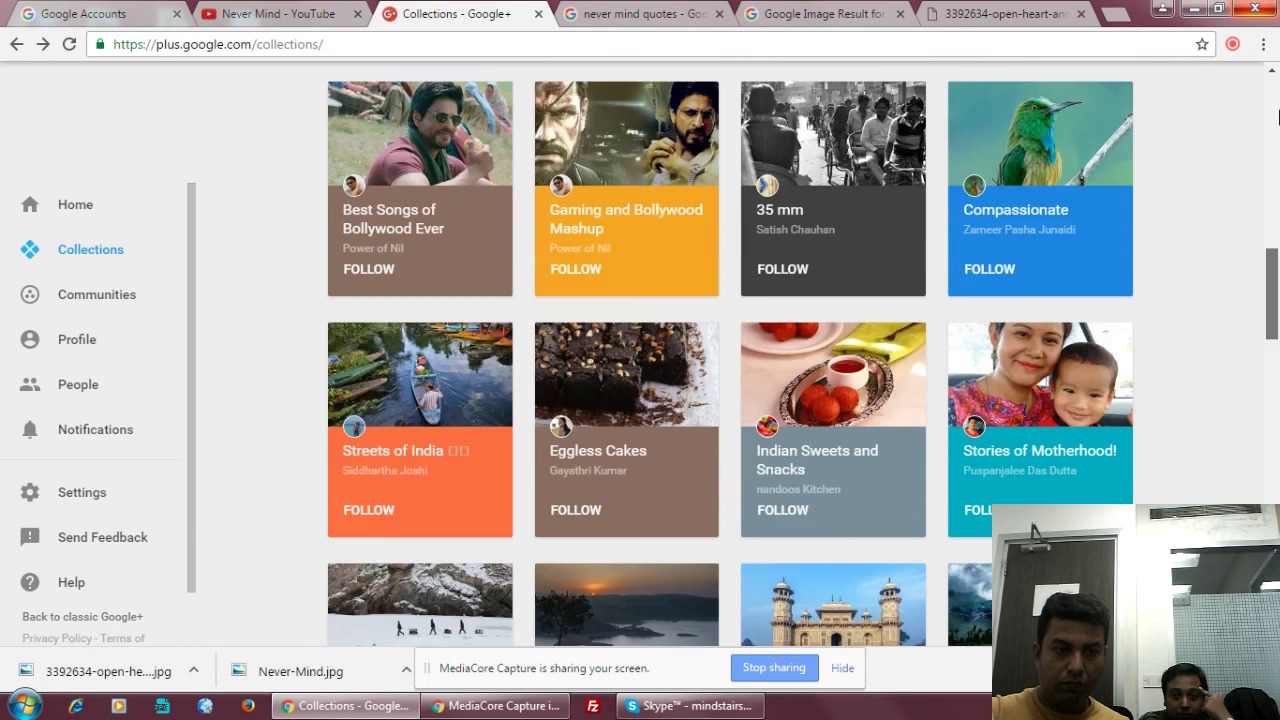
pyautogui.scroll(15, 1278, 118)
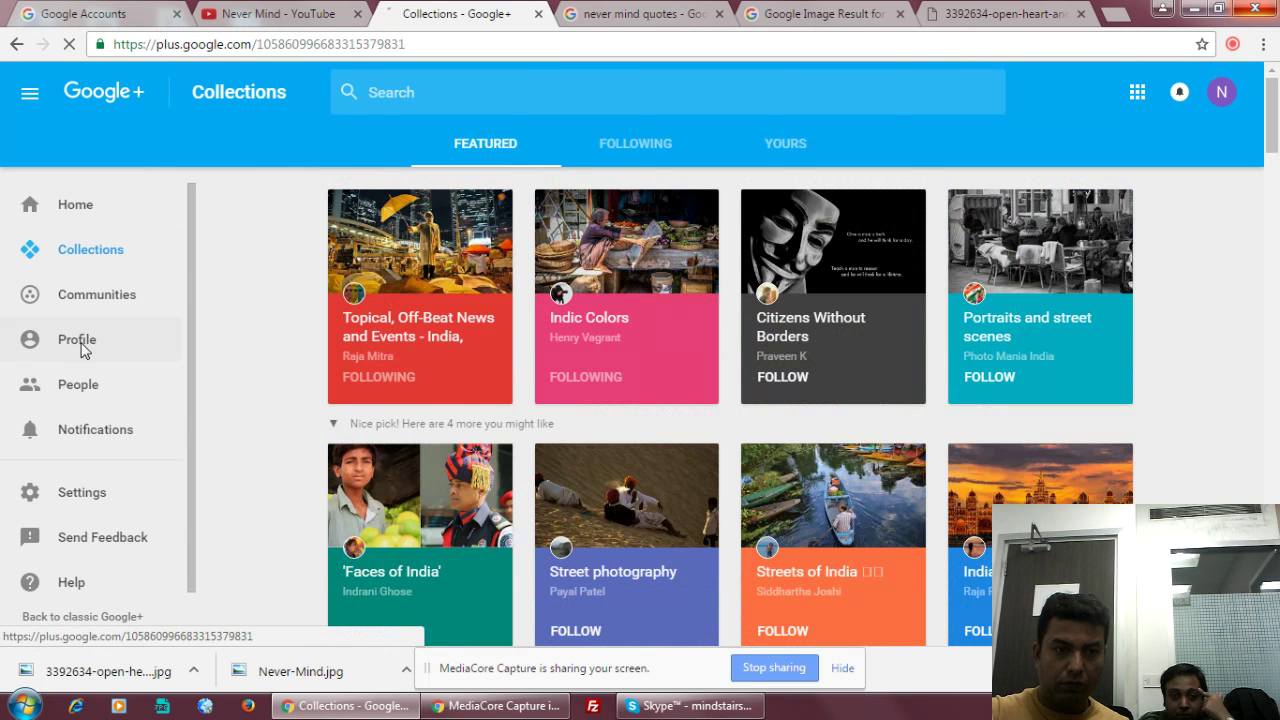
pyautogui.click(82, 344)
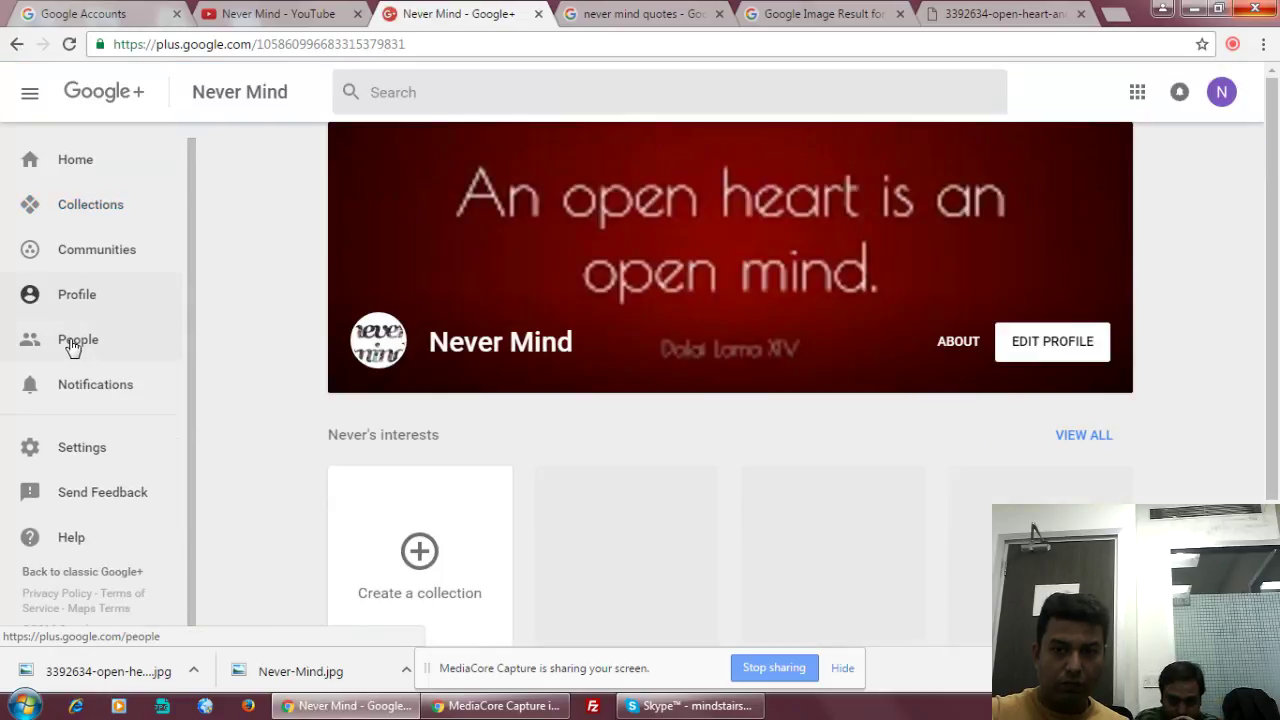
pyautogui.scroll(-2, 560, 545)
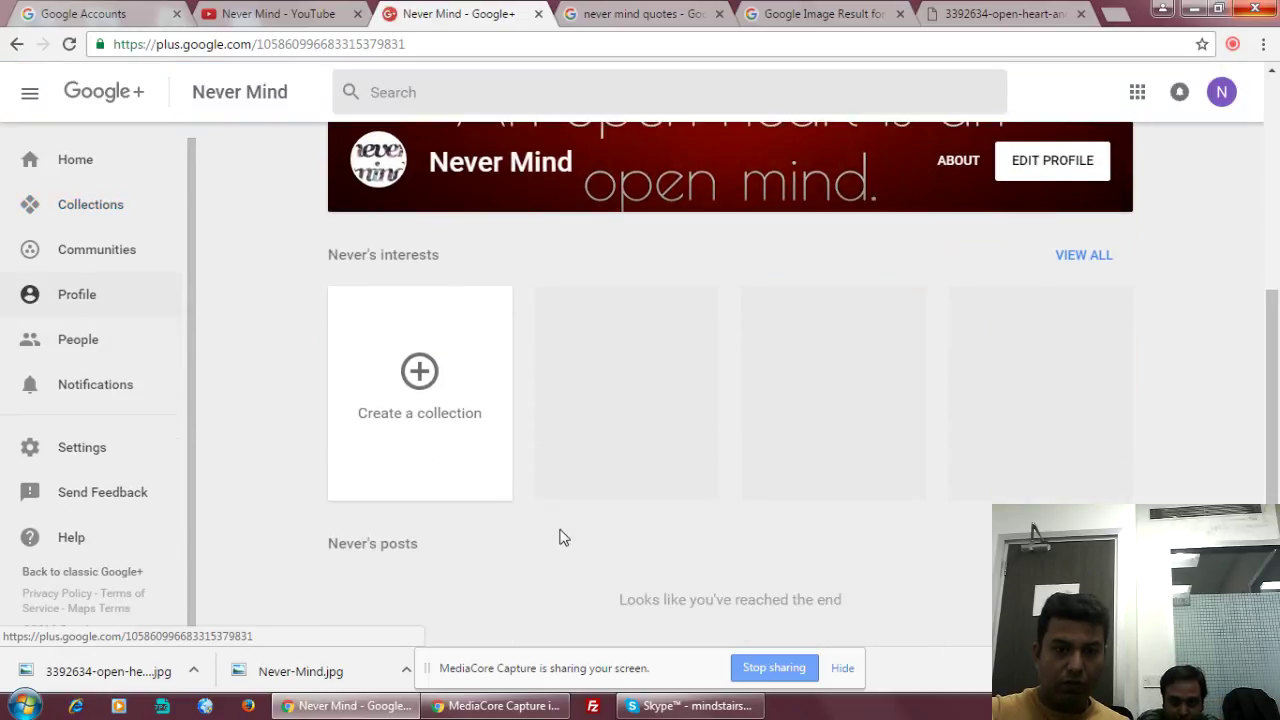
pyautogui.scroll(4, 560, 540)
# Load the Blogger website in place of the never mind quotes image search.
pyautogui.click(592, 10)
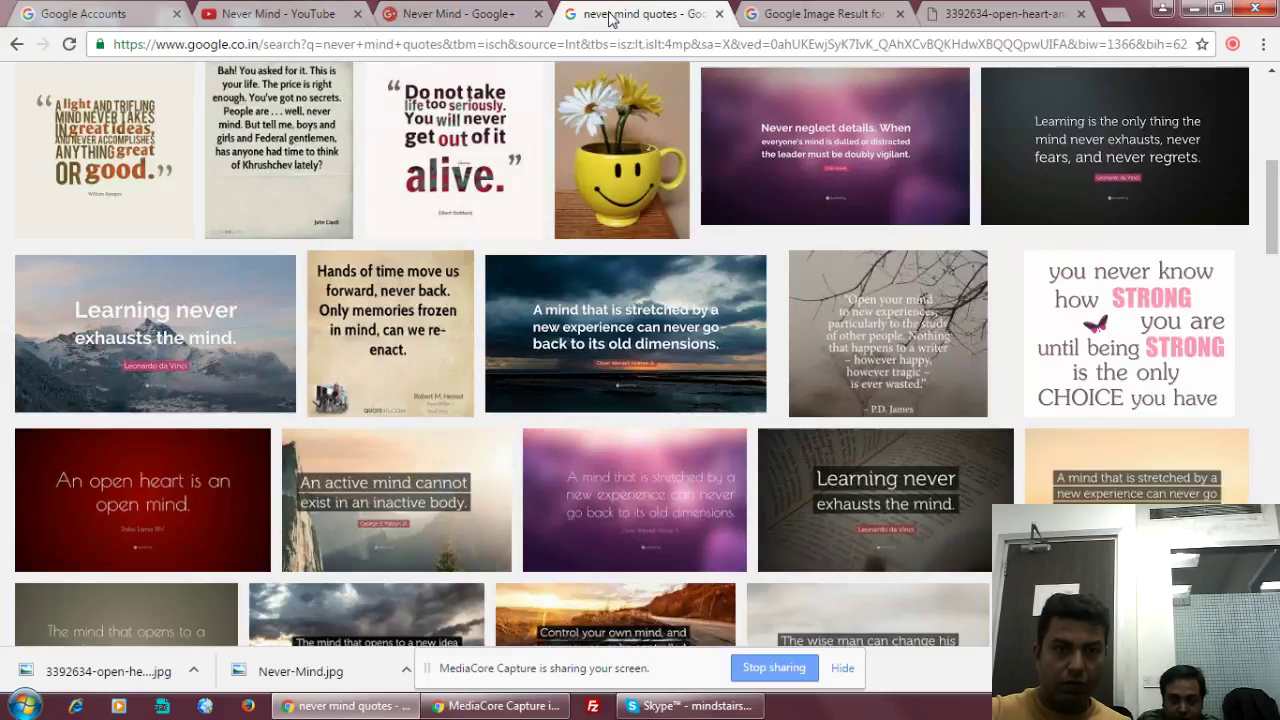
pyautogui.click(252, 47)
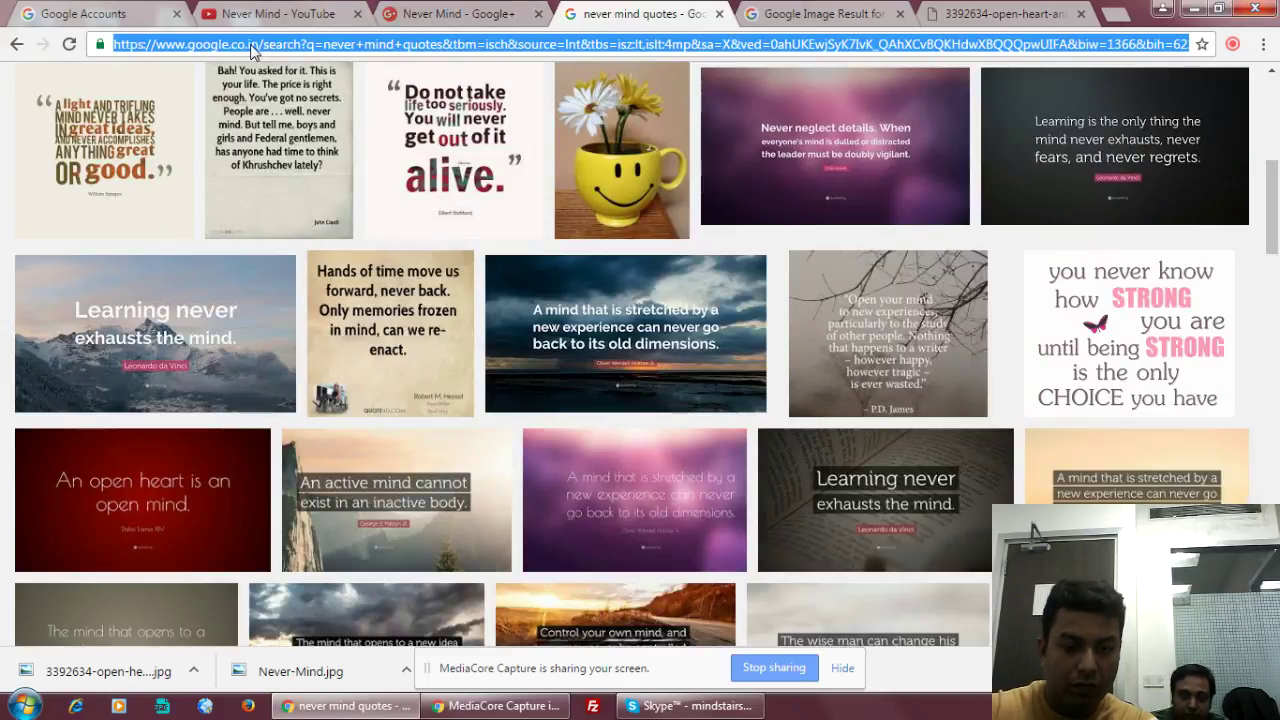
pyautogui.write('blogger')
pyautogui.press('Return')
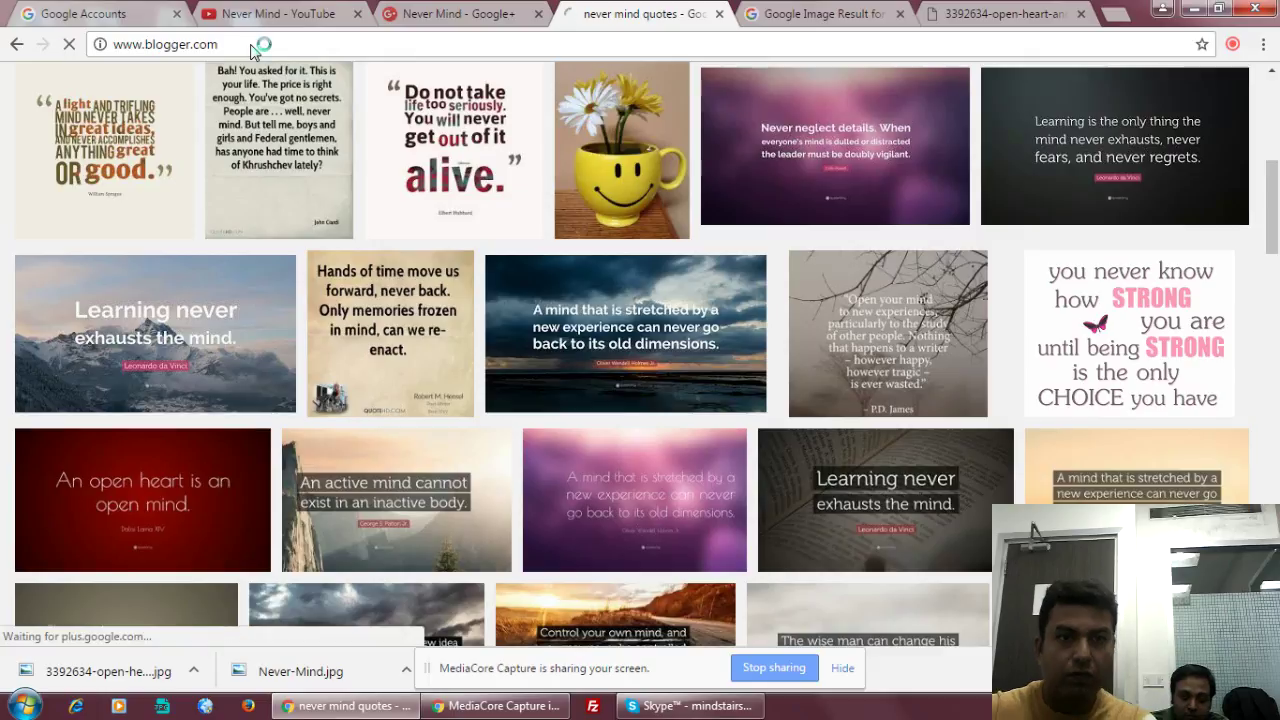
# Return to the Never Mind Google+ profile and open its About information.
pyautogui.click(455, 13)
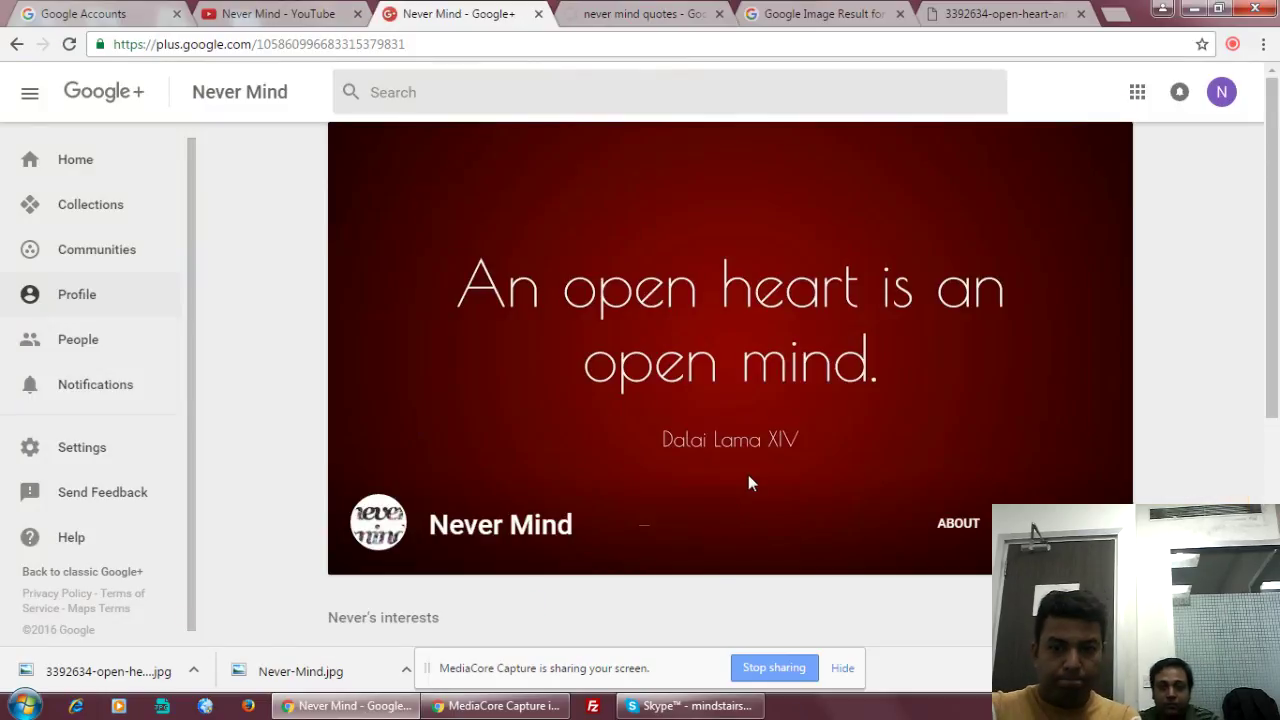
pyautogui.scroll(-2, 752, 479)
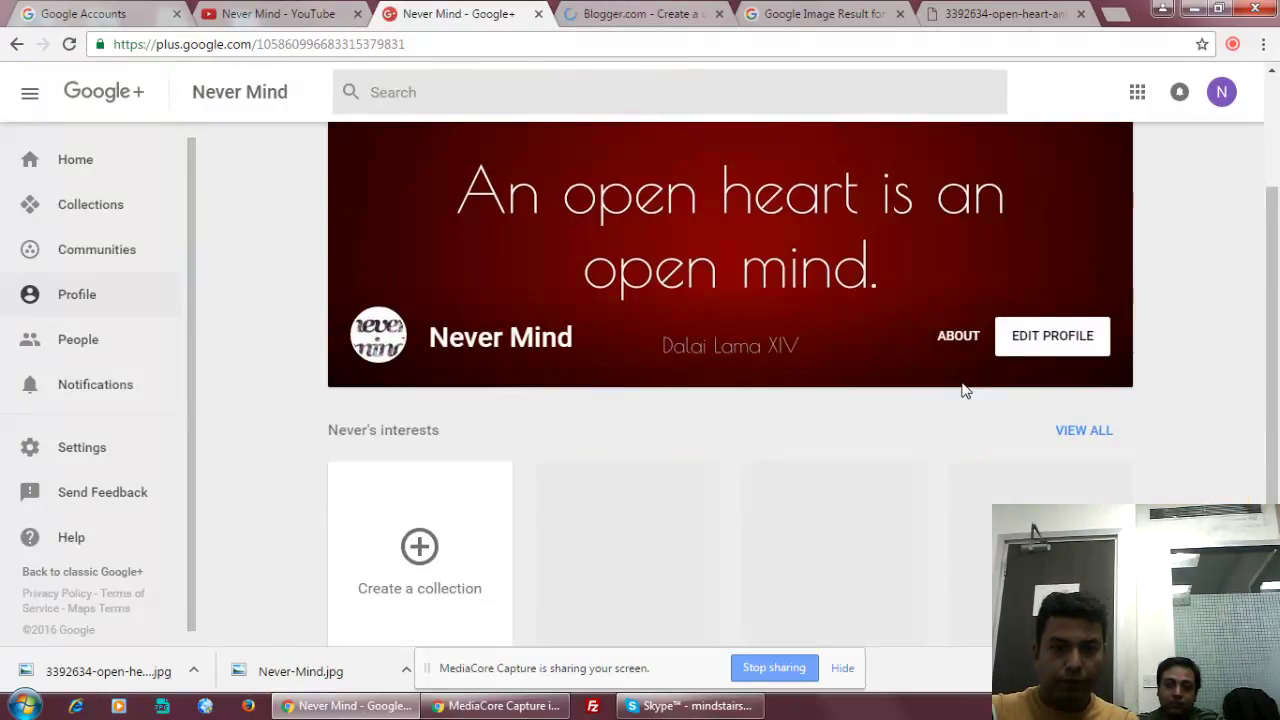
pyautogui.click(958, 337)
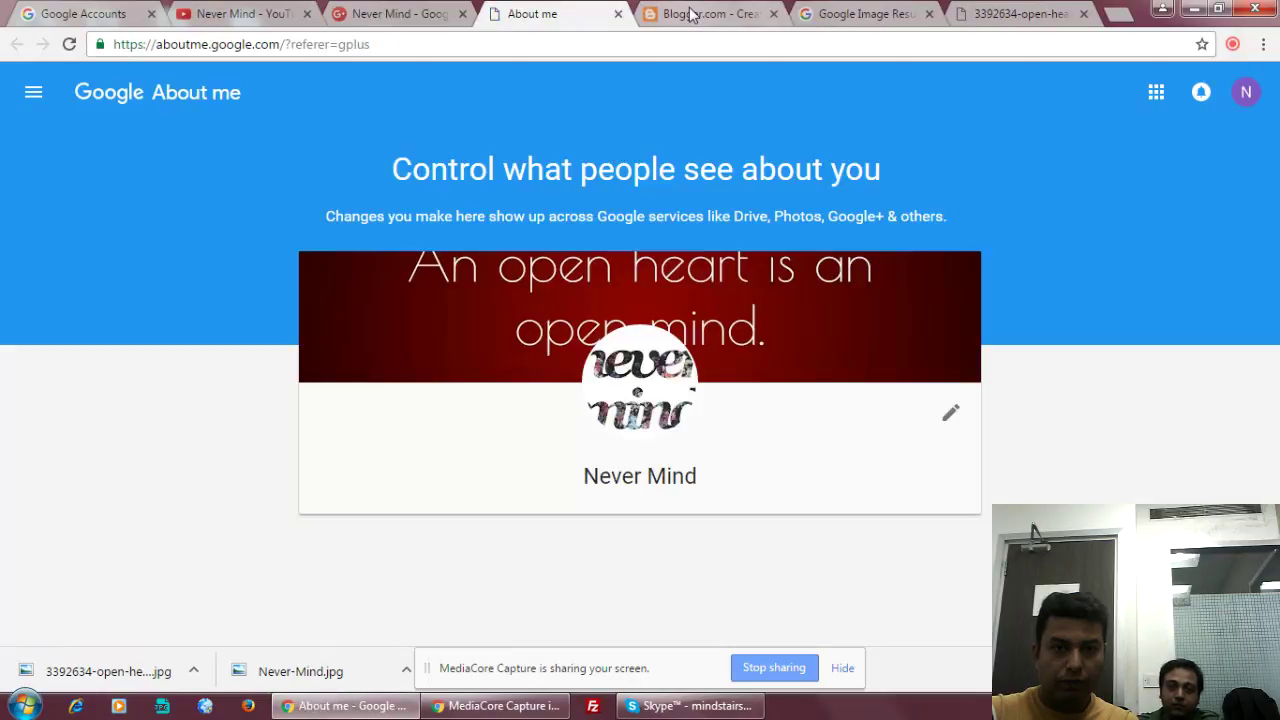
# Sign in to Blogger, glance over the About me details, and confirm the Never Mind Google+ profile for Blogger.
pyautogui.click(690, 13)
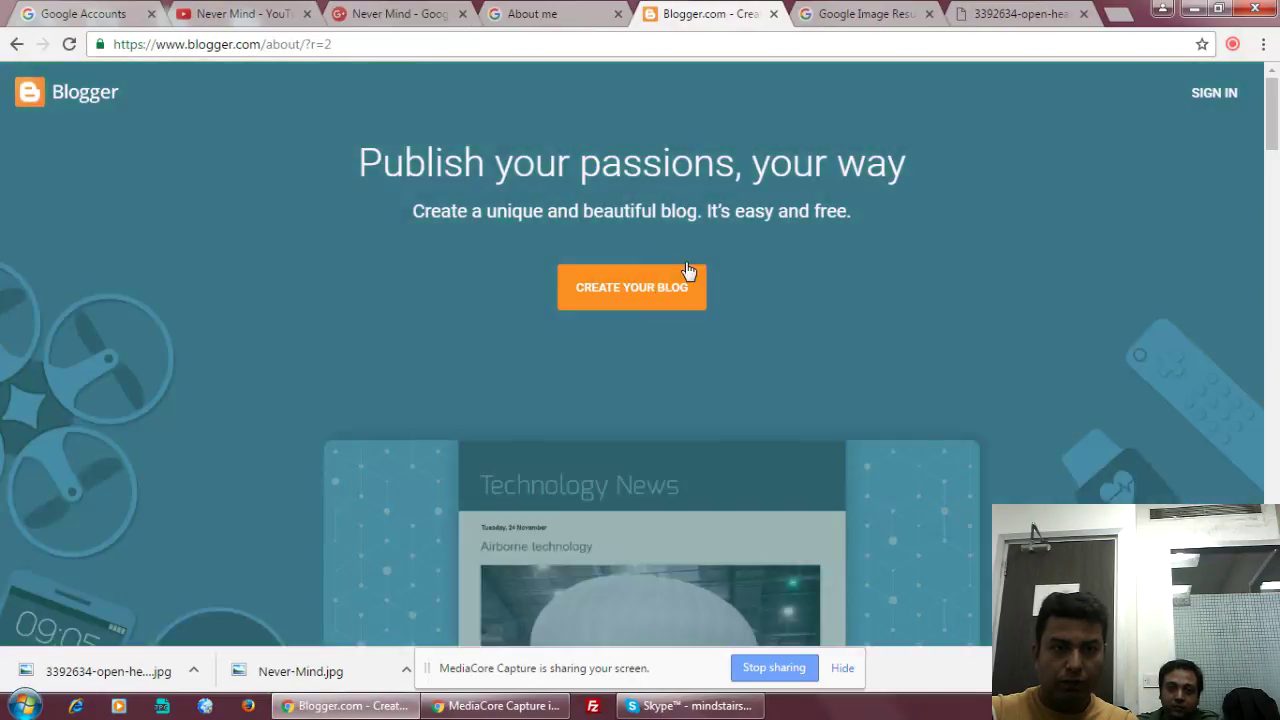
pyautogui.click(1210, 96)
pyautogui.click(545, 14)
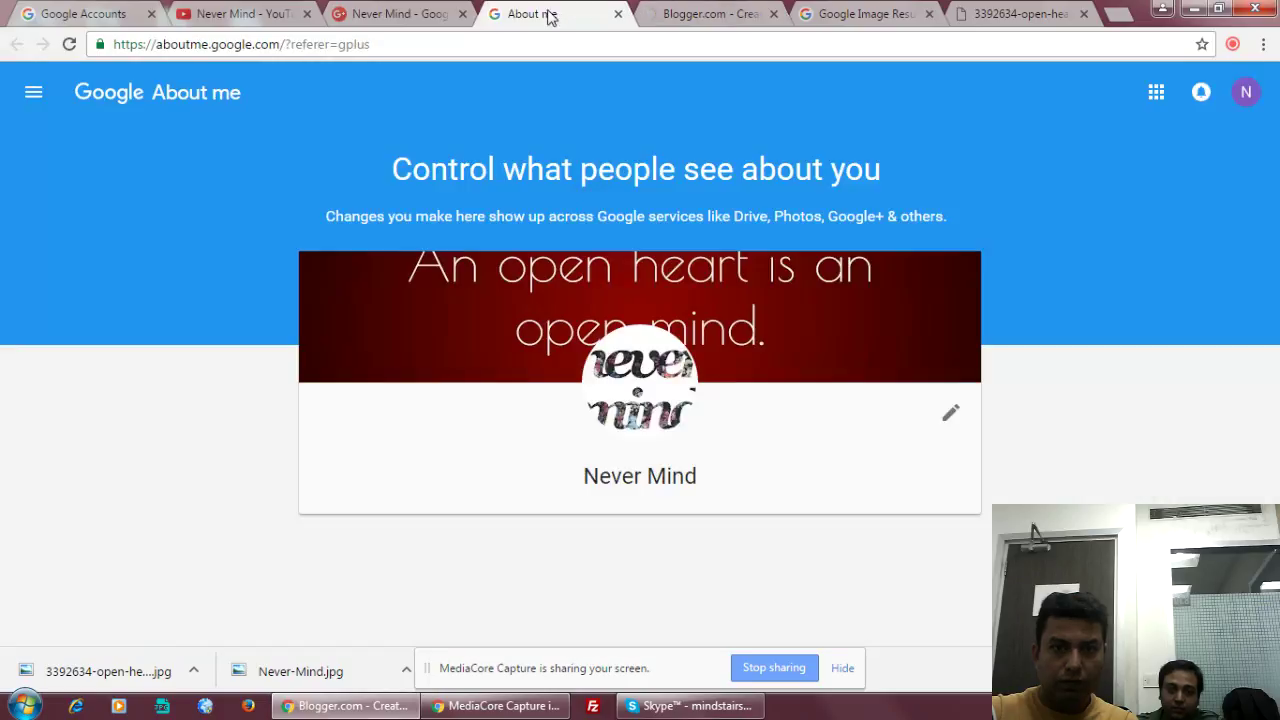
pyautogui.scroll(-3, 655, 370)
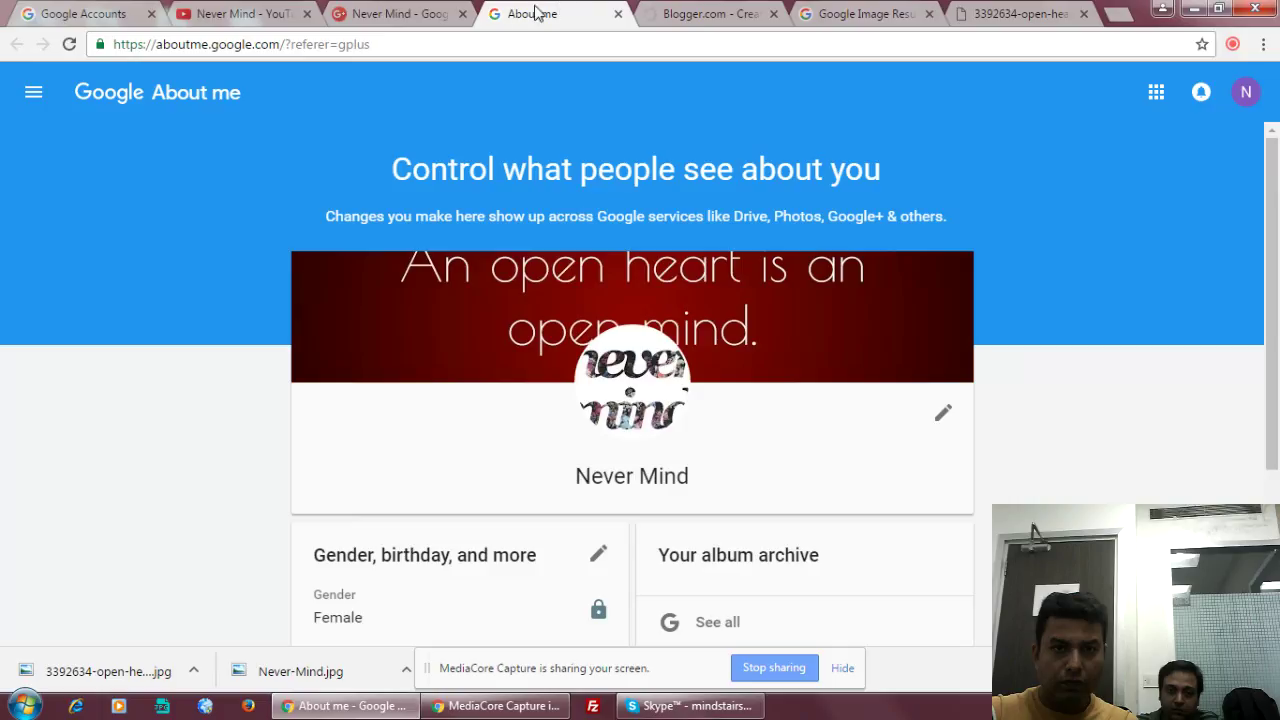
pyautogui.click(688, 16)
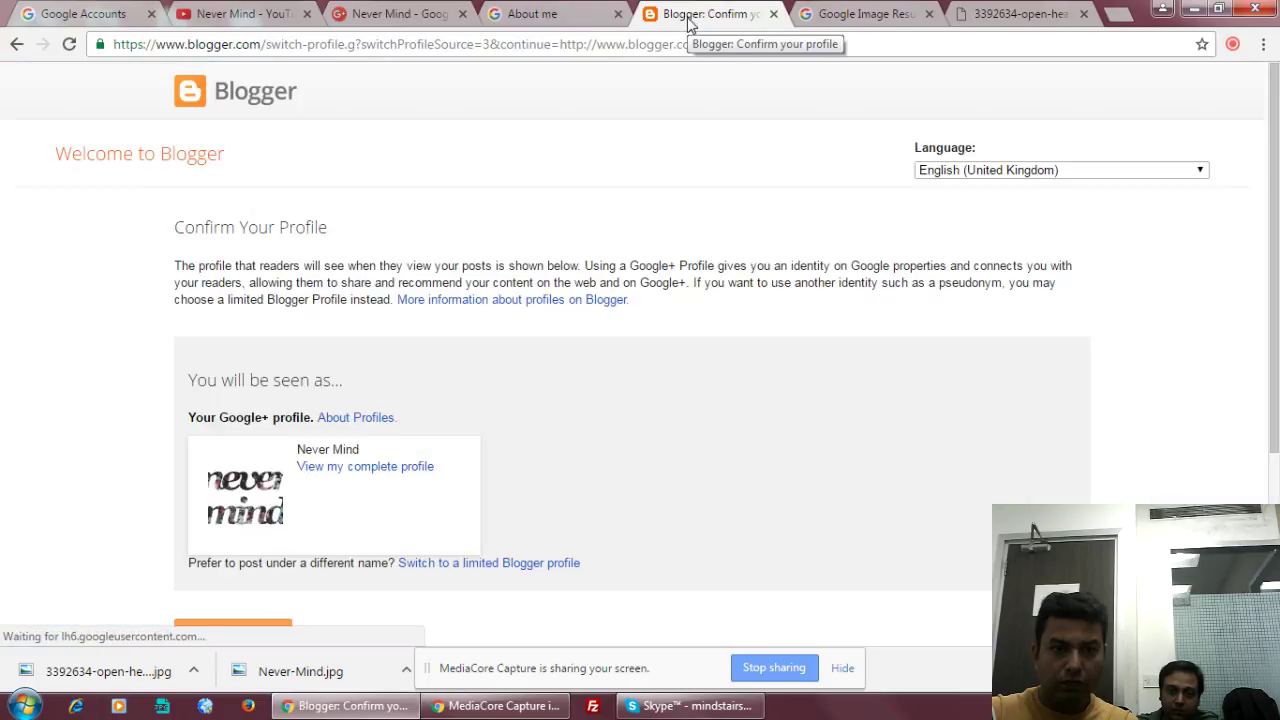
pyautogui.scroll(-2, 651, 423)
pyautogui.click(243, 443)
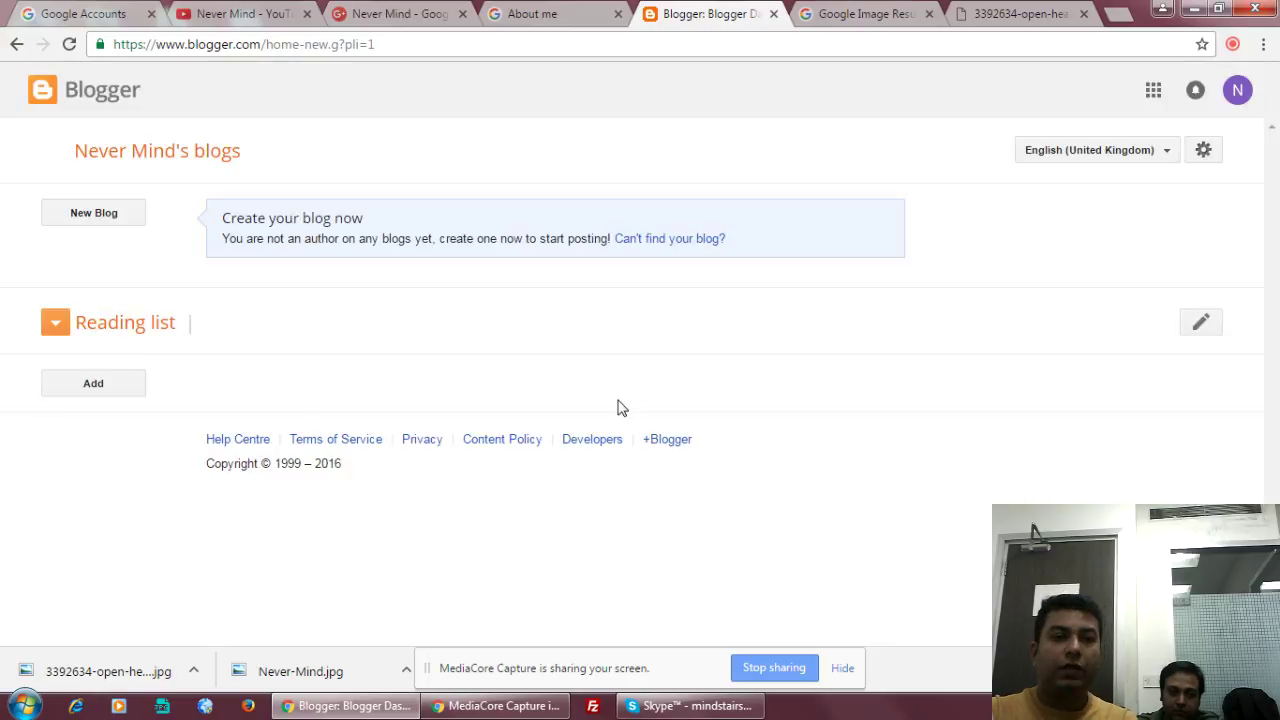
# Start a new blog and enter nevermind as the beginning of its address.
pyautogui.click(96, 214)
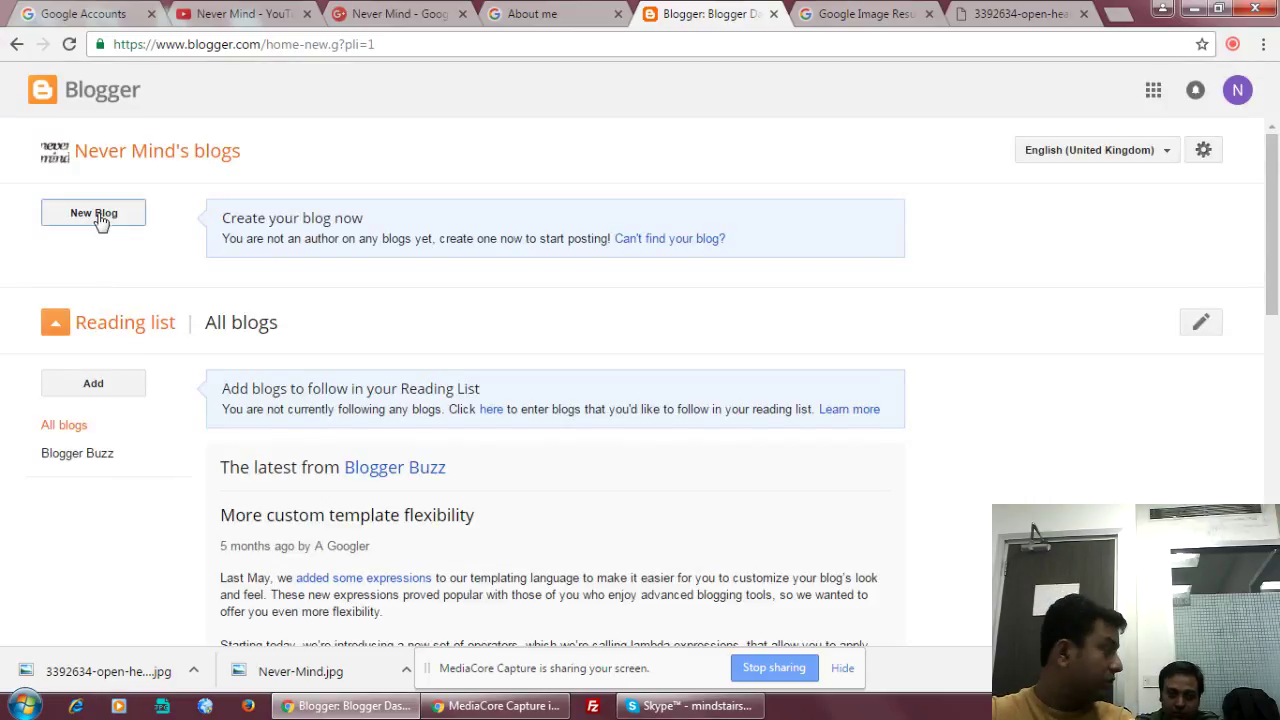
pyautogui.click(661, 208)
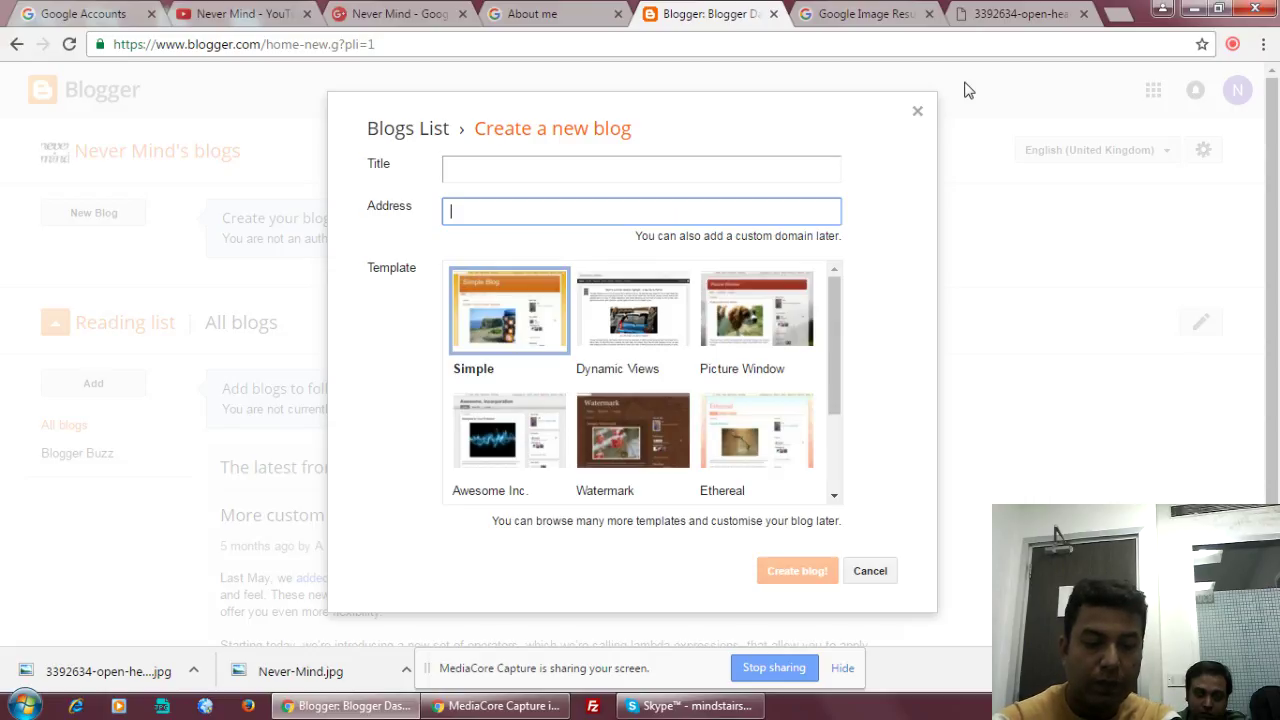
pyautogui.write('N')
pyautogui.press('BackSpace')
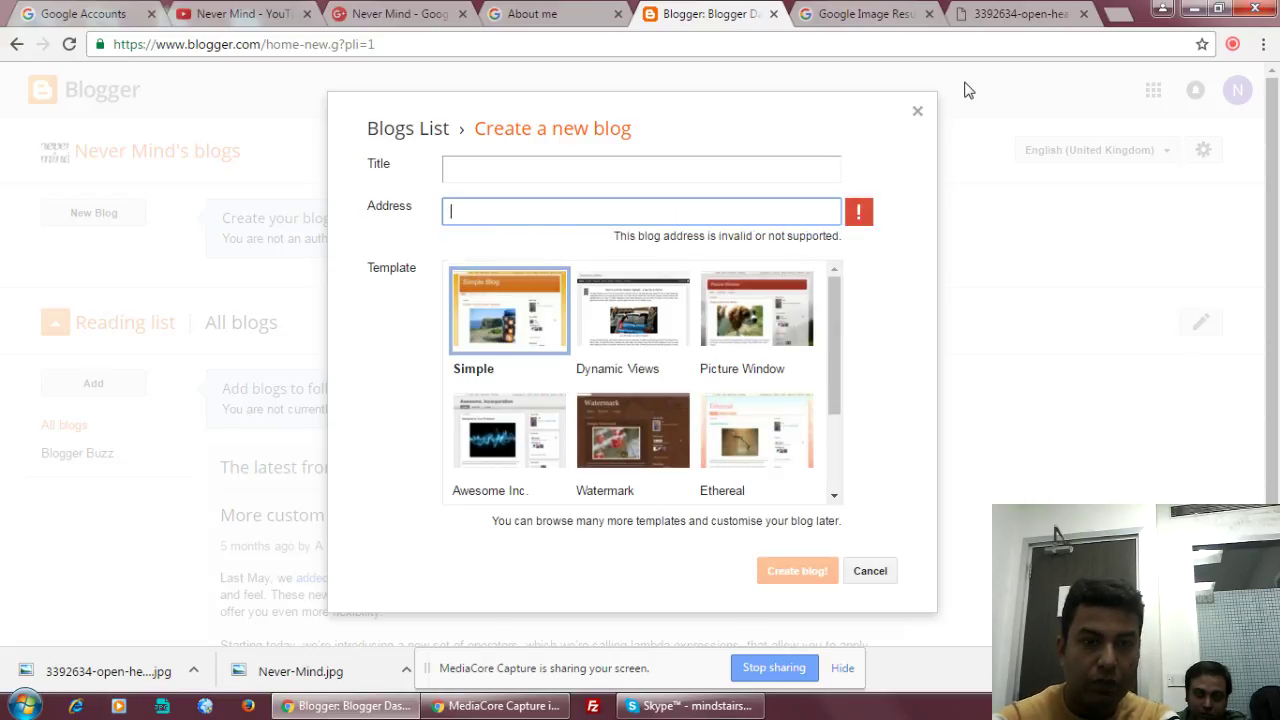
pyautogui.write('neve')
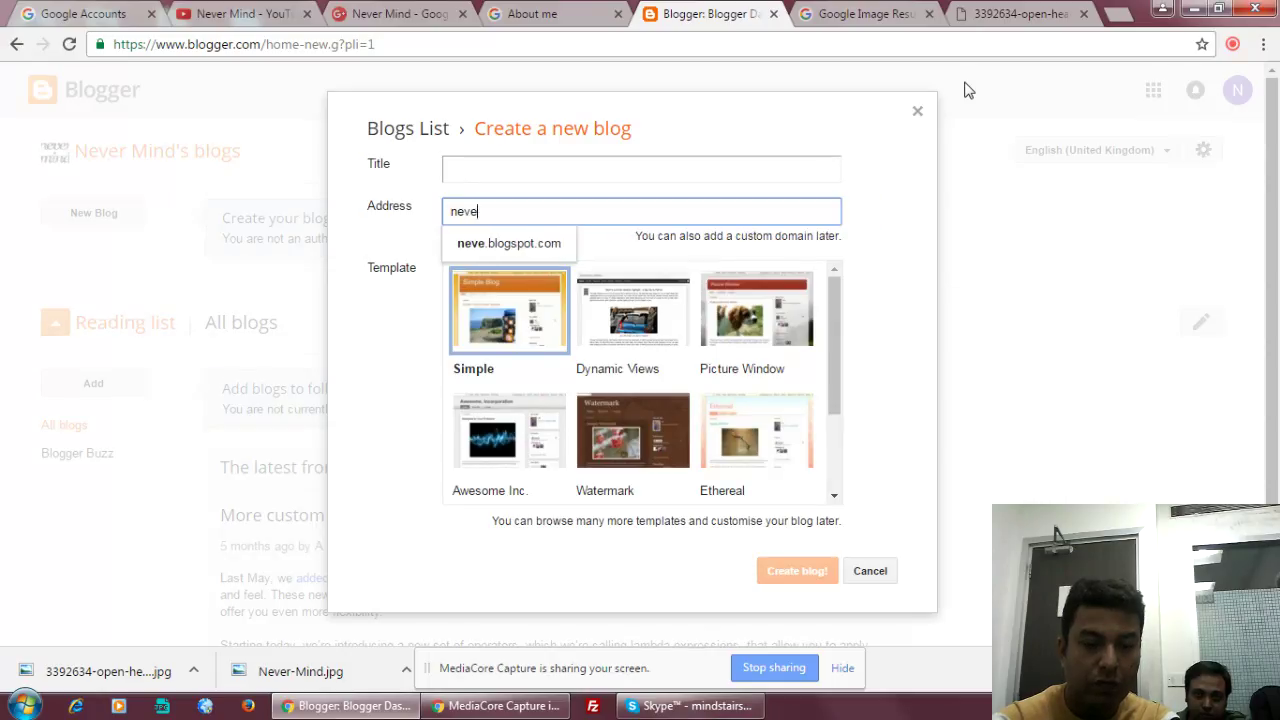
pyautogui.write('rmind')
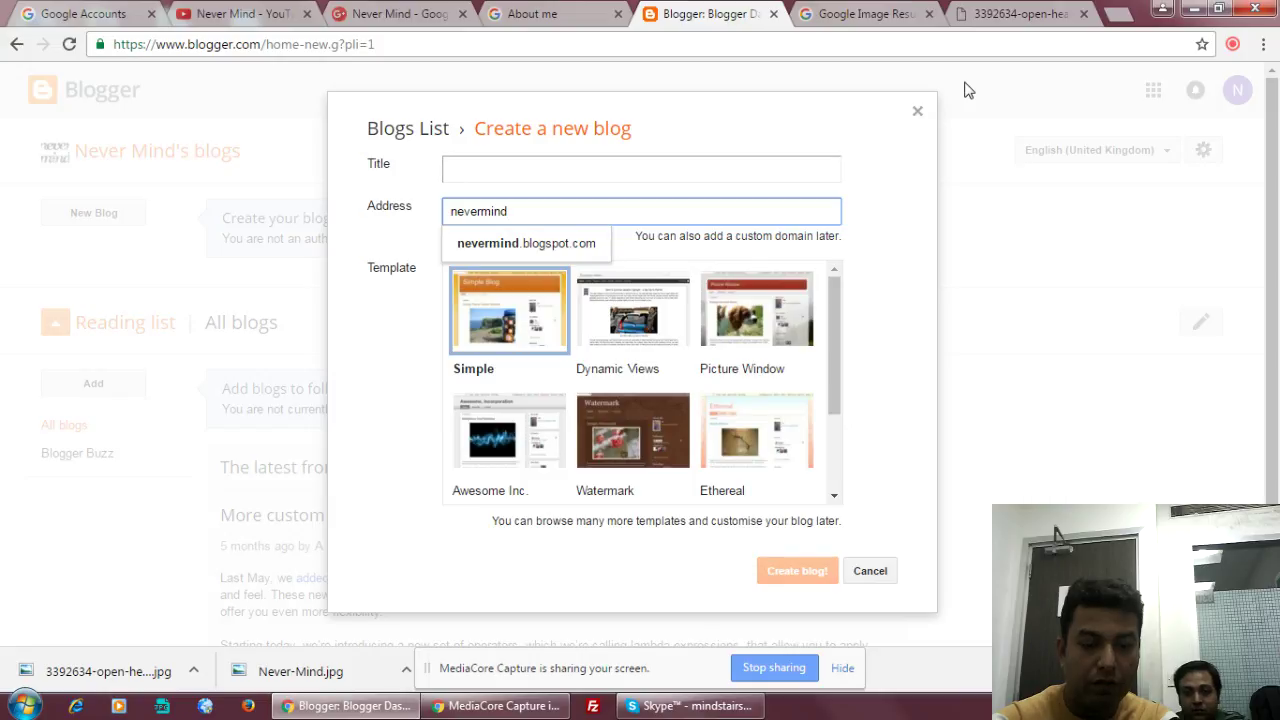
pyautogui.write('blogger')
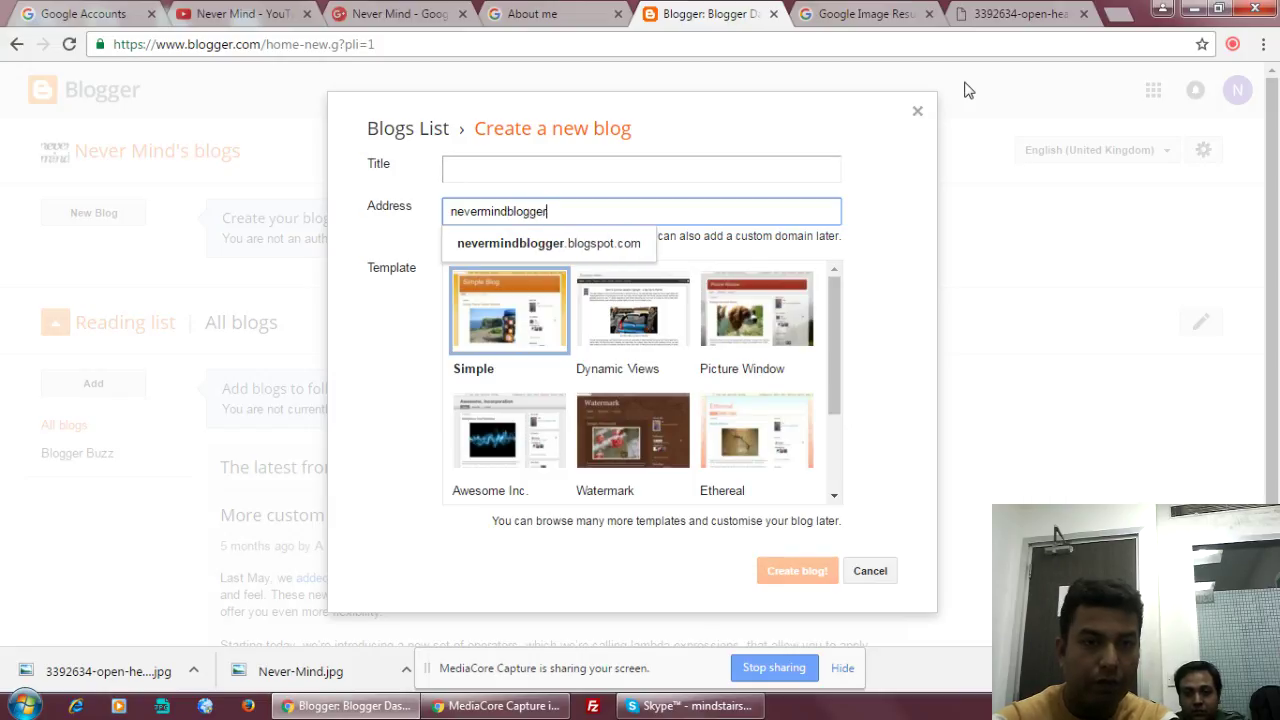
pyautogui.press('BackSpace')
pyautogui.press('BackSpace')
pyautogui.press('BackSpace')
pyautogui.press('BackSpace')
pyautogui.press('BackSpace')
pyautogui.press('BackSpace')
pyautogui.press('BackSpace')
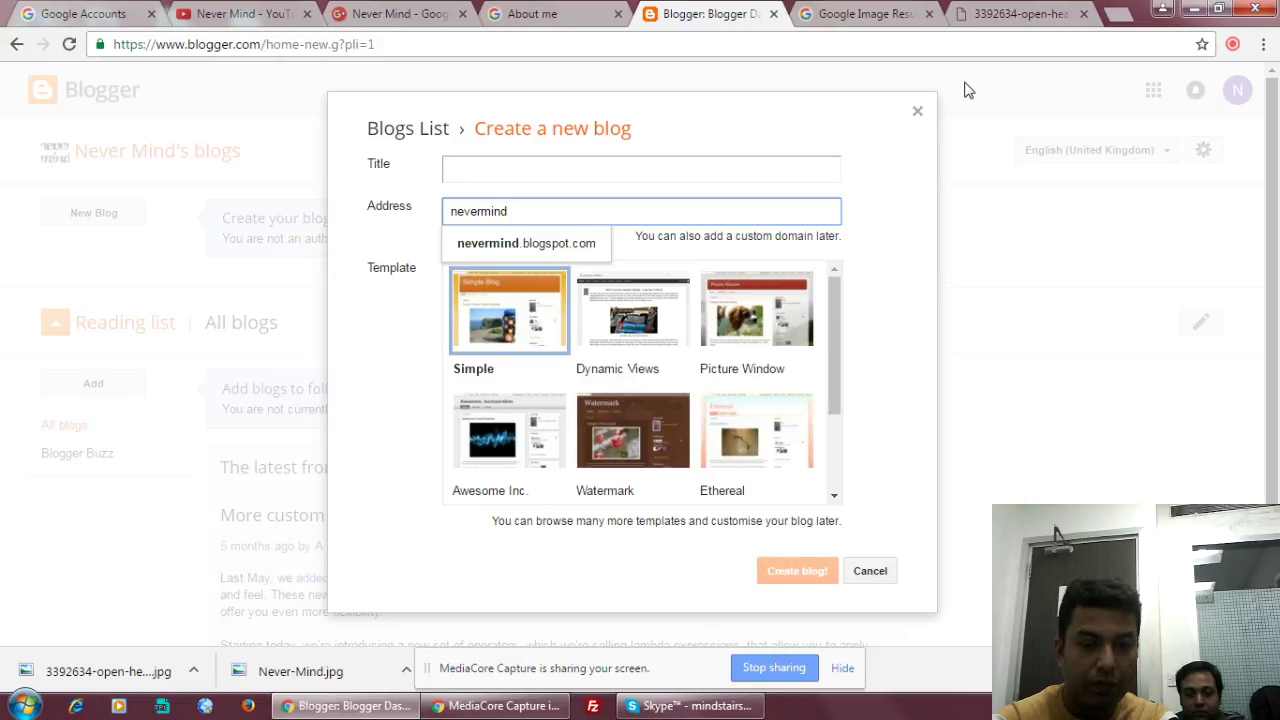
# Complete the address as nevermindchannel.blogspot.com and title the blog "Never Mind - Open Your Heart As MUCH as You Can - Stay Happy".
pyautogui.write('channel')
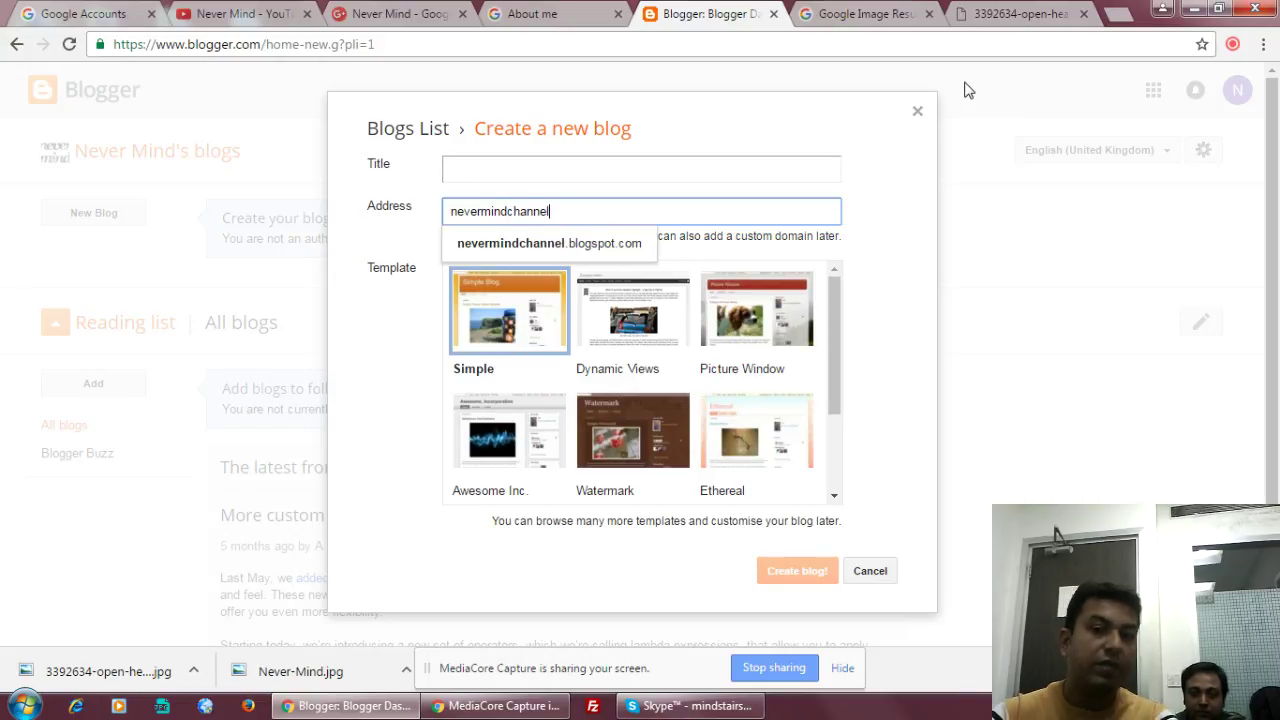
pyautogui.click(594, 243)
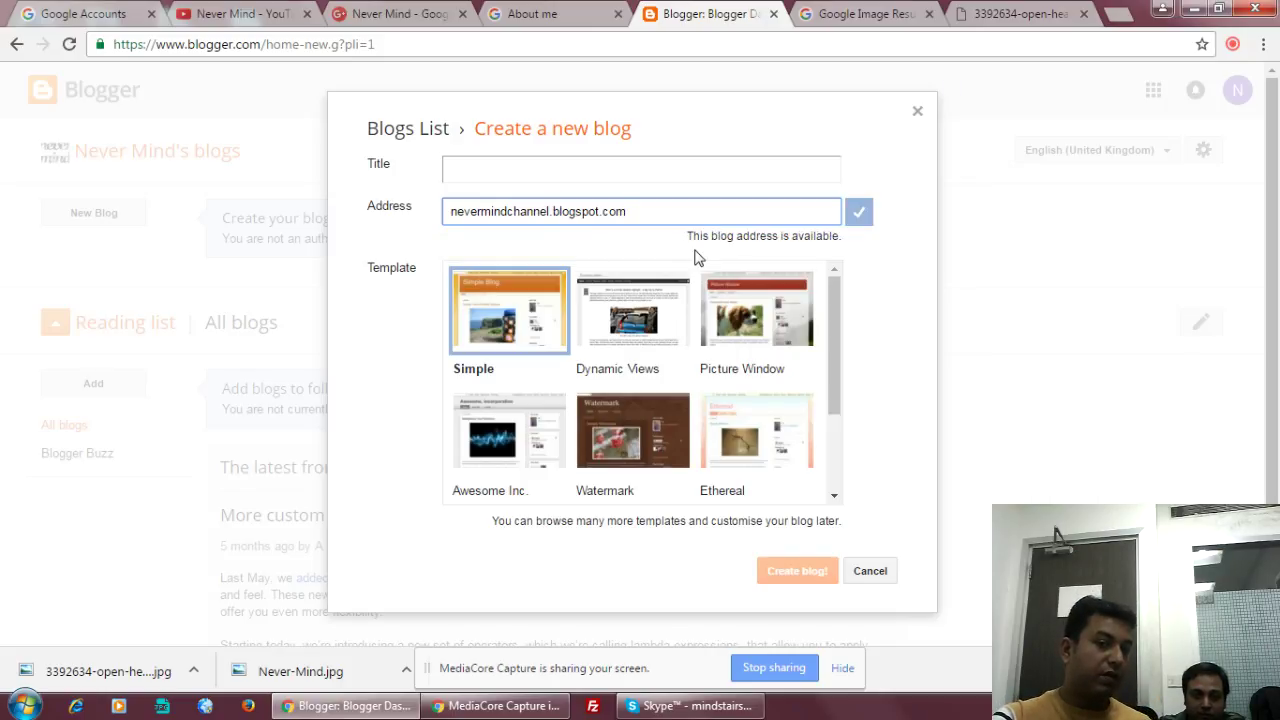
pyautogui.click(595, 171)
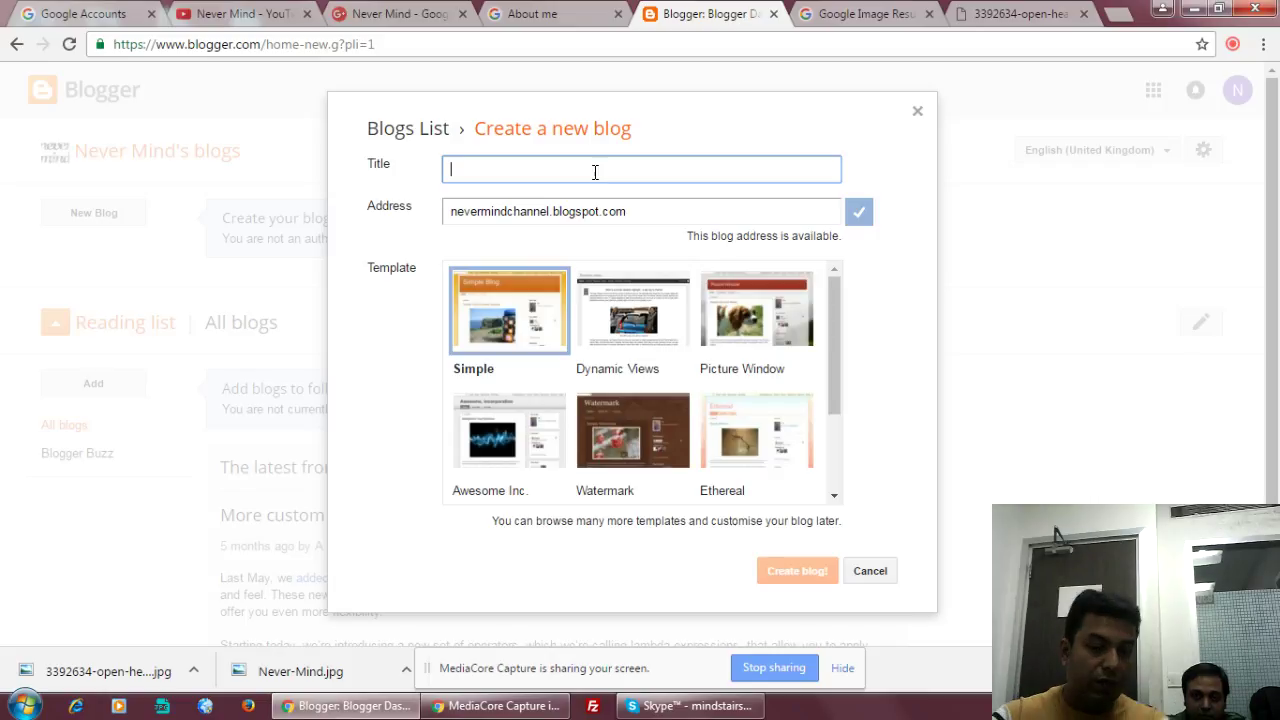
pyautogui.write('Never Mind - Open Your Heart As MUCh as')
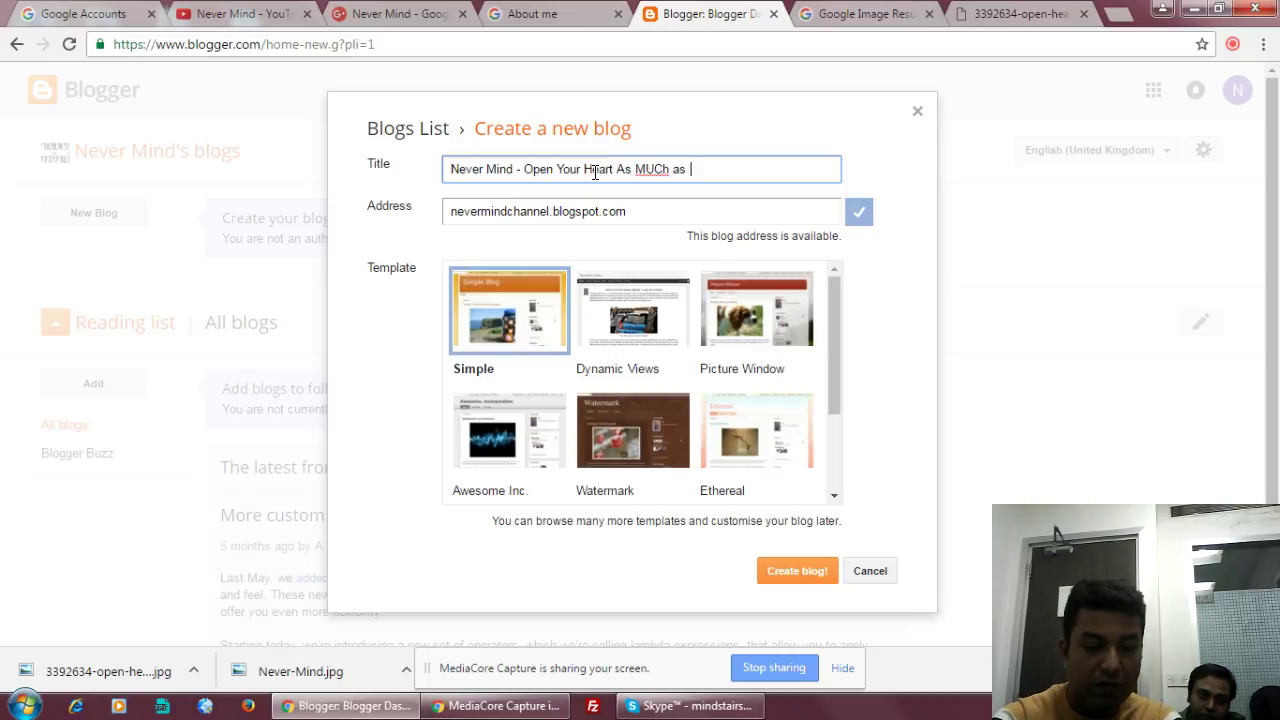
pyautogui.write('You Can - Stay Happy')
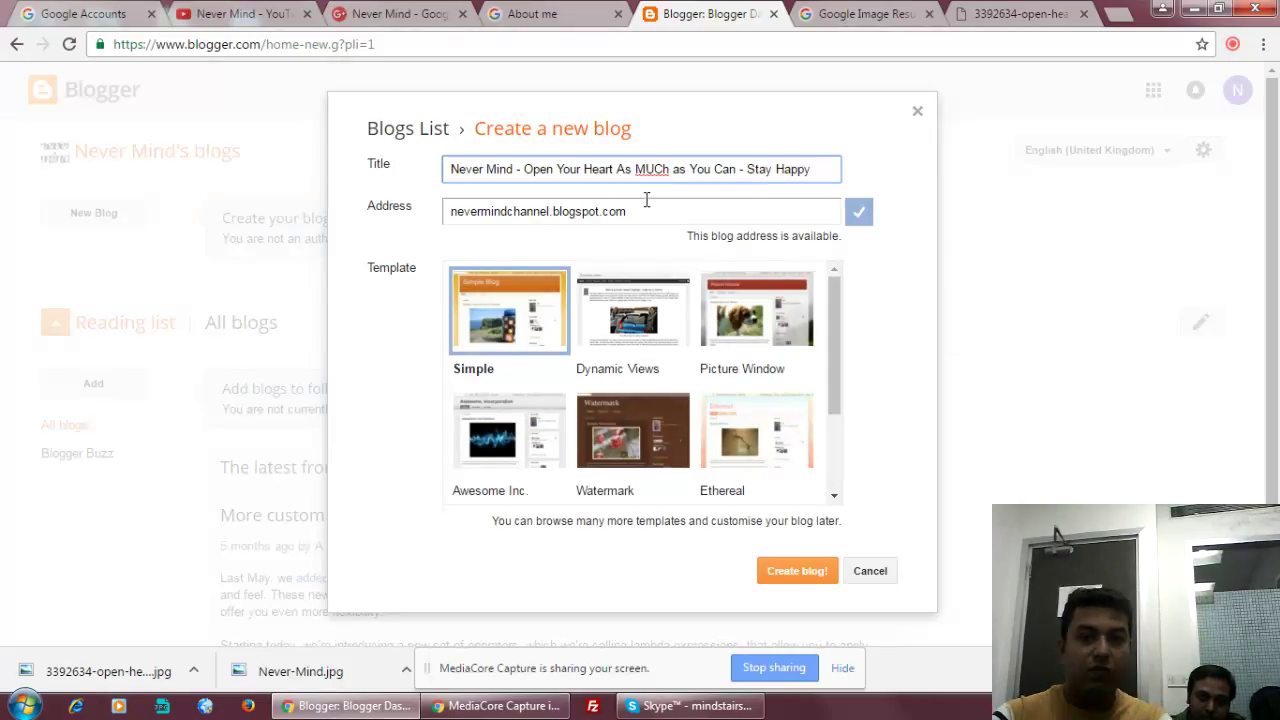
pyautogui.write('H')
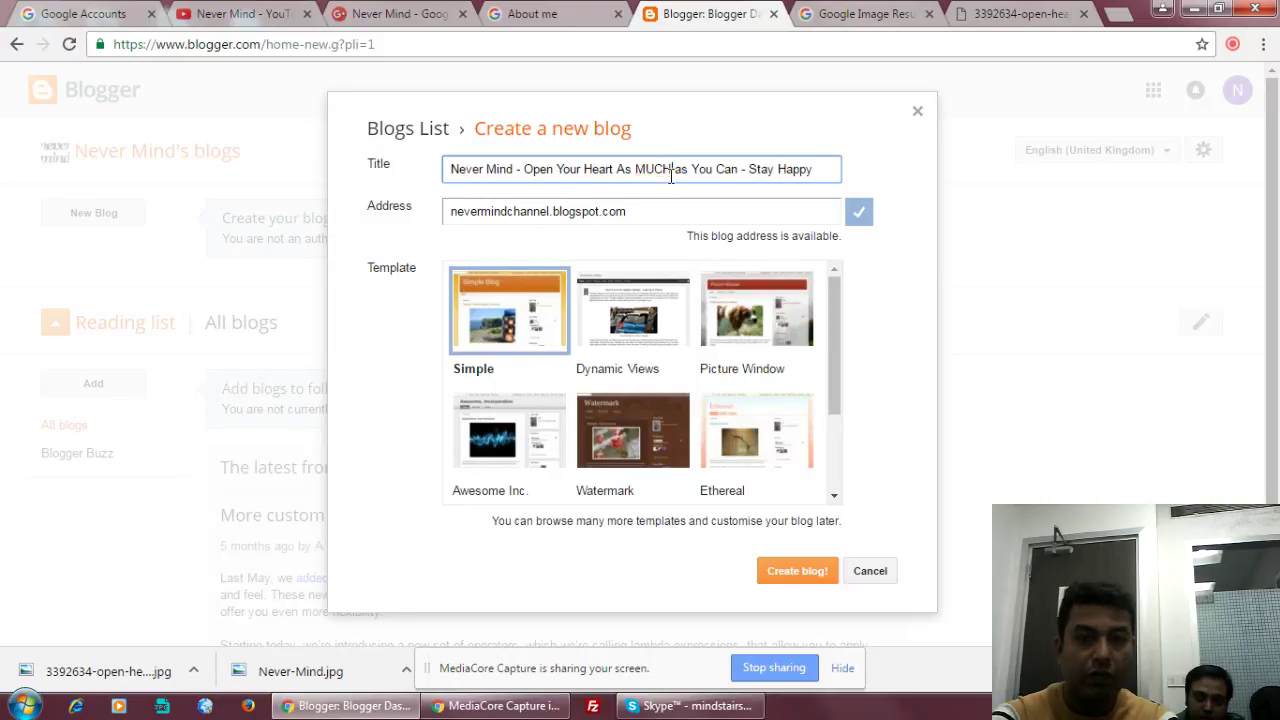
# Create the blog with the Simple template, glance over its overview, and return to the list of blogs.
pyautogui.click(816, 574)
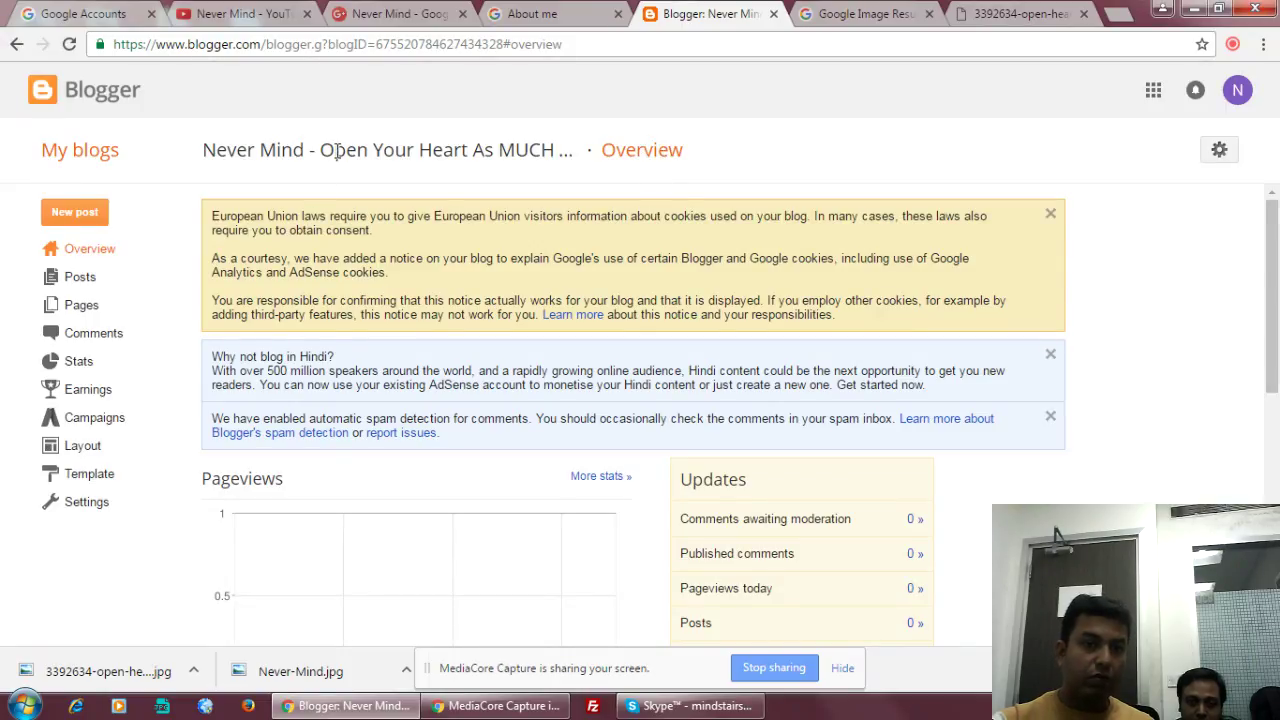
pyautogui.scroll(-3, 490, 360)
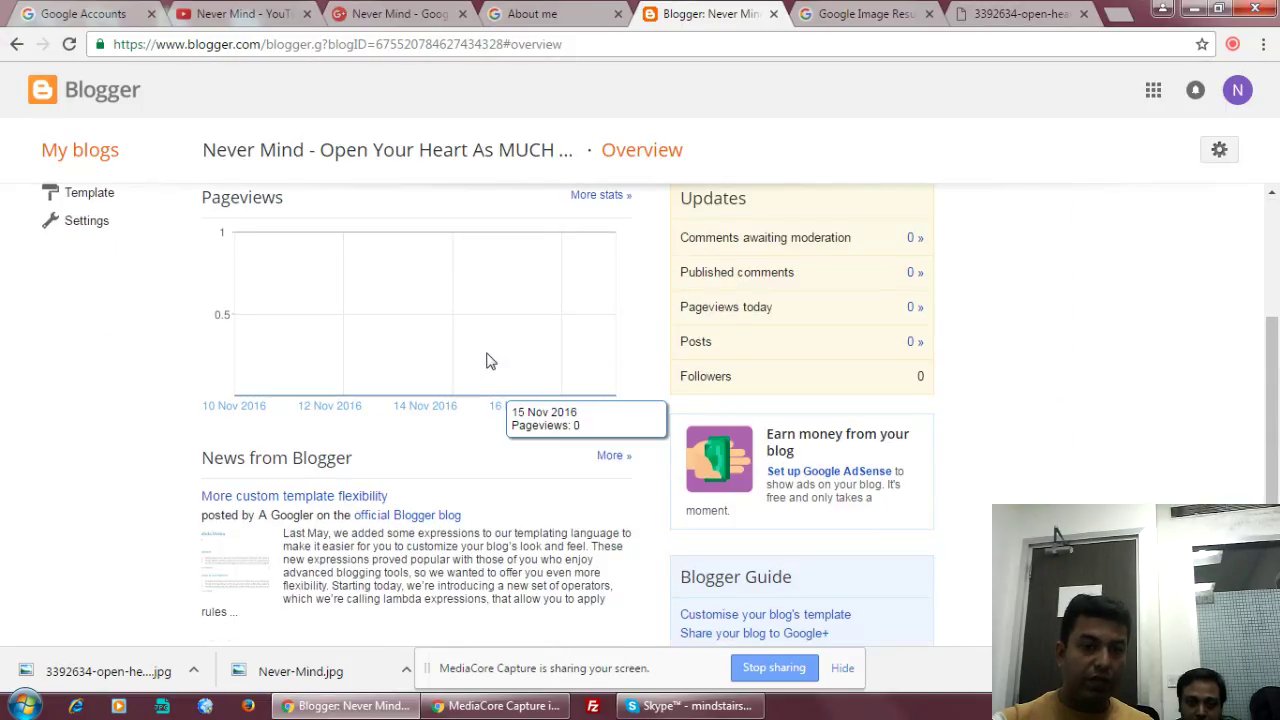
pyautogui.scroll(3, 490, 360)
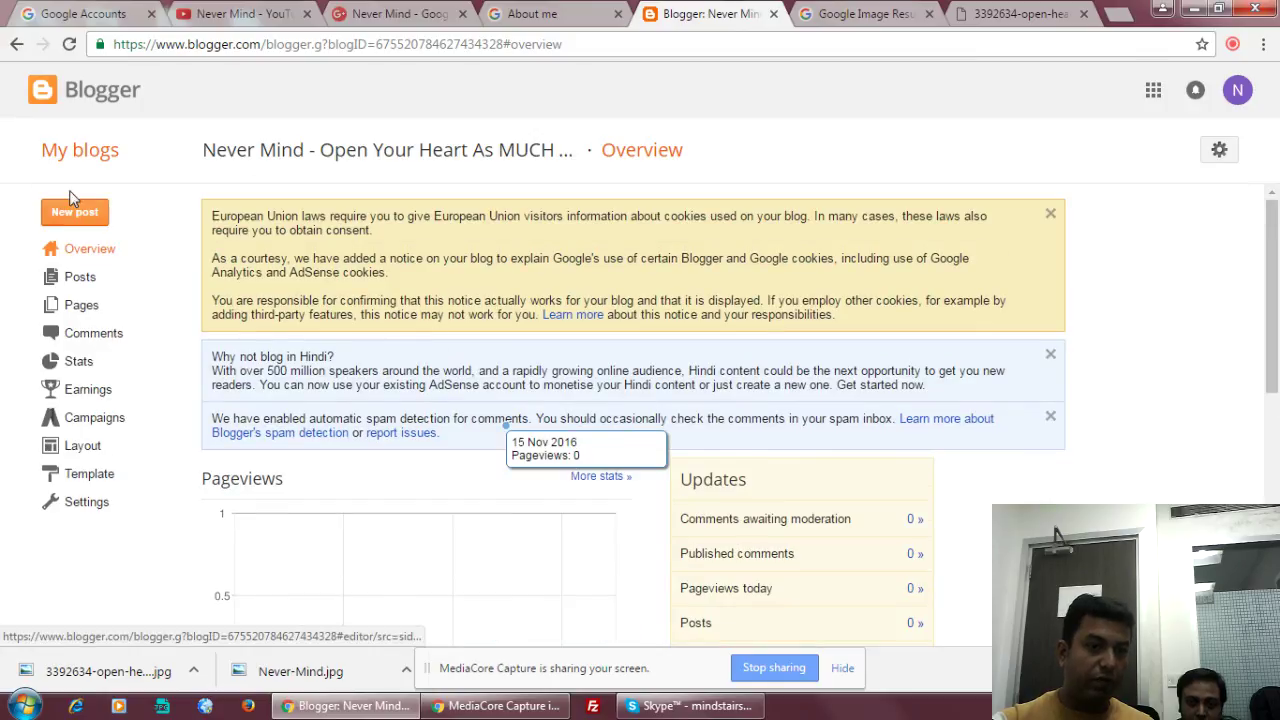
pyautogui.click(100, 151)
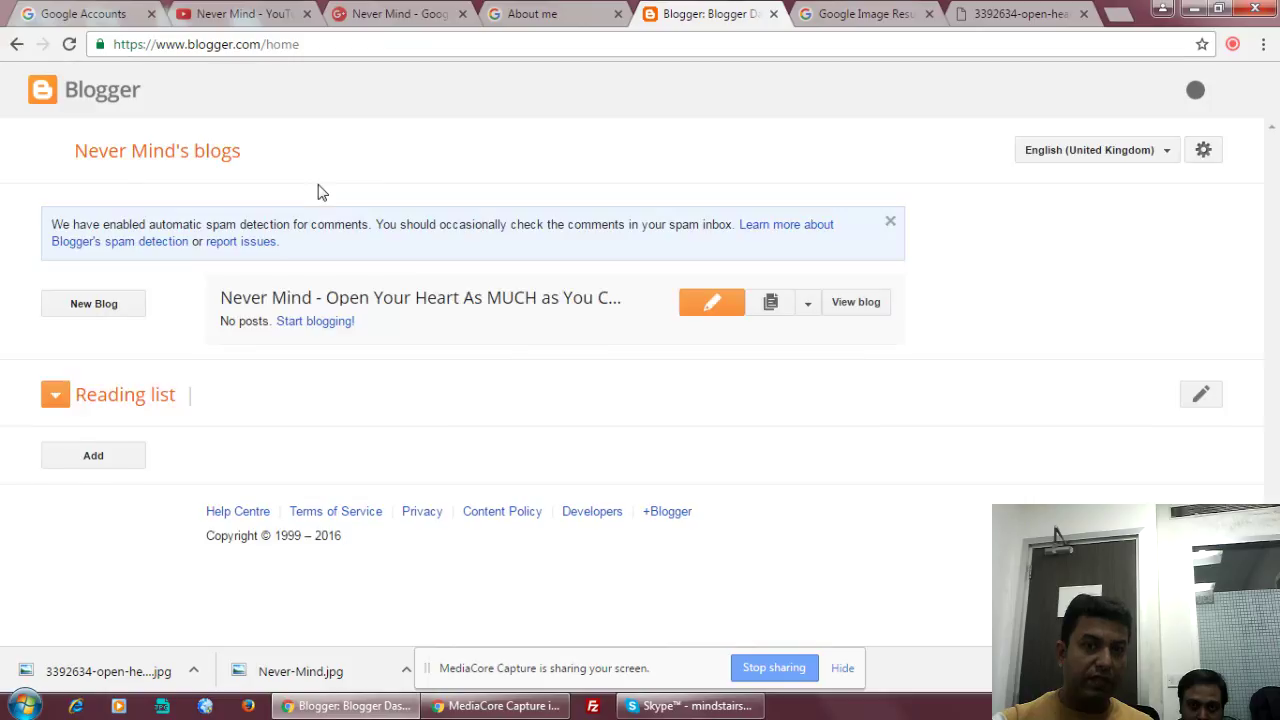
# View the new Never Mind blog's public page and copy its web address.
pyautogui.click(843, 312)
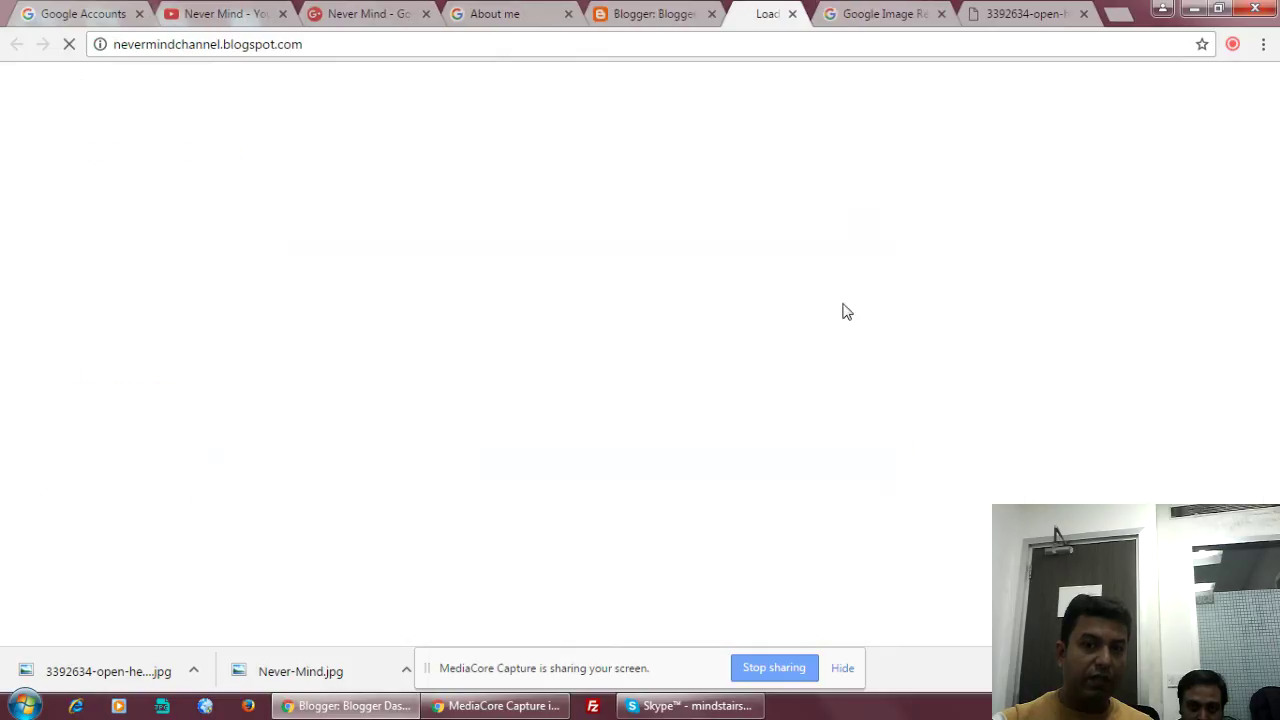
pyautogui.click(371, 50)
pyautogui.rightClick(288, 50)
pyautogui.click(330, 118)
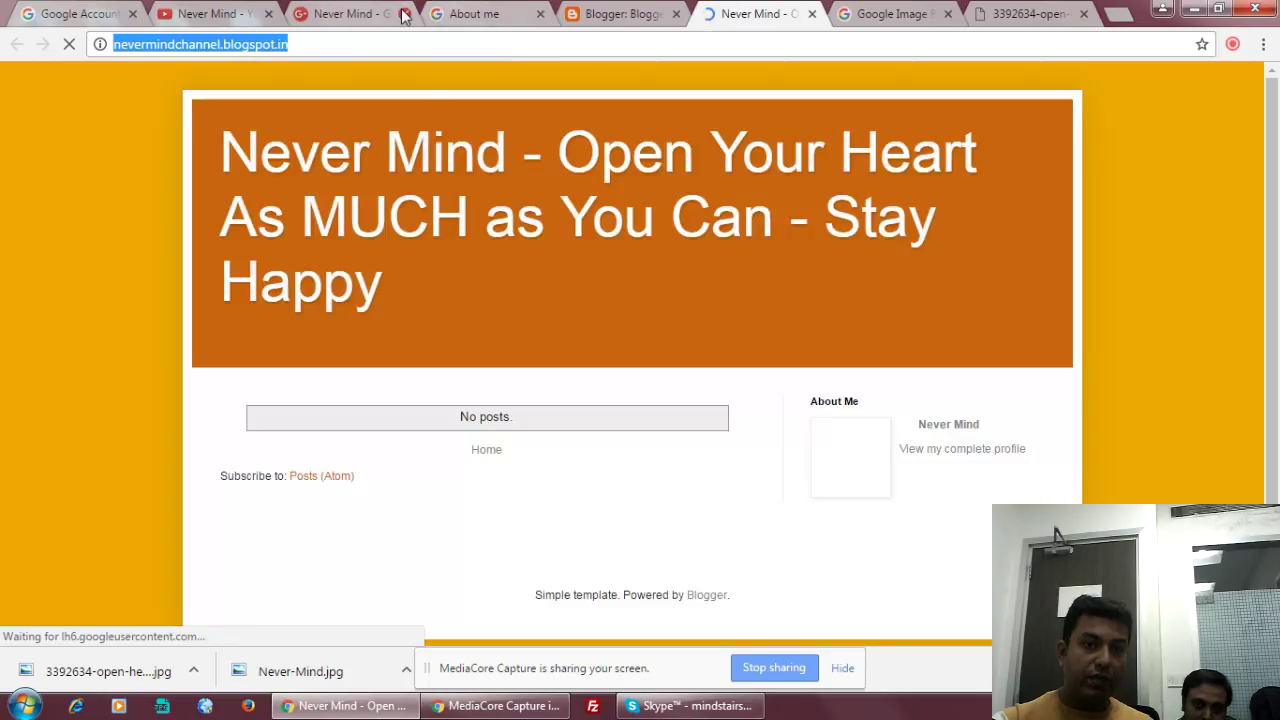
# Return to the YouTube channel's About page and title the empty custom link "Never Mind Blogger".
pyautogui.click(214, 15)
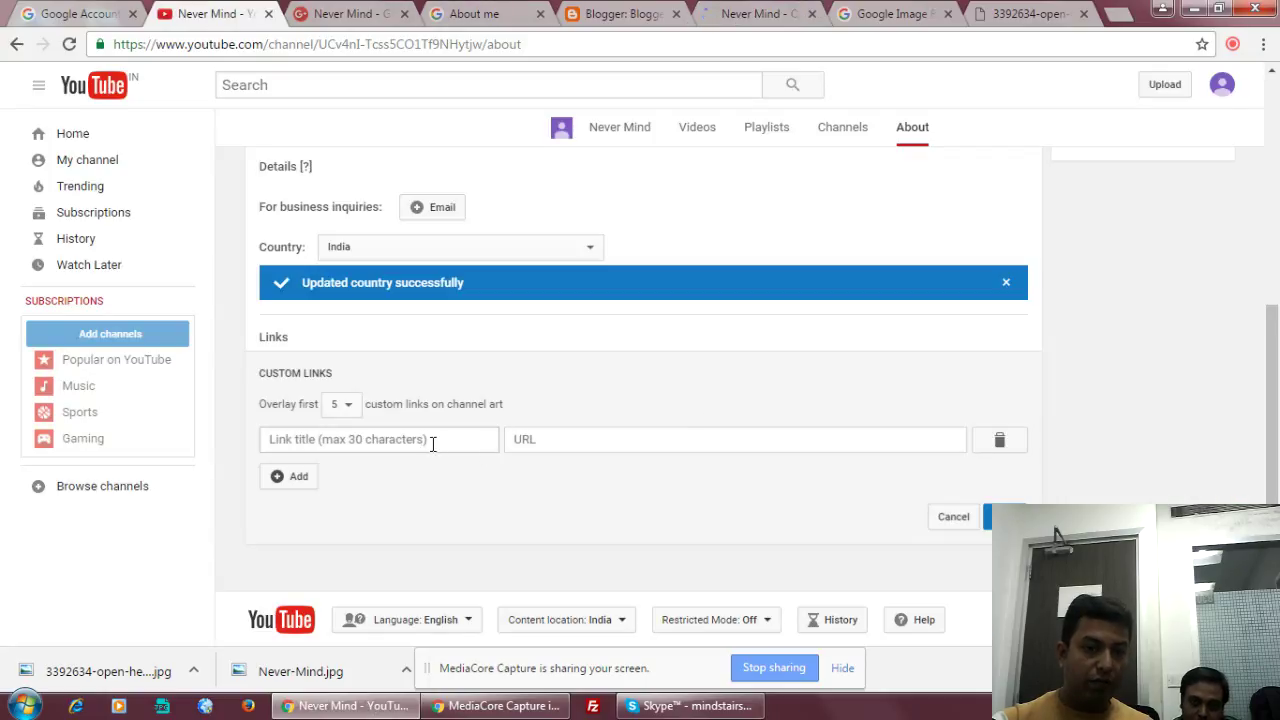
pyautogui.click(433, 441)
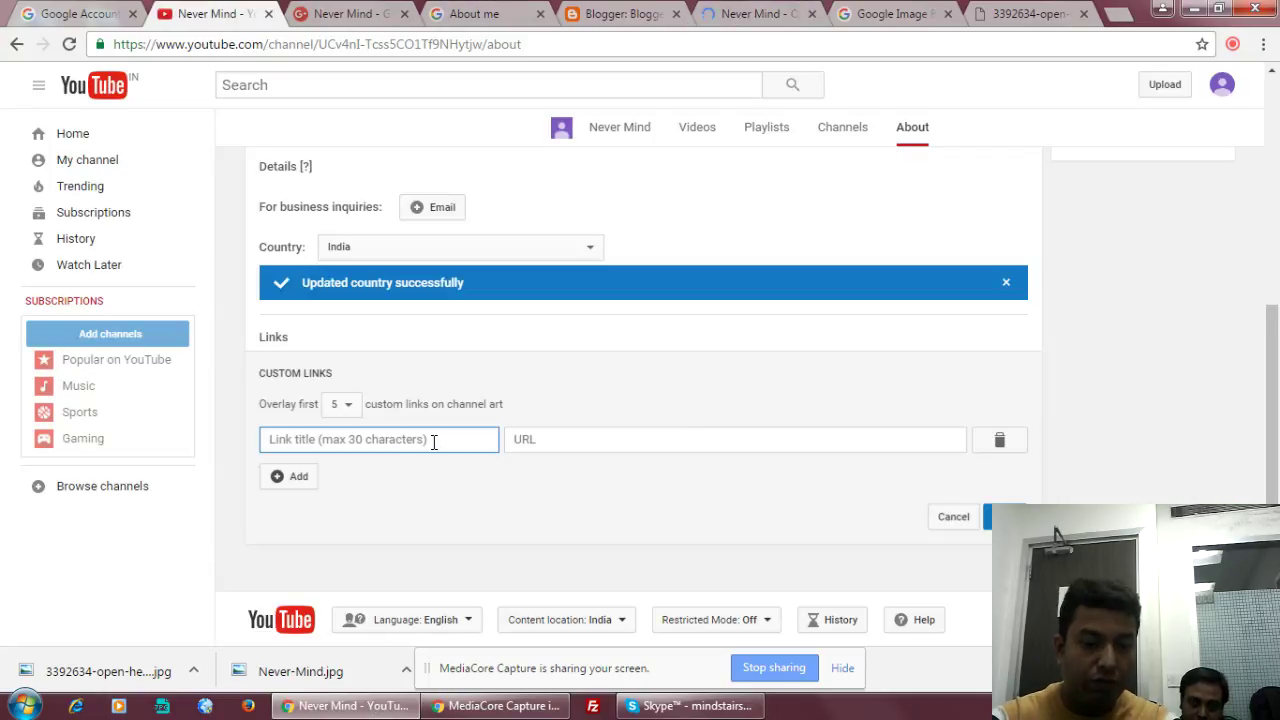
pyautogui.write('Visit')
pyautogui.press('BackSpace')
pyautogui.press('BackSpace')
pyautogui.press('BackSpace')
pyautogui.press('BackSpace')
pyautogui.press('BackSpace')
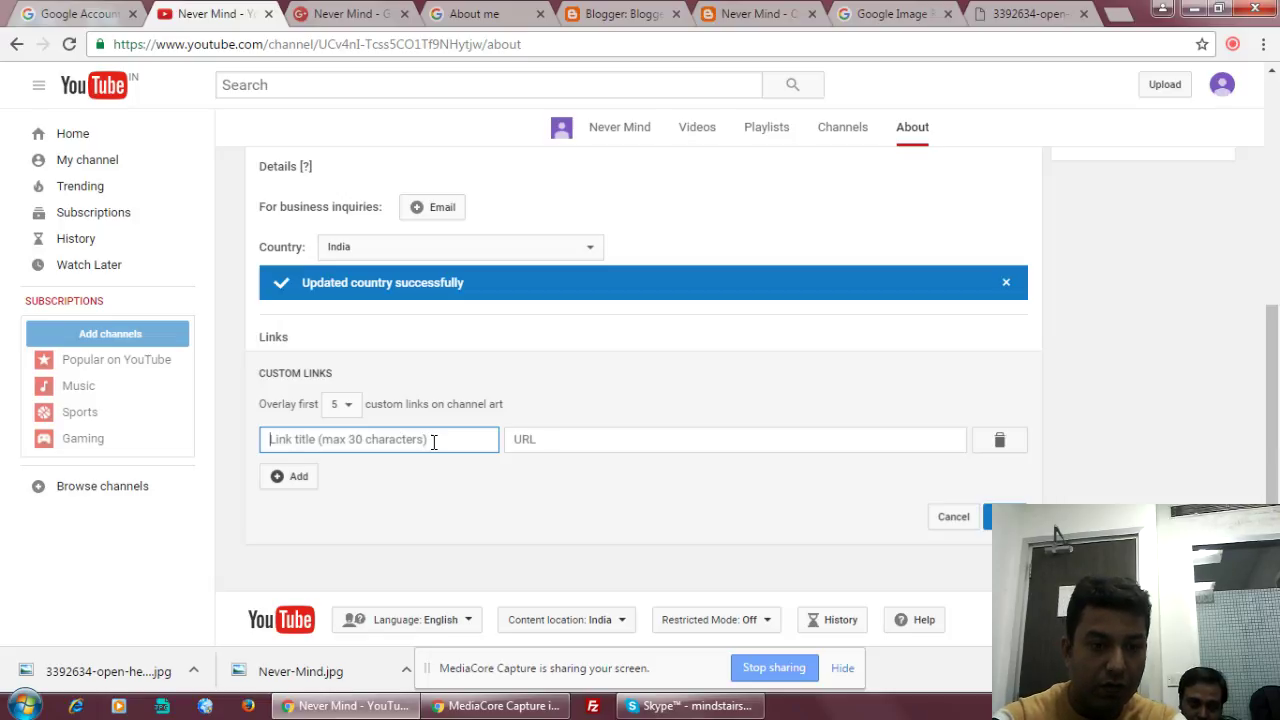
pyautogui.write('er MInd ')
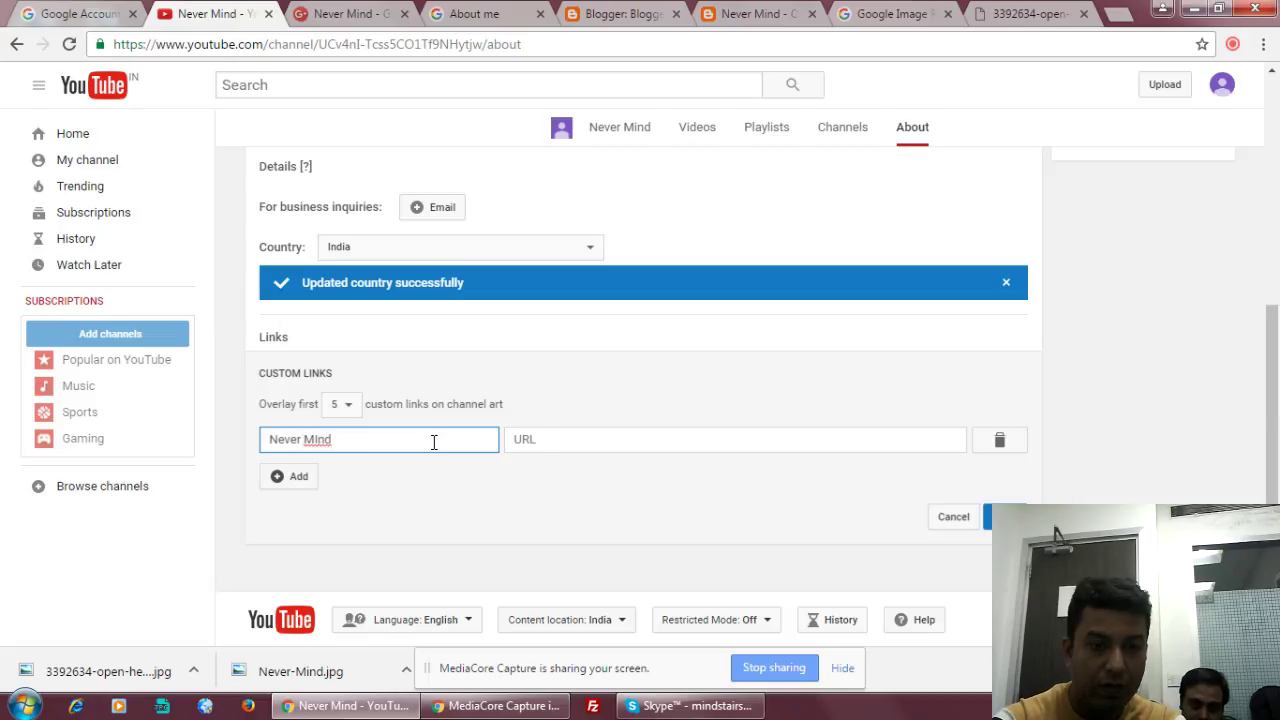
pyautogui.write('Blogger')
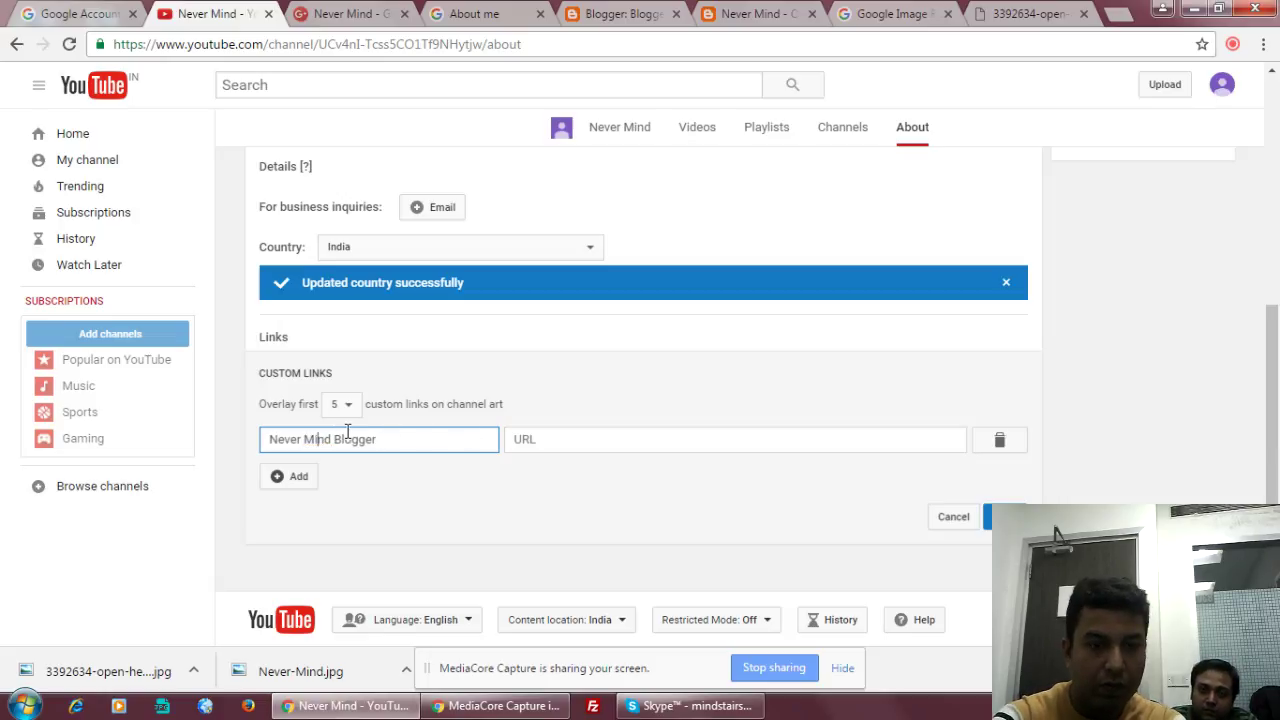
# Paste the copied blog address as the custom link's URL, save the link, and check it on the channel page.
pyautogui.click(631, 441)
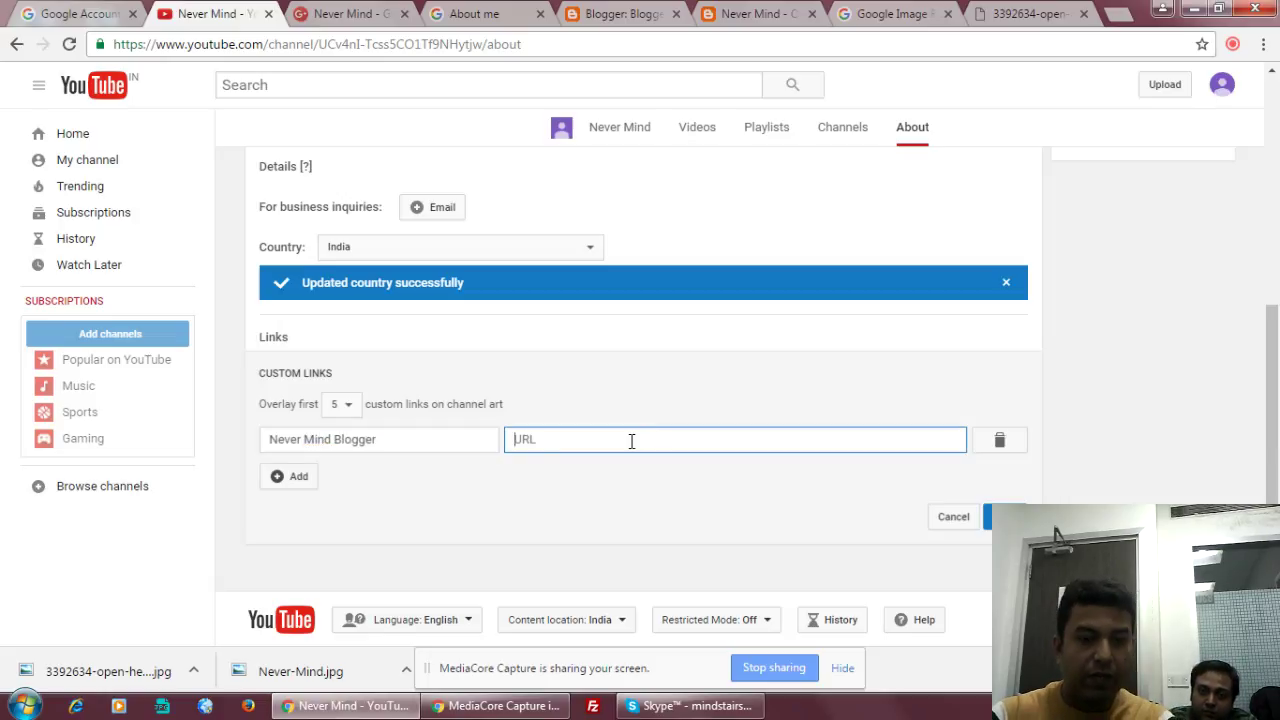
pyautogui.hotkey('ctrl', 'v')
pyautogui.click(1005, 516)
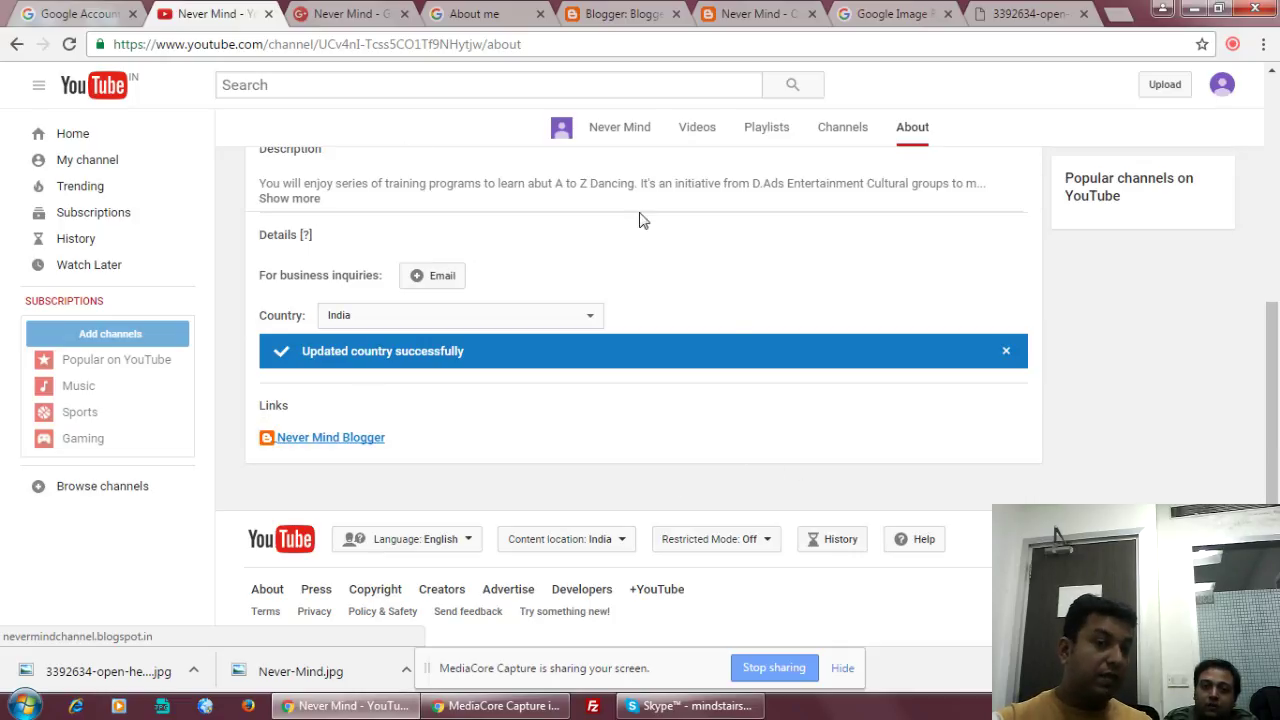
pyautogui.scroll(3, 803, 322)
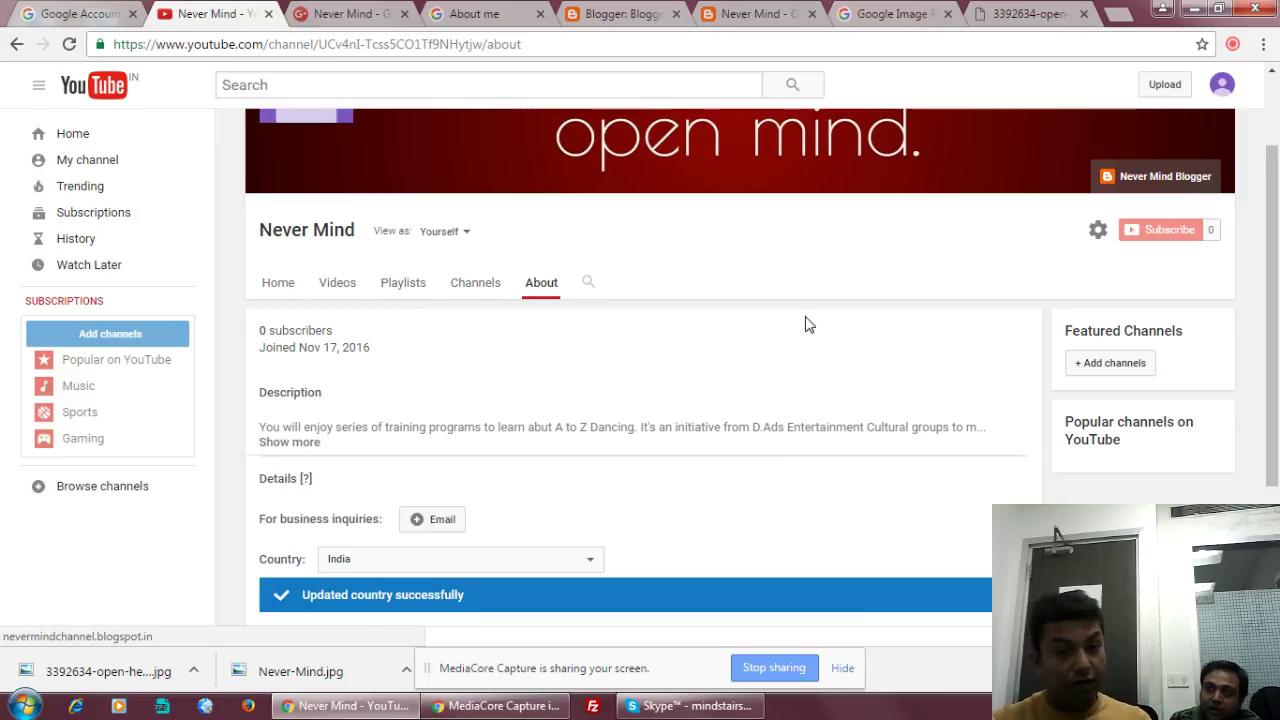
pyautogui.scroll(-1, 808, 325)
pyautogui.scroll(-1, 806, 323)
pyautogui.scroll(2, 795, 315)
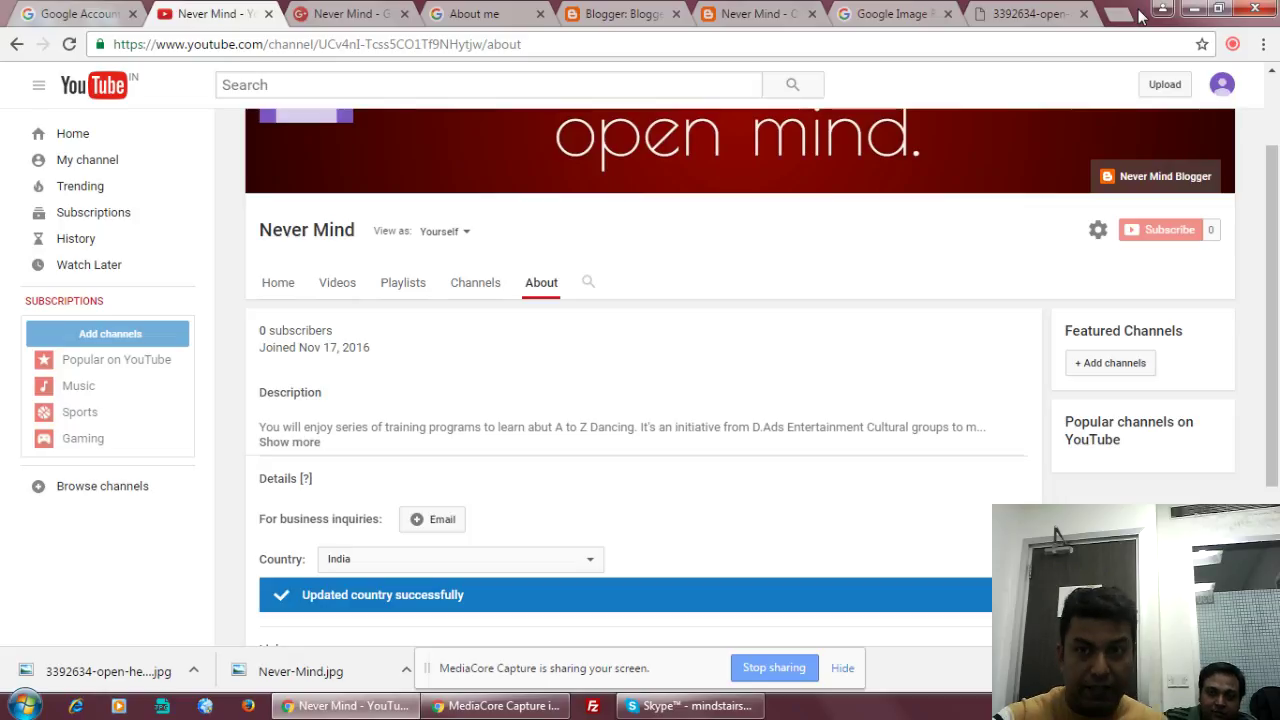
# Open the spam.tm website in a new browser tab.
pyautogui.click(1124, 18)
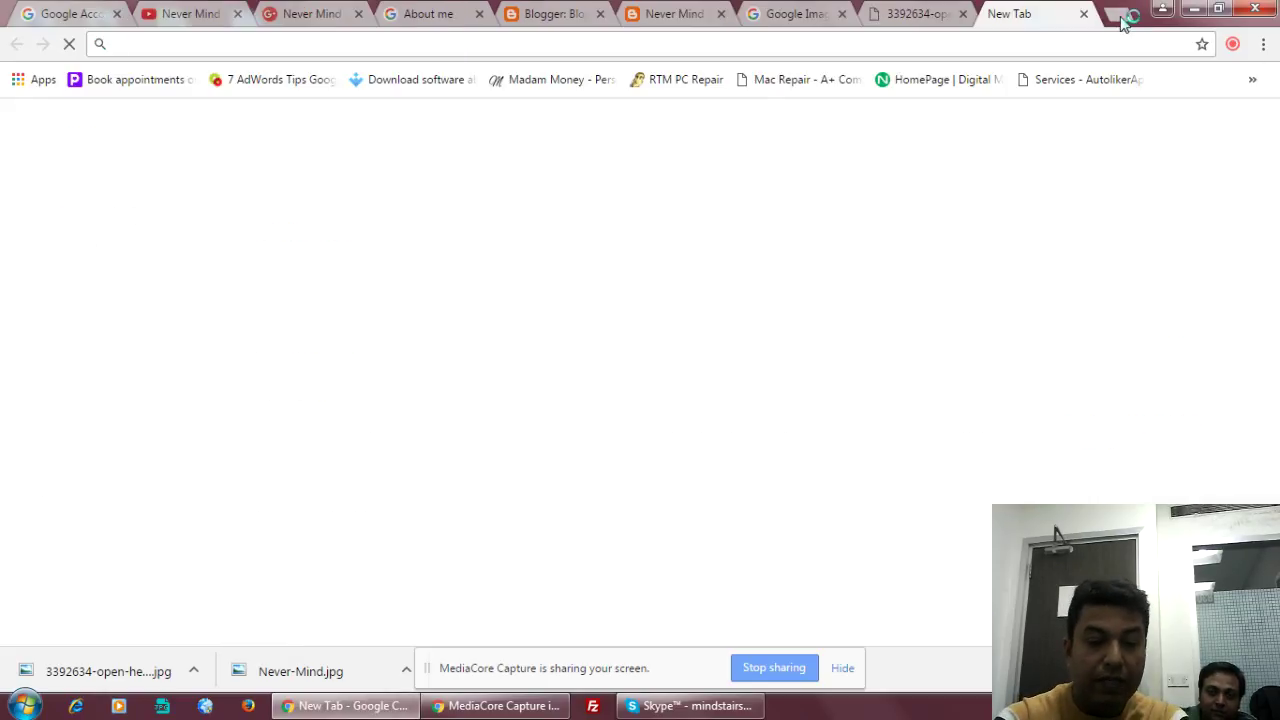
pyautogui.write('spam.tm')
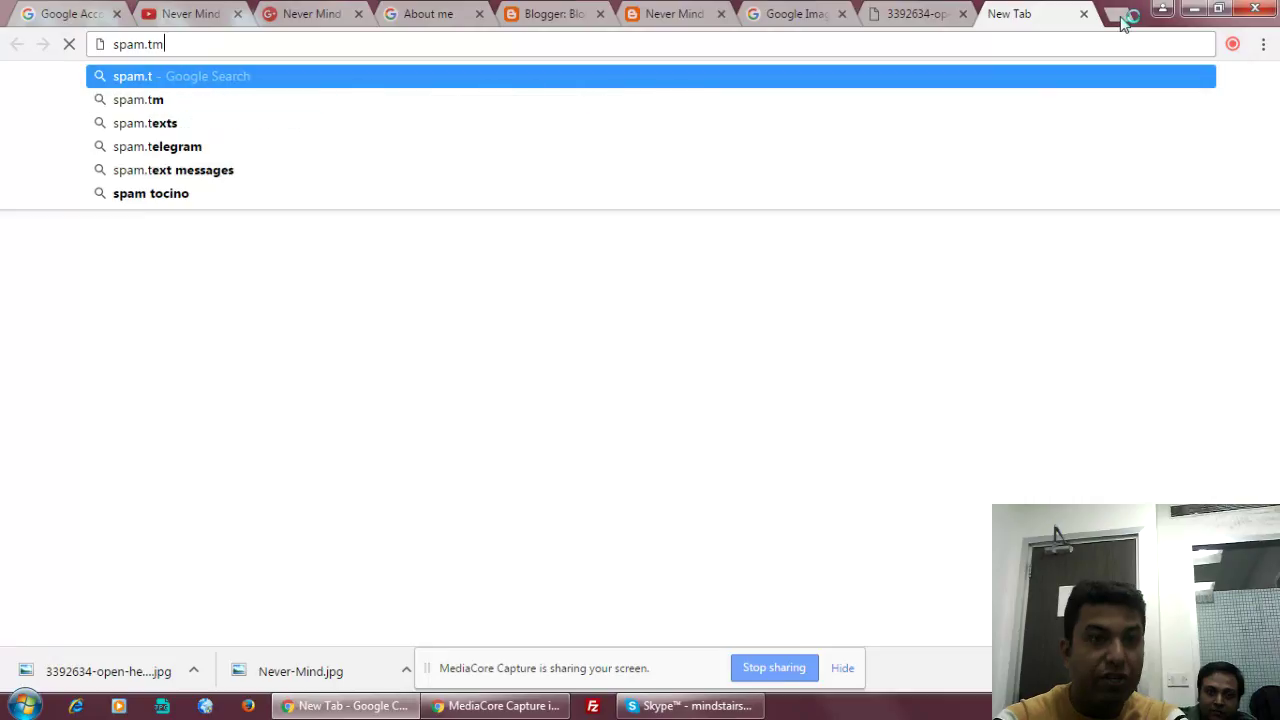
pyautogui.press('Return')
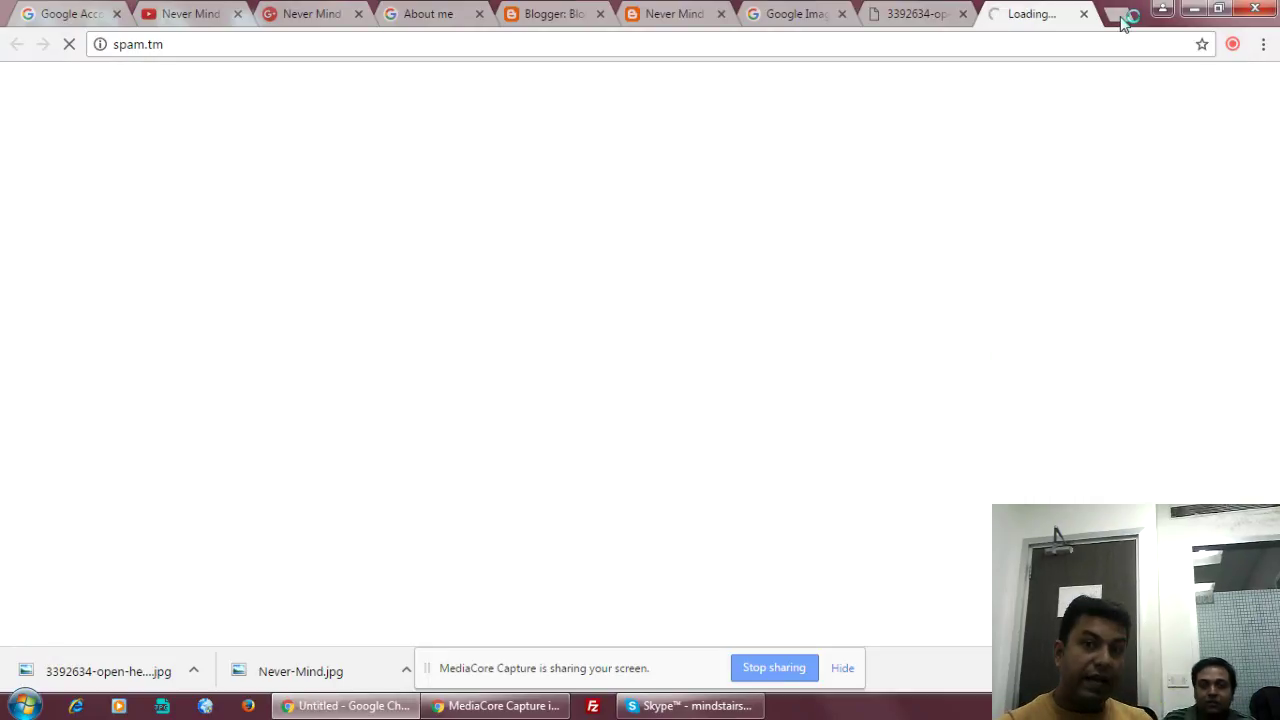
# Copy the Never Mind YouTube channel's web address without the trailing /about.
pyautogui.click(190, 16)
pyautogui.click(395, 44)
pyautogui.click(450, 44)
pyautogui.moveTo(484, 44); pyautogui.dragTo(101, 55)
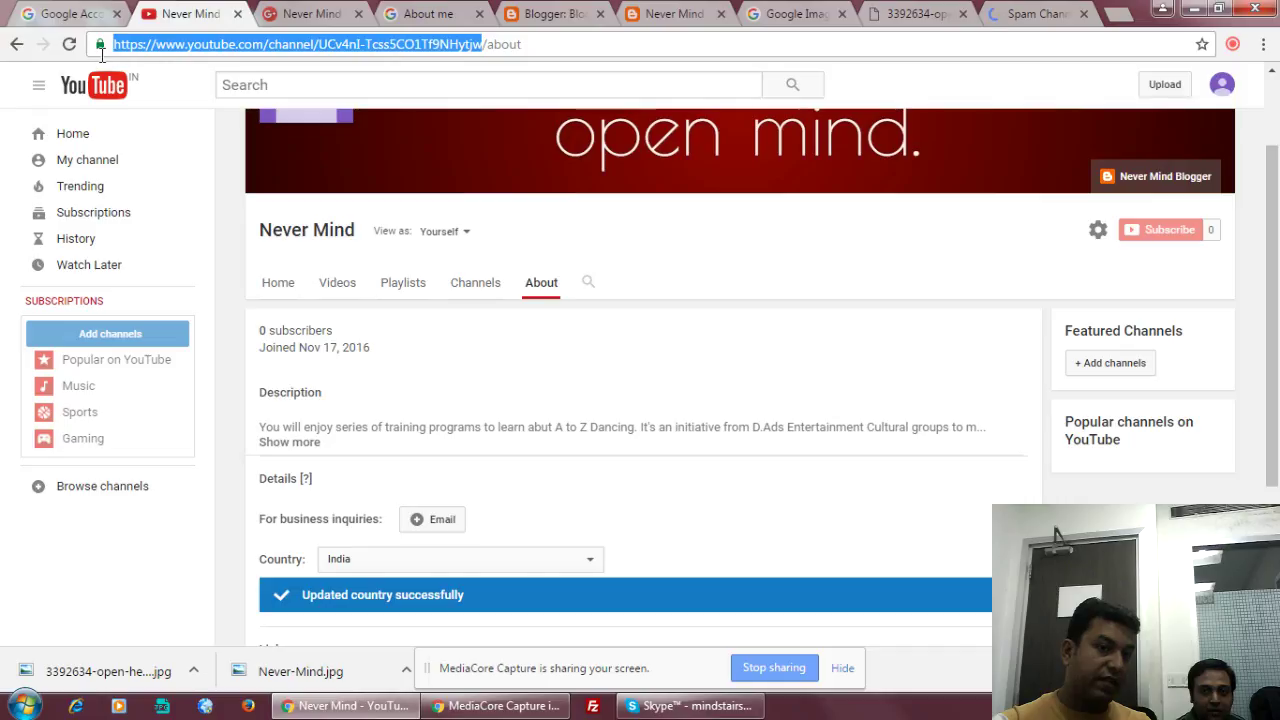
pyautogui.rightClick(264, 45)
pyautogui.click(316, 114)
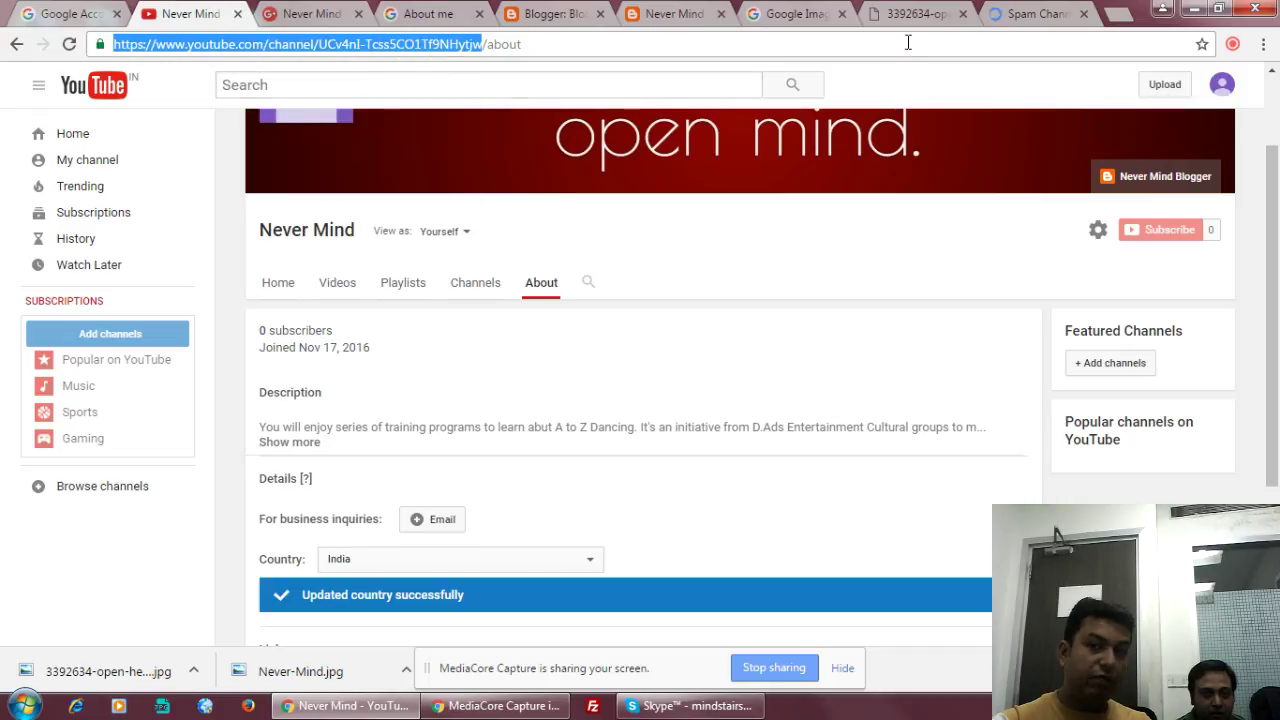
# Paste the channel address into the Spam Channel Indicator on spam.tm and run the check.
pyautogui.click(1035, 14)
pyautogui.click(864, 253)
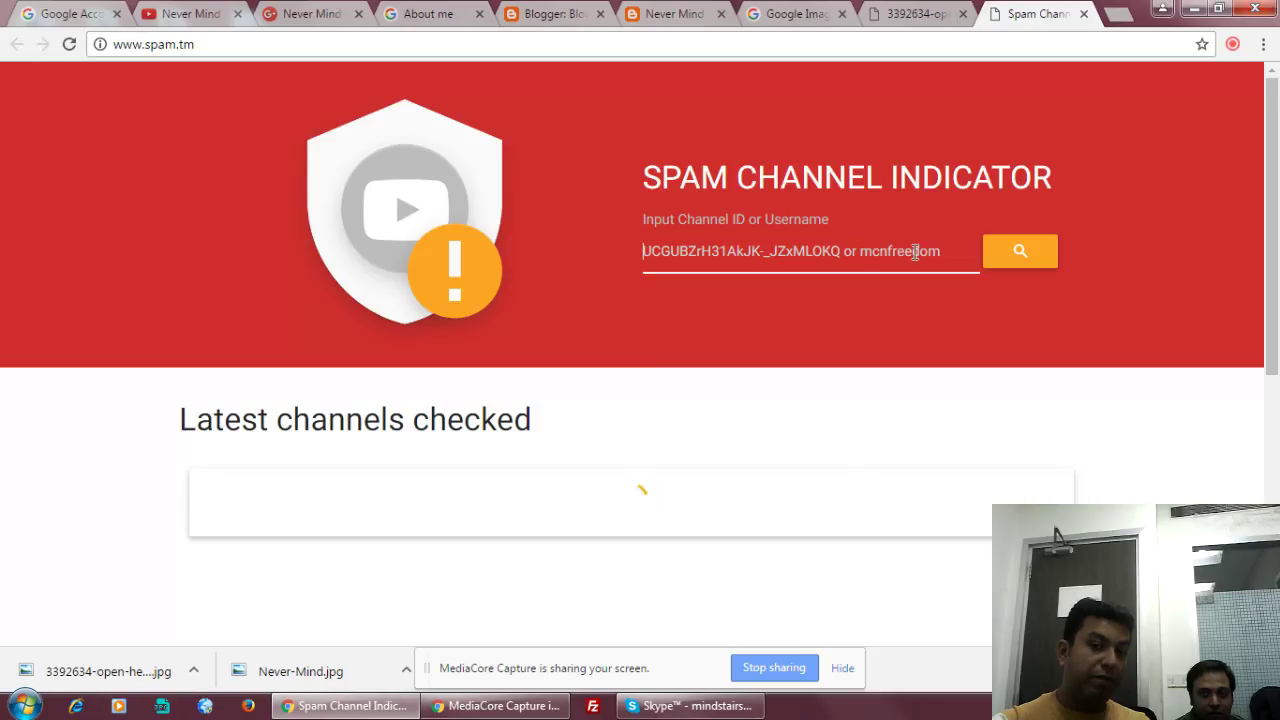
pyautogui.rightClick(870, 253)
pyautogui.click(920, 373)
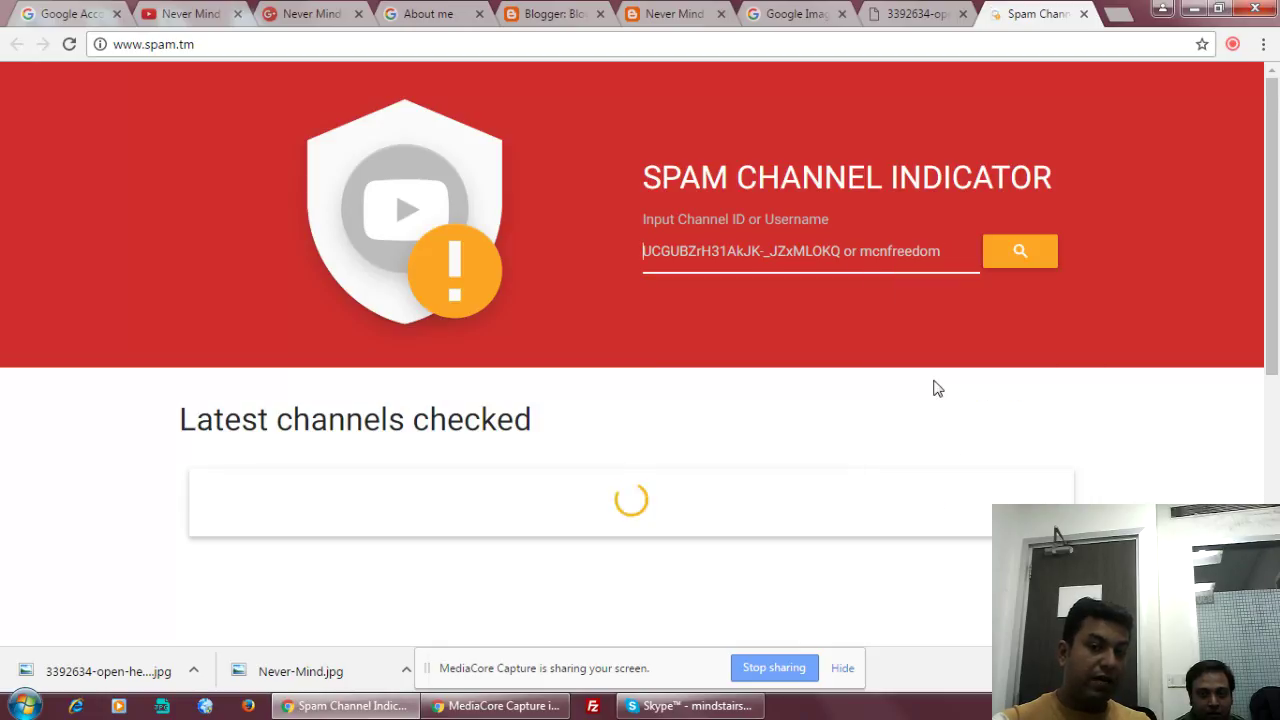
pyautogui.click(1022, 251)
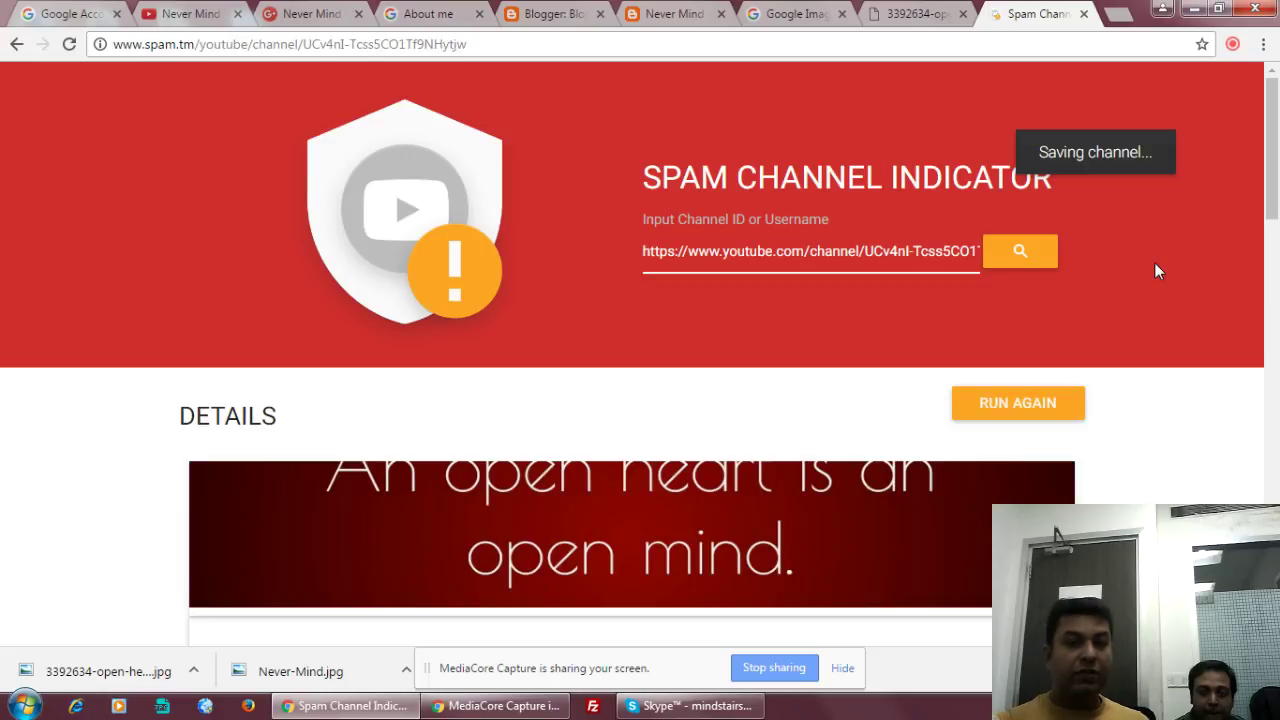
# Examine the channel's overall spam score and the first indicators, from Copycat channel to Has copyright strikes.
pyautogui.moveTo(1273, 183); pyautogui.dragTo(1275, 301)
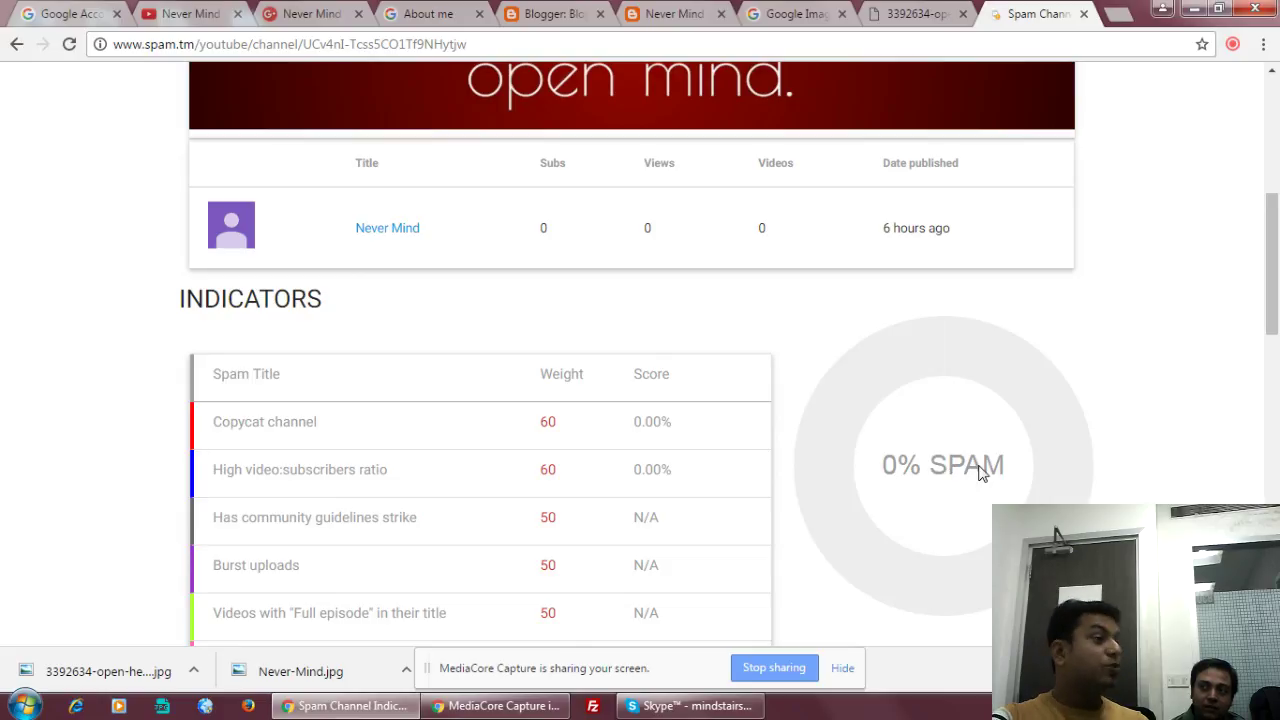
pyautogui.scroll(2, 968, 480)
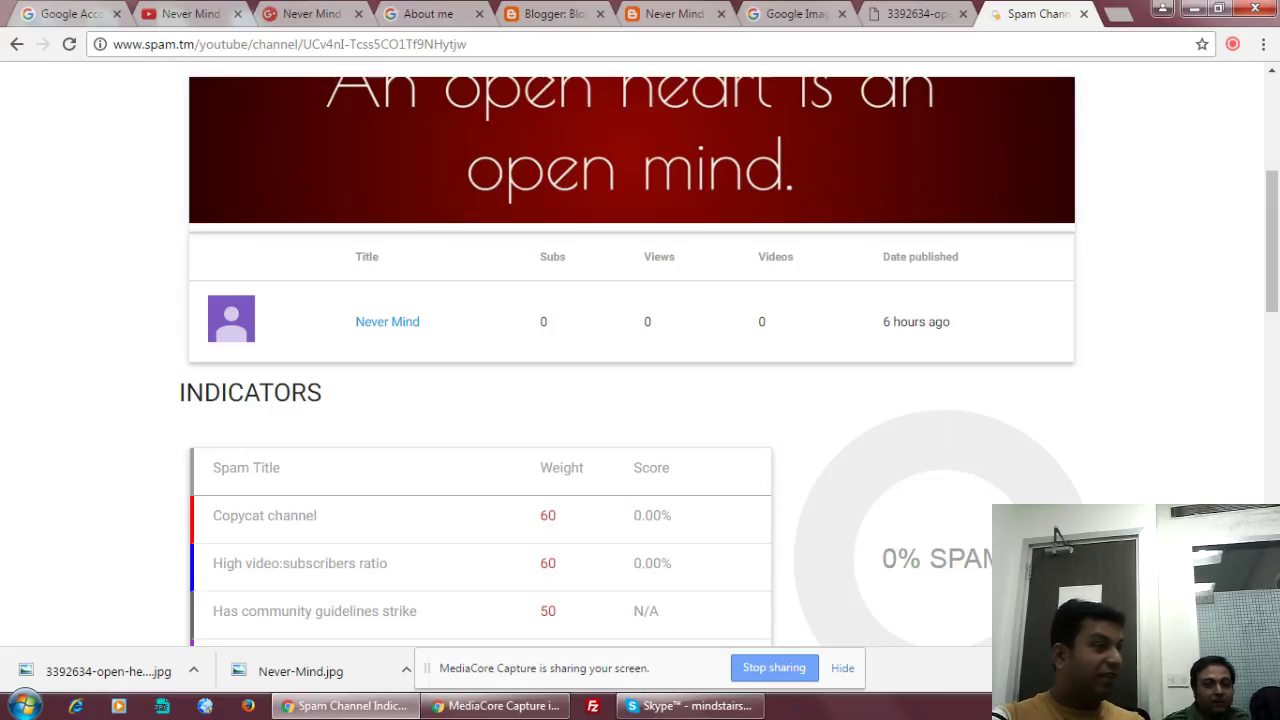
pyautogui.scroll(-4, 457, 346)
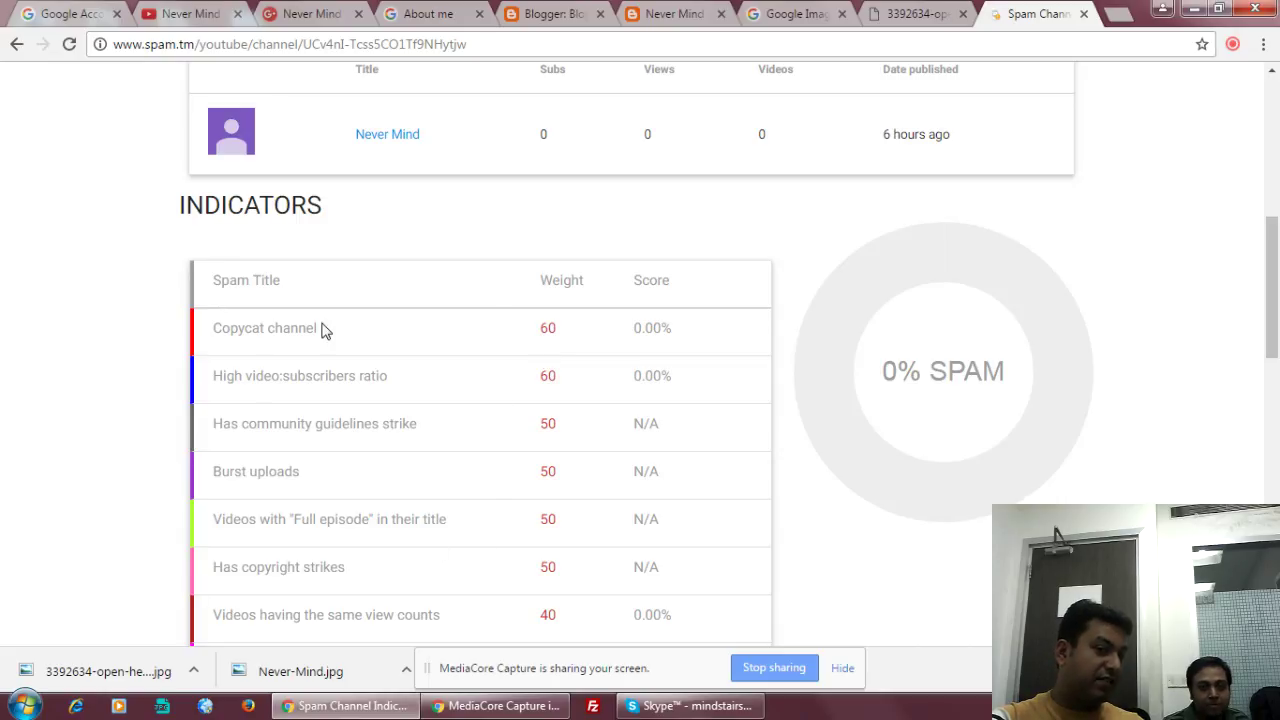
pyautogui.moveTo(243, 375); pyautogui.dragTo(372, 375)
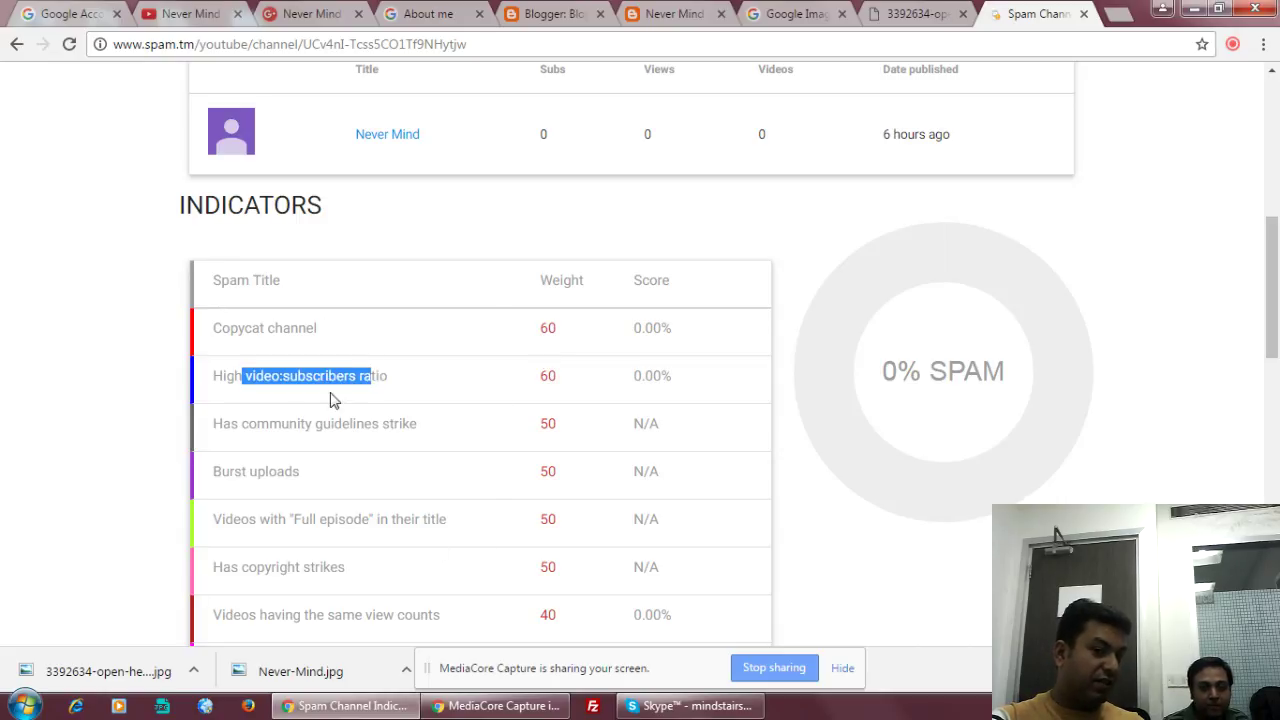
pyautogui.moveTo(254, 423); pyautogui.dragTo(372, 423)
pyautogui.moveTo(242, 471); pyautogui.dragTo(300, 471)
pyautogui.moveTo(248, 519); pyautogui.dragTo(372, 519)
pyautogui.moveTo(292, 567); pyautogui.dragTo(400, 567)
# Review the remaining spam indicators down to Inactive channel, including Empty about page and No avatar, and return to the overall score.
pyautogui.scroll(-5, 404, 566)
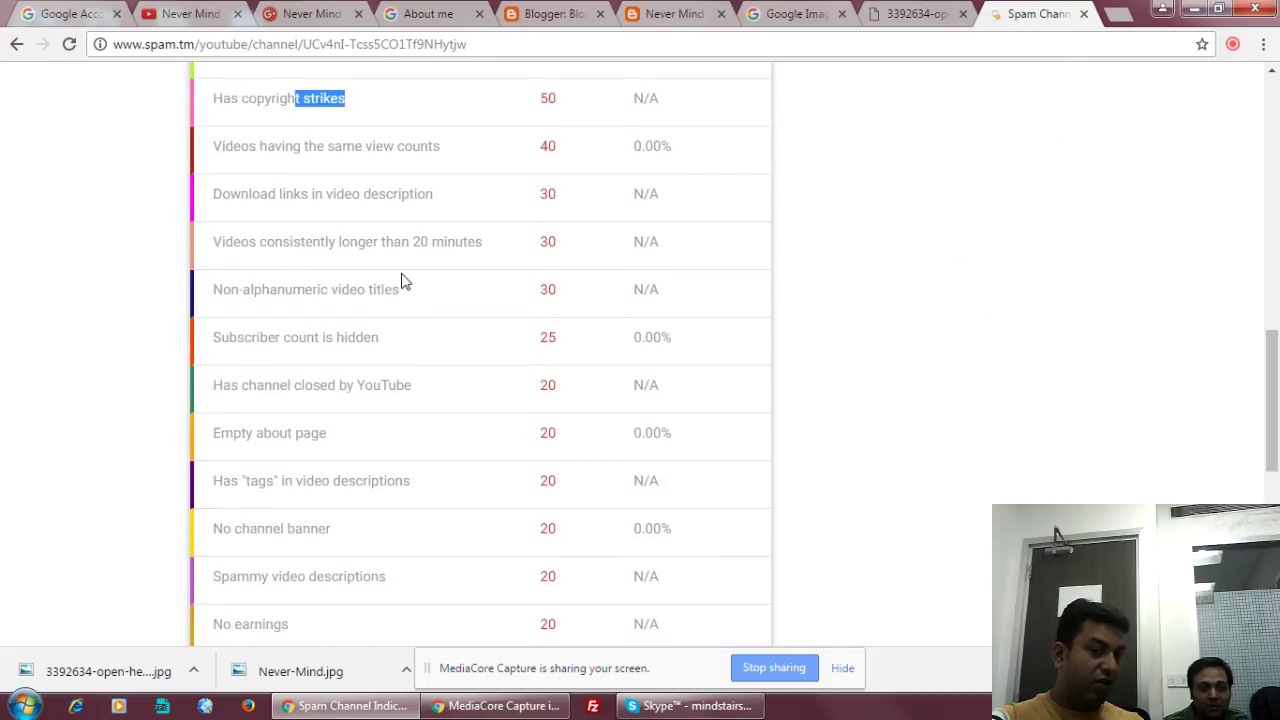
pyautogui.scroll(-1, 274, 360)
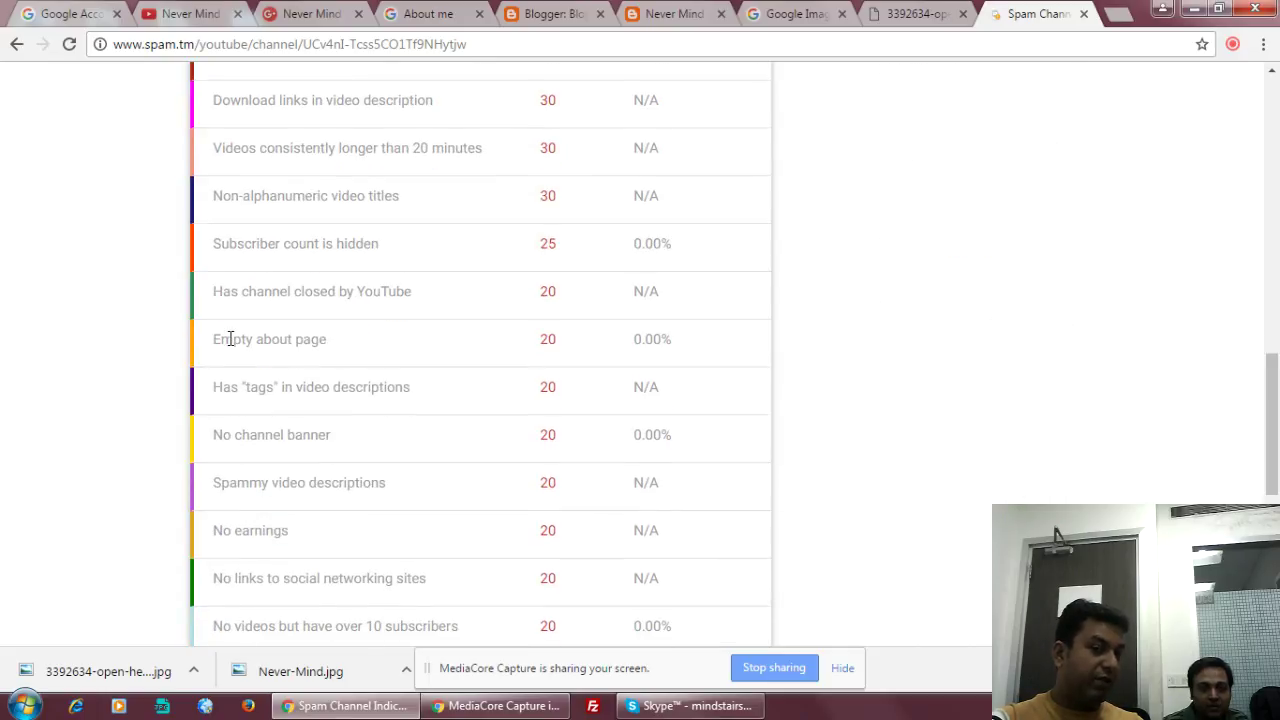
pyautogui.moveTo(230, 339); pyautogui.dragTo(316, 339)
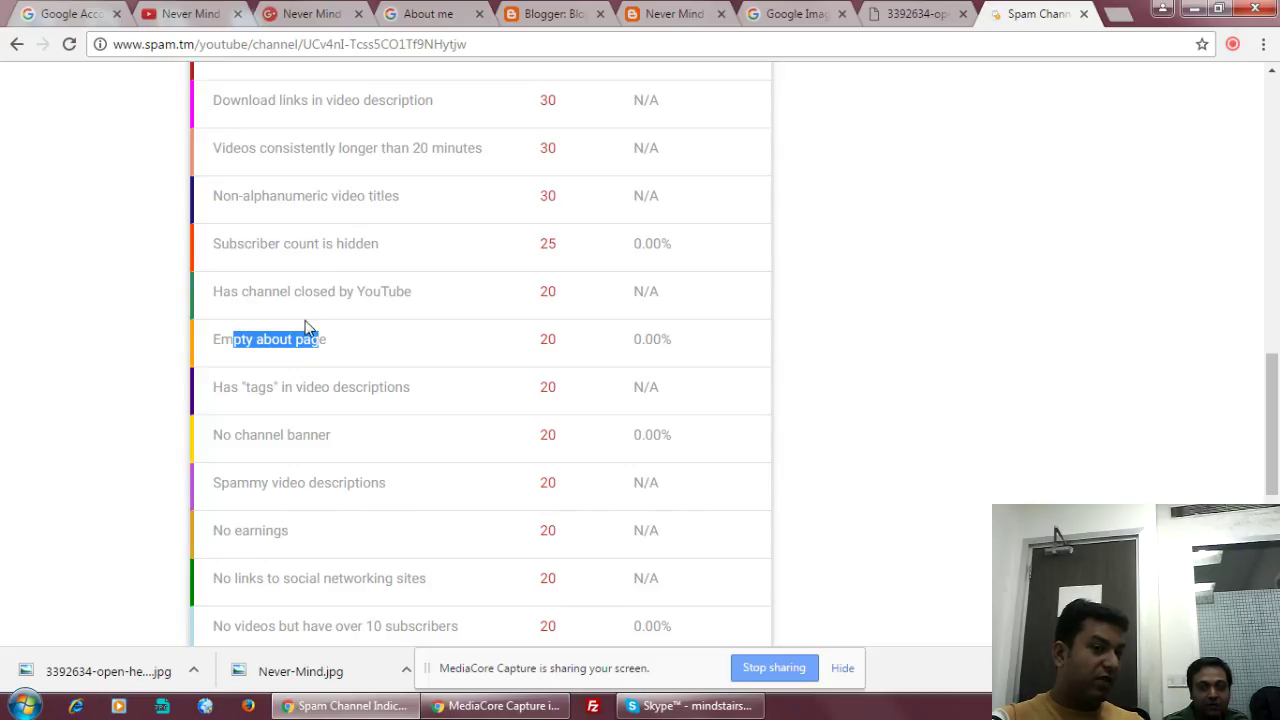
pyautogui.scroll(-2, 306, 328)
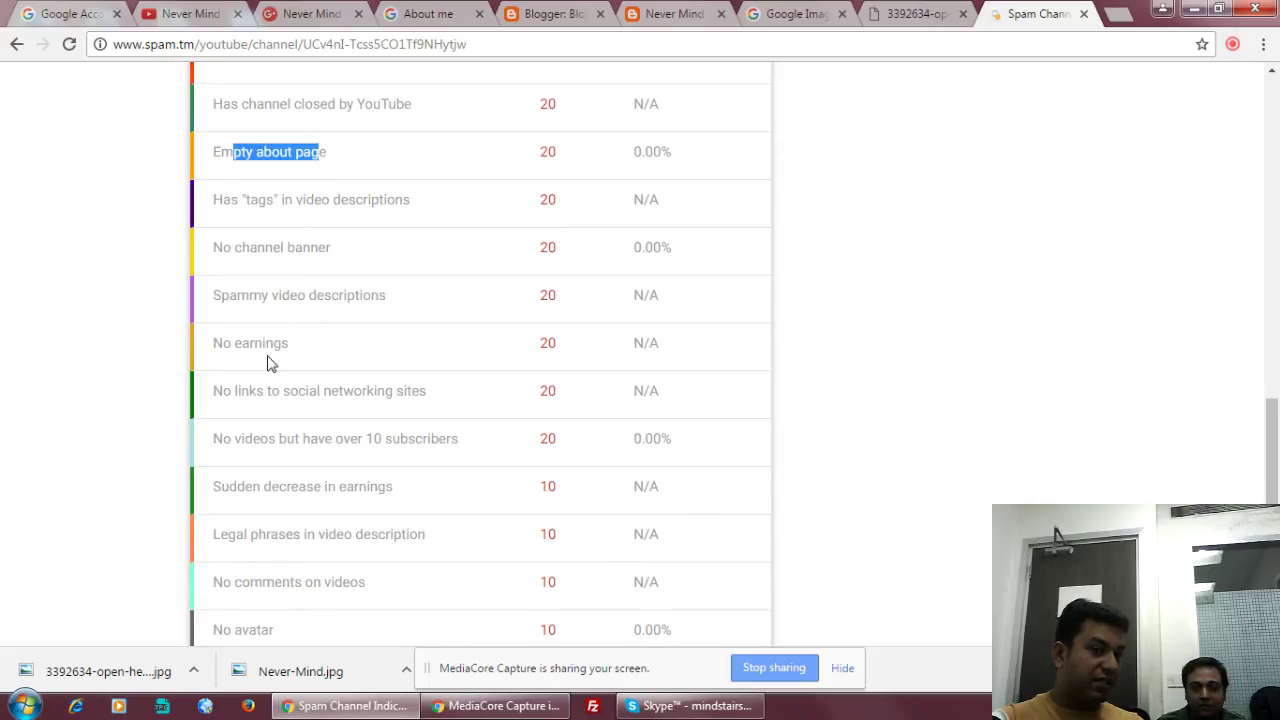
pyautogui.scroll(-2, 369, 517)
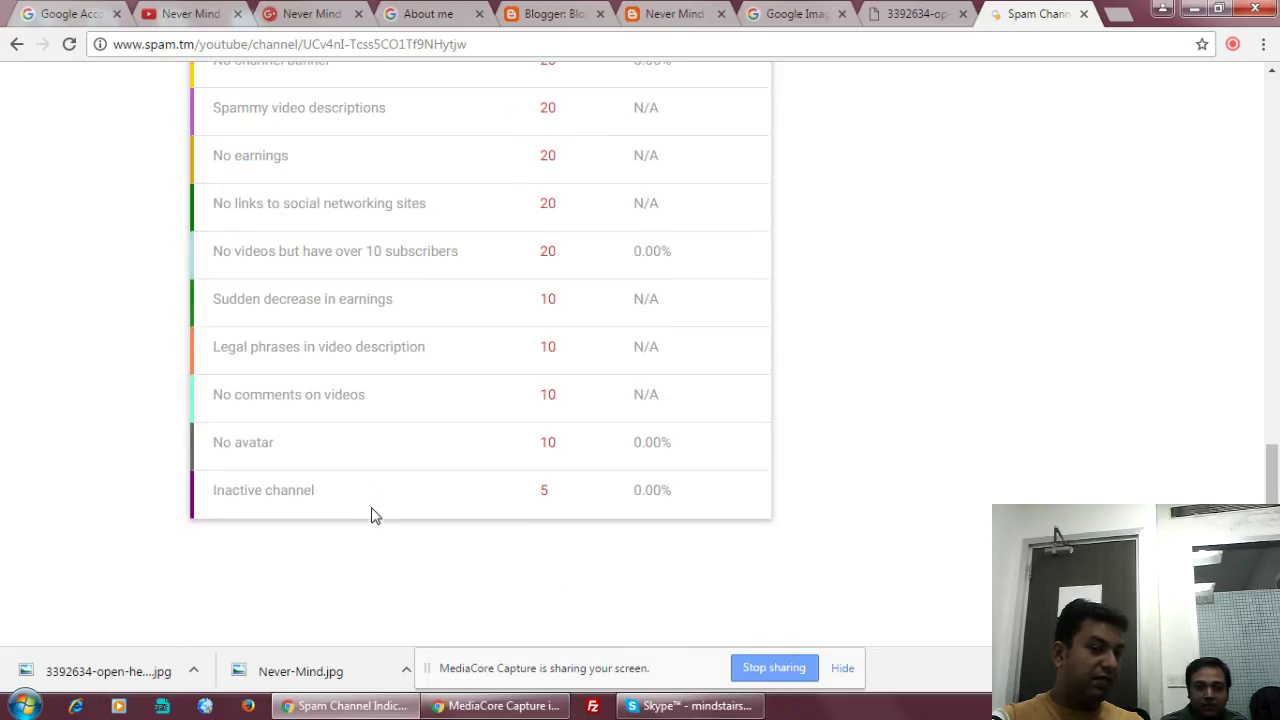
pyautogui.moveTo(310, 250); pyautogui.dragTo(314, 408)
pyautogui.moveTo(214, 443); pyautogui.dragTo(286, 449)
pyautogui.moveTo(256, 494); pyautogui.dragTo(351, 497)
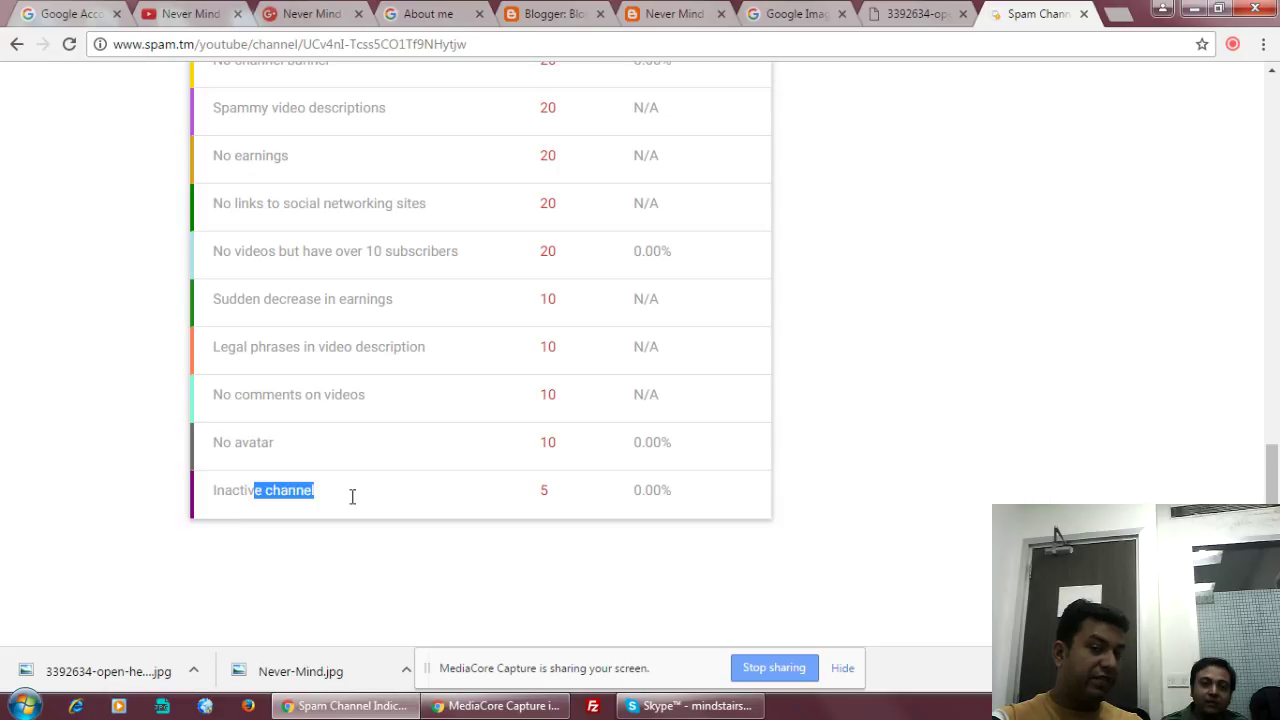
pyautogui.scroll(5, 594, 150)
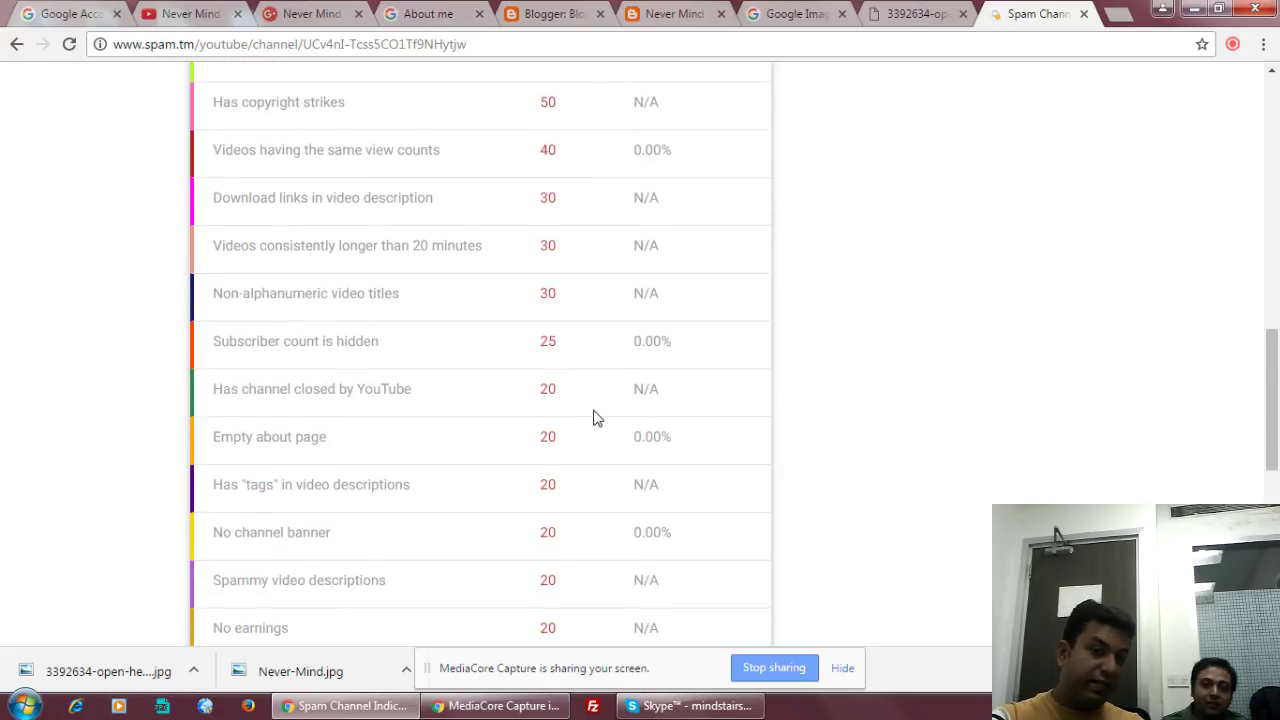
pyautogui.scroll(7, 594, 410)
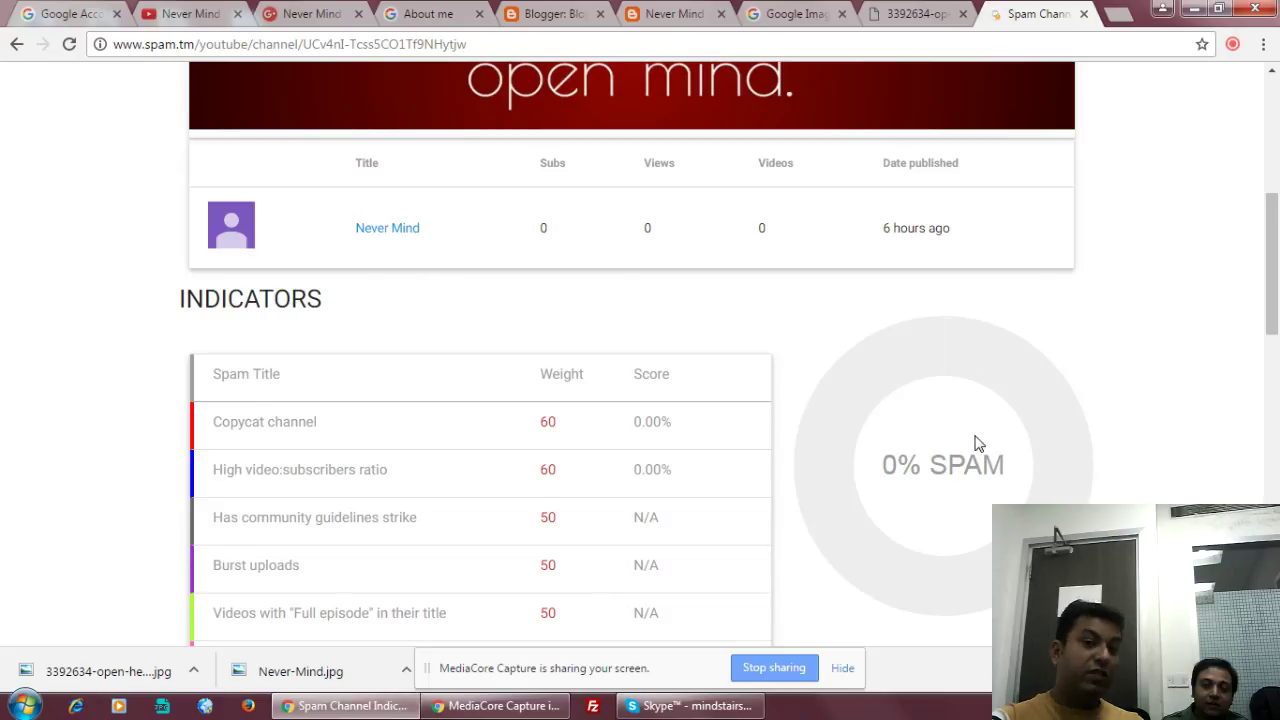
pyautogui.scroll(5, 971, 449)
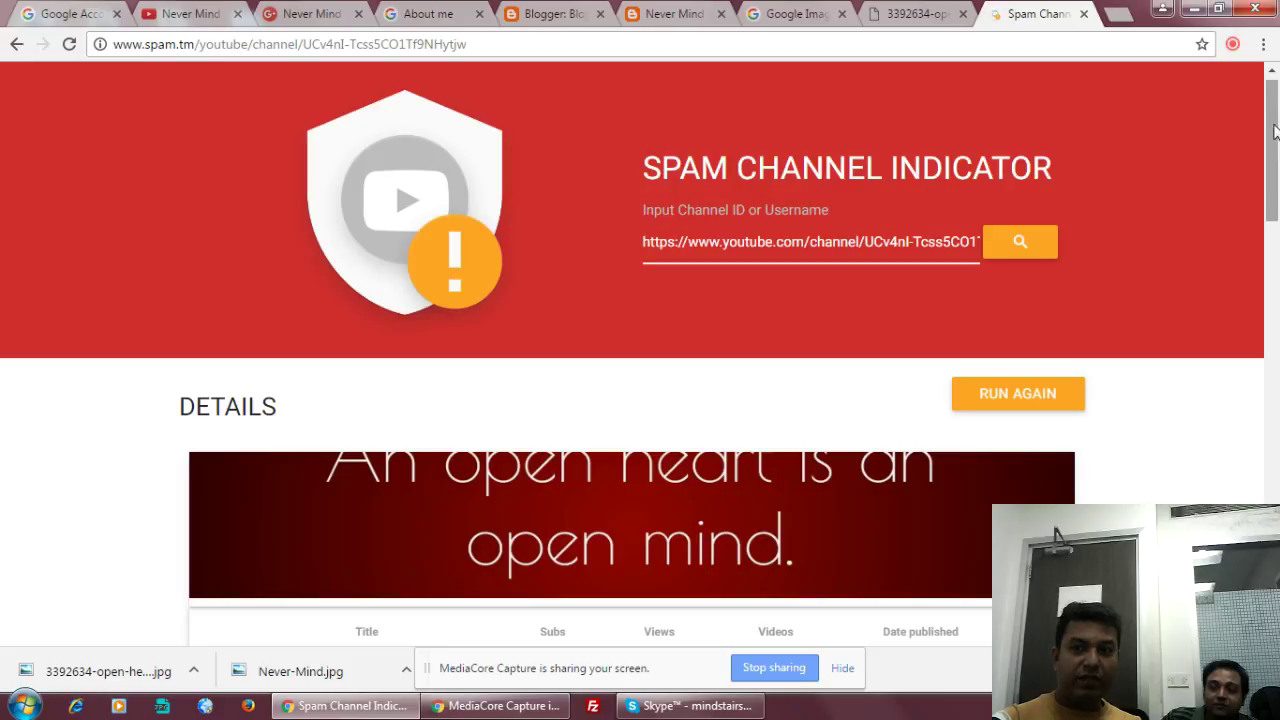
pyautogui.scroll(-3, 1278, 140)
pyautogui.scroll(4, 1005, 166)
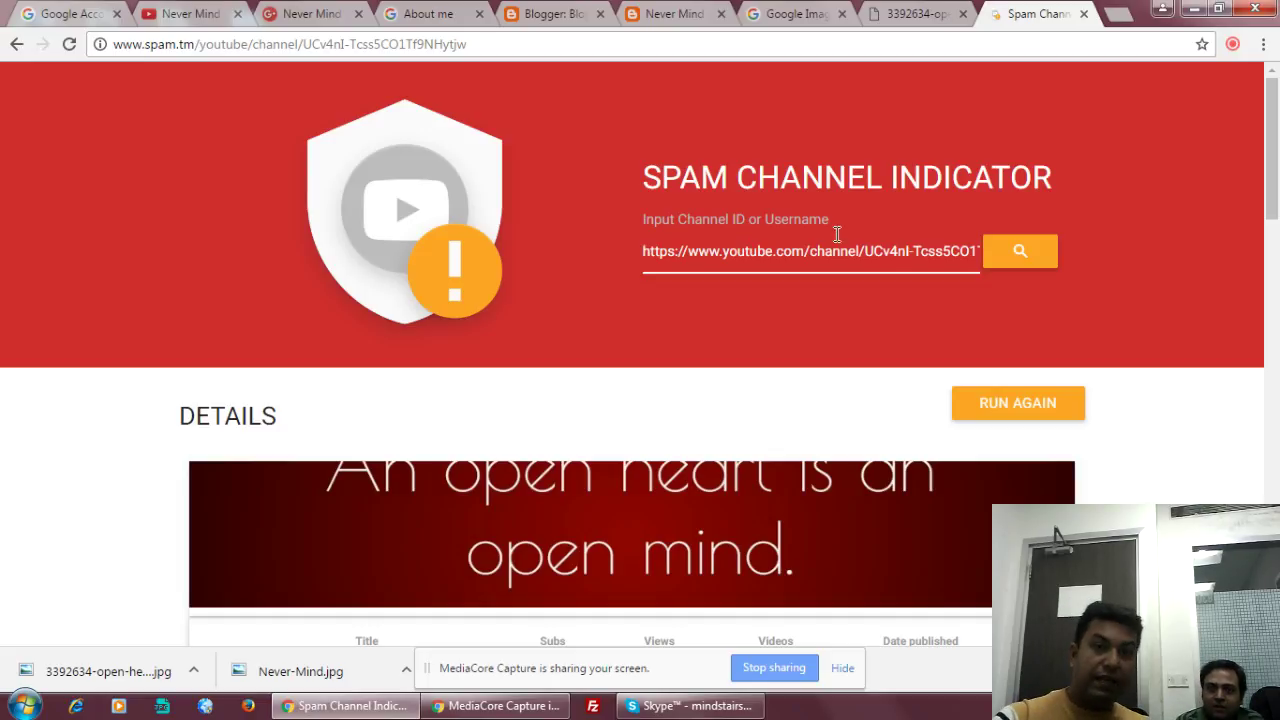
# Open gmail.com in a new tab and go to the inbox.
pyautogui.click(1118, 13)
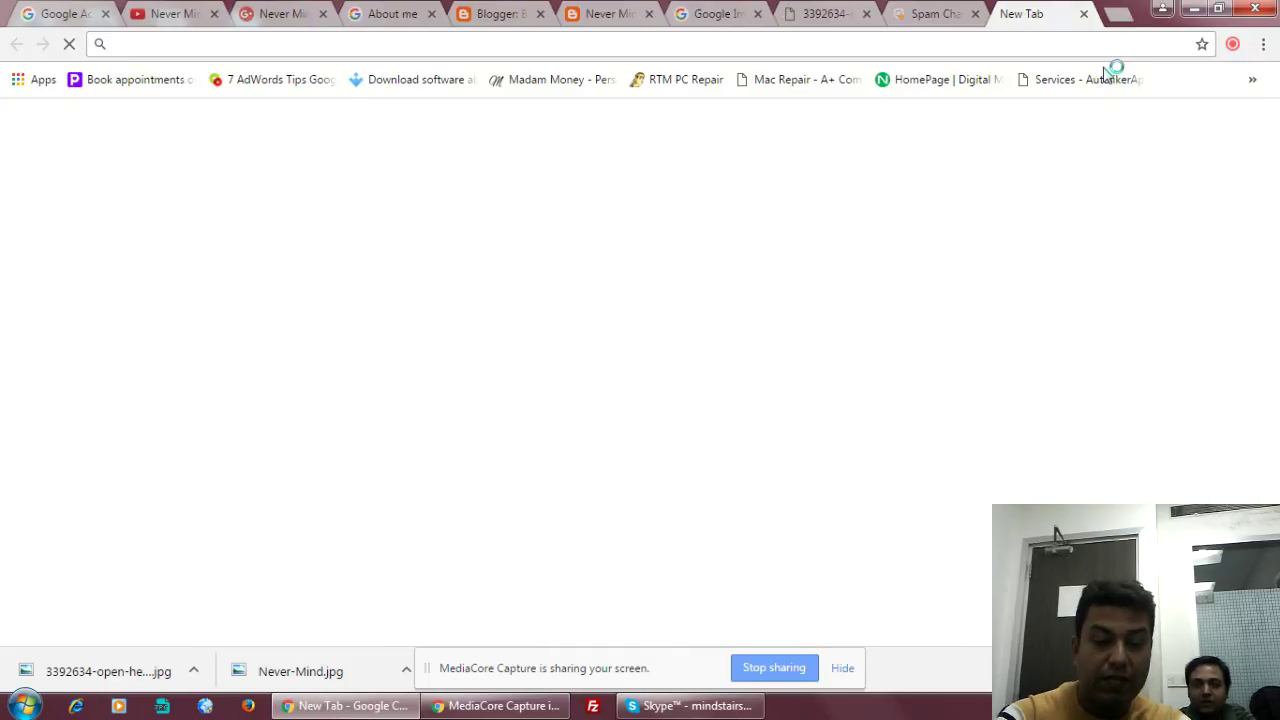
pyautogui.write('gmail.com')
pyautogui.press('Return')
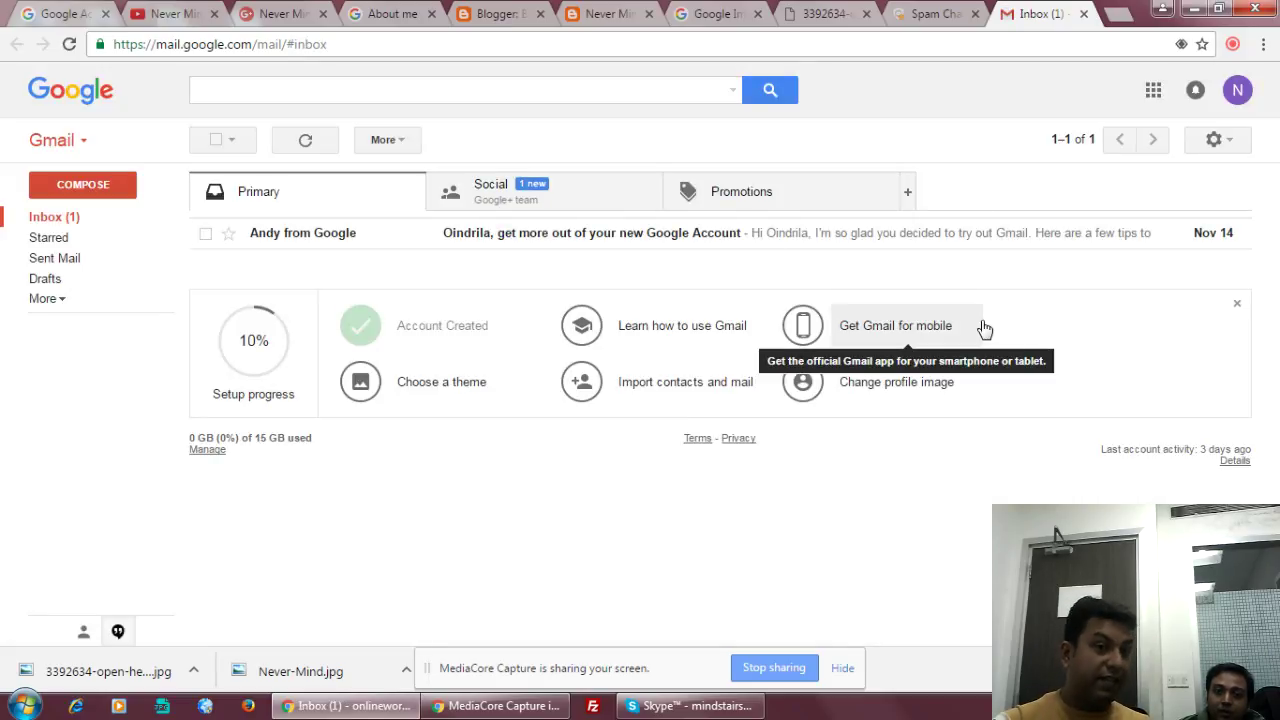
pyautogui.click(40, 226)
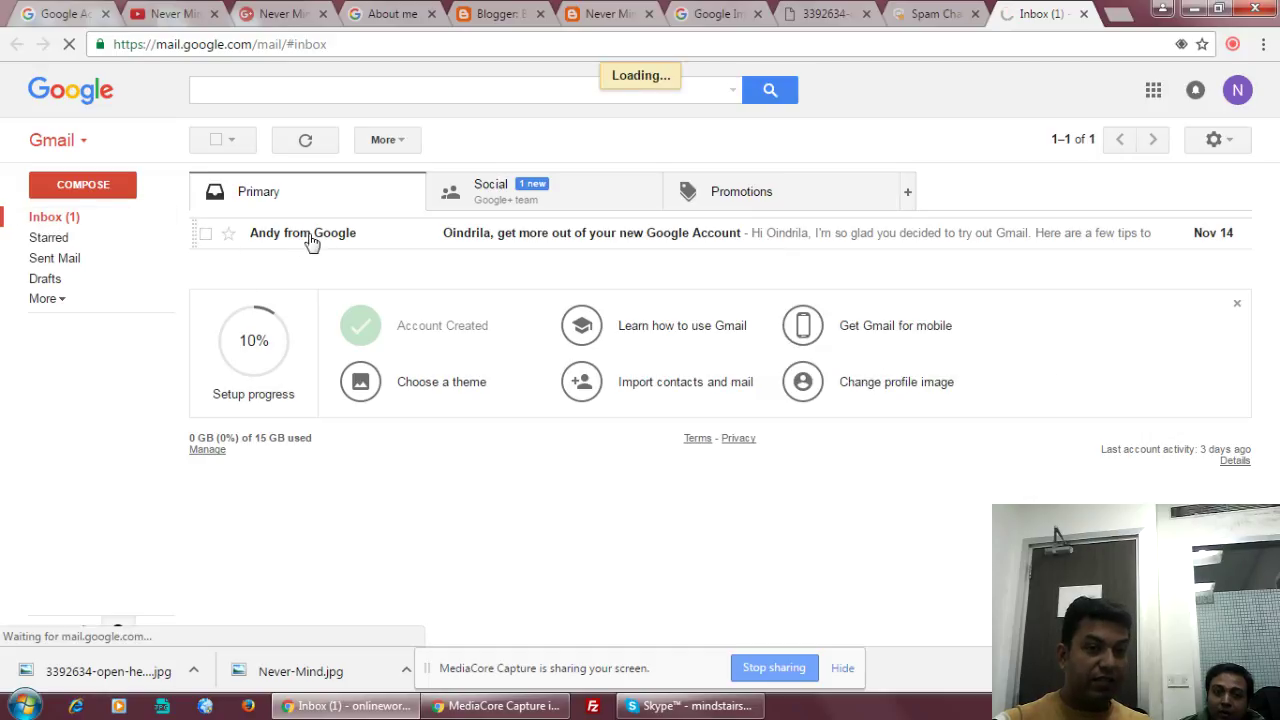
pyautogui.click(205, 236)
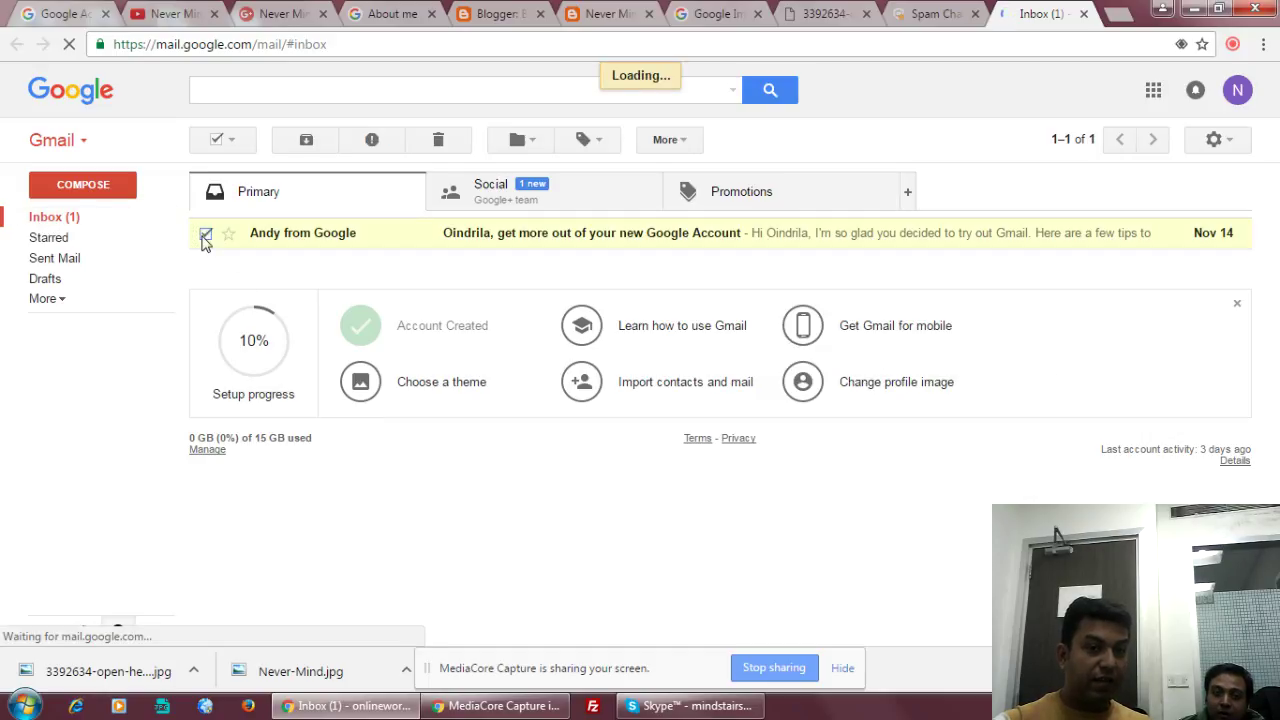
pyautogui.click(590, 140)
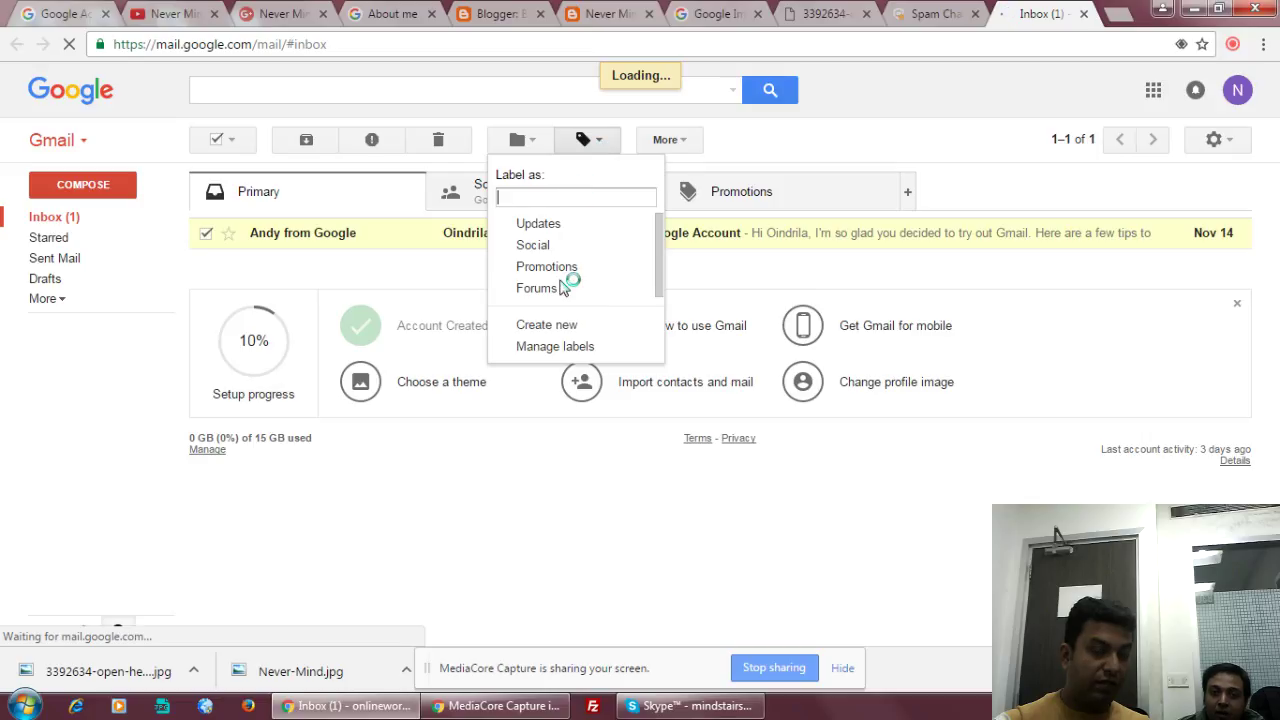
pyautogui.click(560, 326)
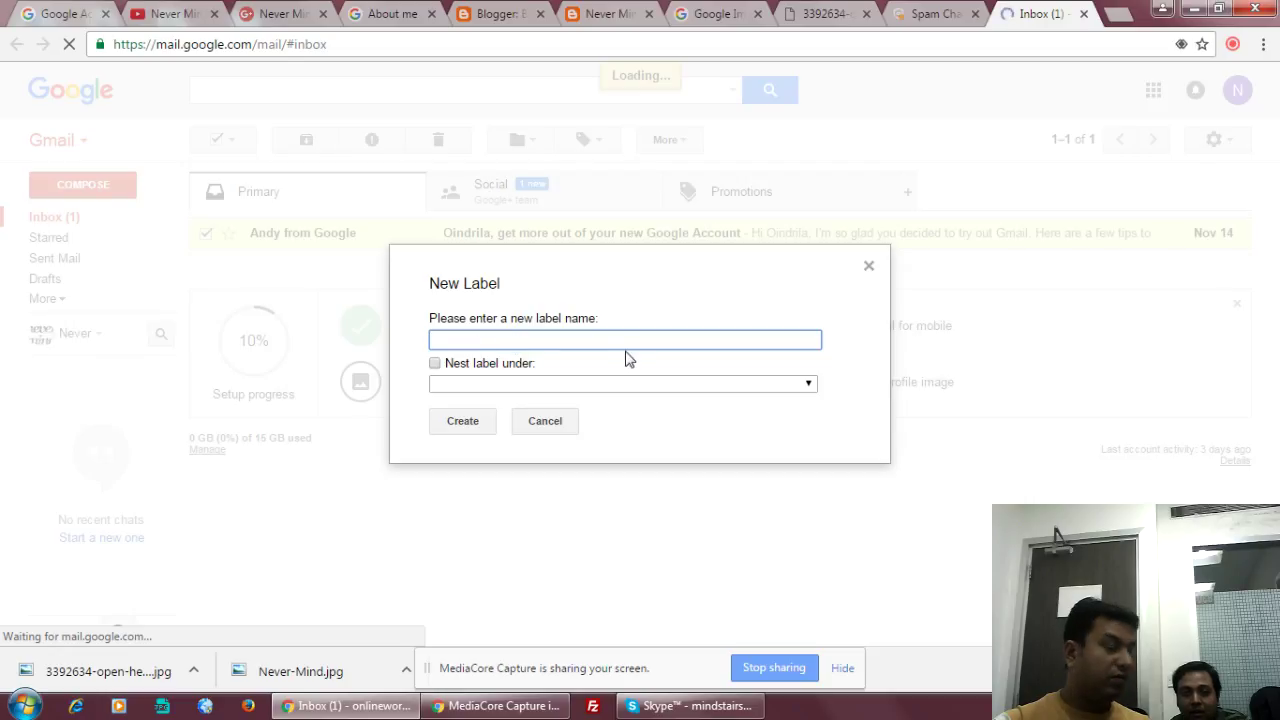
pyautogui.click(562, 424)
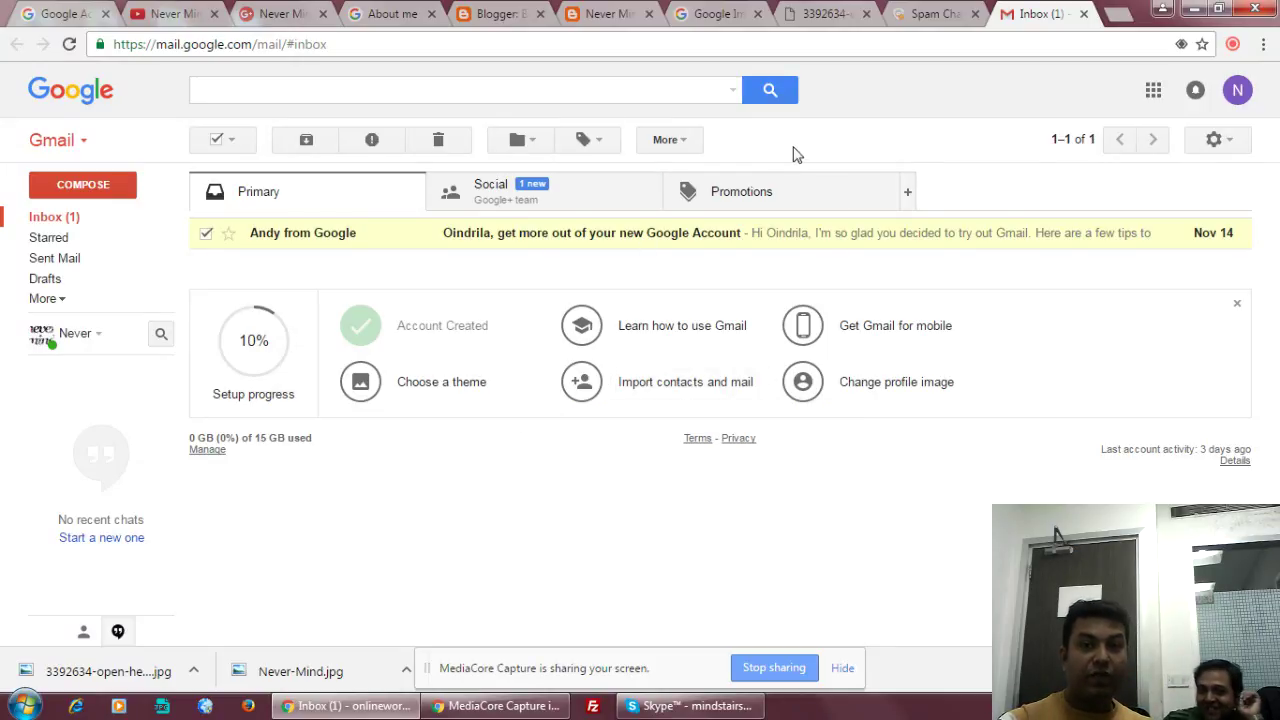
# Go back to the Never Mind YouTube channel and review its banner, blog link and About details.
pyautogui.click(168, 14)
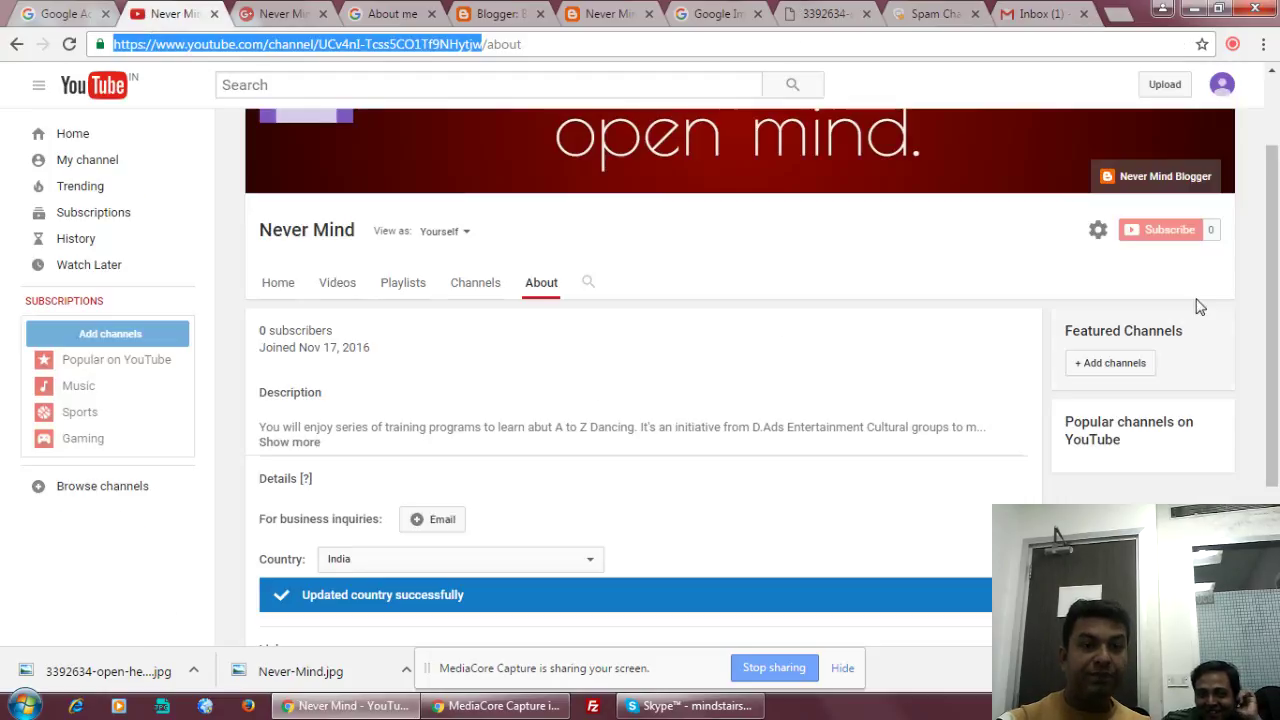
pyautogui.scroll(1, 791, 326)
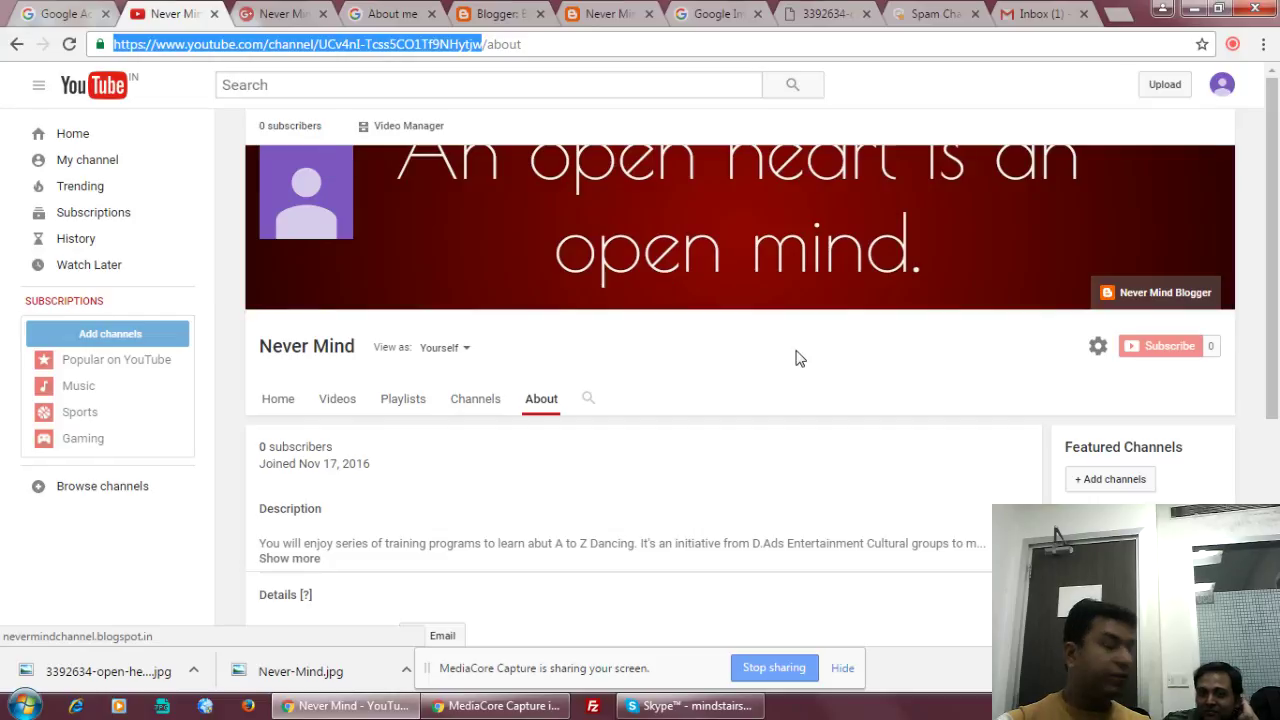
pyautogui.click(745, 385)
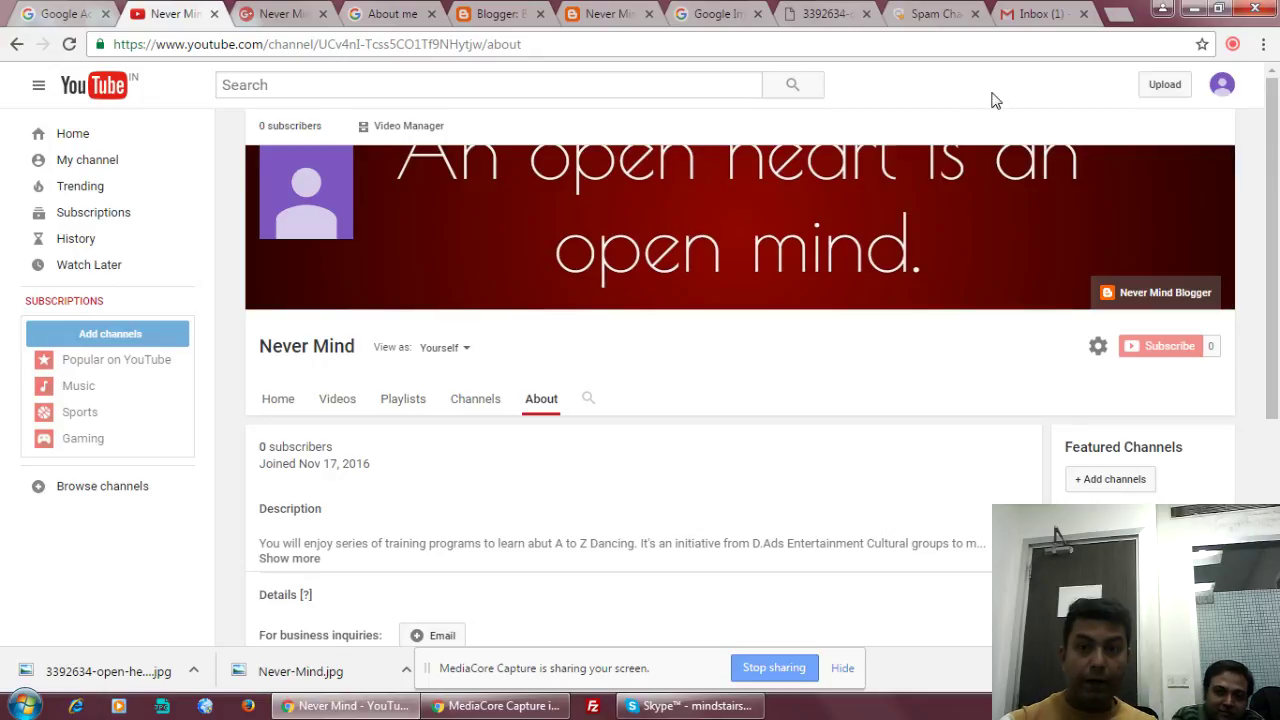
# Replace the open-heart quote result with a Google Images search for dance form.
pyautogui.click(712, 10)
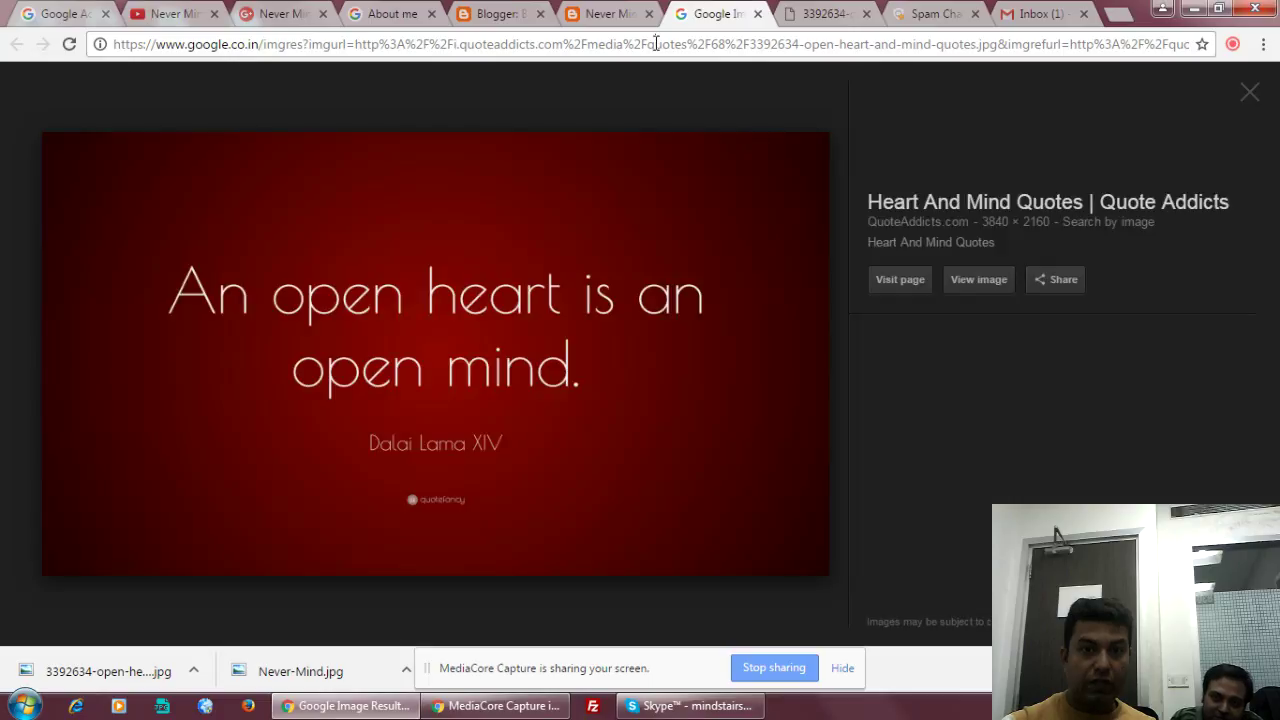
pyautogui.click(655, 46)
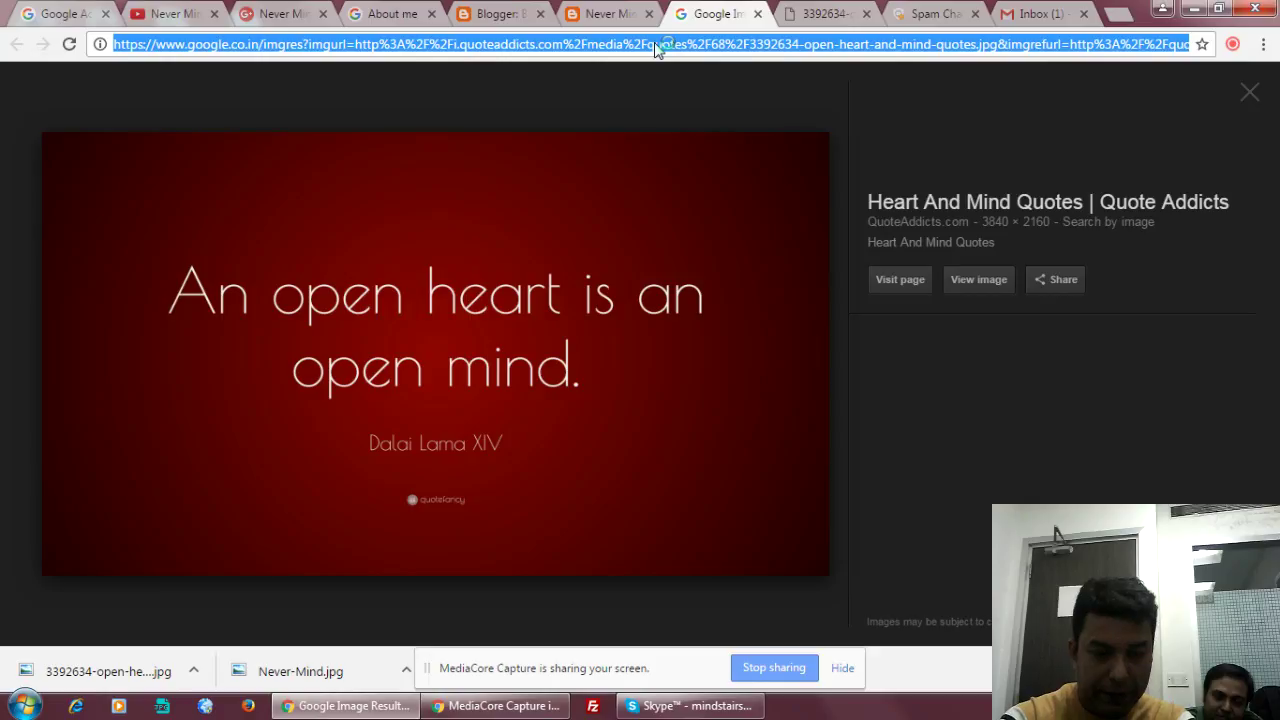
pyautogui.write('dance form')
pyautogui.press('Return')
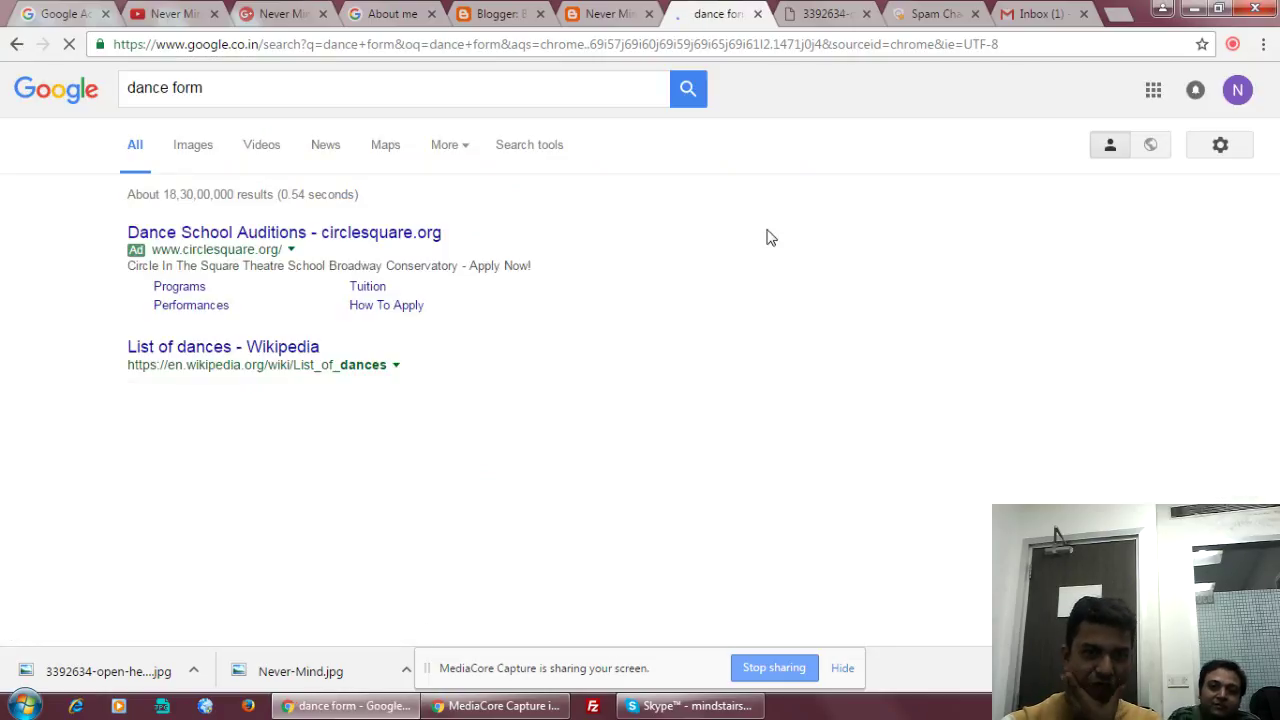
pyautogui.click(201, 148)
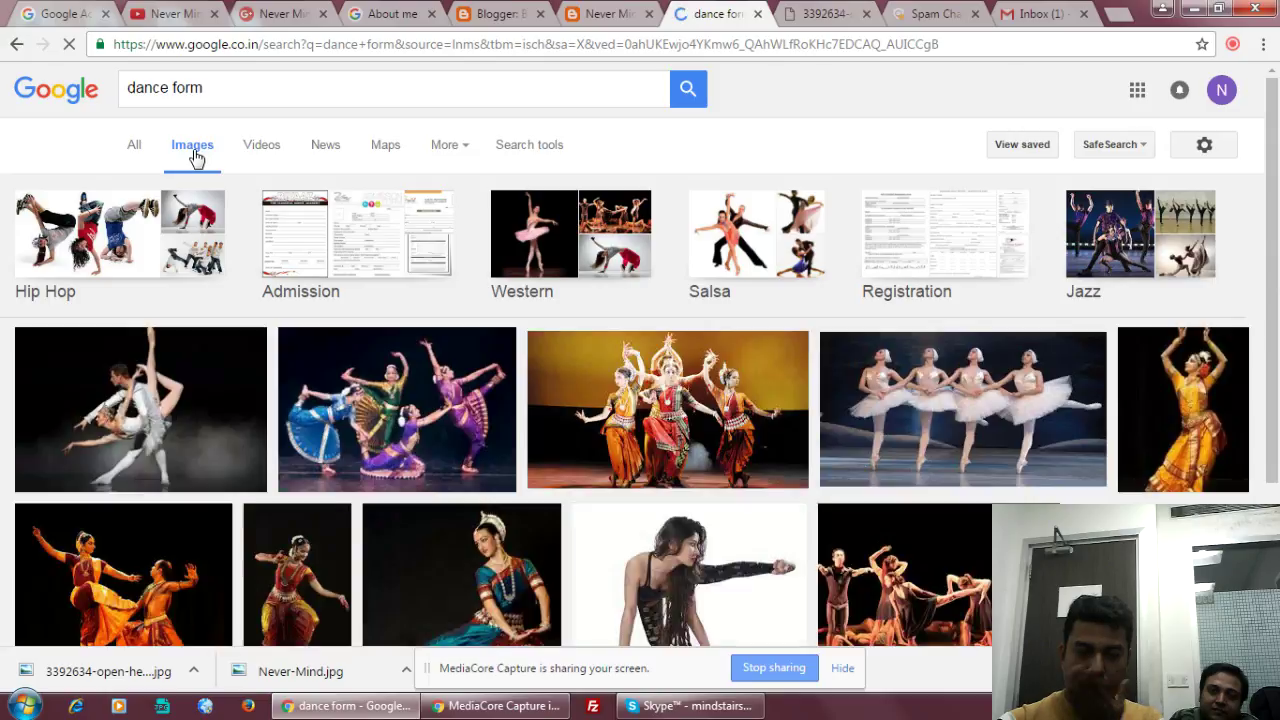
# Browse the image results and open the ballet couple and the blue-and-purple classical group pictures in new tabs.
pyautogui.click(209, 237)
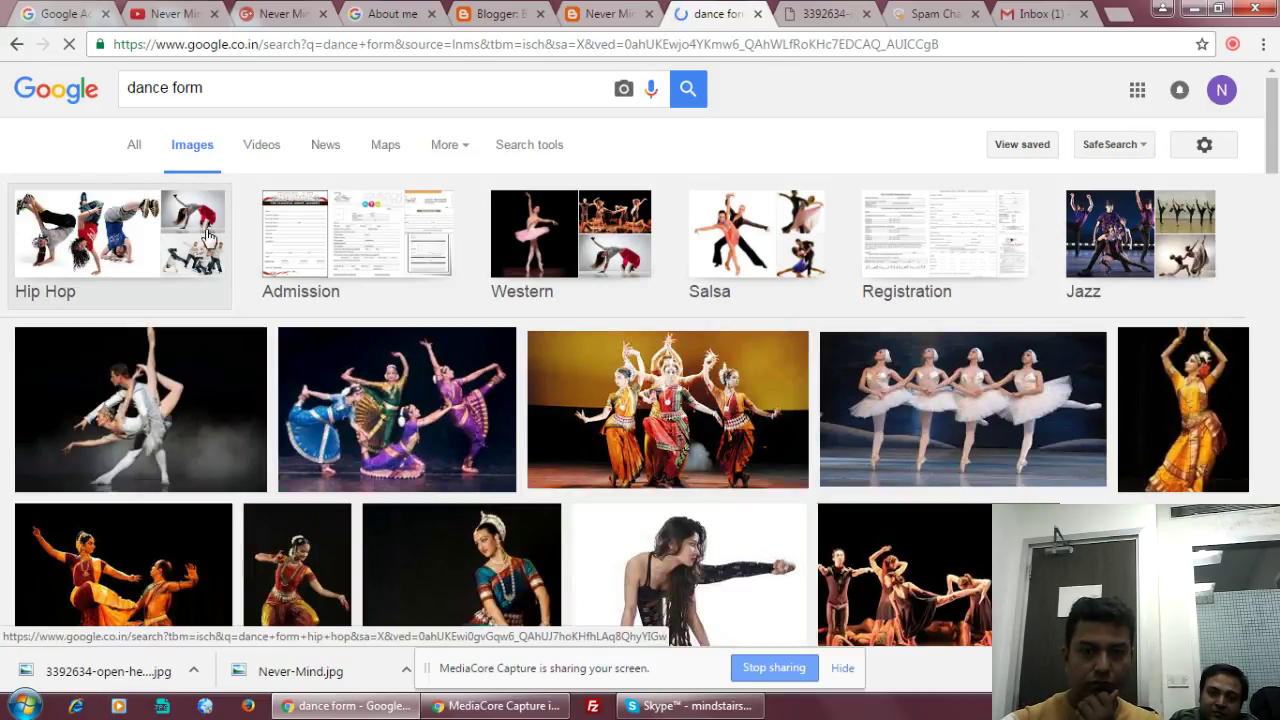
pyautogui.scroll(-2, 207, 236)
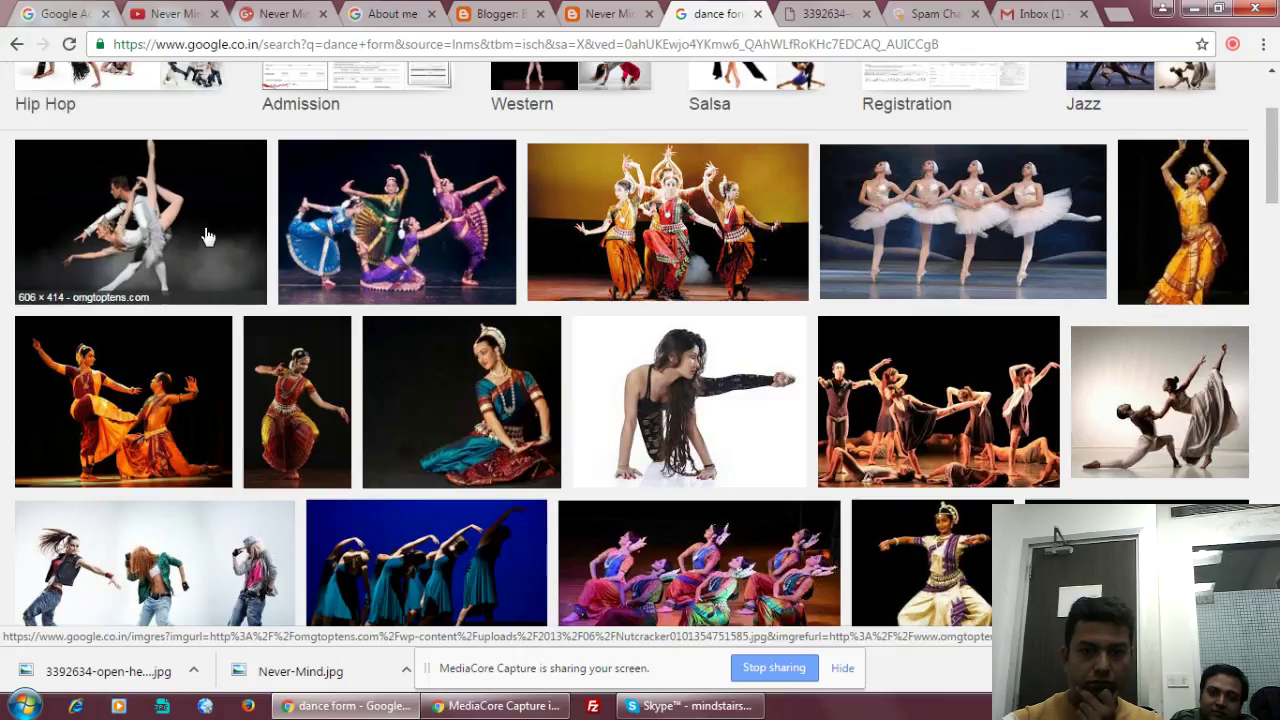
pyautogui.scroll(-3, 207, 236)
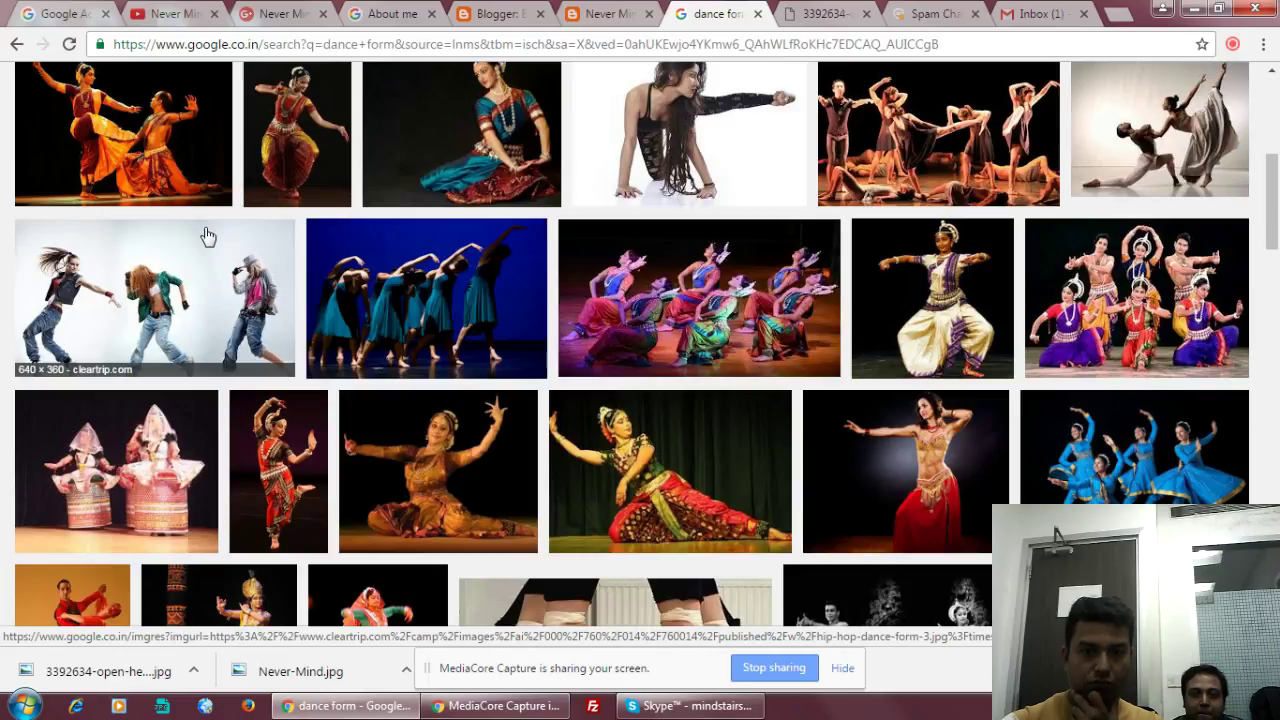
pyautogui.scroll(4, 207, 236)
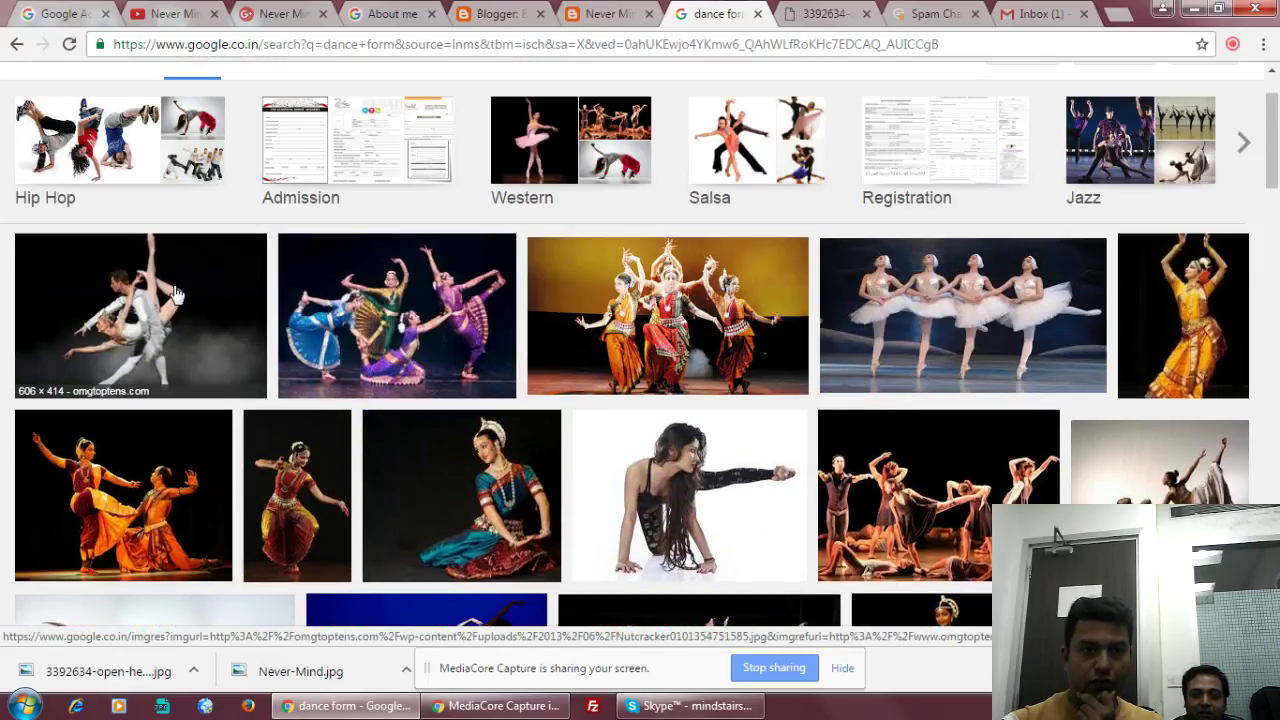
pyautogui.rightClick(175, 292)
pyautogui.click(221, 300)
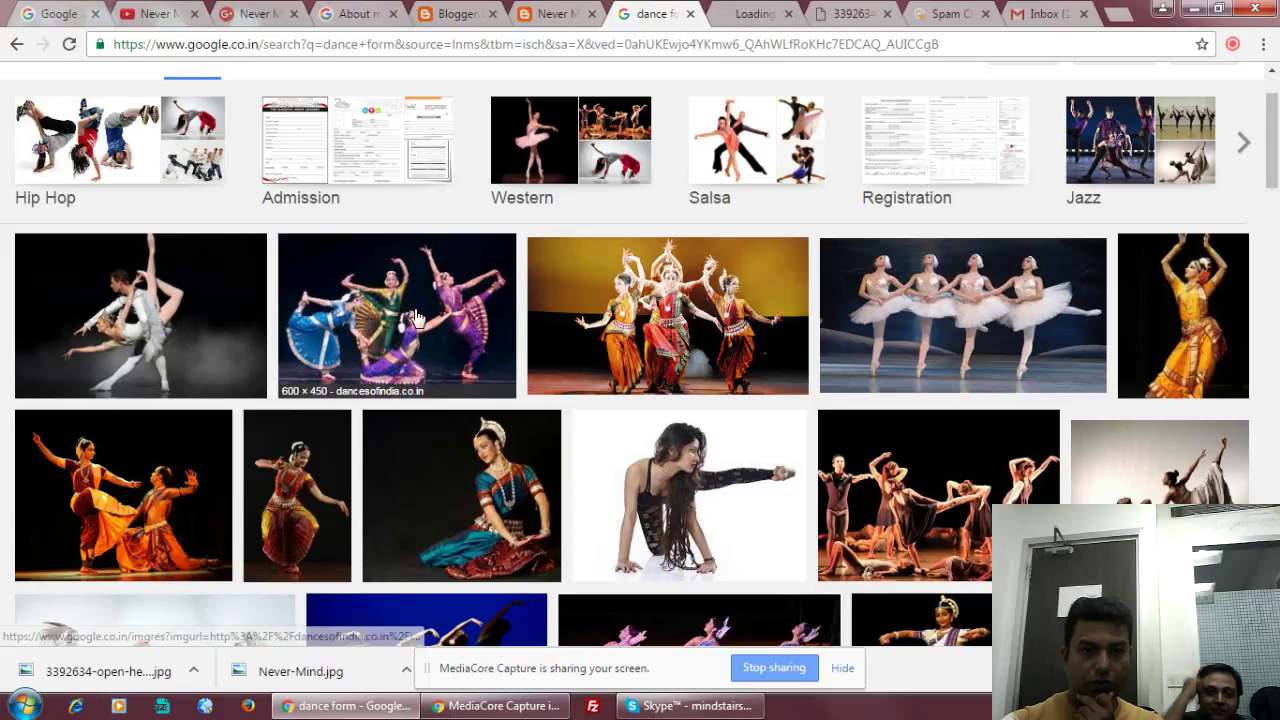
pyautogui.rightClick(430, 313)
pyautogui.click(503, 330)
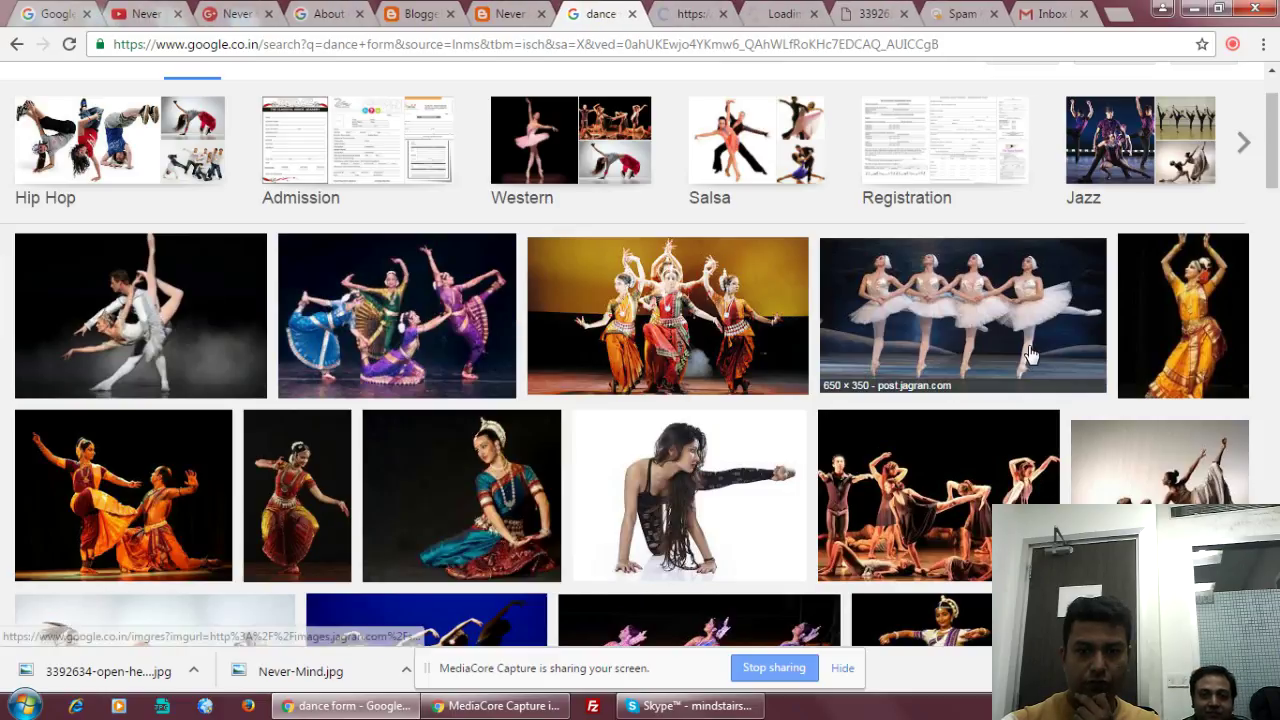
# Open the Hip Hop, Western, Salsa and Jazz dance form categories in new tabs.
pyautogui.scroll(1, 653, 242)
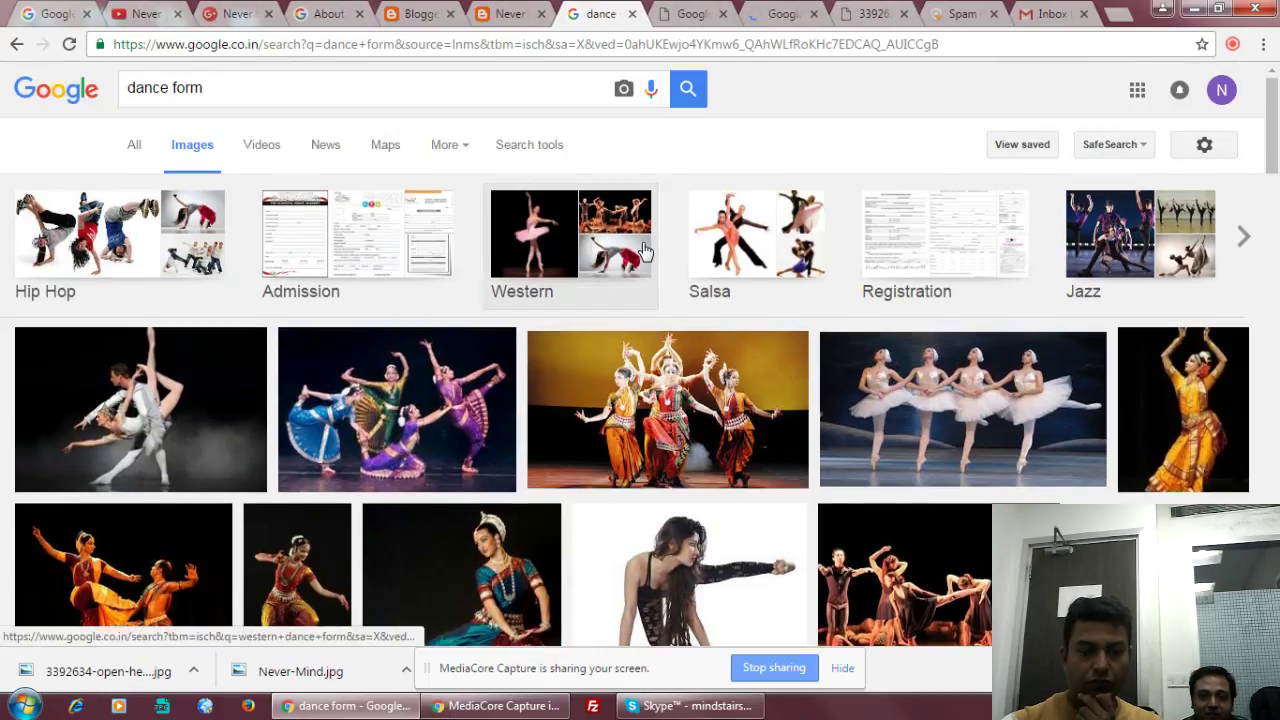
pyautogui.rightClick(155, 257)
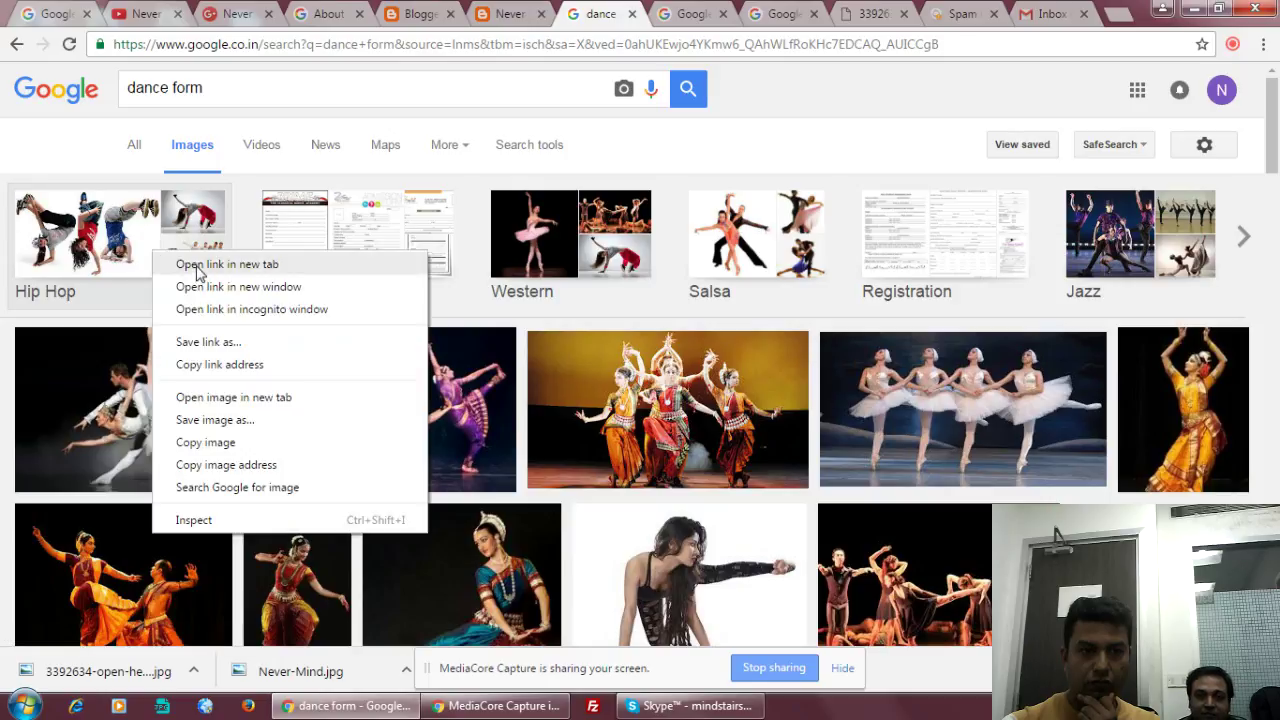
pyautogui.click(202, 264)
pyautogui.rightClick(585, 268)
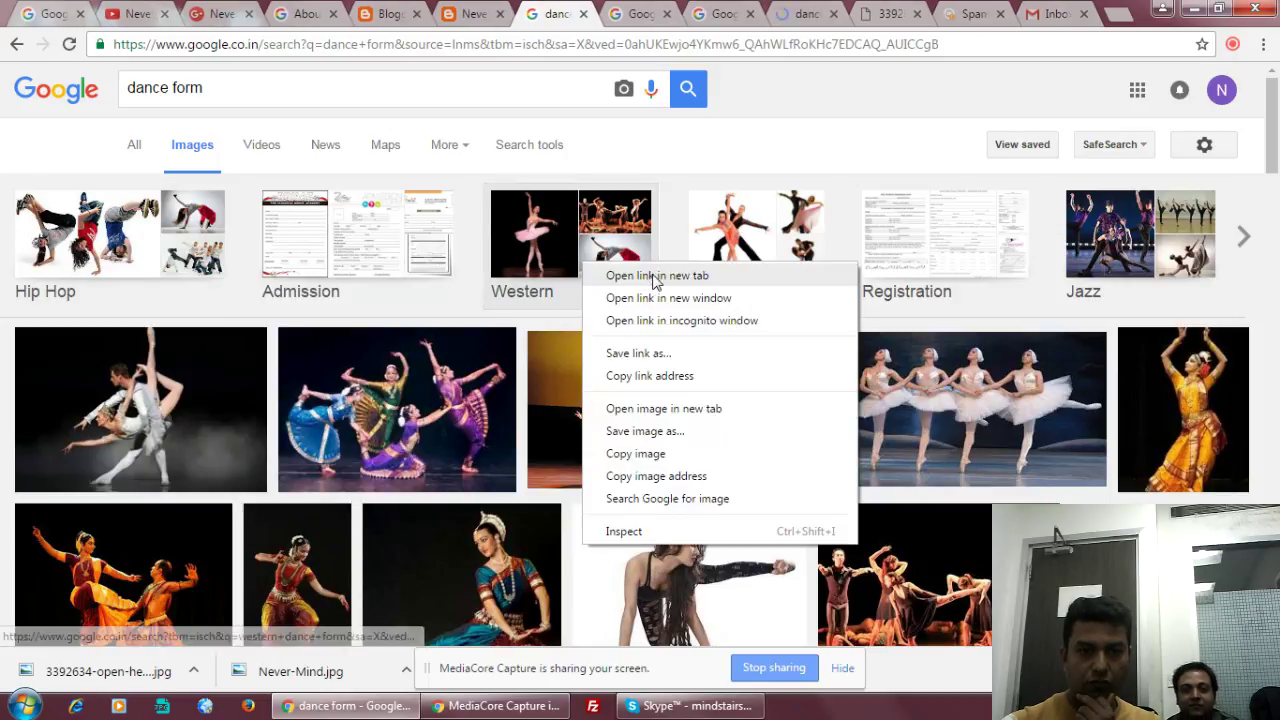
pyautogui.click(620, 271)
pyautogui.rightClick(790, 256)
pyautogui.click(843, 266)
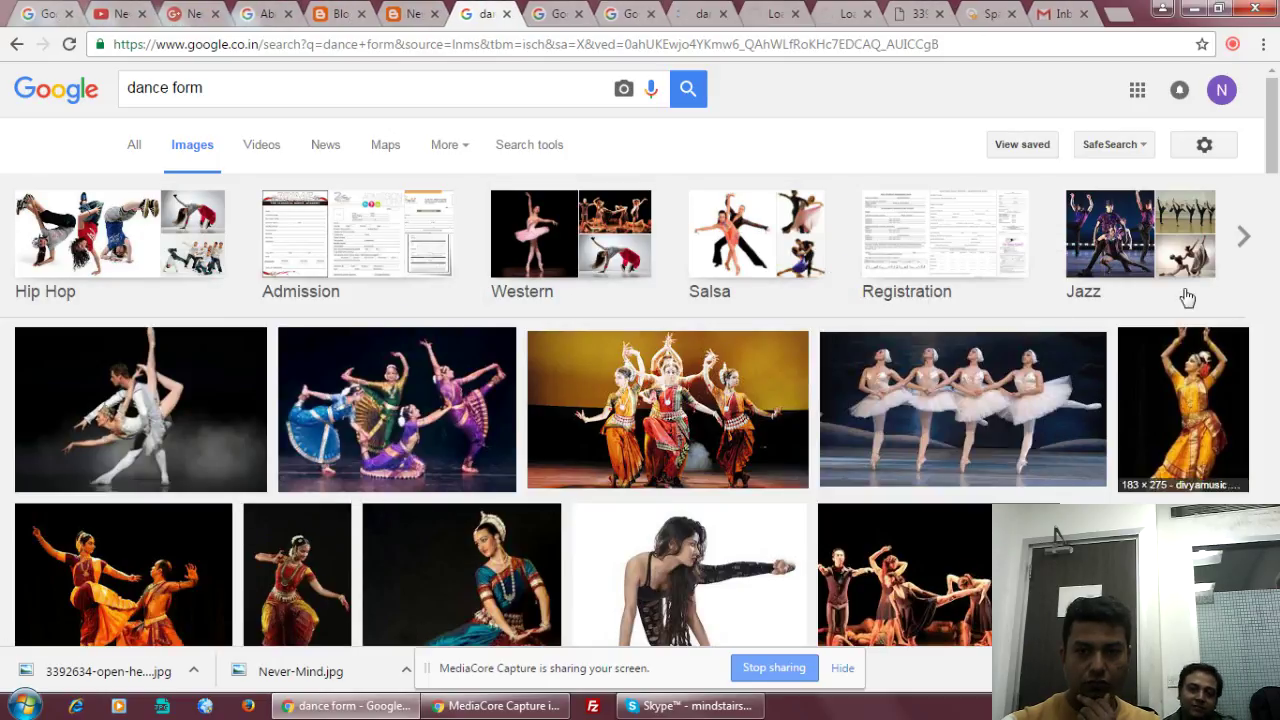
pyautogui.rightClick(1150, 228)
pyautogui.click(1160, 240)
pyautogui.click(1244, 237)
# Find the delhidancecompany.com picture of the couple in black further down the results and open it in a new tab.
pyautogui.moveTo(1272, 158); pyautogui.dragTo(1272, 317)
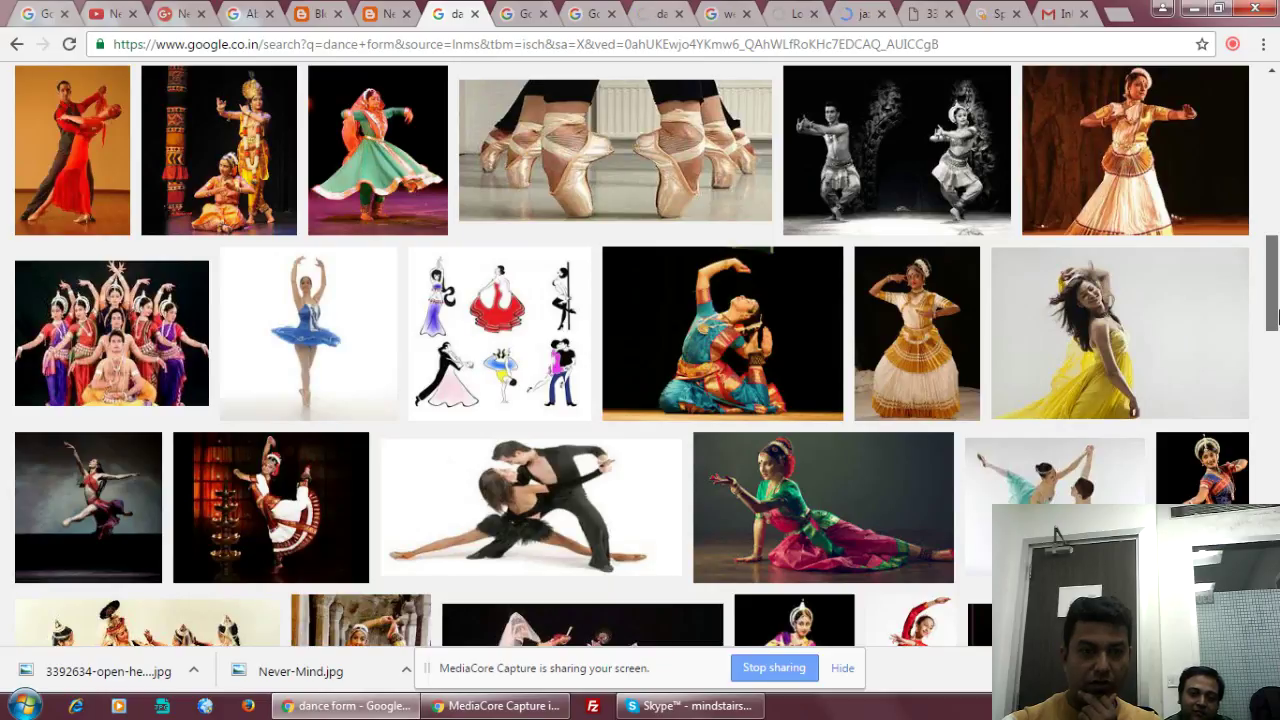
pyautogui.moveTo(1272, 317); pyautogui.dragTo(1272, 395)
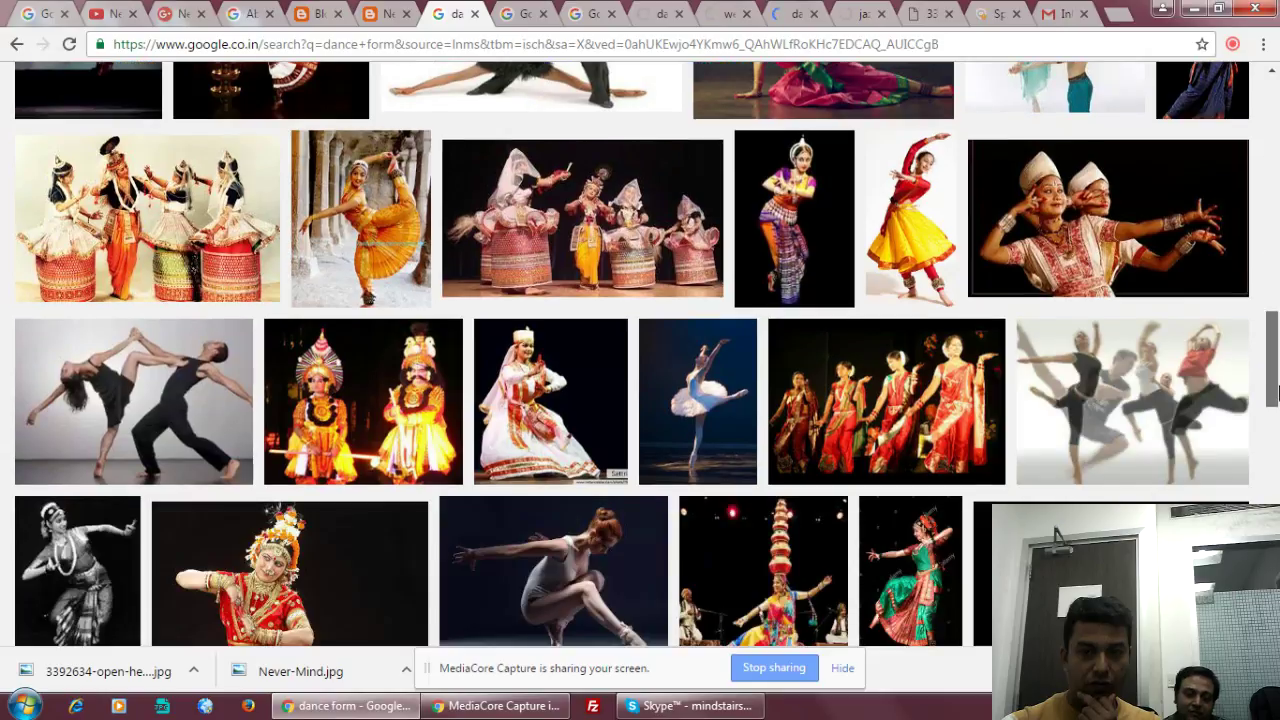
pyautogui.rightClick(140, 402)
pyautogui.click(214, 412)
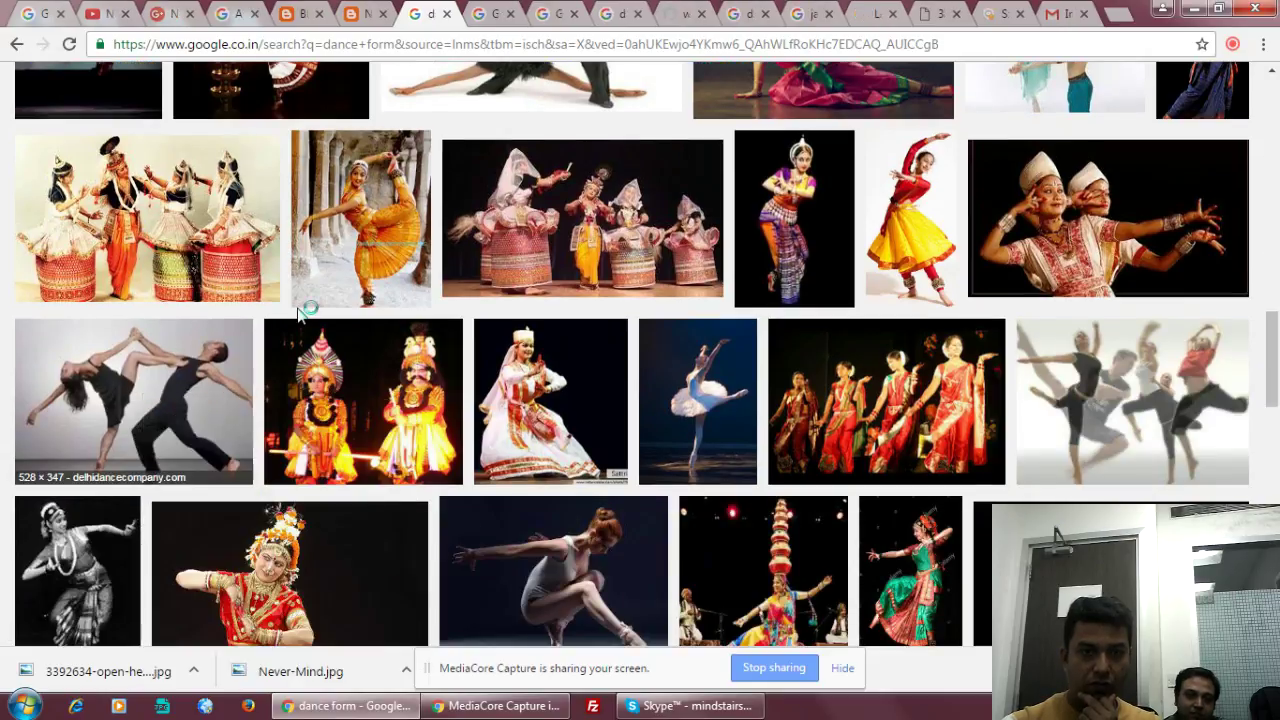
# Show the Nutcracker ballet couple image on its own and start saving it as a file.
pyautogui.hotkey('ctrl', 'Tab')
pyautogui.click(978, 280)
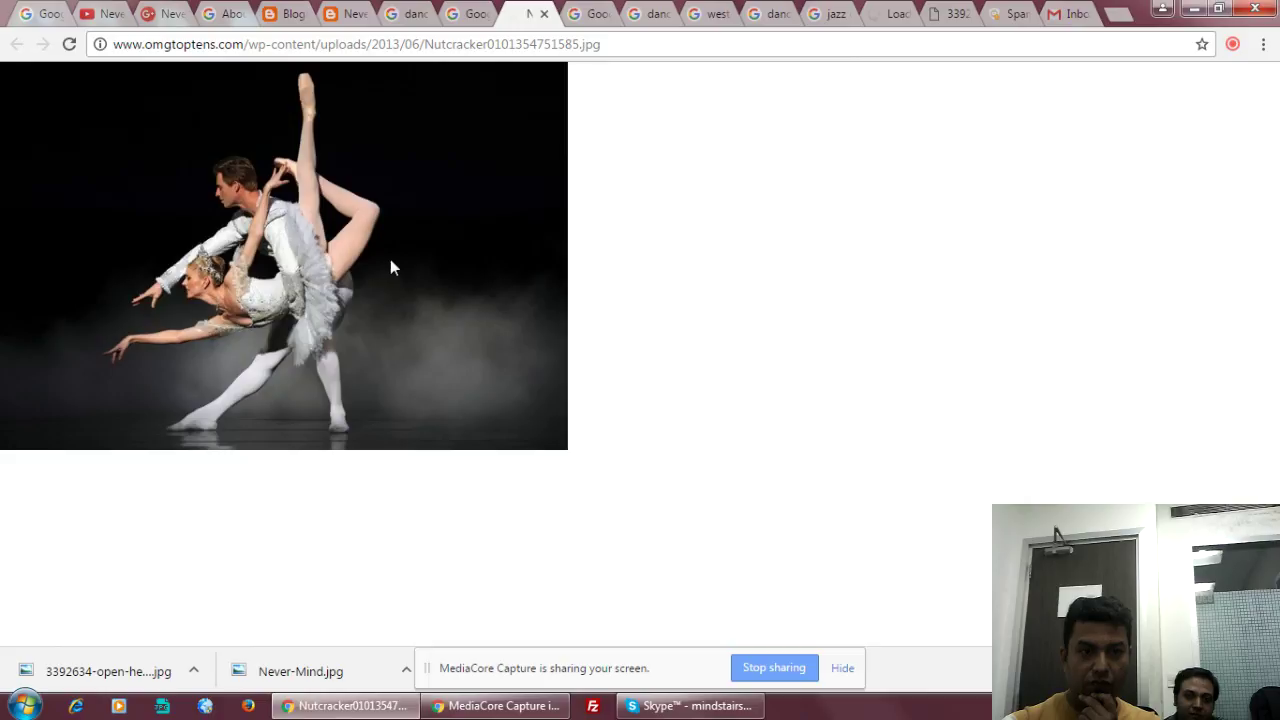
pyautogui.rightClick(390, 266)
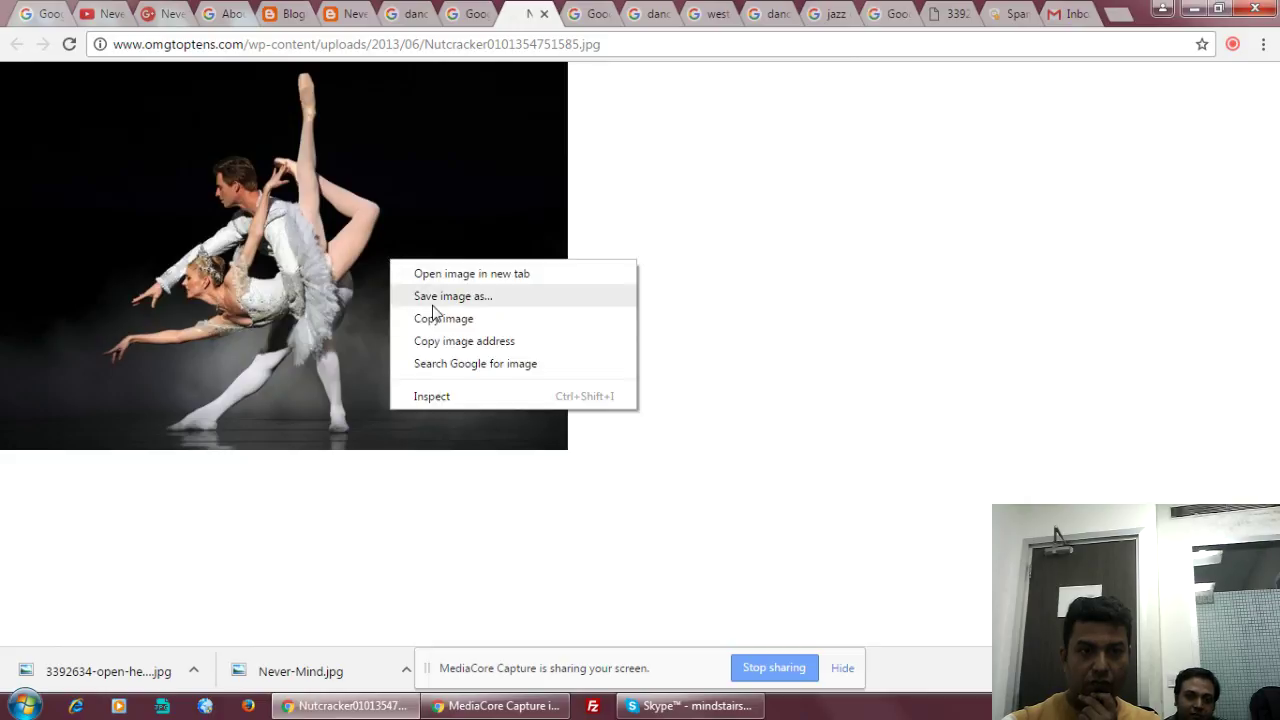
pyautogui.click(445, 297)
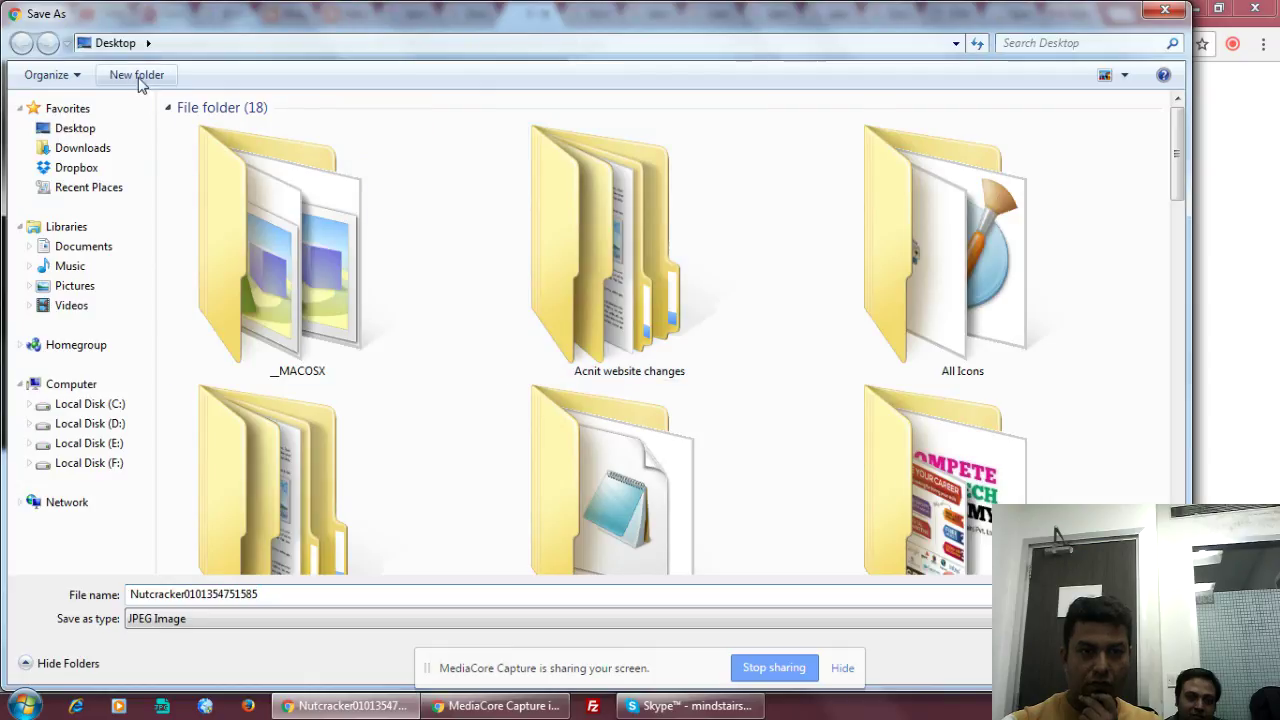
# Create a folder named dance form on the Desktop and open it as the save location.
pyautogui.hotkey('ctrl', 'shift', 'n')
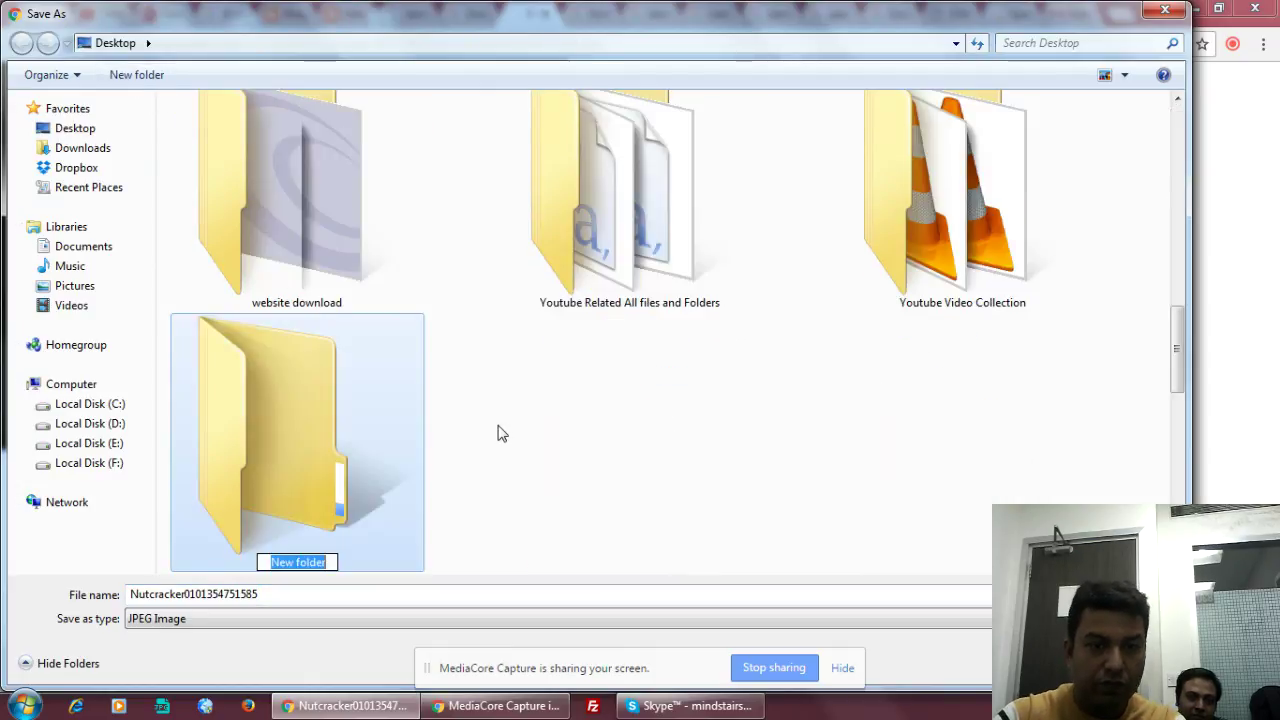
pyautogui.write('dance form')
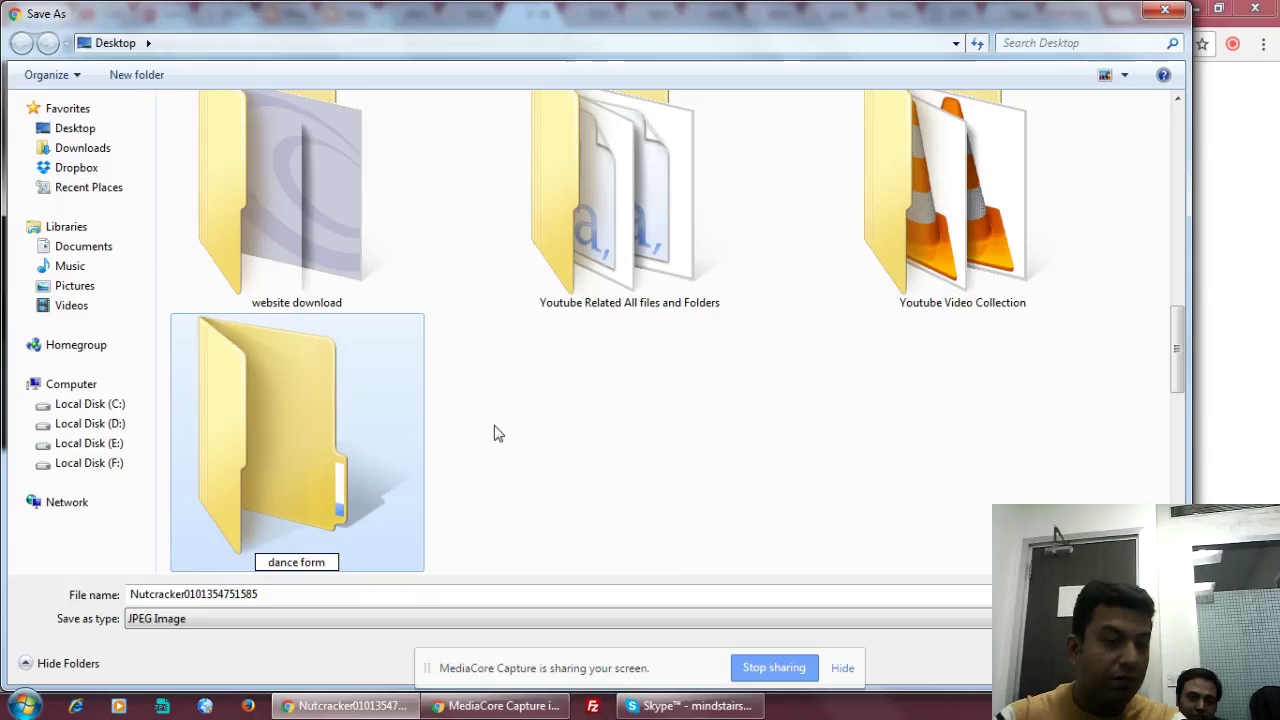
pyautogui.doubleClick(305, 450)
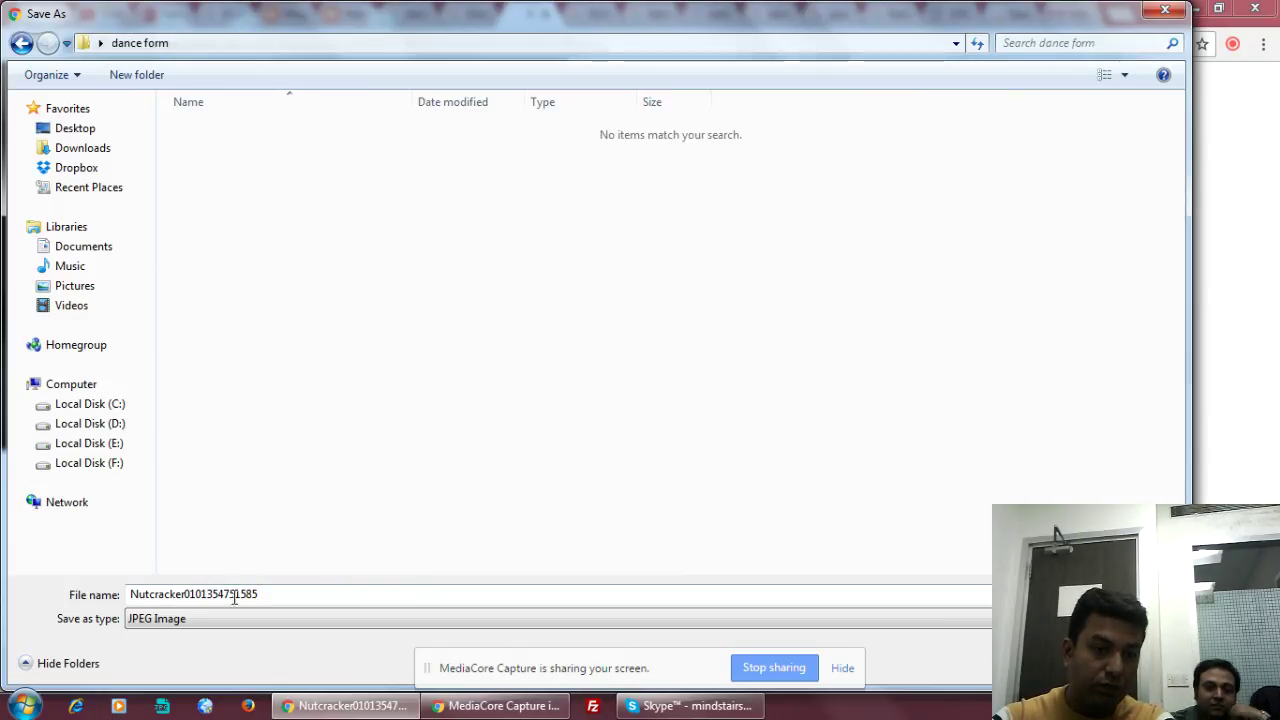
# Save the ballet couple image as western dance form in the dance form folder and close its image and result tabs.
pyautogui.doubleClick(264, 594)
pyautogui.write('w')
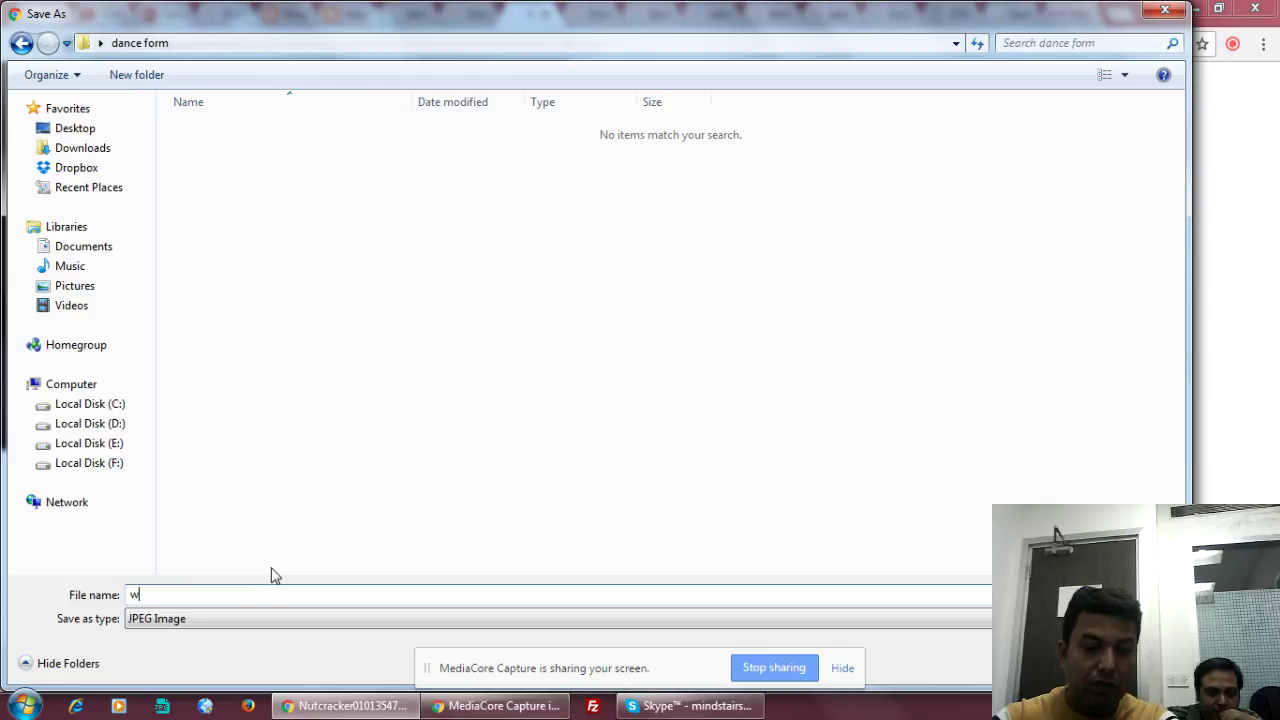
pyautogui.write('estern dance form')
pyautogui.press('Return')
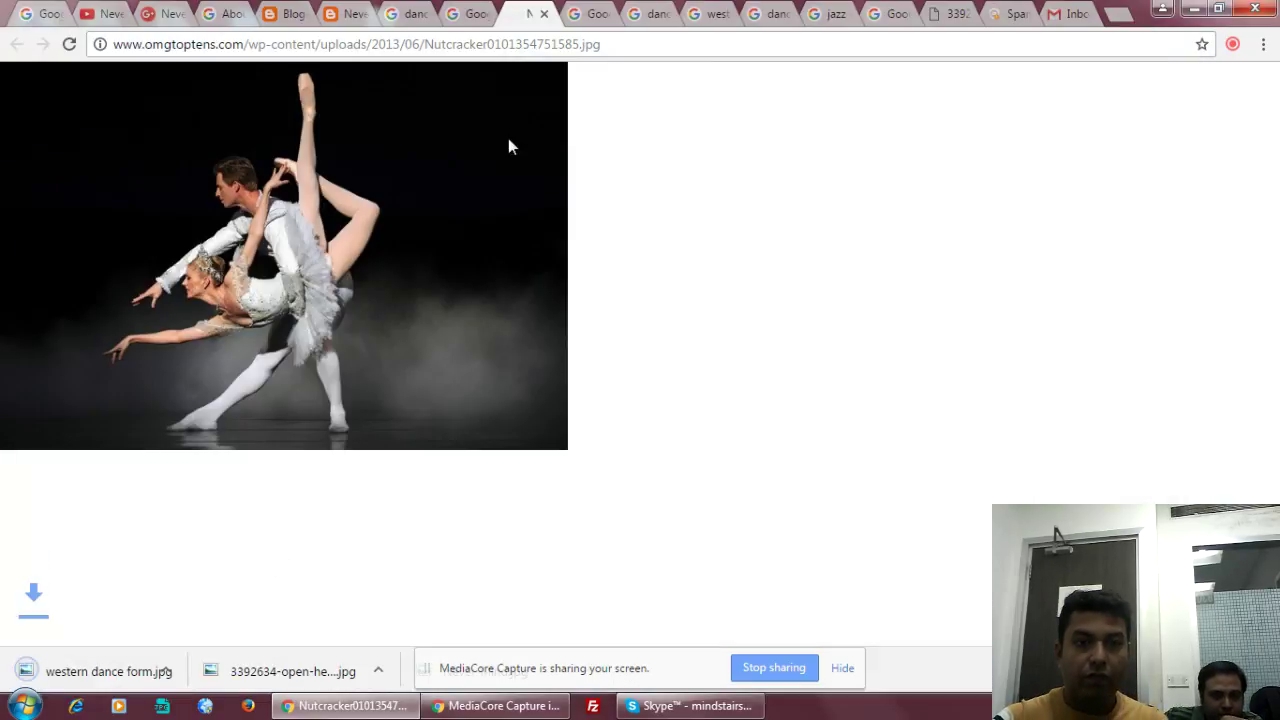
pyautogui.click(543, 13)
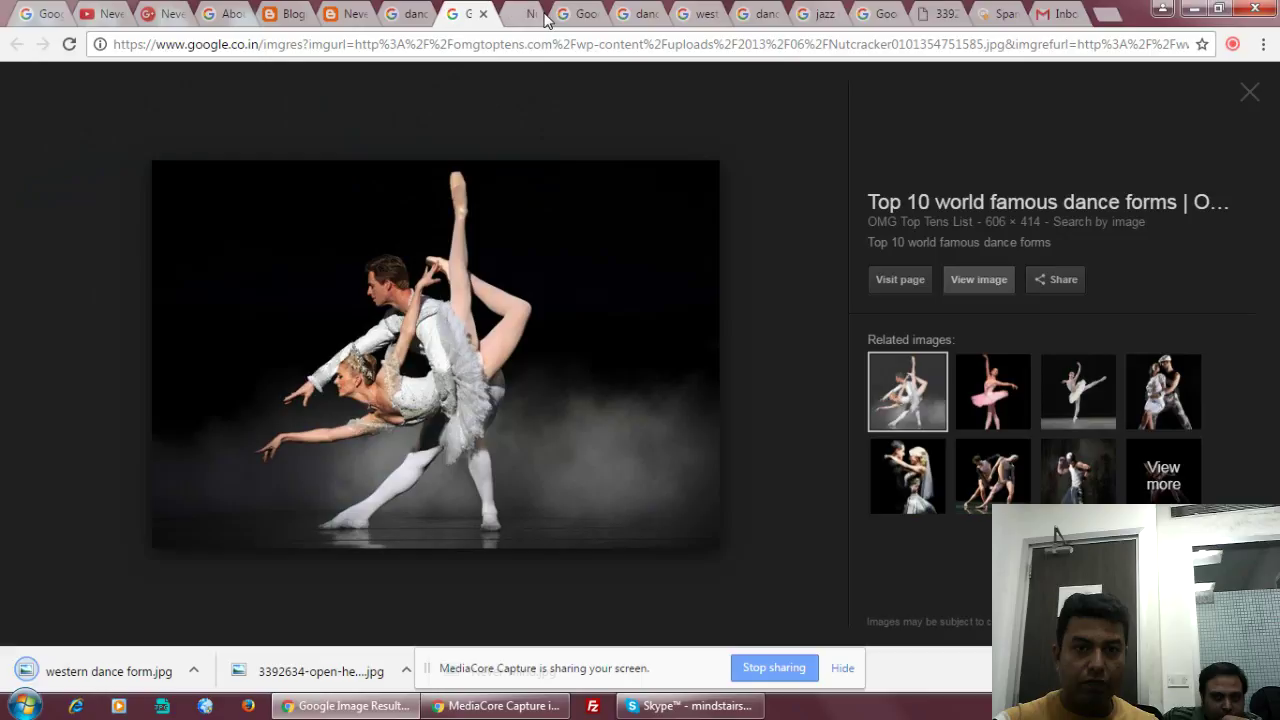
pyautogui.click(483, 14)
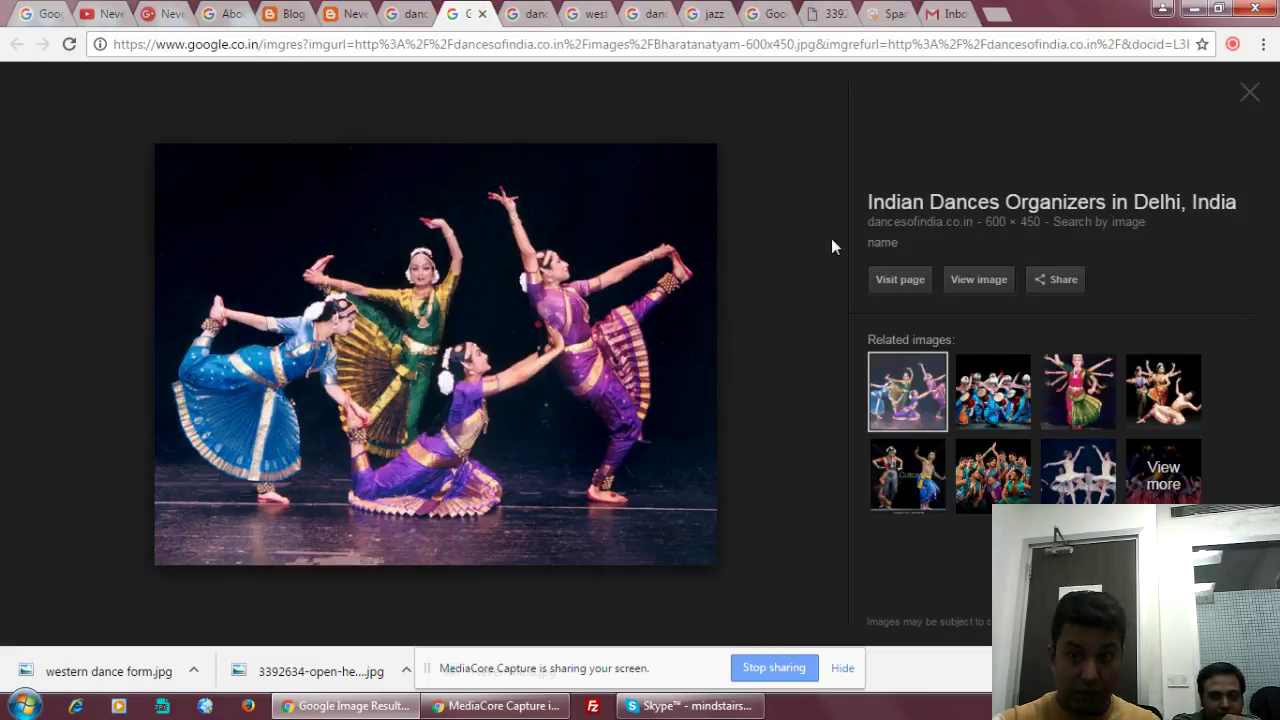
# Show the dancesofindia.co.in picture of four classical dancers on its own and close its result page.
pyautogui.click(980, 280)
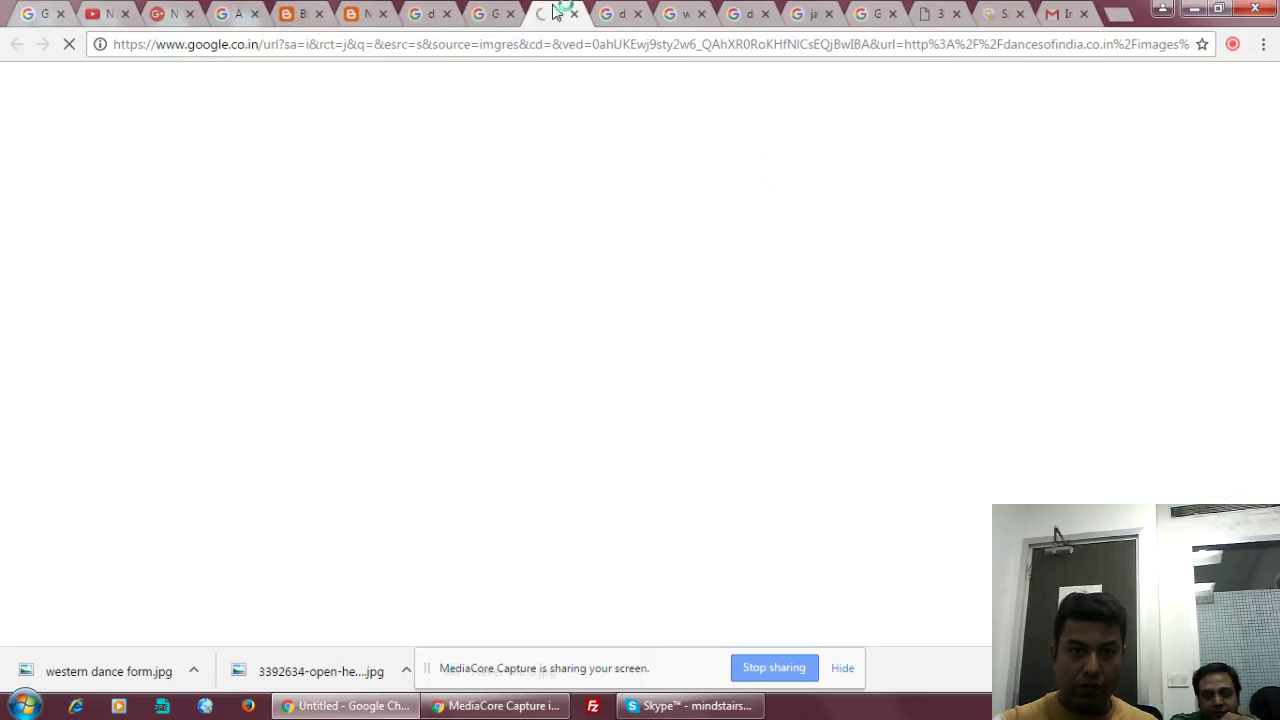
pyautogui.click(500, 12)
pyautogui.click(510, 13)
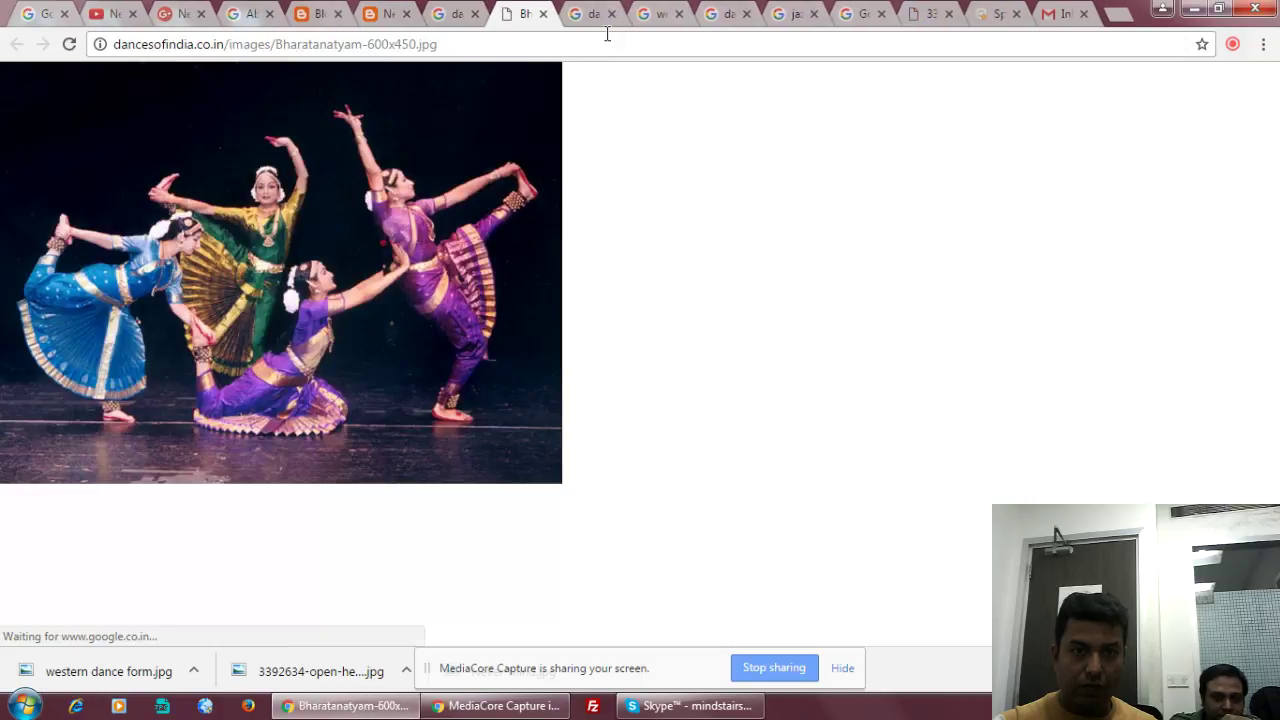
# Save the classical dancers image as Bharatanatyam in the dance form folder and close its tab.
pyautogui.rightClick(399, 263)
pyautogui.click(470, 297)
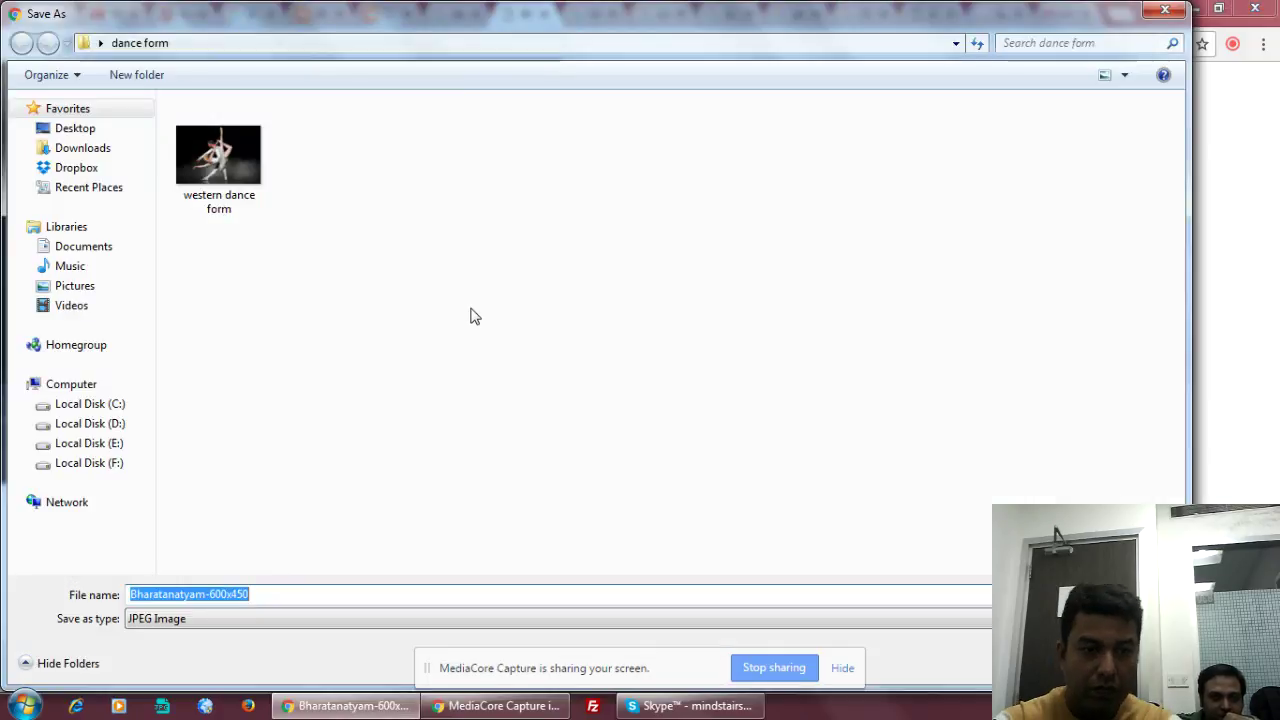
pyautogui.click(200, 594)
pyautogui.moveTo(206, 594); pyautogui.dragTo(303, 594)
pyautogui.press('BackSpace')
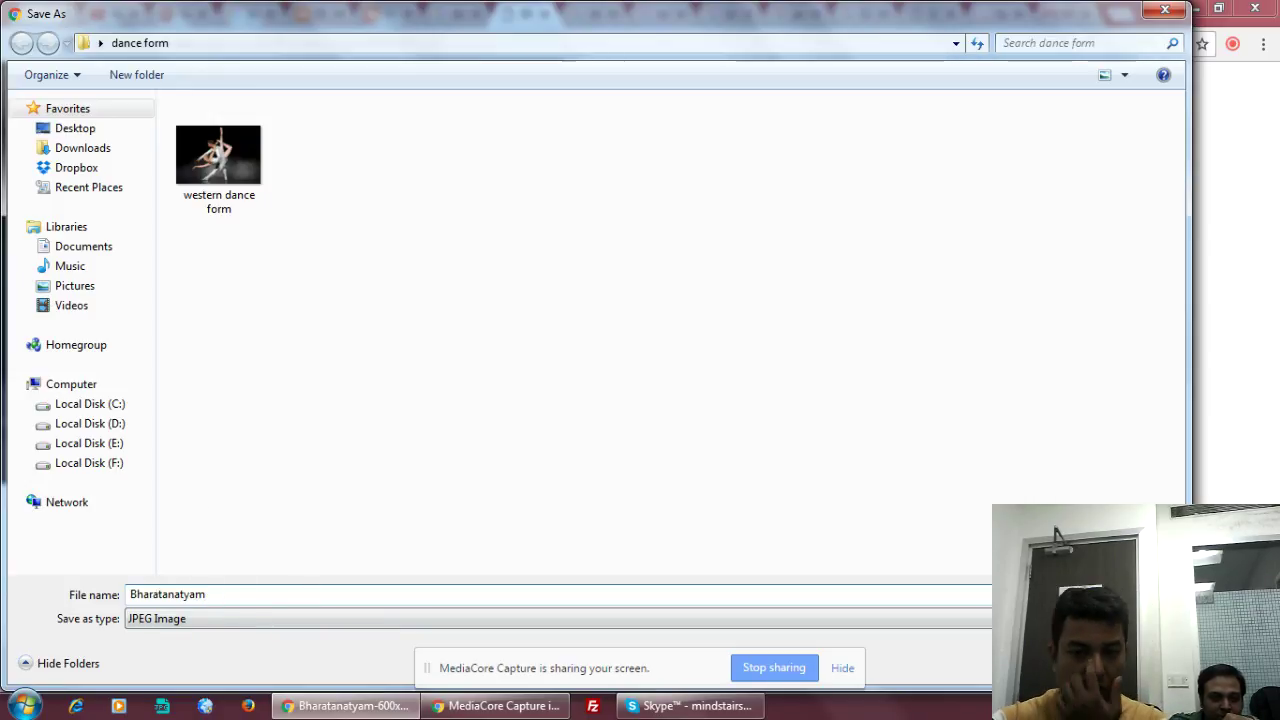
pyautogui.click(1040, 663)
pyautogui.click(543, 17)
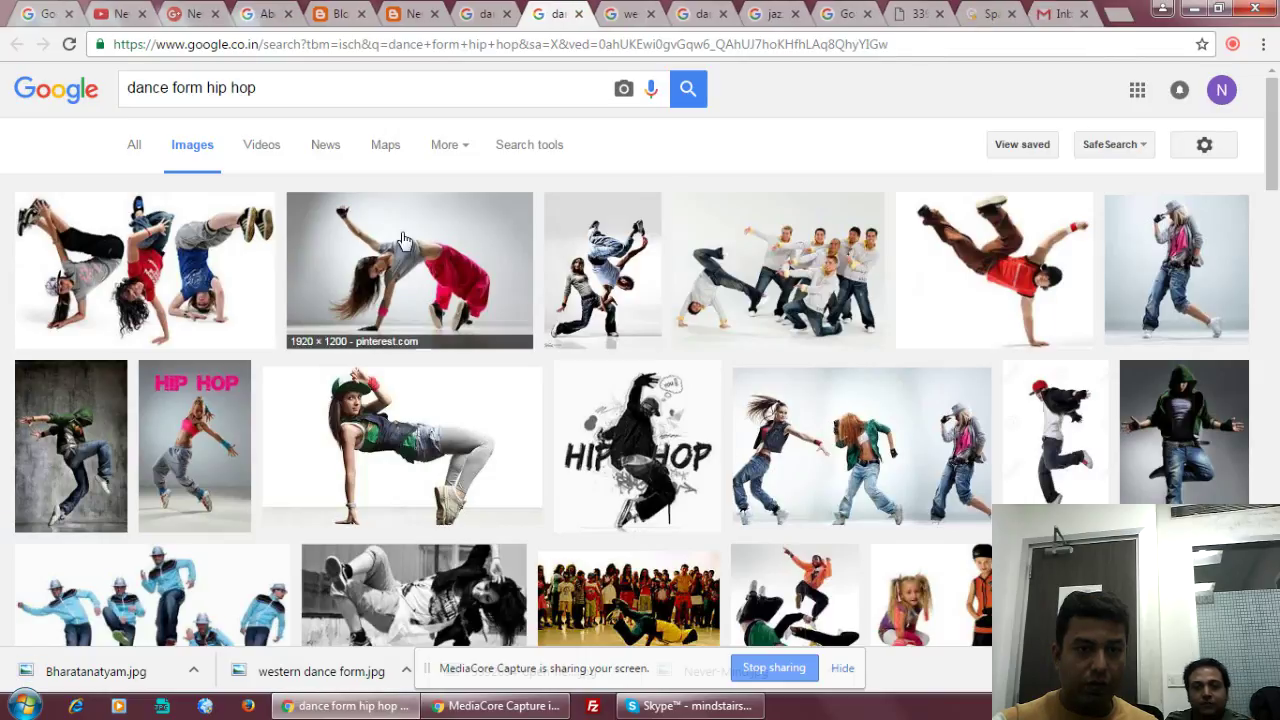
# Limit the hip hop image results to large size and open the pinterest.com picture of three dancers in a new tab.
pyautogui.click(506, 150)
pyautogui.click(143, 196)
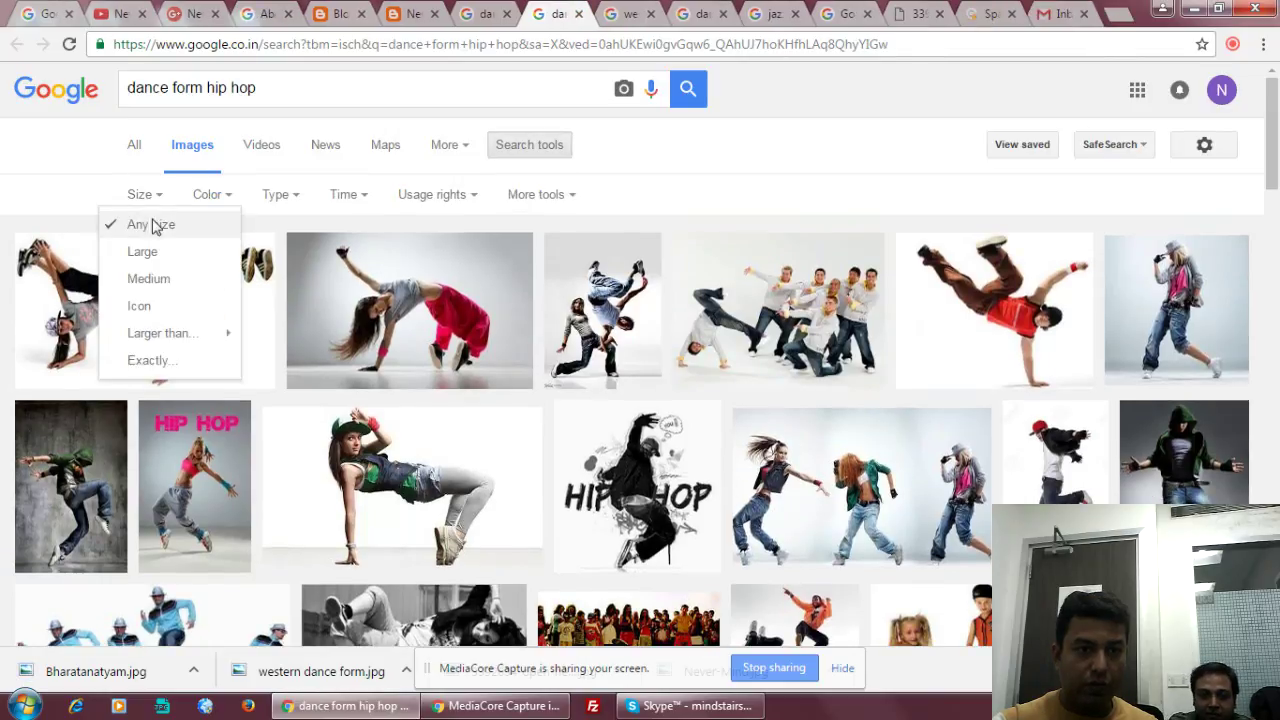
pyautogui.click(148, 252)
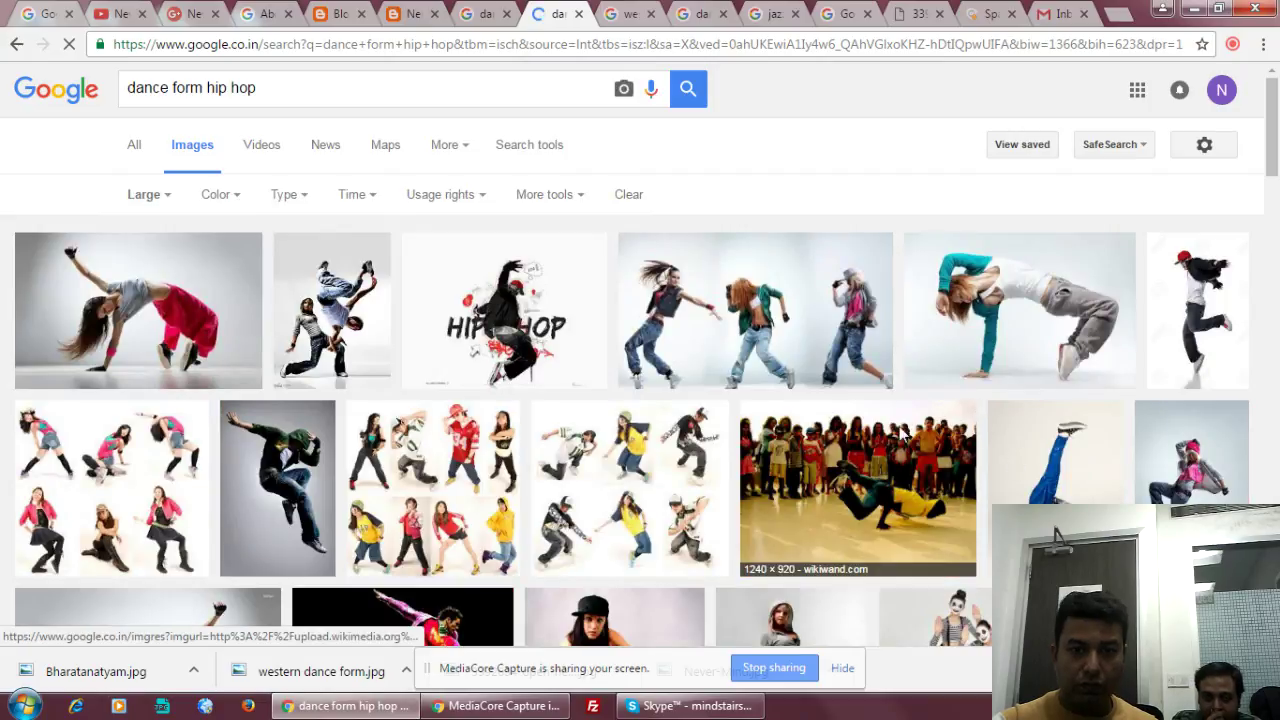
pyautogui.rightClick(772, 331)
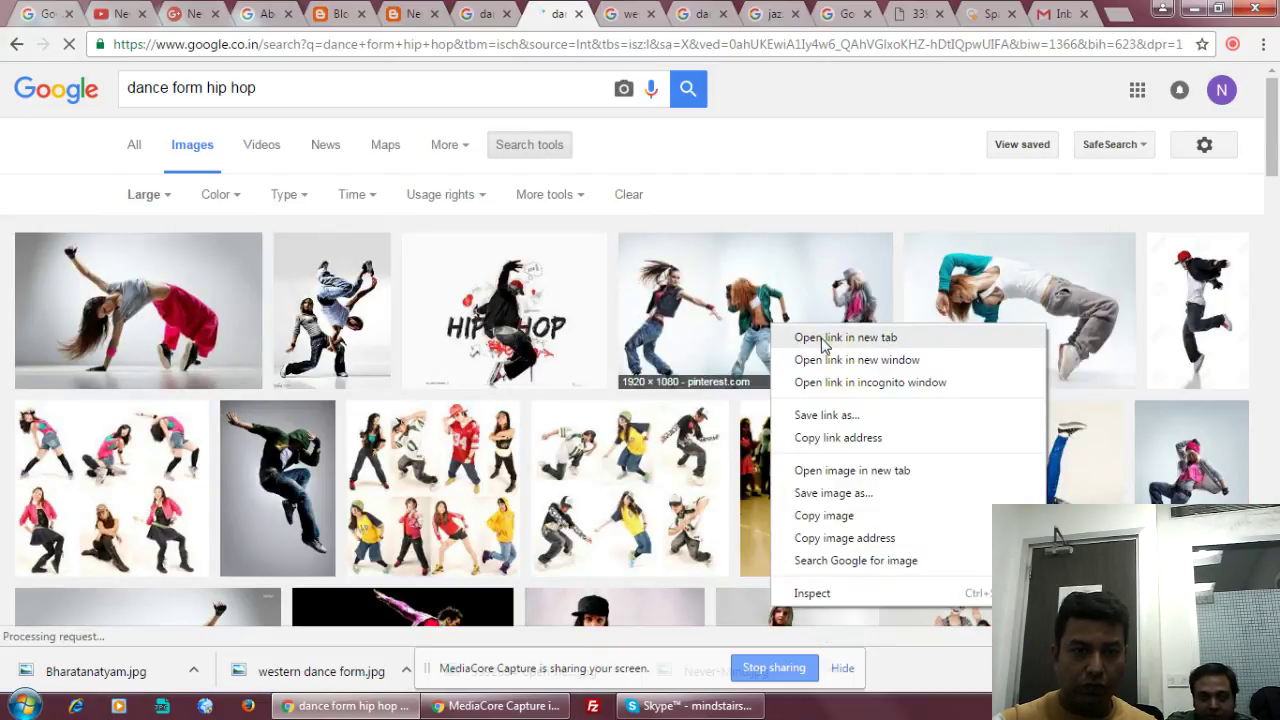
pyautogui.click(820, 340)
pyautogui.click(183, 337)
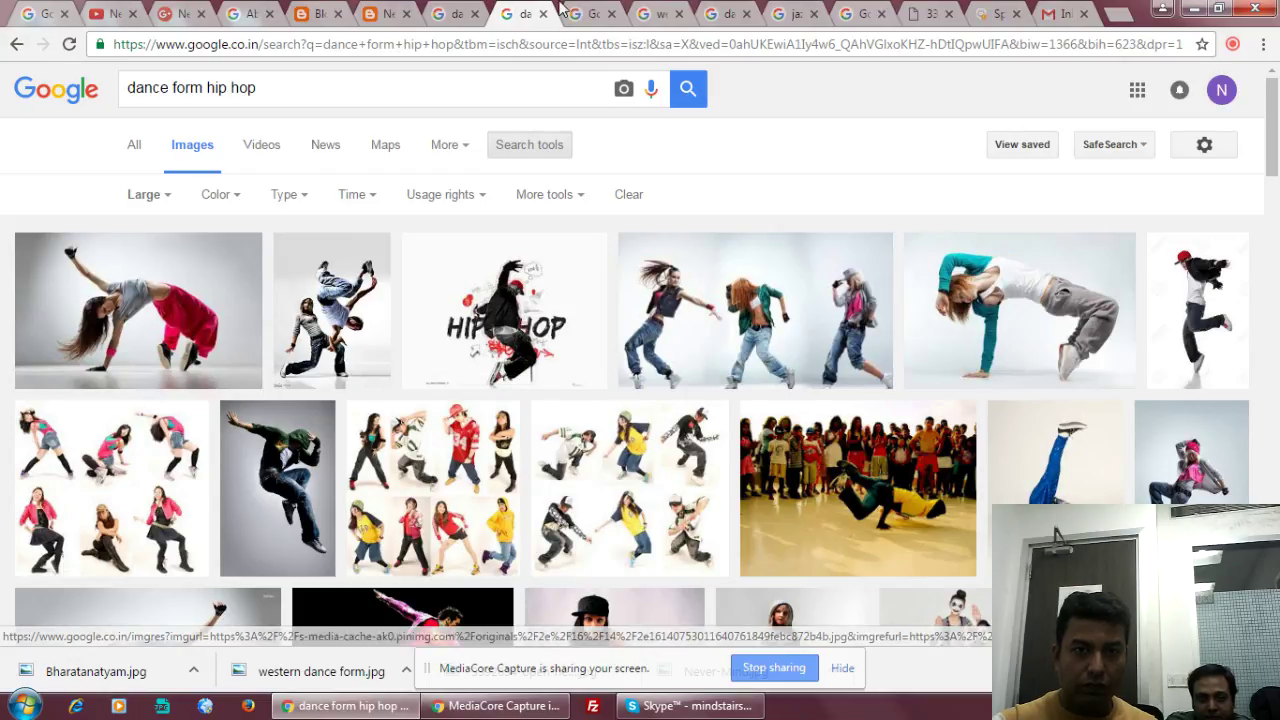
# Show the three hip hop dancers image on its own, save it as Hiphop and close its tabs.
pyautogui.hotkey('ctrl', 'Tab')
pyautogui.click(988, 289)
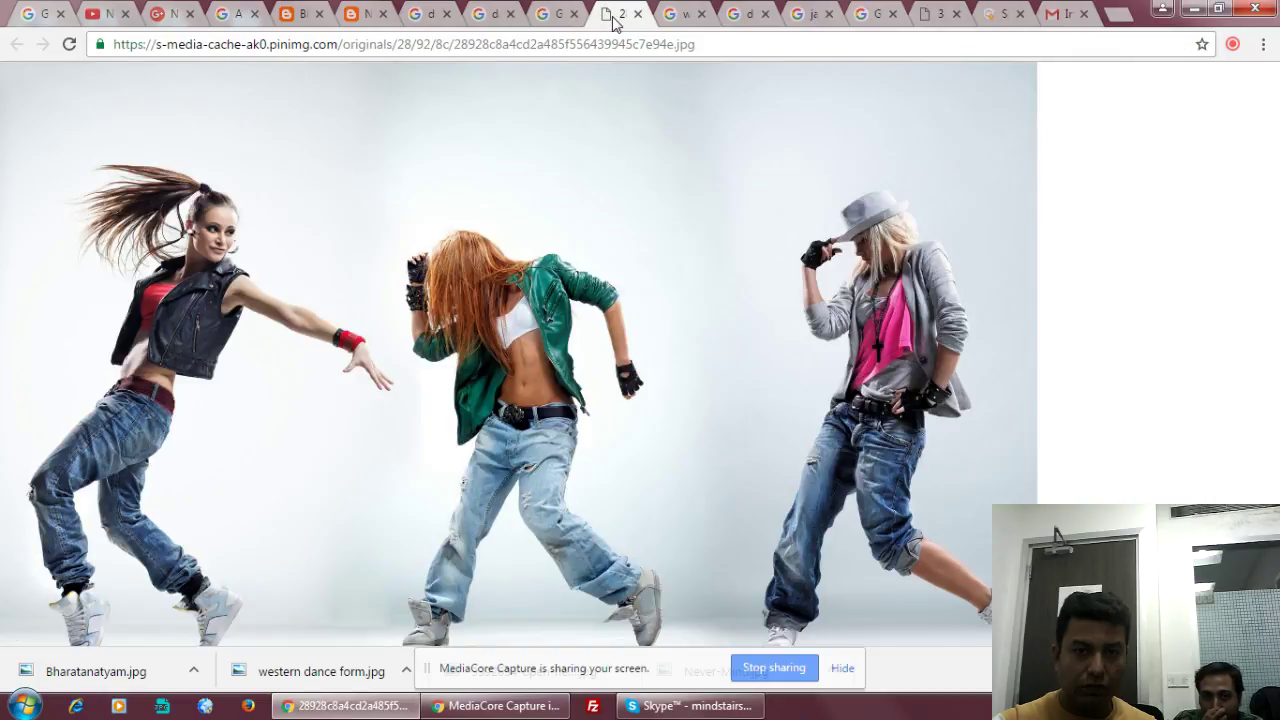
pyautogui.rightClick(553, 188)
pyautogui.click(615, 228)
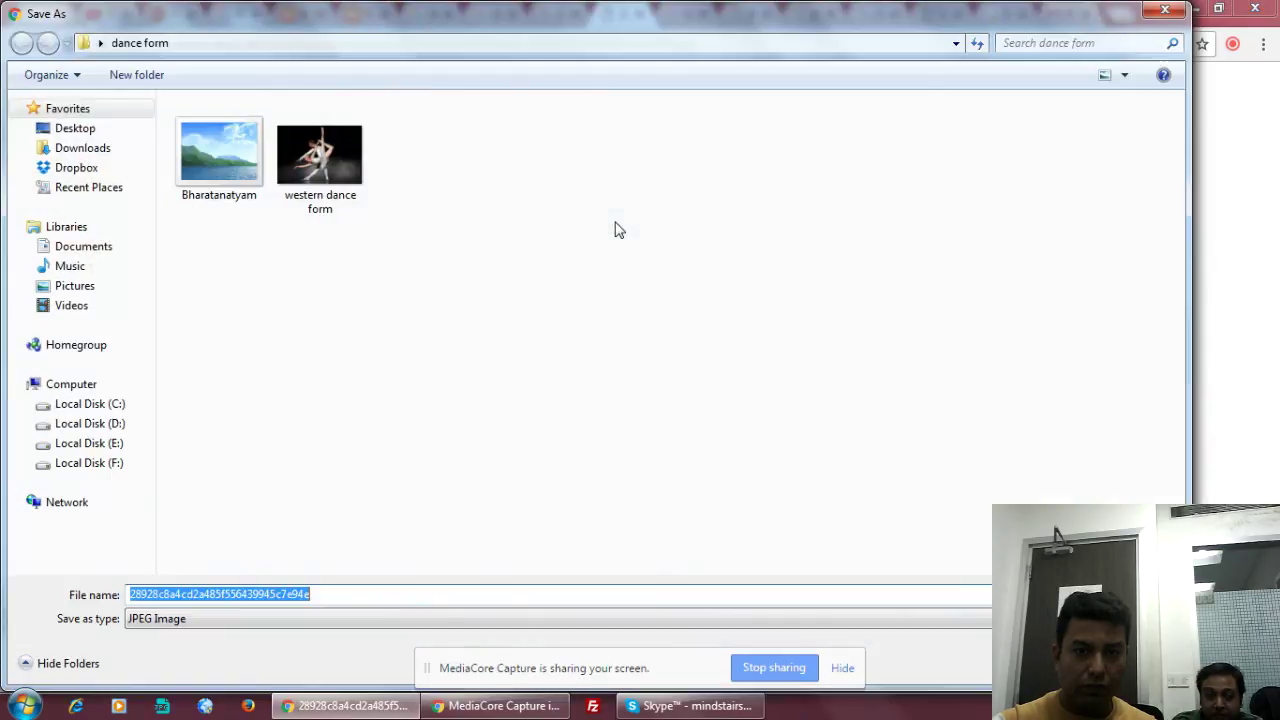
pyautogui.write('Hiphop')
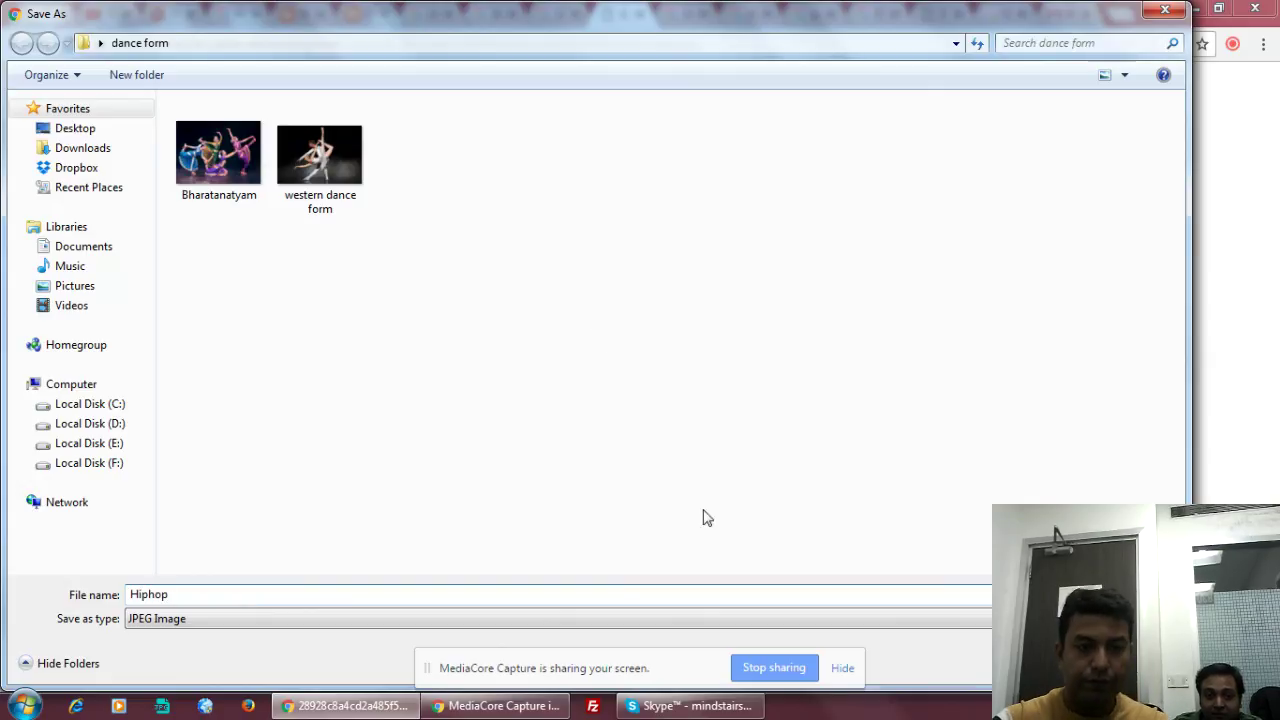
pyautogui.press('Return')
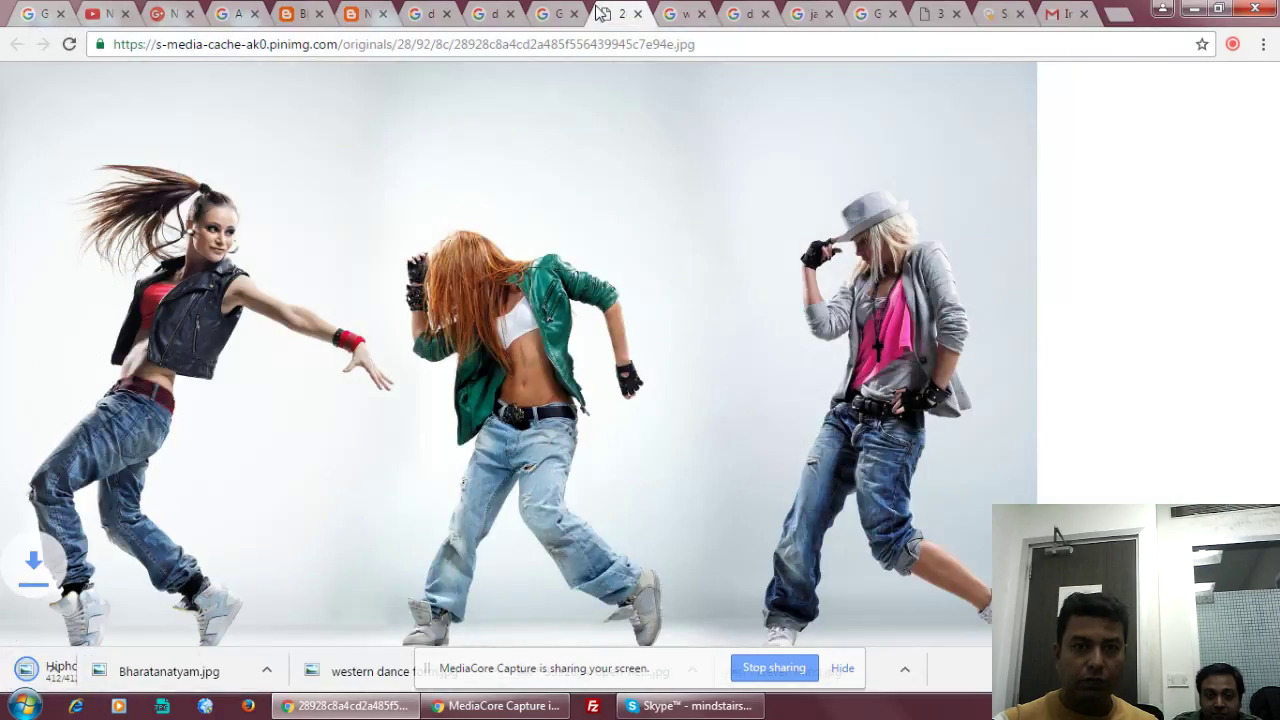
pyautogui.click(639, 15)
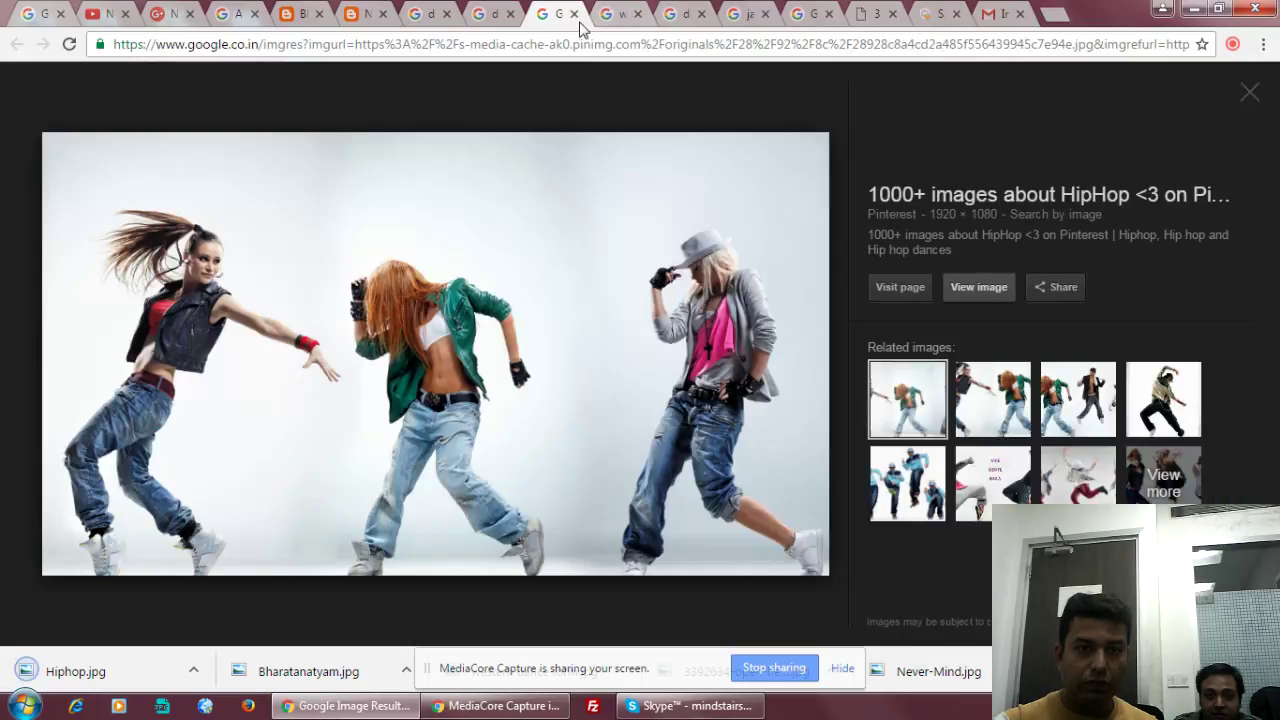
pyautogui.click(574, 15)
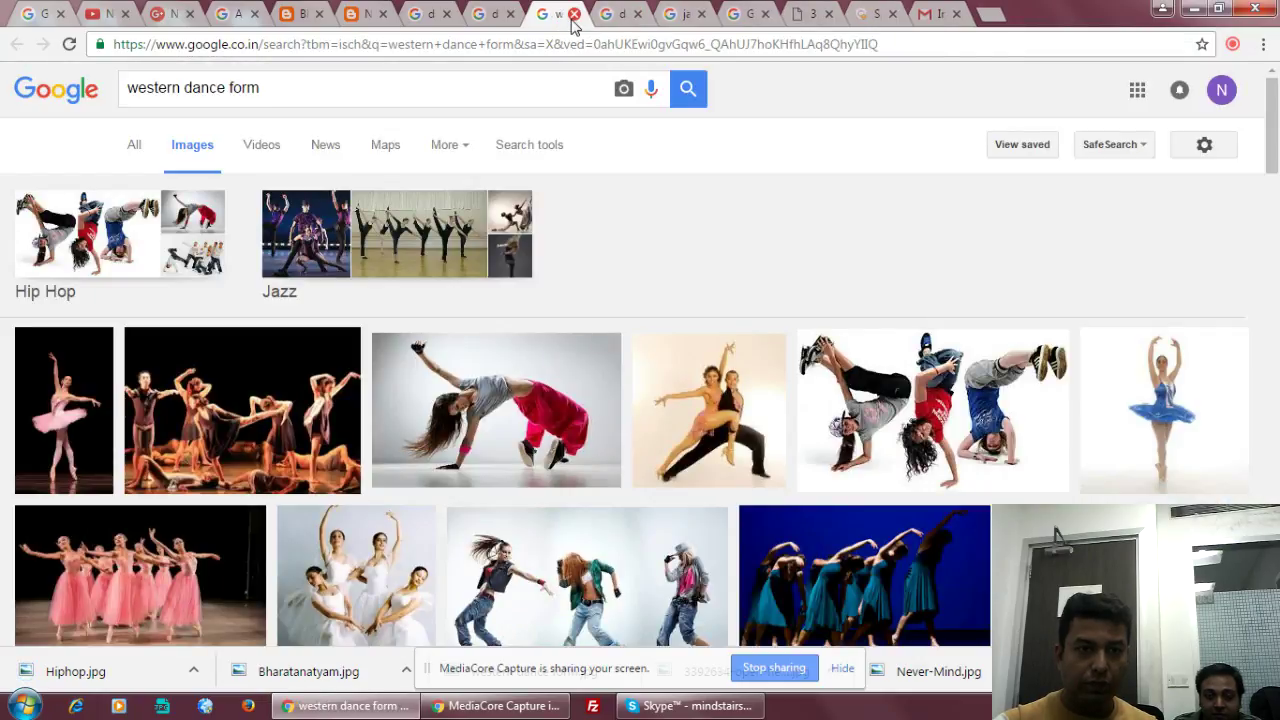
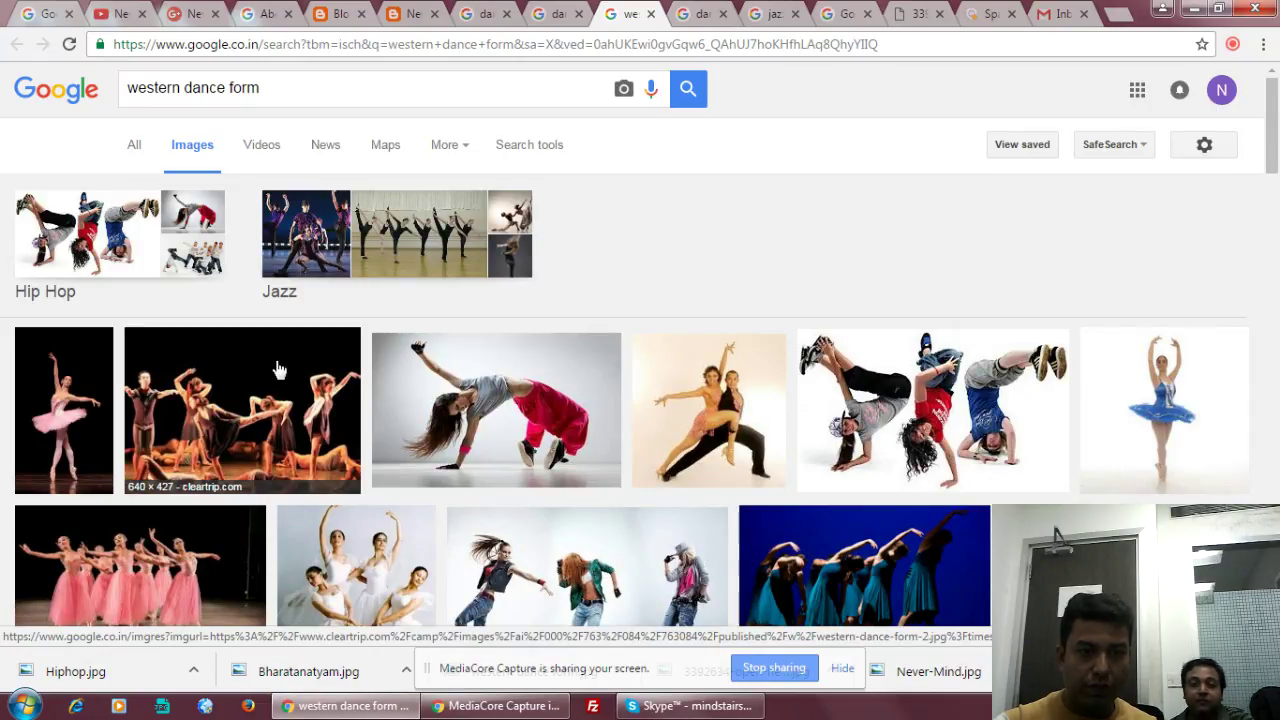
# Limit the western dance form images to large size and open the jennie-lay.blogspot.com picture of leaping ballerinas in a new tab.
pyautogui.click(533, 148)
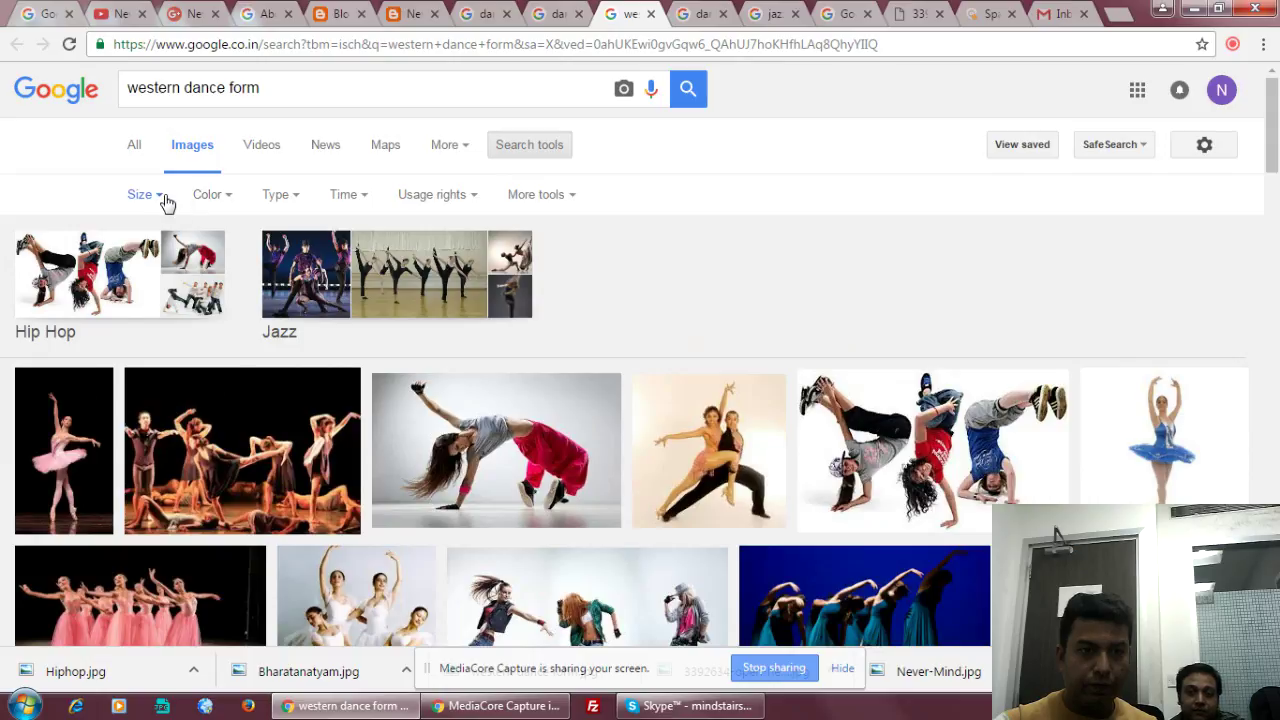
pyautogui.click(150, 196)
pyautogui.click(150, 255)
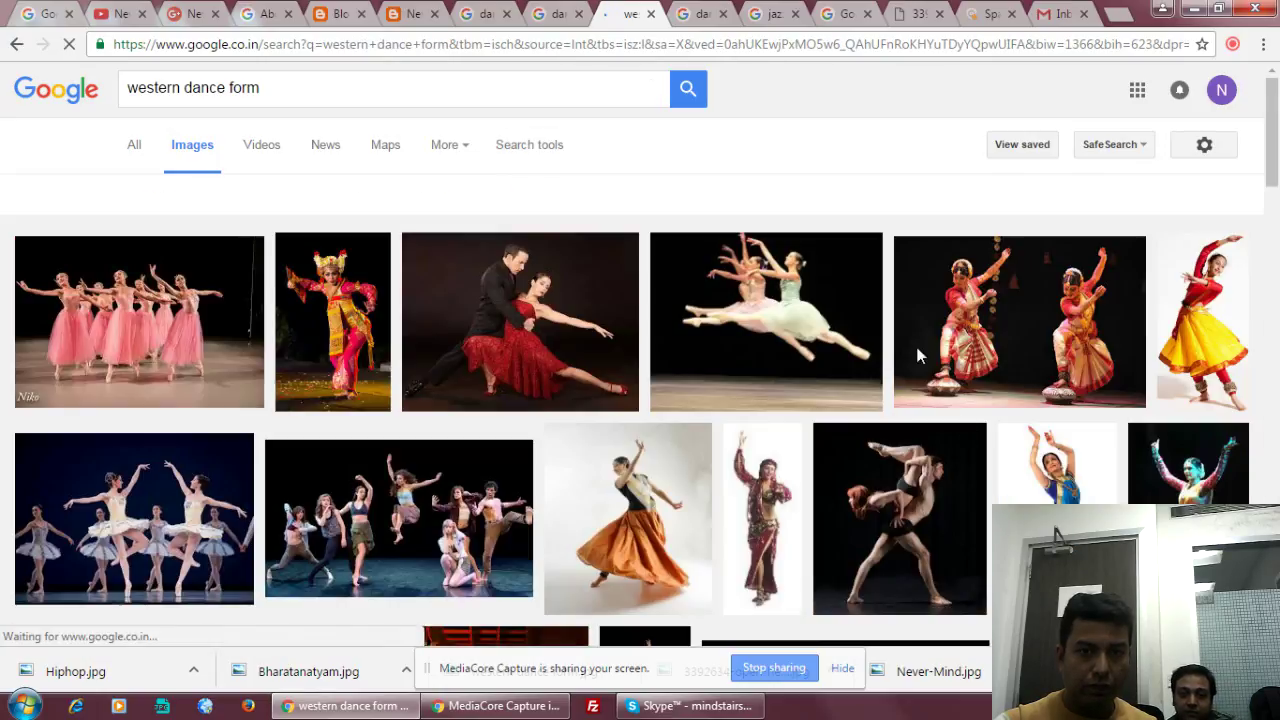
pyautogui.scroll(-1, 916, 339)
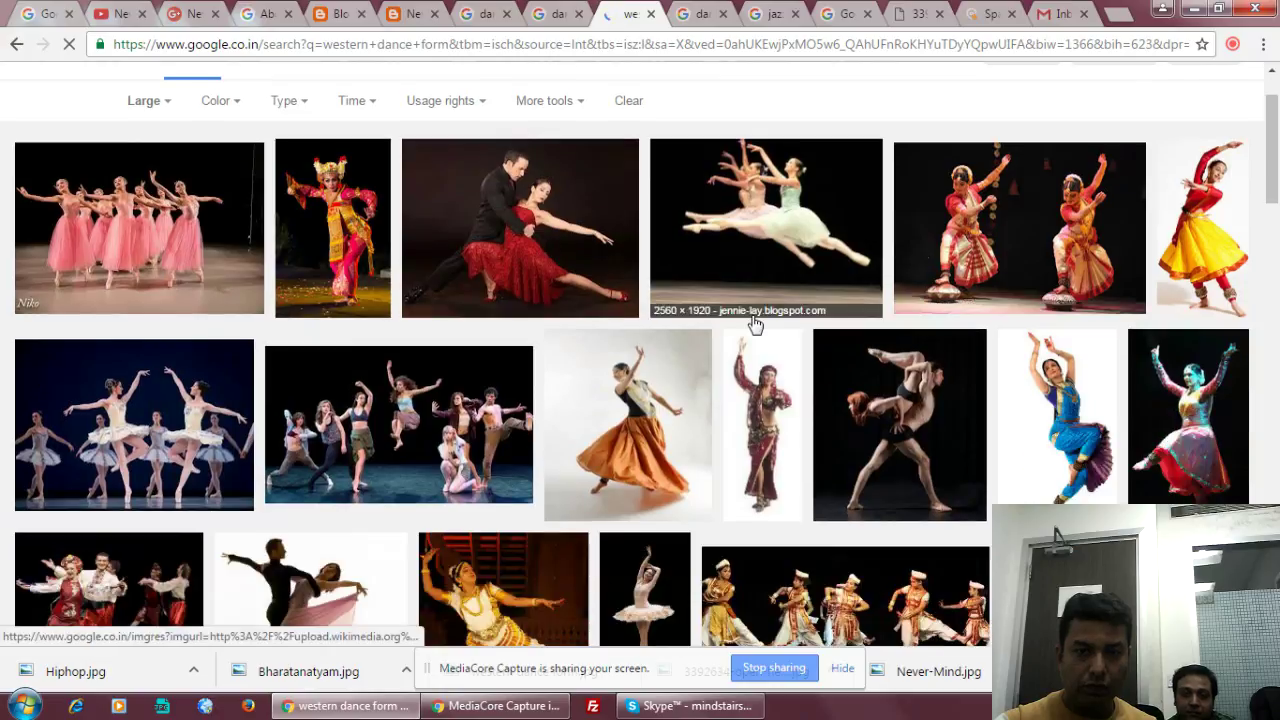
pyautogui.rightClick(772, 228)
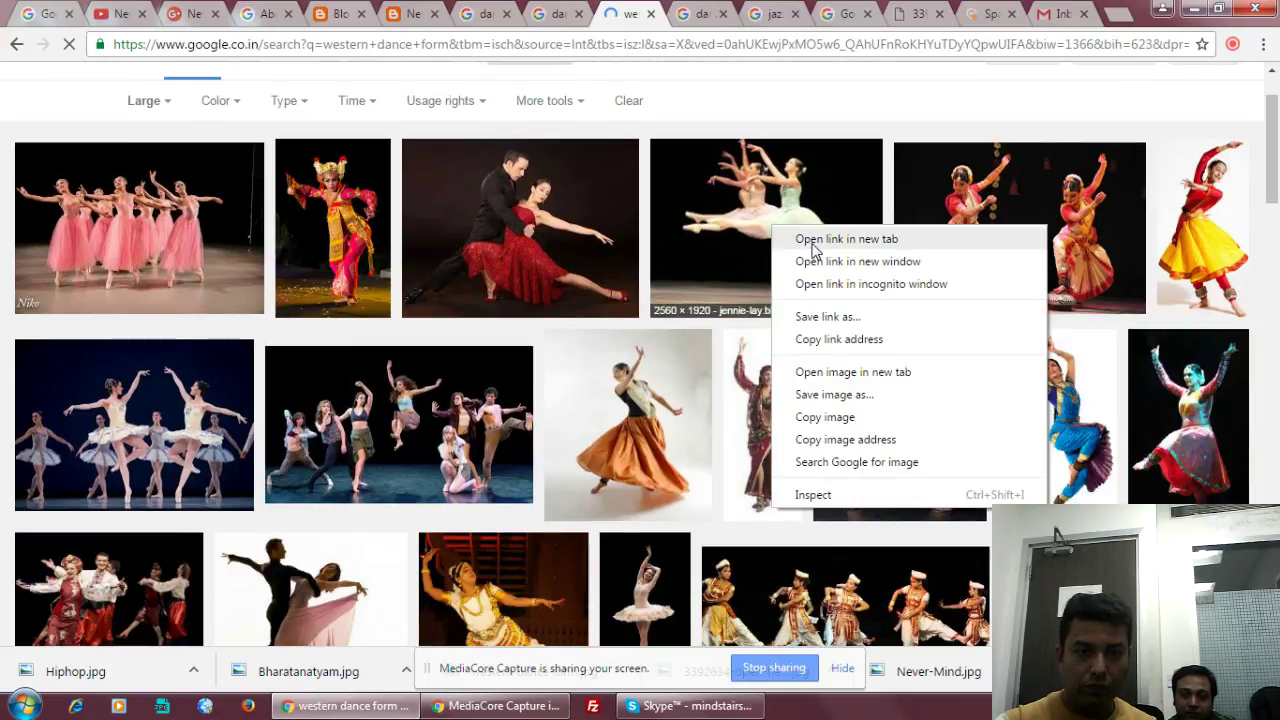
pyautogui.click(846, 239)
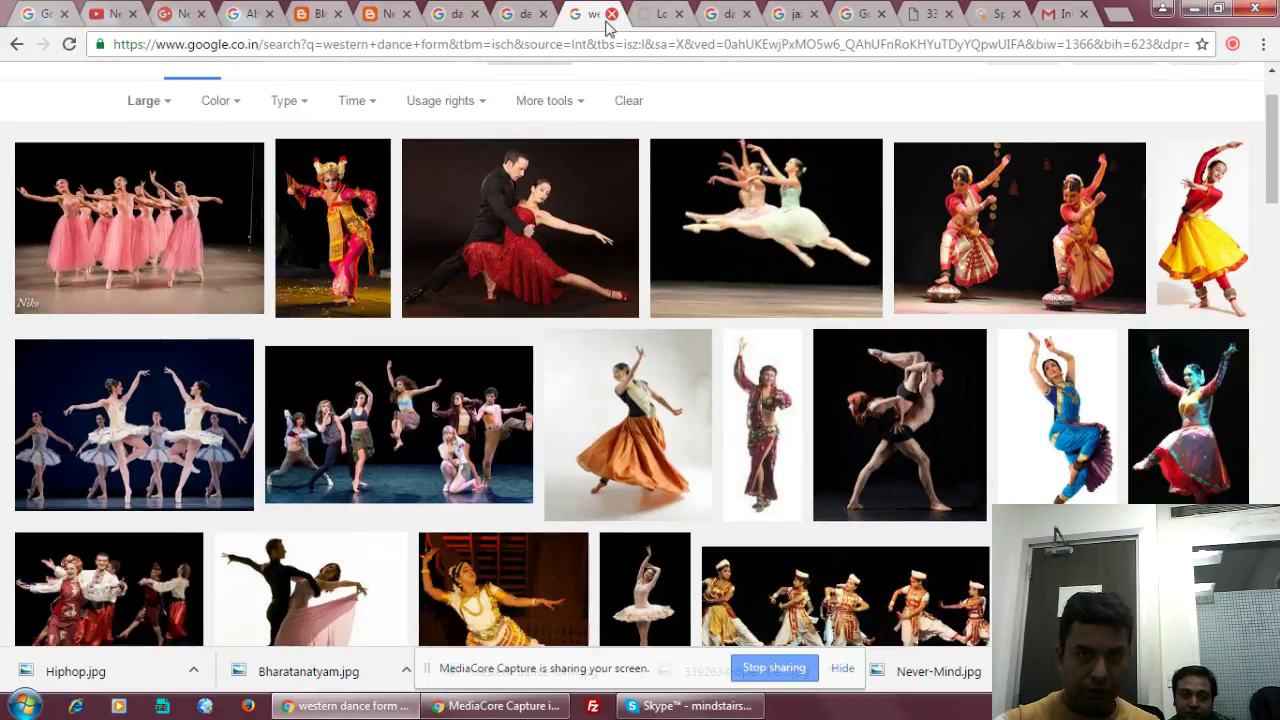
# Close the western dance results and show the leaping ballerinas image on its own, without its result page.
pyautogui.click(650, 14)
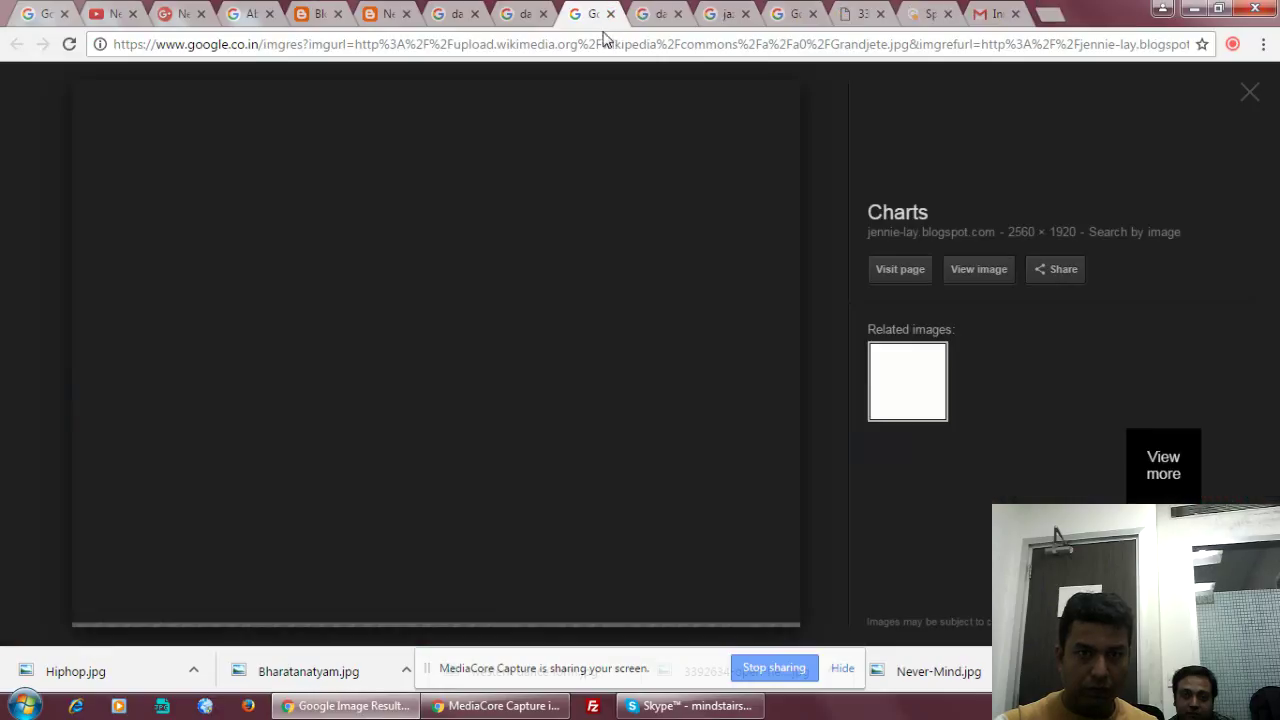
pyautogui.click(977, 269)
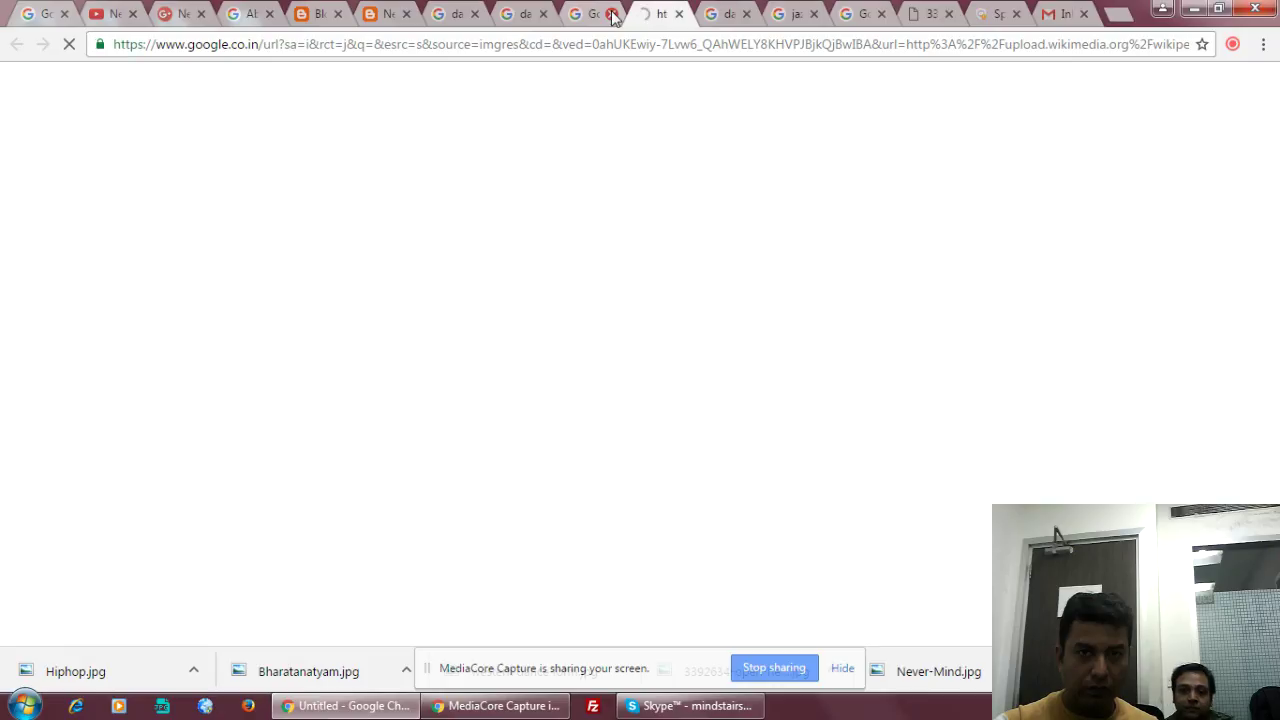
pyautogui.click(611, 14)
# In the salsa image results, open the Contemporary category in a new tab and limit the salsa images to large size.
pyautogui.click(660, 14)
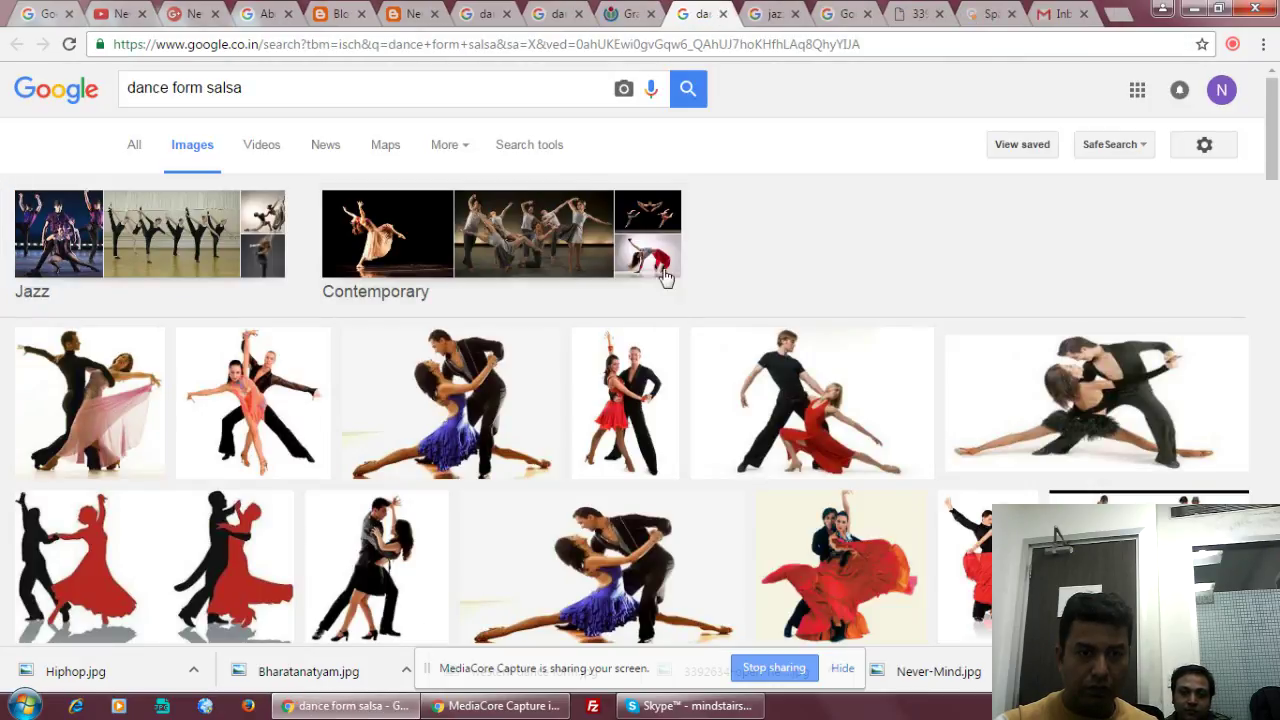
pyautogui.click(547, 150)
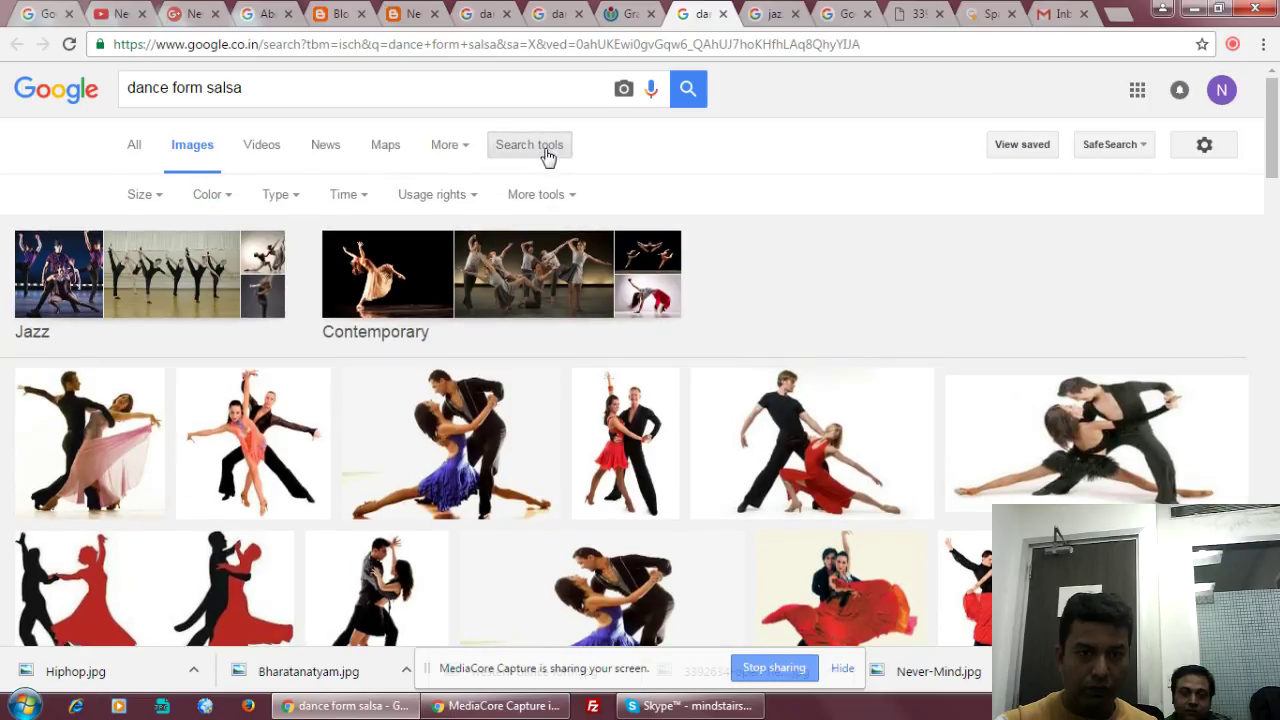
pyautogui.rightClick(503, 270)
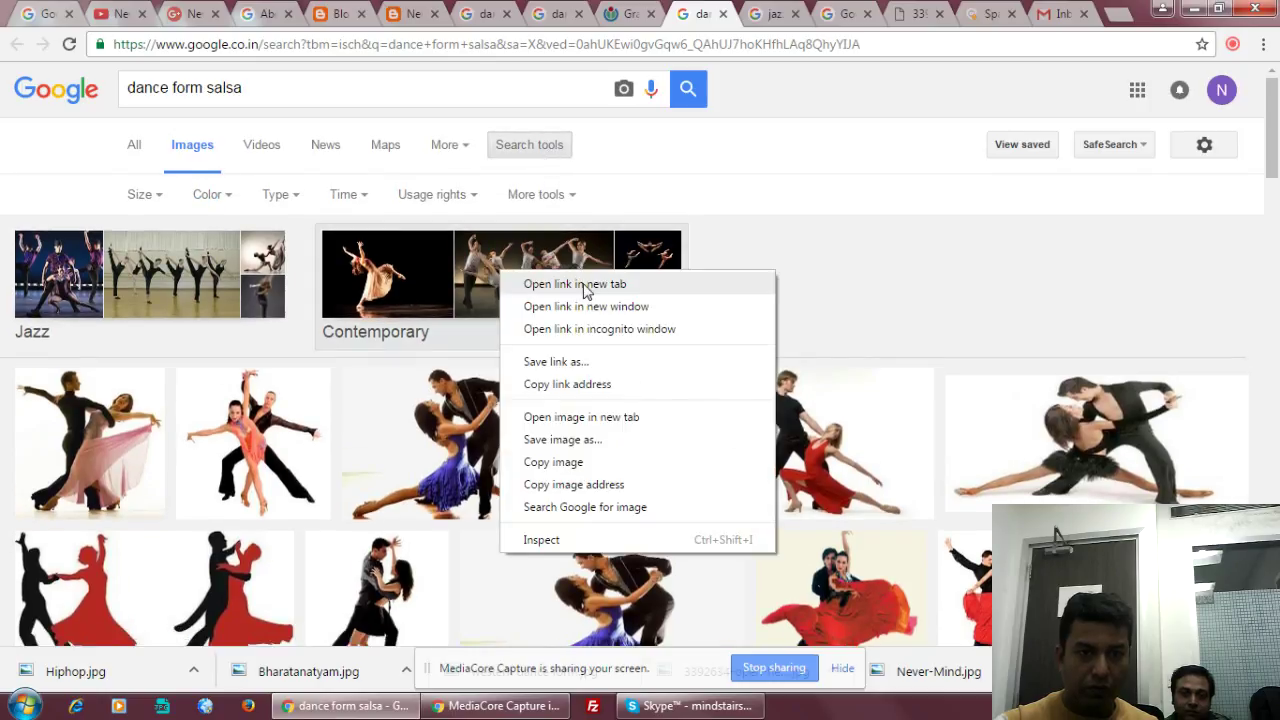
pyautogui.click(540, 283)
pyautogui.click(156, 200)
pyautogui.click(143, 252)
# Save the leaping ballerinas image as Grandjete - Western Form in the dance form folder and close its tab.
pyautogui.click(583, 14)
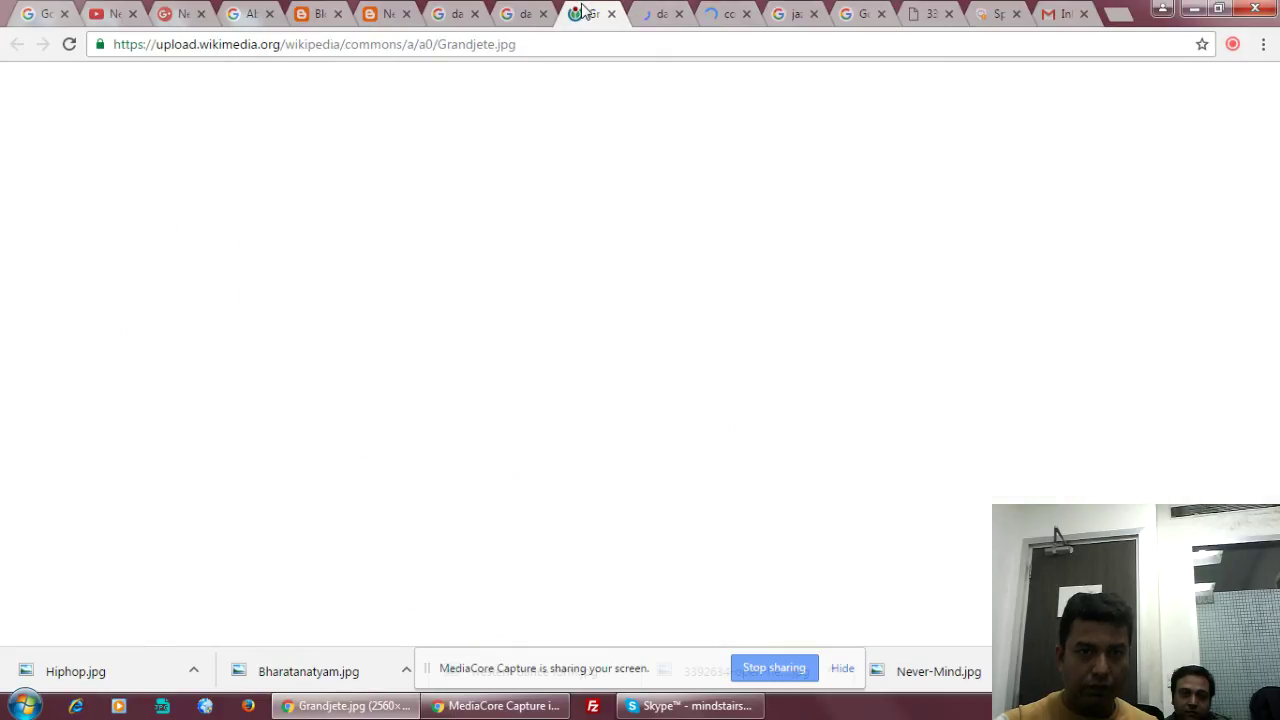
pyautogui.rightClick(527, 203)
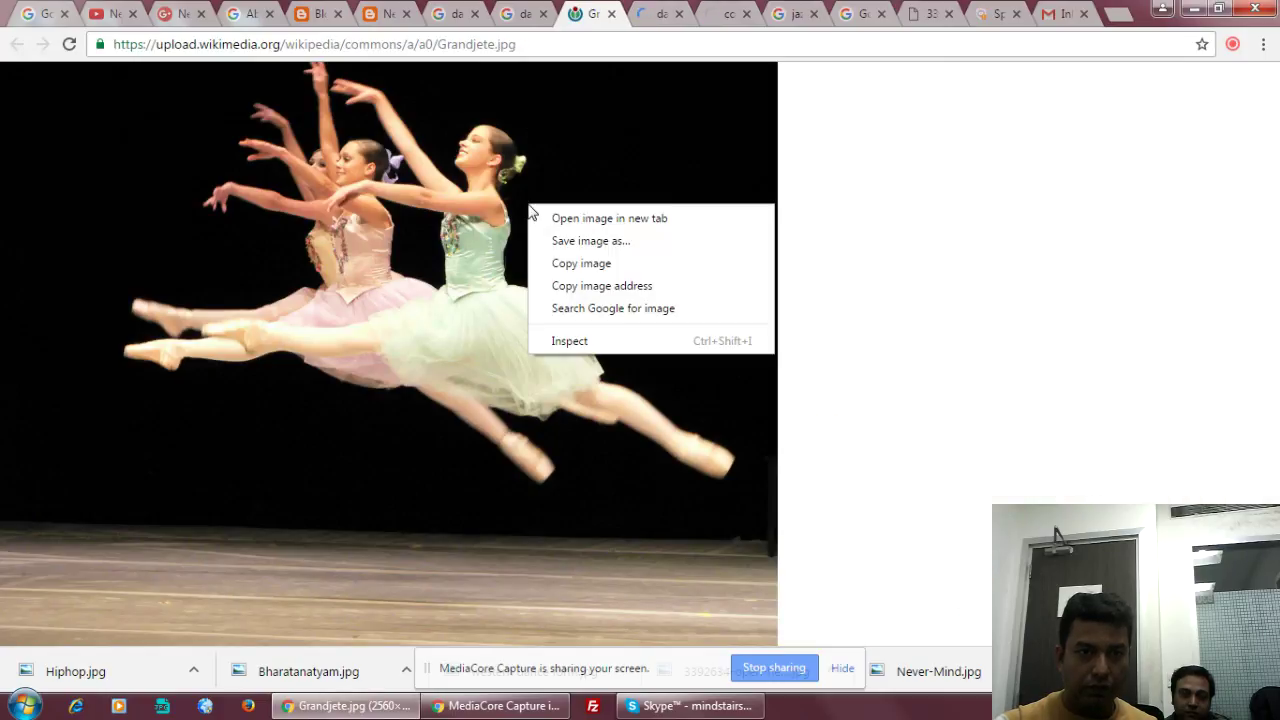
pyautogui.click(620, 246)
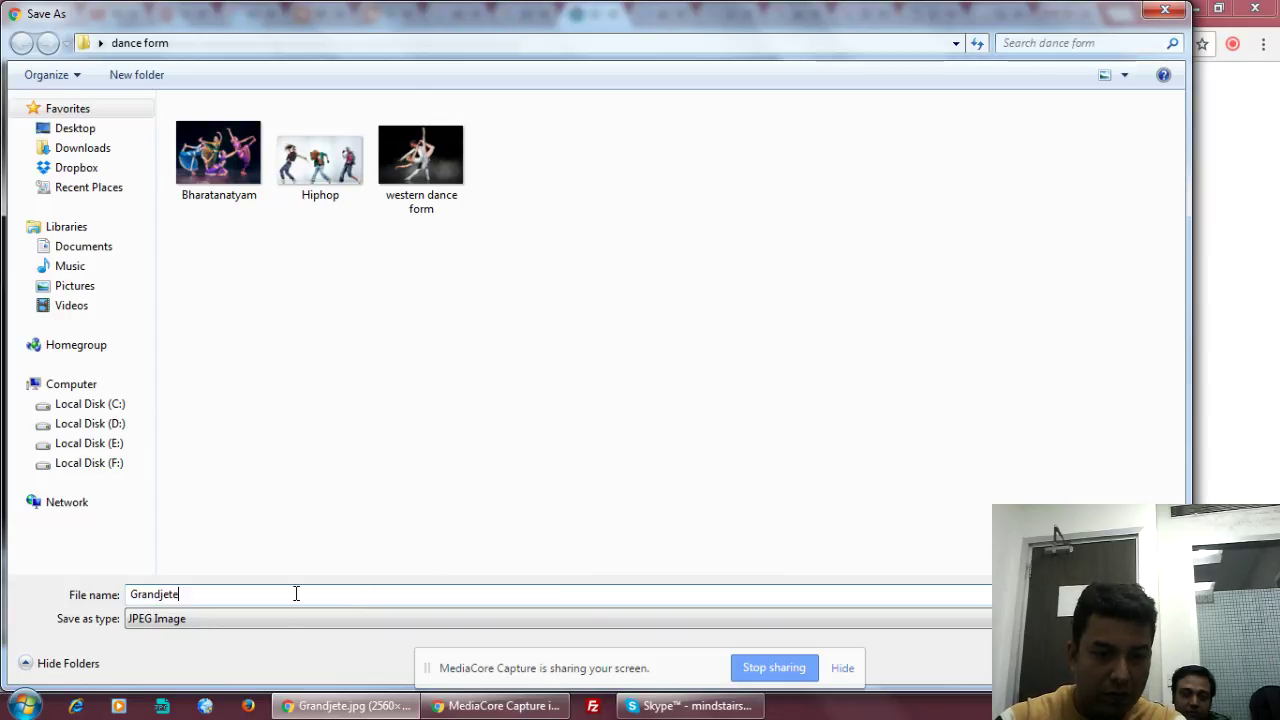
pyautogui.write('G')
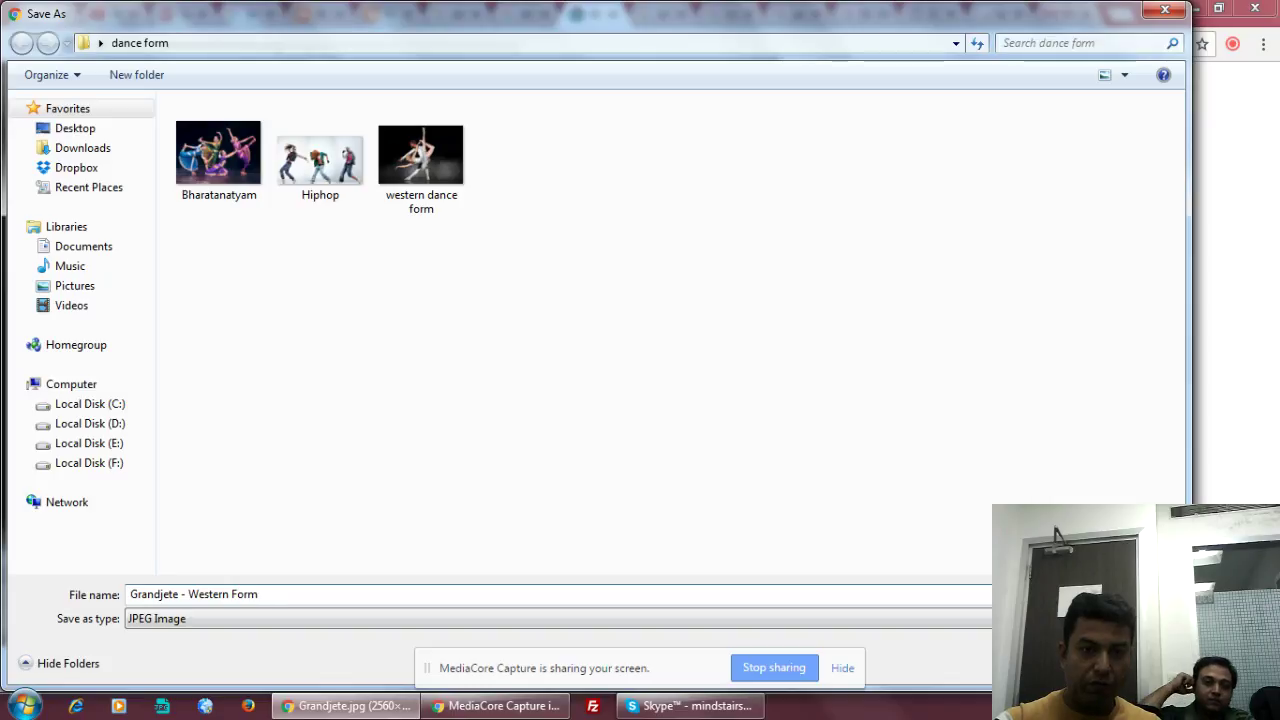
pyautogui.press('Return')
pyautogui.click(607, 14)
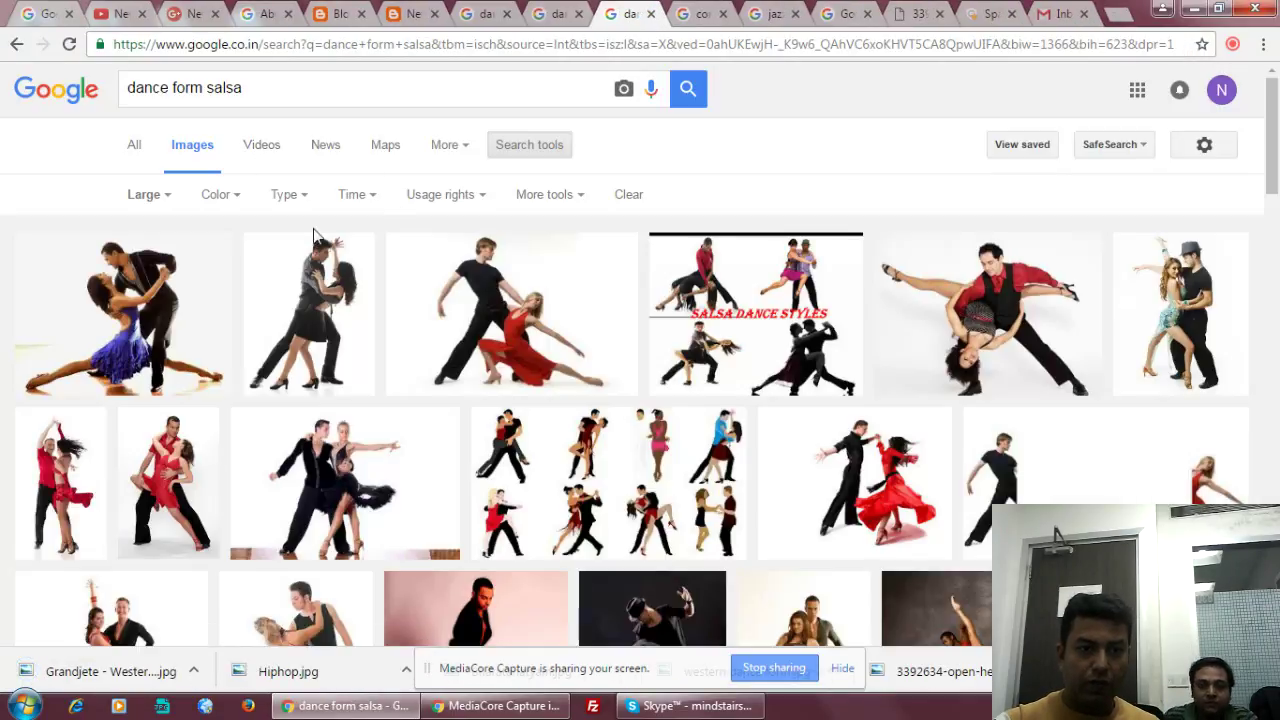
# Open the Salsa Dance Styles picture and the netivist.org Latin Dance picture from the salsa results in new tabs.
pyautogui.rightClick(760, 318)
pyautogui.click(800, 327)
pyautogui.scroll(-5, 792, 316)
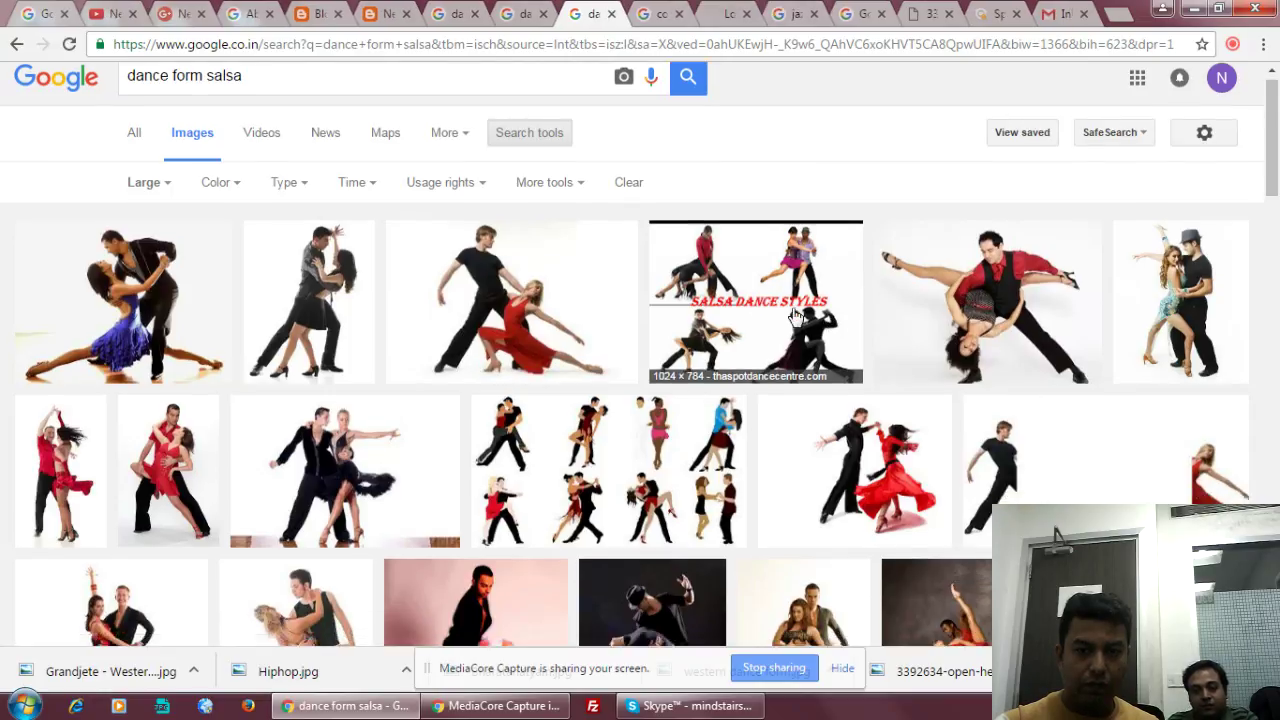
pyautogui.scroll(-1, 792, 316)
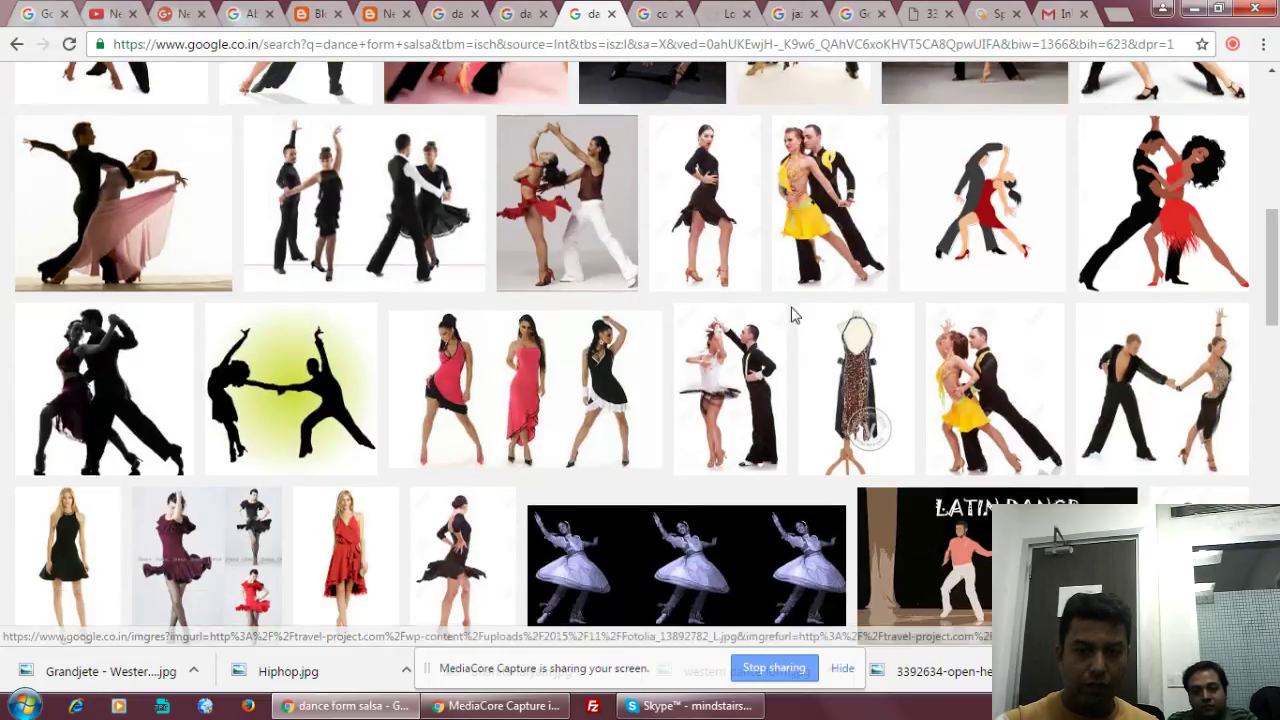
pyautogui.scroll(-3, 792, 316)
pyautogui.rightClick(1003, 256)
pyautogui.click(1047, 271)
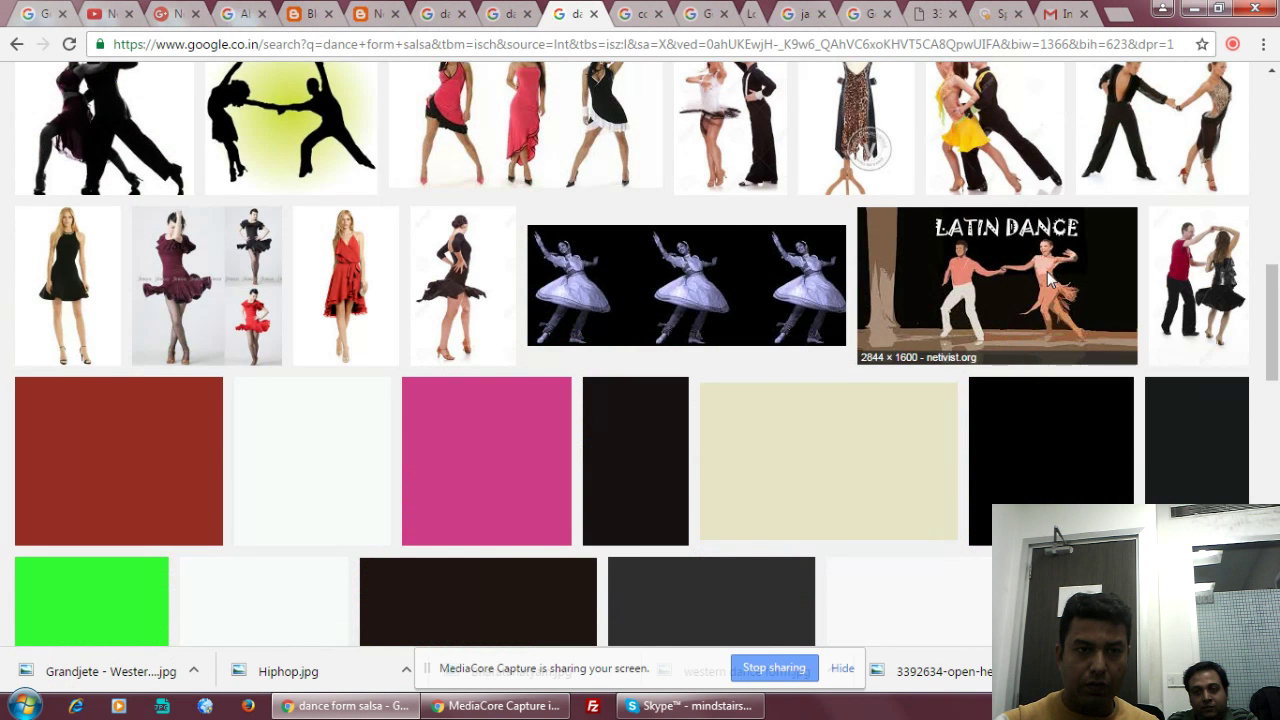
# Look through the large salsa dance form image results for a suitable picture, and close that results page.
pyautogui.scroll(3, 980, 313)
pyautogui.scroll(-8, 980, 313)
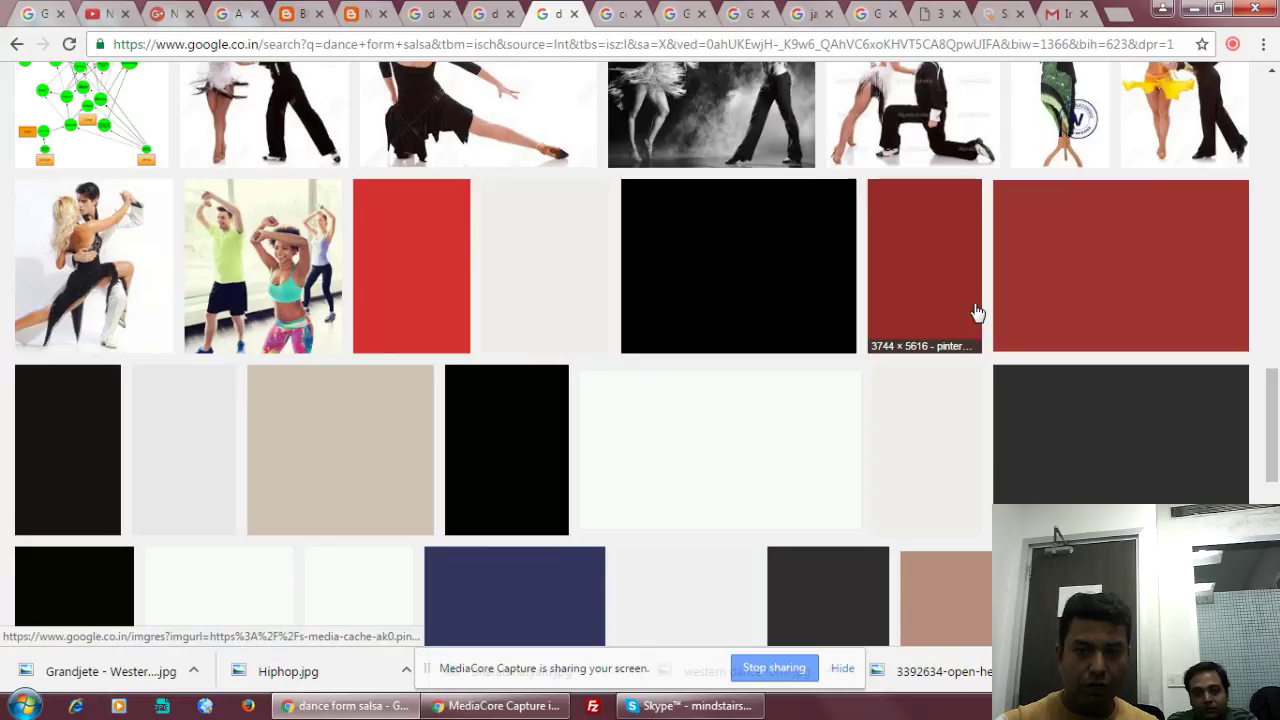
pyautogui.scroll(-5, 652, 212)
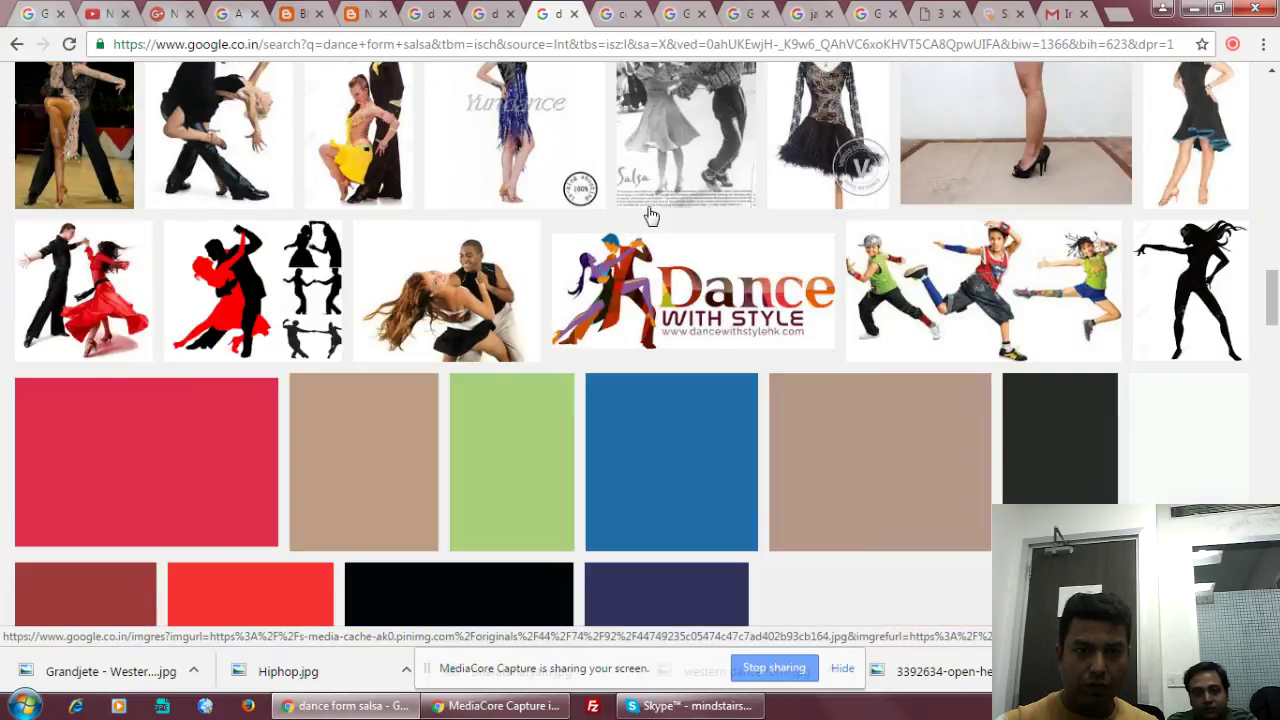
pyautogui.scroll(-3, 660, 212)
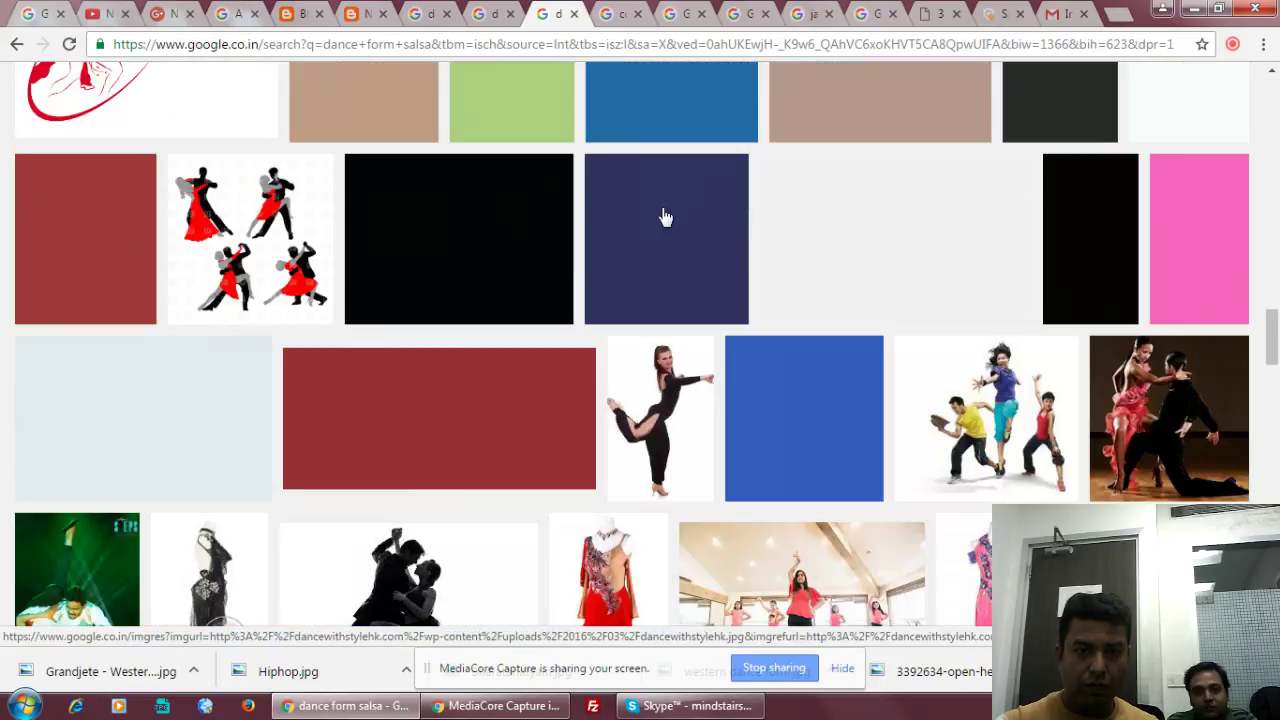
pyautogui.scroll(-4, 663, 214)
pyautogui.scroll(-6, 641, 187)
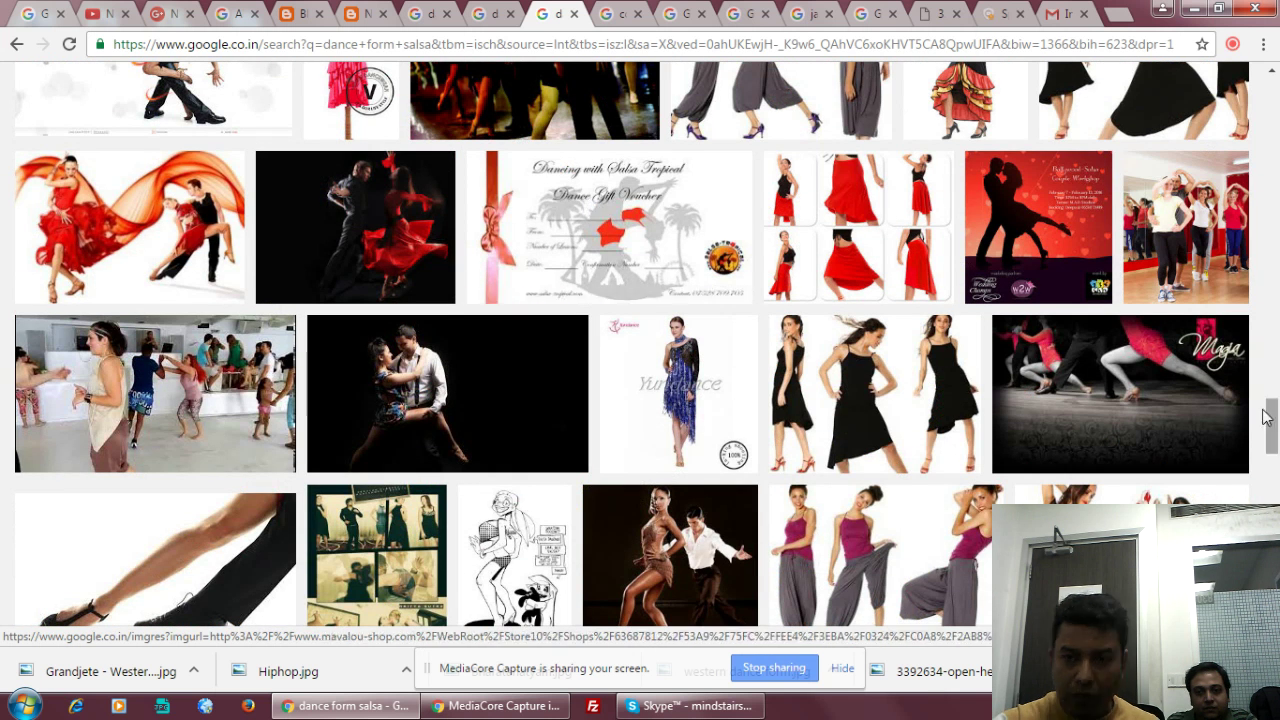
pyautogui.scroll(-5, 1210, 375)
pyautogui.scroll(-6, 1210, 375)
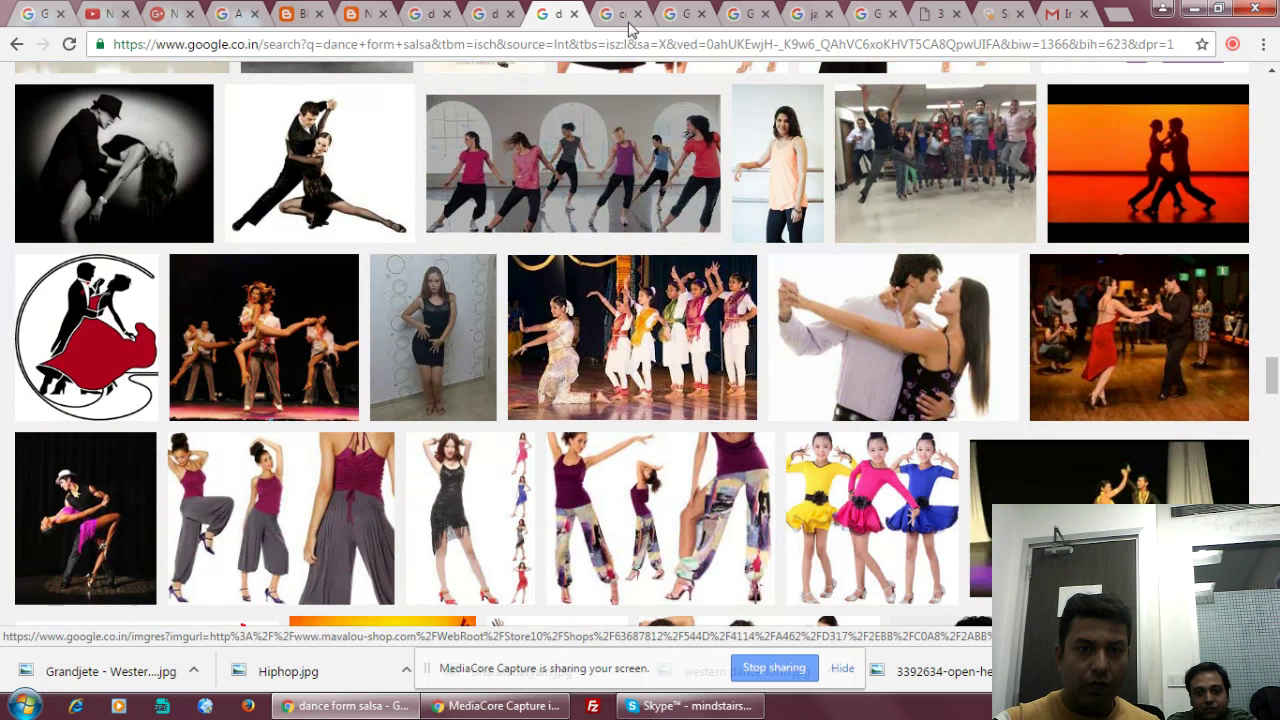
pyautogui.click(574, 14)
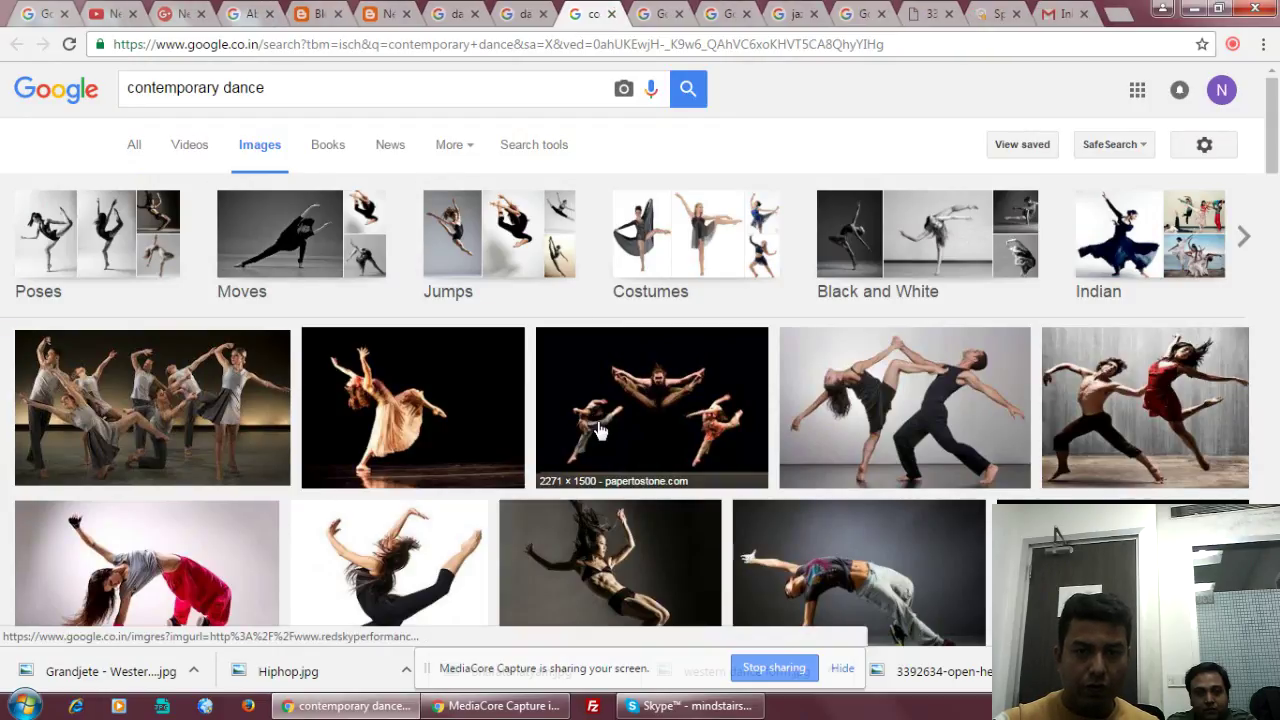
# Open the full-size papertostone.com image of three leaping dancers from the contemporary dance results, closing the results and preview pages.
pyautogui.rightClick(650, 414)
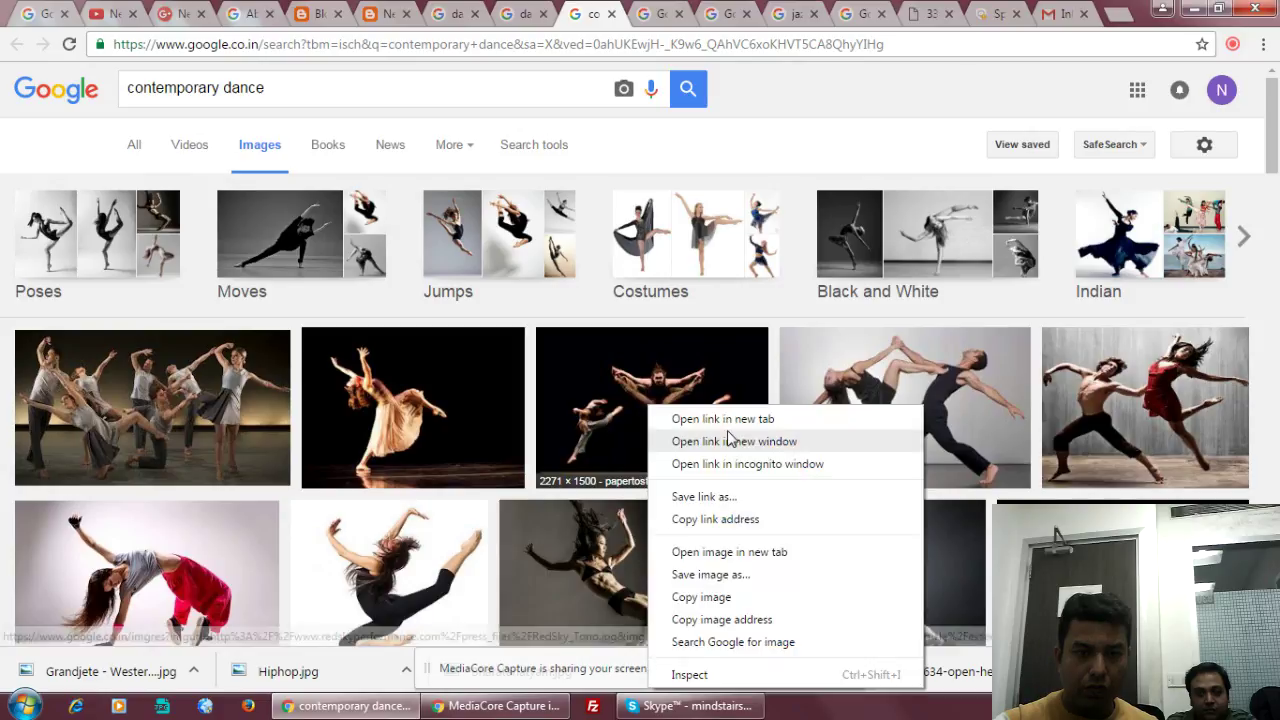
pyautogui.click(729, 419)
pyautogui.click(574, 15)
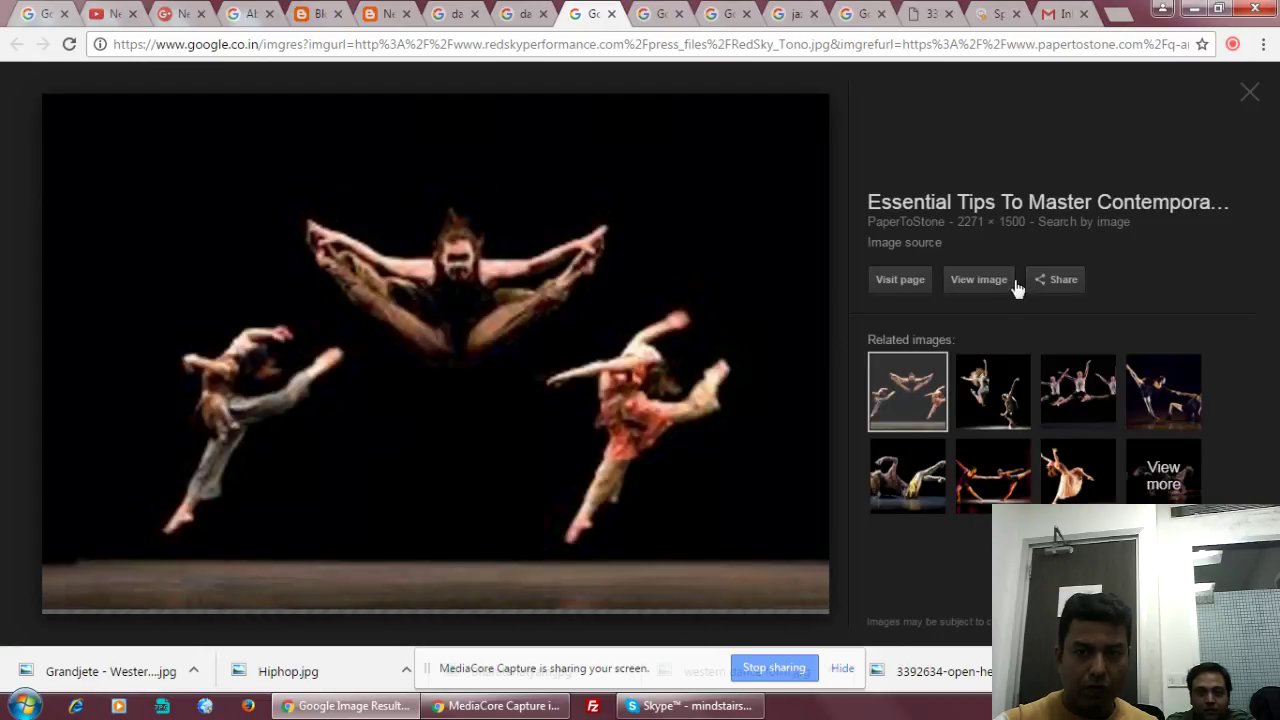
pyautogui.click(979, 281)
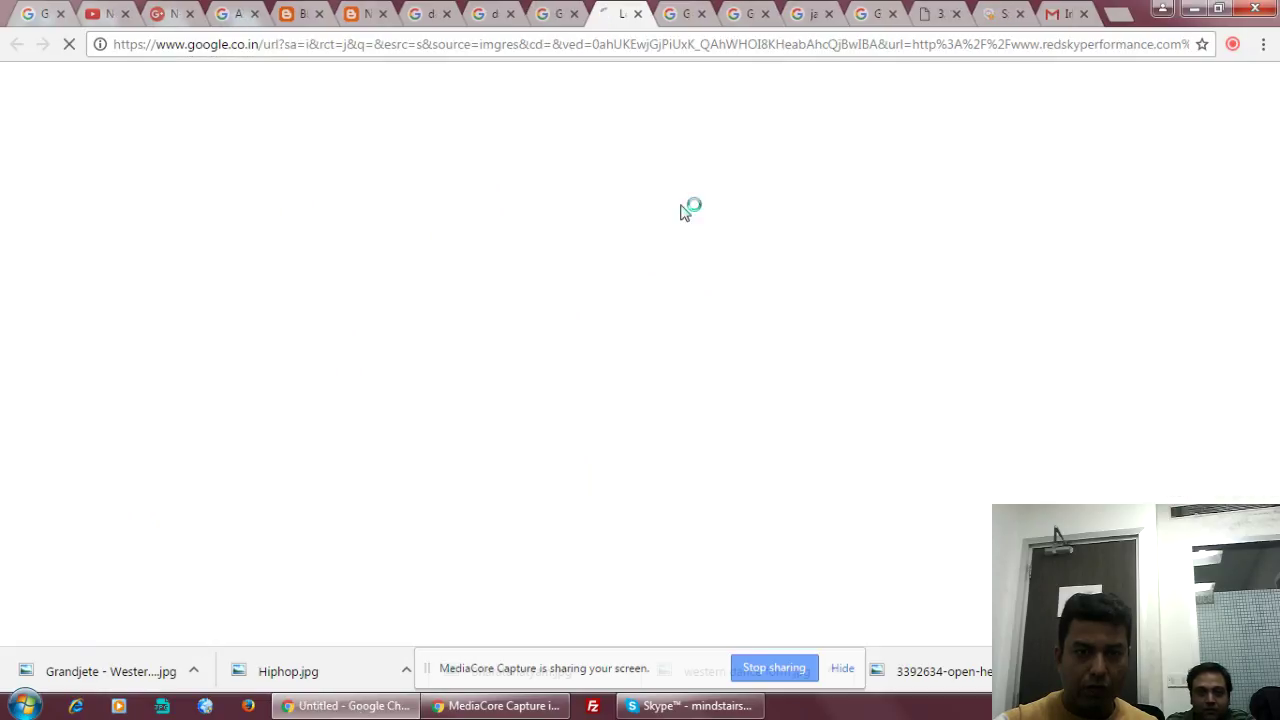
pyautogui.click(560, 18)
pyautogui.click(574, 14)
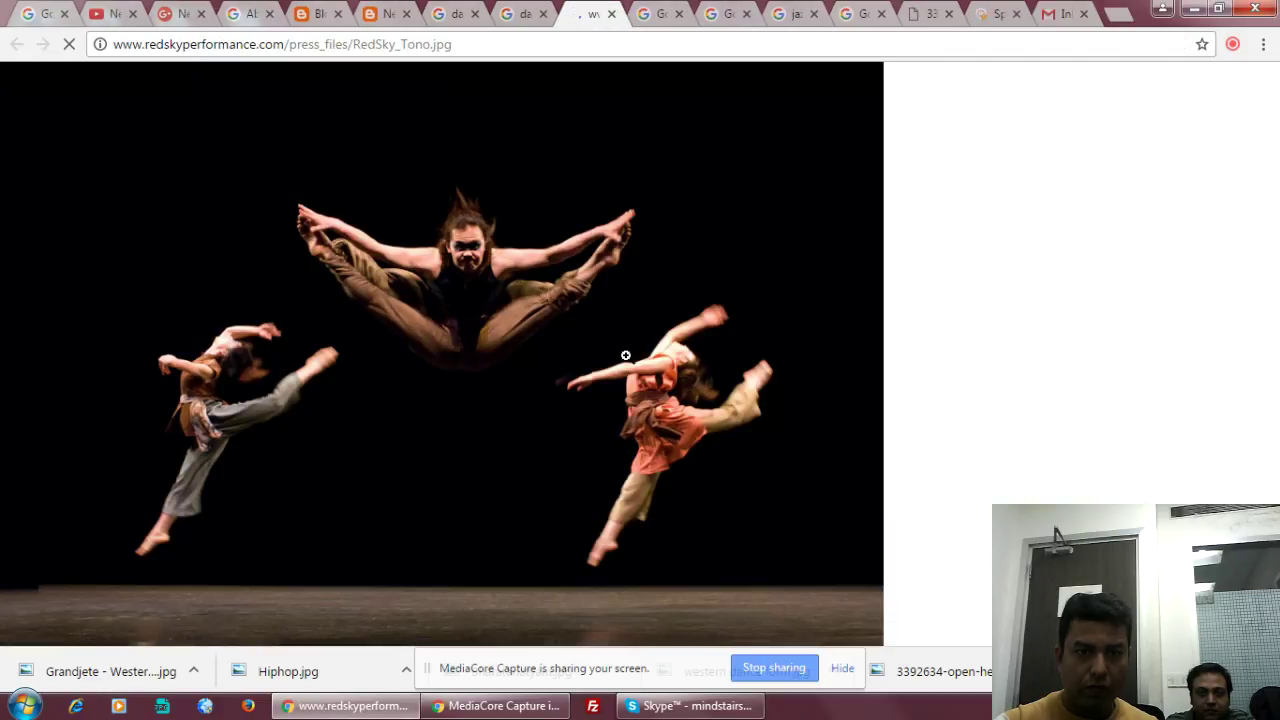
# Save the leaping dancers image as "contemporary dance form" in the dance form folder and close its page.
pyautogui.rightClick(623, 357)
pyautogui.click(686, 396)
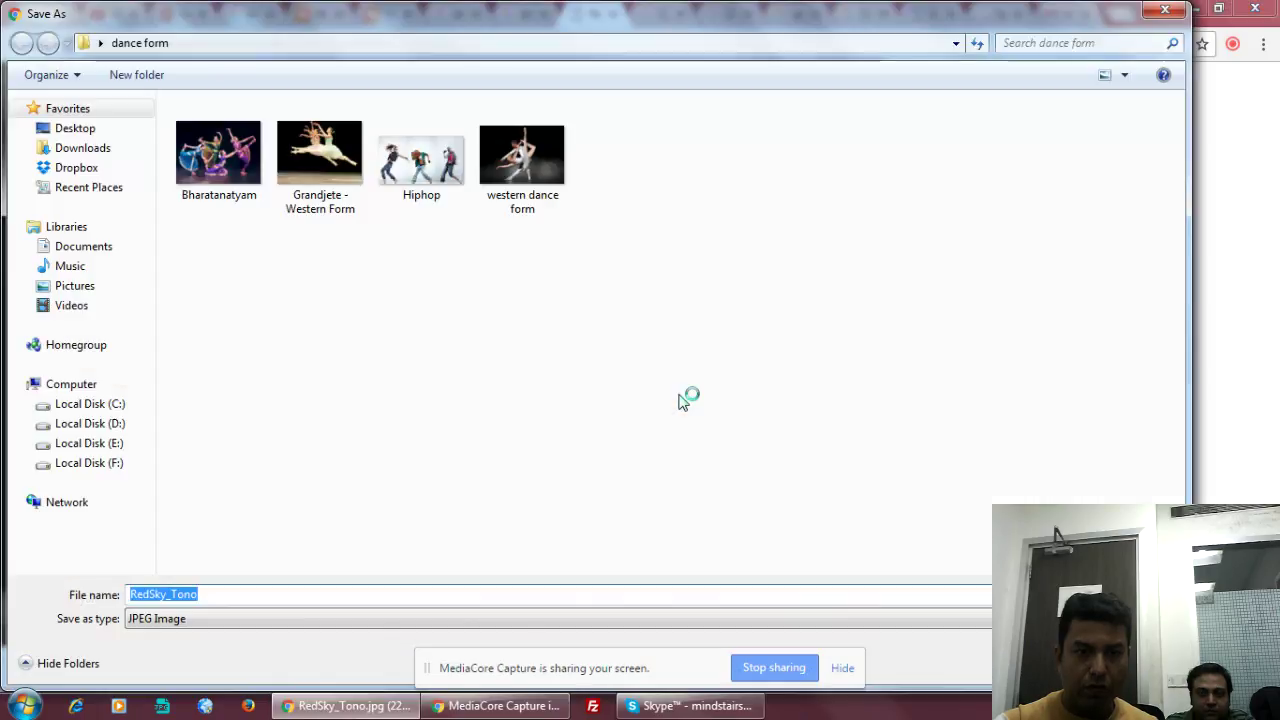
pyautogui.write('con')
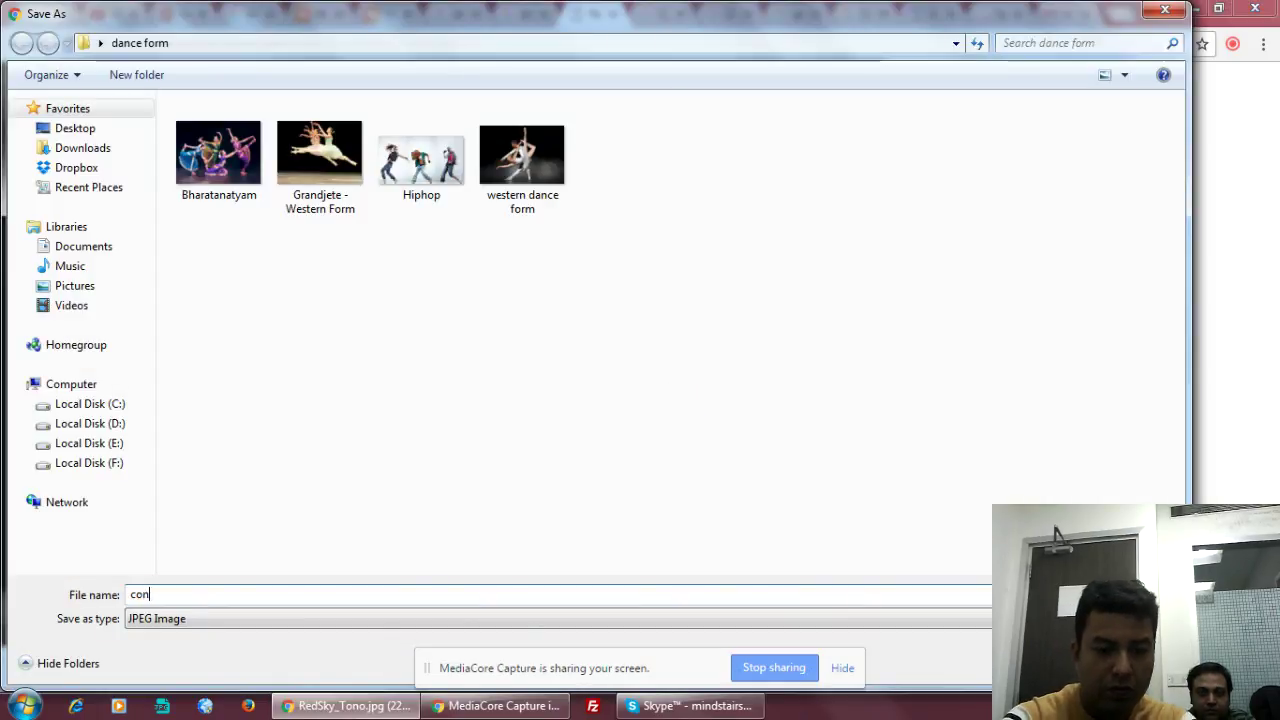
pyautogui.write('temporary dance form')
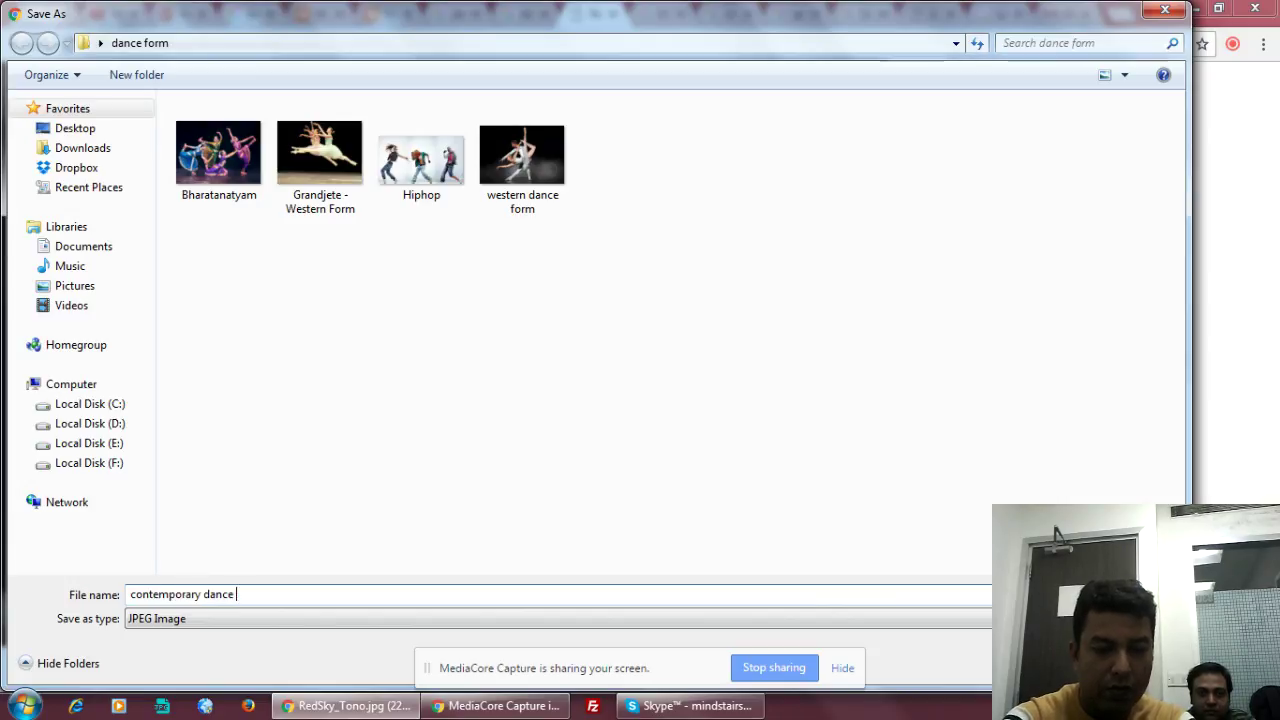
pyautogui.press('Return')
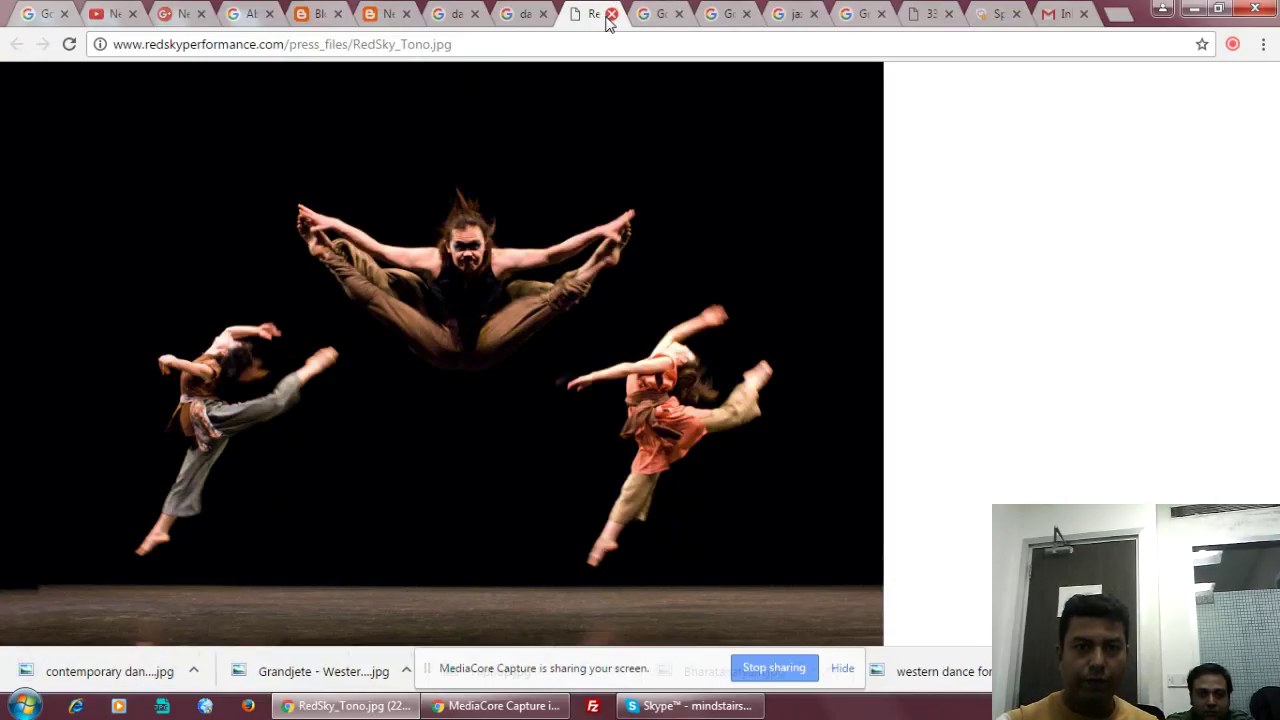
pyautogui.click(611, 14)
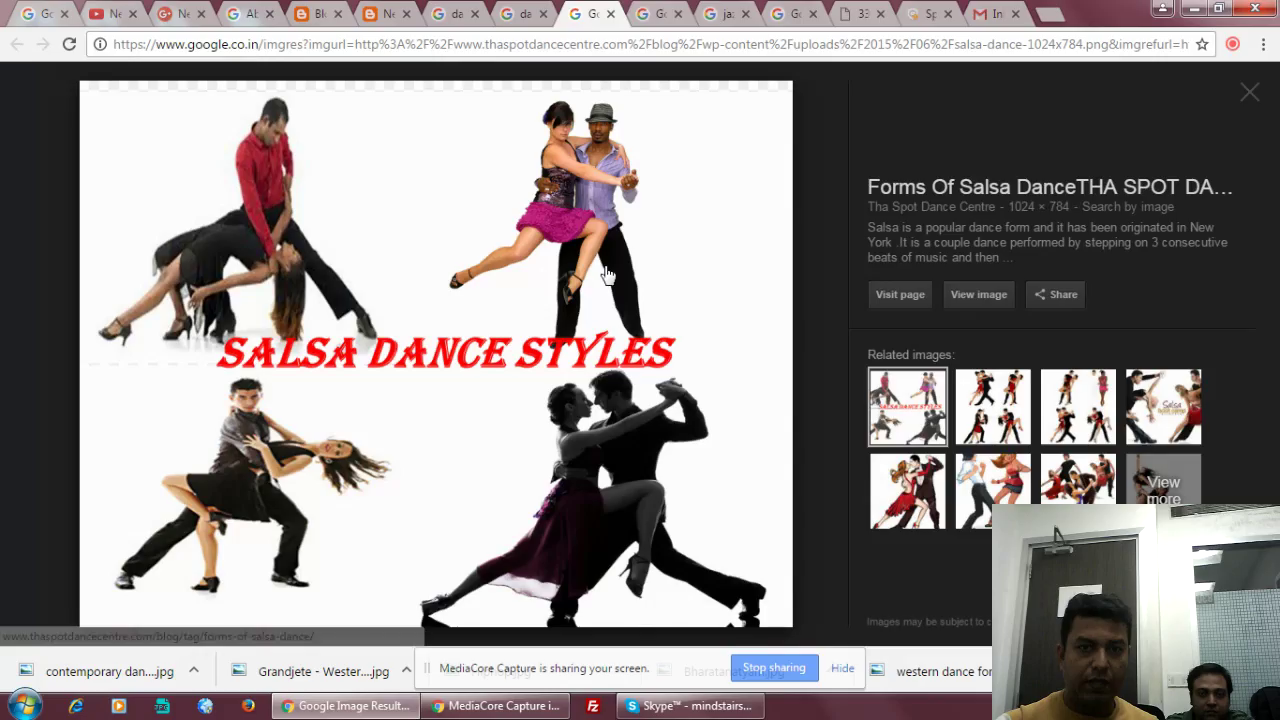
# Open the full-size versions of the Salsa Dance Styles and Latin Dance images, closing the salsa preview page.
pyautogui.click(971, 293)
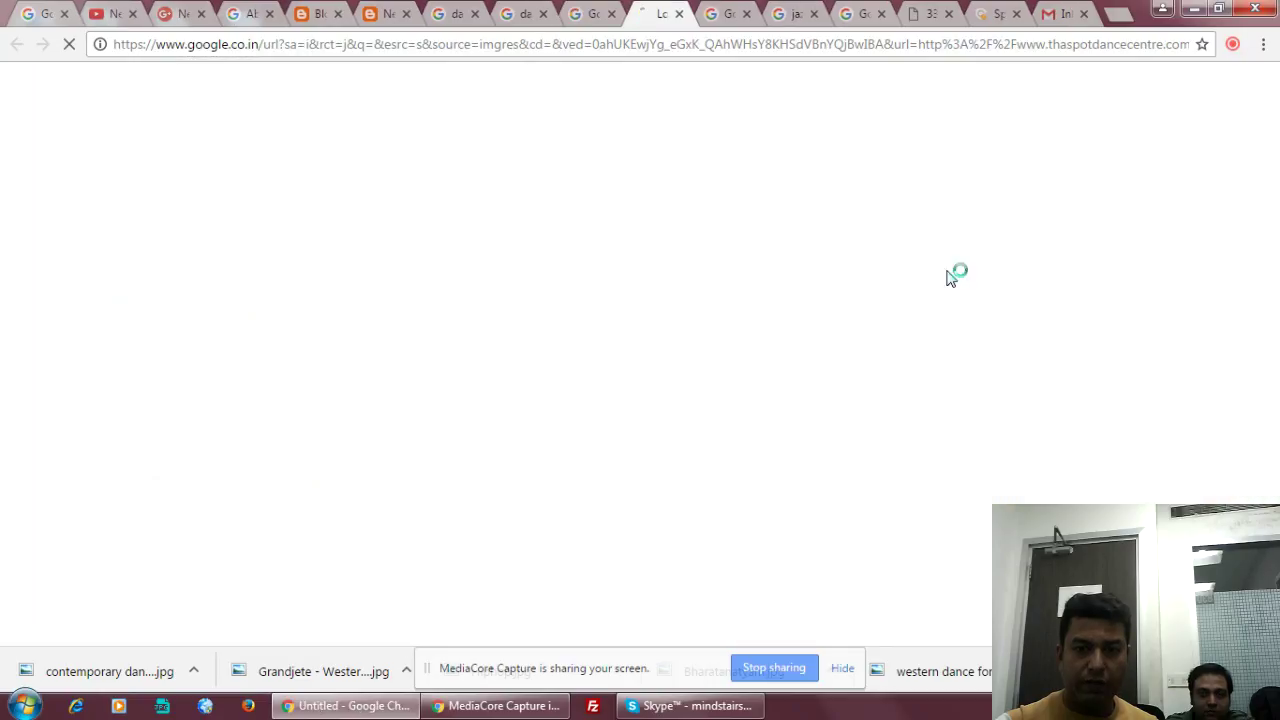
pyautogui.click(600, 16)
pyautogui.click(611, 14)
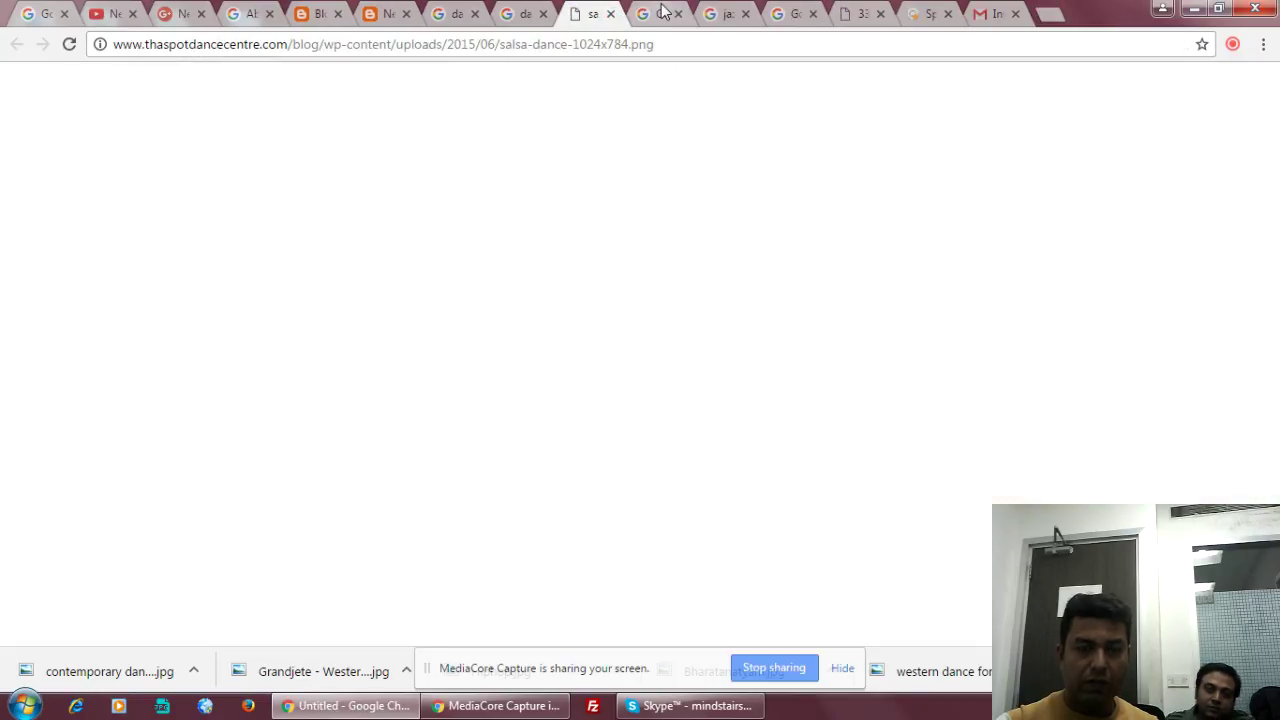
pyautogui.click(660, 16)
pyautogui.click(979, 269)
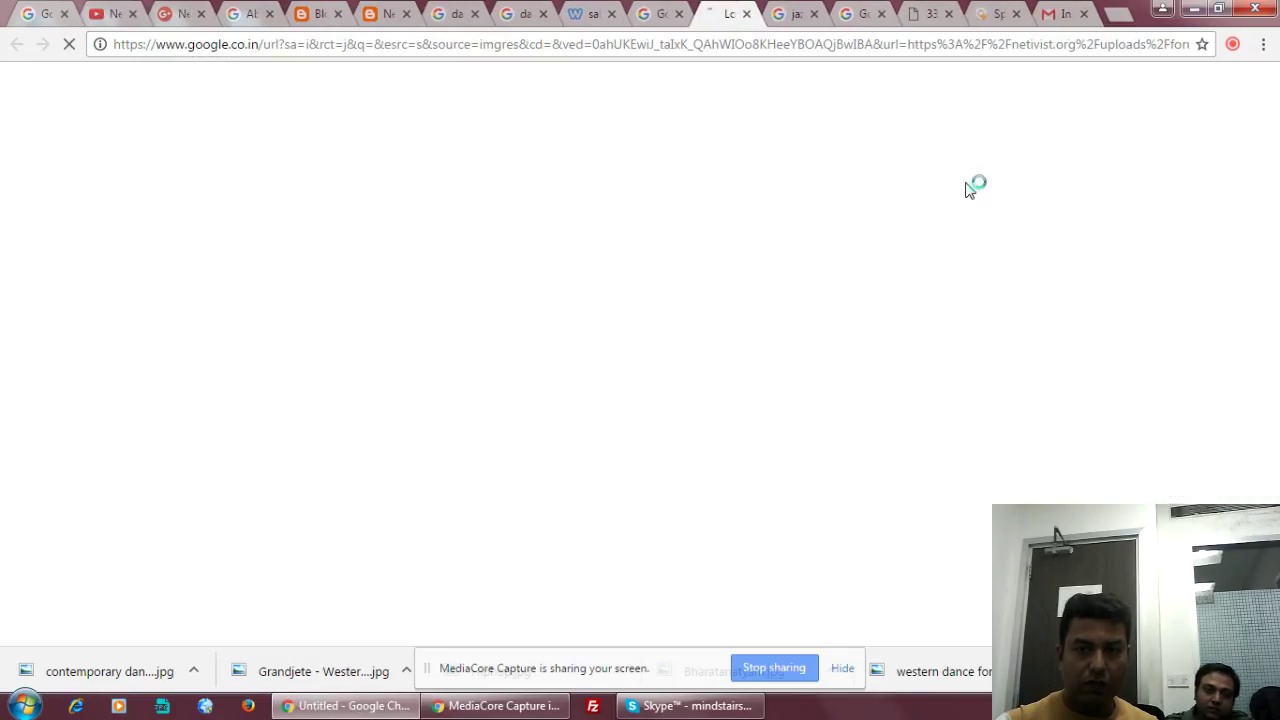
pyautogui.click(650, 14)
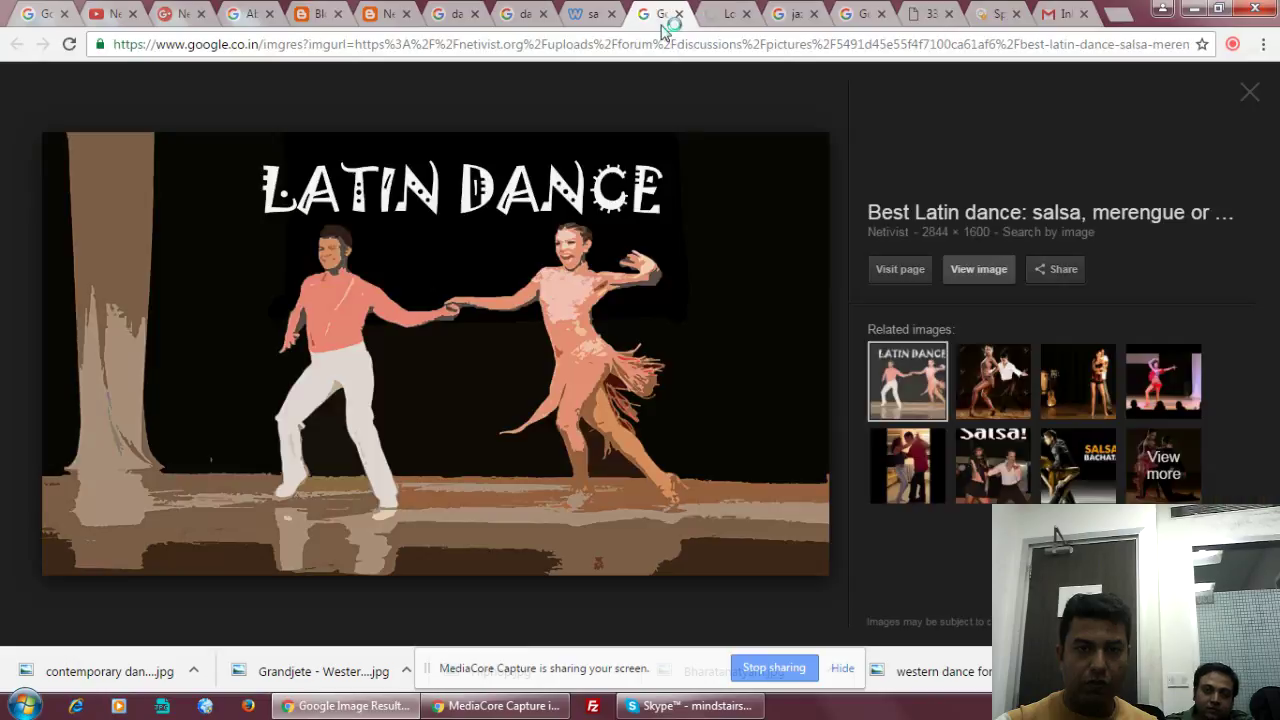
# Save the Salsa Dance Styles image as the PNG salsa-dance-1024x784 in the dance form folder and close its page.
pyautogui.click(592, 13)
pyautogui.rightClick(522, 273)
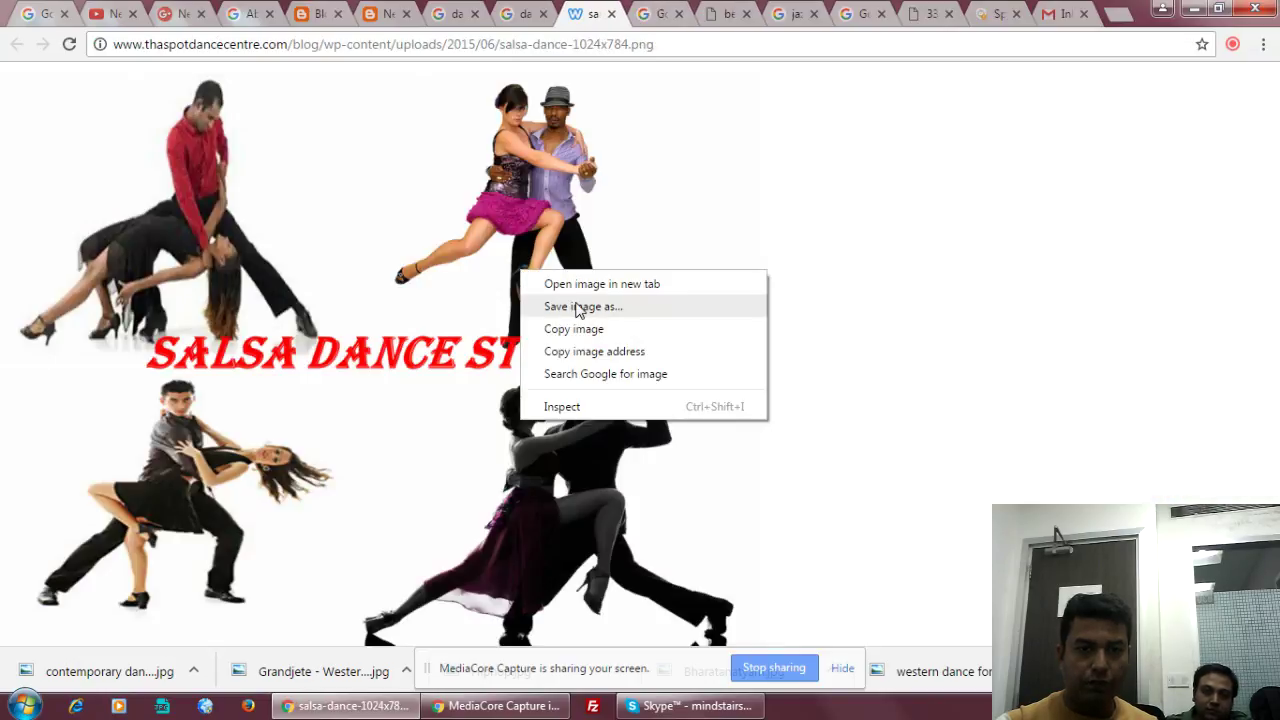
pyautogui.click(580, 307)
pyautogui.press('Return')
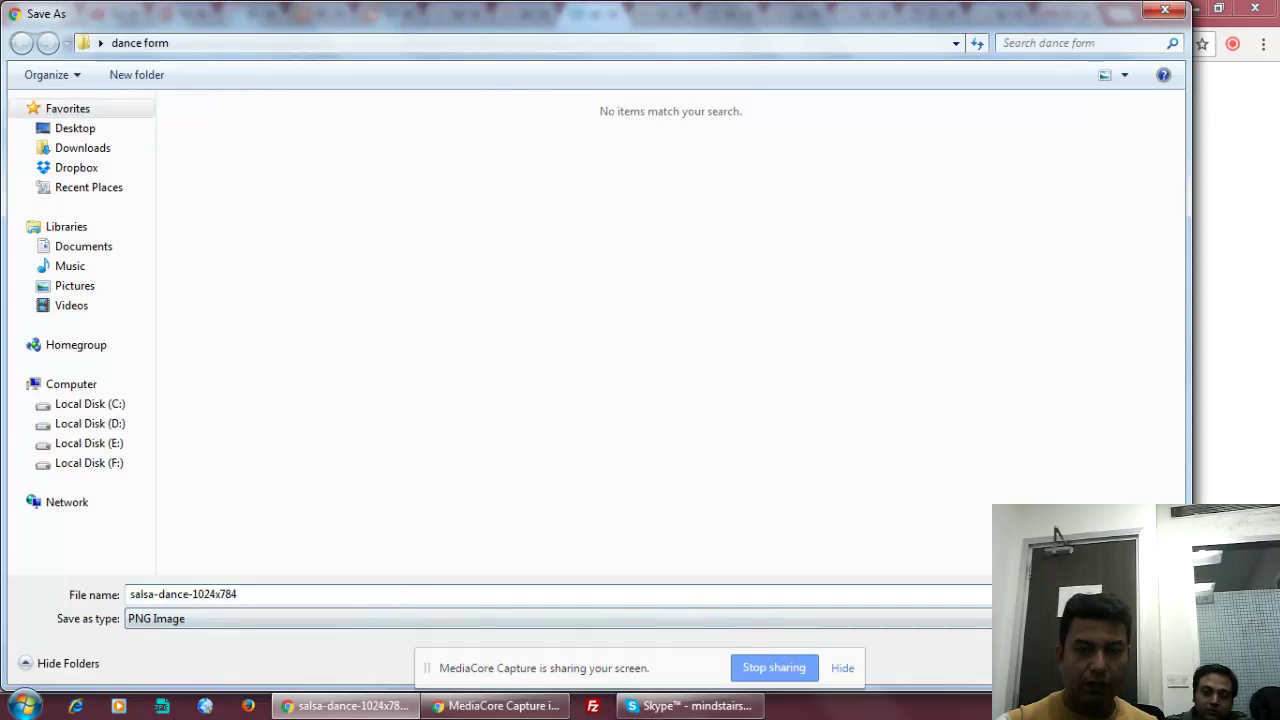
pyautogui.click(611, 14)
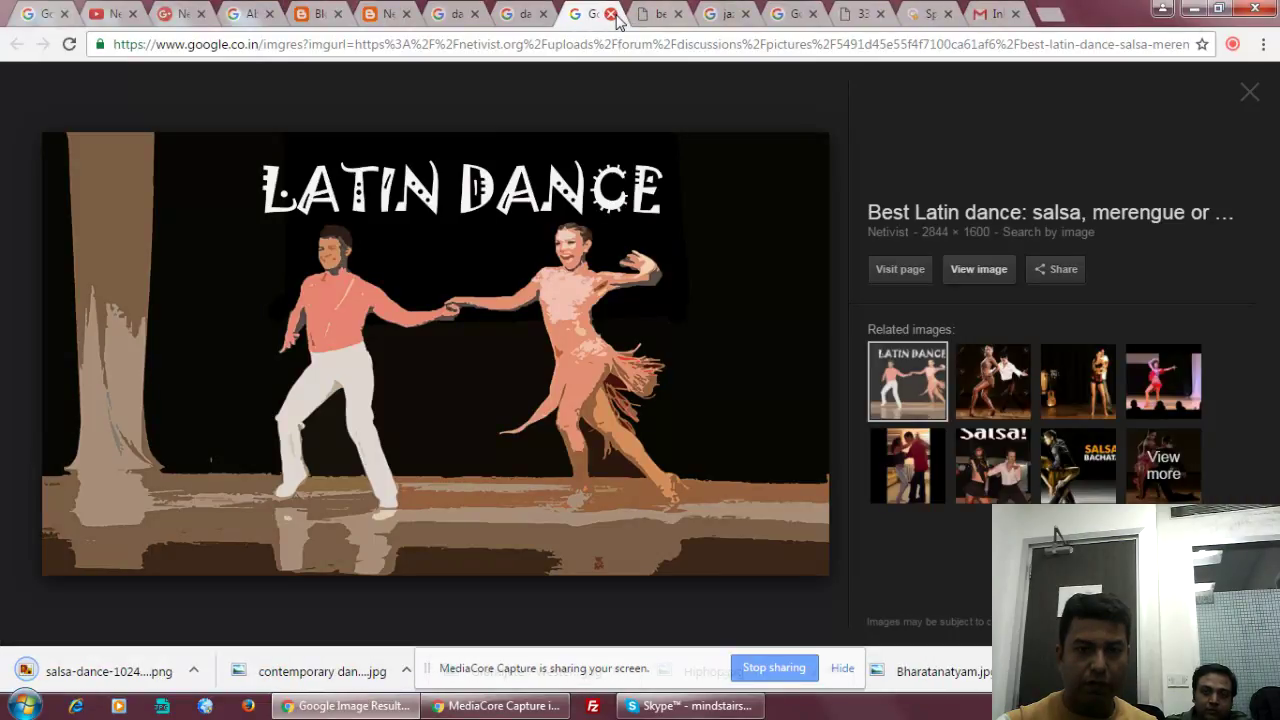
# Save the full-size Latin Dance image under its default name, closing both its preview page and the image page.
pyautogui.click(651, 14)
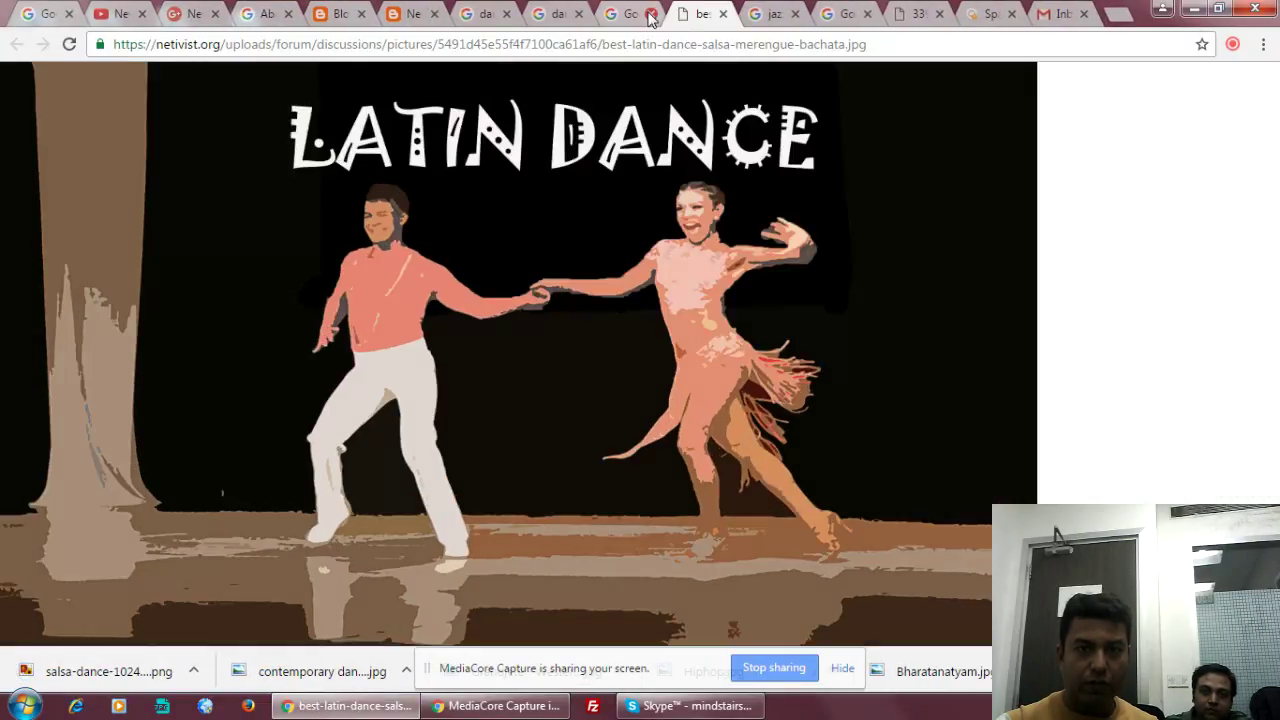
pyautogui.rightClick(546, 215)
pyautogui.click(609, 255)
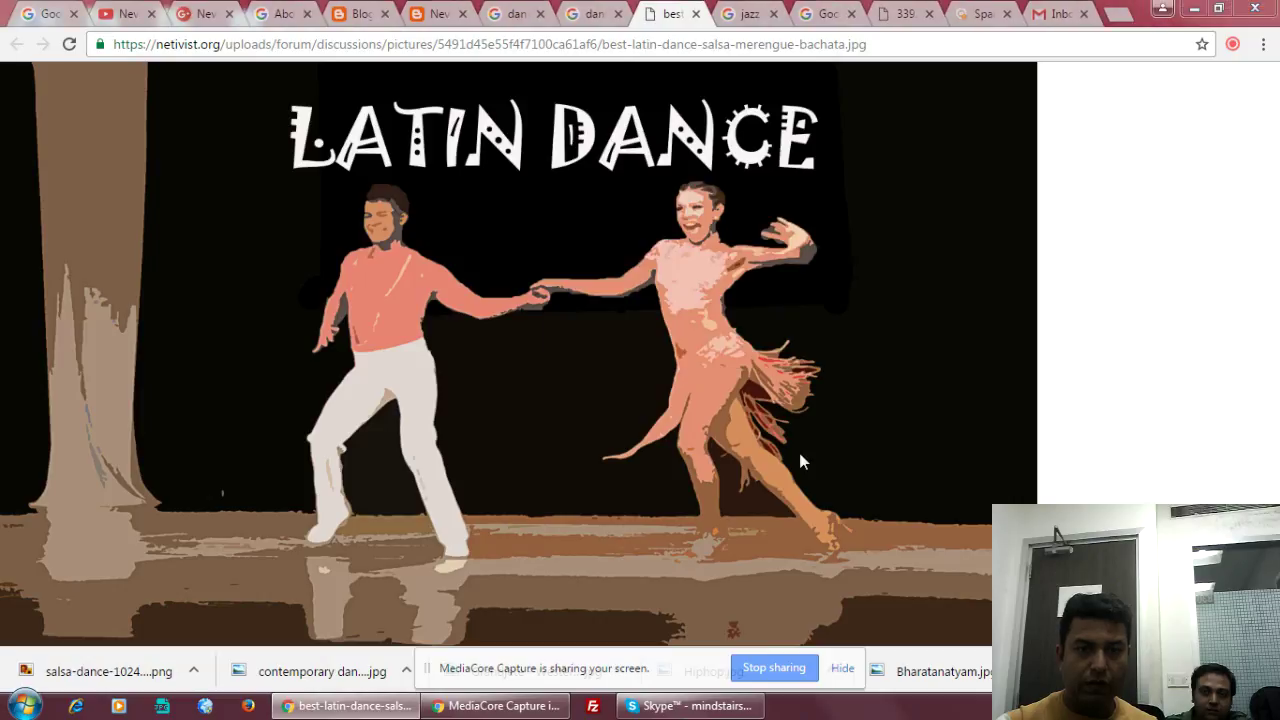
pyautogui.click(1105, 668)
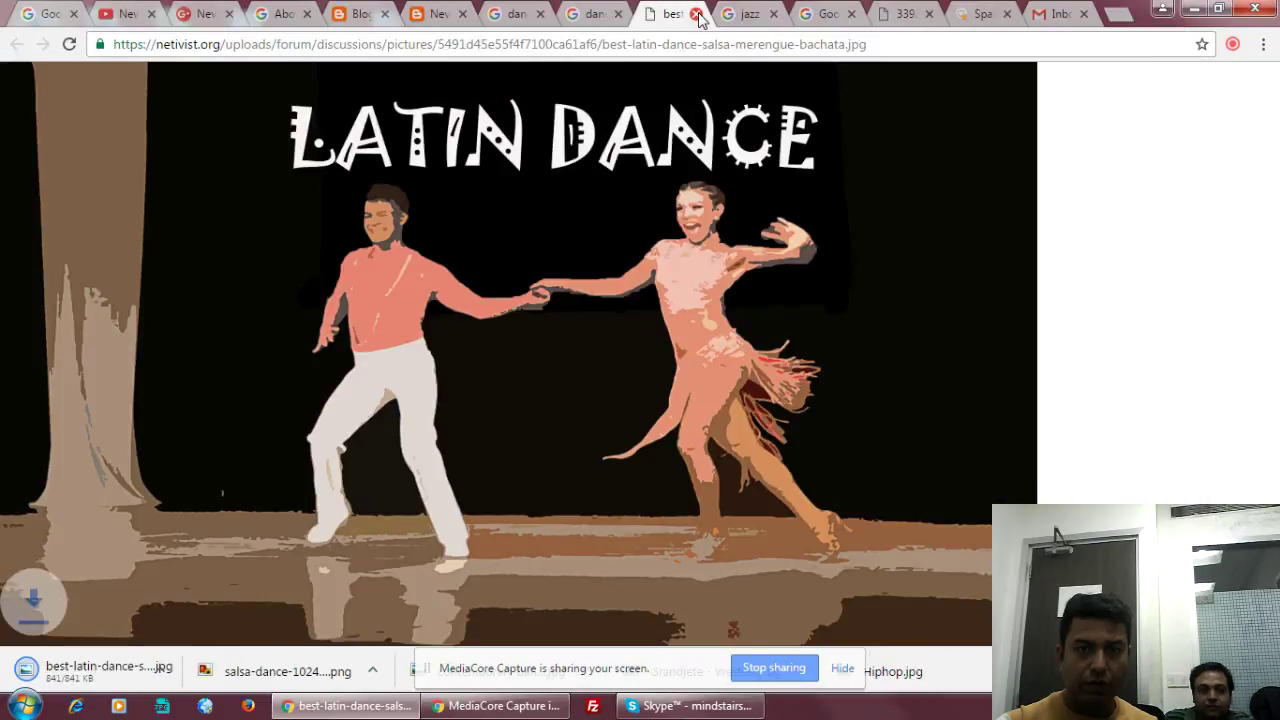
pyautogui.click(696, 14)
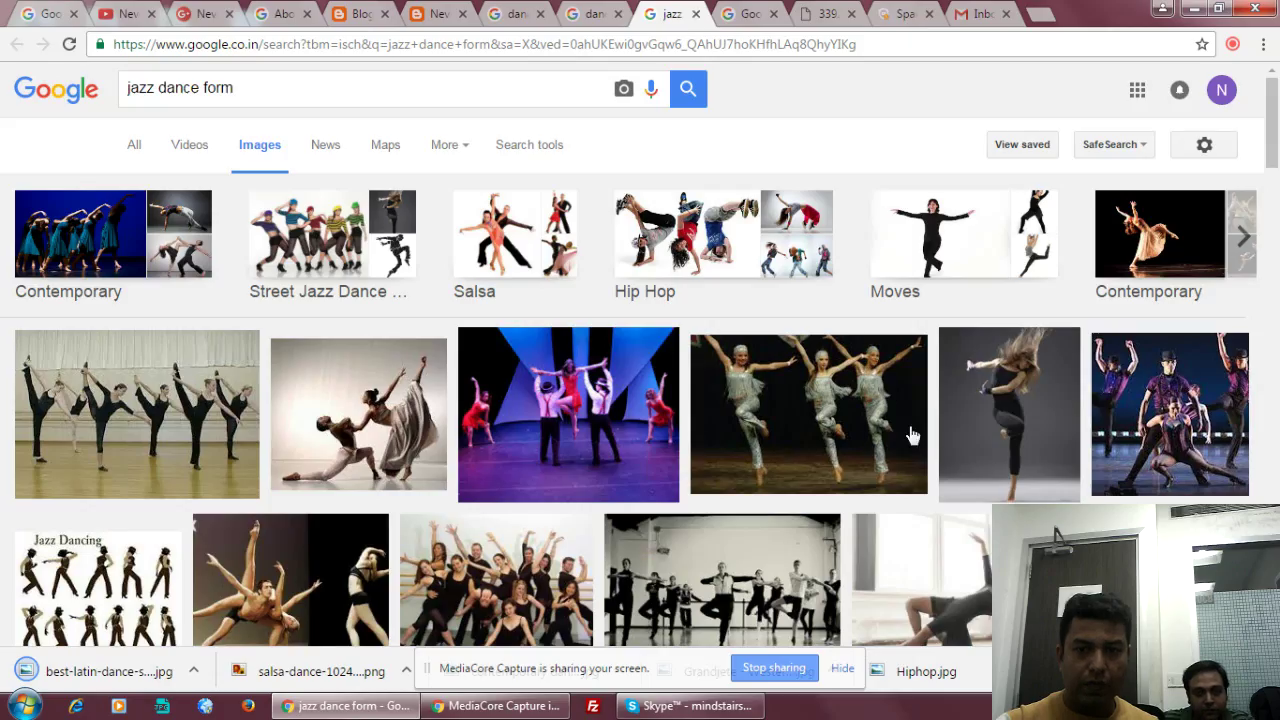
# Filter the jazz dance form image results to the Large size.
pyautogui.scroll(-3, 912, 435)
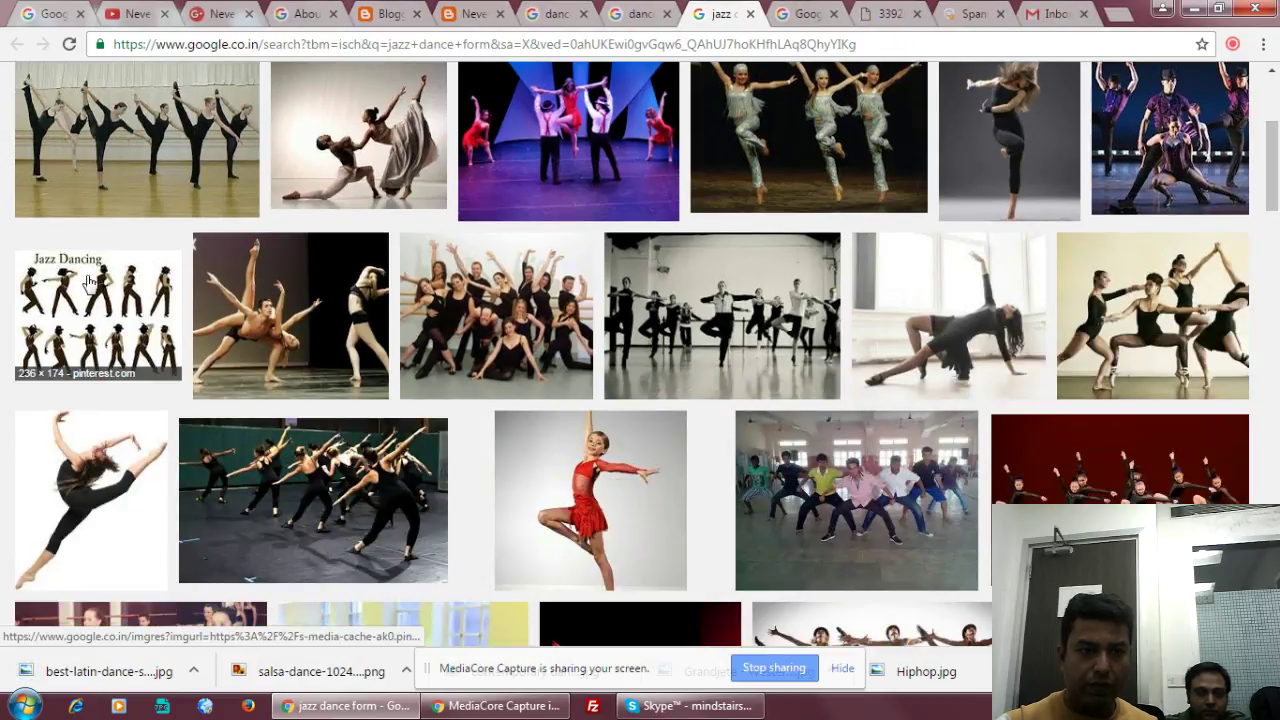
pyautogui.rightClick(88, 280)
pyautogui.scroll(3, 683, 297)
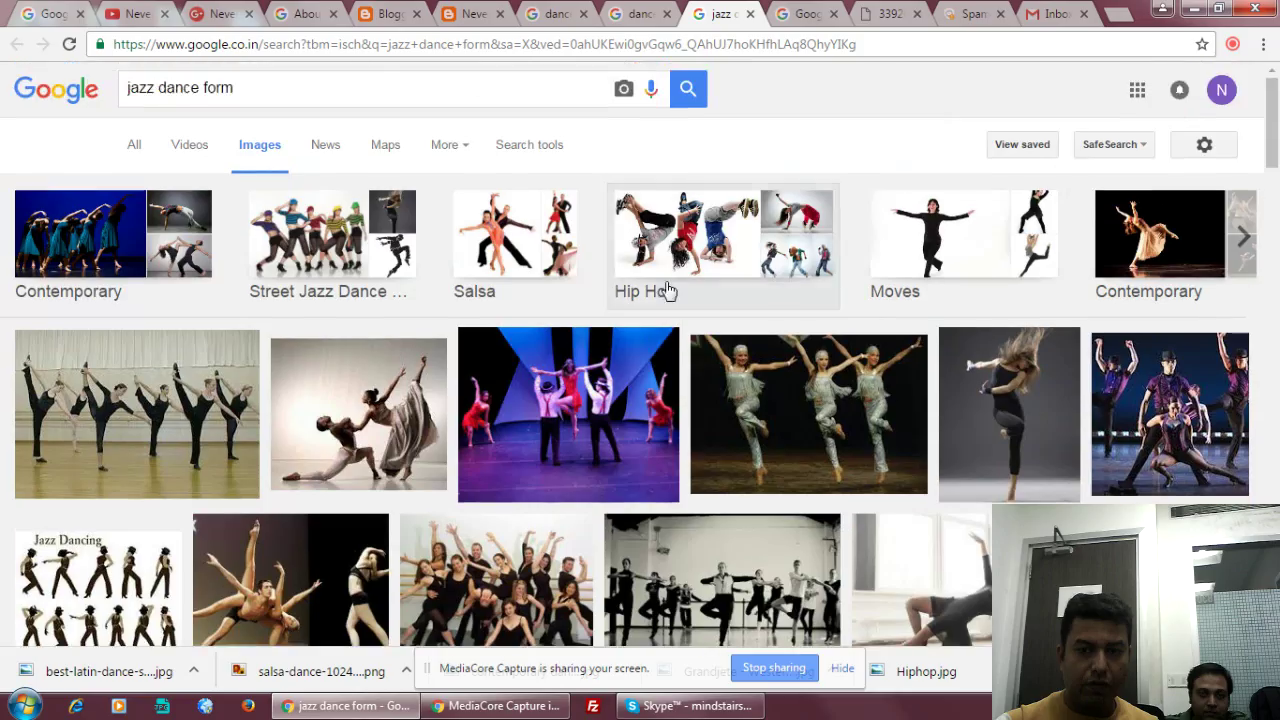
pyautogui.click(515, 150)
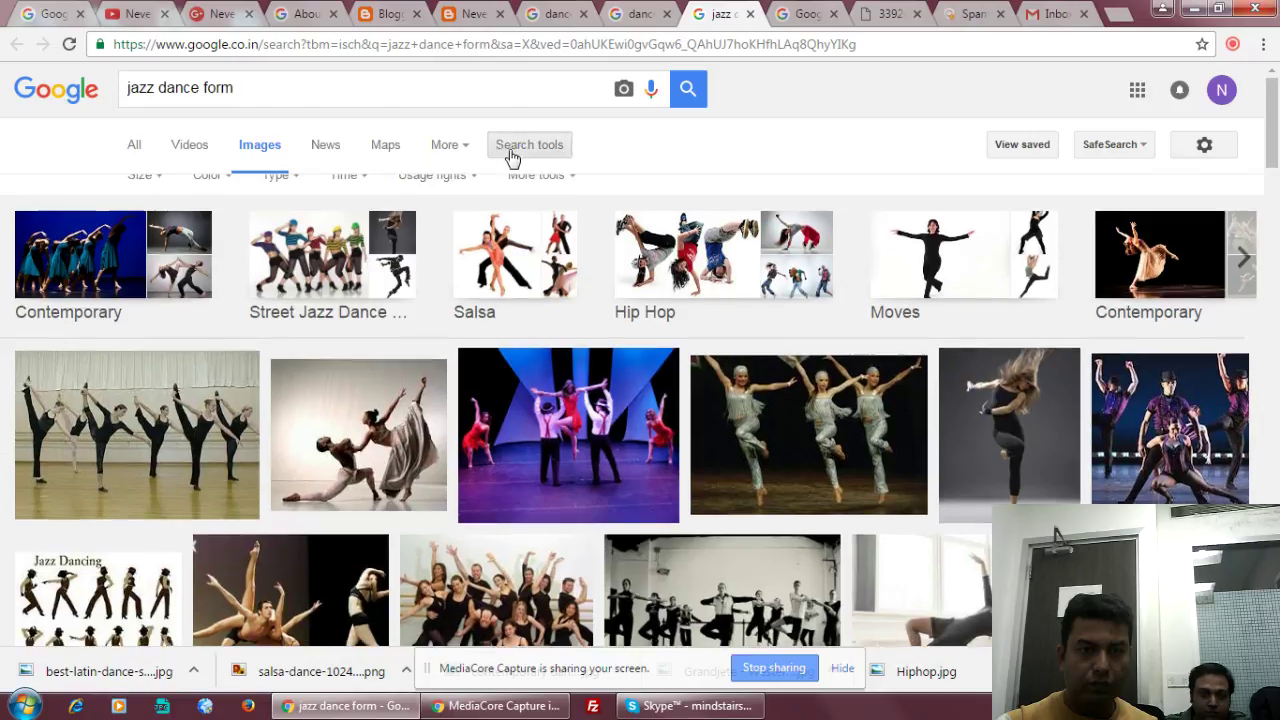
pyautogui.click(136, 194)
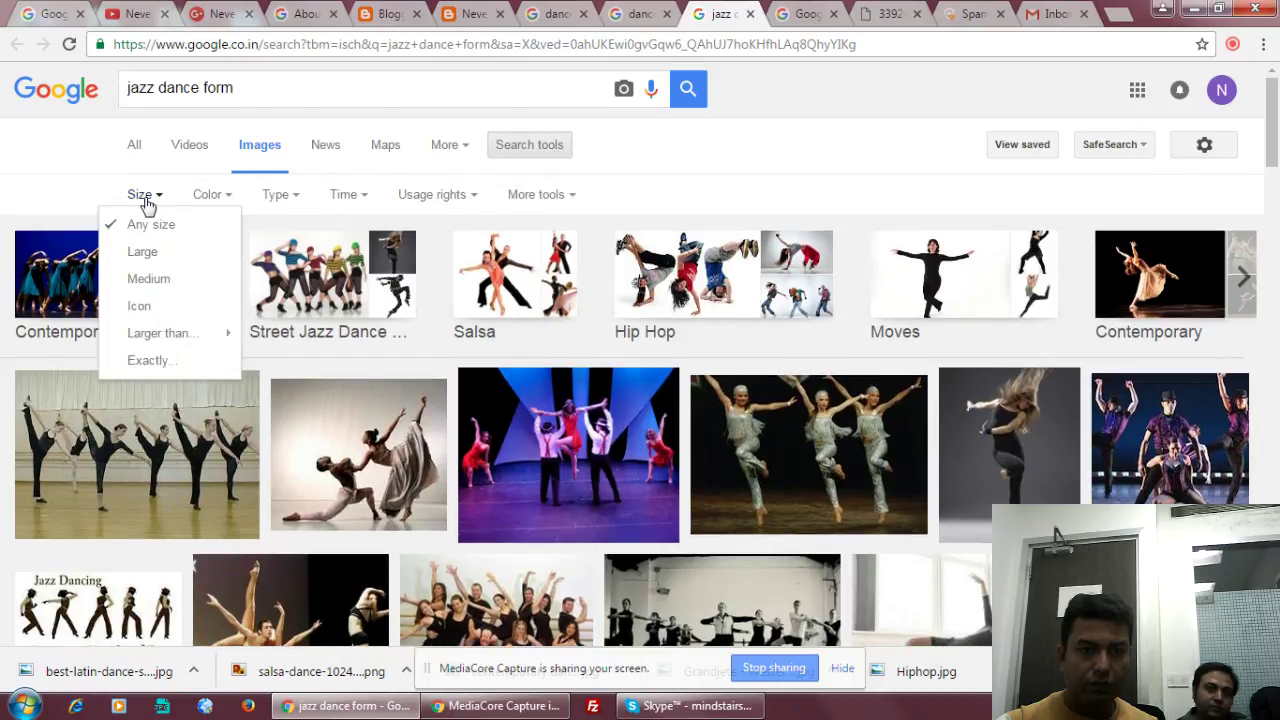
pyautogui.click(145, 253)
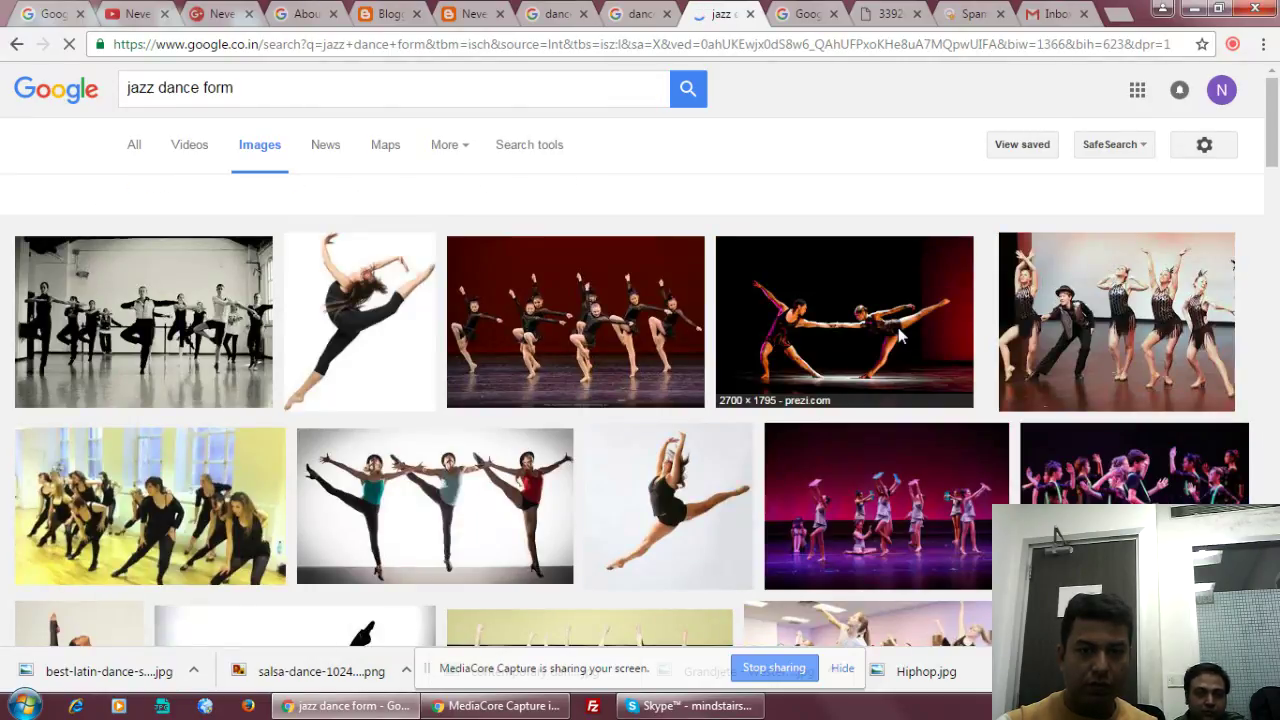
# Browse the large jazz dance results and open the prezi.com image of two dancers holding hands in a new tab.
pyautogui.scroll(-3, 898, 327)
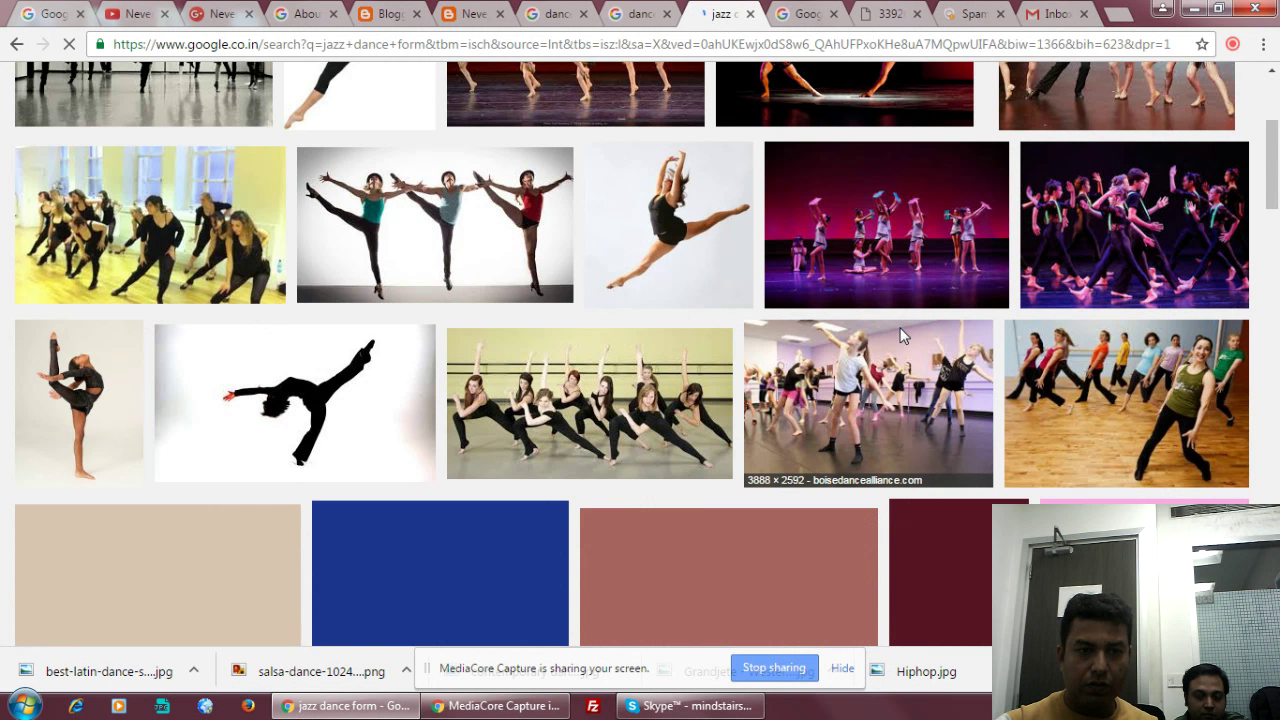
pyautogui.scroll(-6, 900, 336)
pyautogui.scroll(4, 900, 336)
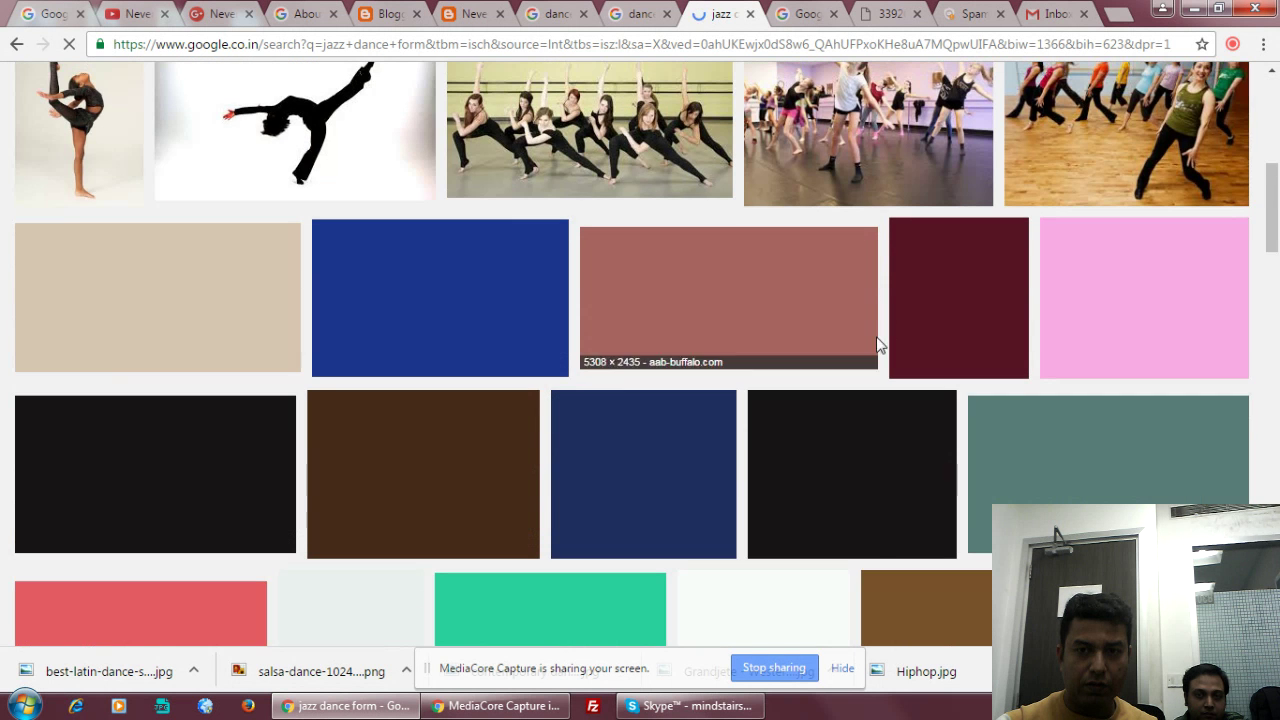
pyautogui.moveTo(1268, 212); pyautogui.dragTo(1276, 143)
pyautogui.rightClick(853, 200)
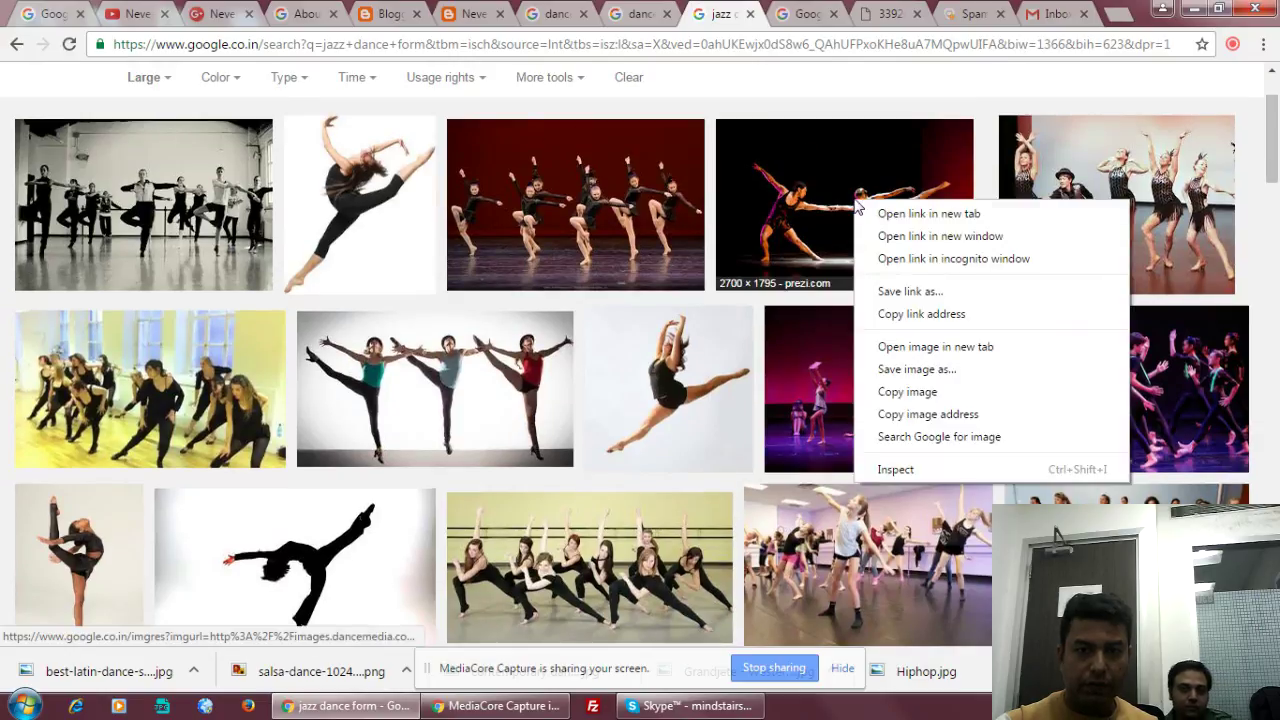
pyautogui.click(905, 214)
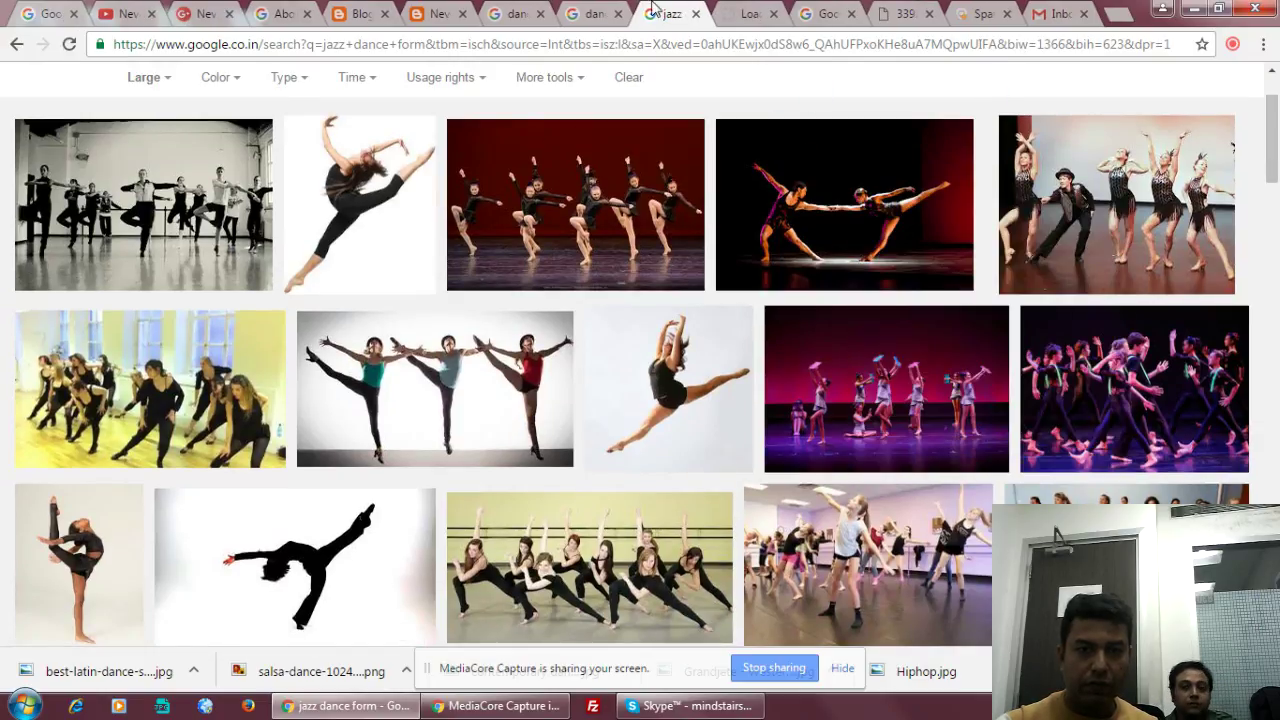
# Open the prezi.com jazz image at full size and close the jazz results, wedding choreographer preview and quote image pages.
pyautogui.click(696, 16)
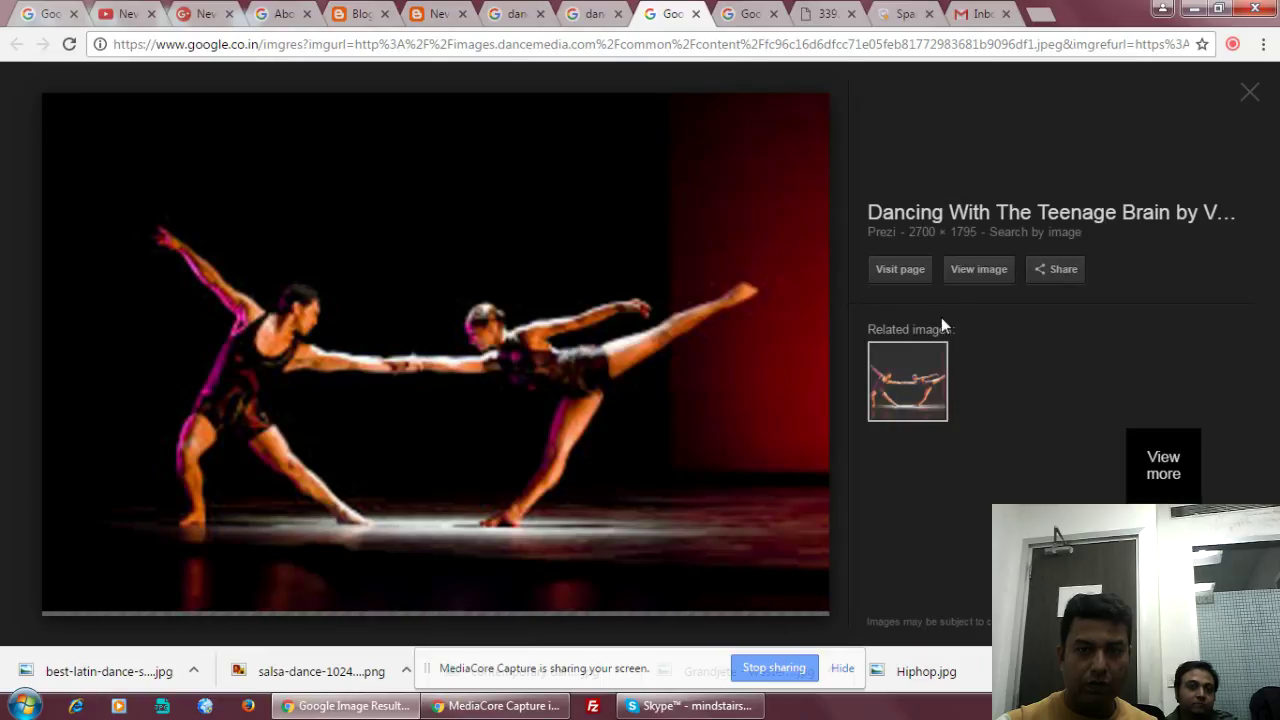
pyautogui.click(980, 272)
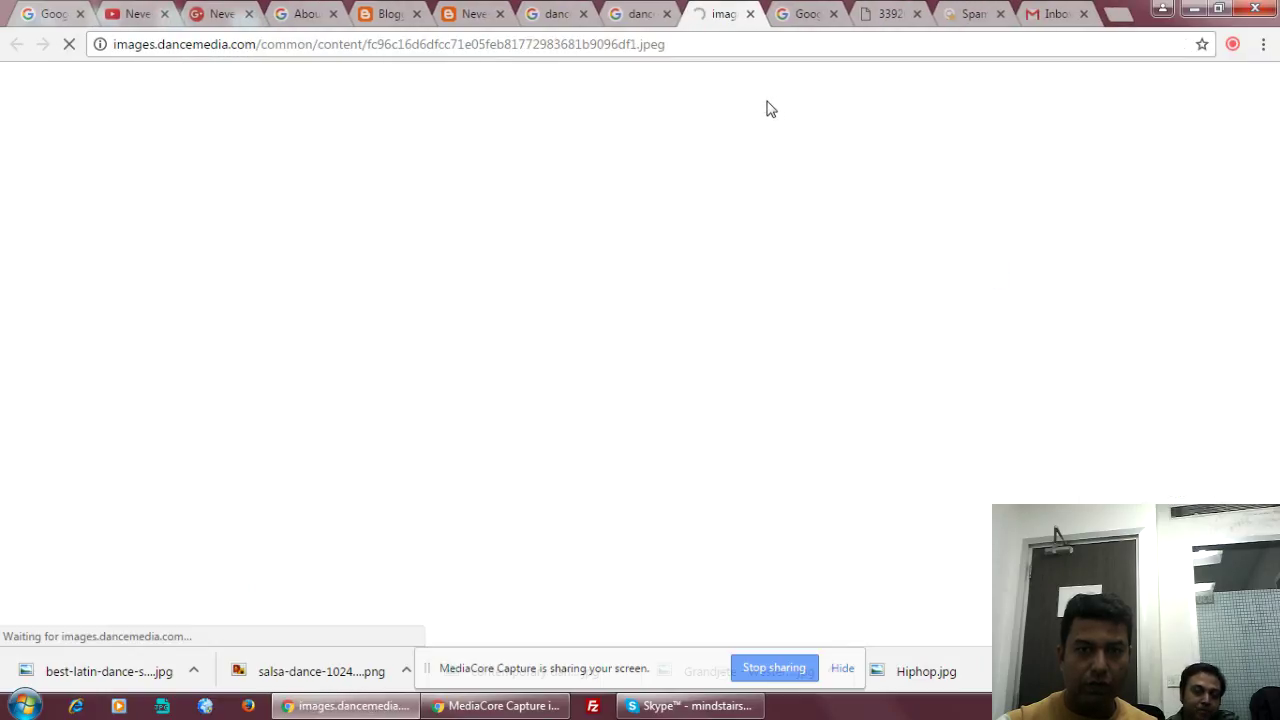
pyautogui.click(790, 16)
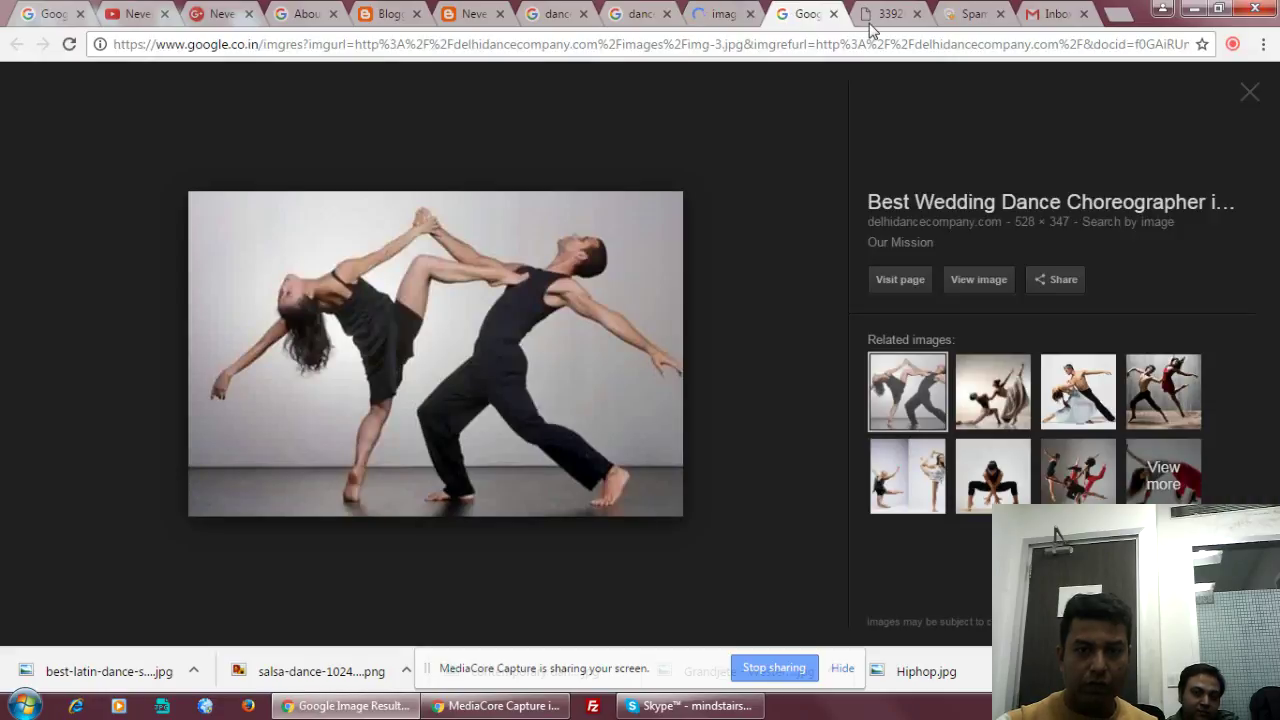
pyautogui.click(833, 14)
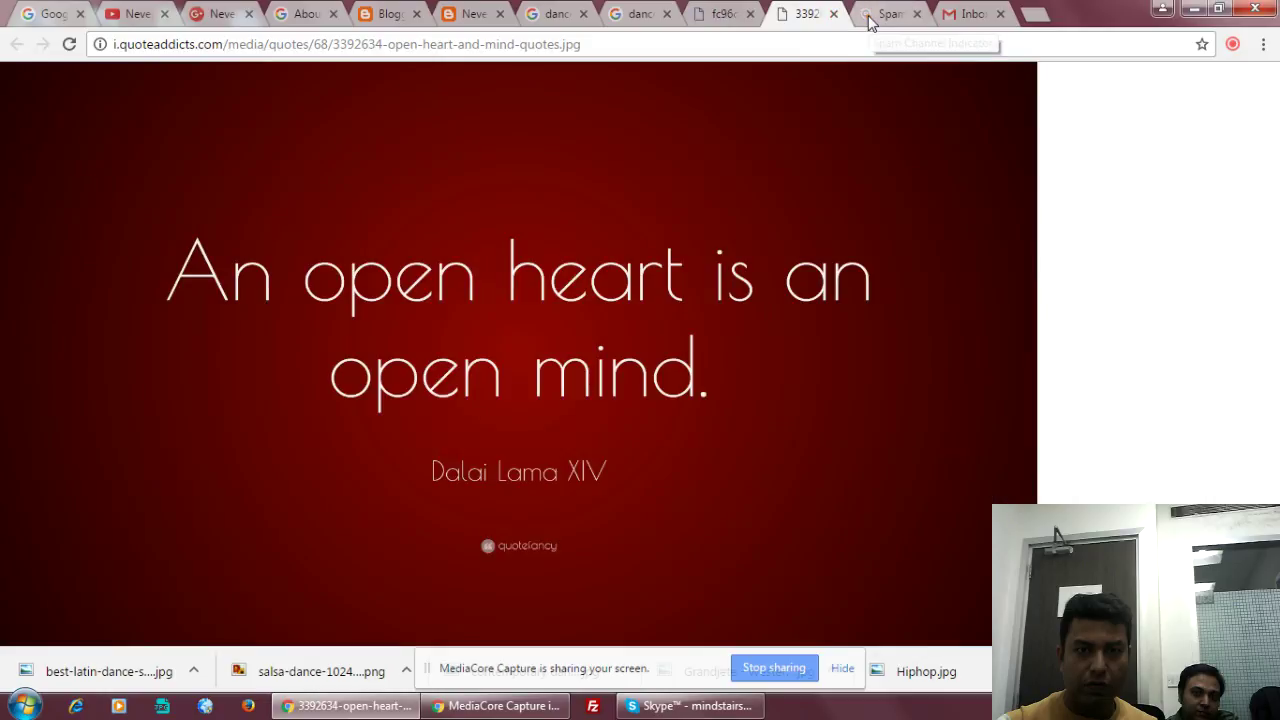
pyautogui.click(833, 14)
# Save the full-size jazz image as the JPEG Jazz Dance Form in the dance form folder and close its page.
pyautogui.rightClick(603, 179)
pyautogui.click(678, 213)
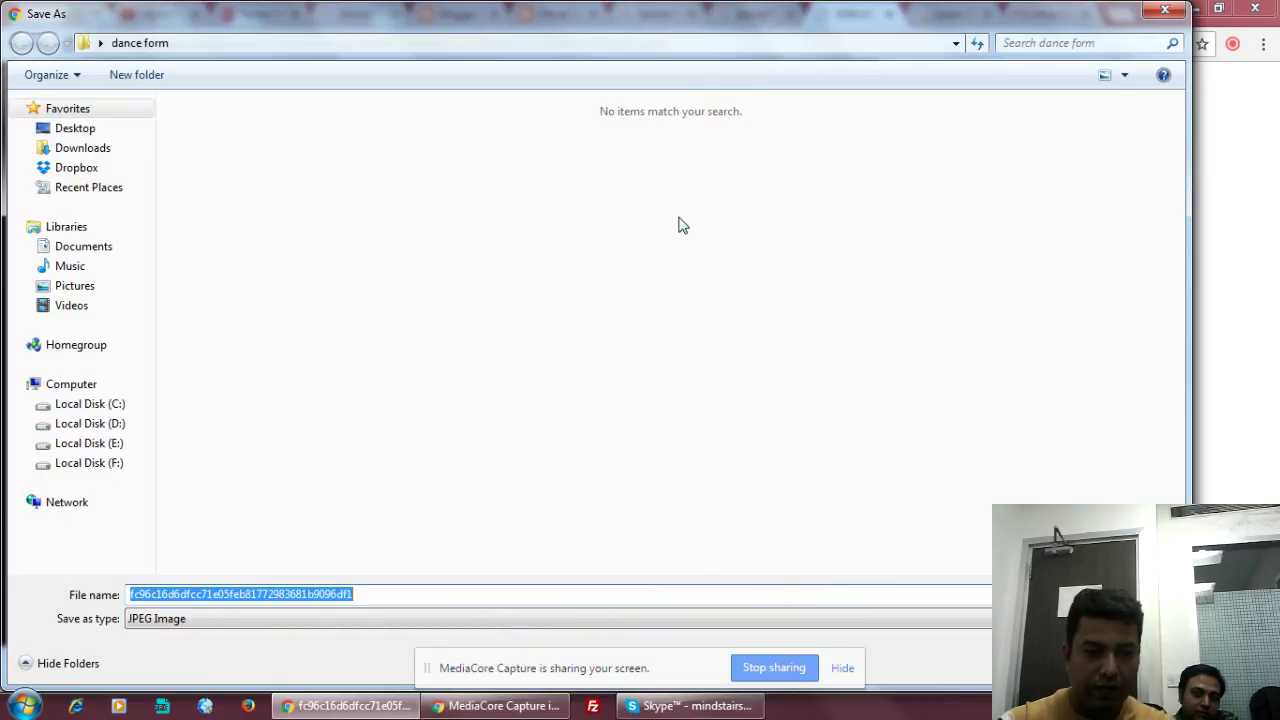
pyautogui.write('Jazz Dance Form')
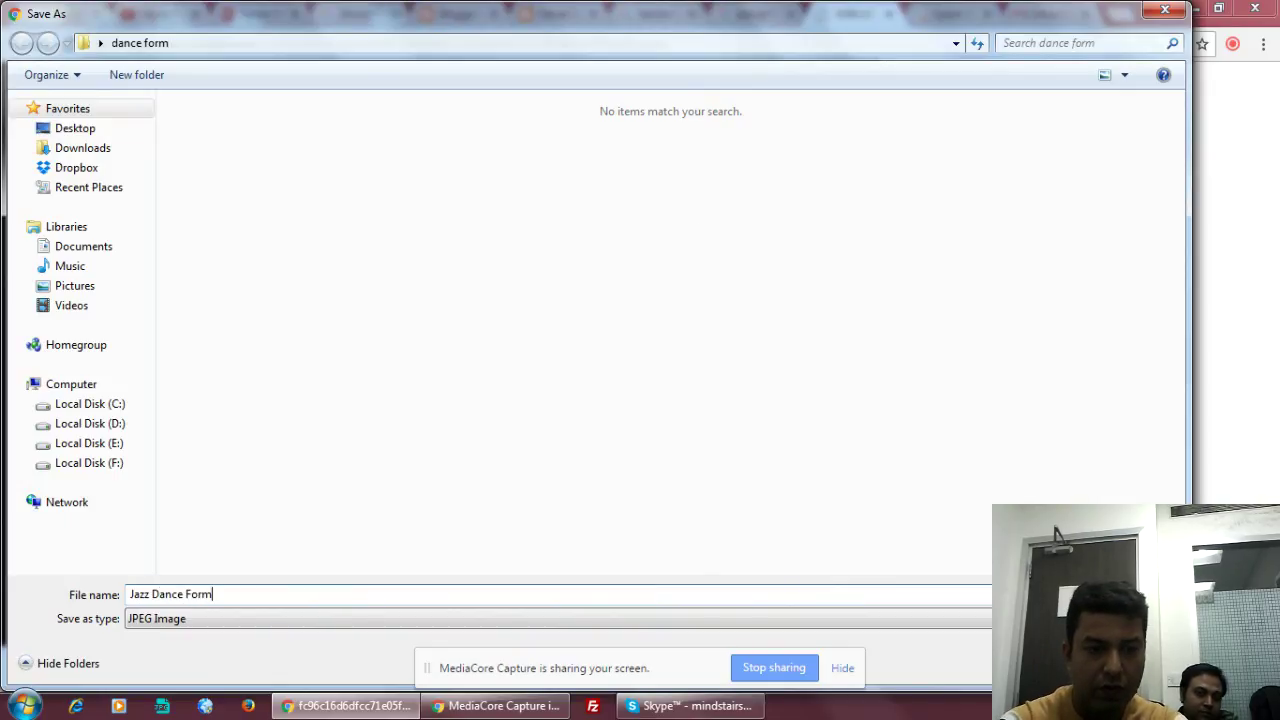
pyautogui.press('Return')
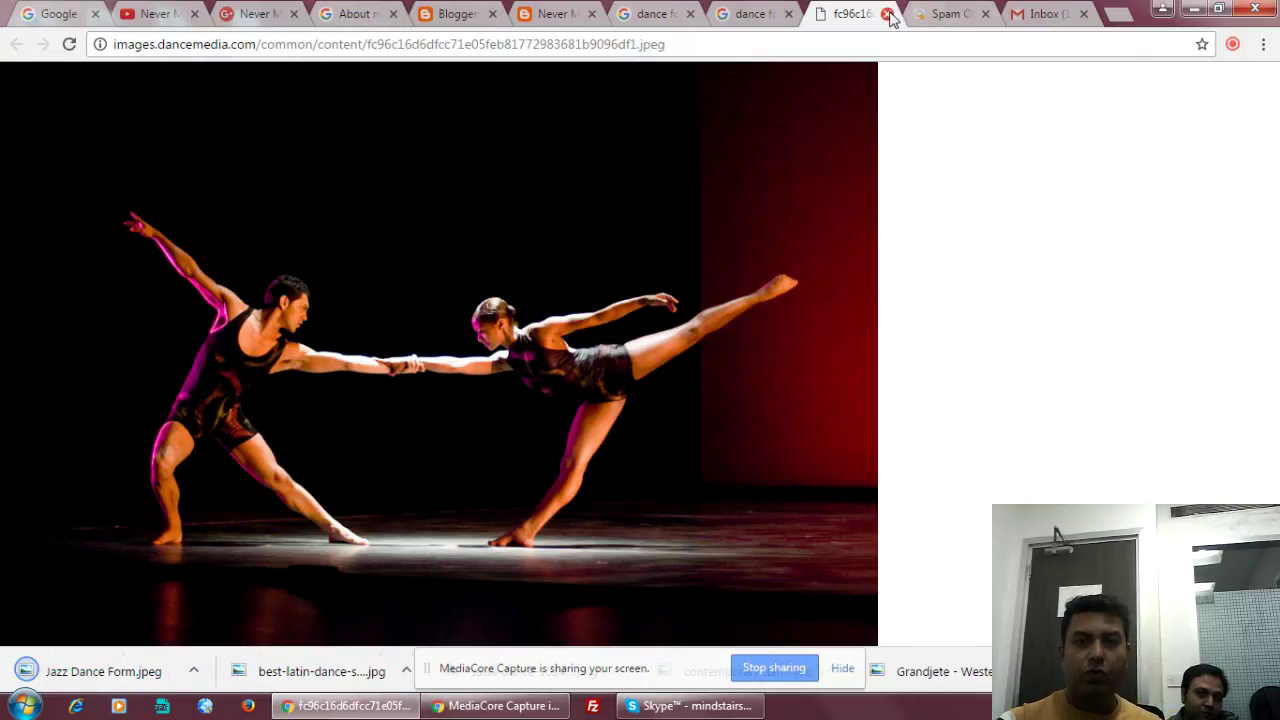
pyautogui.click(886, 14)
# Minimize the browser, open the dance form folder on the desktop and copy the Bharatanatyam image's file name.
pyautogui.click(1194, 8)
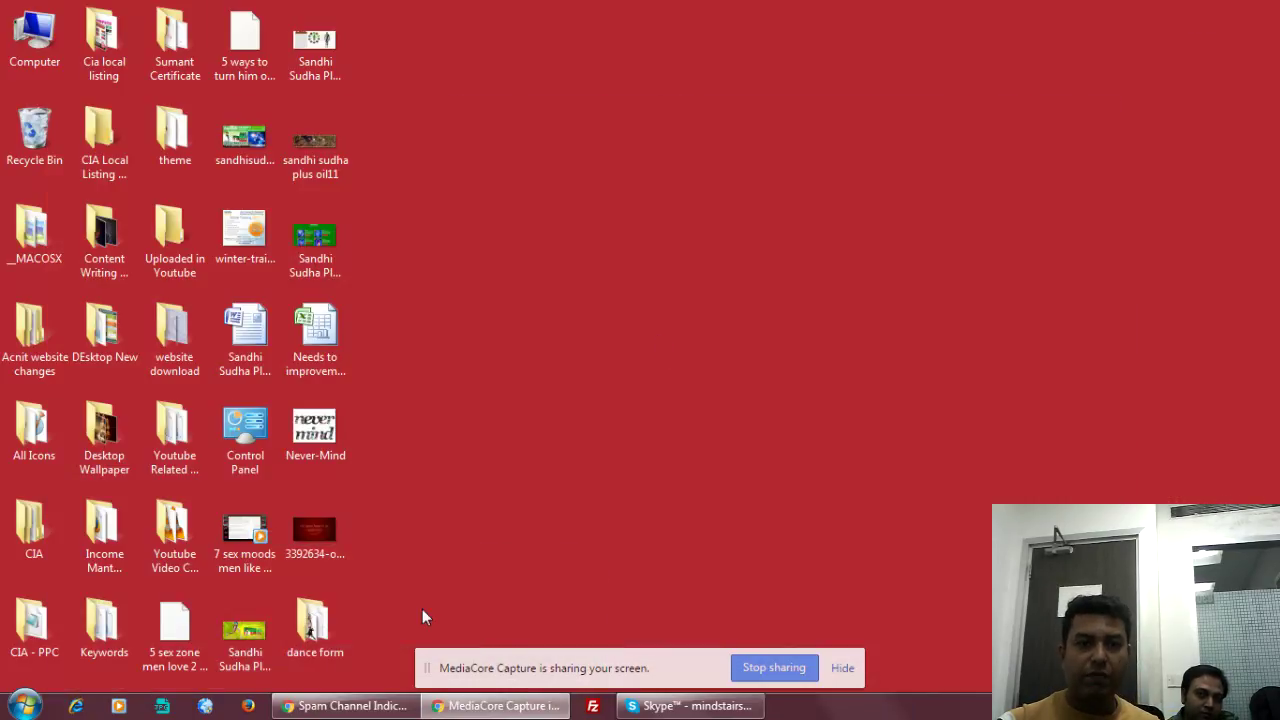
pyautogui.doubleClick(334, 626)
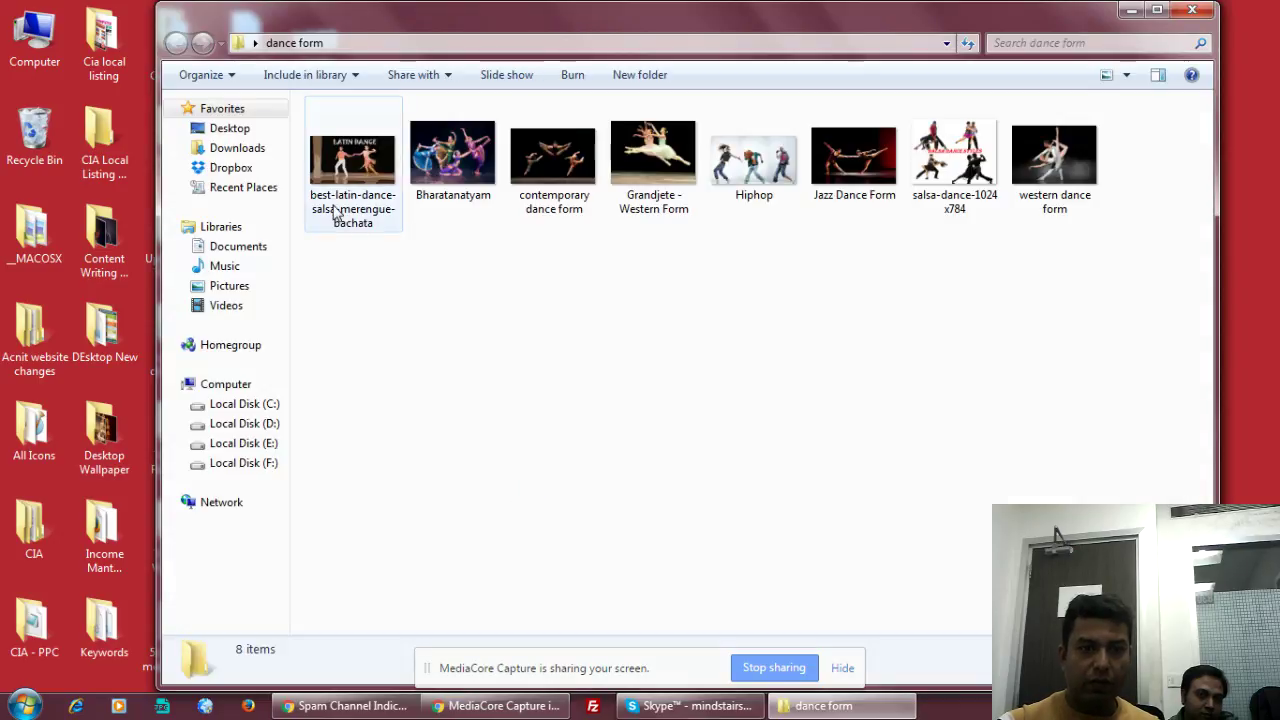
pyautogui.rightClick(457, 204)
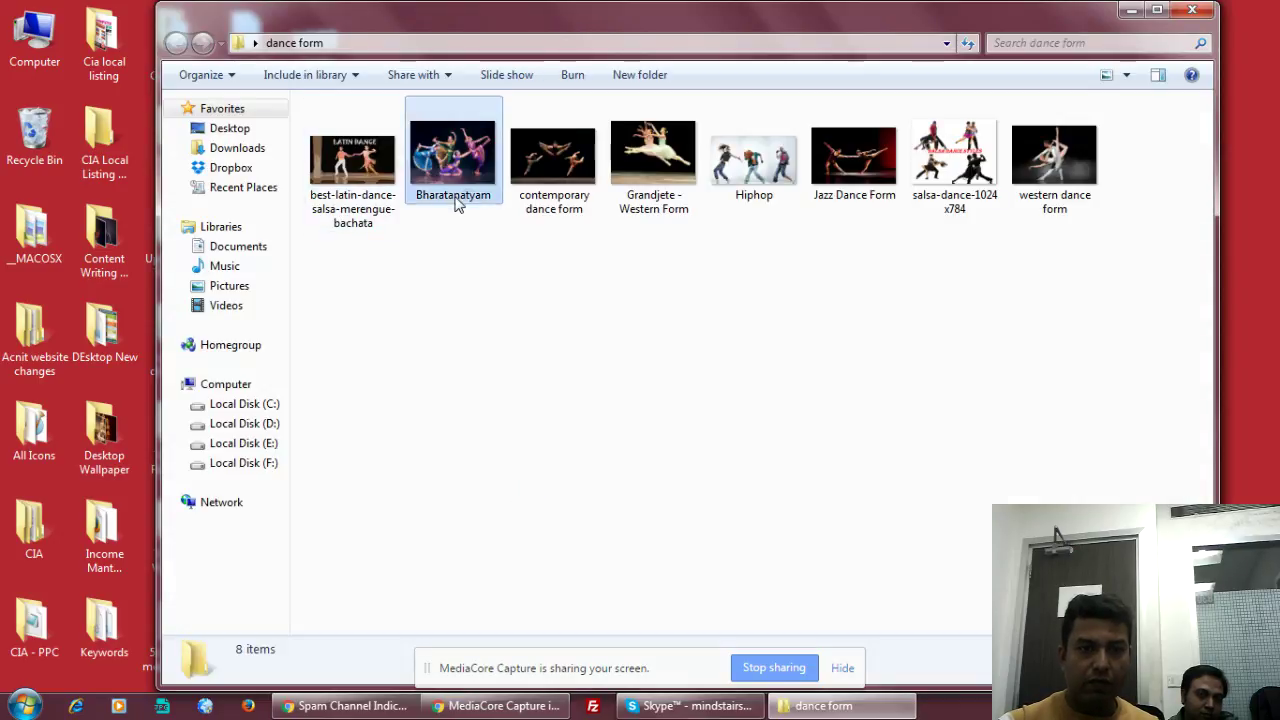
pyautogui.click(533, 651)
pyautogui.hotkey('ctrl', 'c')
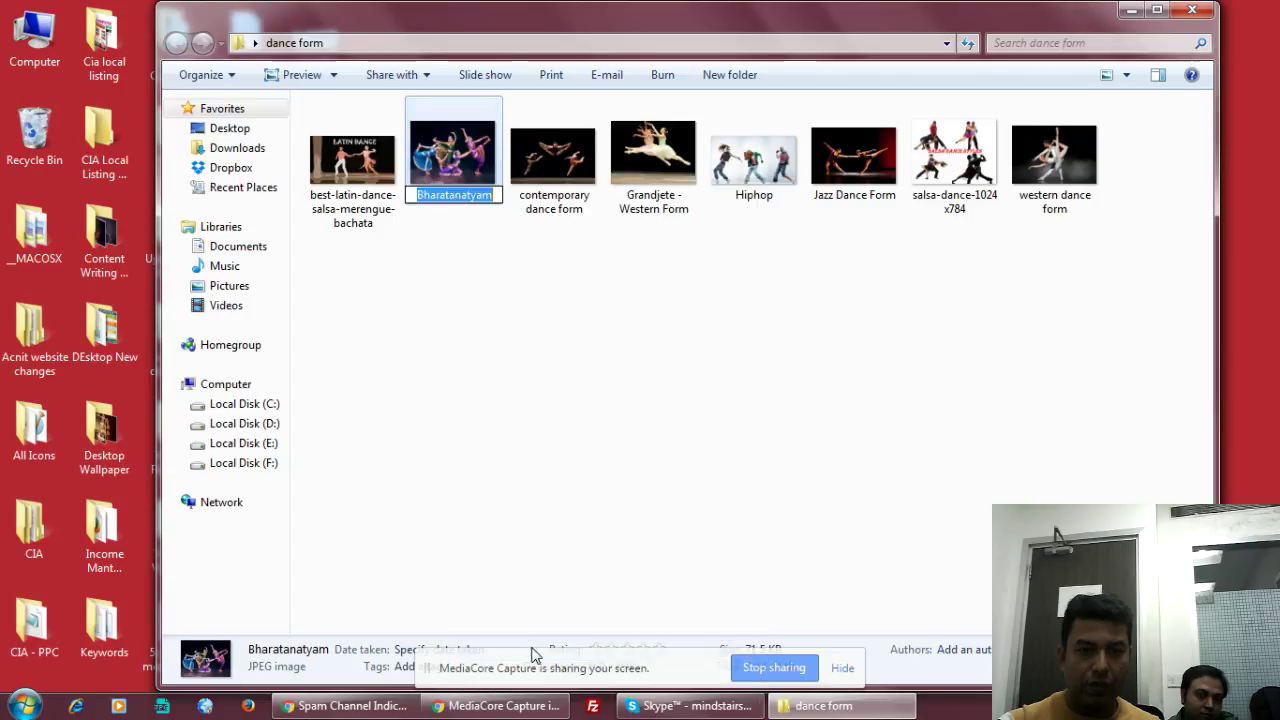
pyautogui.click(441, 330)
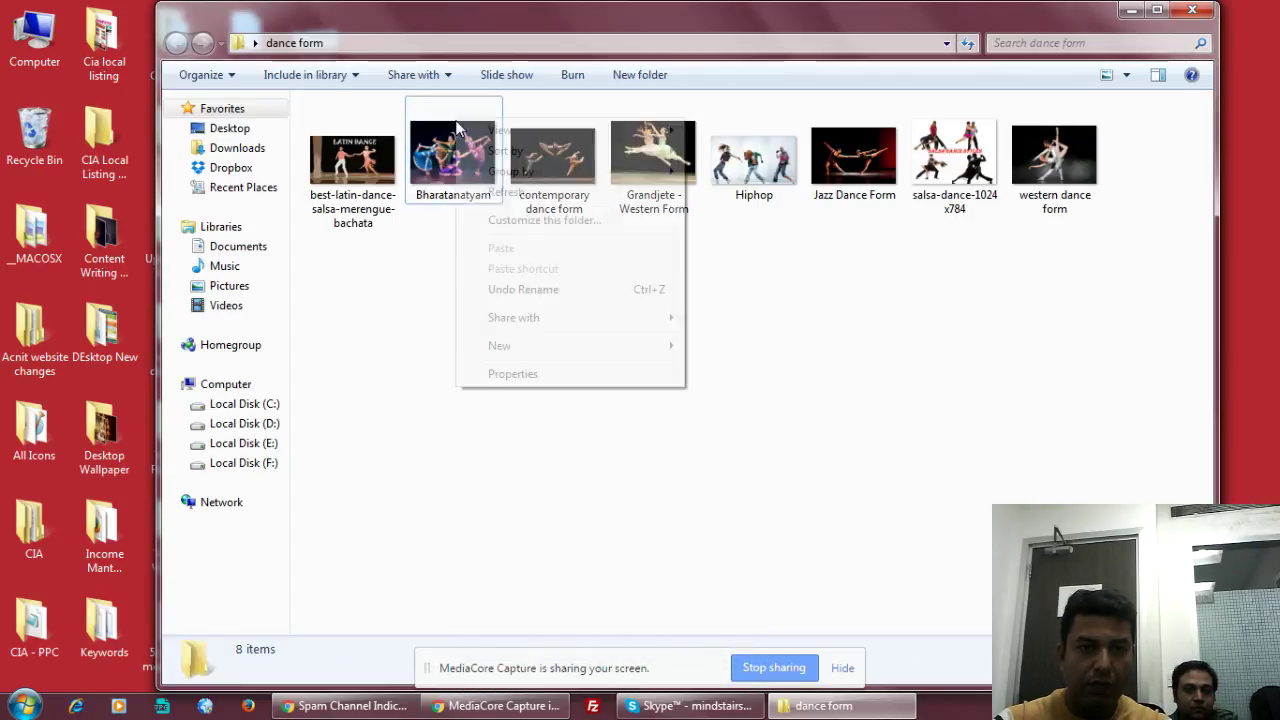
# Open the Bharatanatyam image in Paint and paste the copied name as text in the image's upper-left area.
pyautogui.rightClick(443, 157)
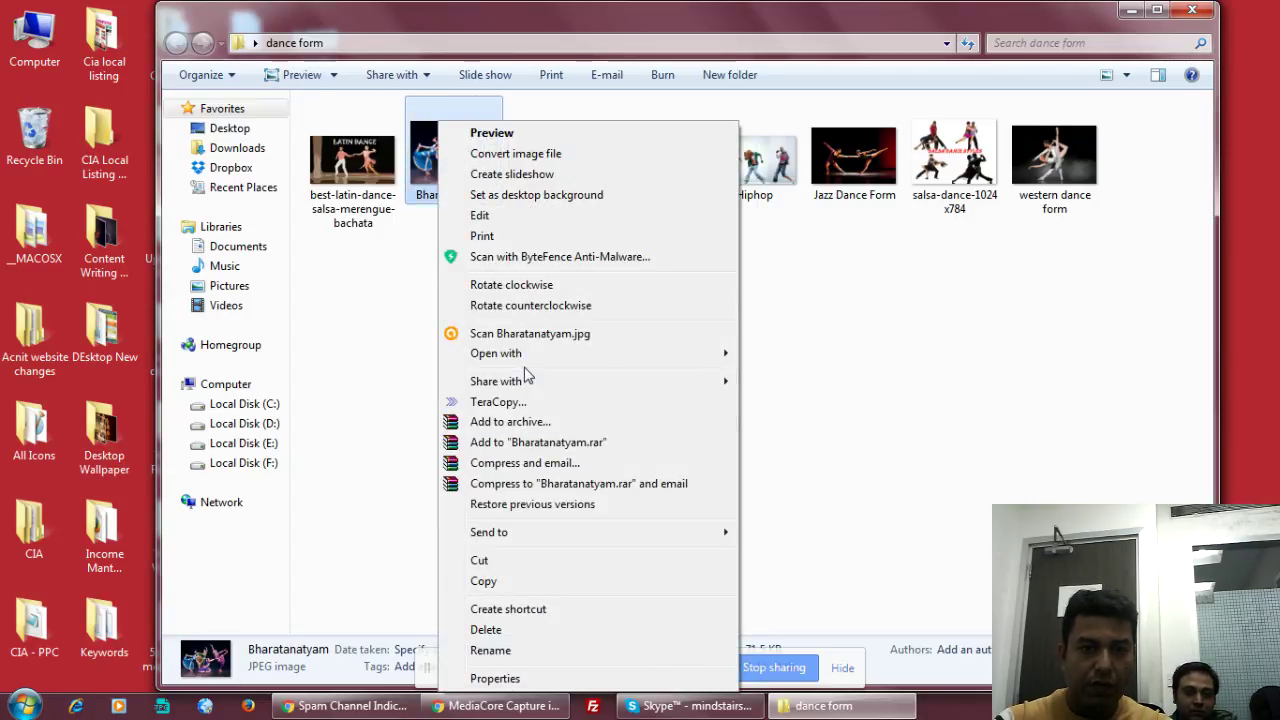
pyautogui.moveTo(660, 354)
pyautogui.click(777, 438)
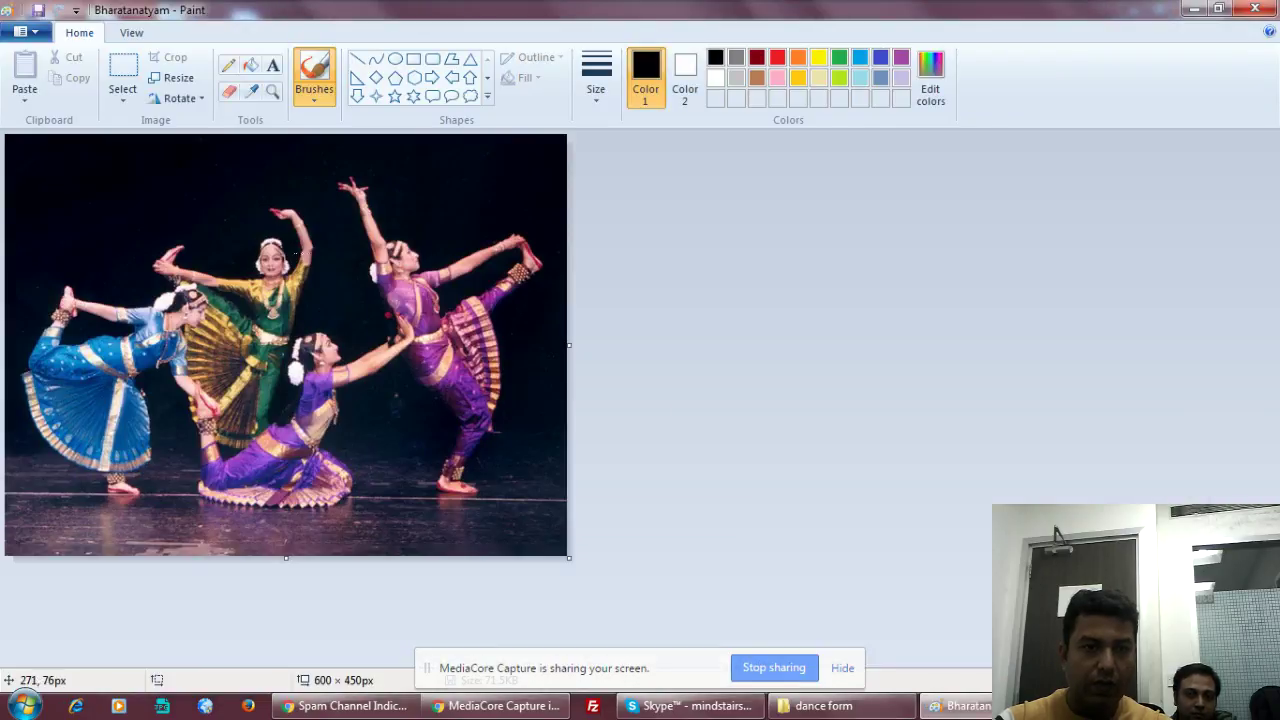
pyautogui.click(274, 68)
pyautogui.click(55, 170)
pyautogui.hotkey('ctrl', 'v')
# Format the Bharatanatyam title in white at size 36 and close the image, saving the changes.
pyautogui.moveTo(398, 182); pyautogui.dragTo(56, 170)
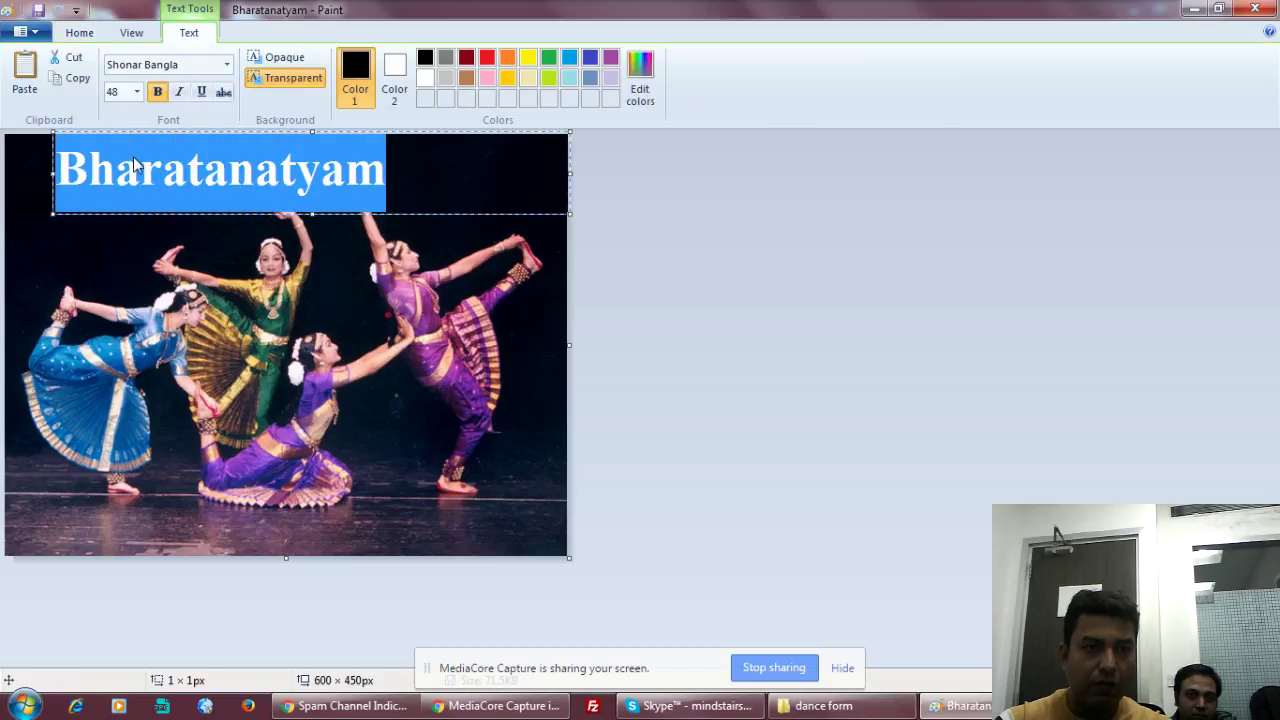
pyautogui.click(425, 78)
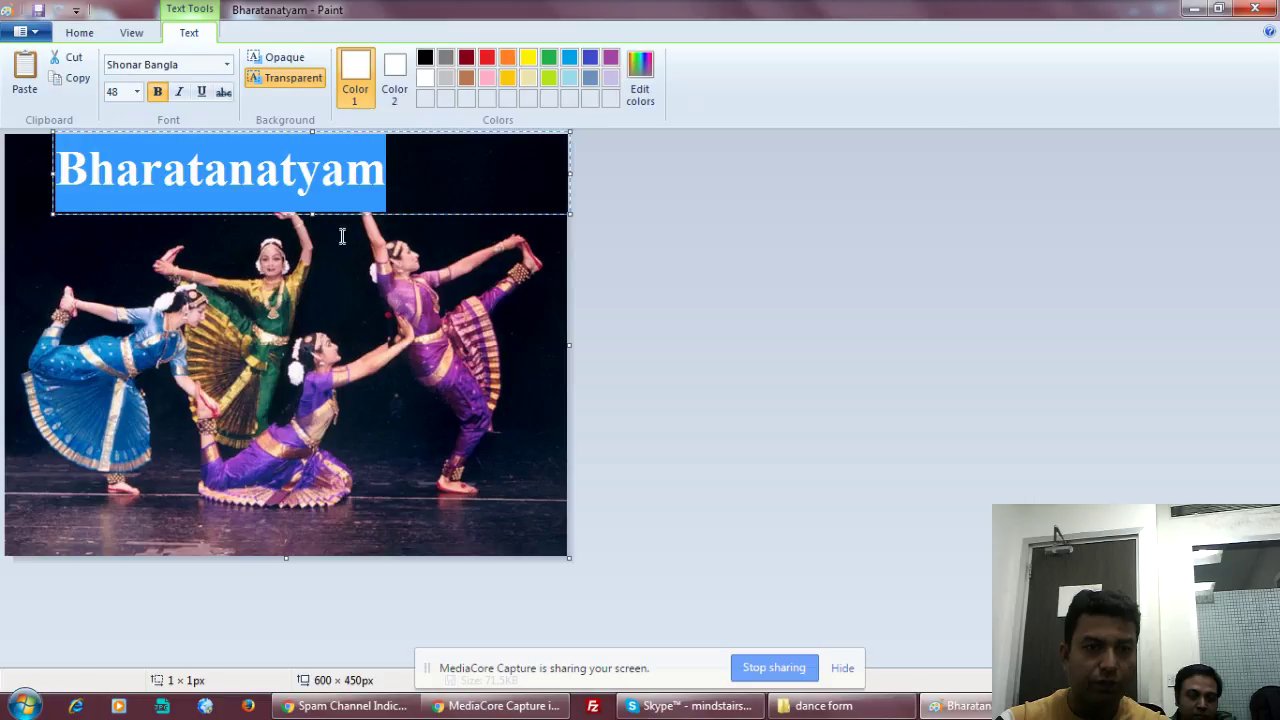
pyautogui.click(137, 91)
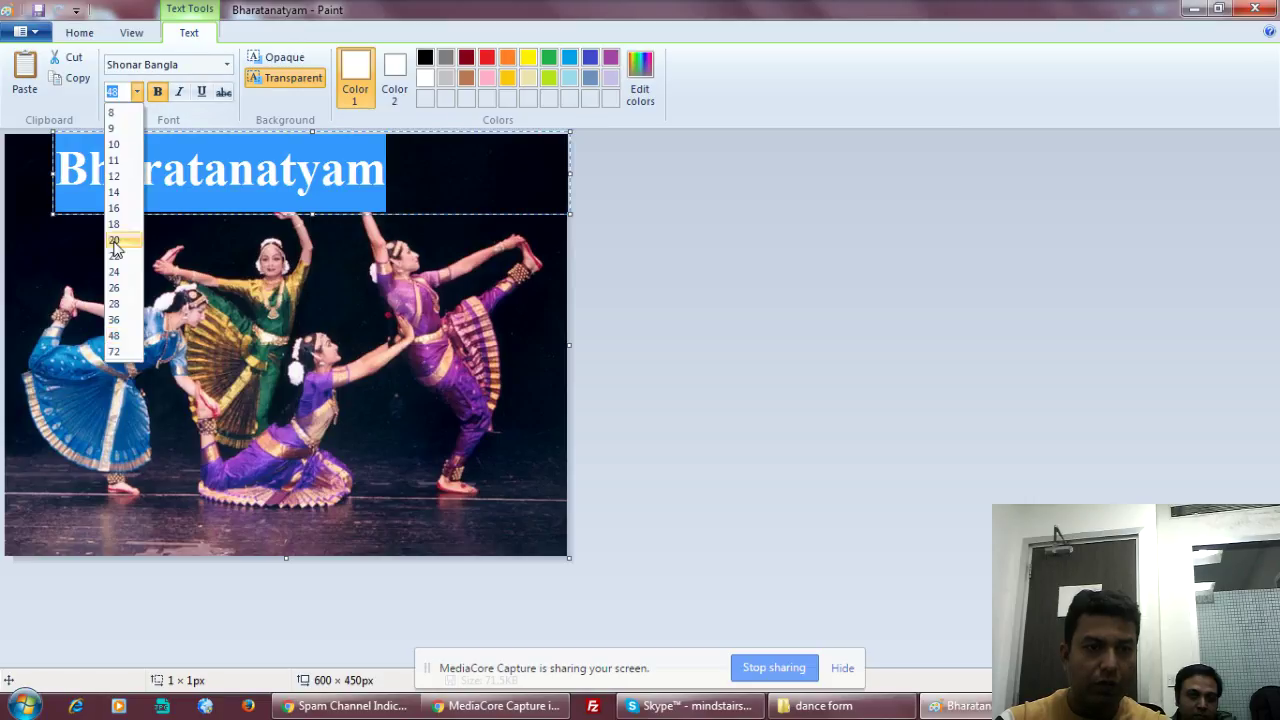
pyautogui.click(124, 321)
pyautogui.click(471, 223)
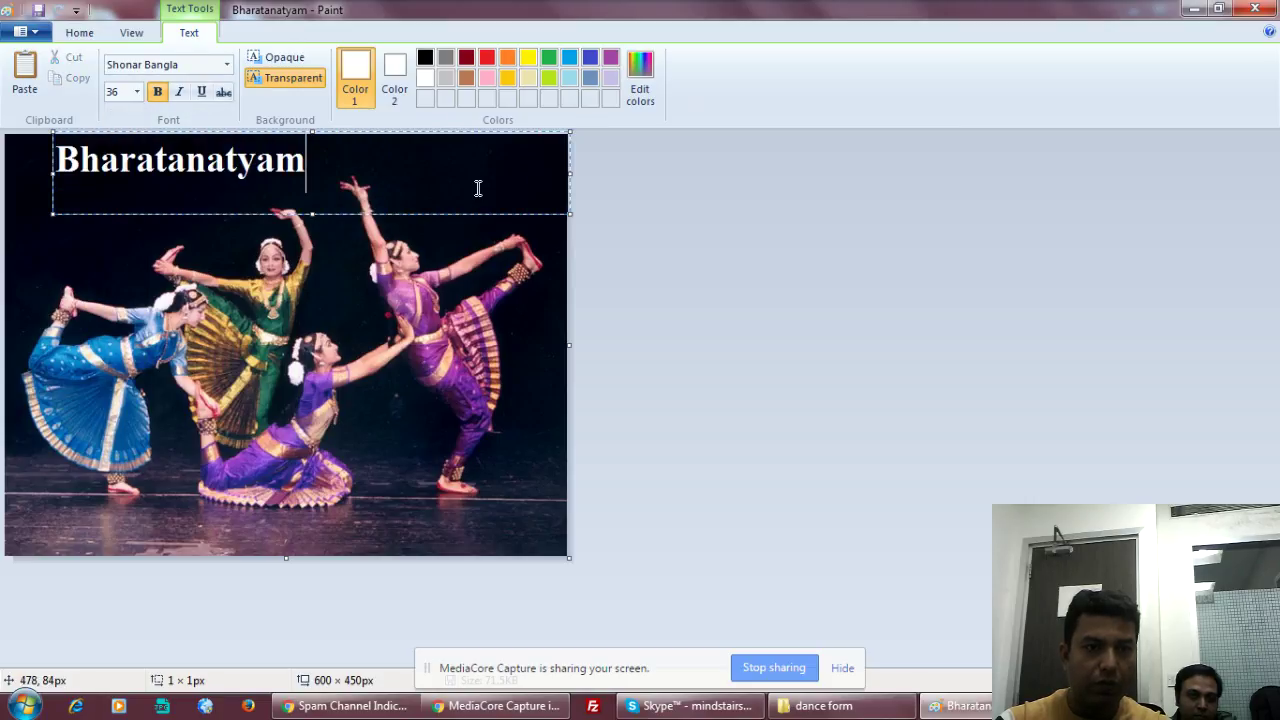
pyautogui.click(1255, 9)
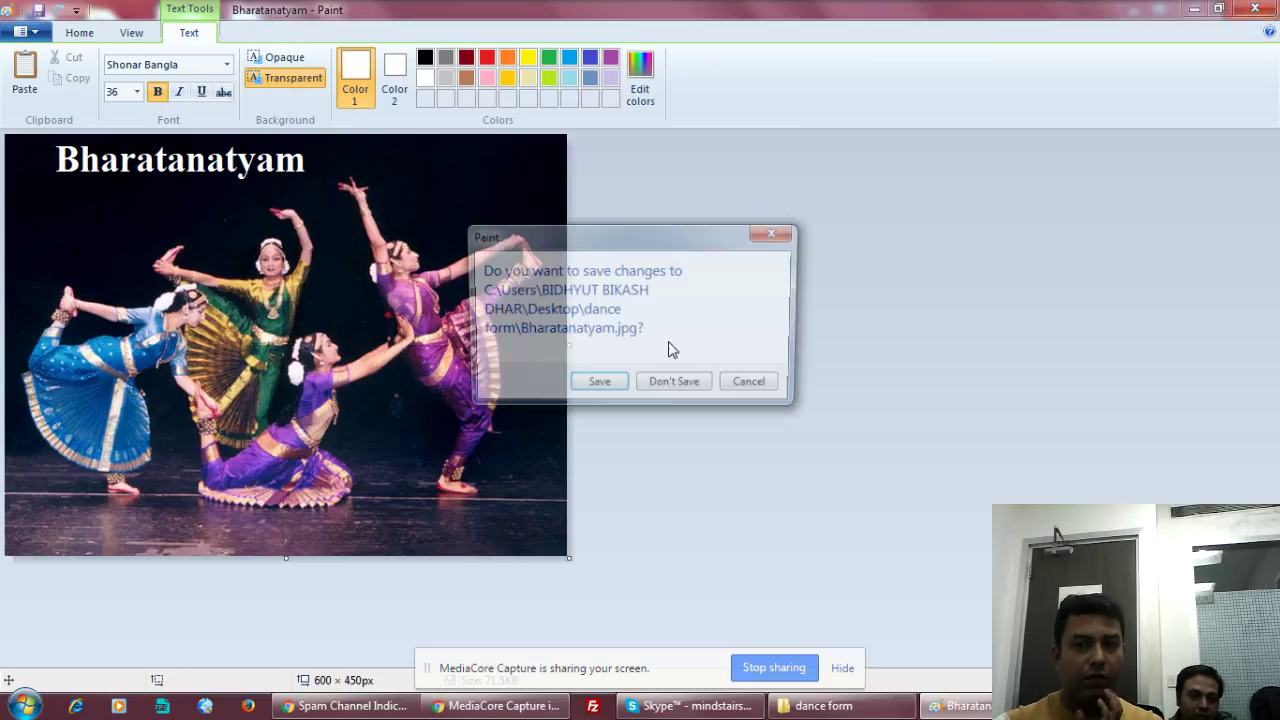
pyautogui.click(600, 383)
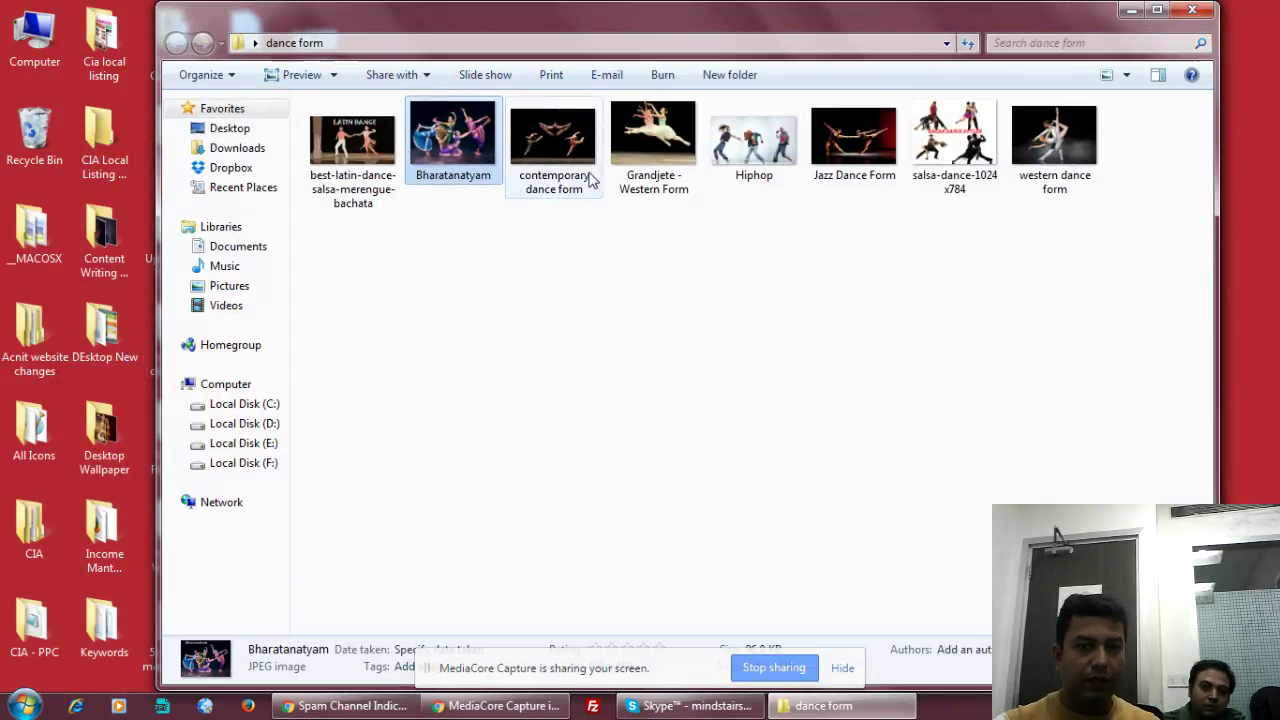
# Copy the file name of the contemporary dance form image and open that image in Paint.
pyautogui.rightClick(532, 188)
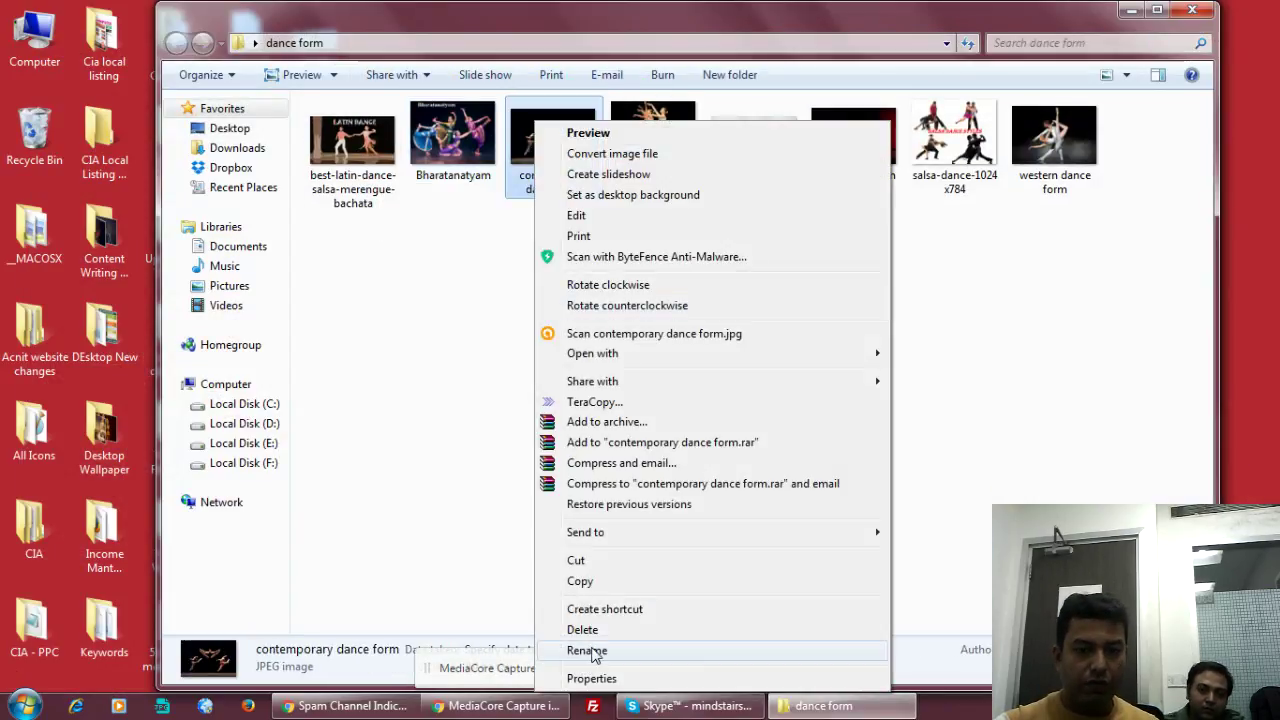
pyautogui.click(586, 650)
pyautogui.click(540, 258)
pyautogui.rightClick(553, 121)
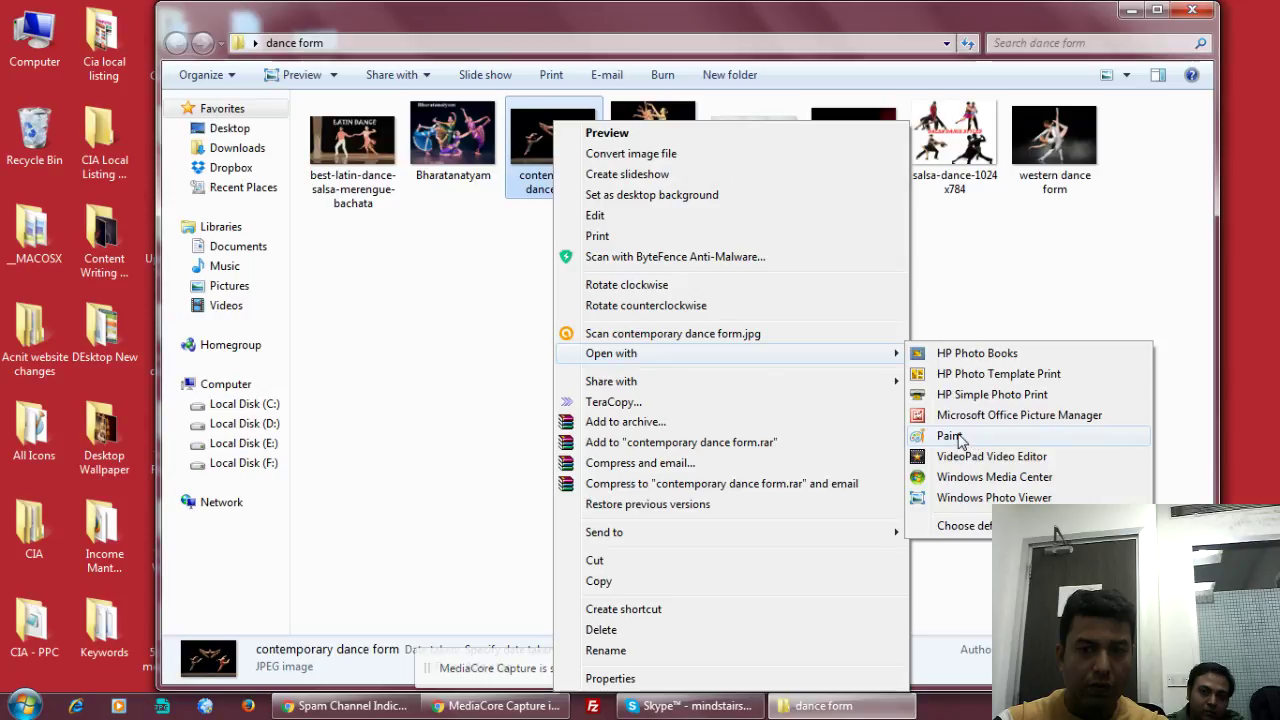
pyautogui.click(918, 430)
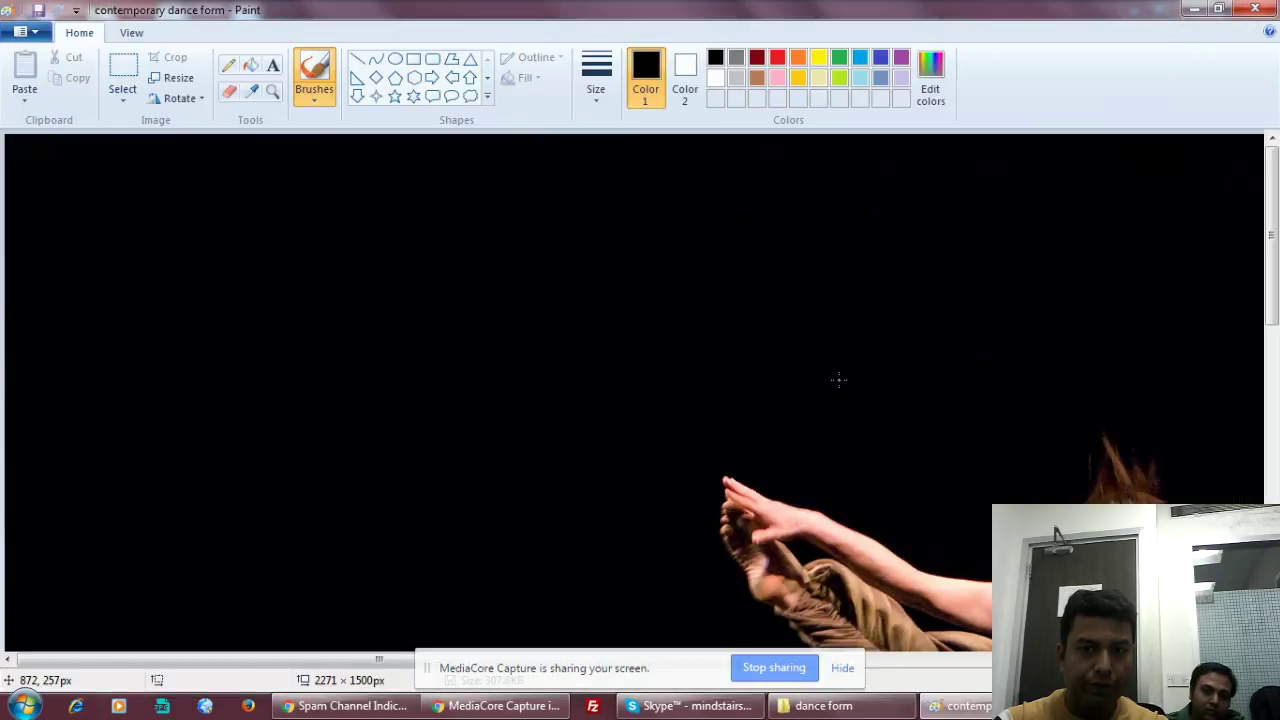
# Paste the copied name as white text in the upper-left area of the contemporary dance image.
pyautogui.click(273, 65)
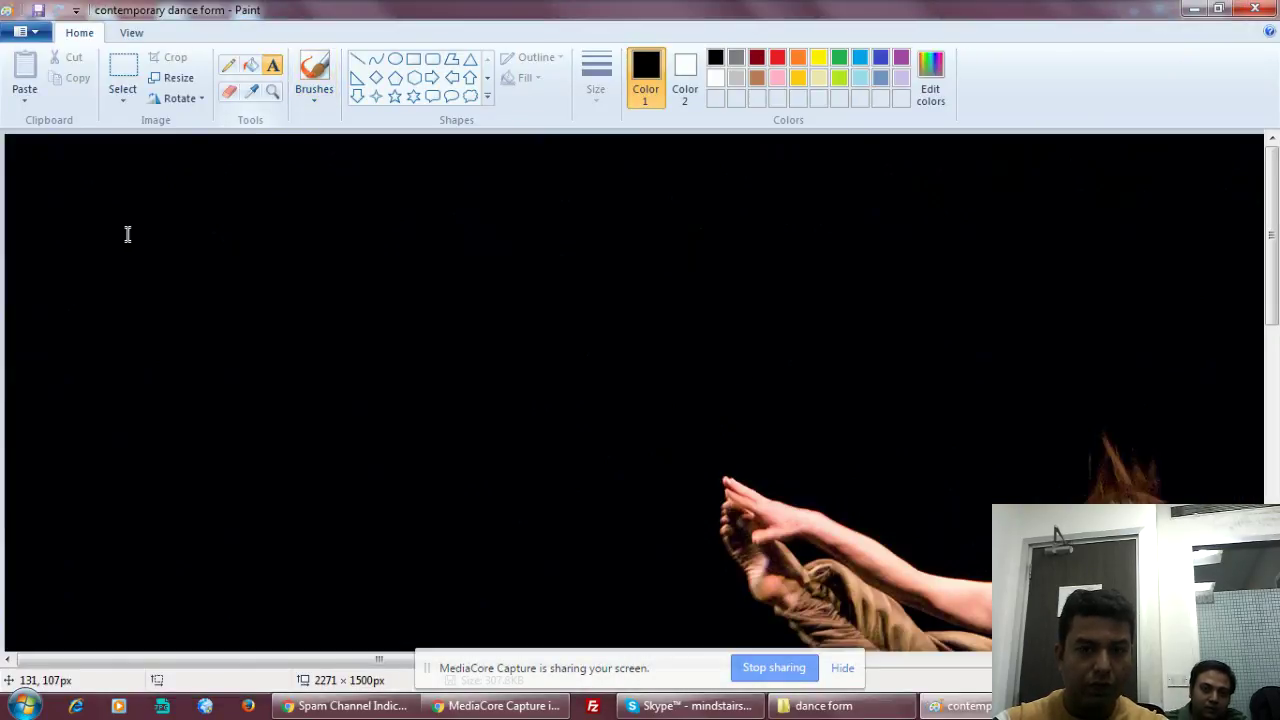
pyautogui.click(172, 212)
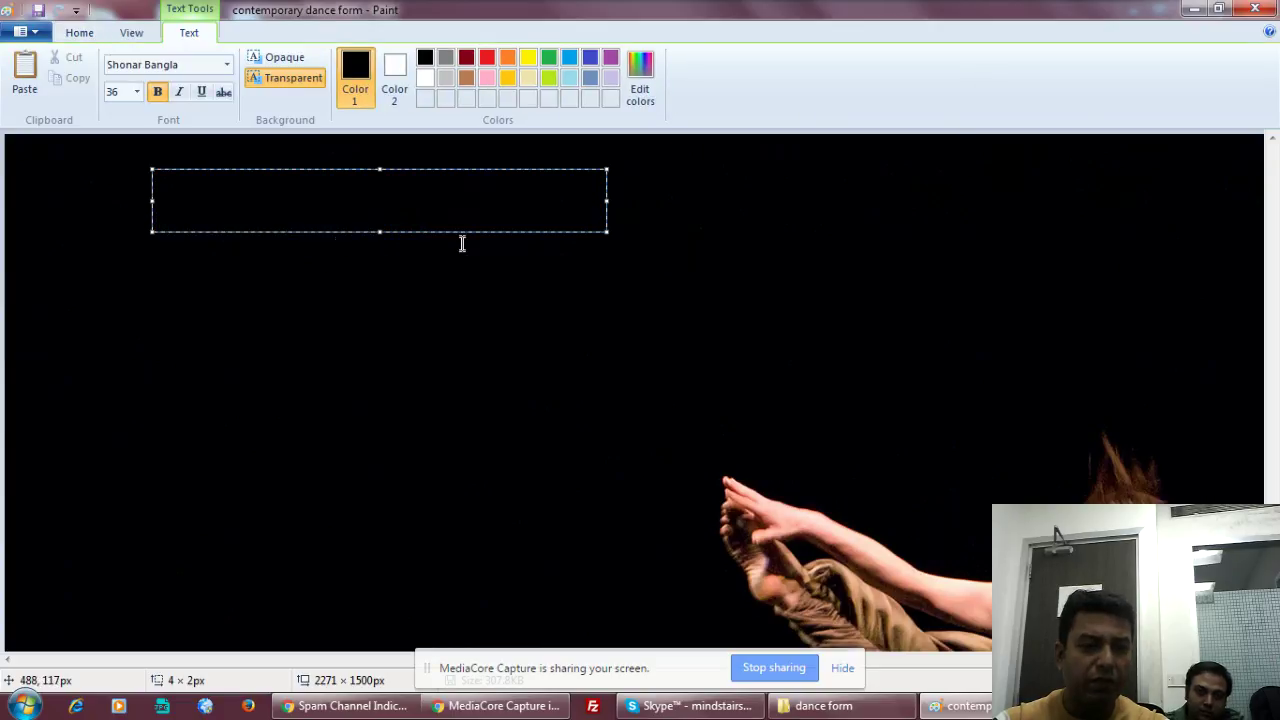
pyautogui.hotkey('ctrl', 'a')
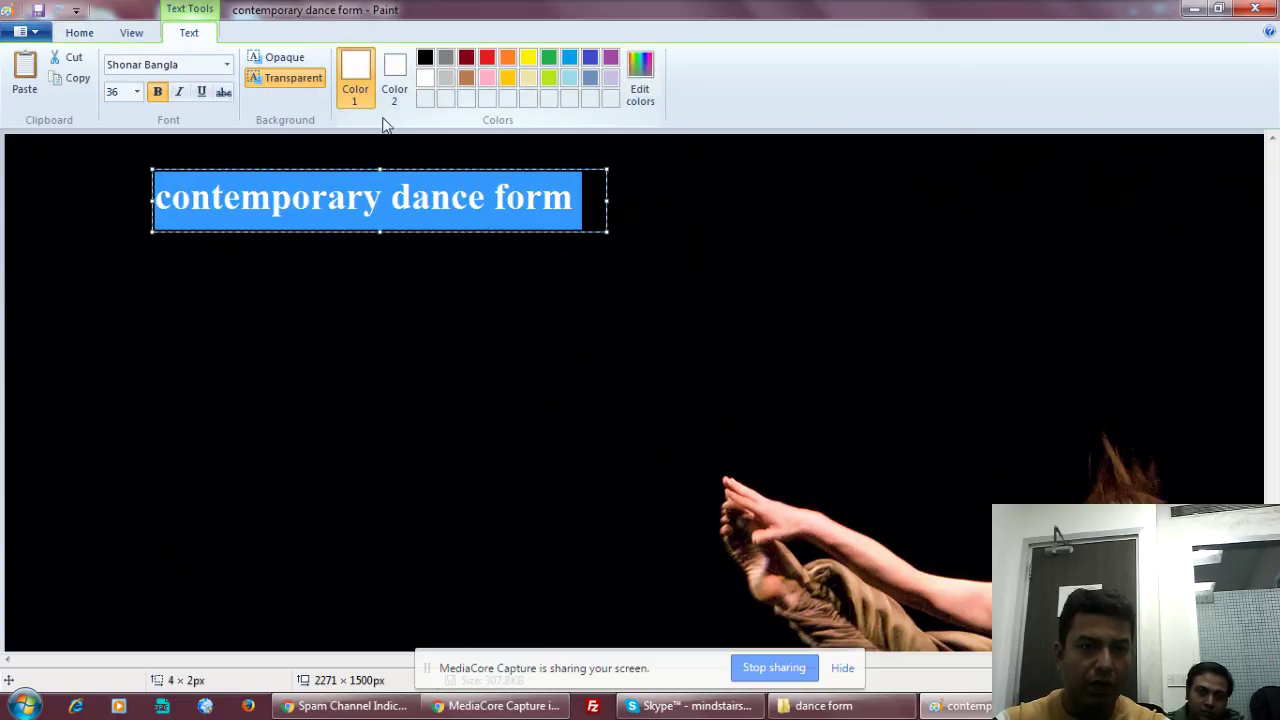
# Capitalize each word of the title so it reads Contemporary Dance Form.
pyautogui.click(208, 207)
pyautogui.write('C')
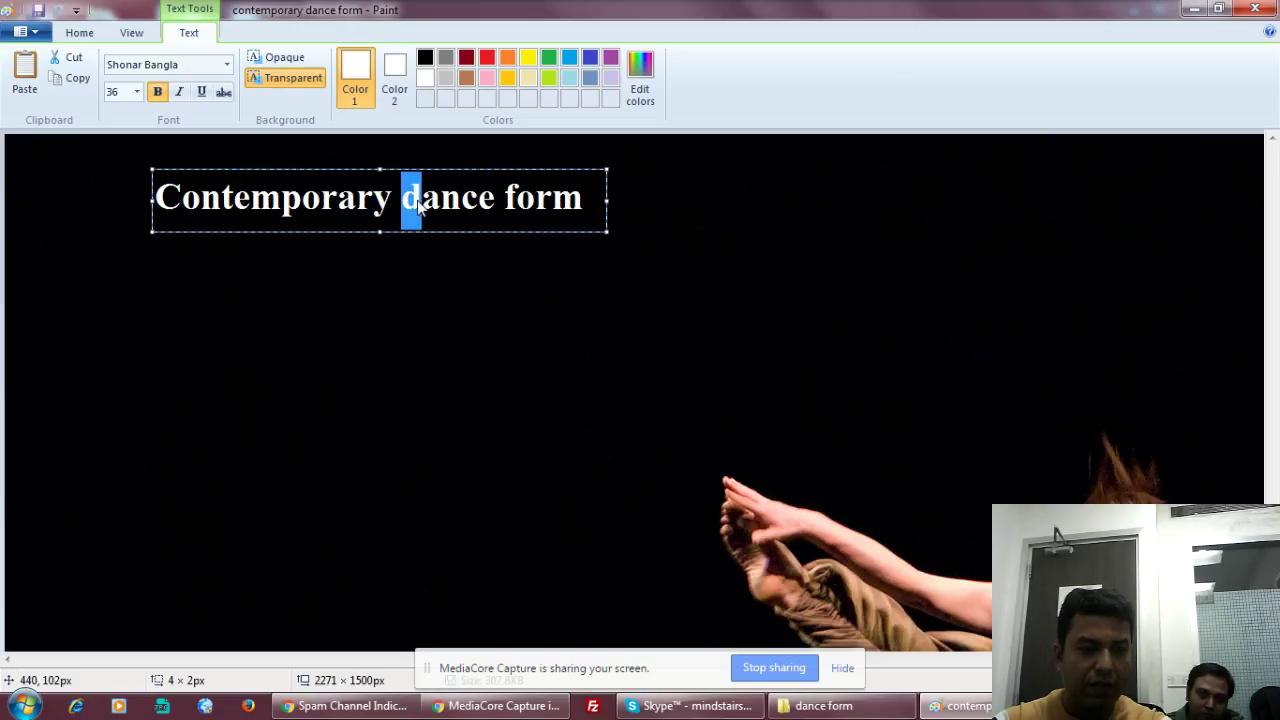
pyautogui.write('D')
pyautogui.hotkey('shift', 'Left')
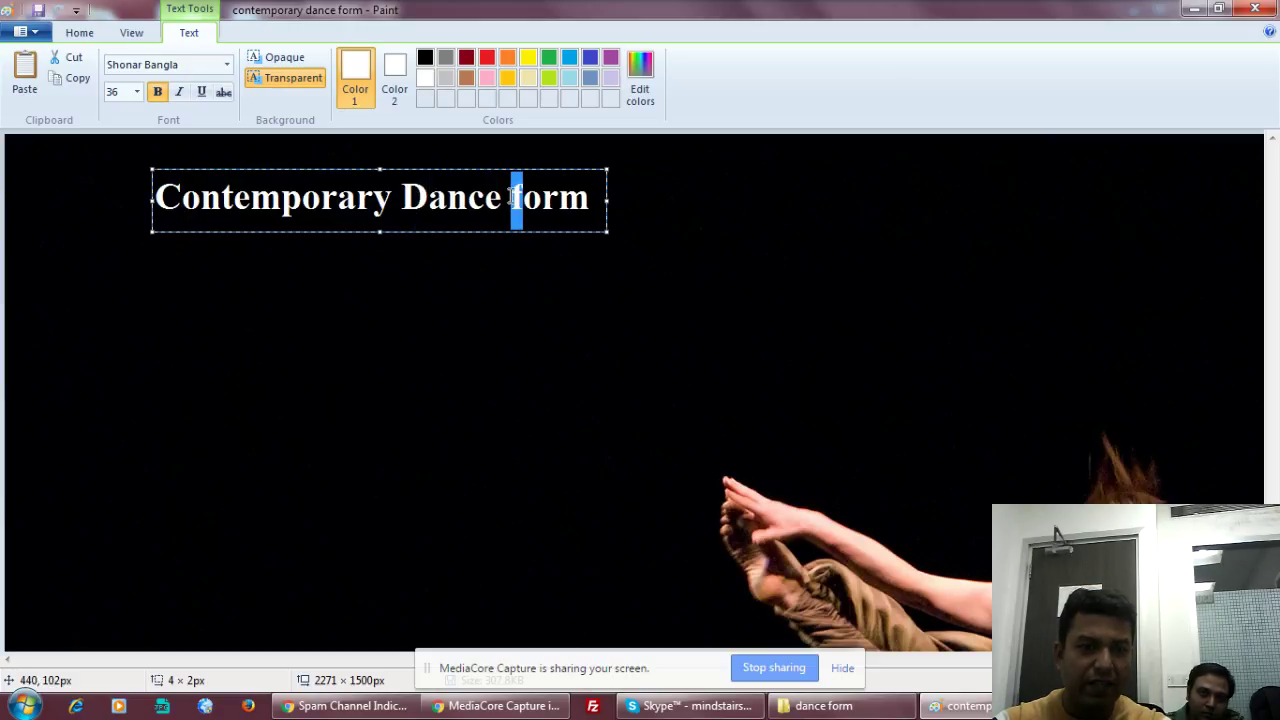
pyautogui.write('F')
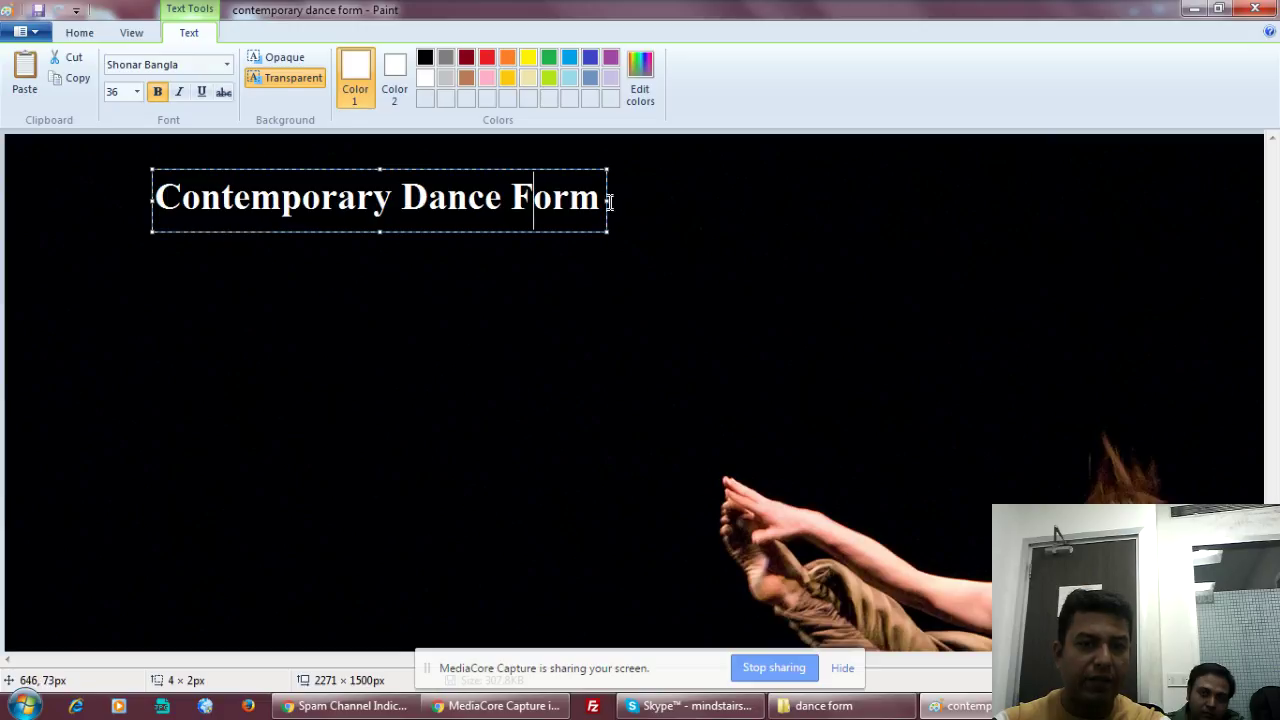
# Enlarge the Contemporary Dance Form title to size 72 on a single line and close the image, saving the changes.
pyautogui.moveTo(607, 201); pyautogui.dragTo(866, 205)
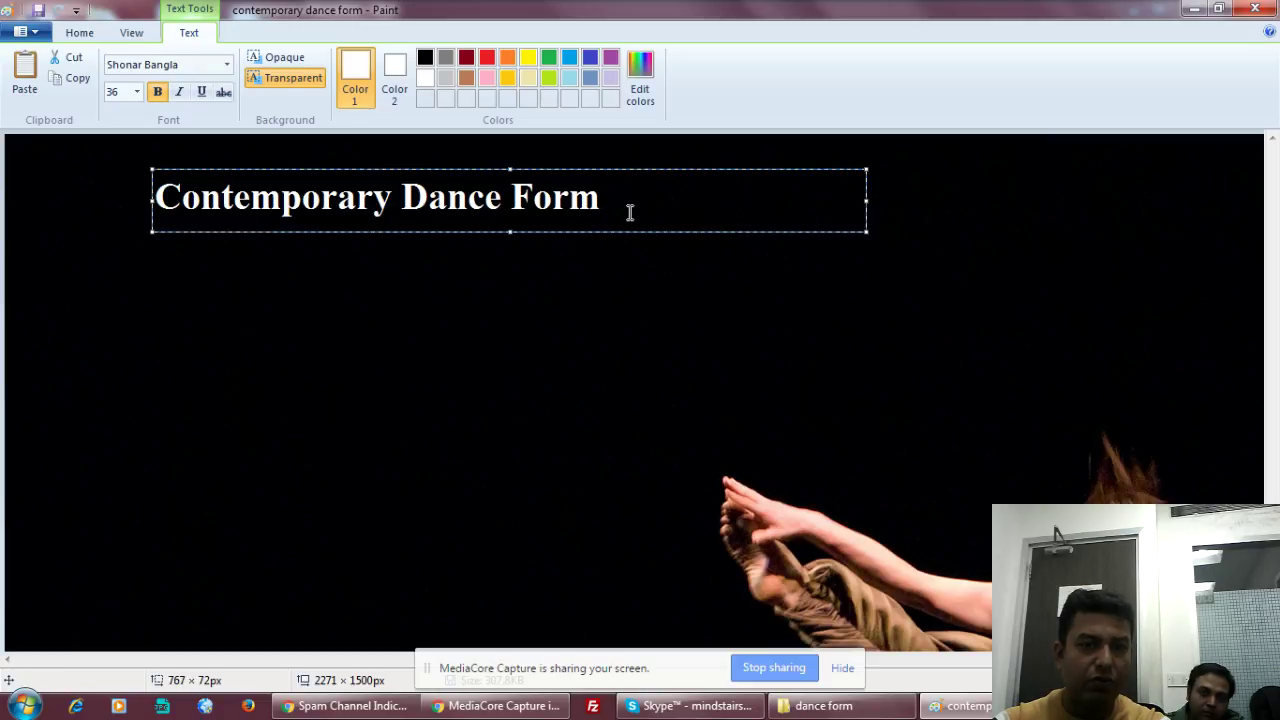
pyautogui.moveTo(629, 209); pyautogui.dragTo(76, 188)
pyautogui.click(137, 91)
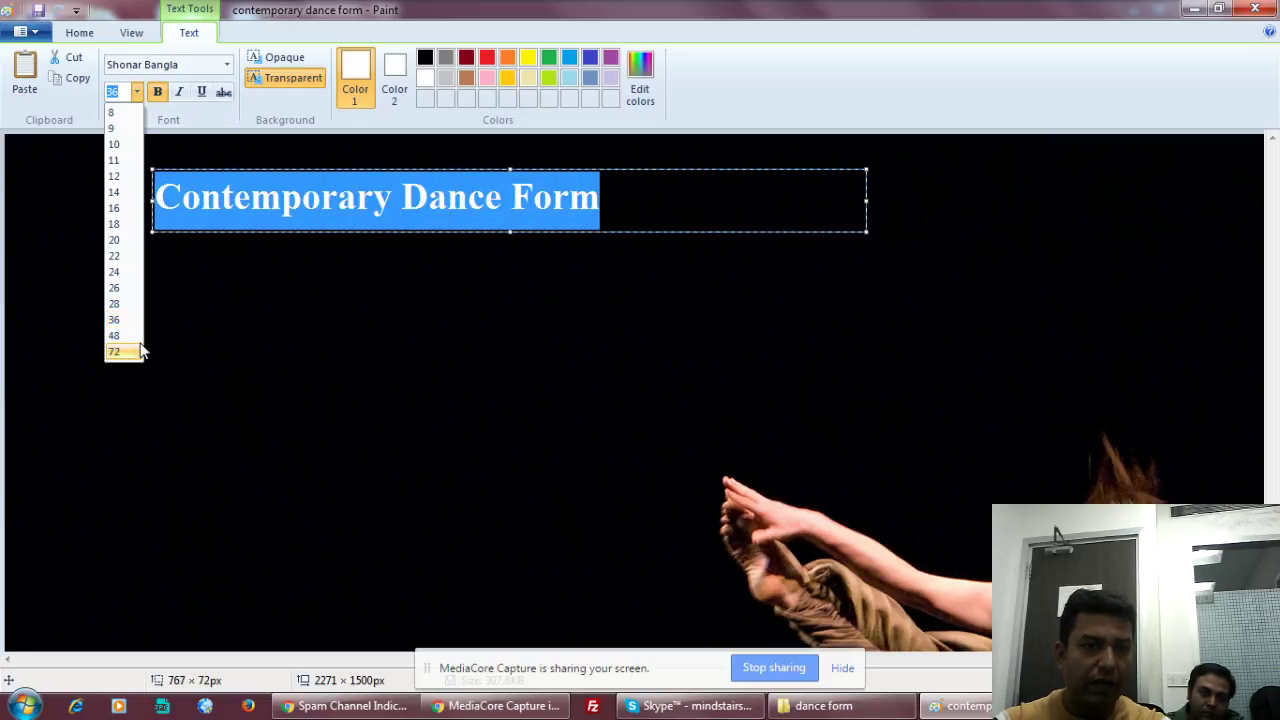
pyautogui.click(117, 352)
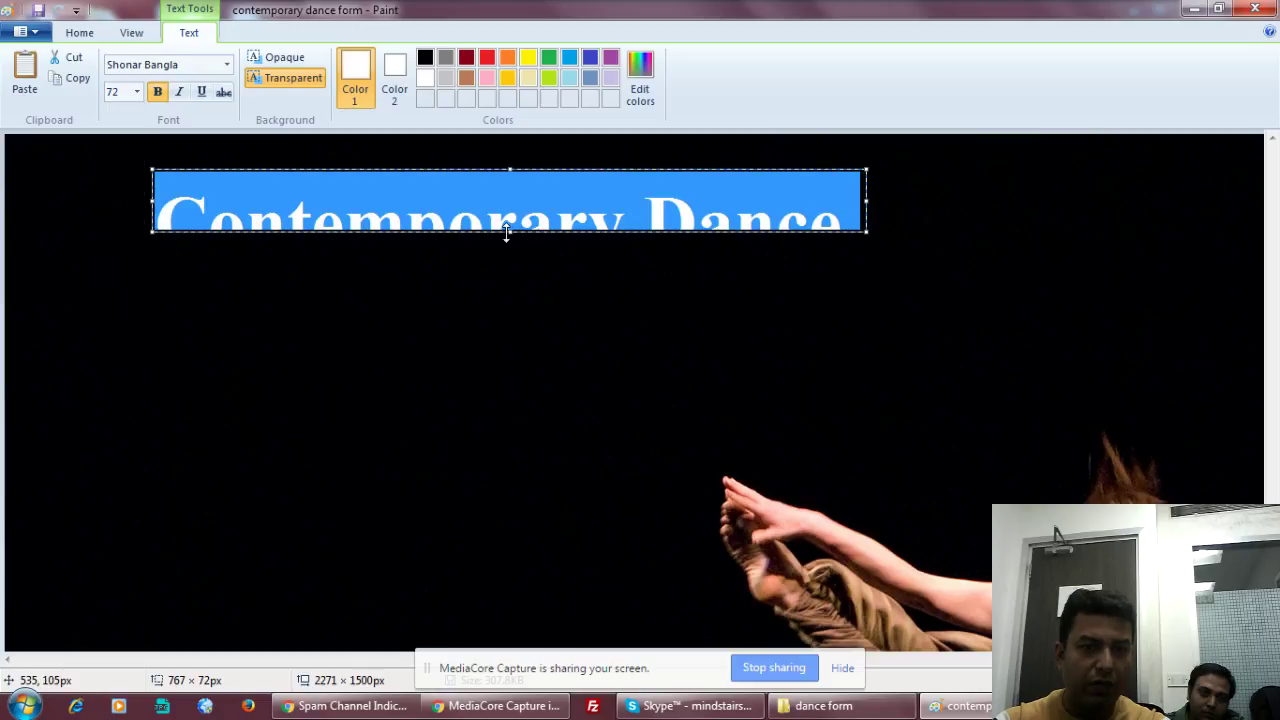
pyautogui.moveTo(510, 232); pyautogui.dragTo(510, 388)
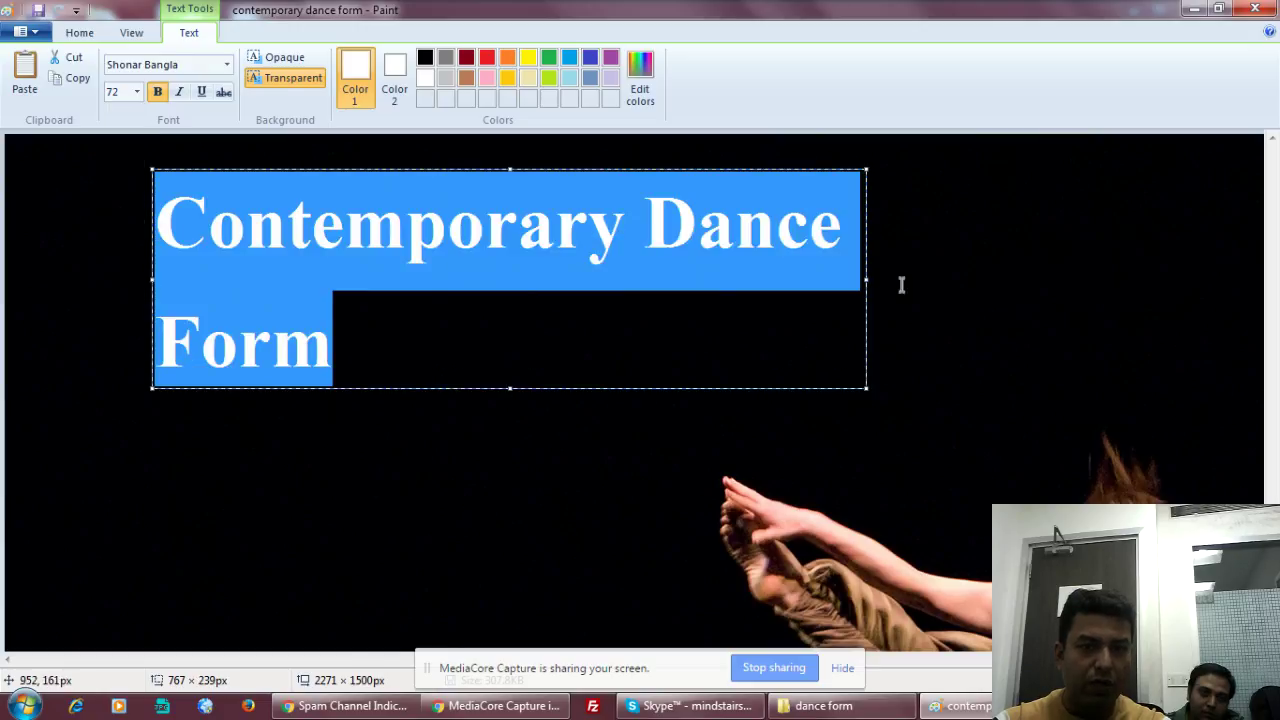
pyautogui.moveTo(866, 279); pyautogui.dragTo(1135, 267)
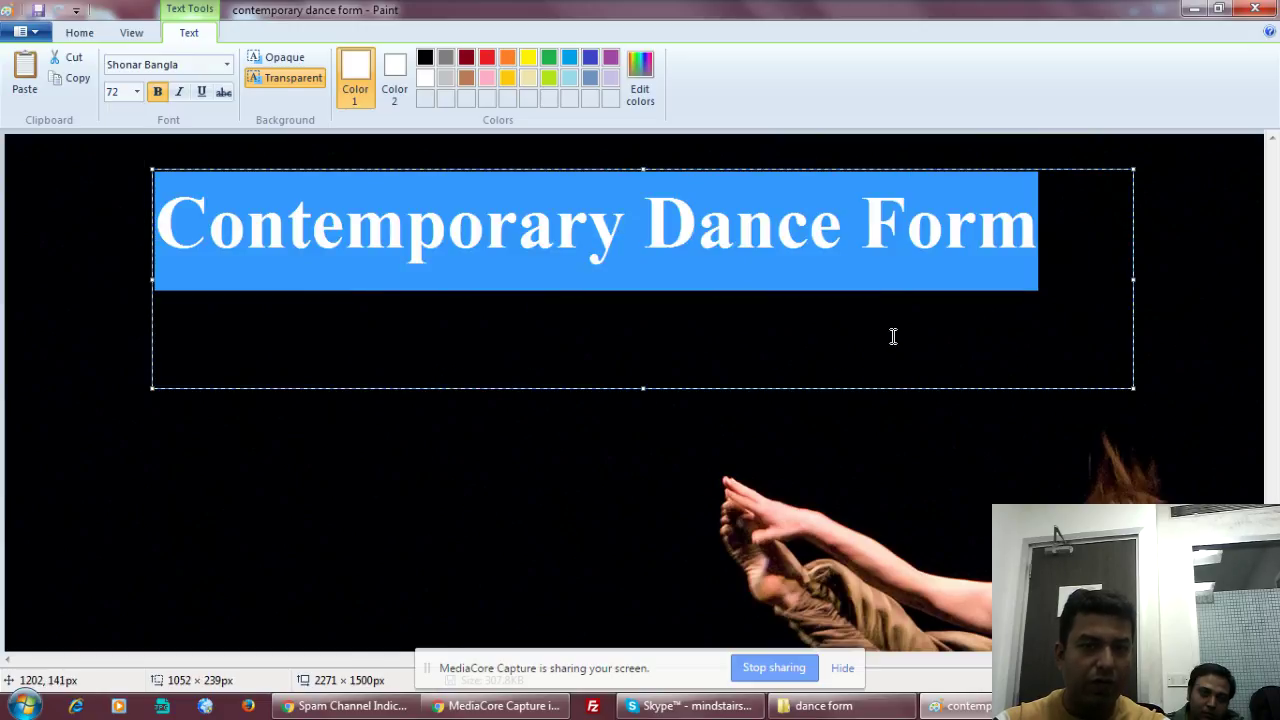
pyautogui.click(285, 439)
pyautogui.click(1255, 9)
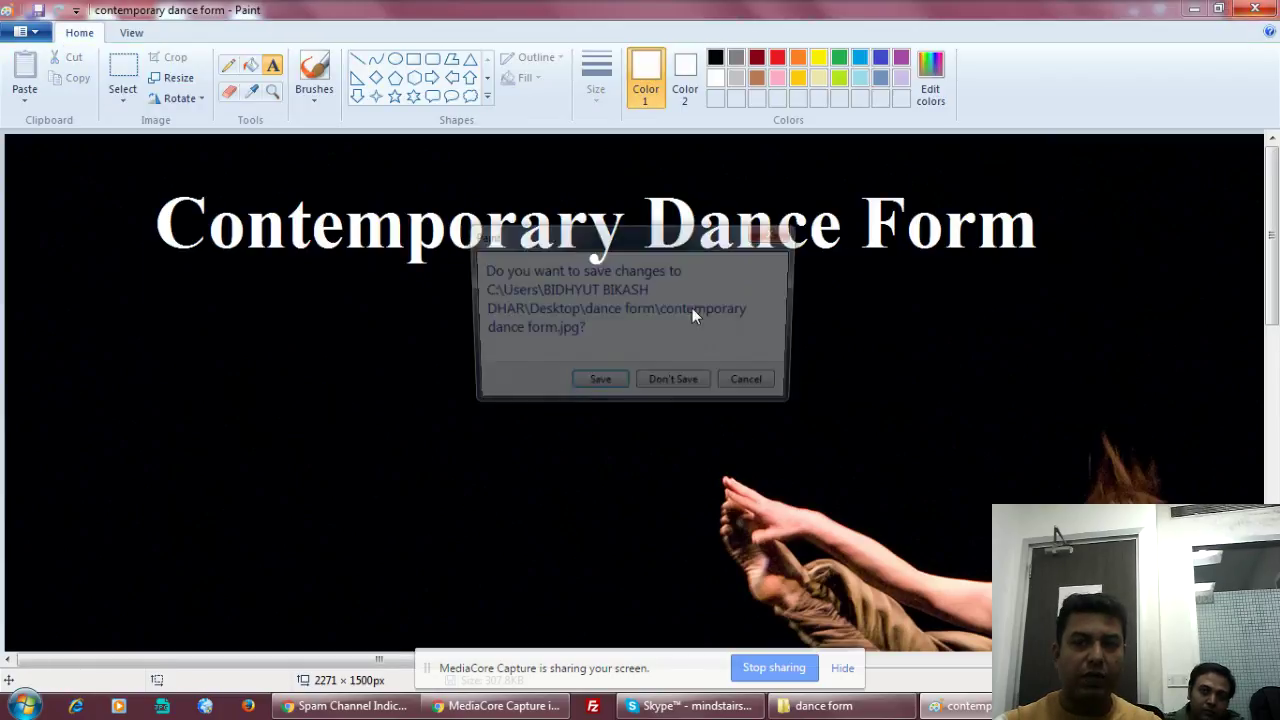
pyautogui.click(616, 392)
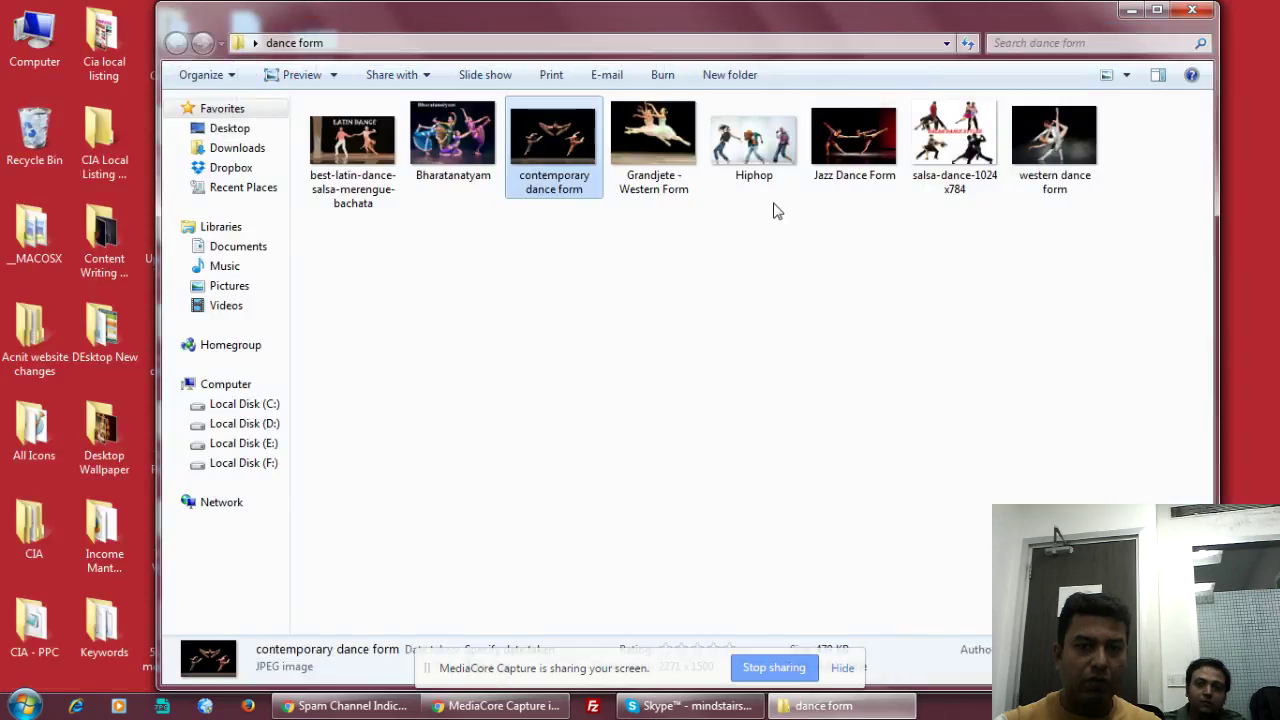
# Copy the file name of the Grandjete - Western Form image and open that image in Paint.
pyautogui.click(664, 180)
pyautogui.rightClick(662, 188)
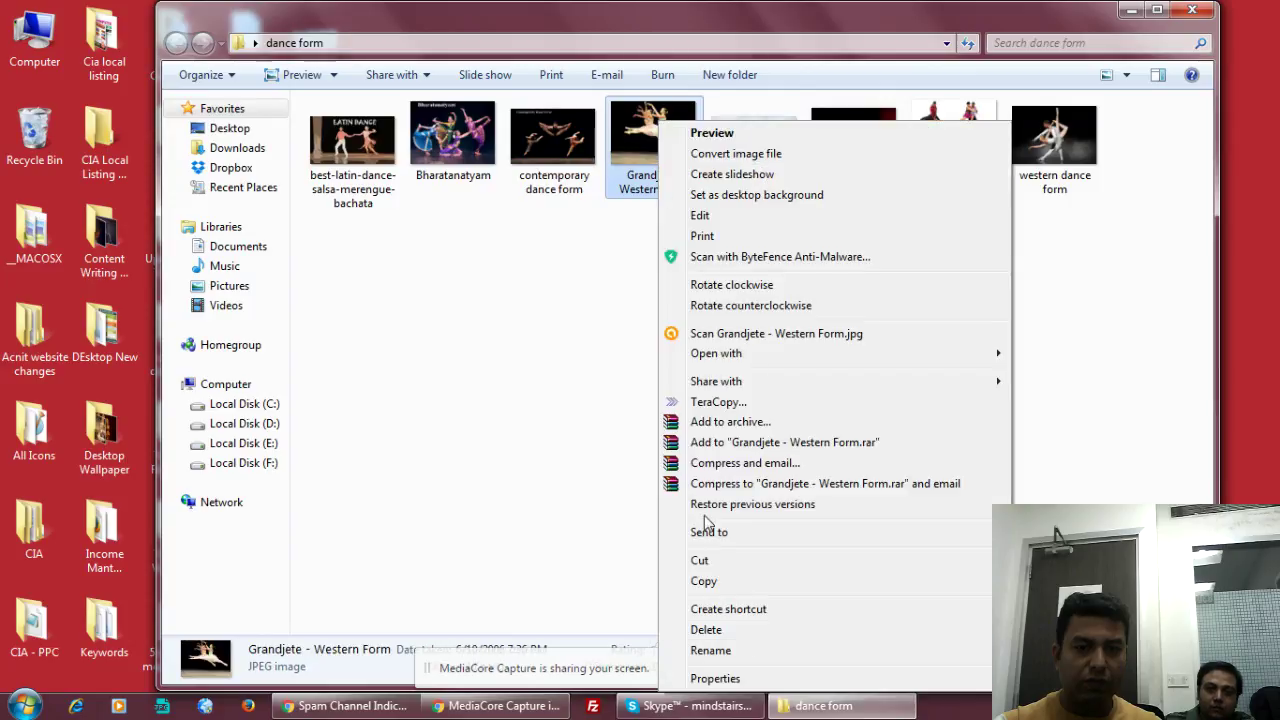
pyautogui.click(711, 651)
pyautogui.hotkey('ctrl', 'c')
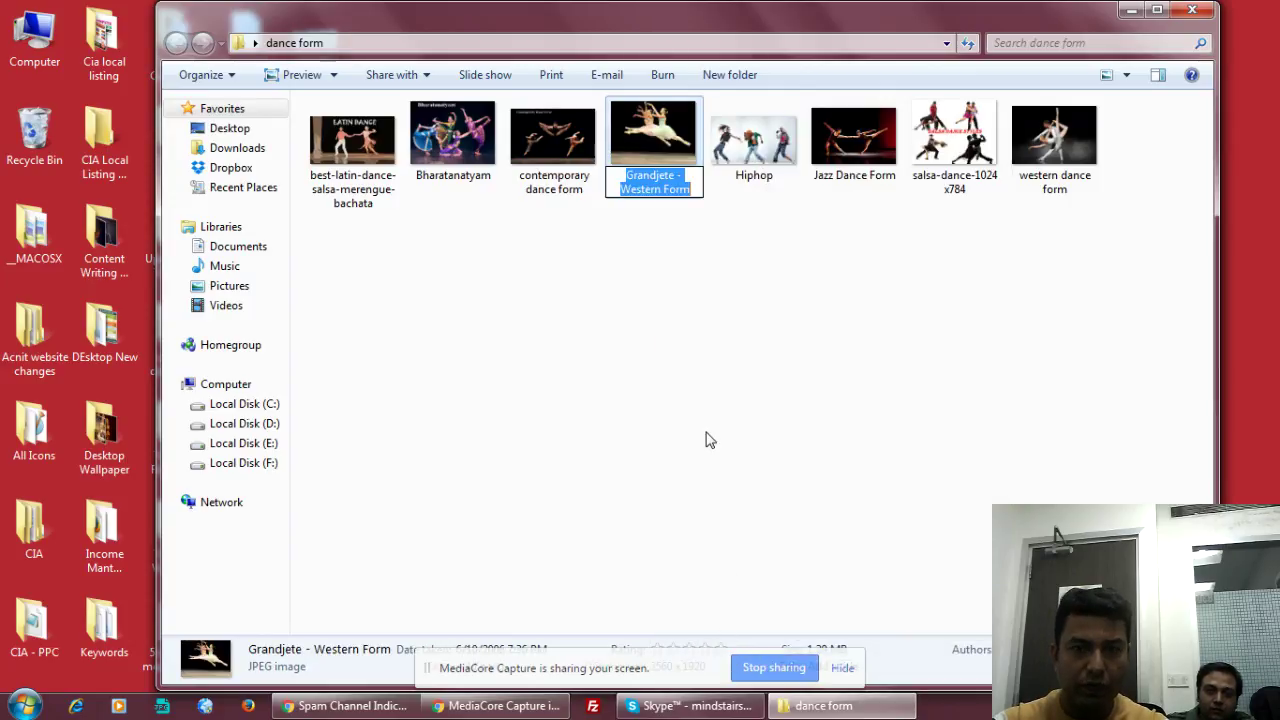
pyautogui.click(708, 437)
pyautogui.click(652, 156)
pyautogui.rightClick(652, 156)
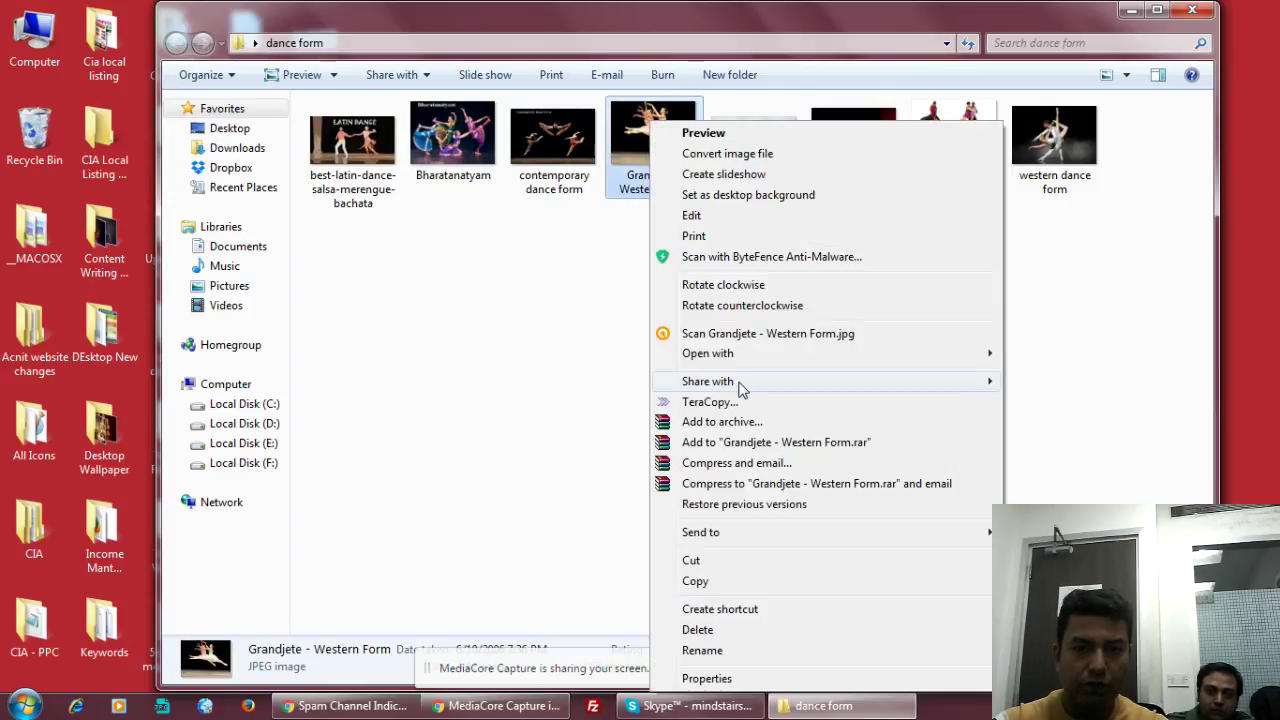
pyautogui.moveTo(754, 368)
pyautogui.click(1060, 435)
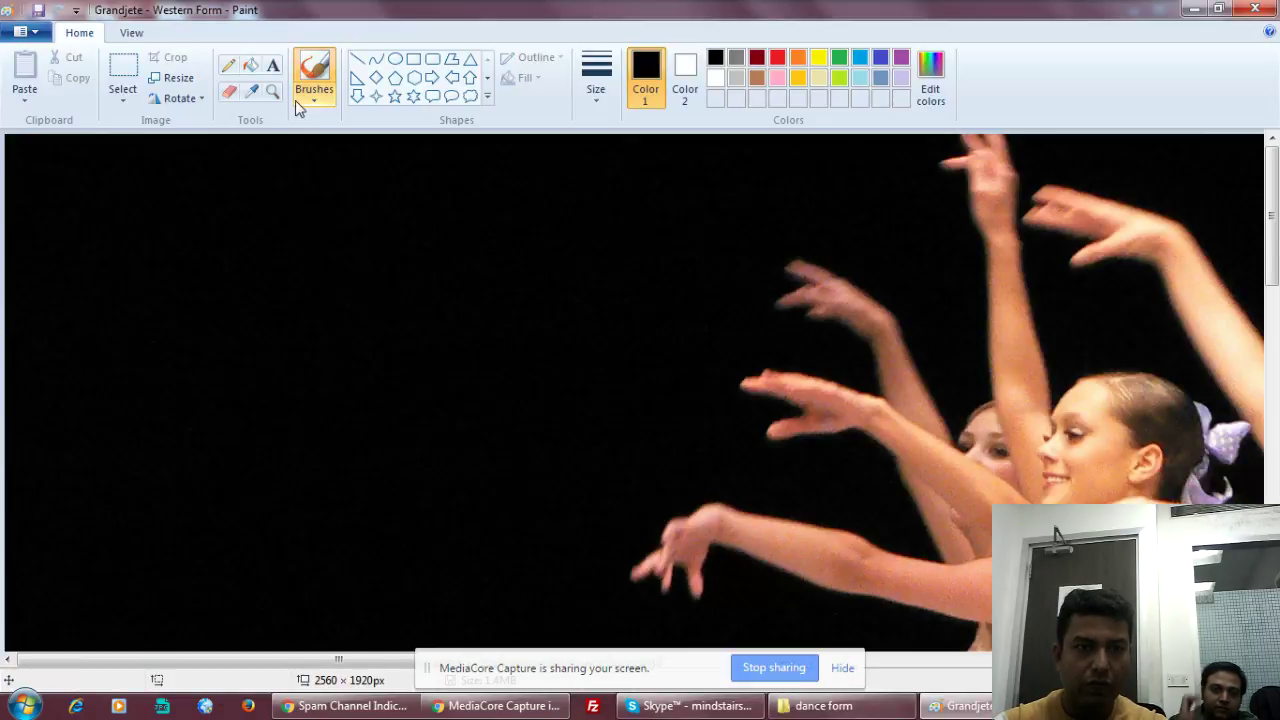
# Paste the copied name as a white title in the upper-left area of the Grandjete image and close it, saving the changes.
pyautogui.click(272, 65)
pyautogui.click(98, 223)
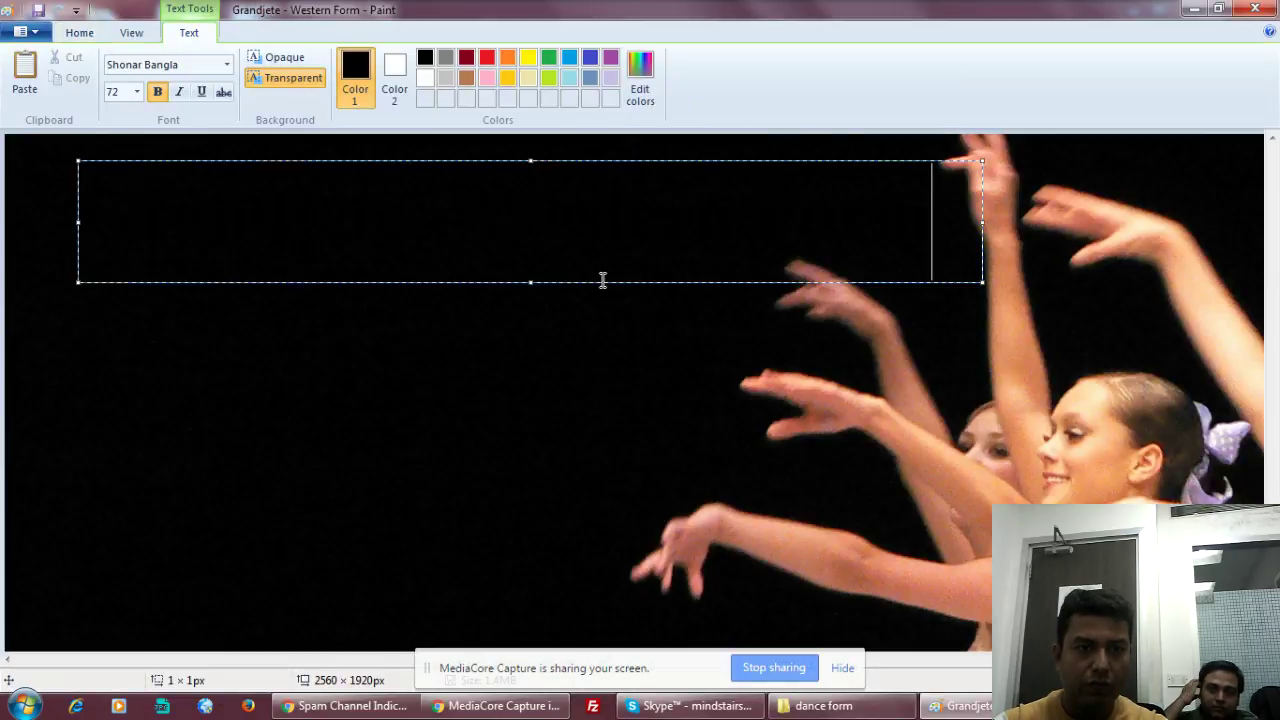
pyautogui.hotkey('ctrl', 'v')
pyautogui.click(425, 77)
pyautogui.click(452, 342)
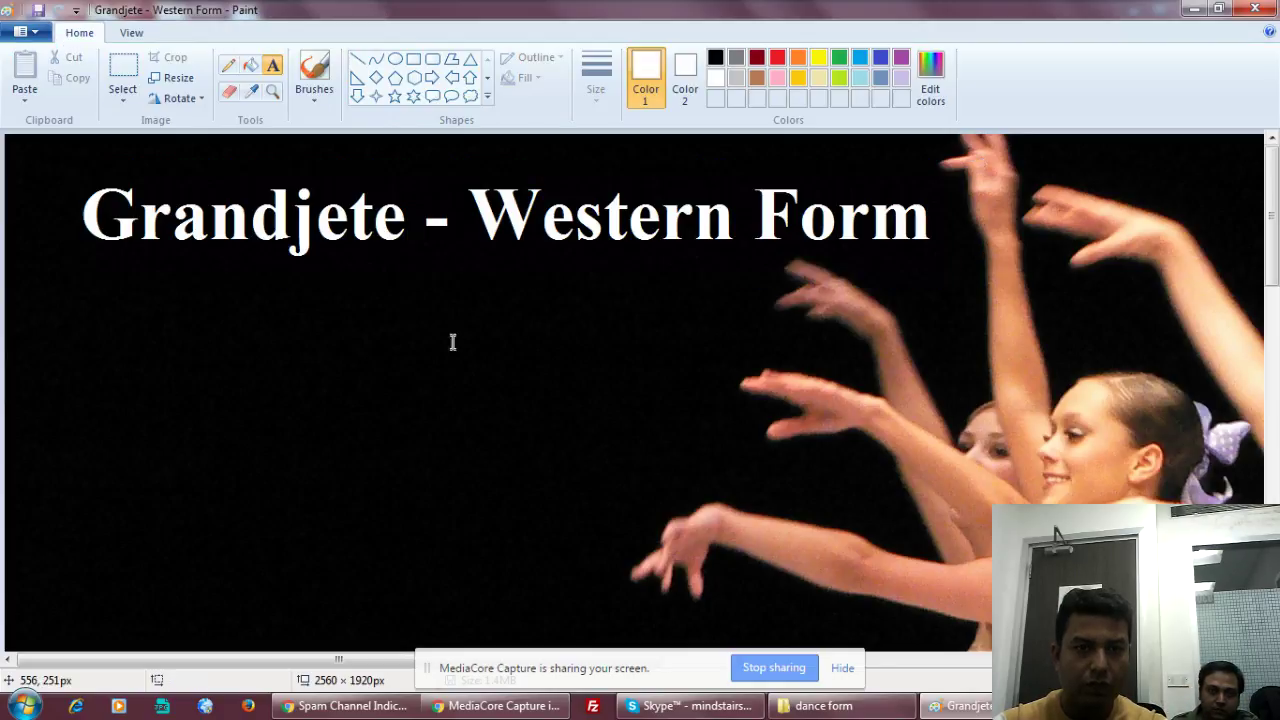
pyautogui.click(1255, 9)
pyautogui.click(598, 386)
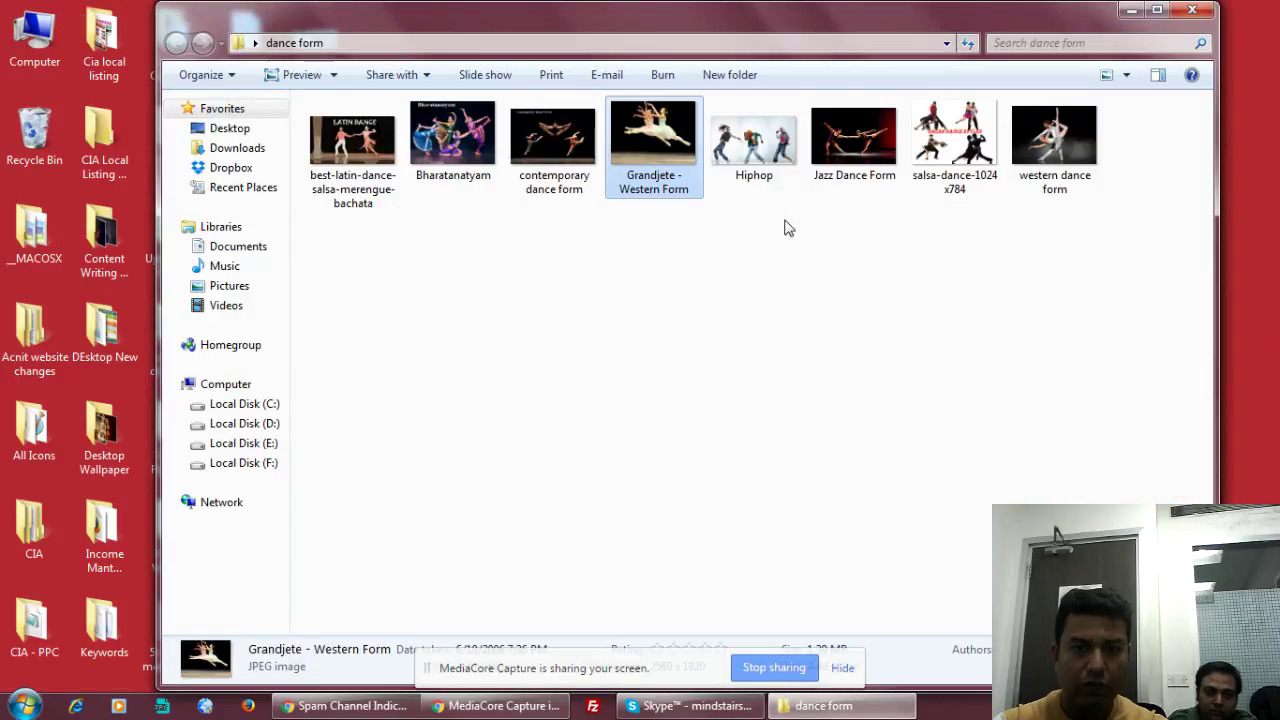
# Copy the file name of the Hiphop image and open that image in Paint.
pyautogui.click(755, 157)
pyautogui.rightClick(755, 157)
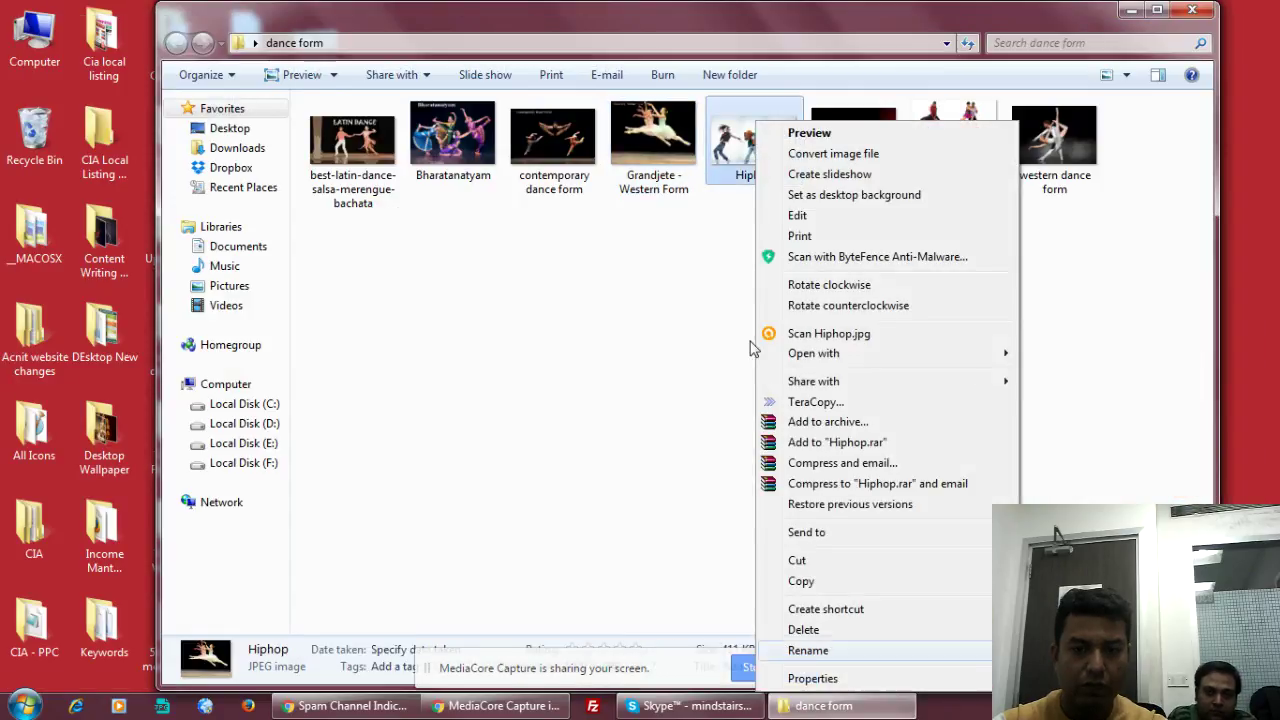
pyautogui.click(811, 650)
pyautogui.click(786, 537)
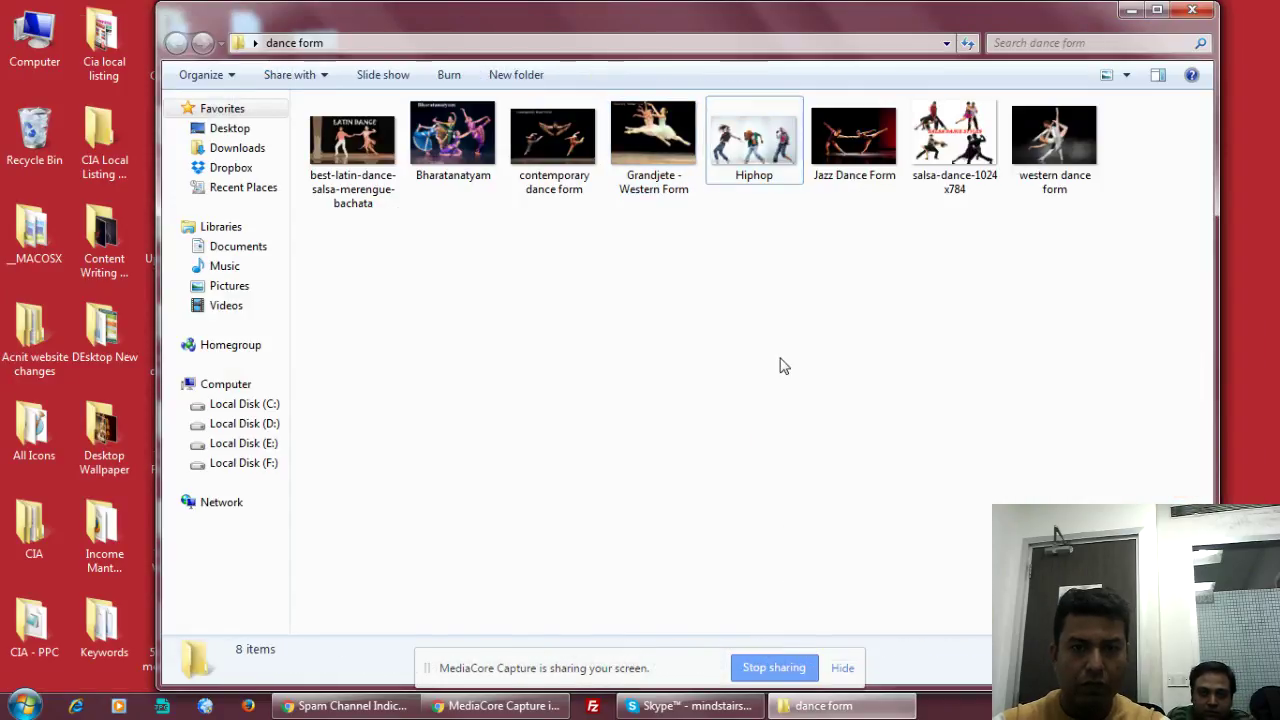
pyautogui.rightClick(763, 168)
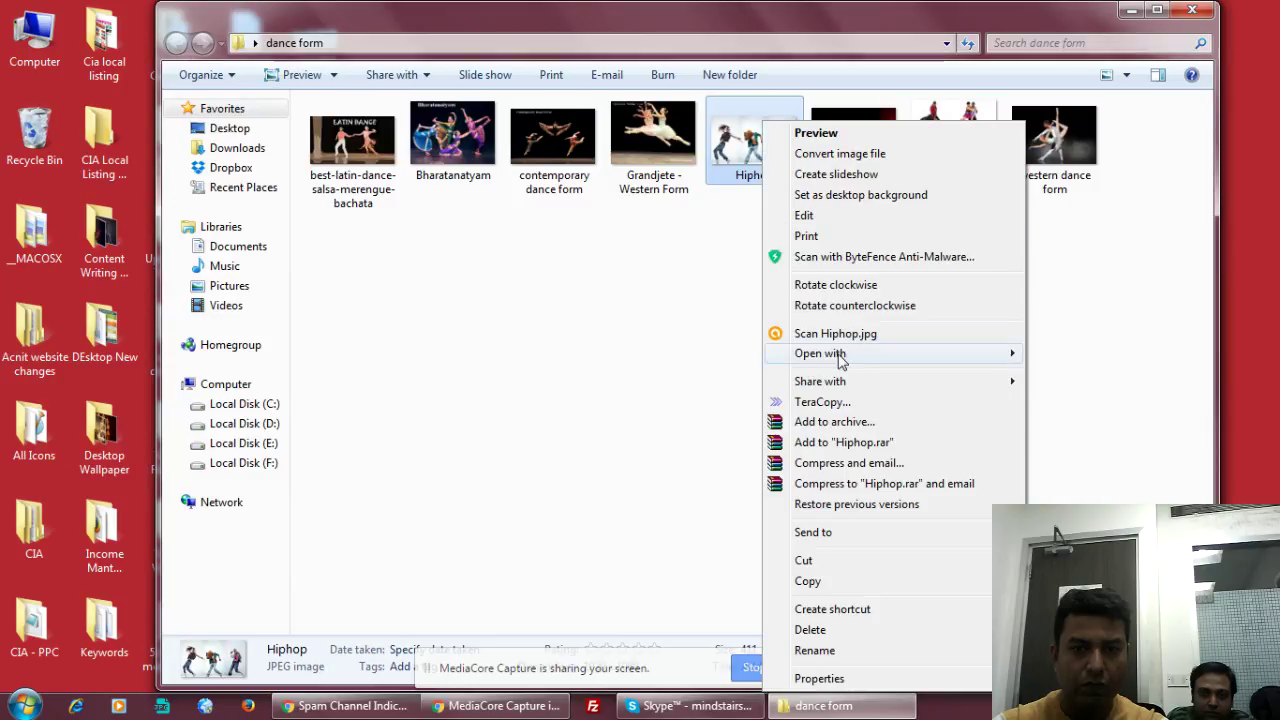
pyautogui.moveTo(915, 354)
pyautogui.click(1062, 436)
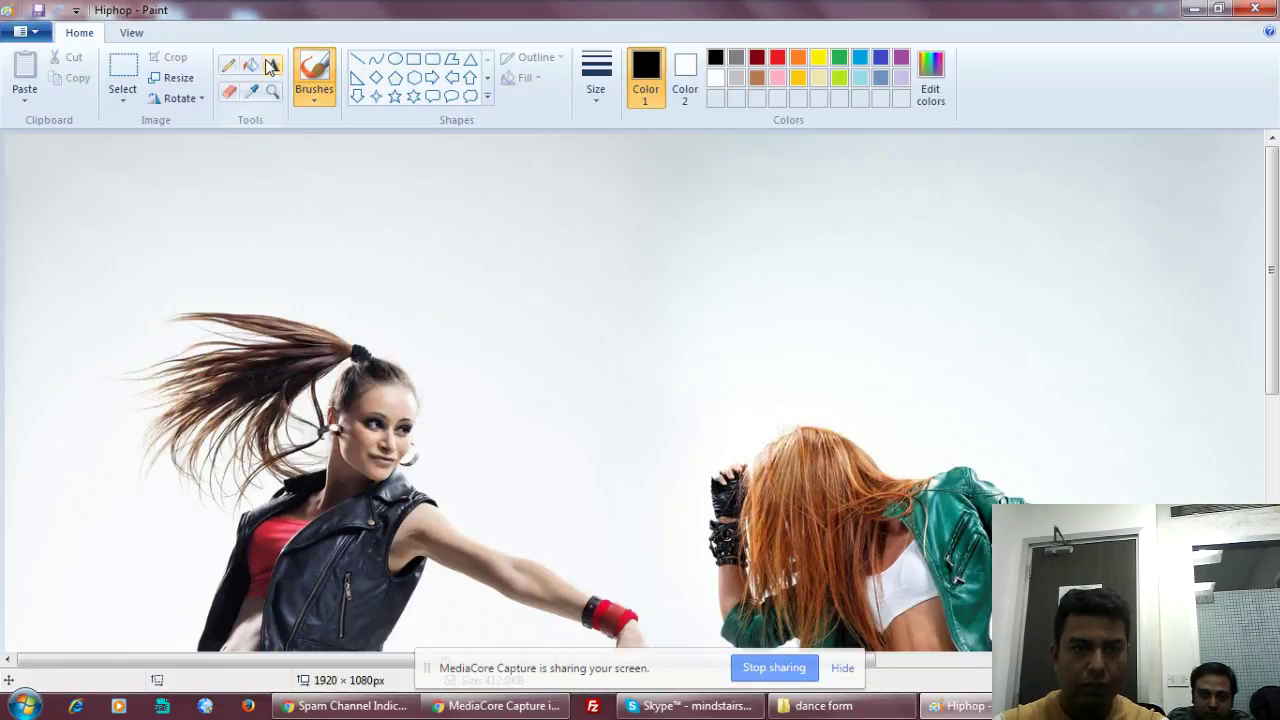
# Add the black title Hiphop above the dancers and close the image, saving the changes.
pyautogui.click(271, 66)
pyautogui.click(494, 206)
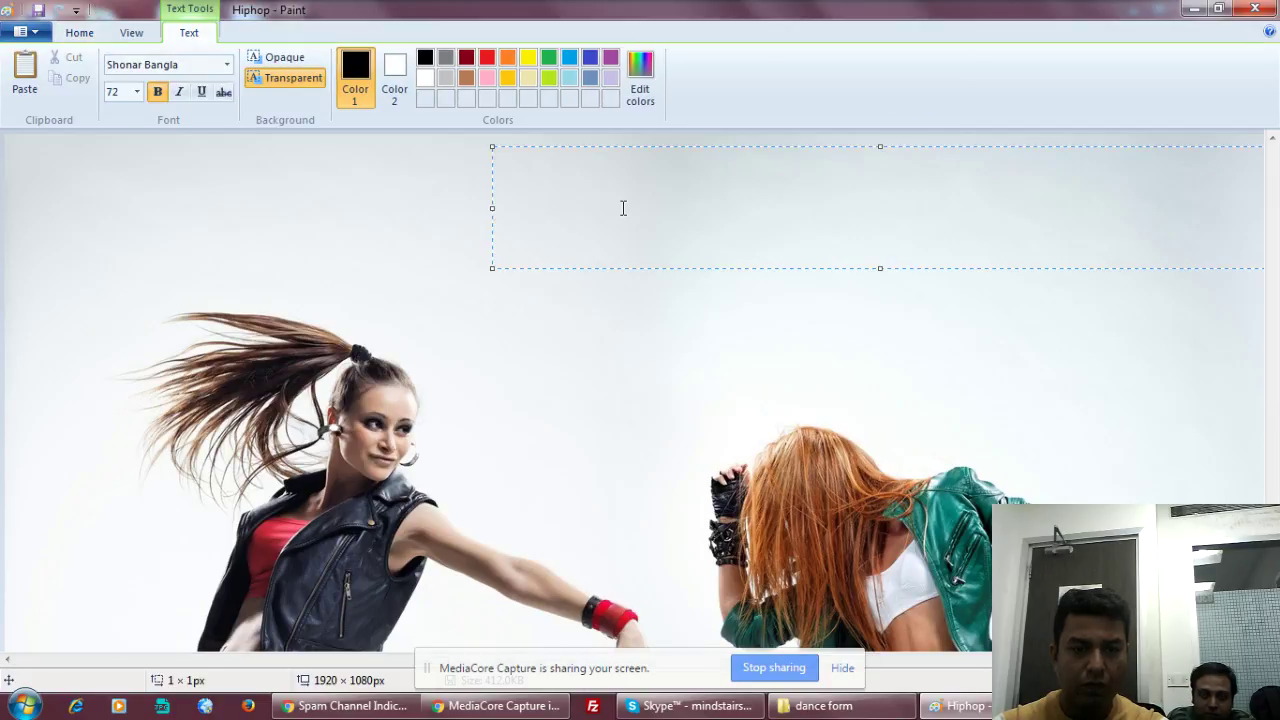
pyautogui.write('Hiphop')
pyautogui.click(1255, 9)
pyautogui.click(595, 377)
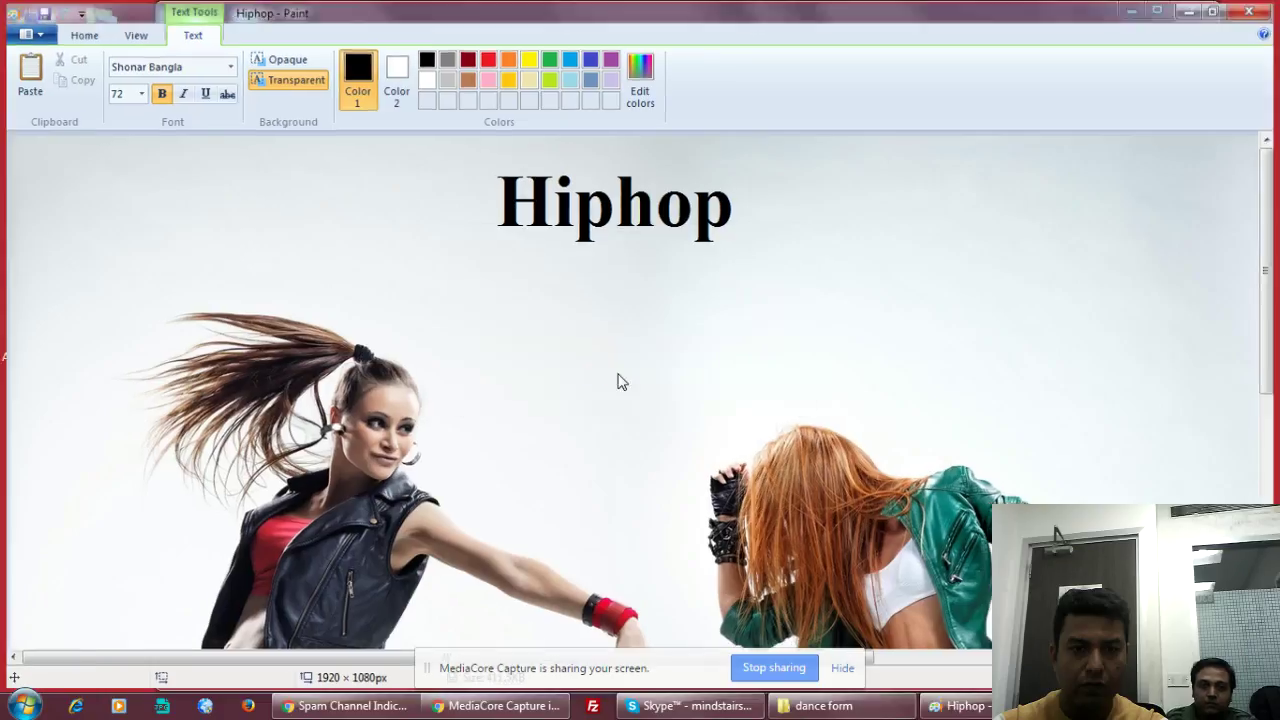
pyautogui.click(950, 140)
pyautogui.rightClick(968, 118)
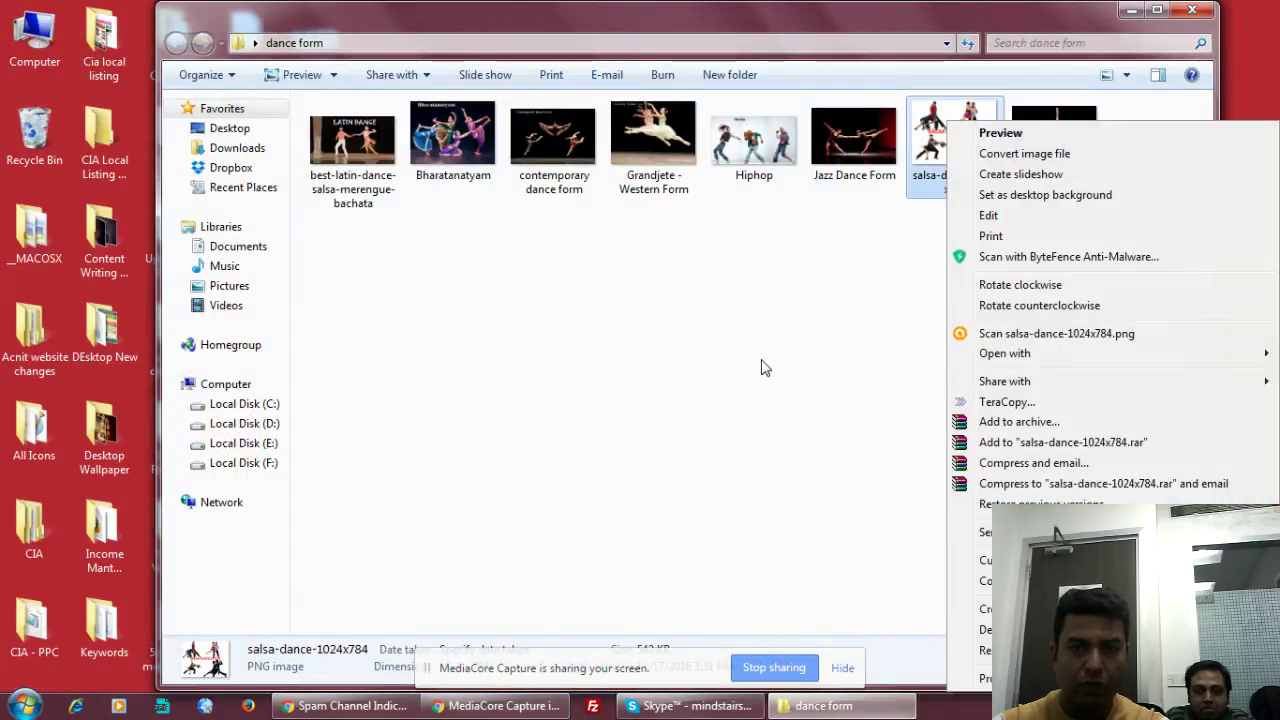
pyautogui.press('Escape')
# Copy the file name of the western dance form image and open that image in Paint.
pyautogui.click(1055, 197)
pyautogui.rightClick(1055, 197)
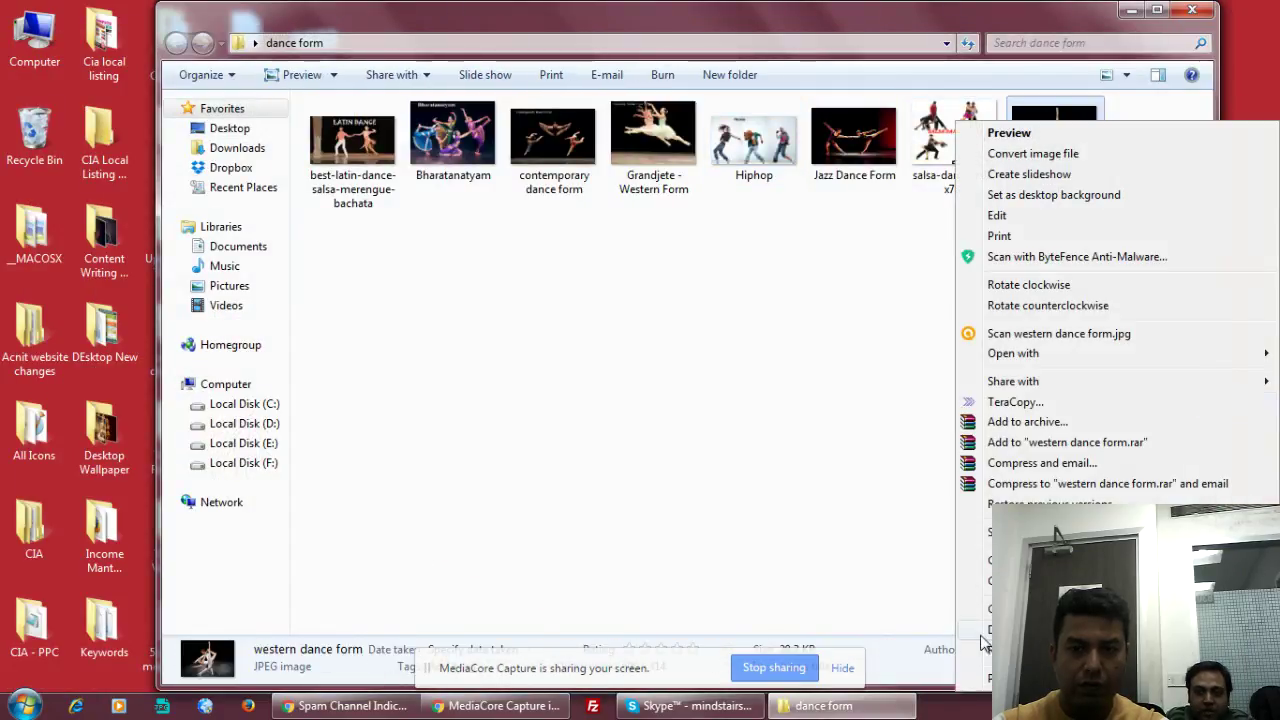
pyautogui.press('Escape')
pyautogui.click(1064, 372)
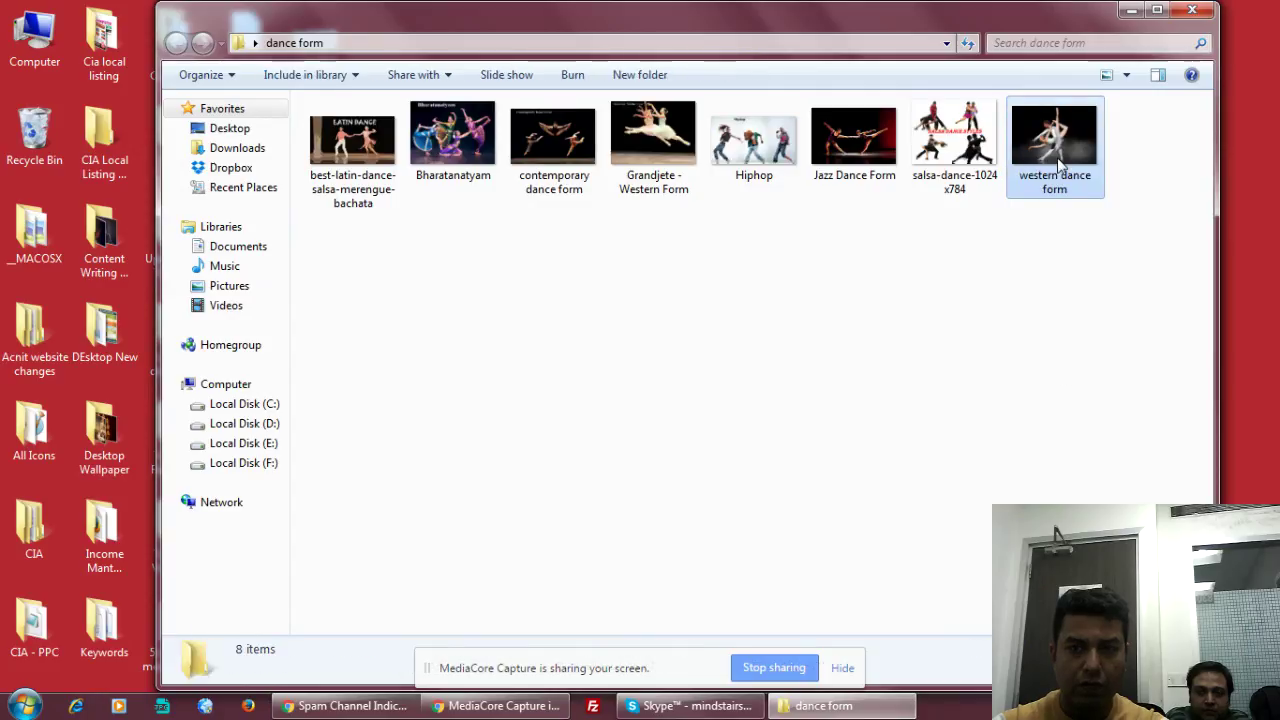
pyautogui.rightClick(1058, 120)
pyautogui.moveTo(1033, 362)
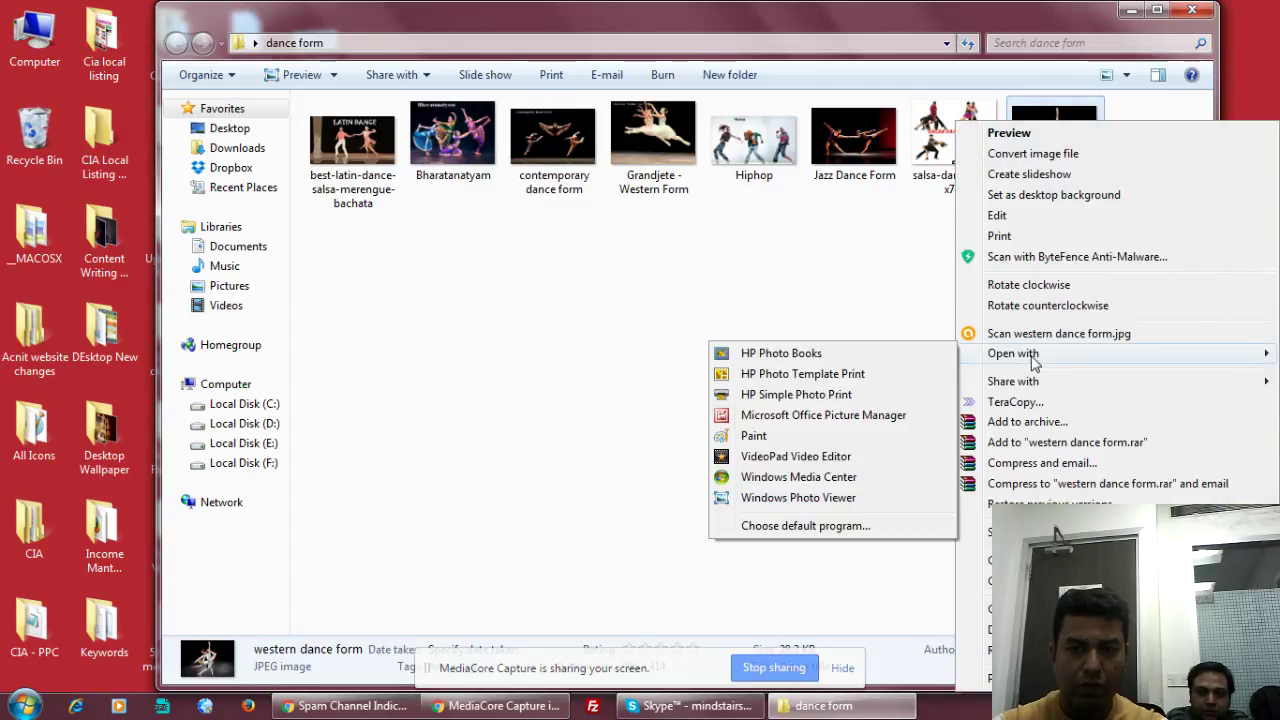
pyautogui.click(773, 434)
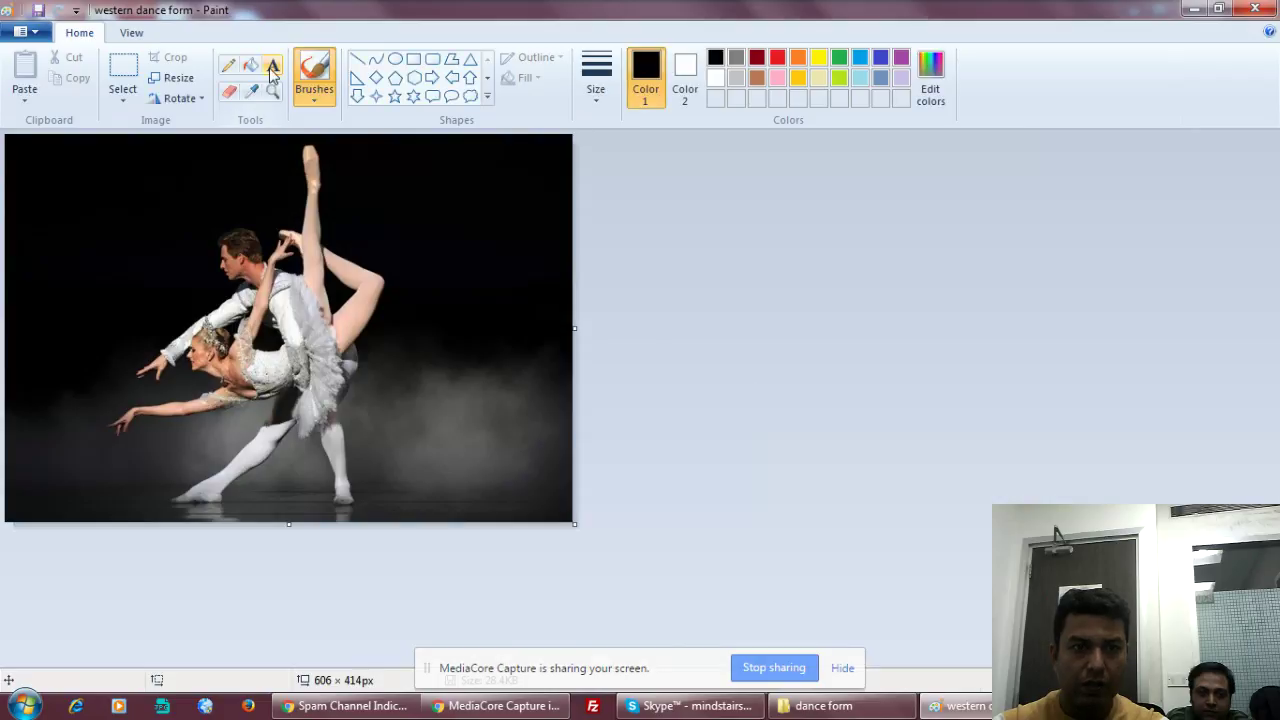
# Paste the copied name in the upper-left area of the western dance image as white text at size 26.
pyautogui.click(272, 72)
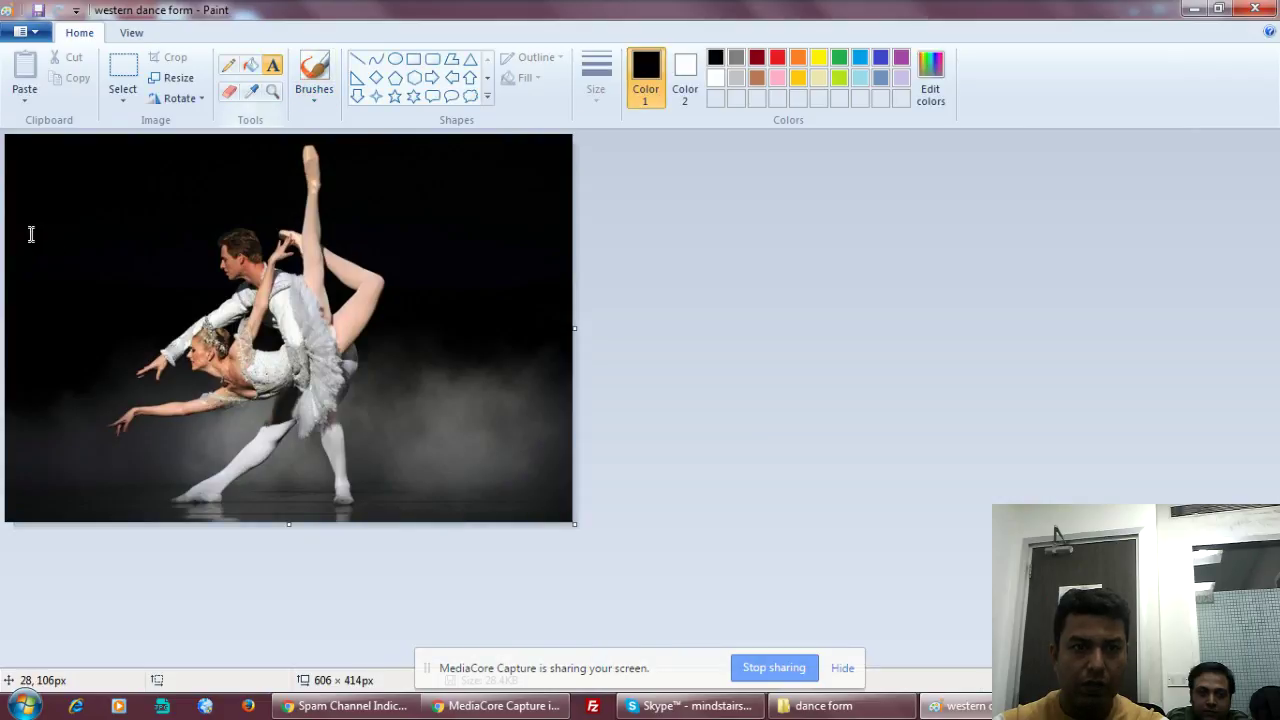
pyautogui.click(29, 177)
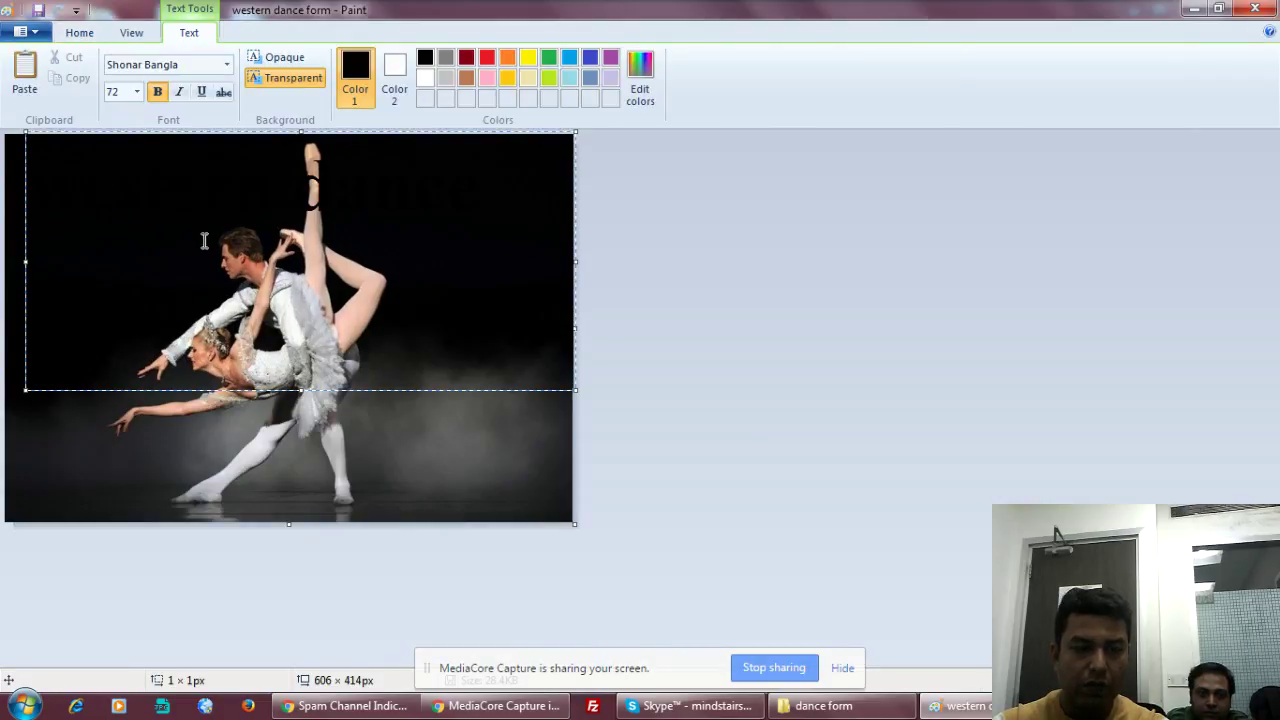
pyautogui.hotkey('ctrl', 'a')
pyautogui.click(136, 91)
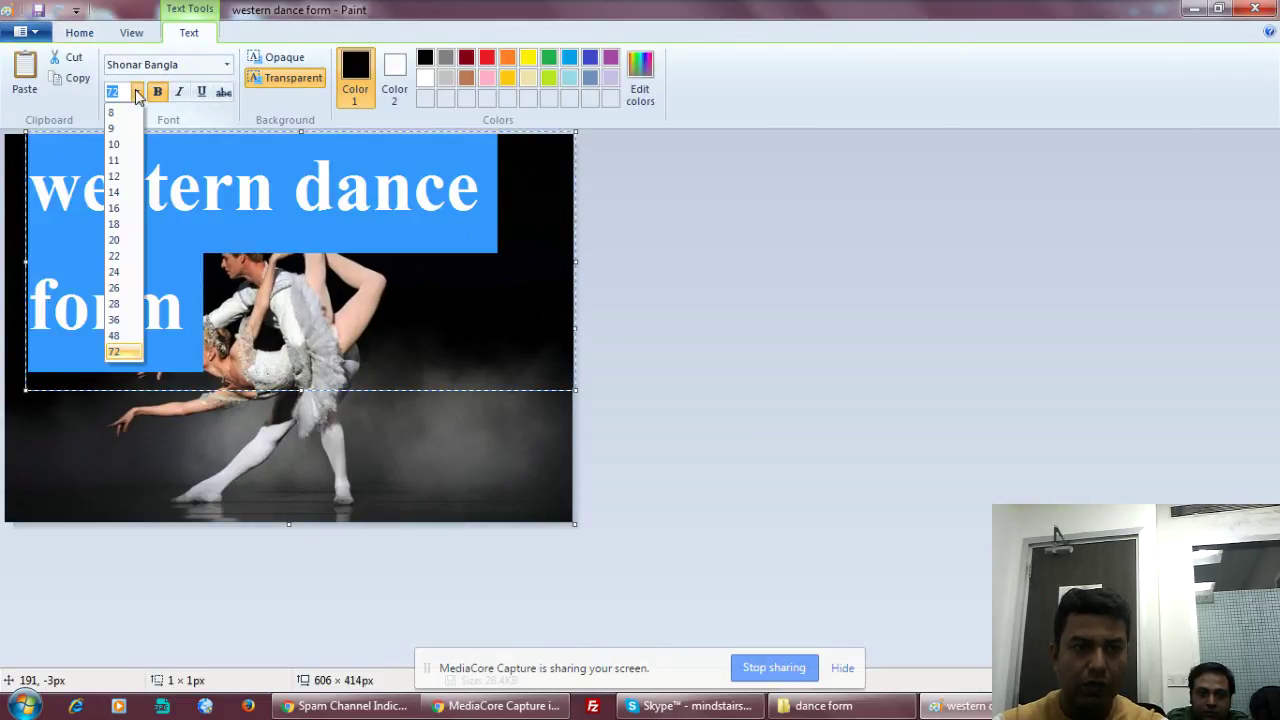
pyautogui.click(118, 288)
pyautogui.click(425, 77)
# Capitalize each word of the title so it reads Western Dance Form, and save and close the image.
pyautogui.click(48, 152)
pyautogui.moveTo(48, 152); pyautogui.dragTo(4, 155)
pyautogui.write('Western dance form')
pyautogui.moveTo(144, 152); pyautogui.dragTo(225, 150)
pyautogui.write('DForm')
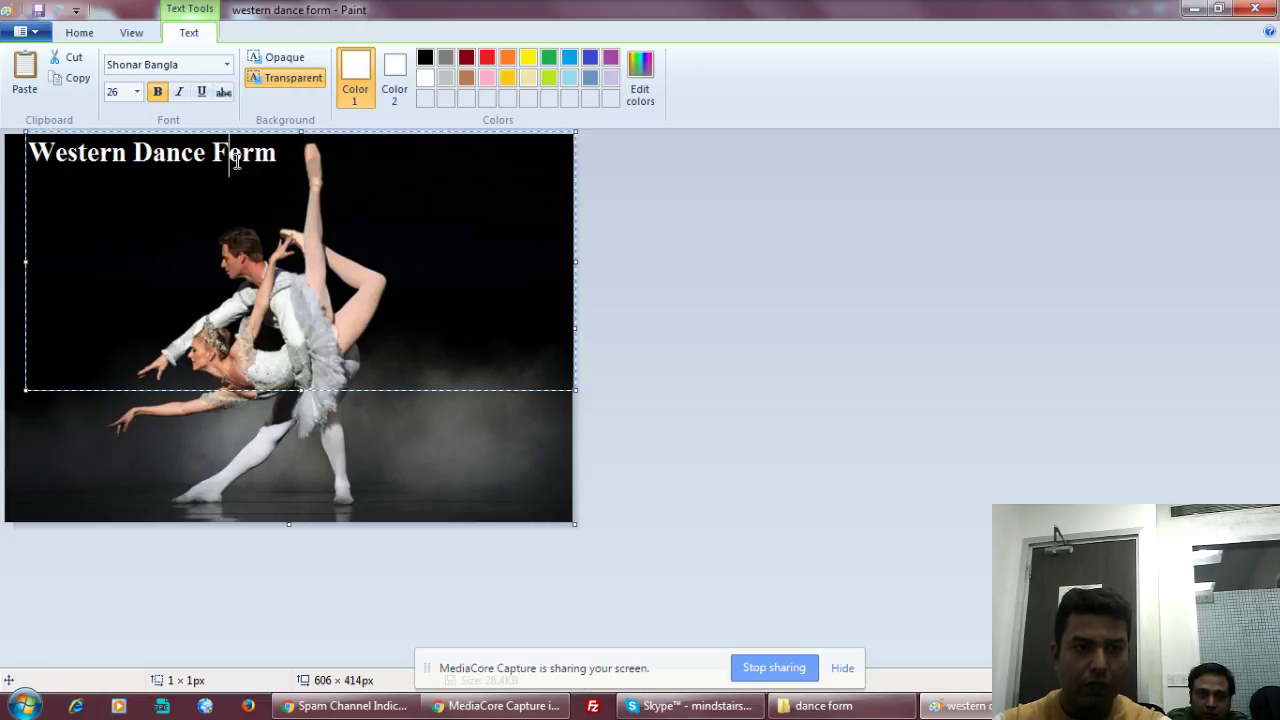
pyautogui.click(40, 10)
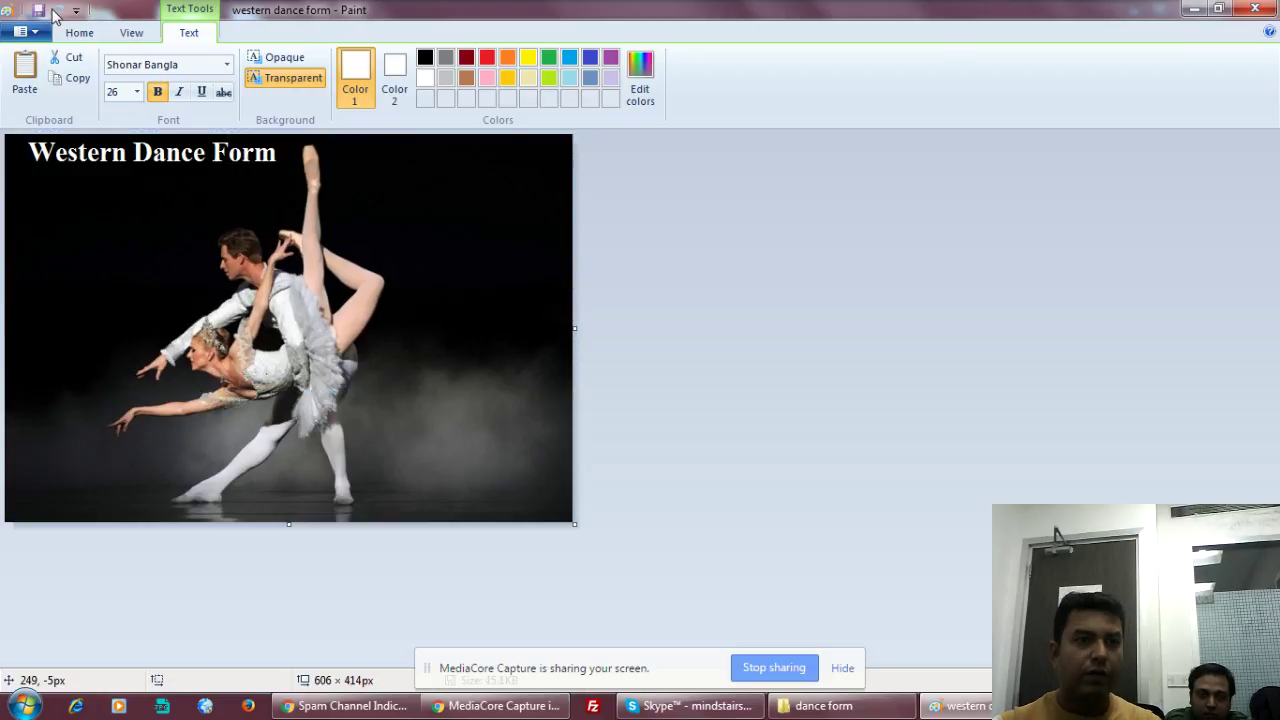
pyautogui.click(1255, 9)
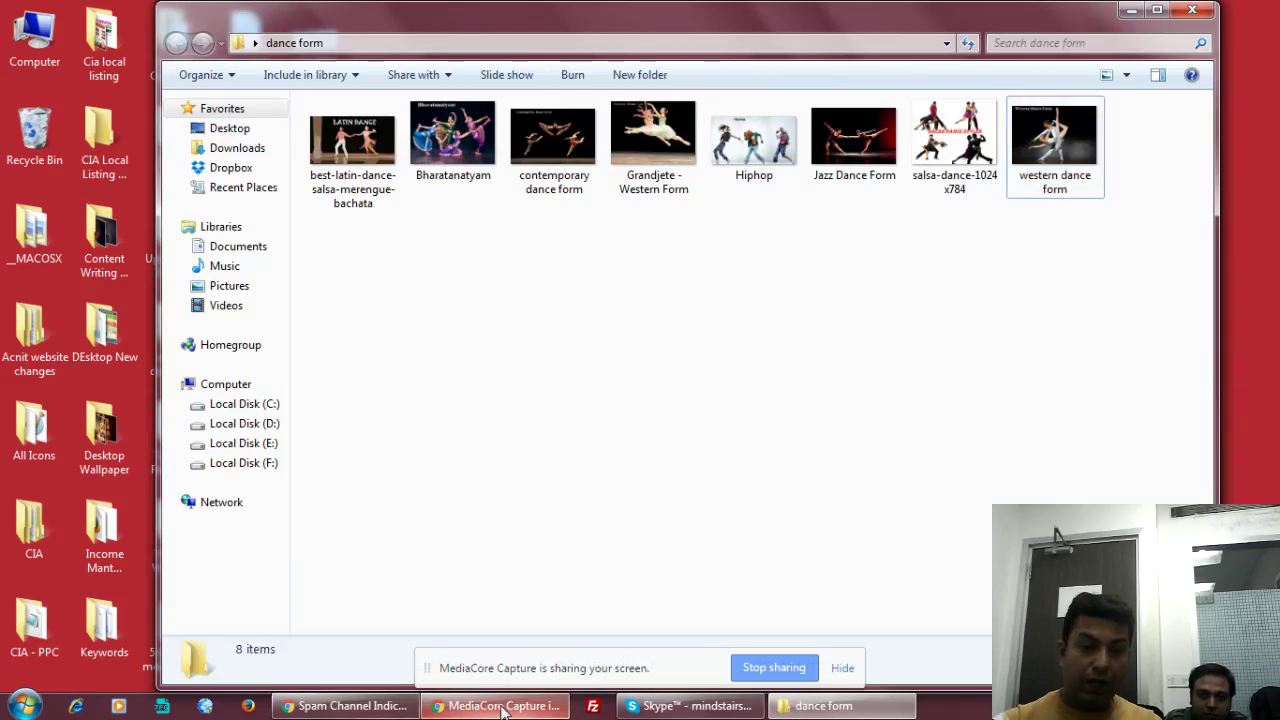
# Switch to the Never Mind YouTube channel in Chrome and start creating a photo slideshow from its upload page.
pyautogui.click(350, 705)
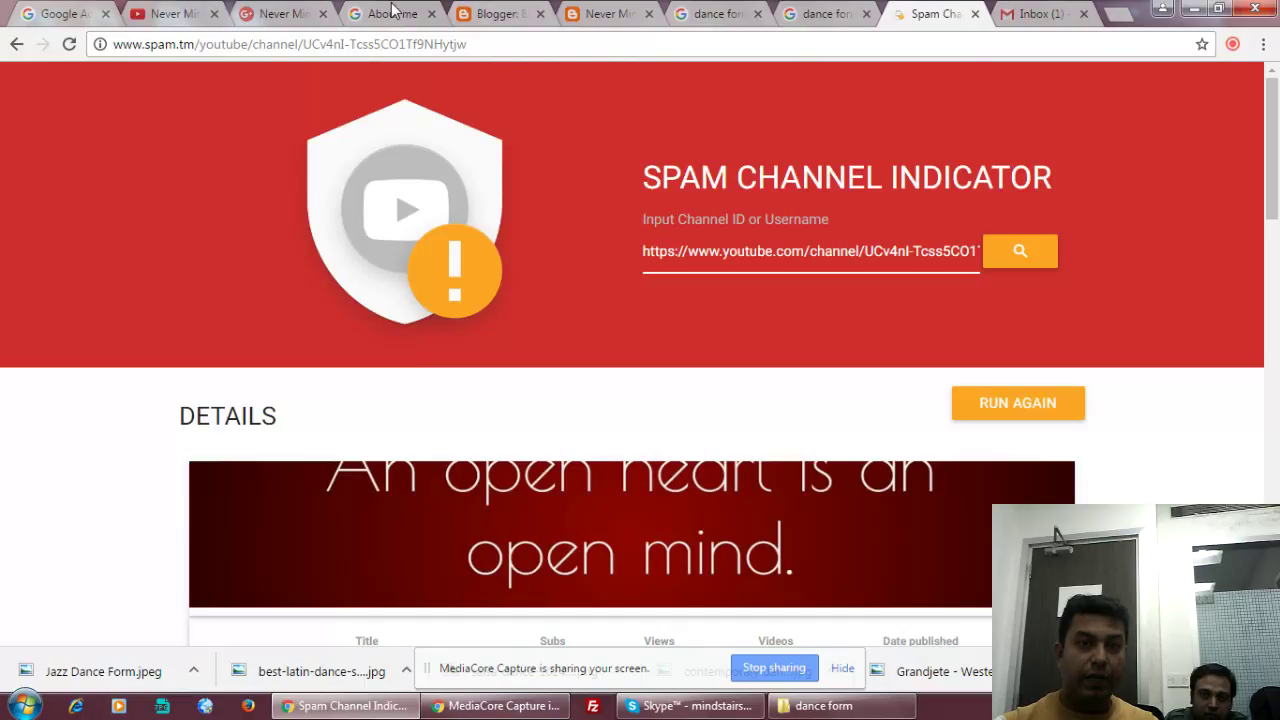
pyautogui.click(188, 15)
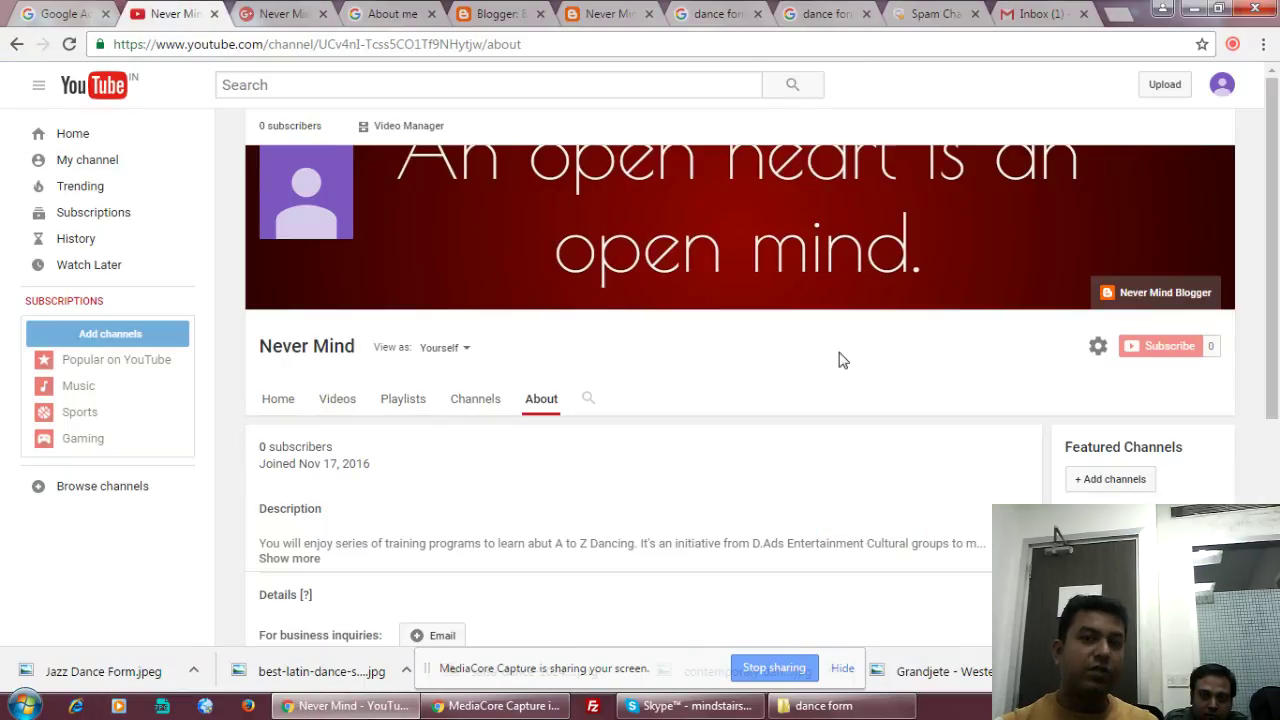
pyautogui.click(1164, 90)
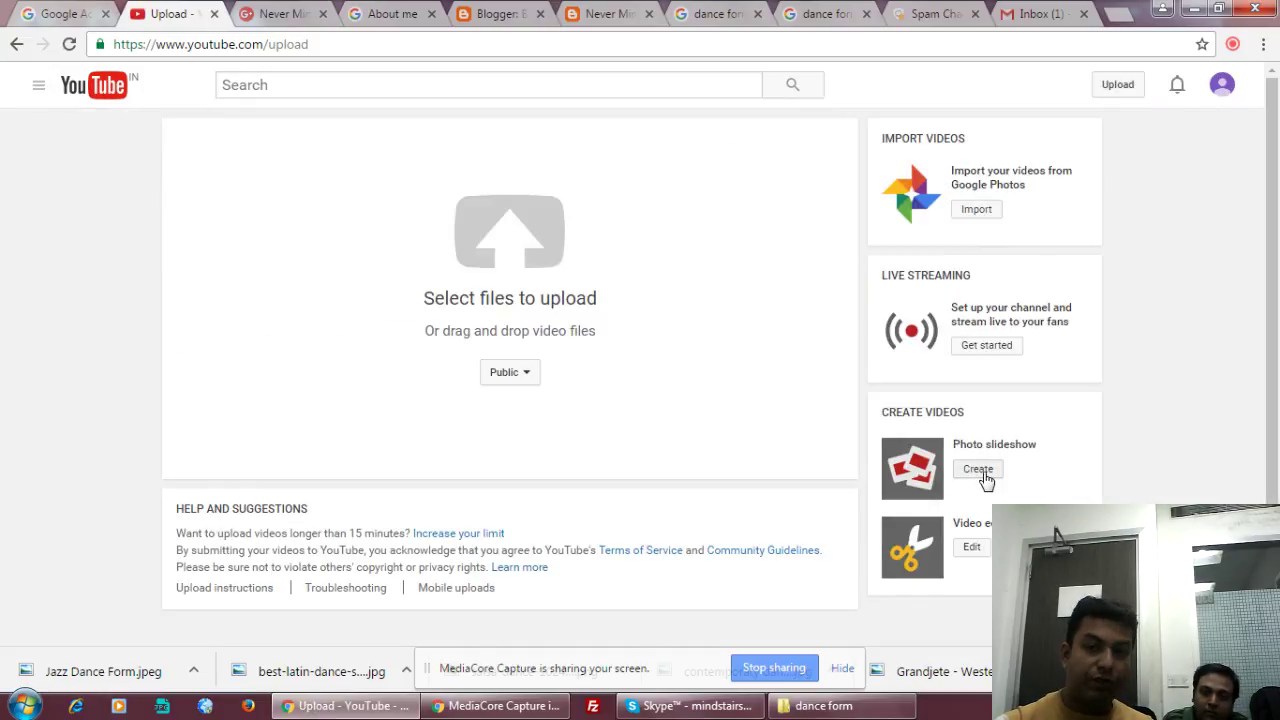
pyautogui.click(983, 474)
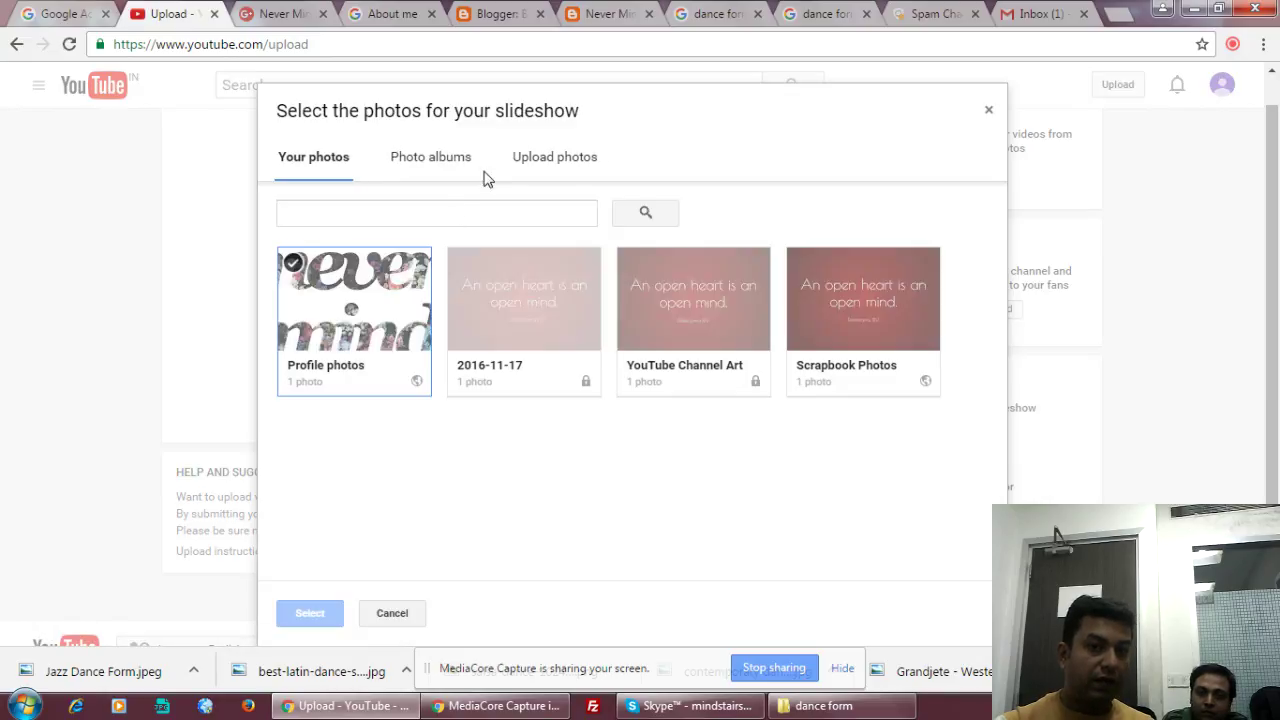
# Reopen the slideshow photo picker for uploading photos from the computer and name the new album Top 10 Dance Form.
pyautogui.click(555, 156)
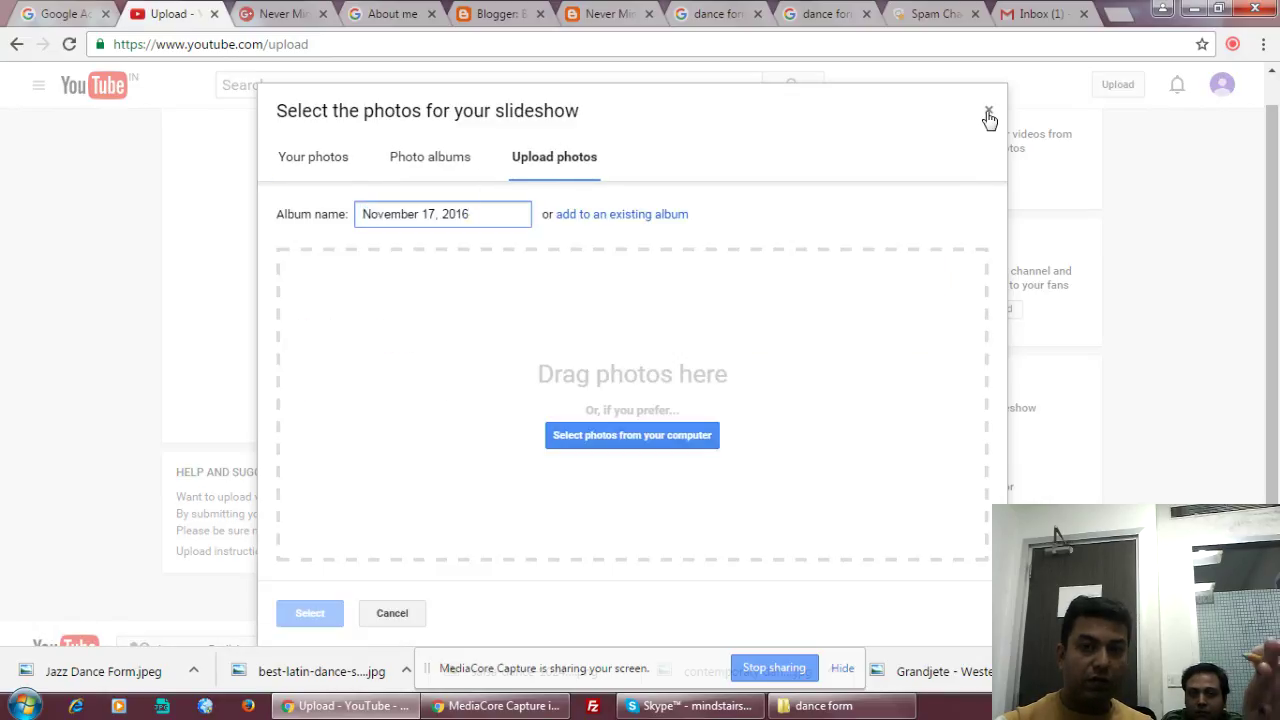
pyautogui.click(988, 113)
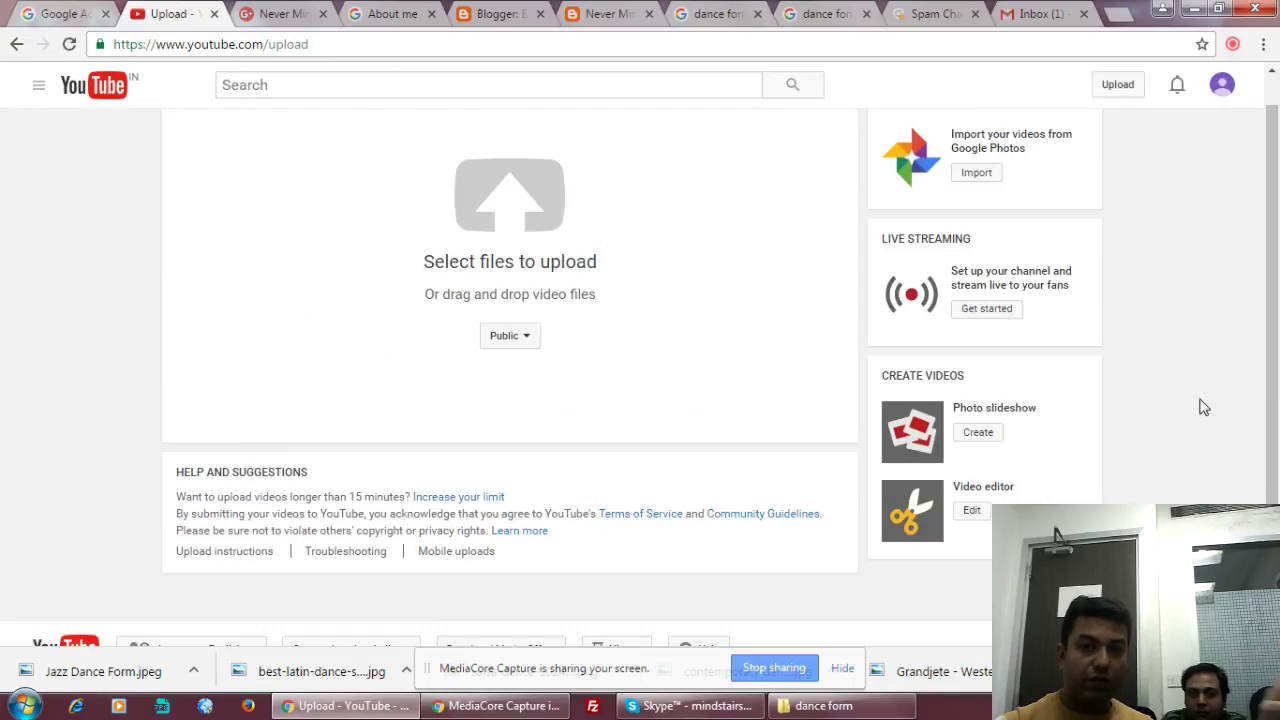
pyautogui.click(981, 436)
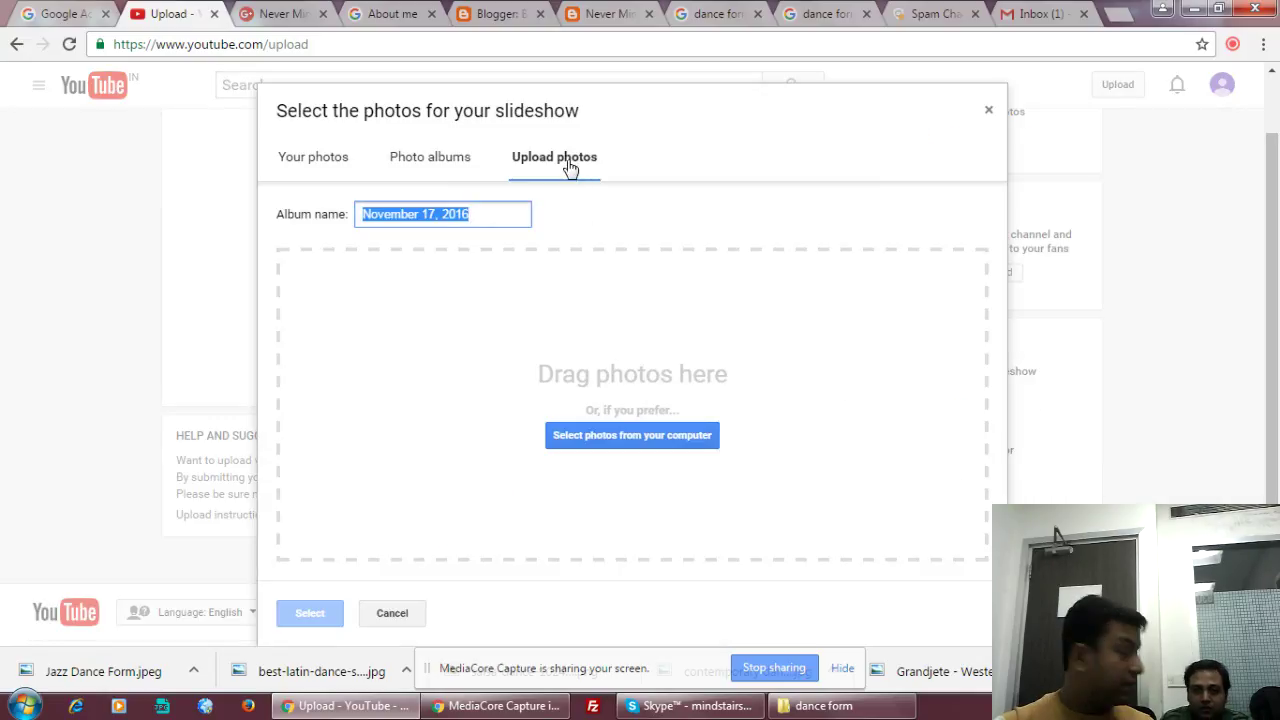
pyautogui.write('Top')
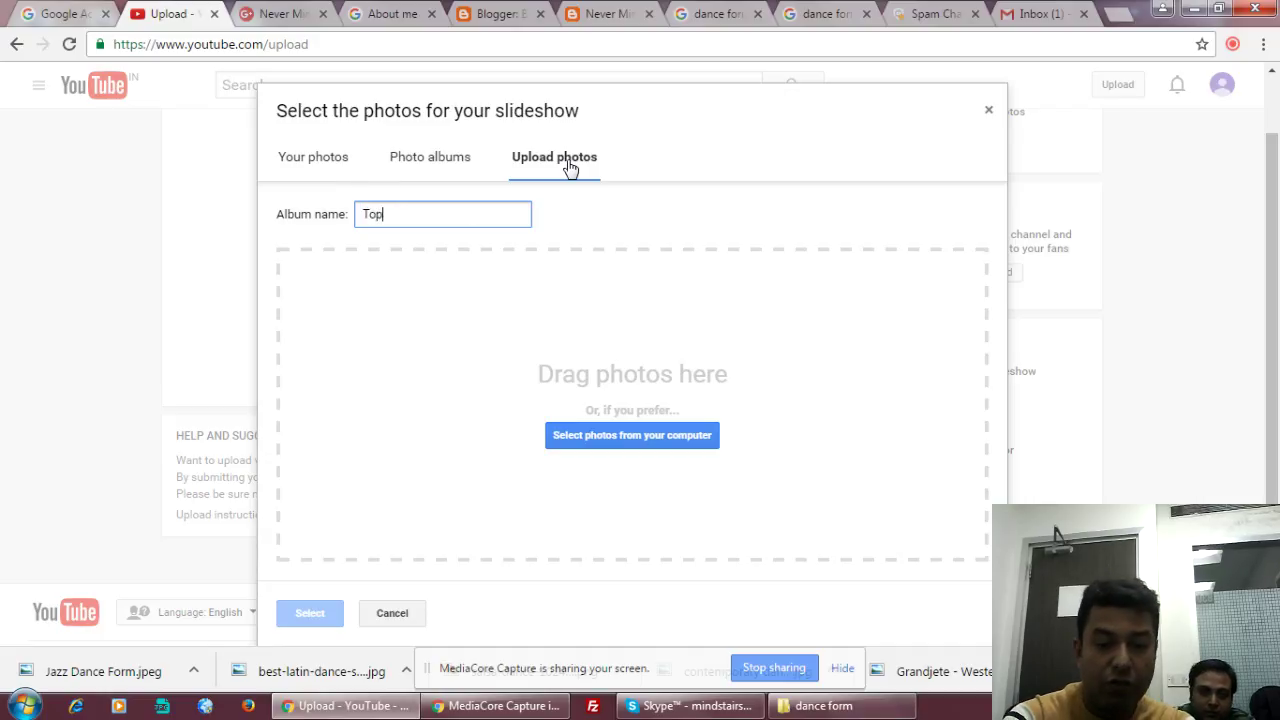
pyautogui.write(' 10 Dance Form')
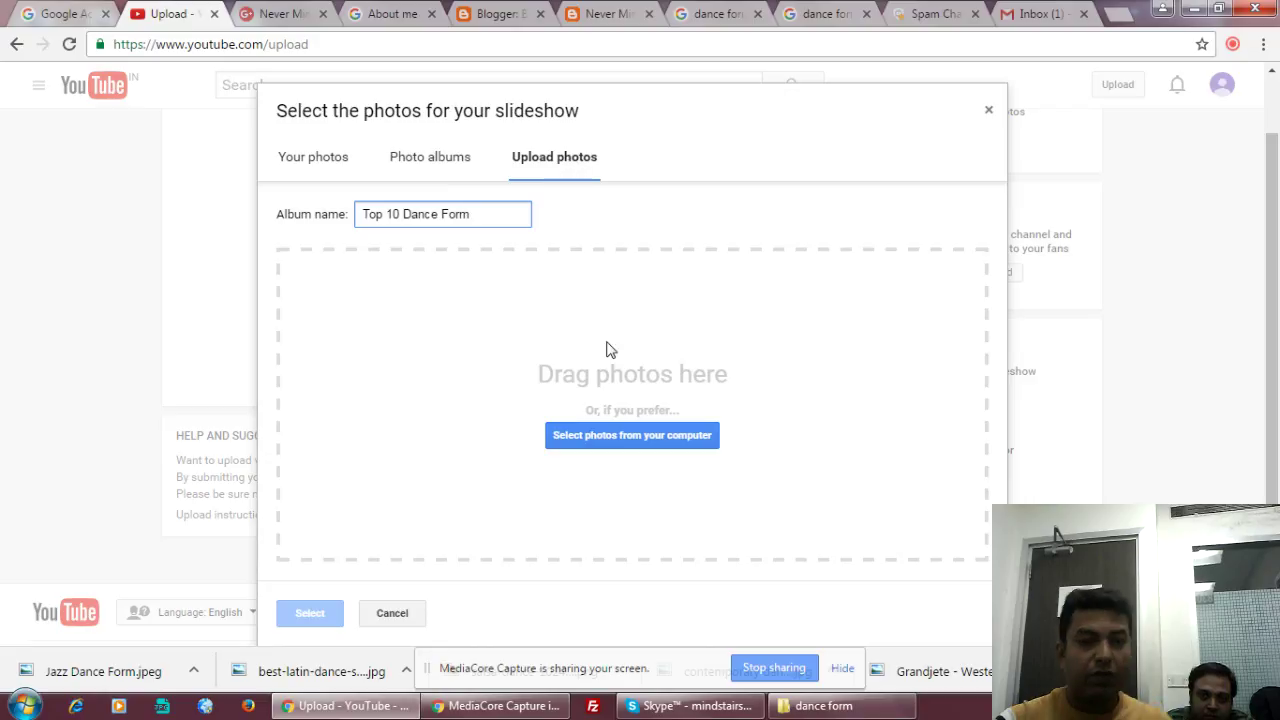
# Change the album name to Top 5 Popular Dance Form in The World, correcting the spelling of Popular.
pyautogui.click(806, 20)
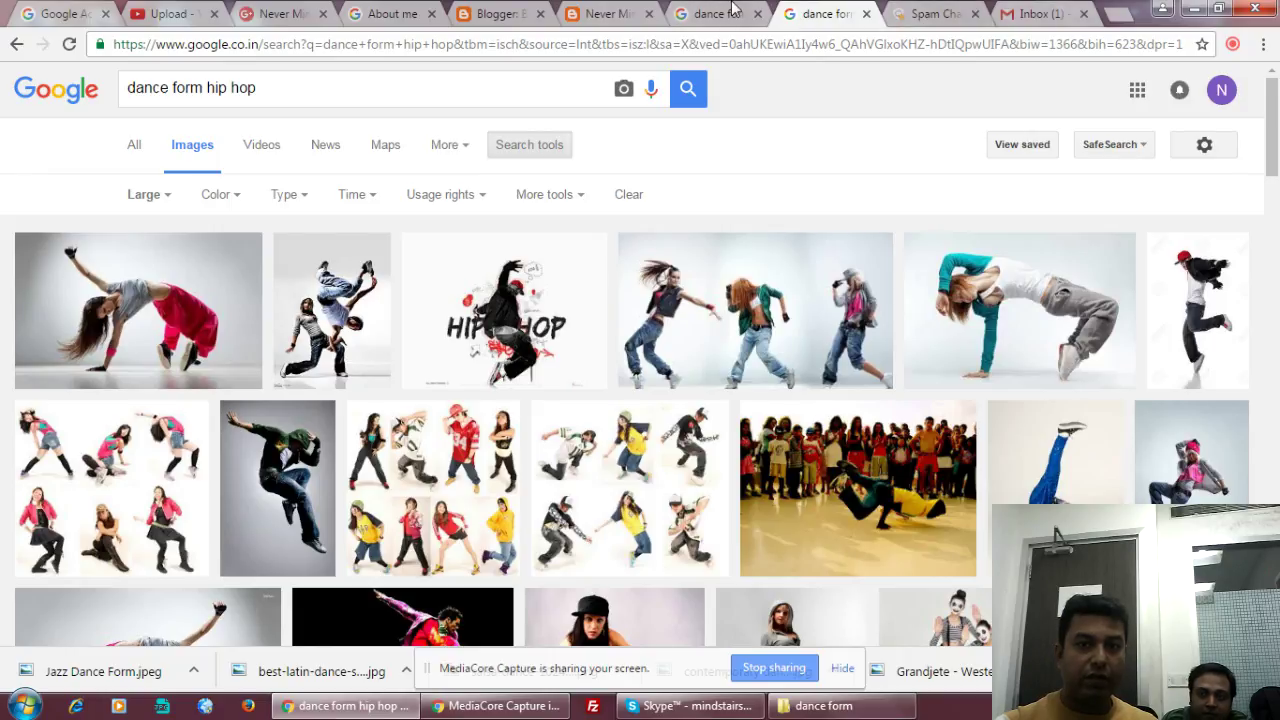
pyautogui.click(200, 15)
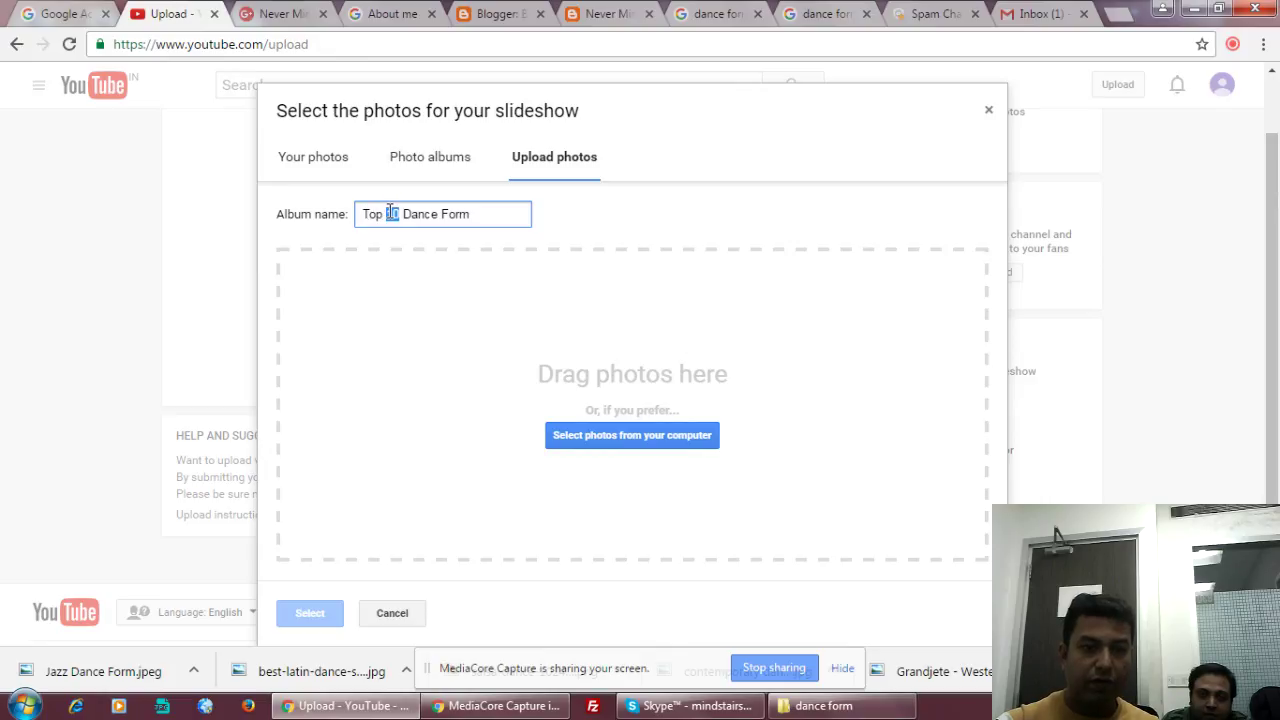
pyautogui.write('5 Popula')
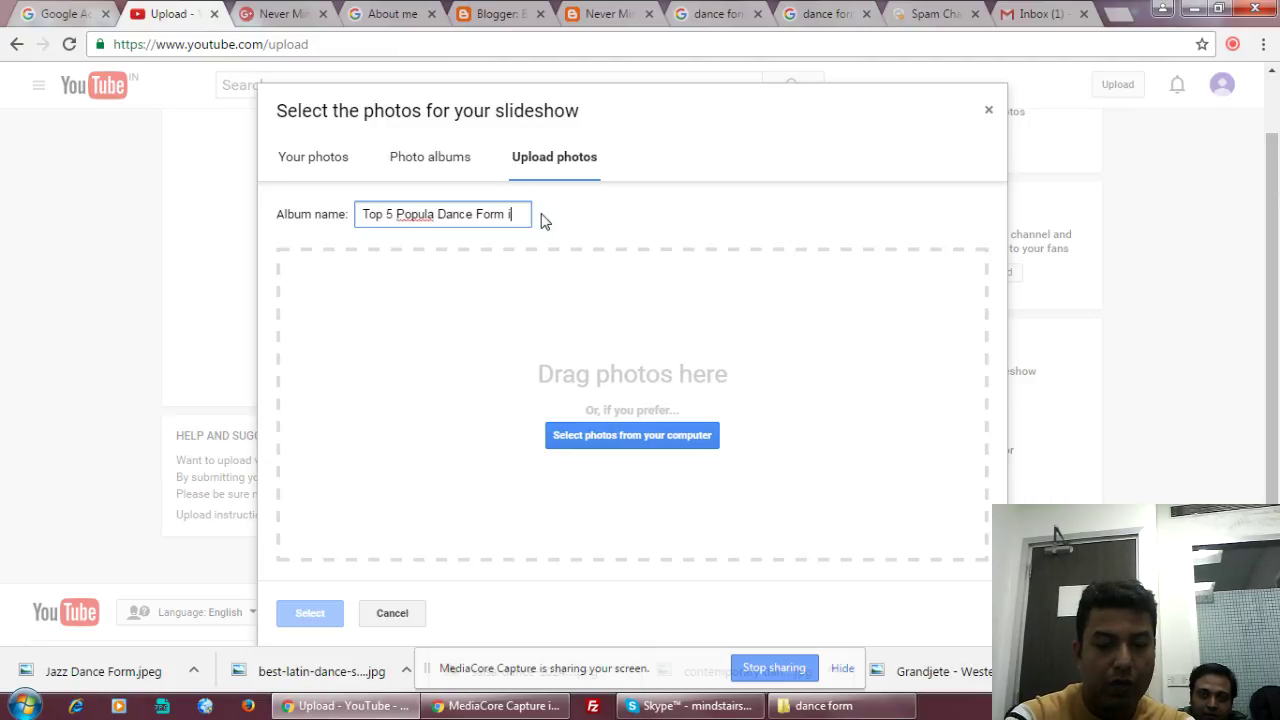
pyautogui.write('in The world')
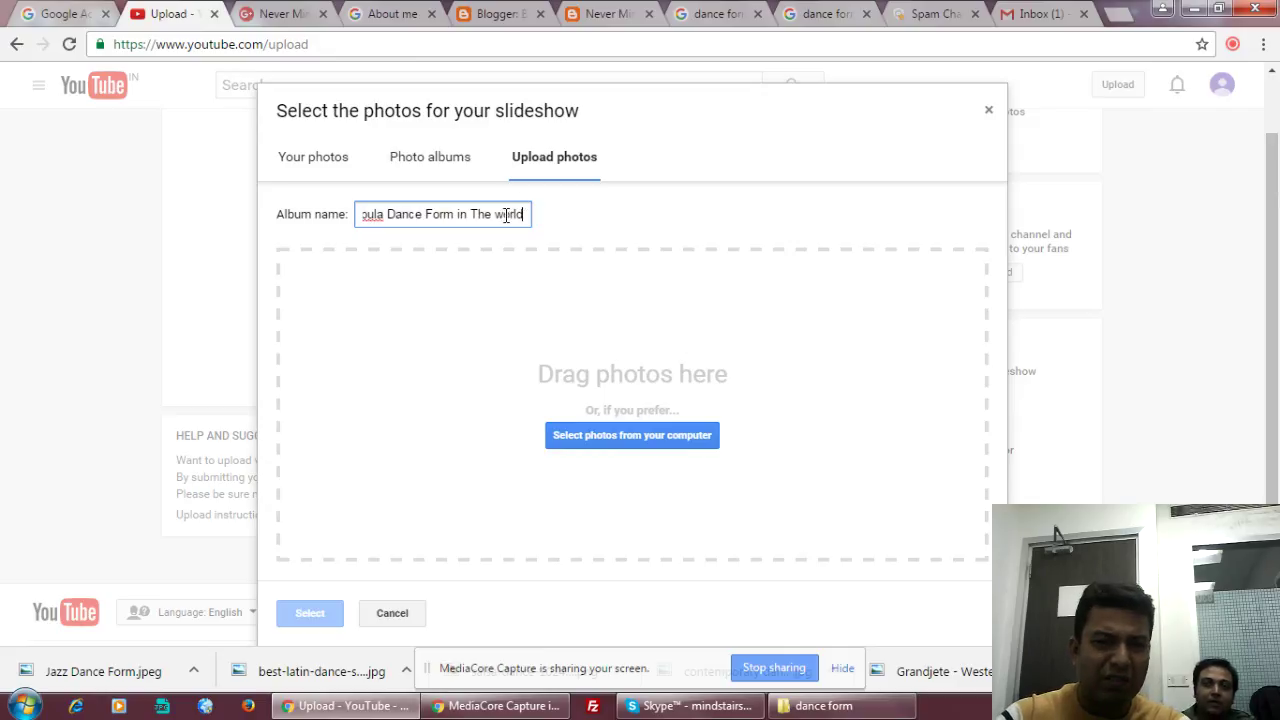
pyautogui.write('W')
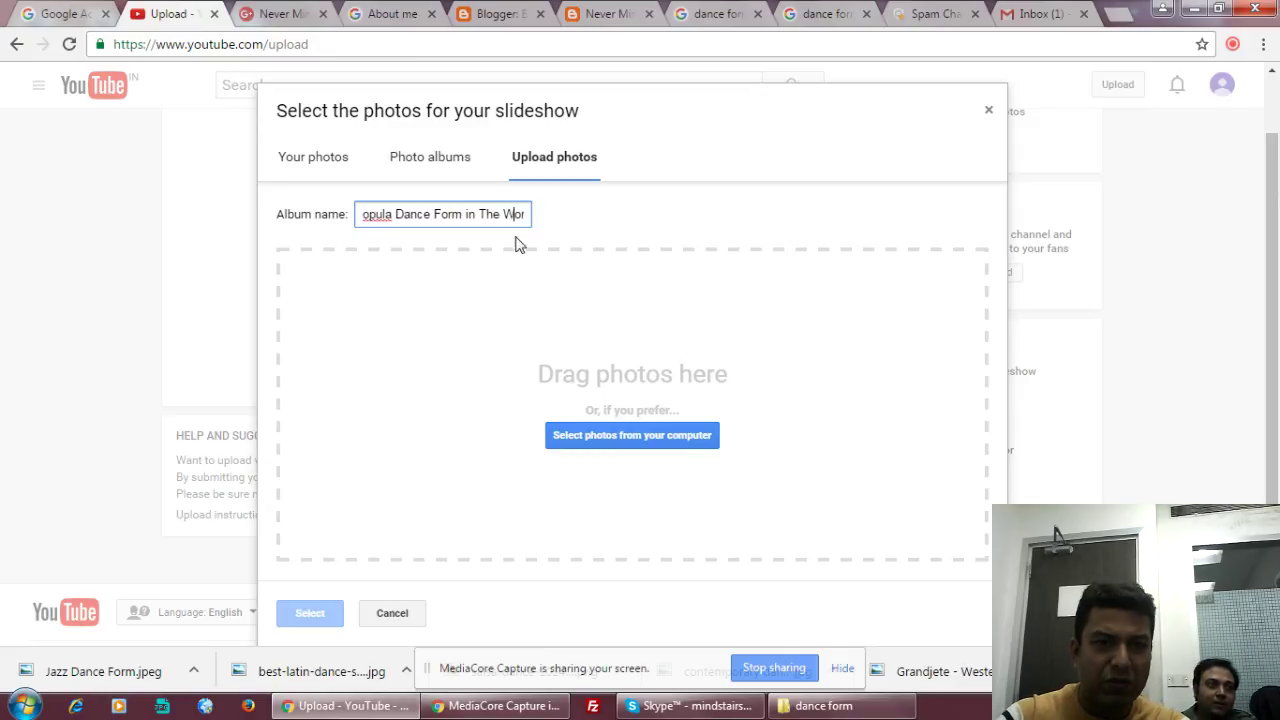
pyautogui.moveTo(436, 218); pyautogui.dragTo(348, 219)
pyautogui.click(421, 220)
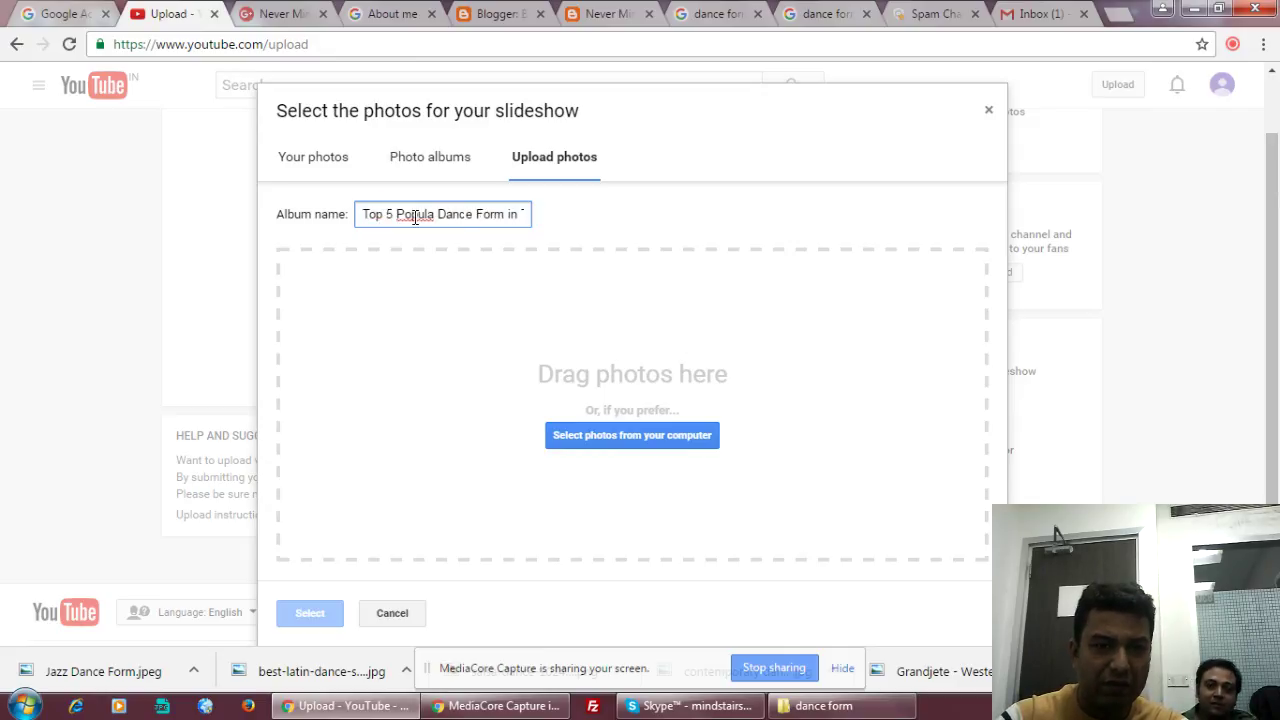
pyautogui.rightClick(414, 218)
pyautogui.click(487, 256)
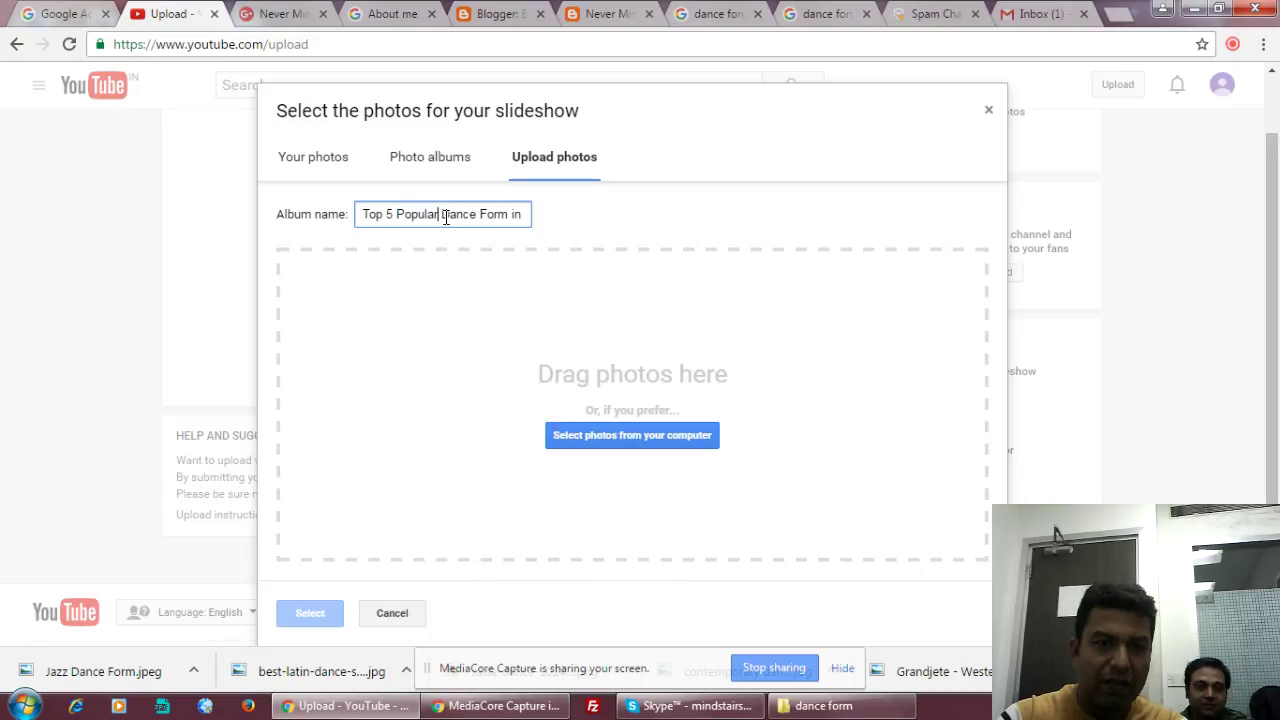
pyautogui.moveTo(478, 218); pyautogui.dragTo(540, 220)
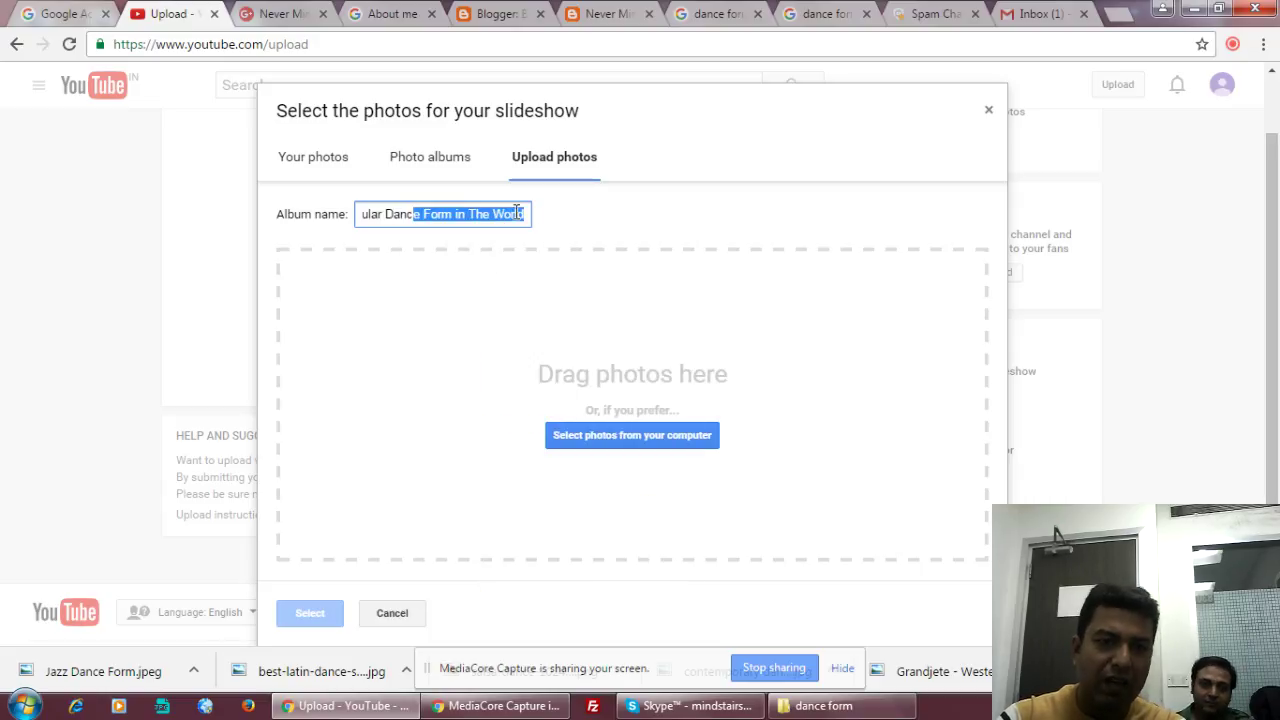
pyautogui.click(533, 214)
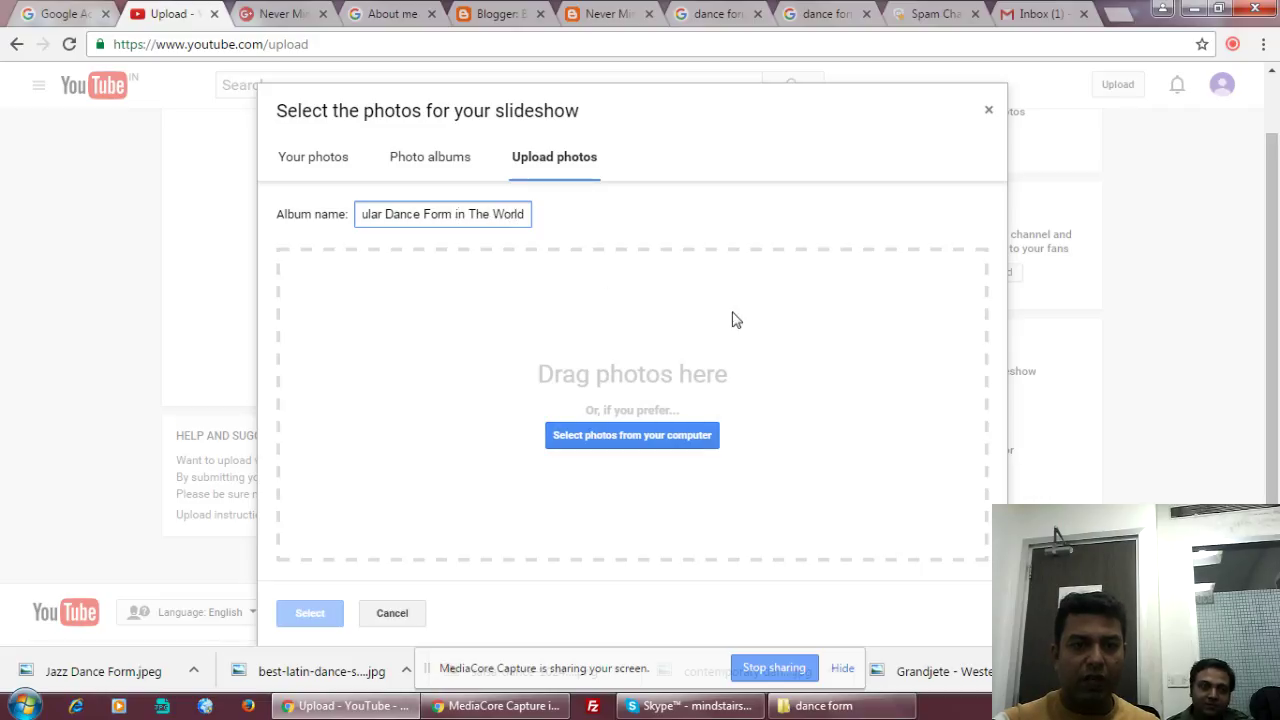
# Upload all the images from the dance form folder on the computer to the slideshow.
pyautogui.click(668, 440)
pyautogui.click(240, 160)
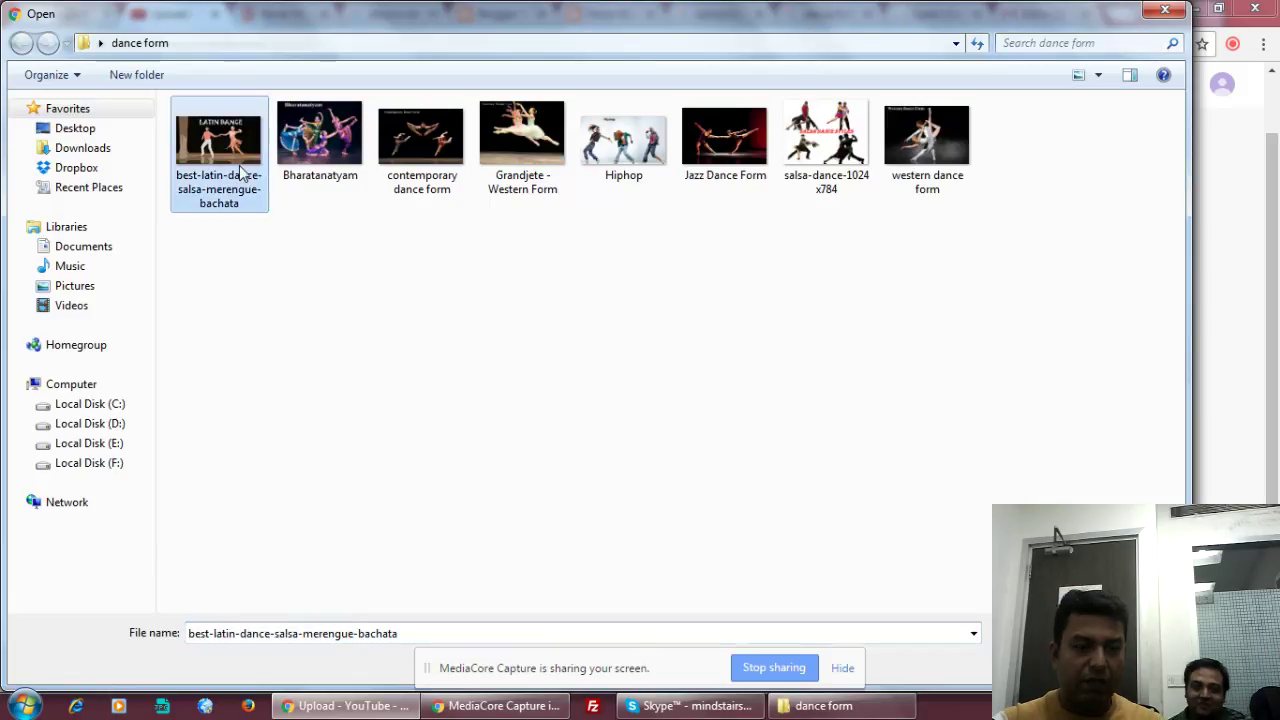
pyautogui.hotkey('ctrl', 'a')
pyautogui.press('Return')
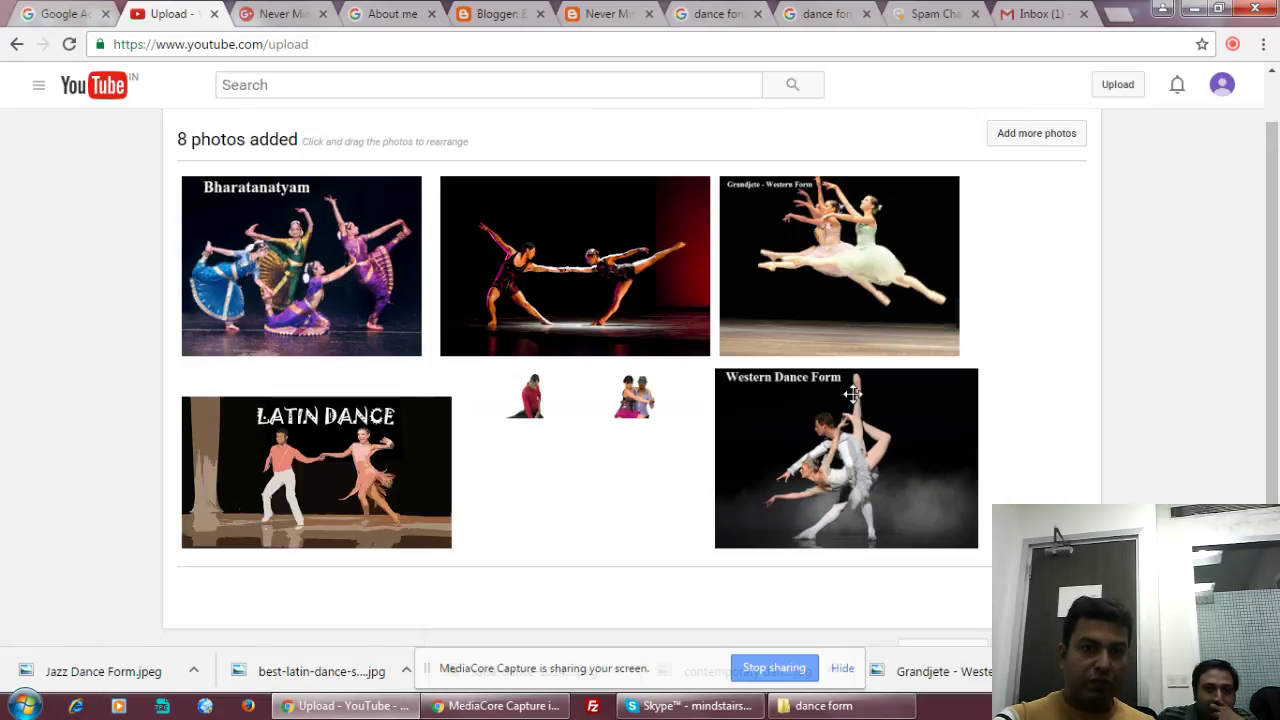
# Rearrange the photos so Latin Dance and Hiphop follow Bharatanatyam and Contemporary Dance Form precedes Grandjete, and continue to the slideshow settings.
pyautogui.moveTo(569, 467); pyautogui.dragTo(560, 280)
pyautogui.moveTo(870, 470); pyautogui.dragTo(645, 505)
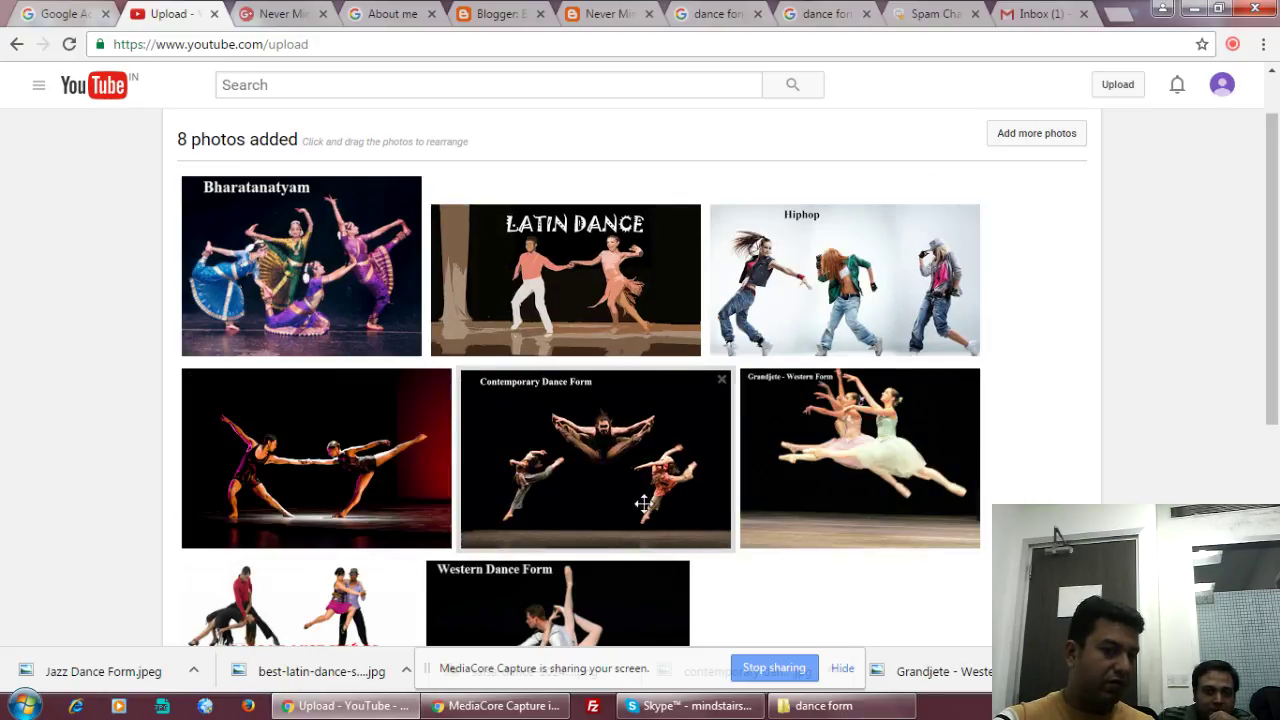
pyautogui.scroll(-4, 840, 470)
pyautogui.scroll(3, 930, 400)
pyautogui.scroll(-1, 977, 502)
pyautogui.scroll(-2, 977, 502)
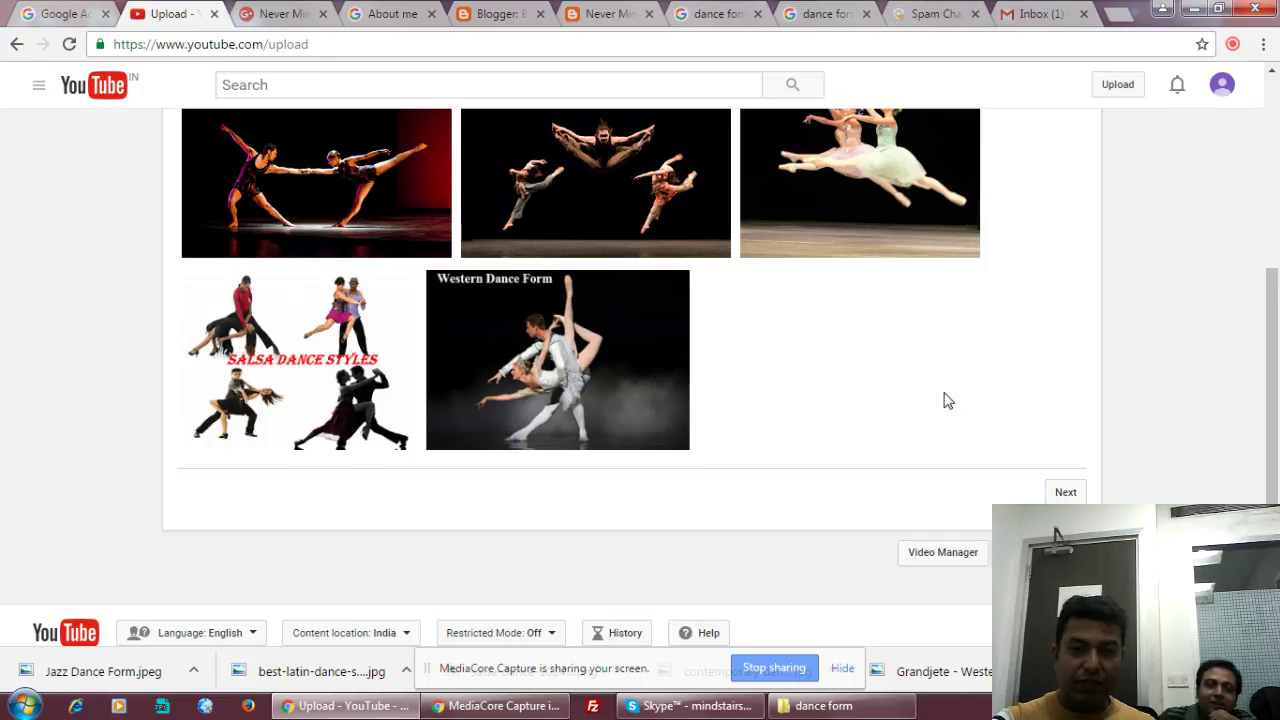
pyautogui.click(1065, 494)
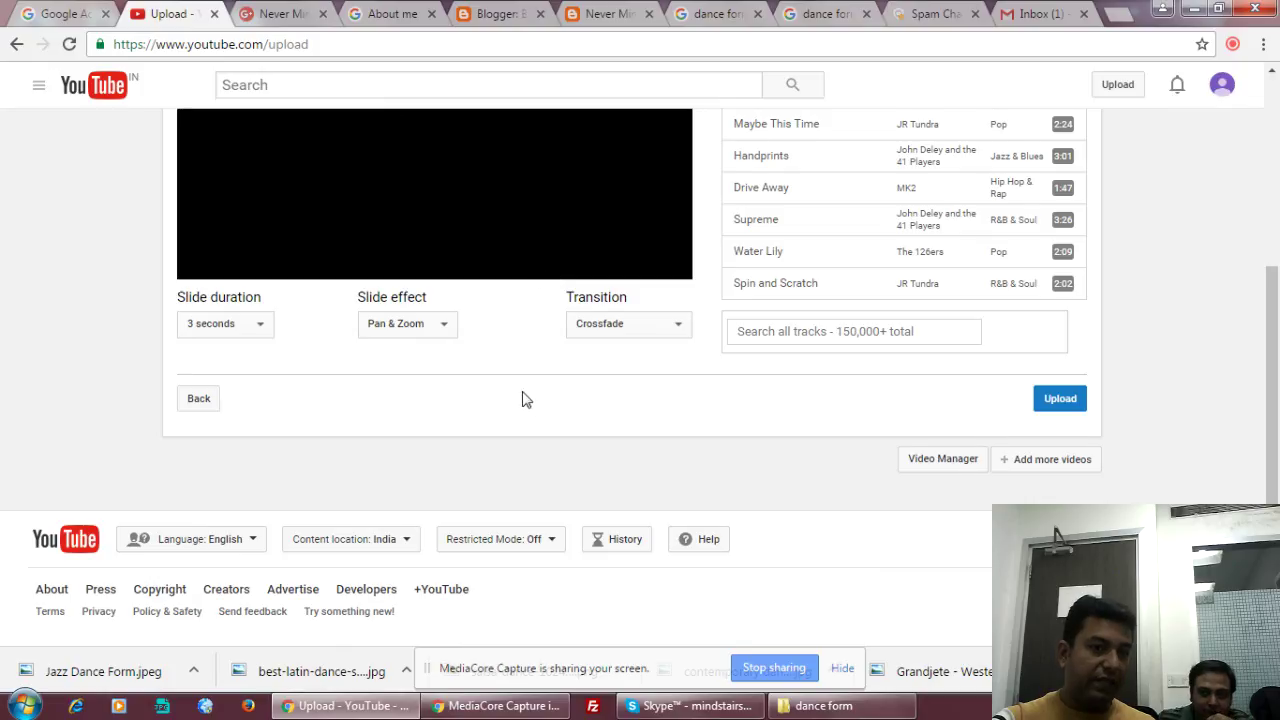
# Set the slide duration to 10 seconds and the transition to Heart, keeping Pan & Zoom as the slide effect.
pyautogui.scroll(3, 253, 336)
pyautogui.scroll(-2, 258, 580)
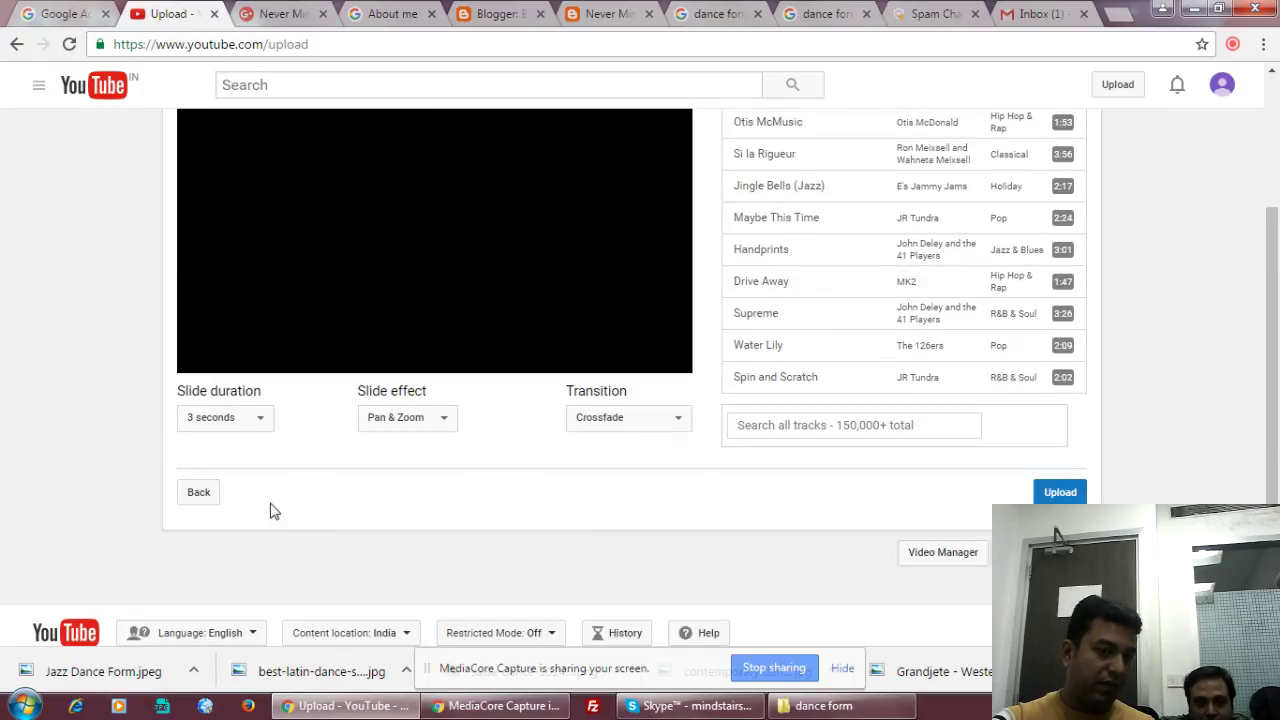
pyautogui.click(260, 422)
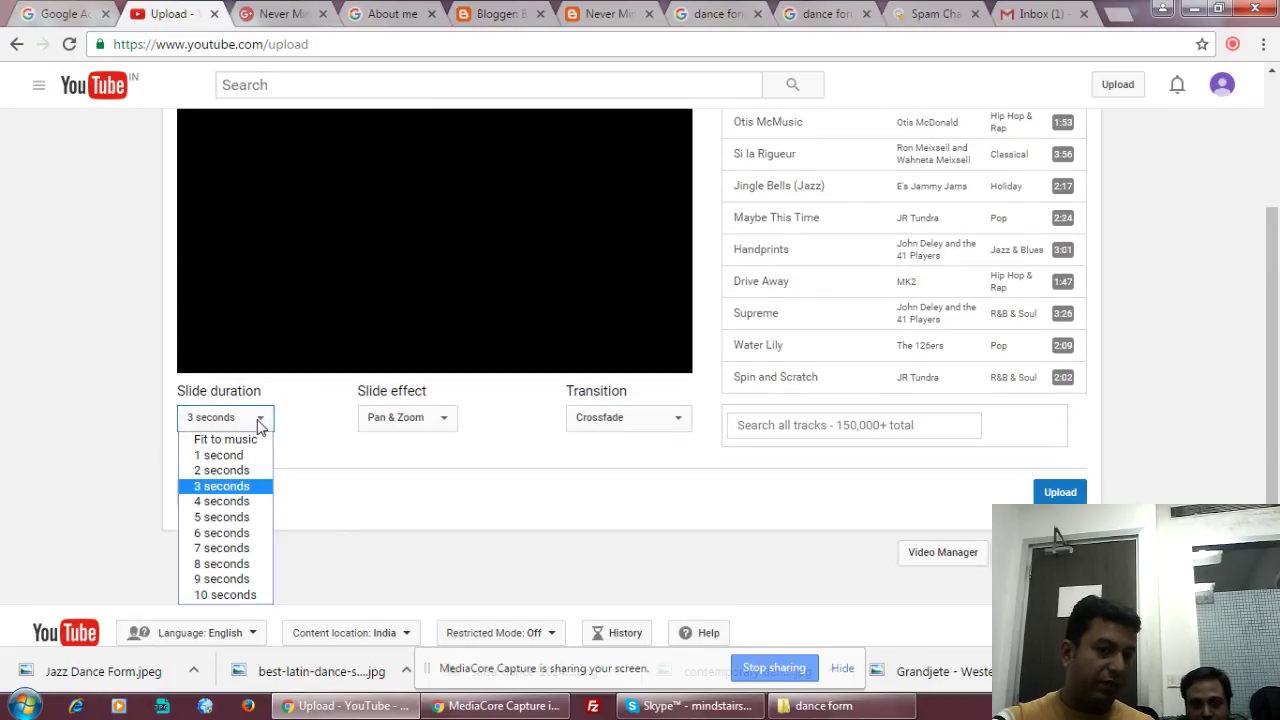
pyautogui.click(236, 596)
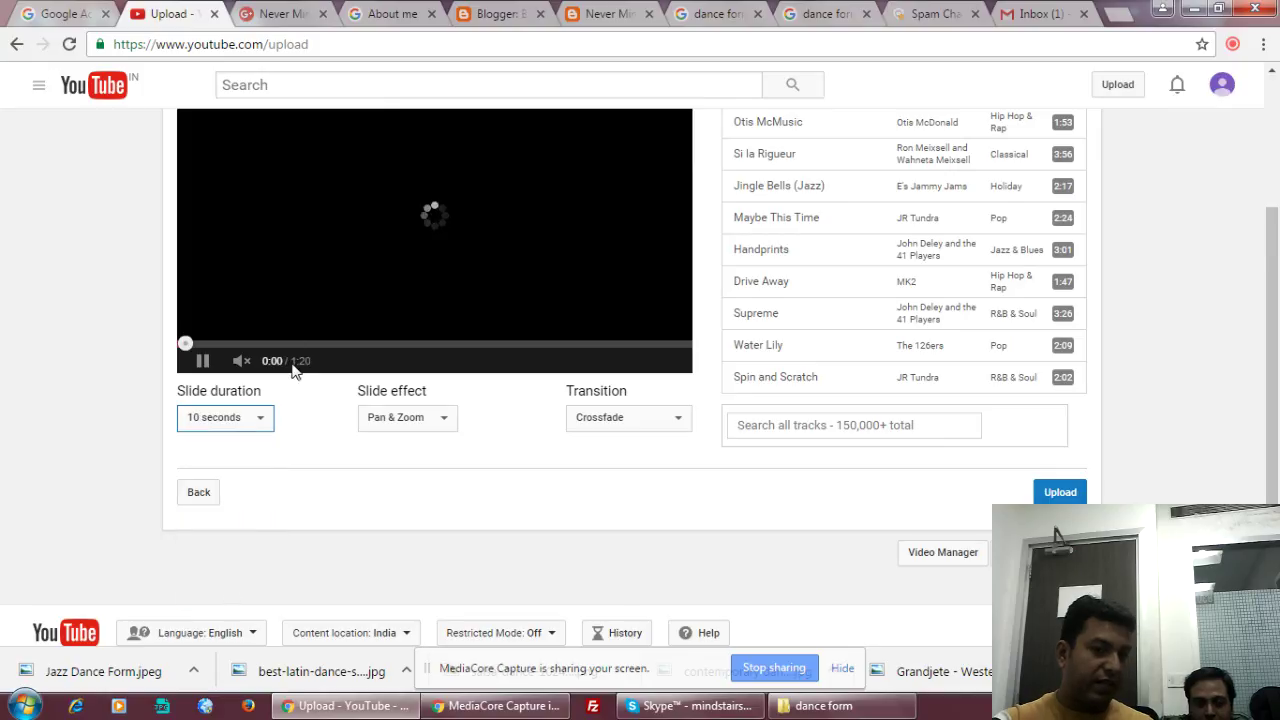
pyautogui.click(418, 421)
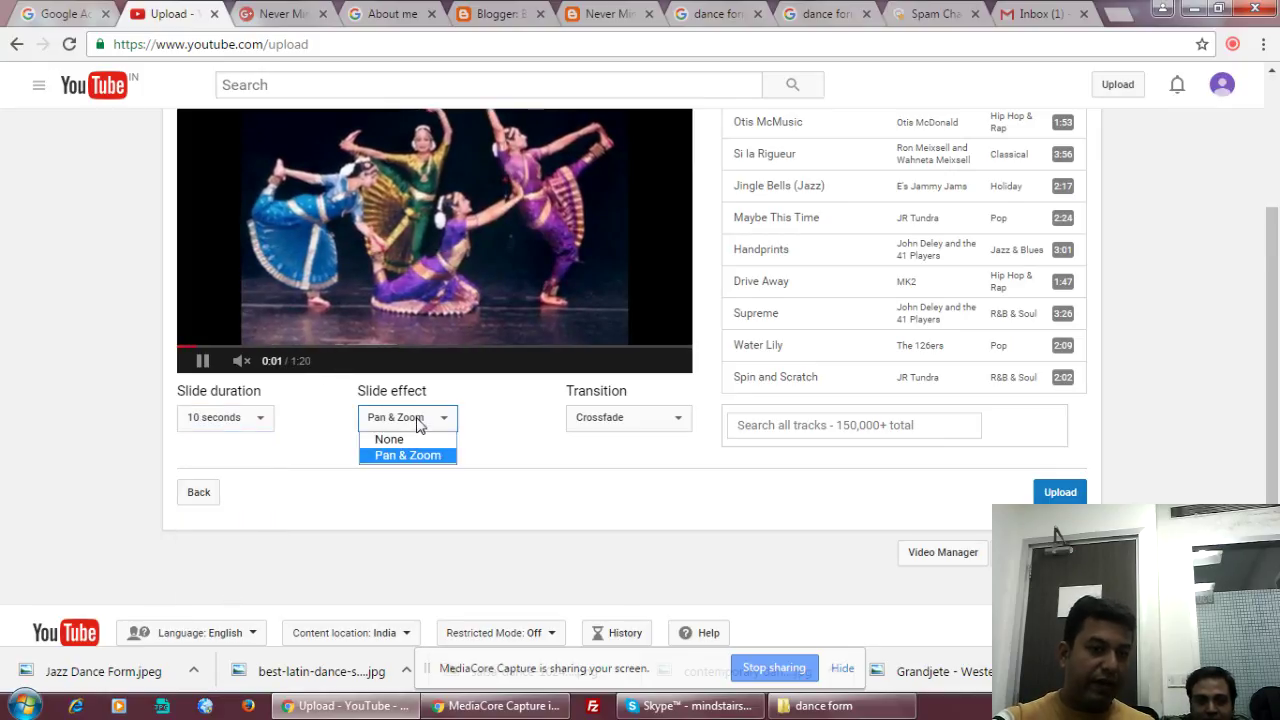
pyautogui.click(497, 451)
pyautogui.click(614, 418)
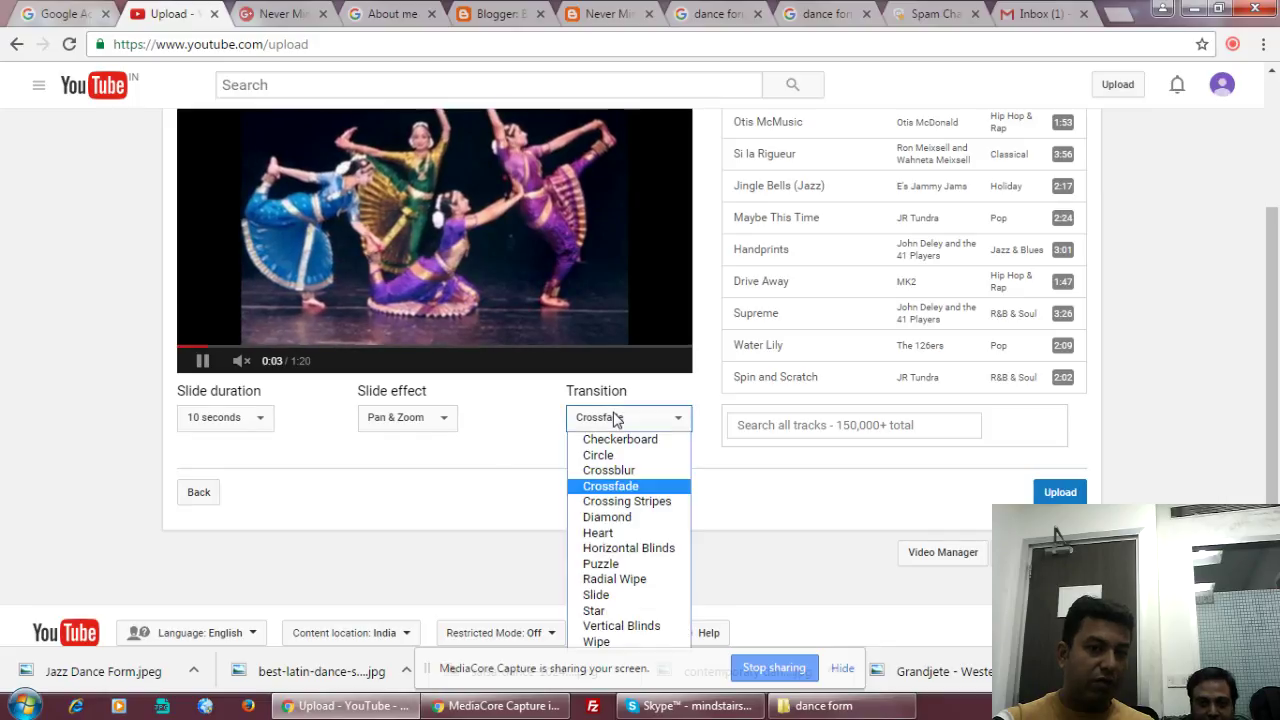
pyautogui.click(601, 532)
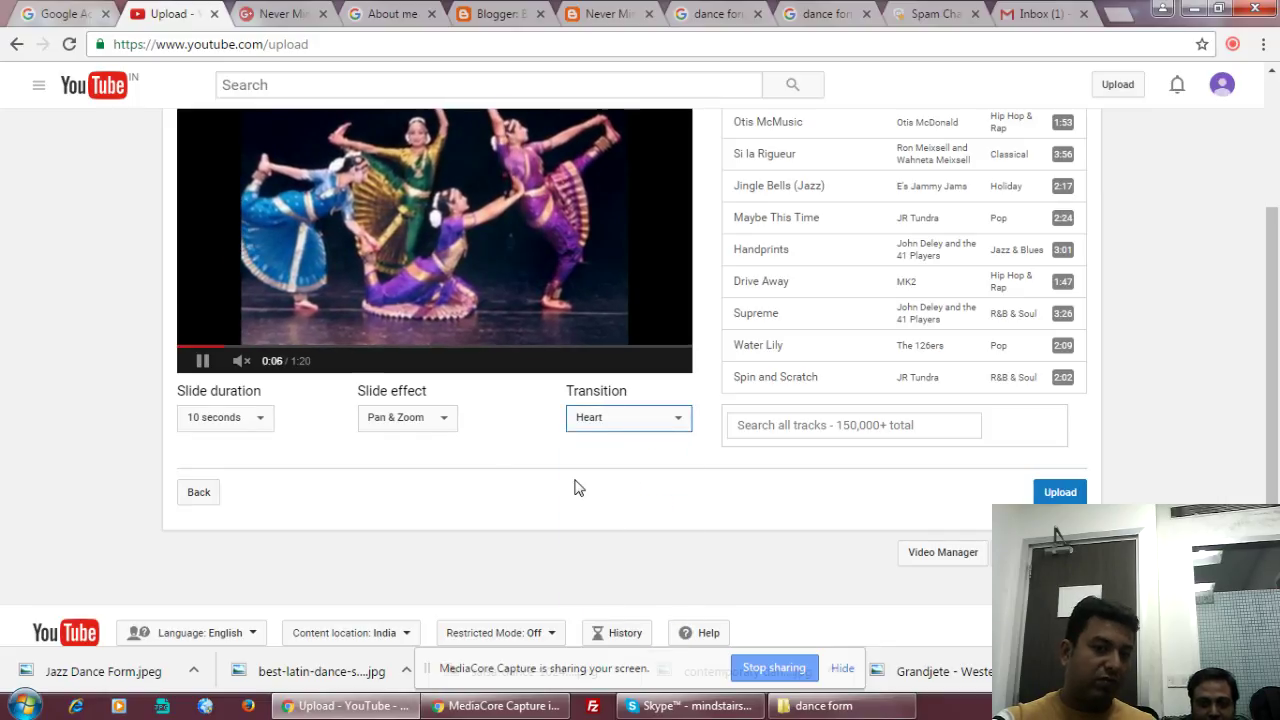
# Preview Jingle Bells (Jazz) with the sound on, and upload the slideshow with Si la Rigueur as its audio track.
pyautogui.scroll(1, 689, 553)
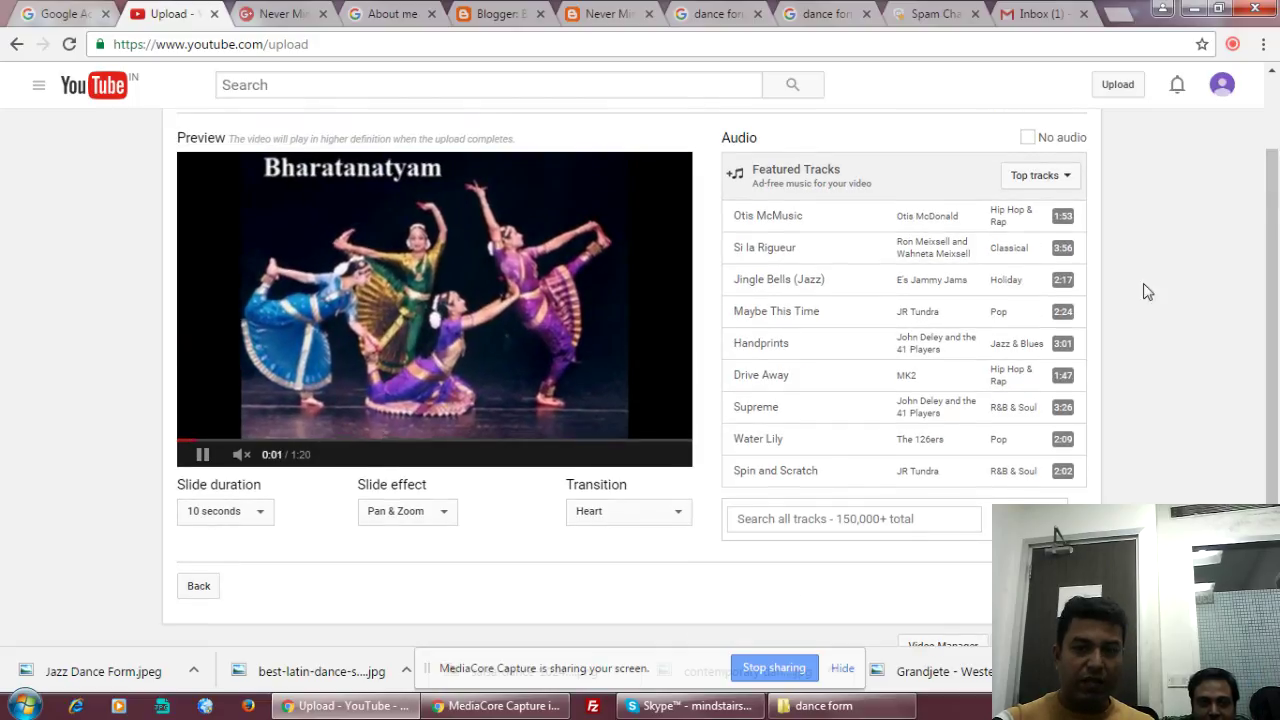
pyautogui.click(779, 285)
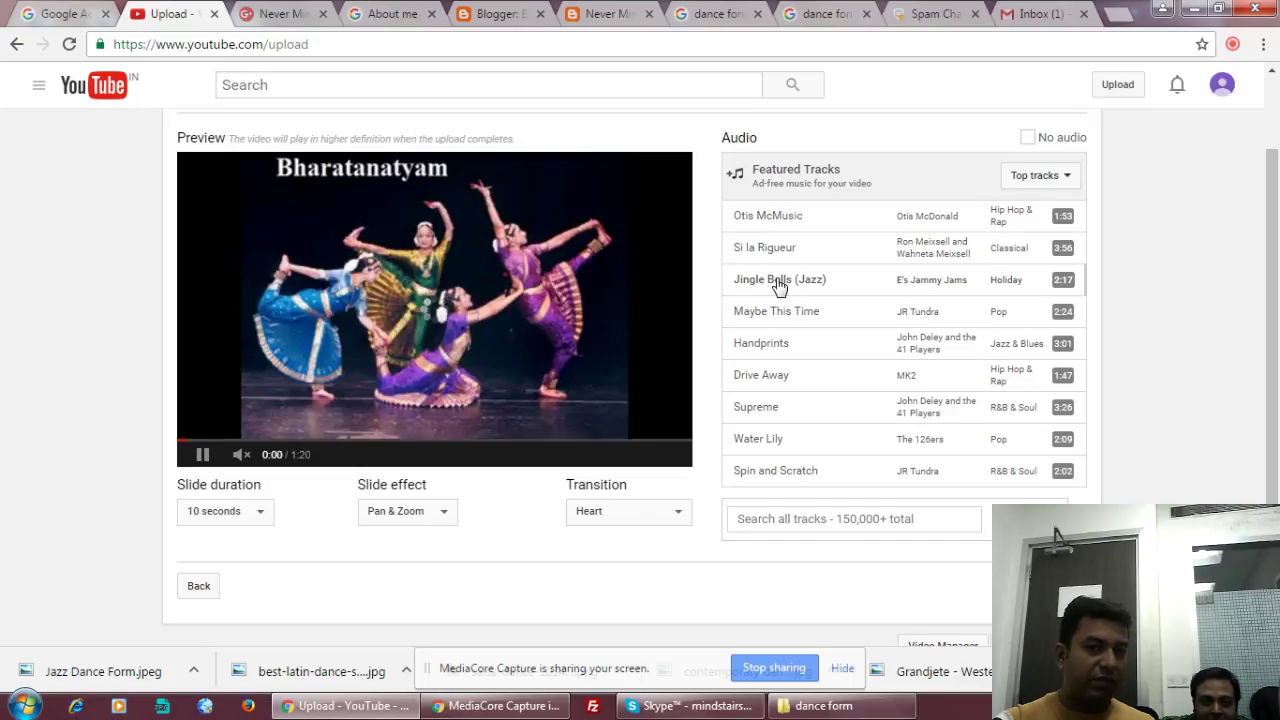
pyautogui.click(241, 454)
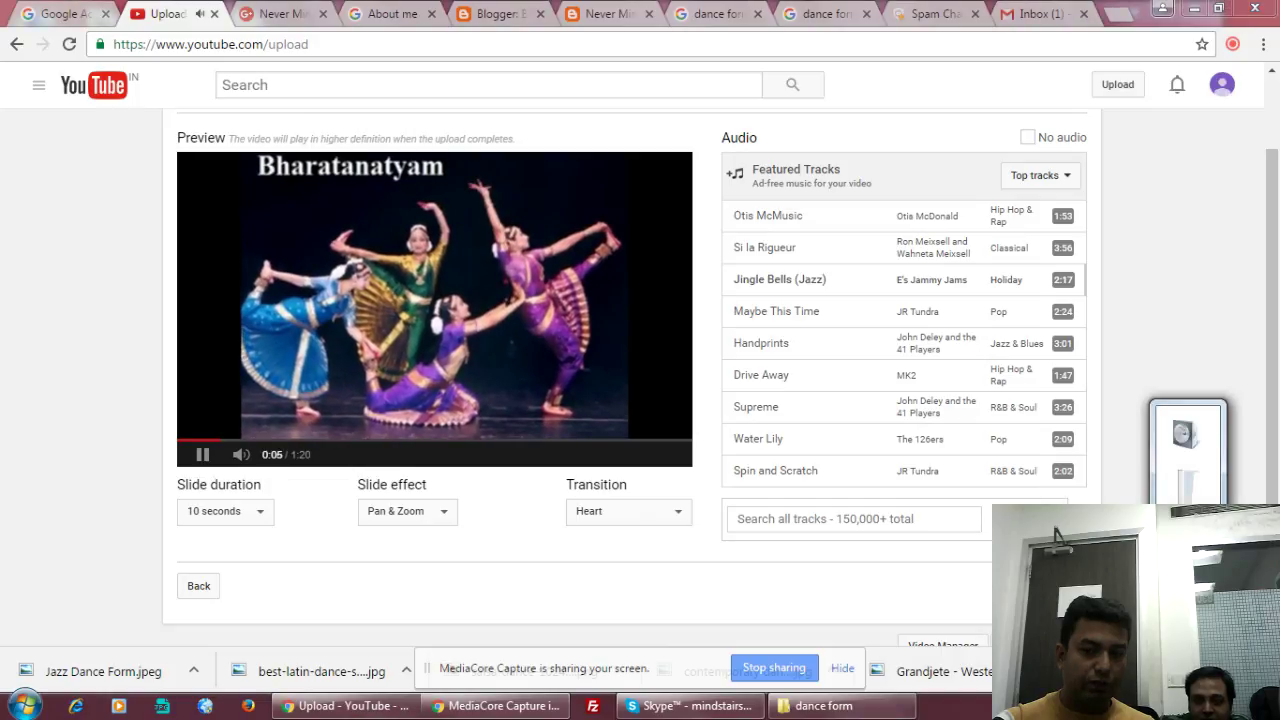
pyautogui.moveTo(1190, 478)
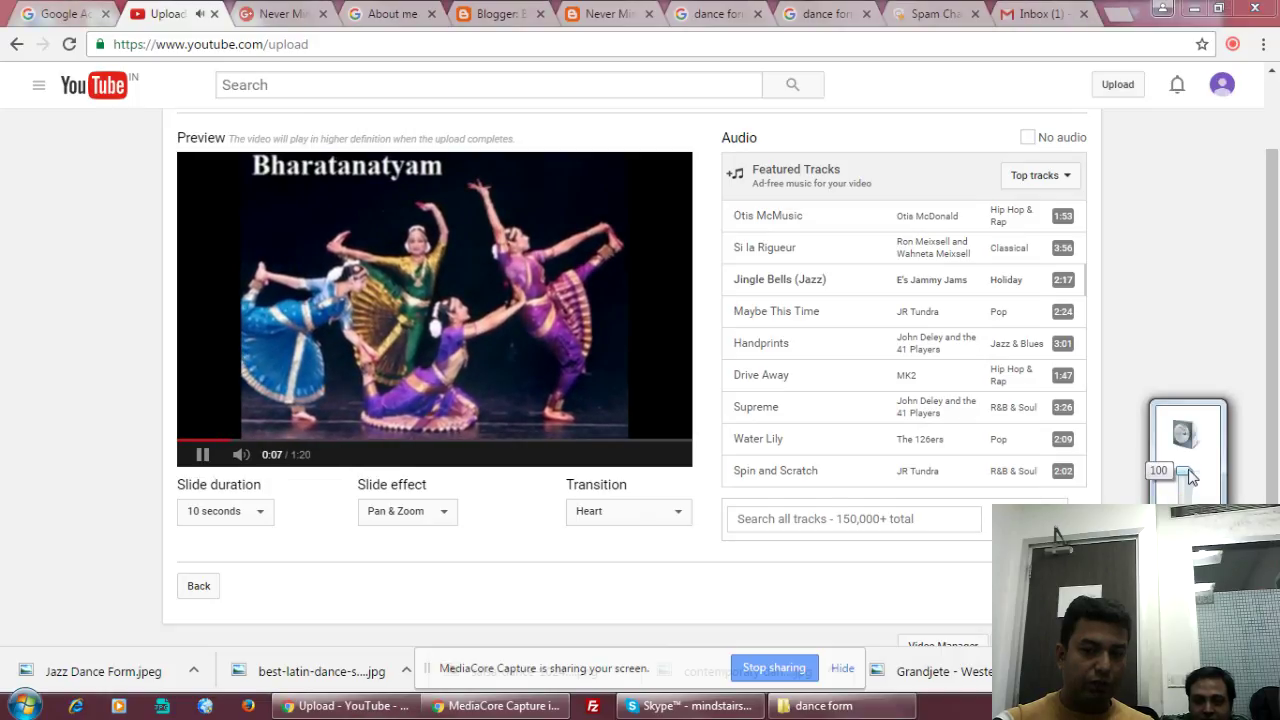
pyautogui.click(601, 572)
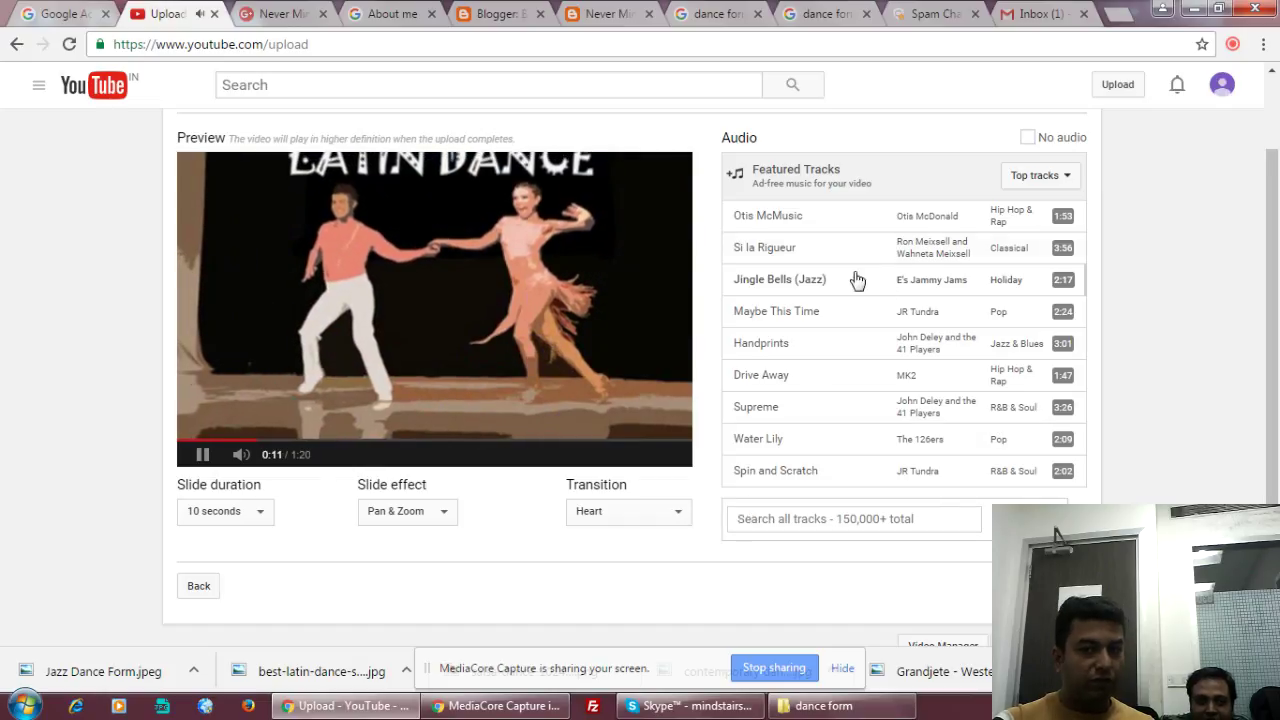
pyautogui.click(765, 258)
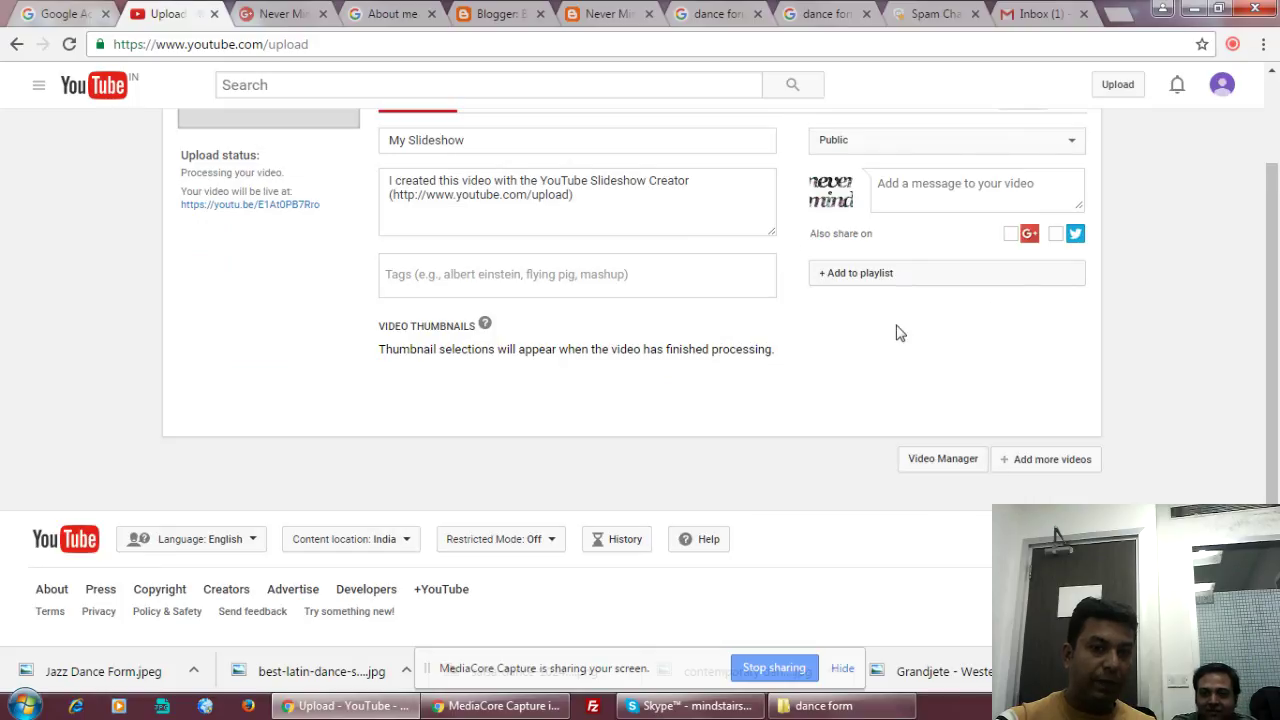
# Replace the video title with "Top 5 Most Popular Dance form Among the Youngster".
pyautogui.scroll(2, 875, 280)
pyautogui.moveTo(506, 245); pyautogui.dragTo(290, 252)
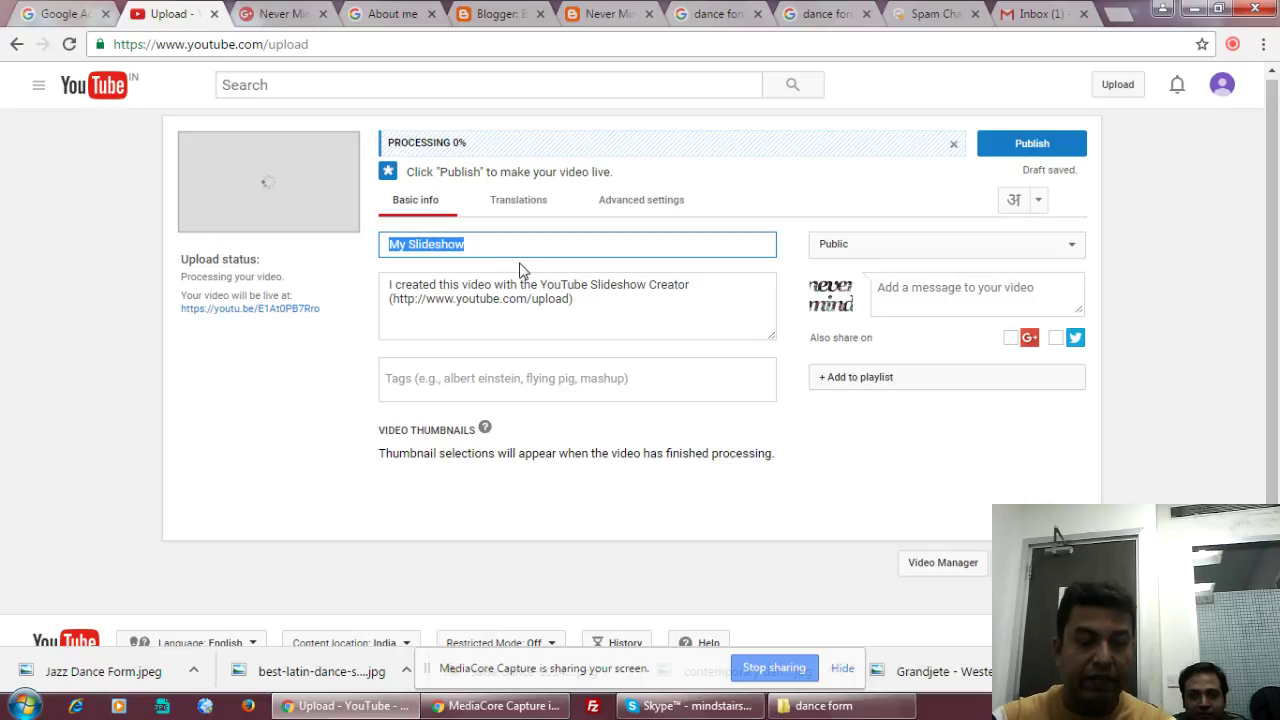
pyautogui.write('Top 5 Most')
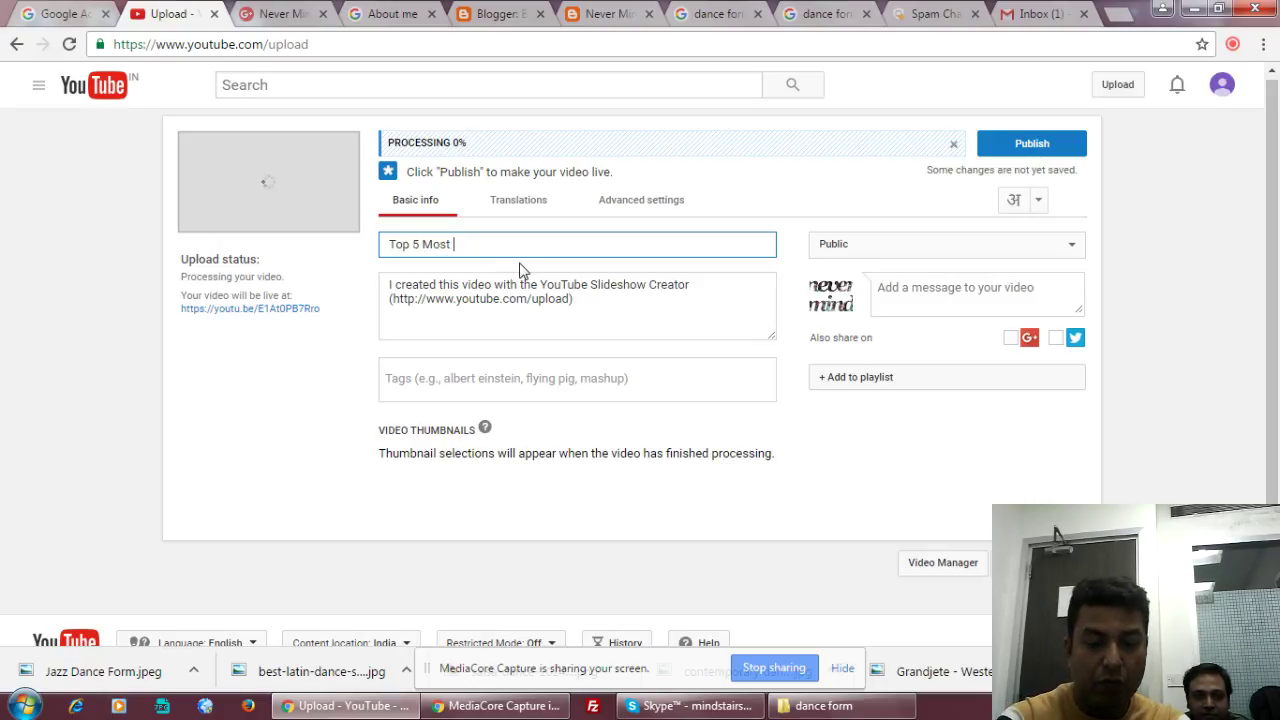
pyautogui.write(' Popula')
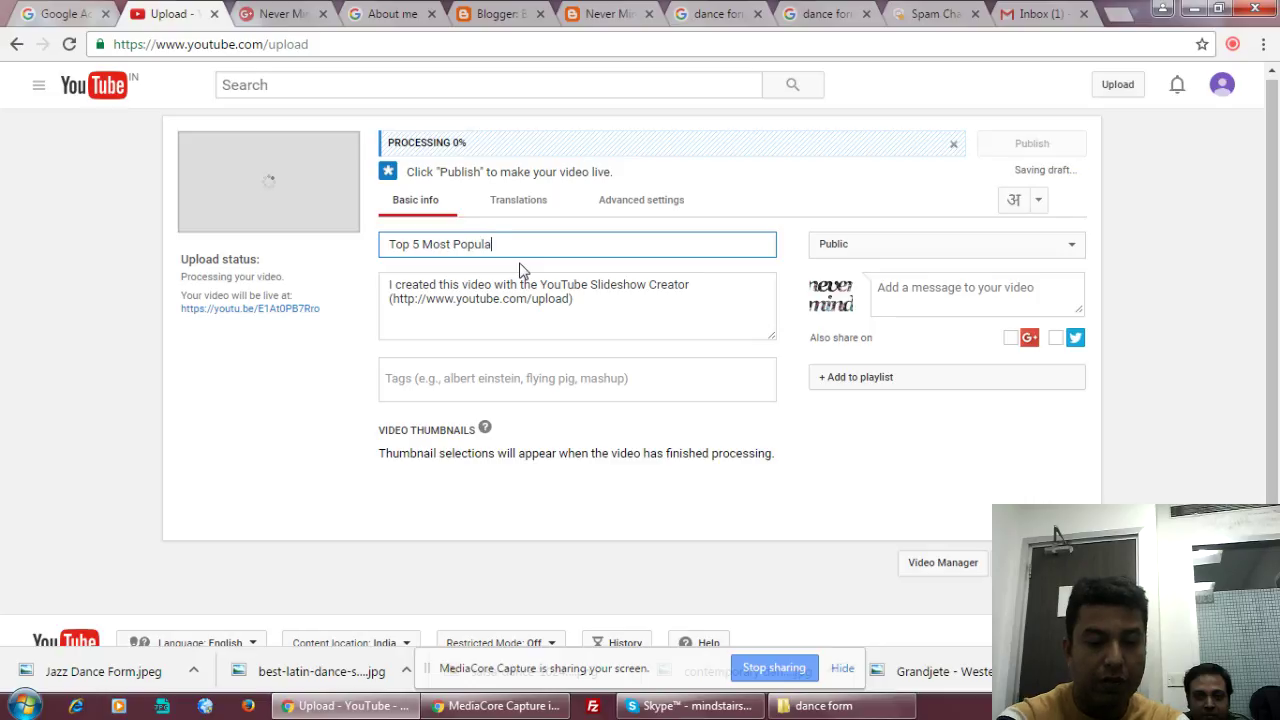
pyautogui.write('r Dance form Among the')
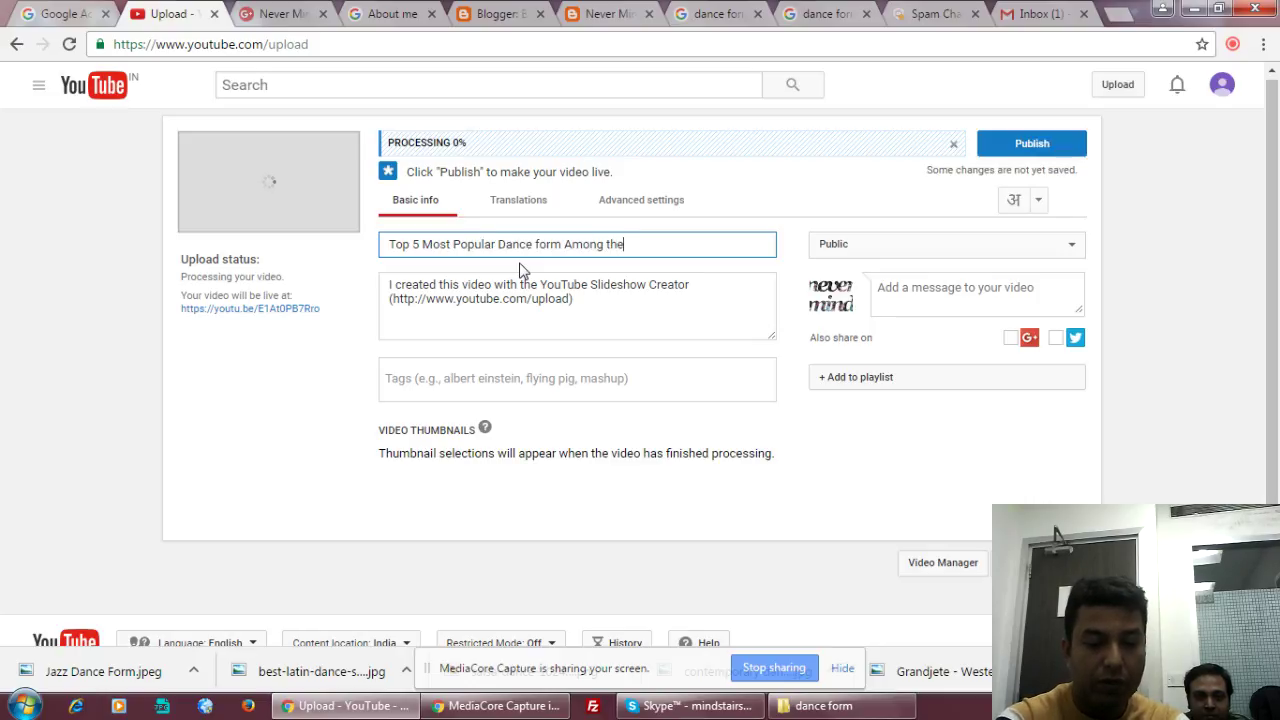
pyautogui.write(' Youngster')
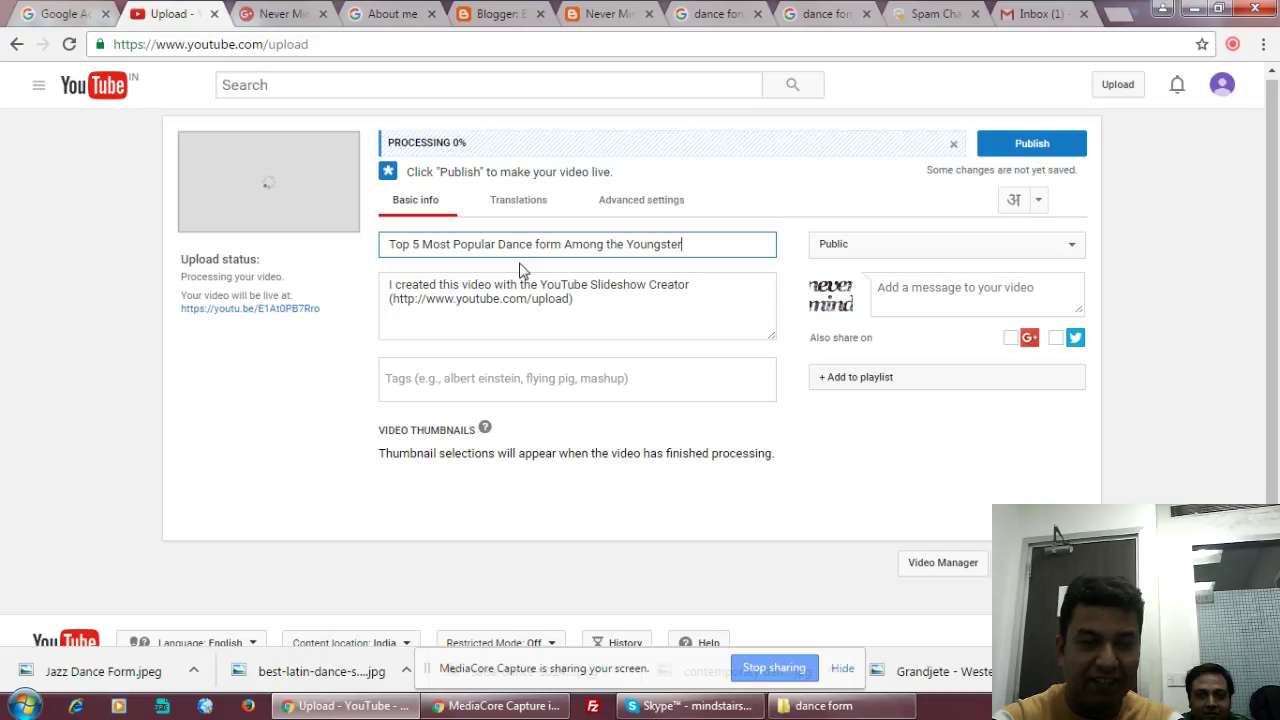
# Replace the default video description with "Watch and See different dance form available to learn.".
pyautogui.click(522, 315)
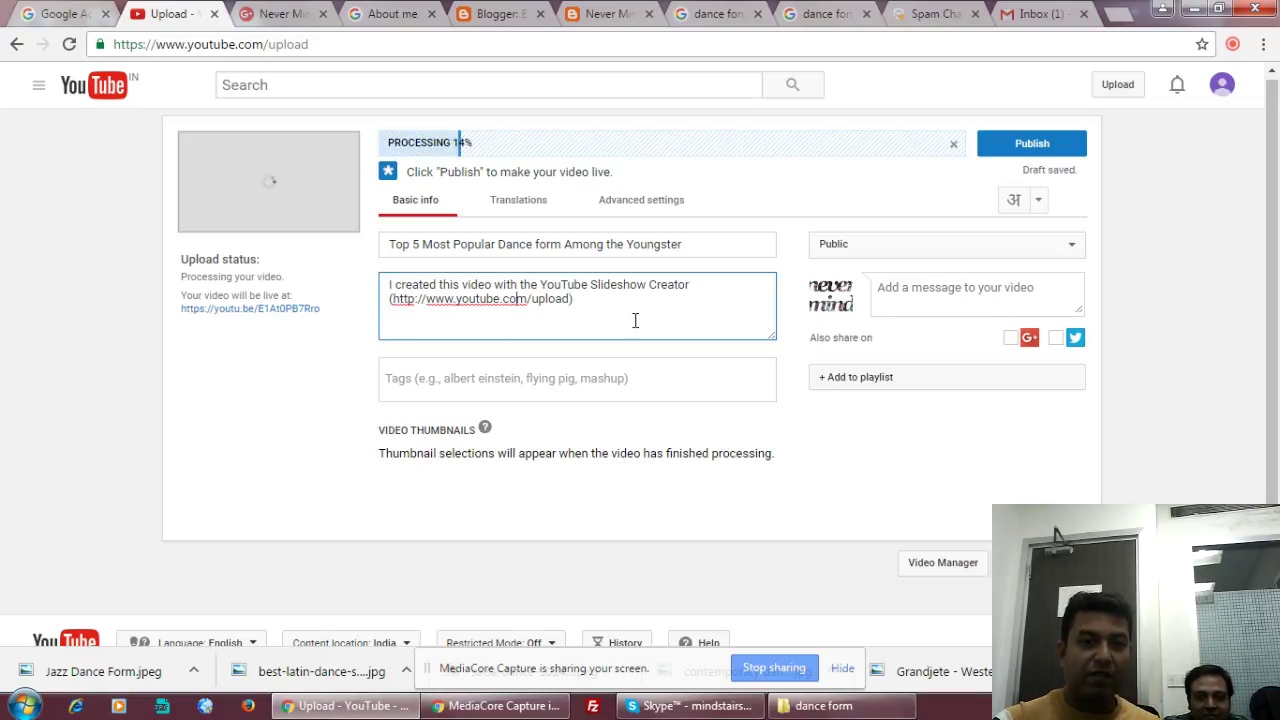
pyautogui.moveTo(629, 316); pyautogui.dragTo(385, 275)
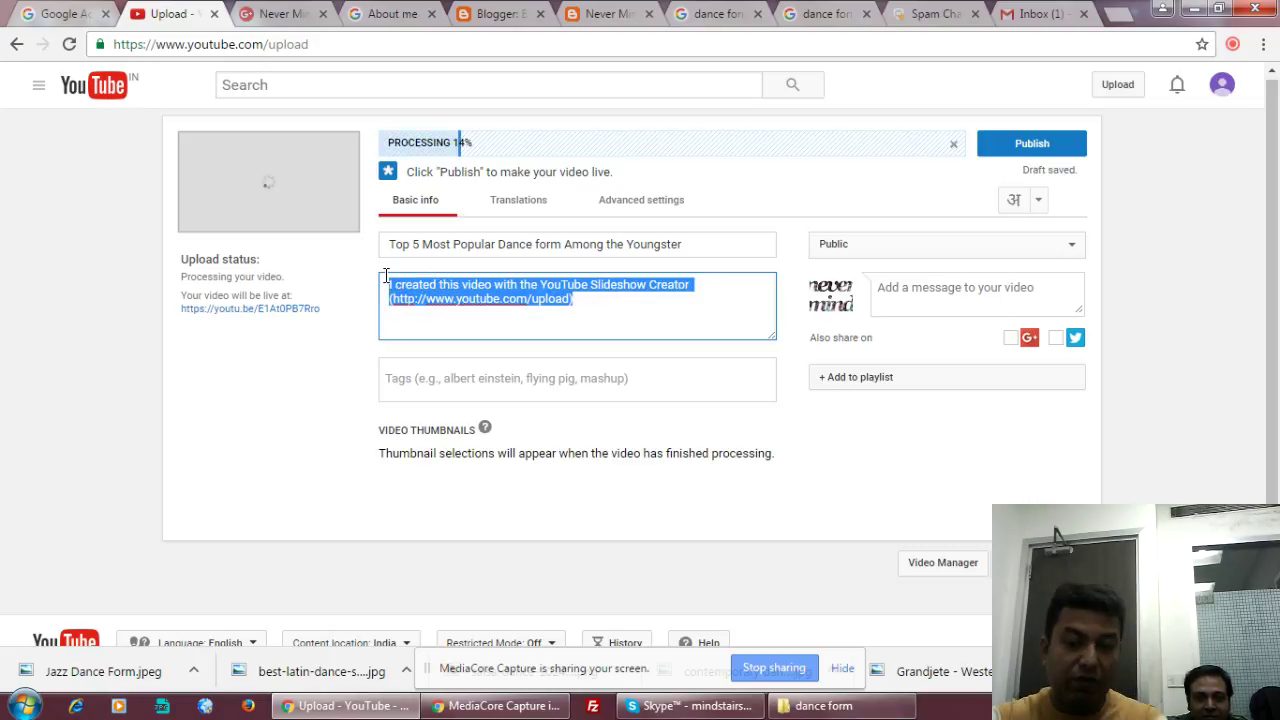
pyautogui.press('BackSpace')
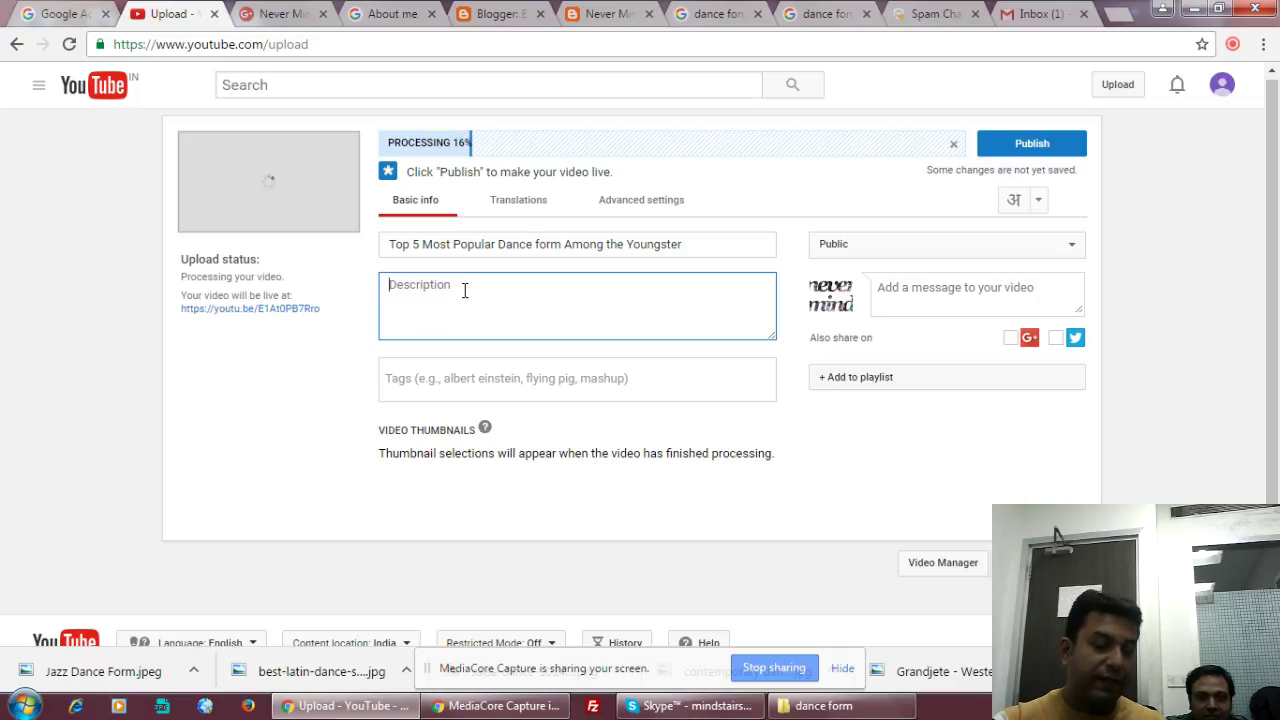
pyautogui.write('Watch and See differe')
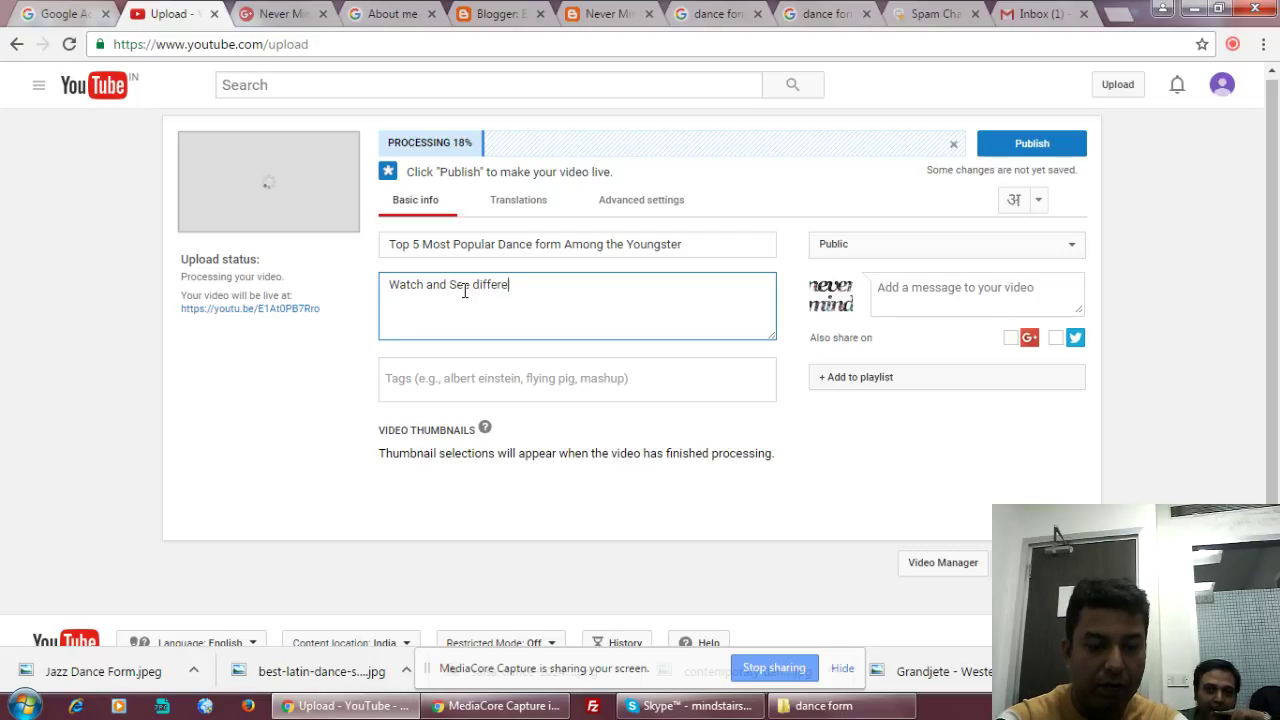
pyautogui.write('nt dasnce form')
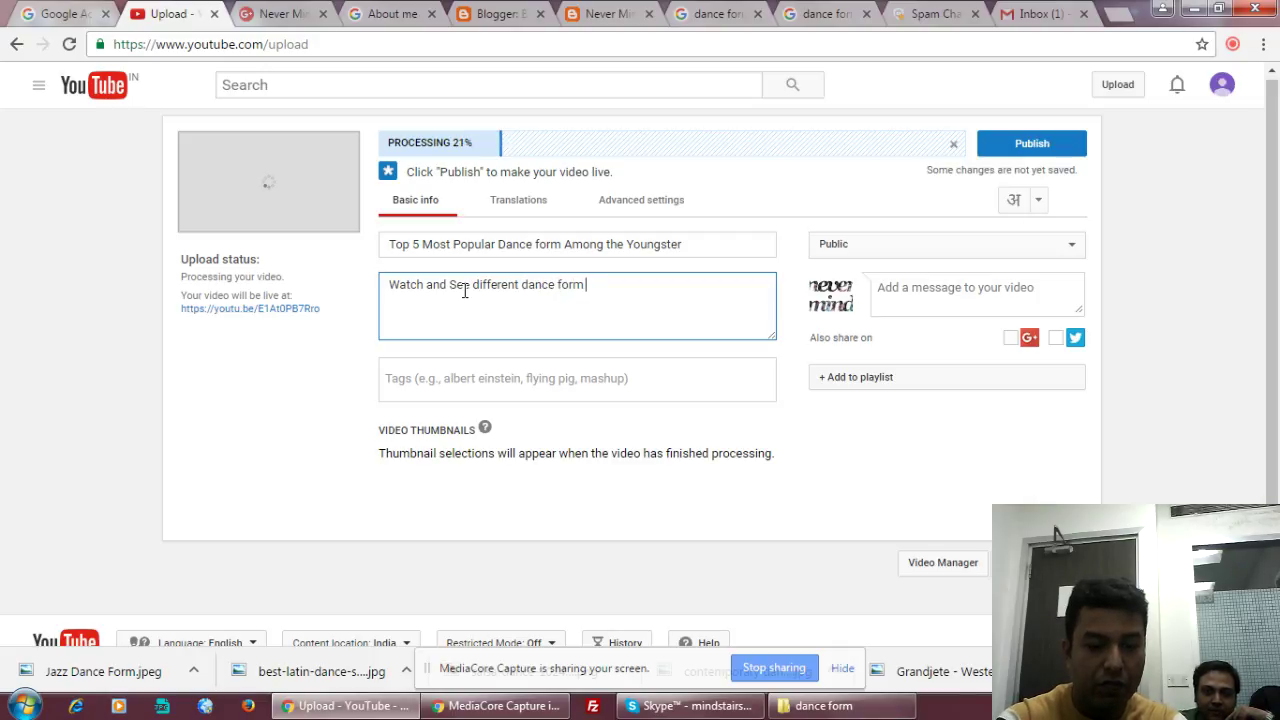
pyautogui.write('available to')
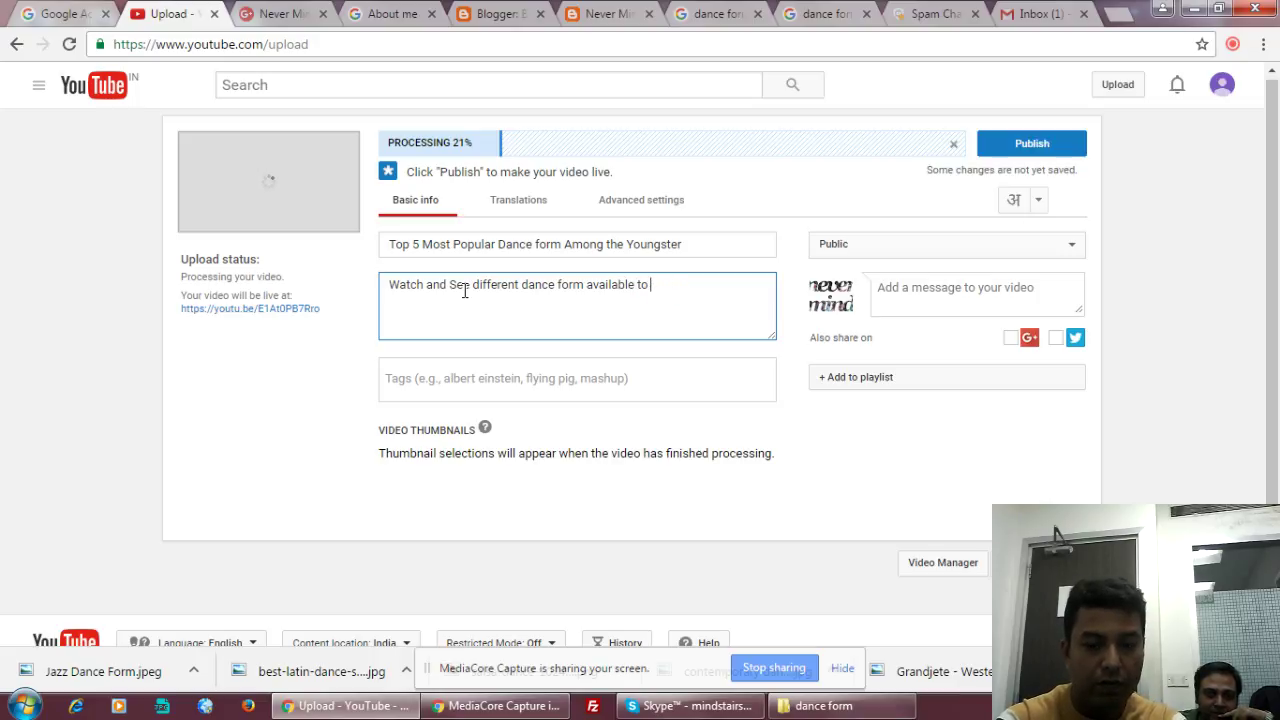
pyautogui.write(' rn.')
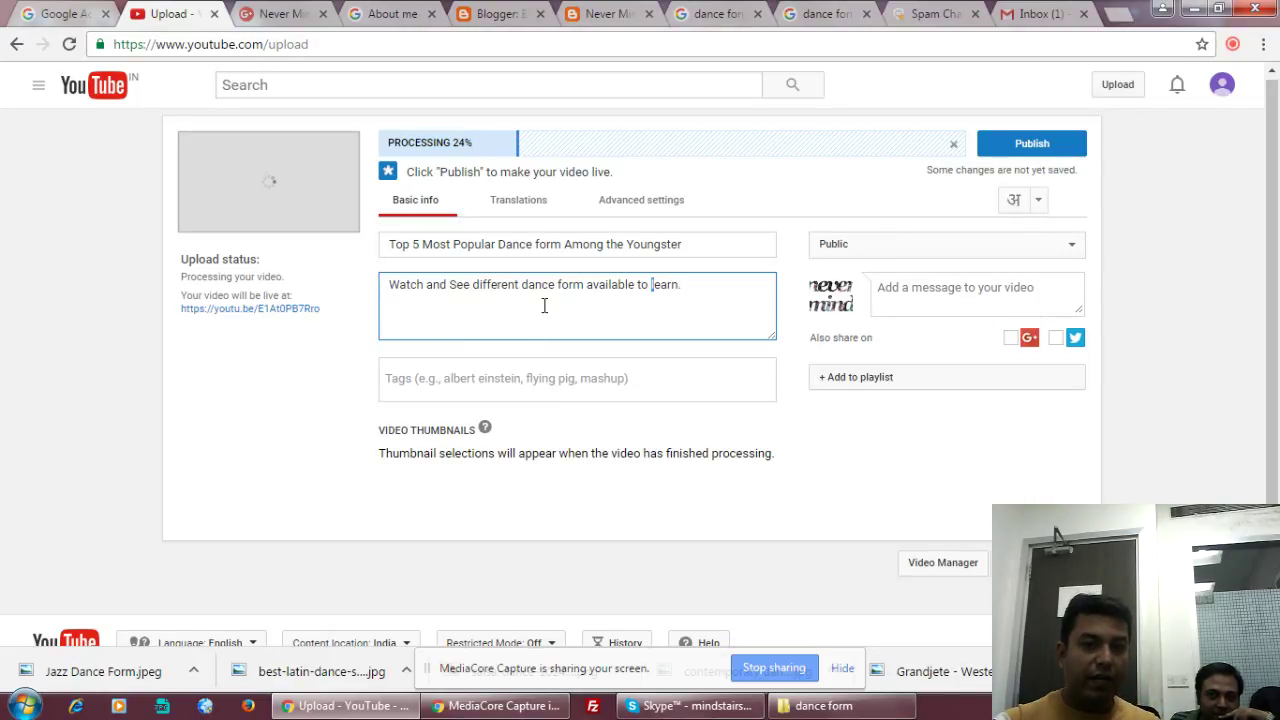
# Add the tags "dance" and "dance form" to the video.
pyautogui.click(518, 377)
pyautogui.write('dance dance')
pyautogui.press('Return')
pyautogui.write('dance')
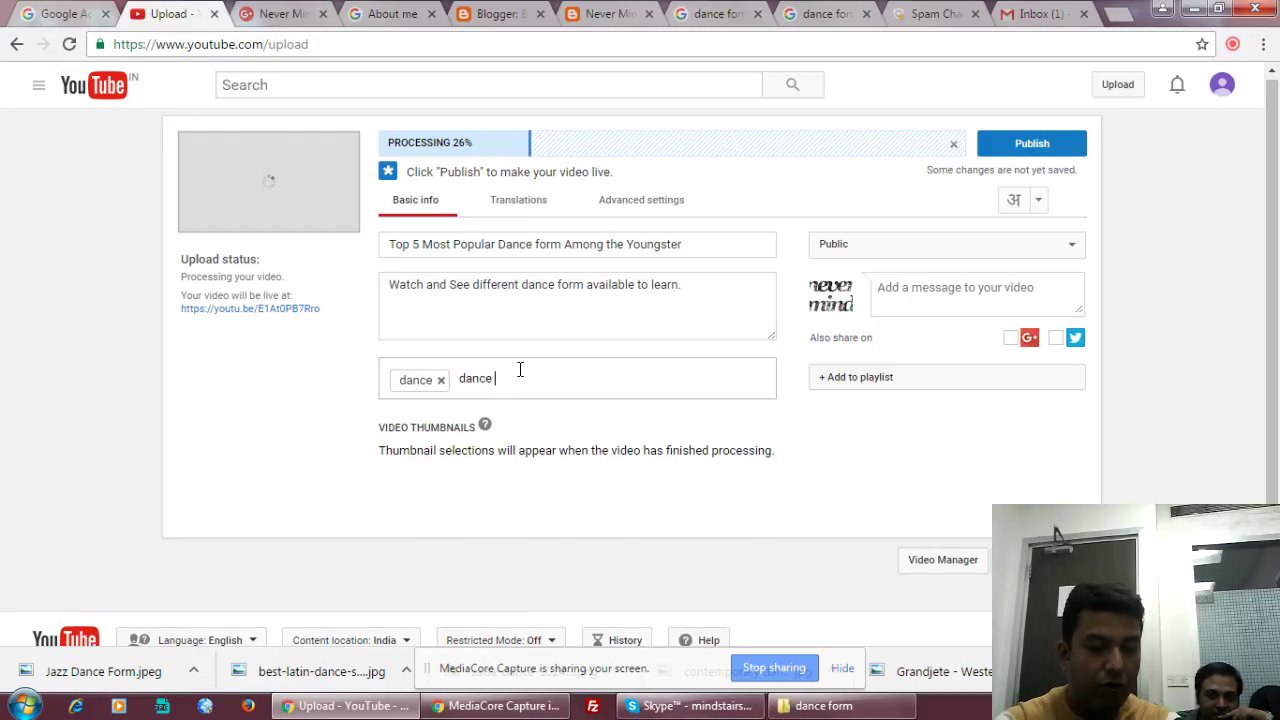
pyautogui.write(' form')
pyautogui.press('Return')
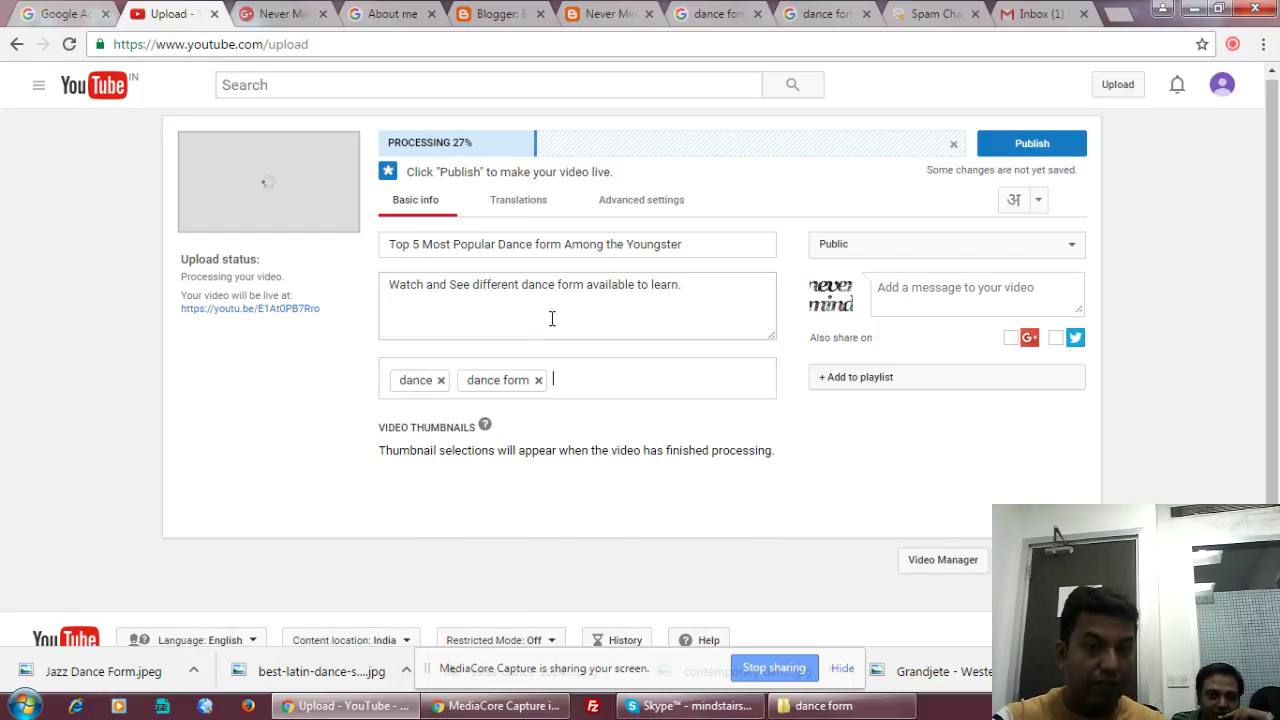
# Add the tag "Popular Dance form", reusing the wording from the video title.
pyautogui.click(421, 244)
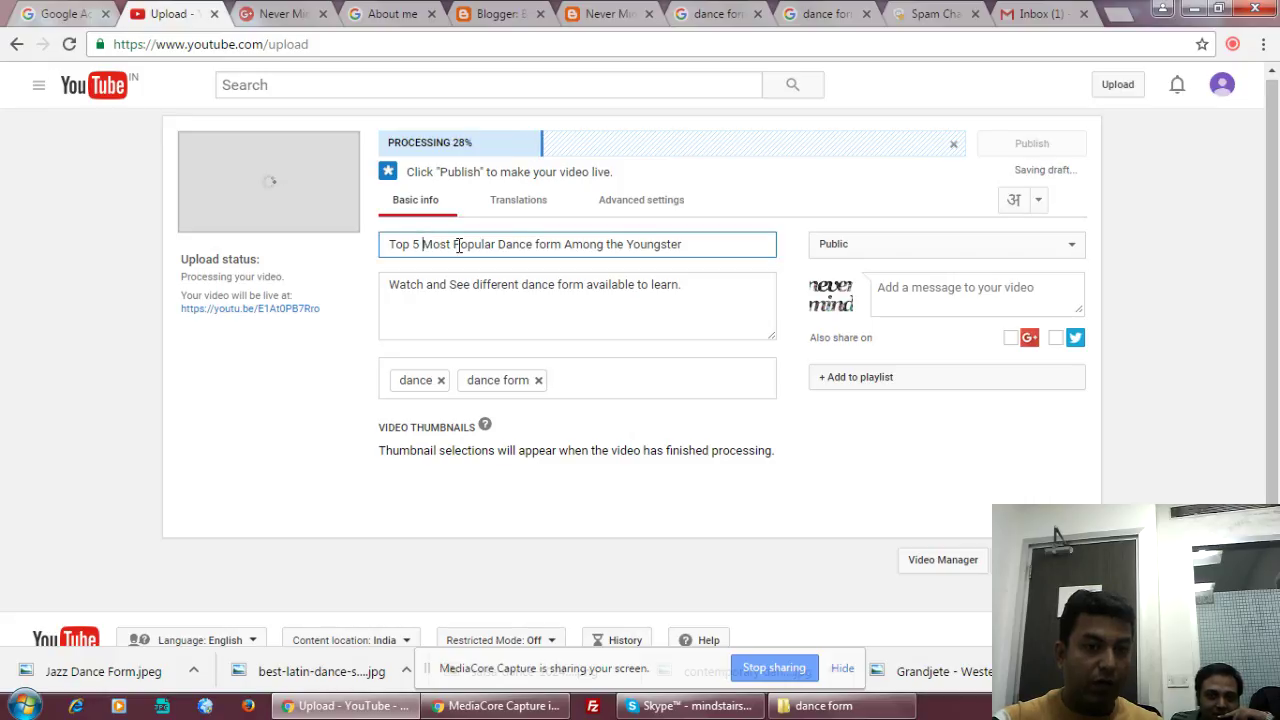
pyautogui.moveTo(455, 244); pyautogui.dragTo(551, 253)
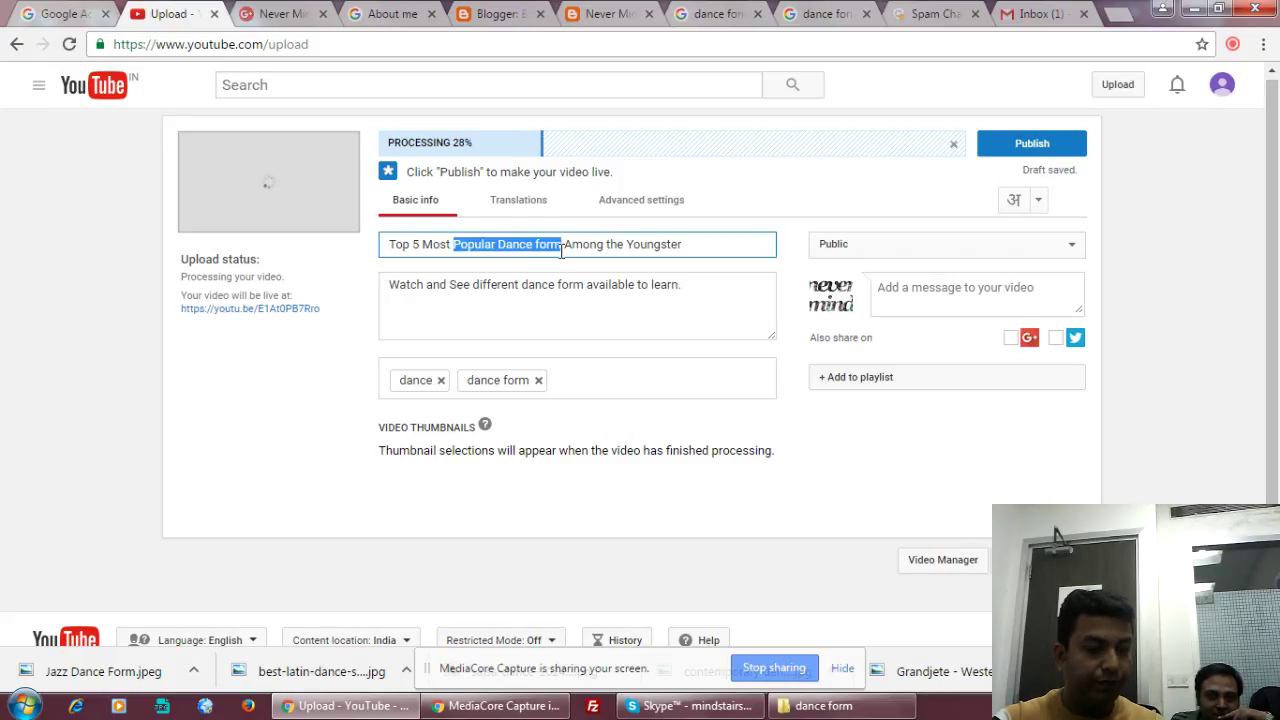
pyautogui.click(608, 393)
pyautogui.write('Popular Dance form')
pyautogui.press('Return')
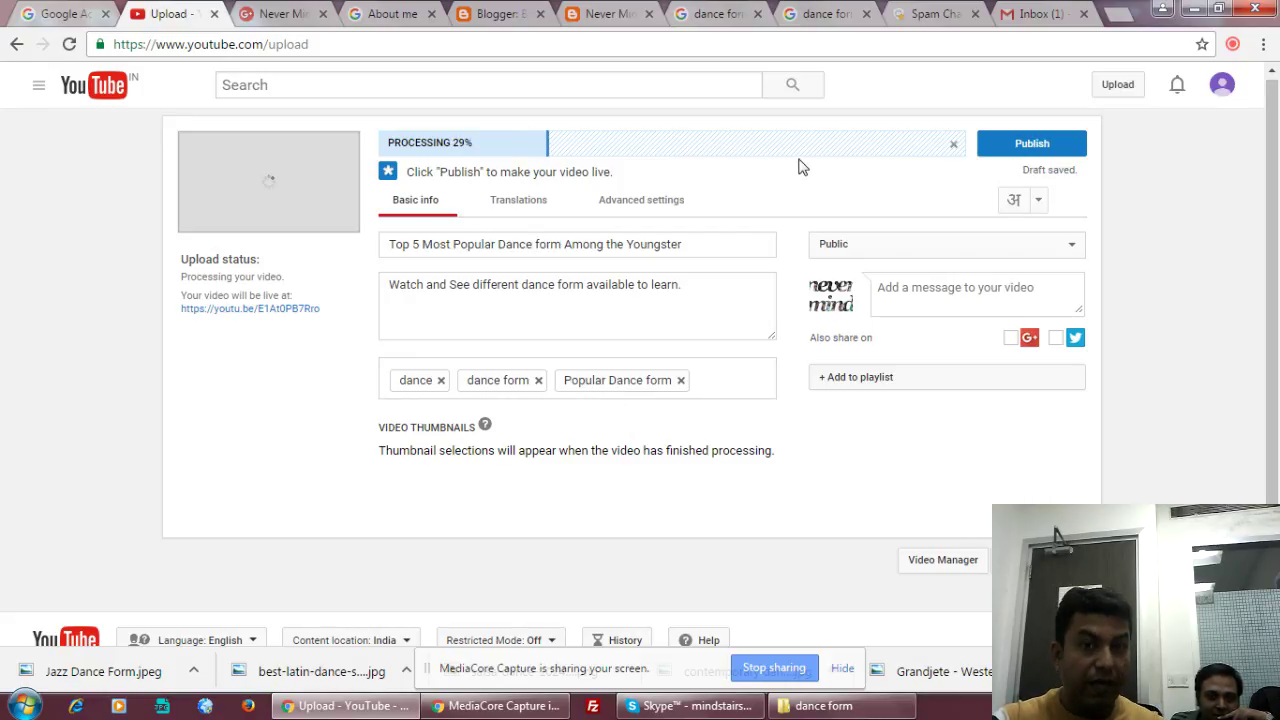
# Copy the whole block of related searches from Google's web results for "dance form".
pyautogui.click(717, 18)
pyautogui.scroll(1, 1277, 152)
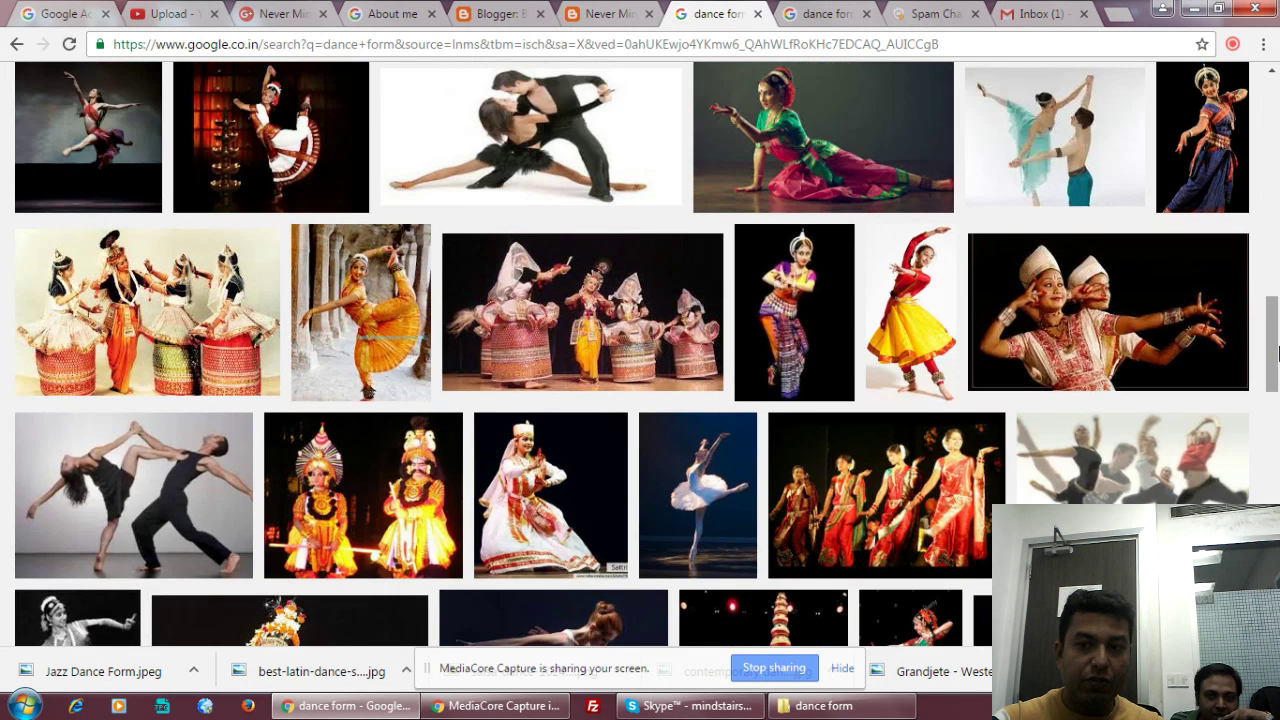
pyautogui.scroll(5, 1277, 152)
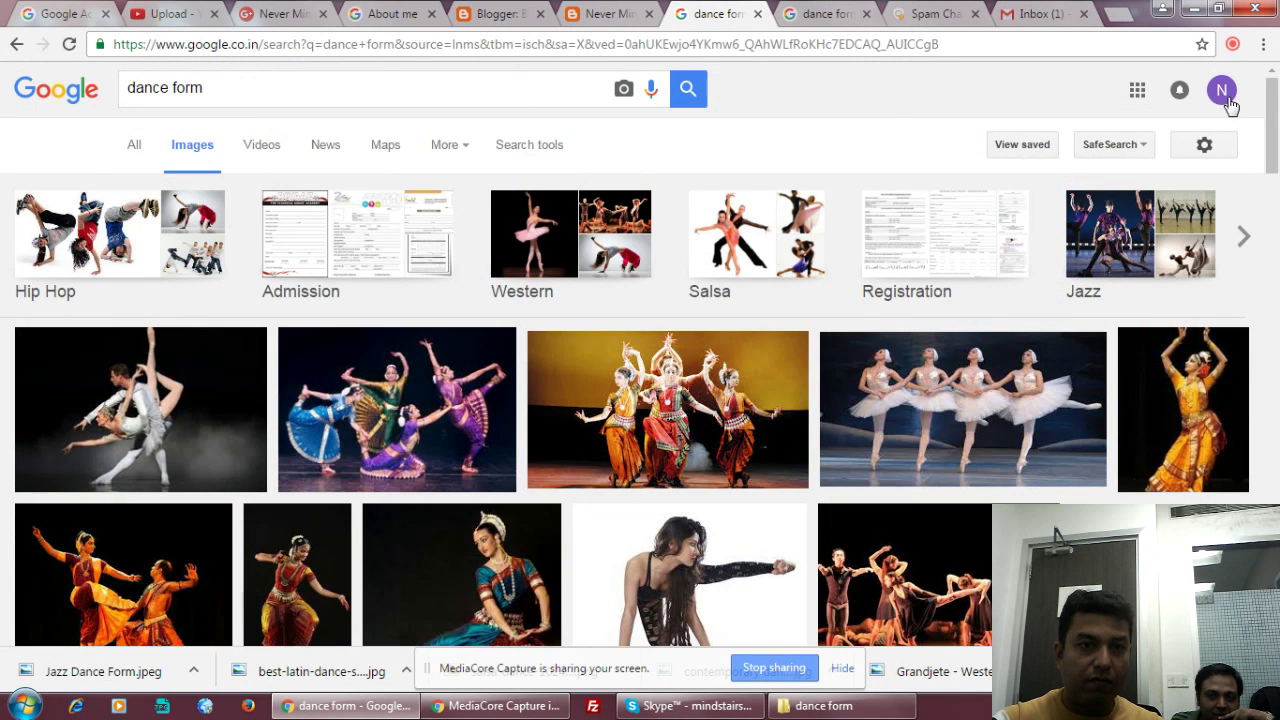
pyautogui.click(137, 144)
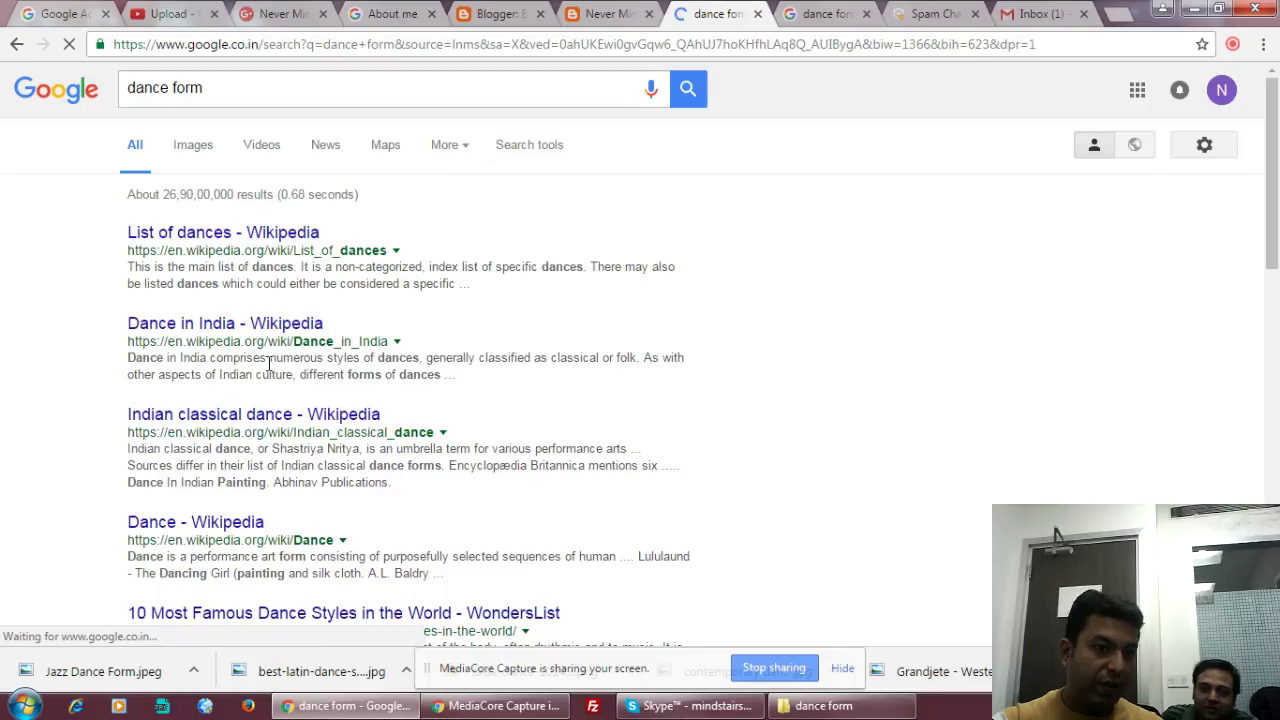
pyautogui.scroll(-15, 270, 375)
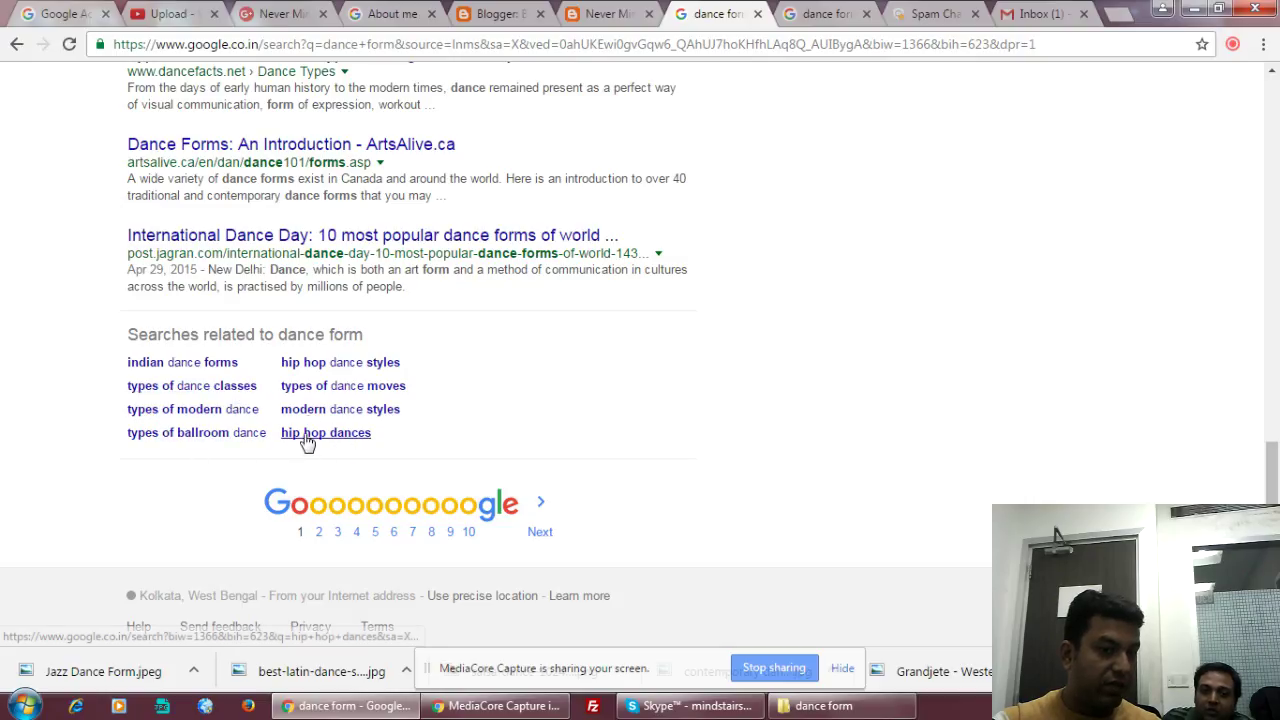
pyautogui.moveTo(124, 335); pyautogui.dragTo(408, 446)
pyautogui.rightClick(314, 340)
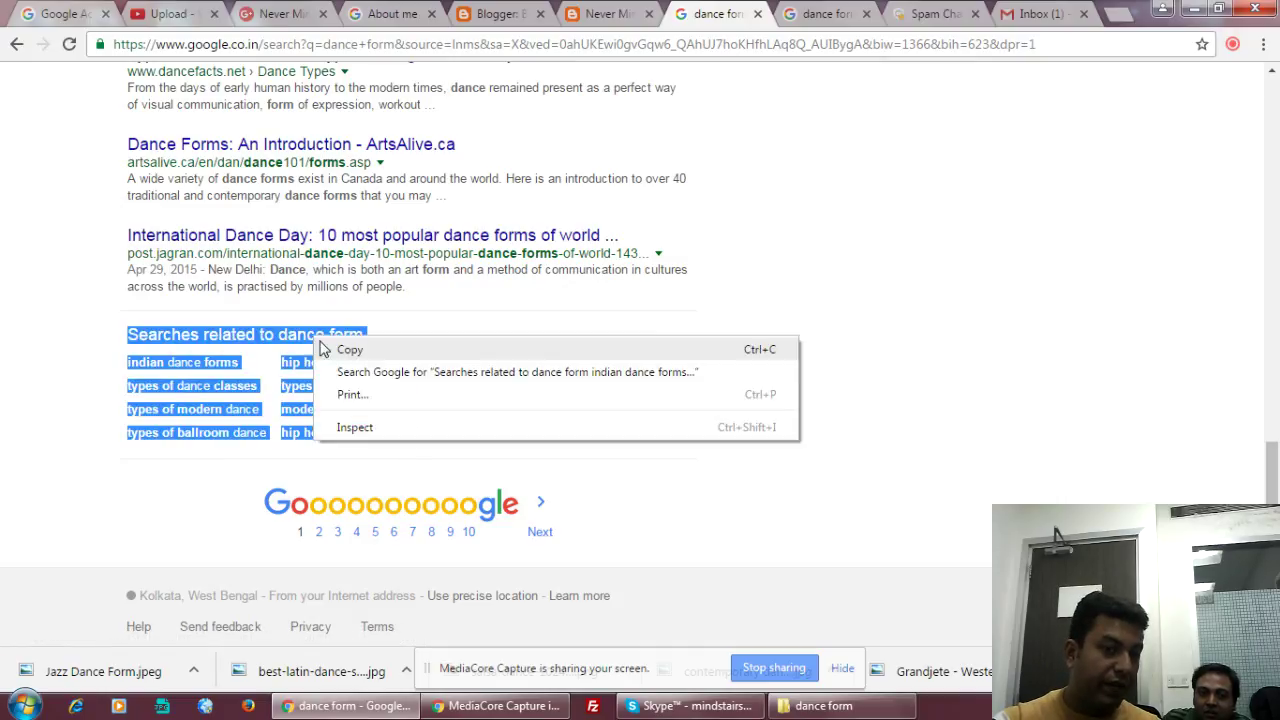
pyautogui.click(365, 350)
# Return to the YouTube upload page and paste the copied related searches on a new line below the description text.
pyautogui.click(172, 14)
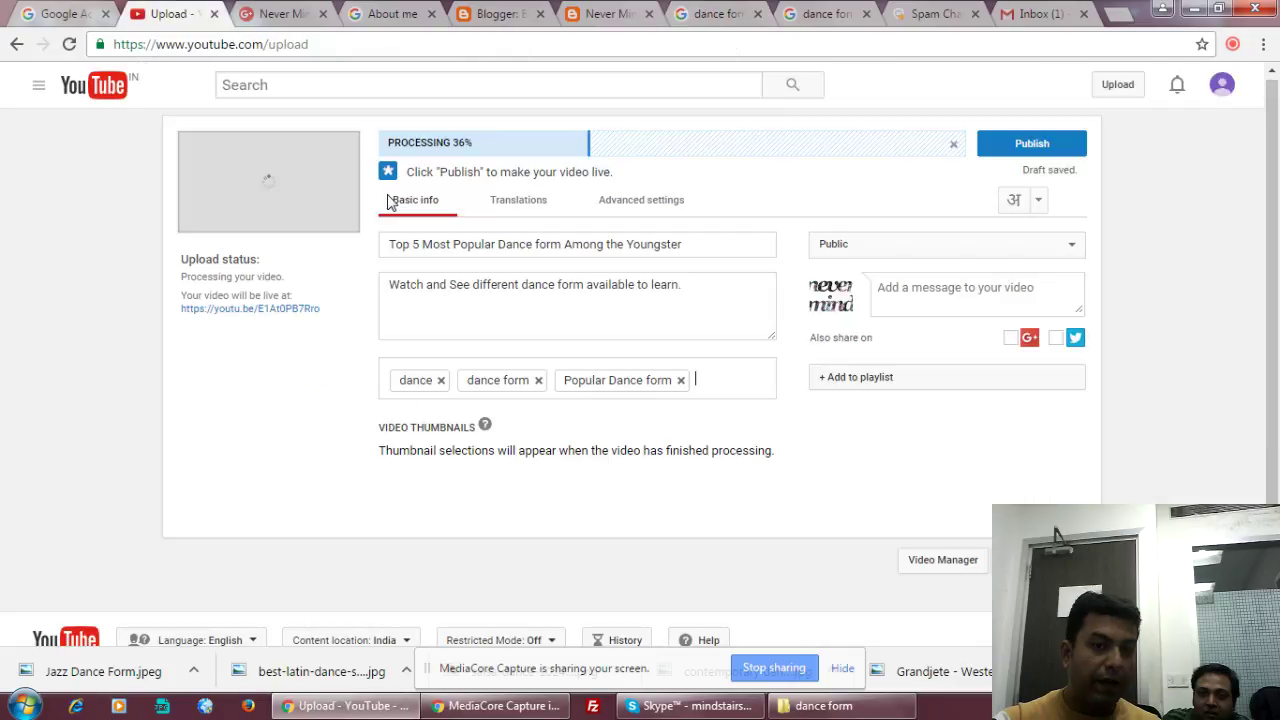
pyautogui.click(711, 304)
pyautogui.press('Return')
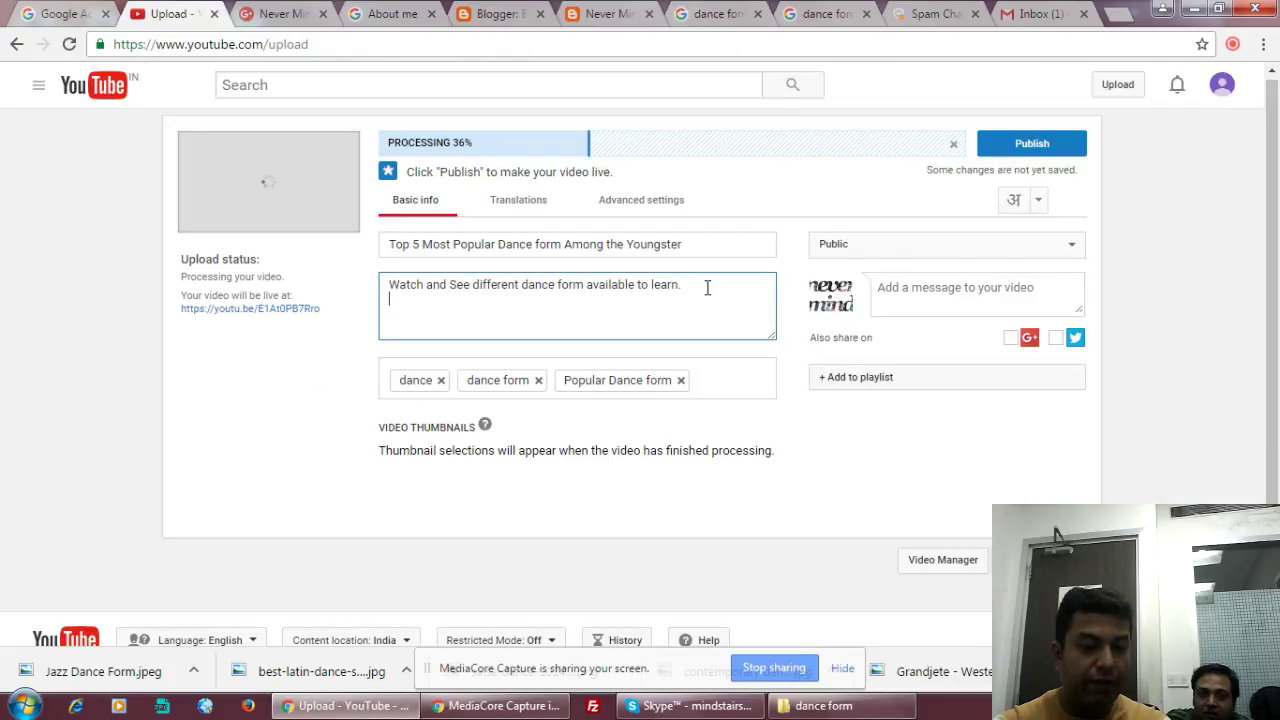
pyautogui.hotkey('ctrl', 'v')
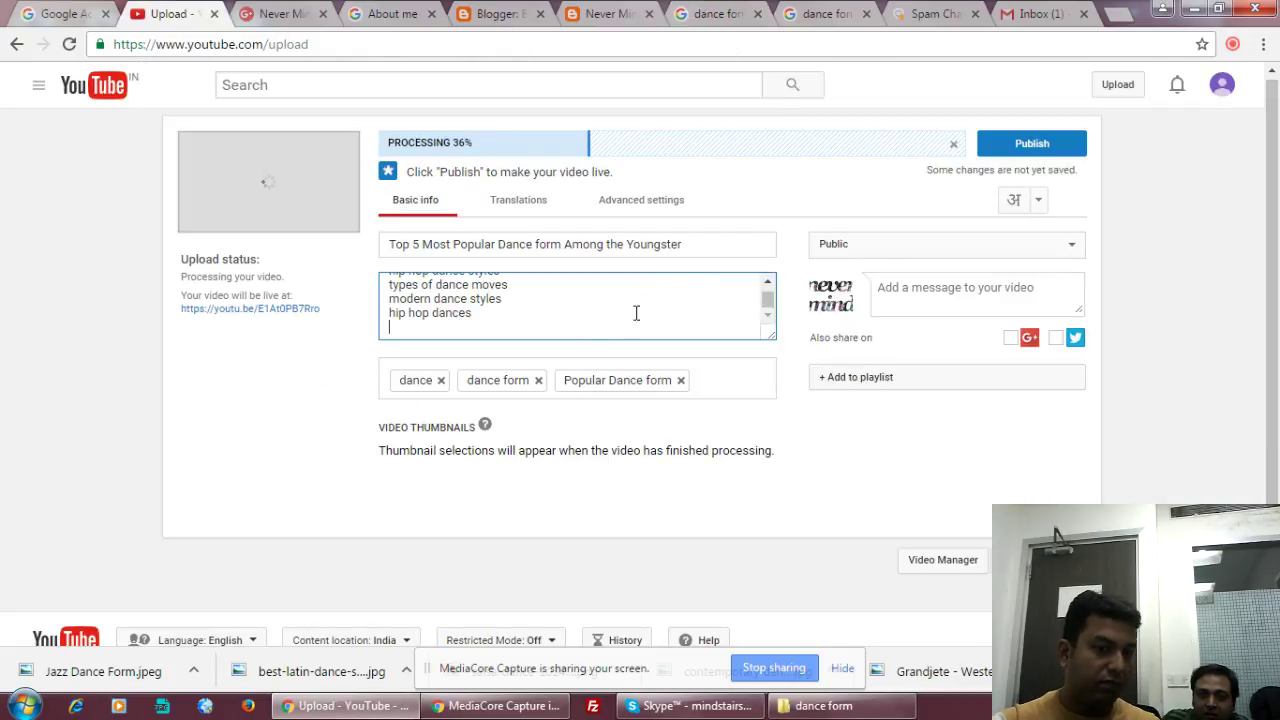
# Copy "modern dance styles" and "hip hop dances" from the description and add each as a tag.
pyautogui.moveTo(502, 299); pyautogui.dragTo(380, 308)
pyautogui.hotkey('ctrl', 'c')
pyautogui.click(700, 377)
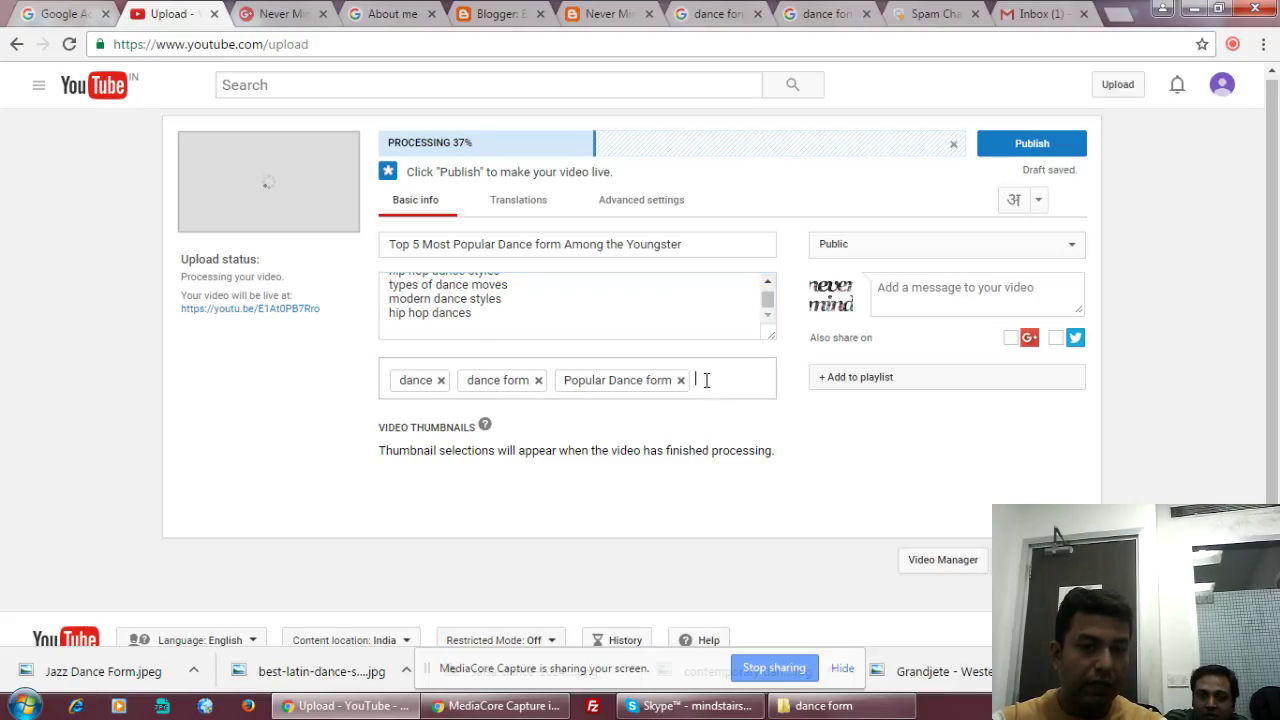
pyautogui.hotkey('ctrl', 'v')
pyautogui.moveTo(478, 313); pyautogui.dragTo(381, 316)
pyautogui.hotkey('ctrl', 'c')
pyautogui.click(634, 420)
pyautogui.hotkey('ctrl', 'v')
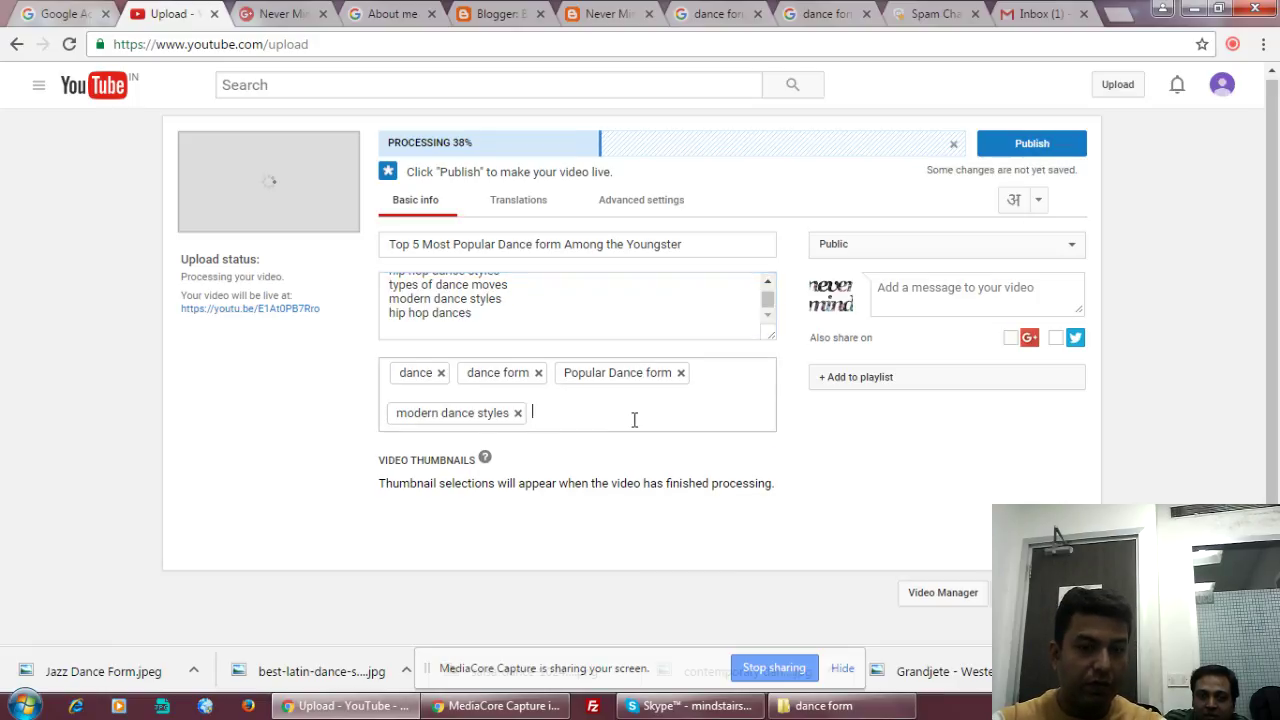
pyautogui.press('Return')
# Enlarge the description box and copy "indian dance forms" and "types of modern dance" from it as two more tags.
pyautogui.moveTo(770, 335); pyautogui.dragTo(772, 448)
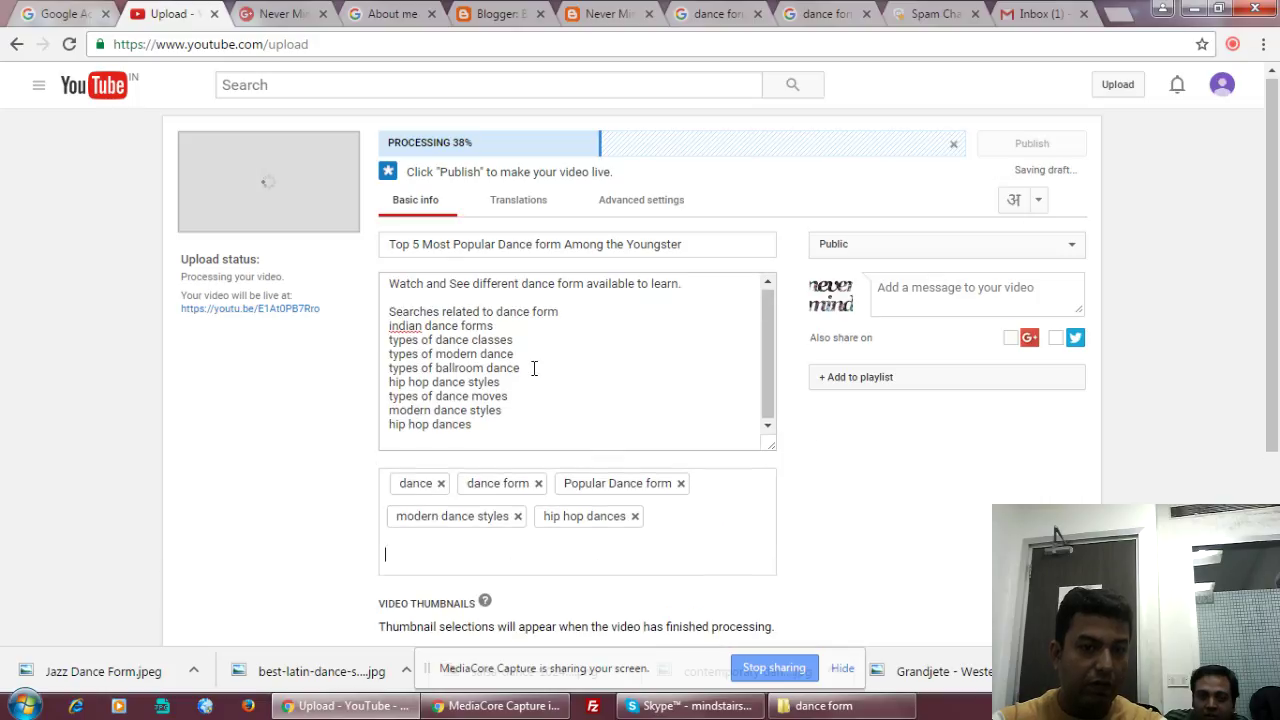
pyautogui.moveTo(509, 326); pyautogui.dragTo(386, 326)
pyautogui.hotkey('ctrl', 'c')
pyautogui.click(520, 550)
pyautogui.hotkey('ctrl', 'v')
pyautogui.click(522, 355)
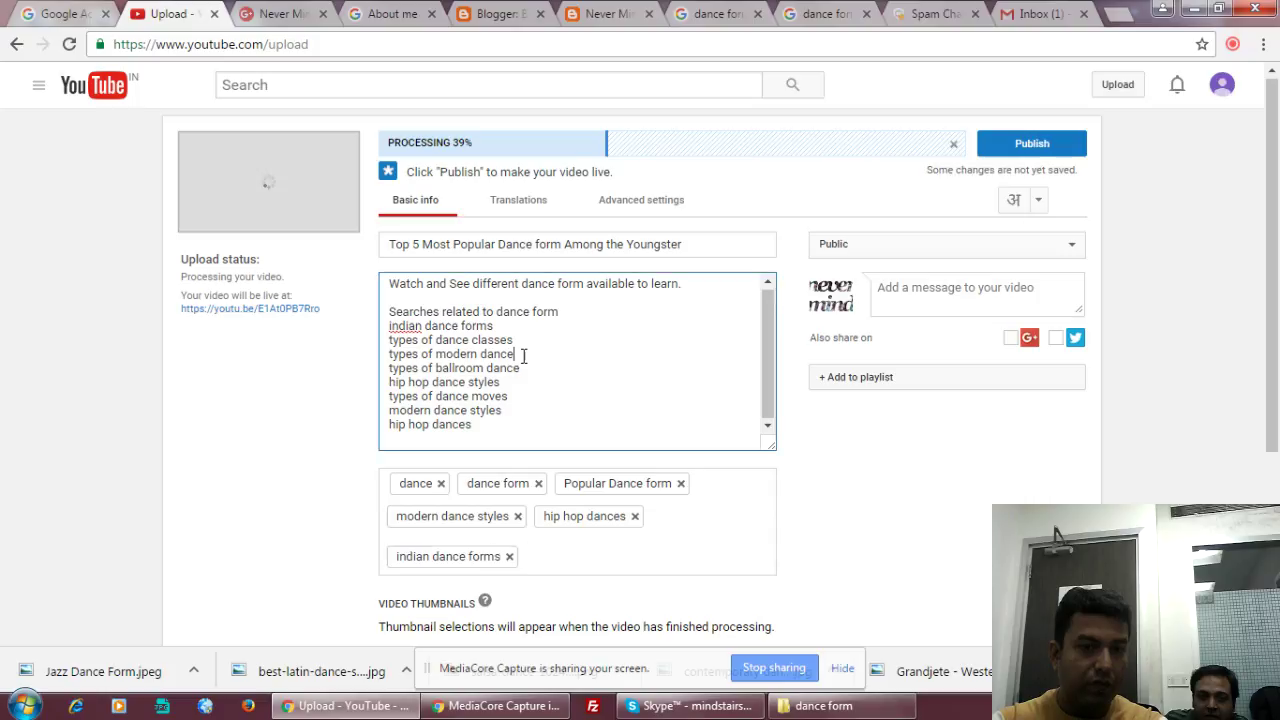
pyautogui.moveTo(522, 355); pyautogui.dragTo(386, 362)
pyautogui.click(574, 555)
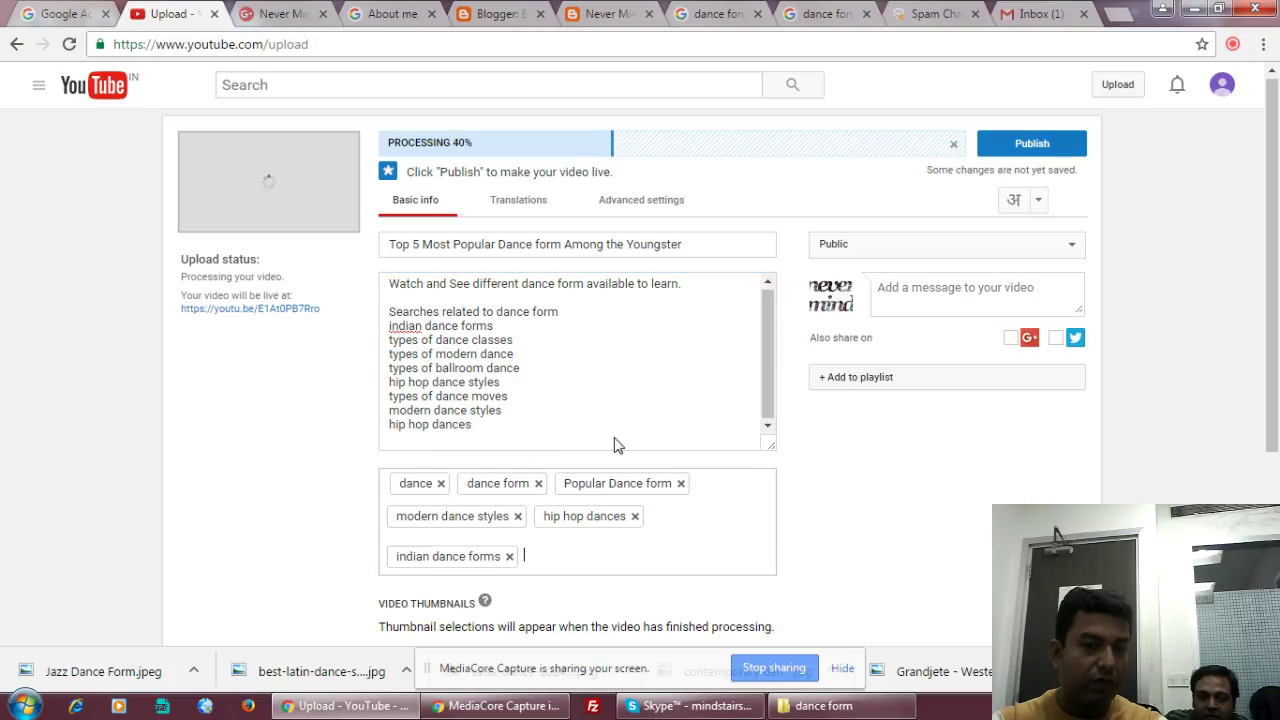
pyautogui.hotkey('ctrl', 'v')
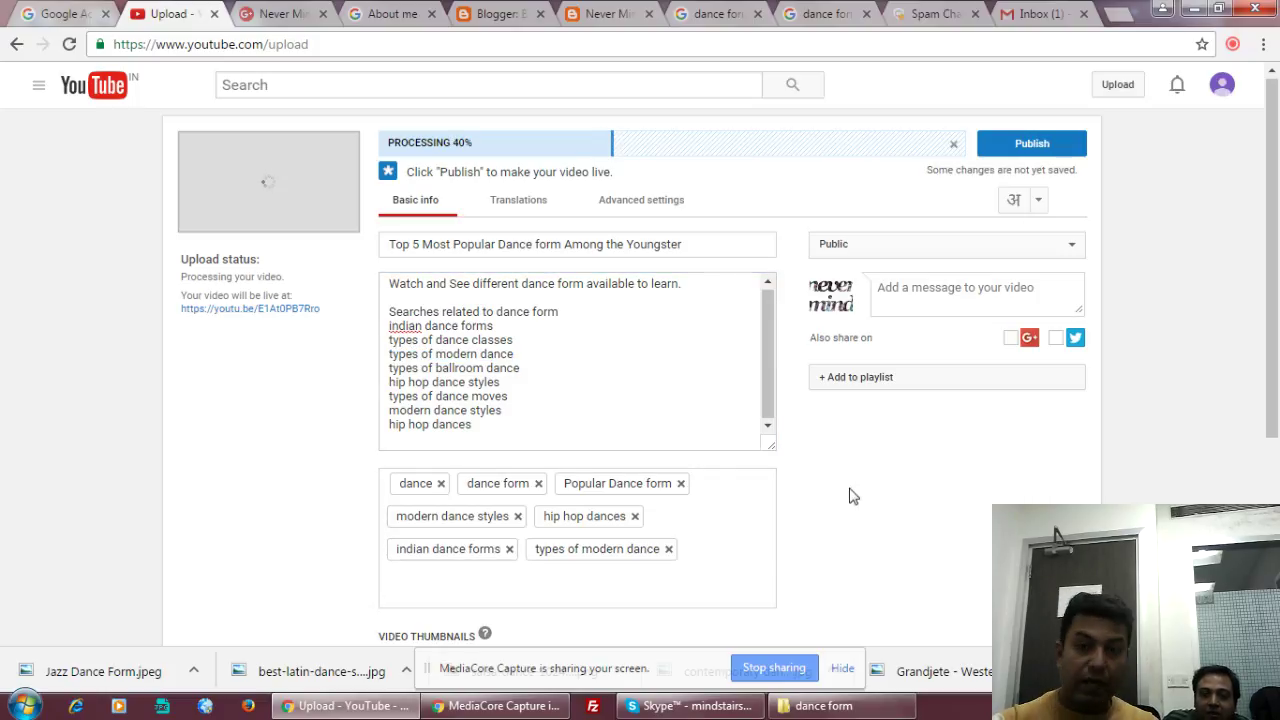
# Create a public playlist titled "Dance Form Presentation" and add the video to it.
pyautogui.click(826, 388)
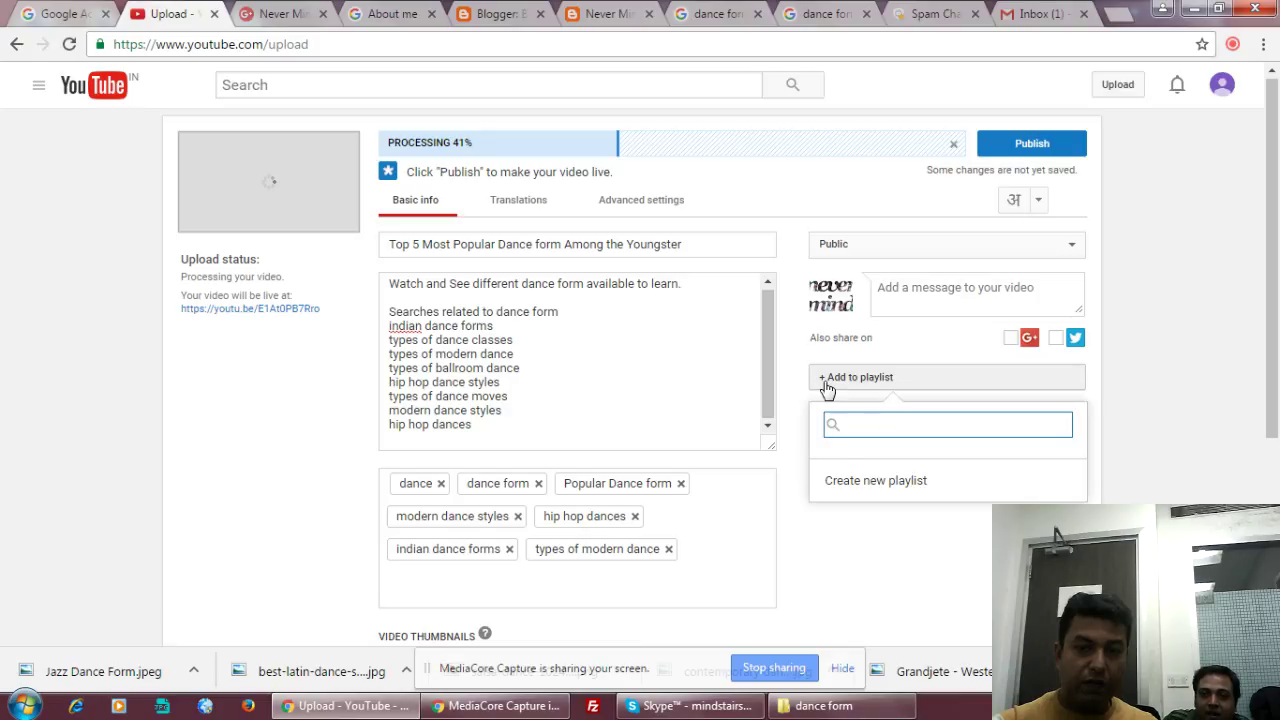
pyautogui.click(873, 483)
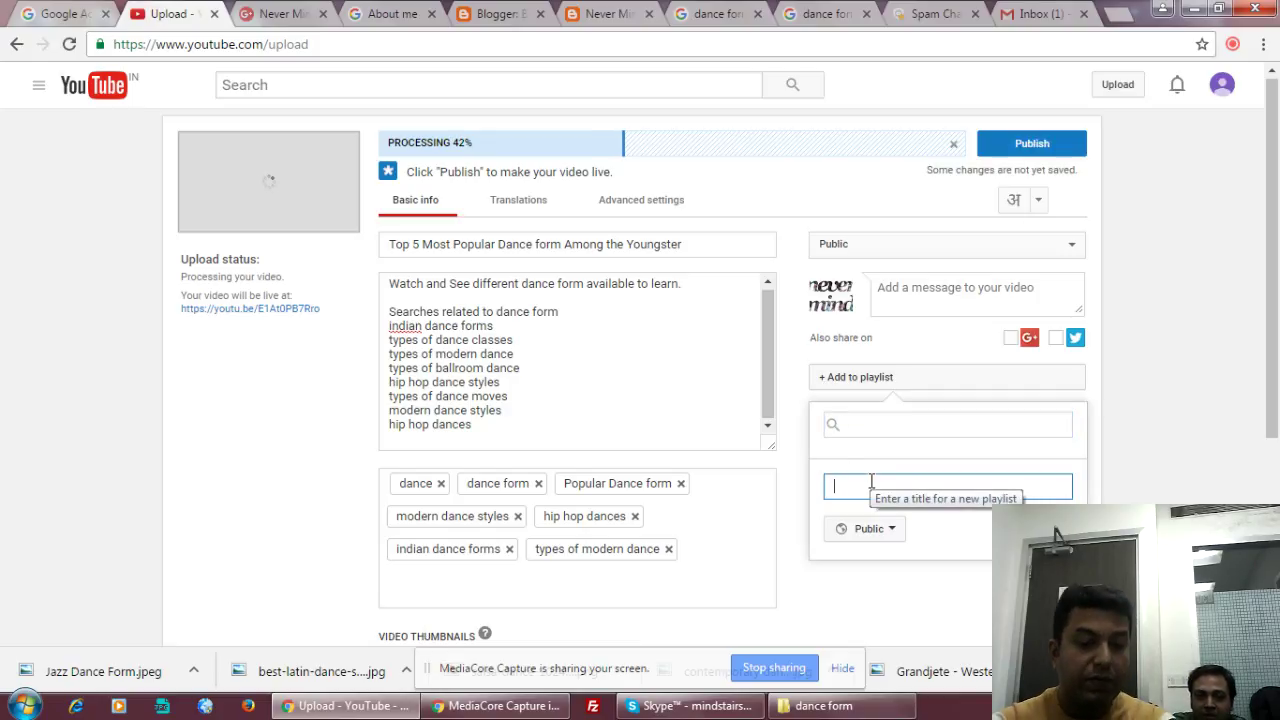
pyautogui.write('Dance')
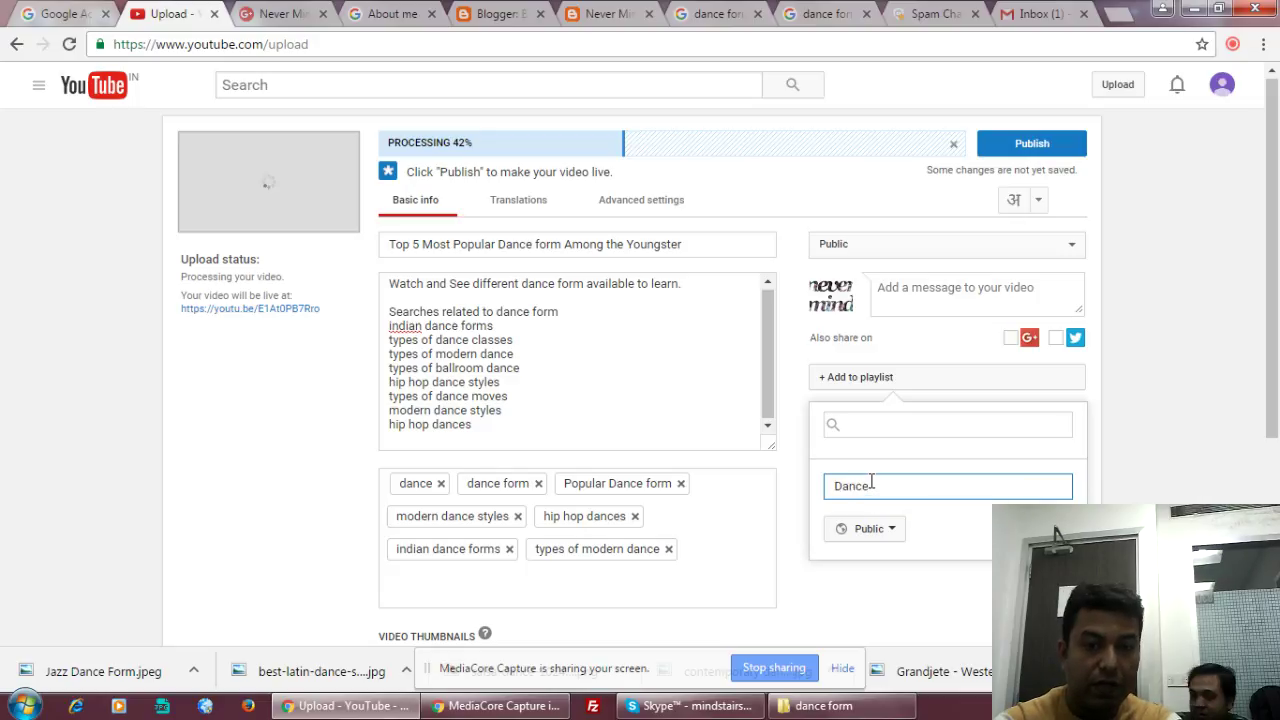
pyautogui.write(' Form Presentation')
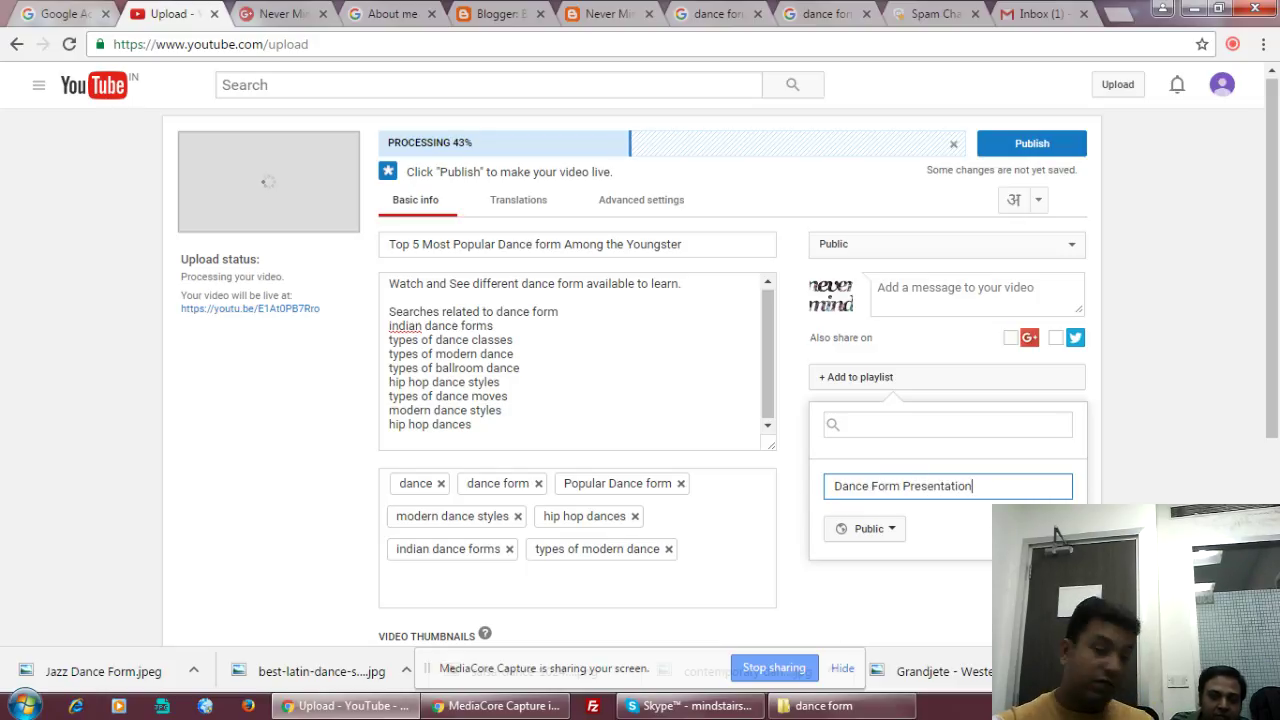
pyautogui.click(1045, 528)
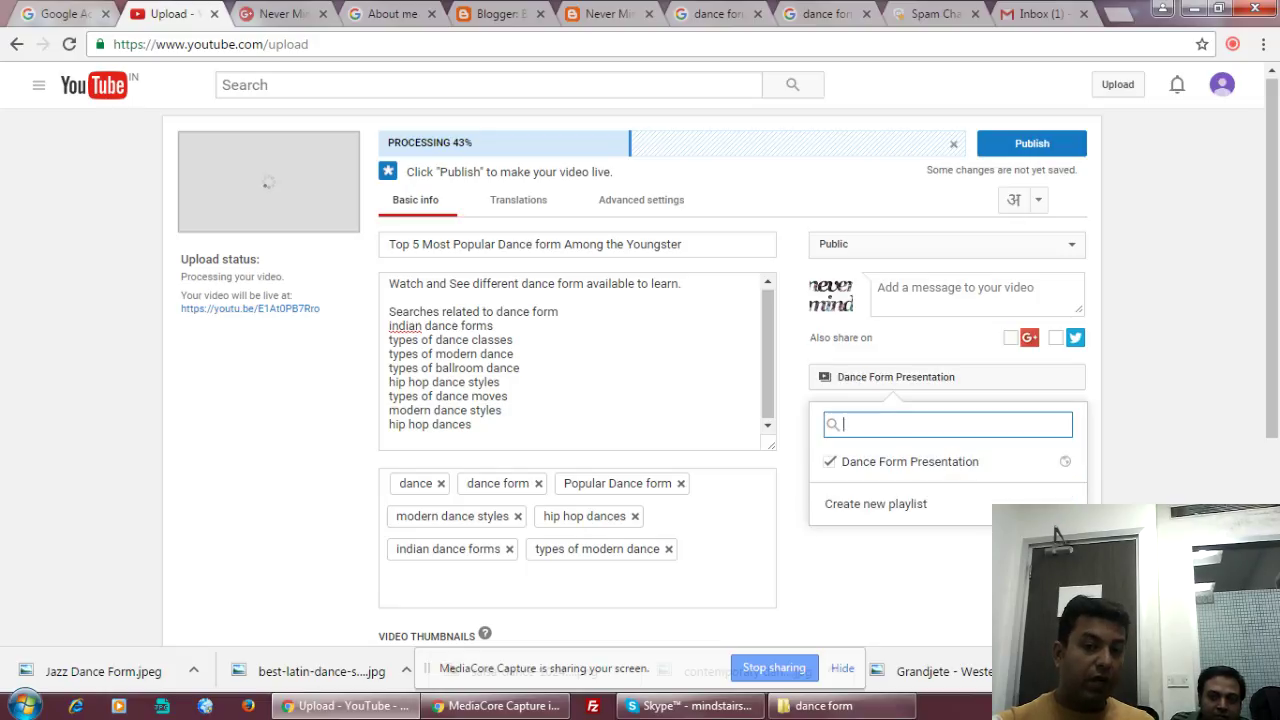
# Try Education as the video's category in the advanced settings, and set it back to People & Blogs.
pyautogui.click(640, 203)
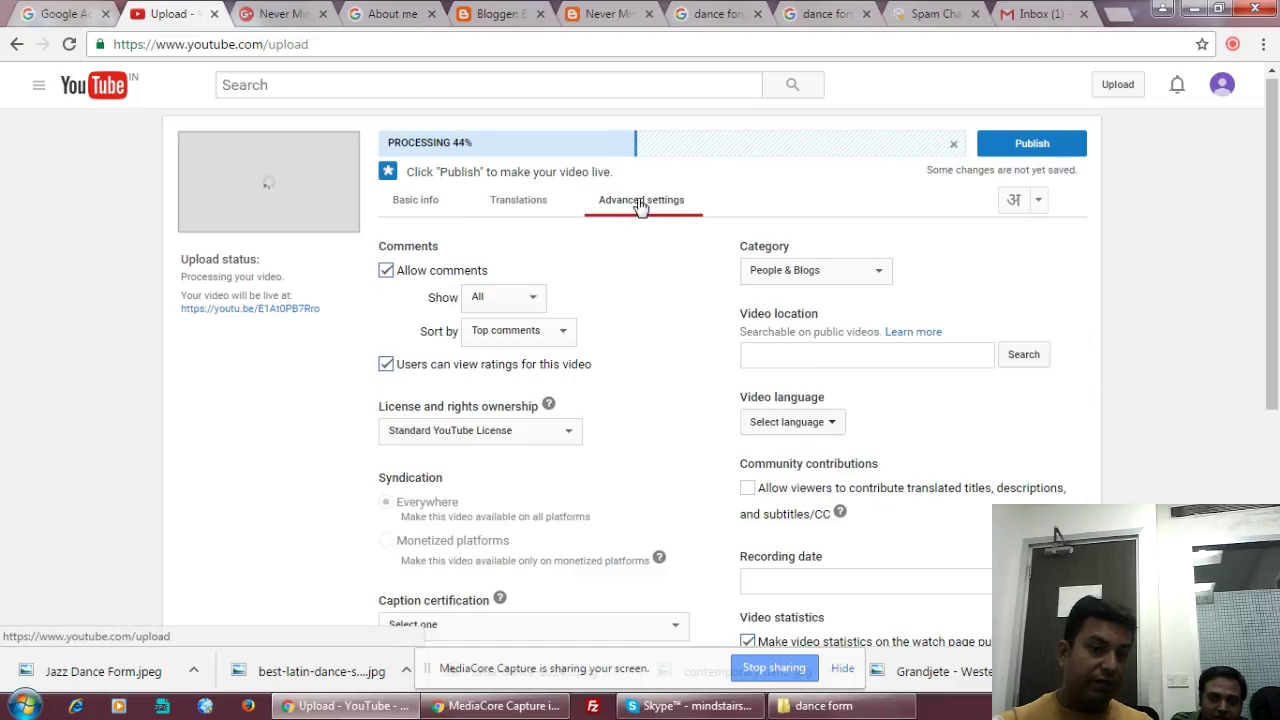
pyautogui.click(864, 280)
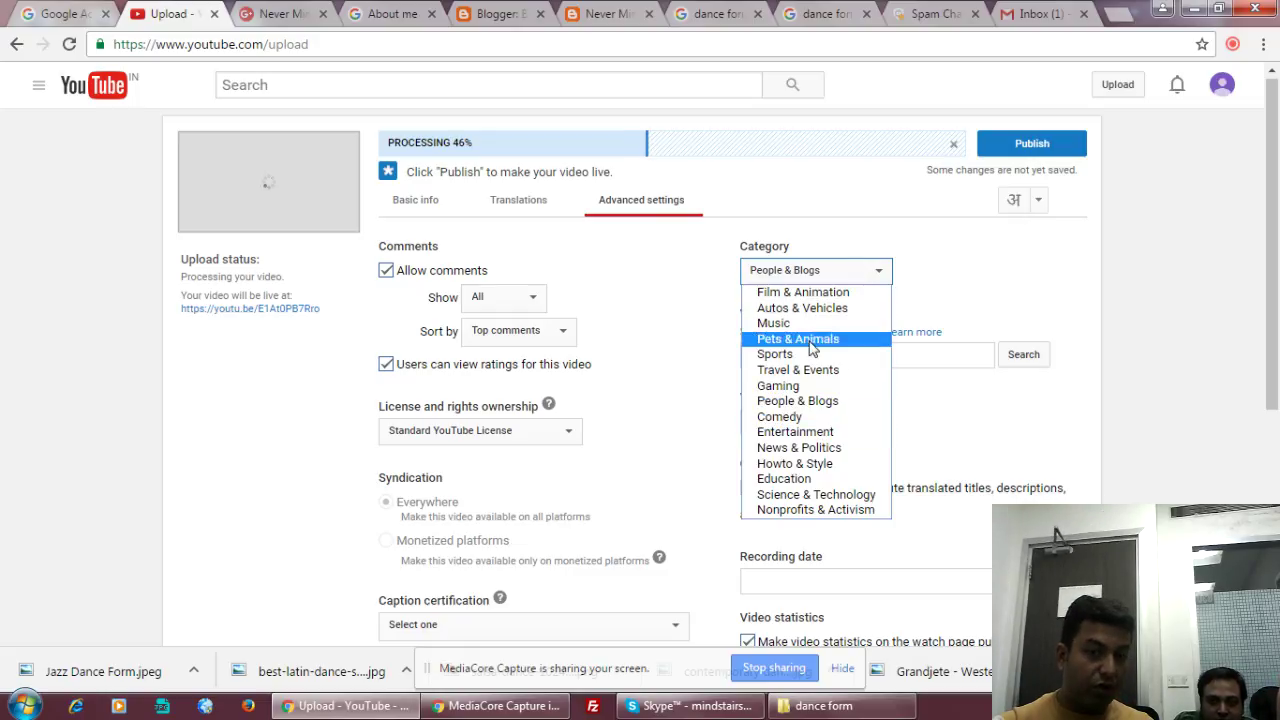
pyautogui.click(785, 479)
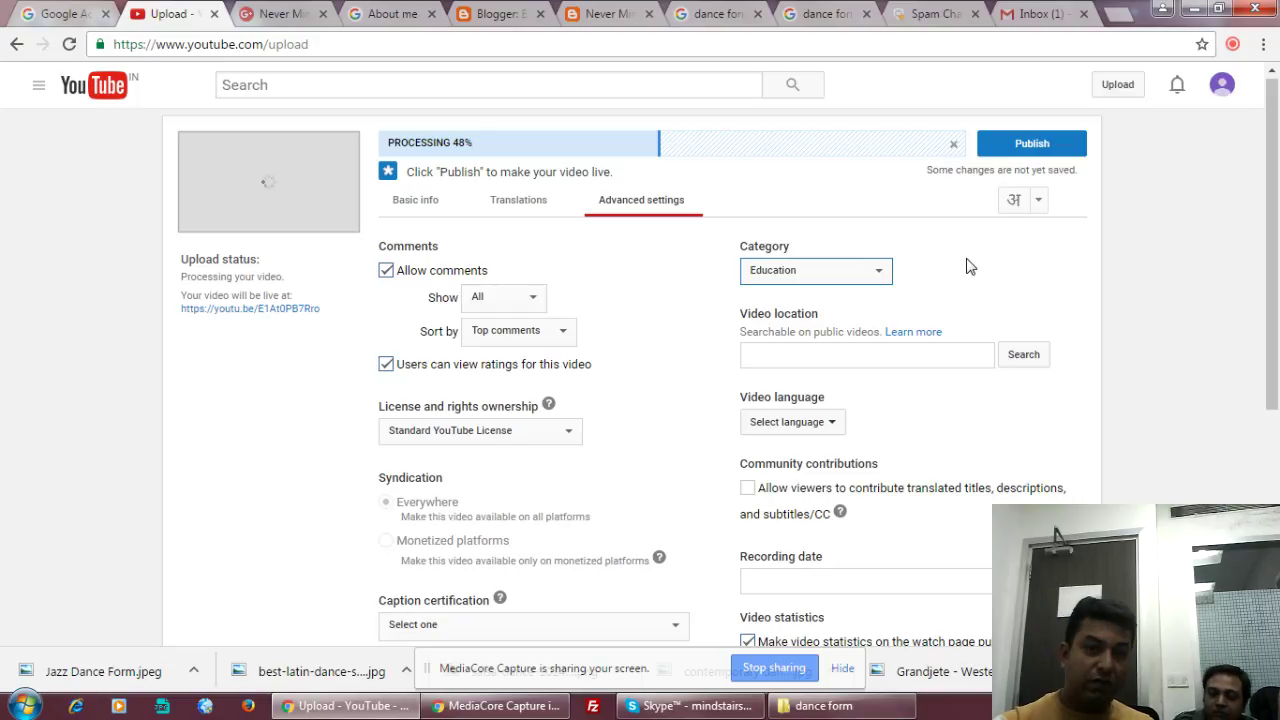
pyautogui.click(860, 276)
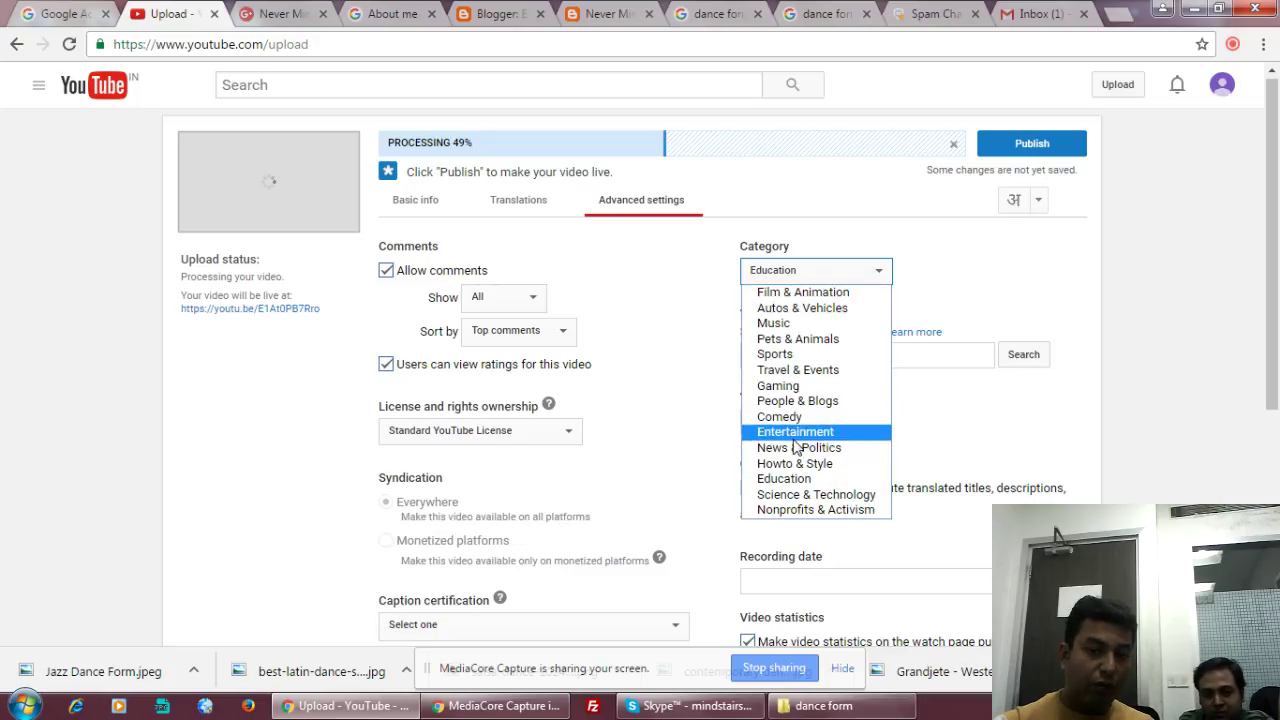
pyautogui.click(800, 402)
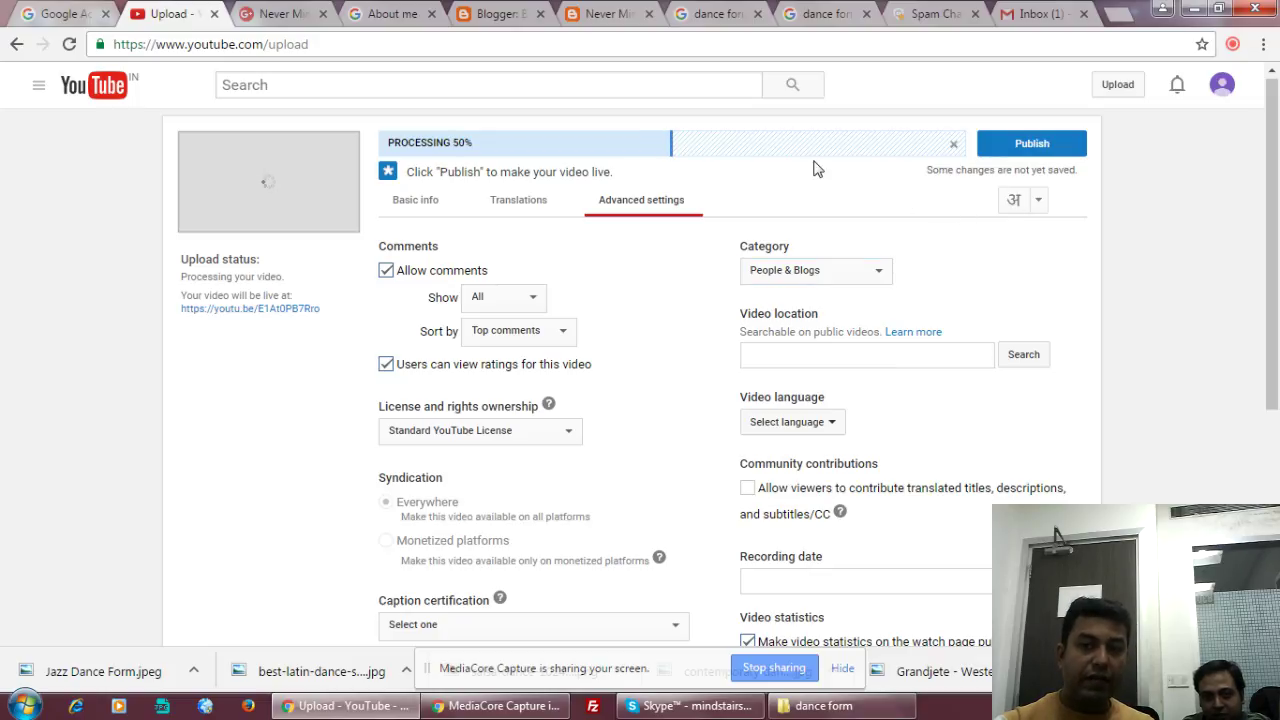
# Publish the dance form video and open the Video Manager.
pyautogui.click(1033, 148)
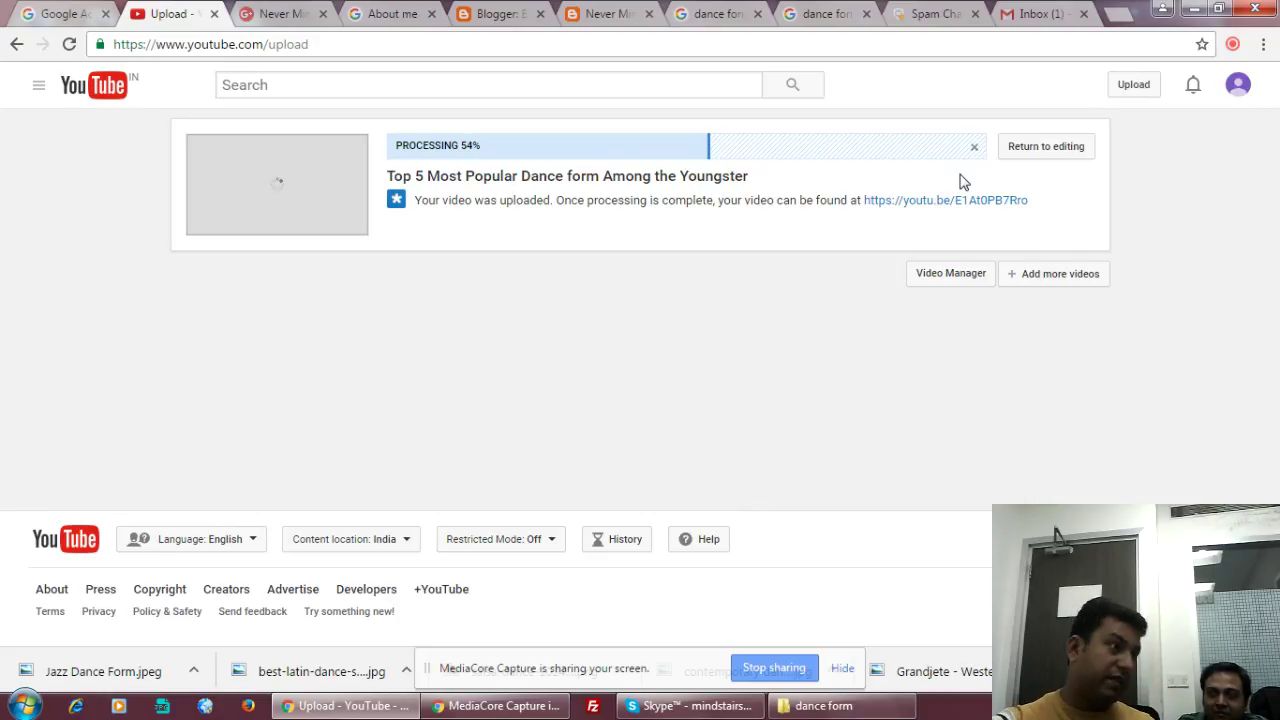
pyautogui.click(615, 13)
pyautogui.click(710, 13)
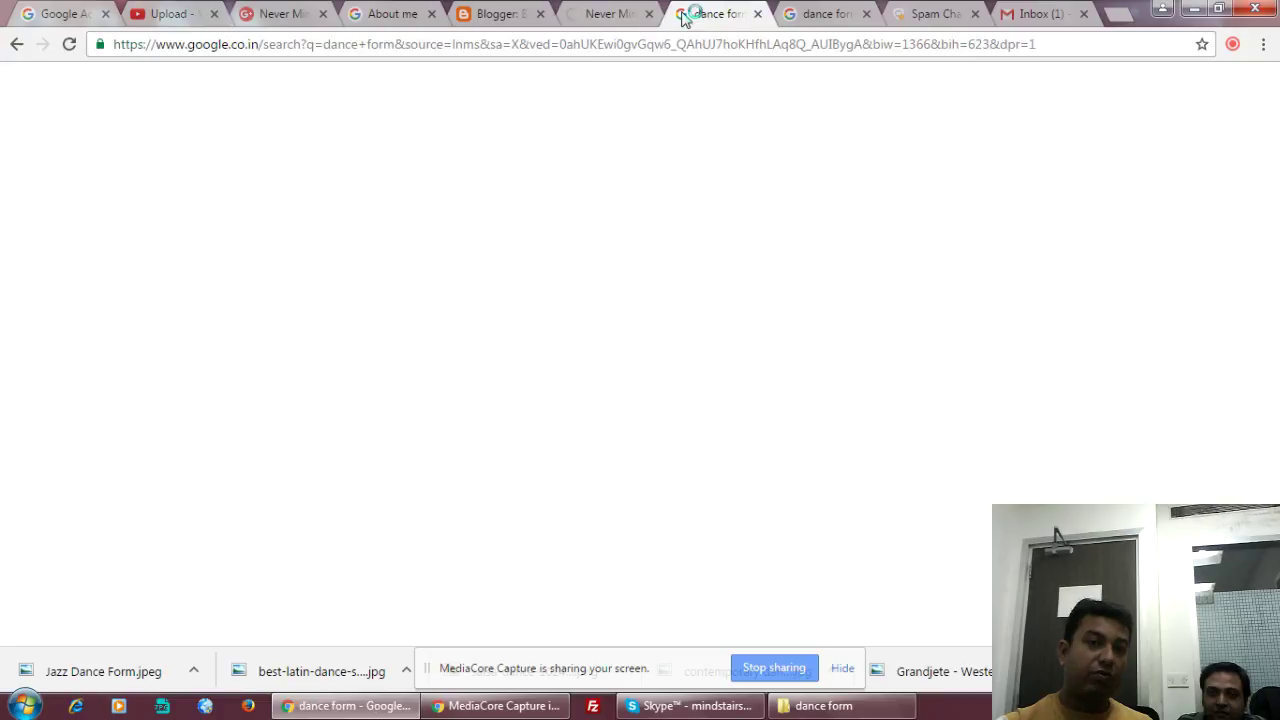
pyautogui.click(497, 14)
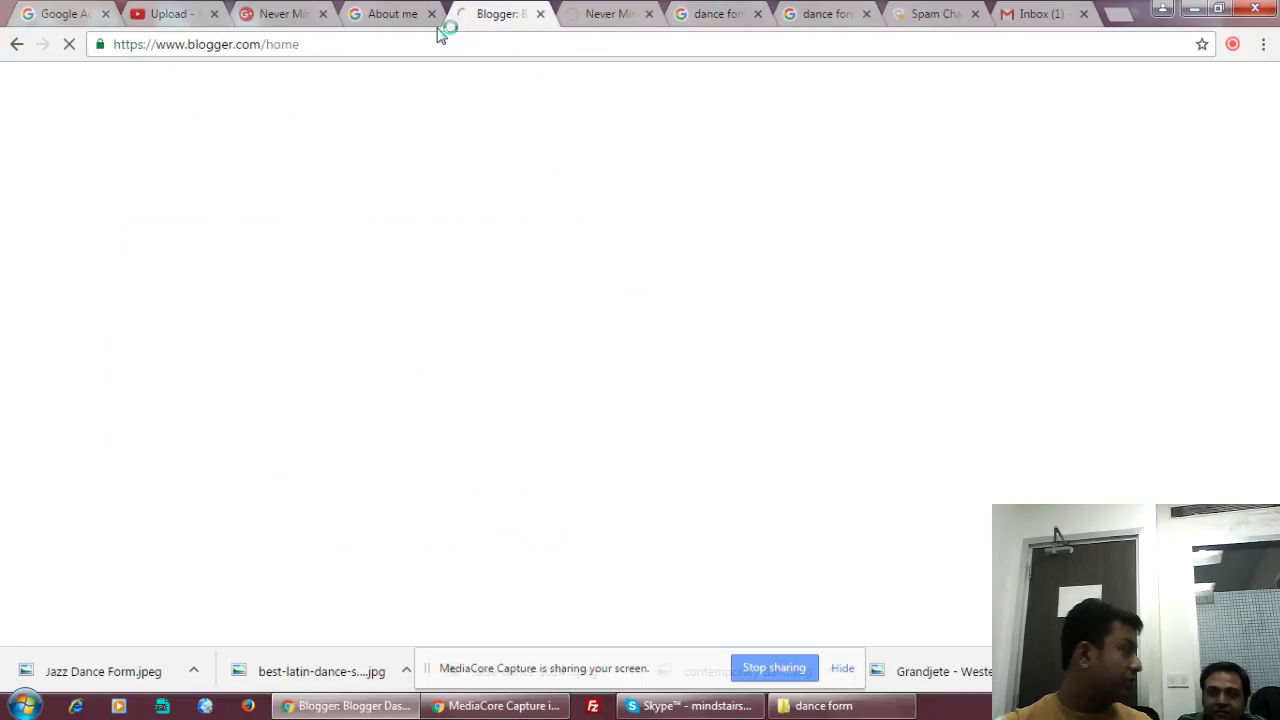
pyautogui.click(190, 13)
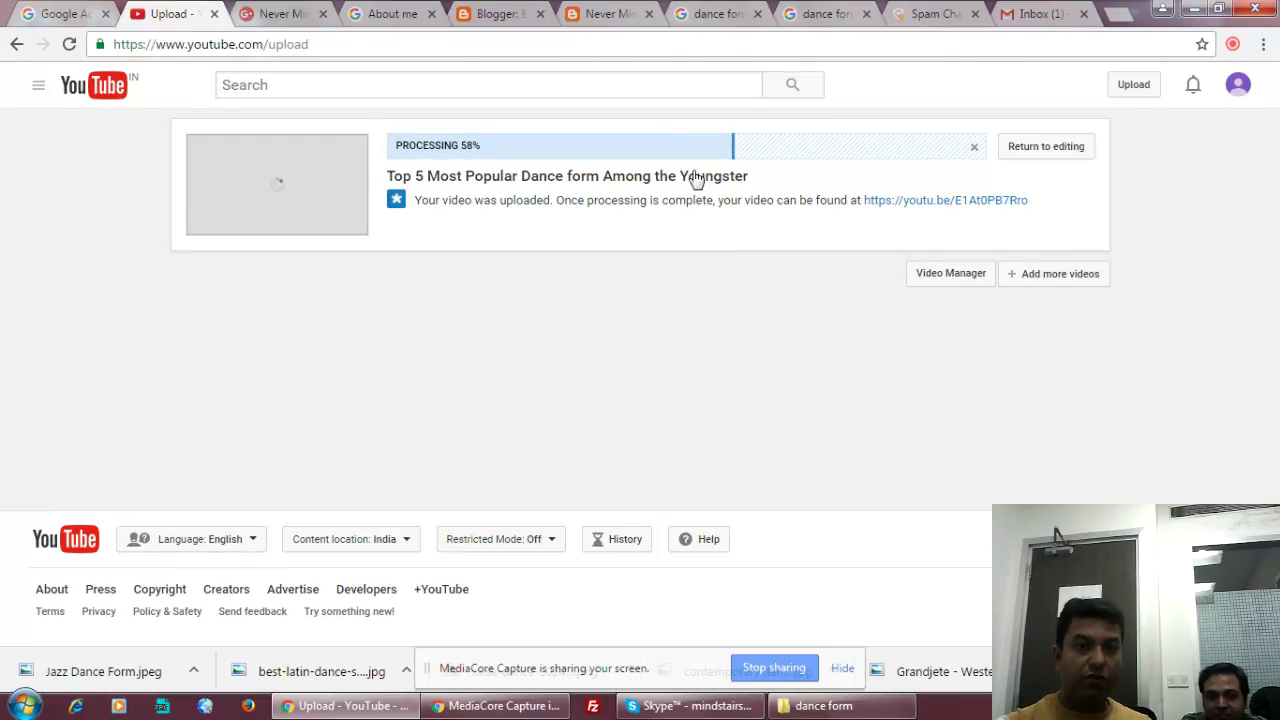
pyautogui.click(947, 276)
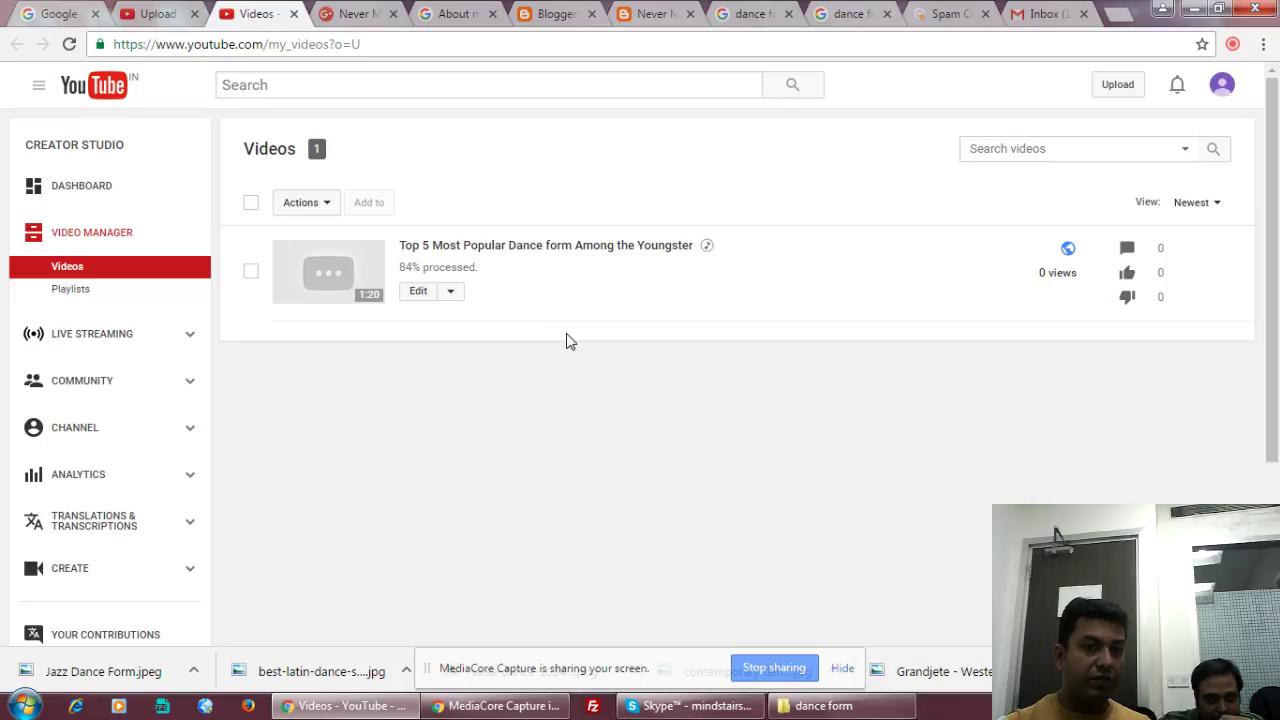
# Close the blog, dance form search, spam help, Gmail, About me and Google+ pages, keeping the YouTube and Blogger dashboard pages open.
pyautogui.click(690, 14)
pyautogui.click(700, 16)
pyautogui.click(690, 14)
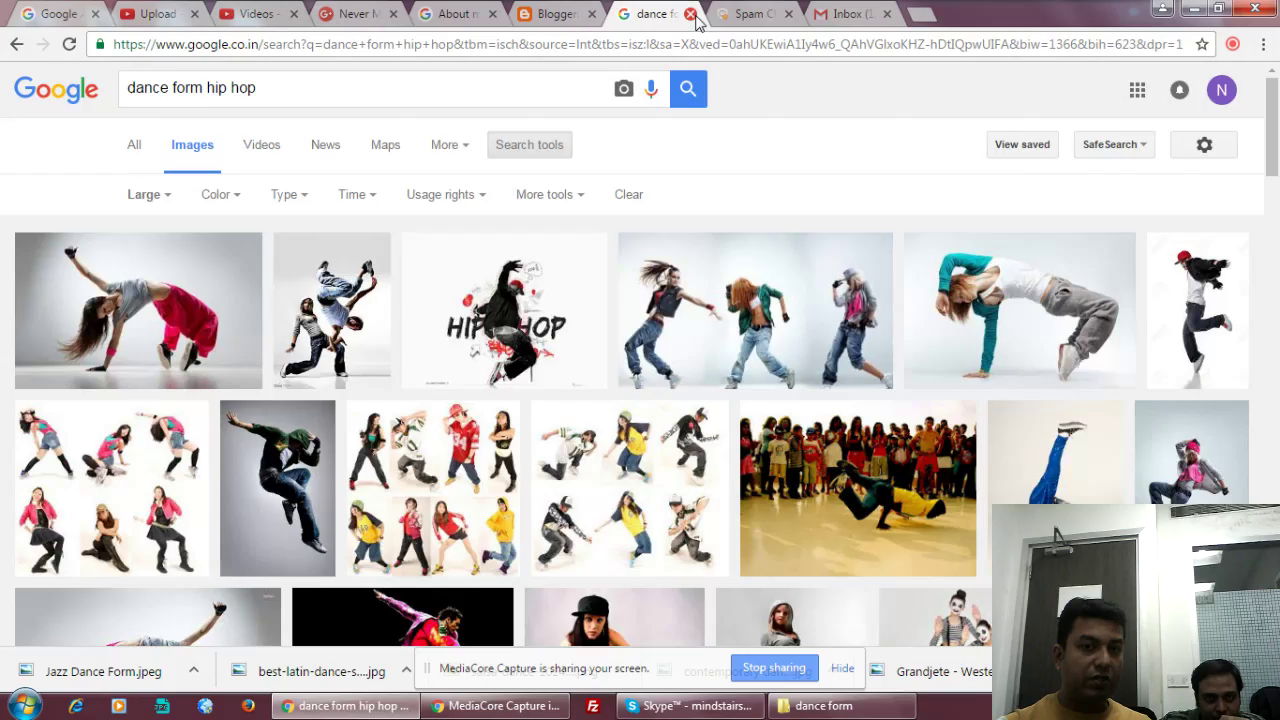
pyautogui.click(690, 14)
pyautogui.click(690, 14)
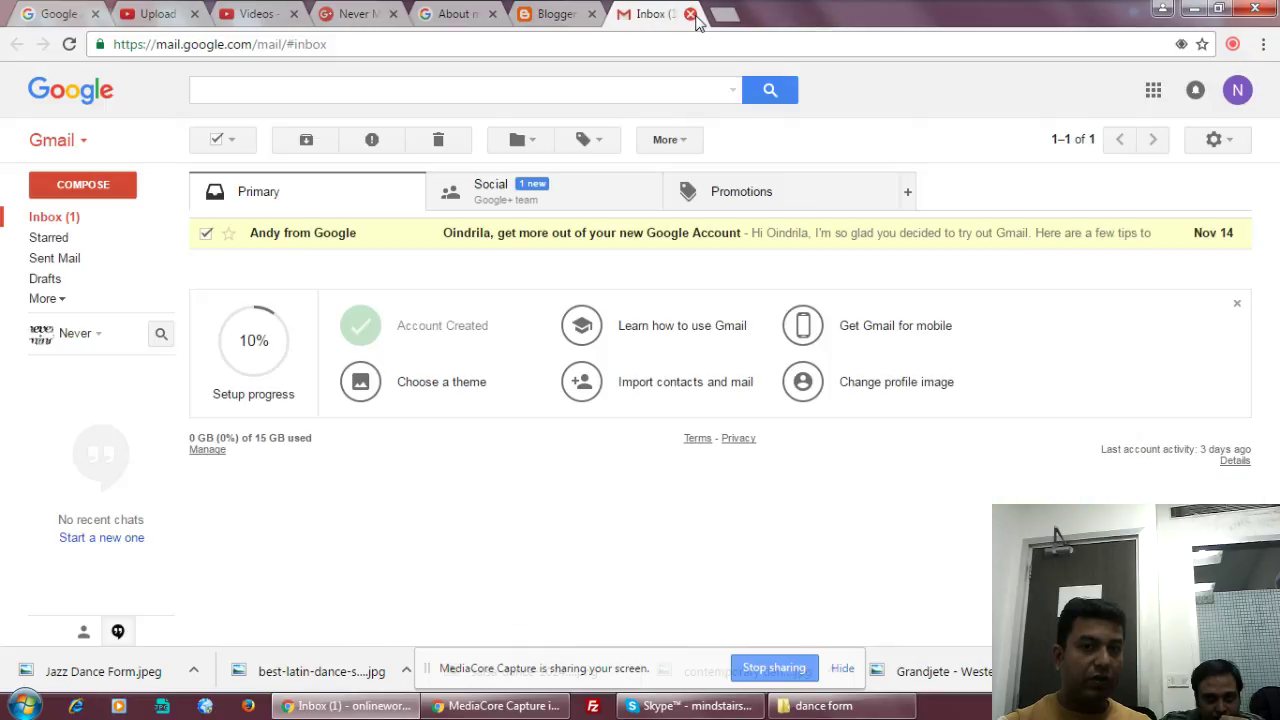
pyautogui.click(690, 14)
pyautogui.click(575, 14)
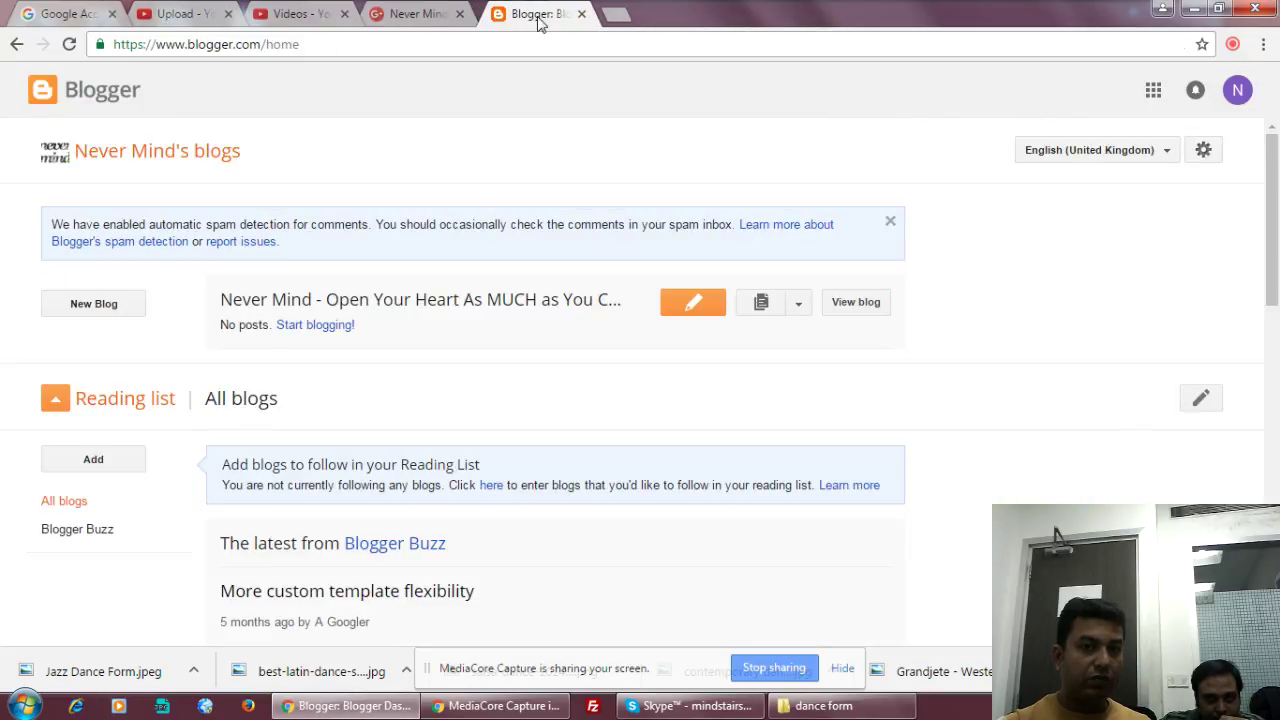
pyautogui.click(459, 14)
pyautogui.click(300, 14)
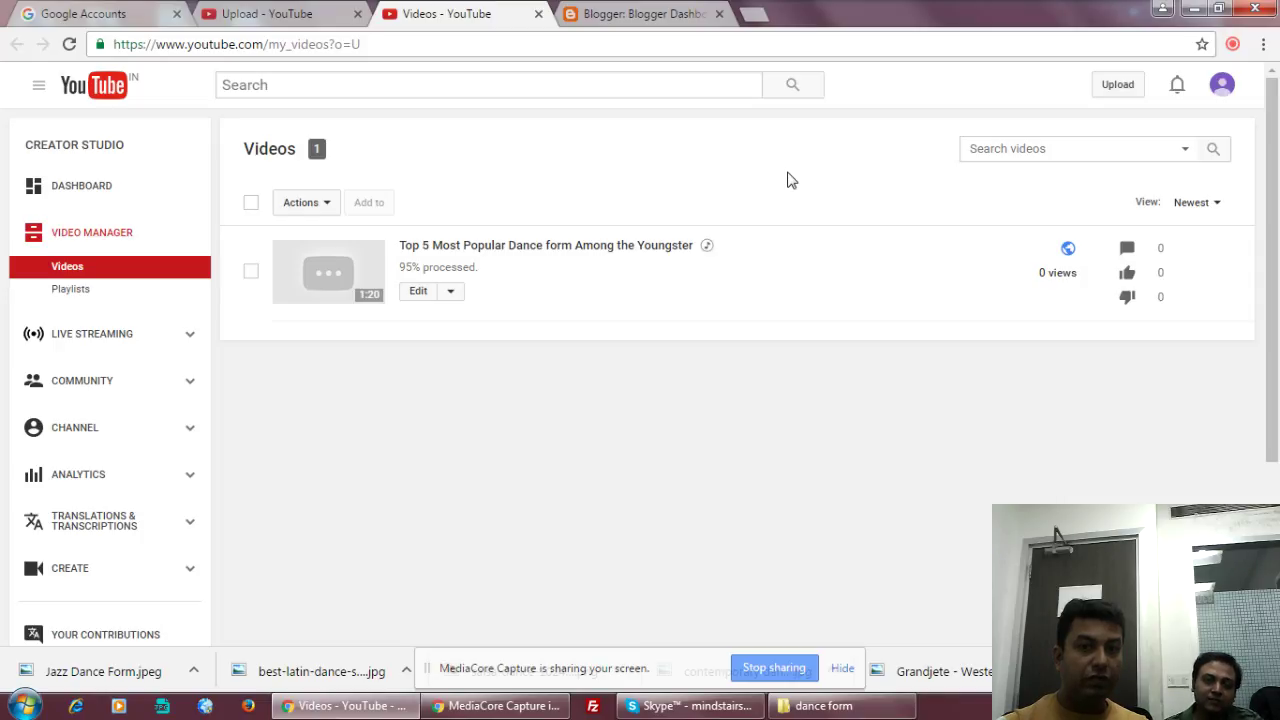
# Switch to the Blogger dashboard and open the Never Mind blog in a new tab.
pyautogui.click(656, 13)
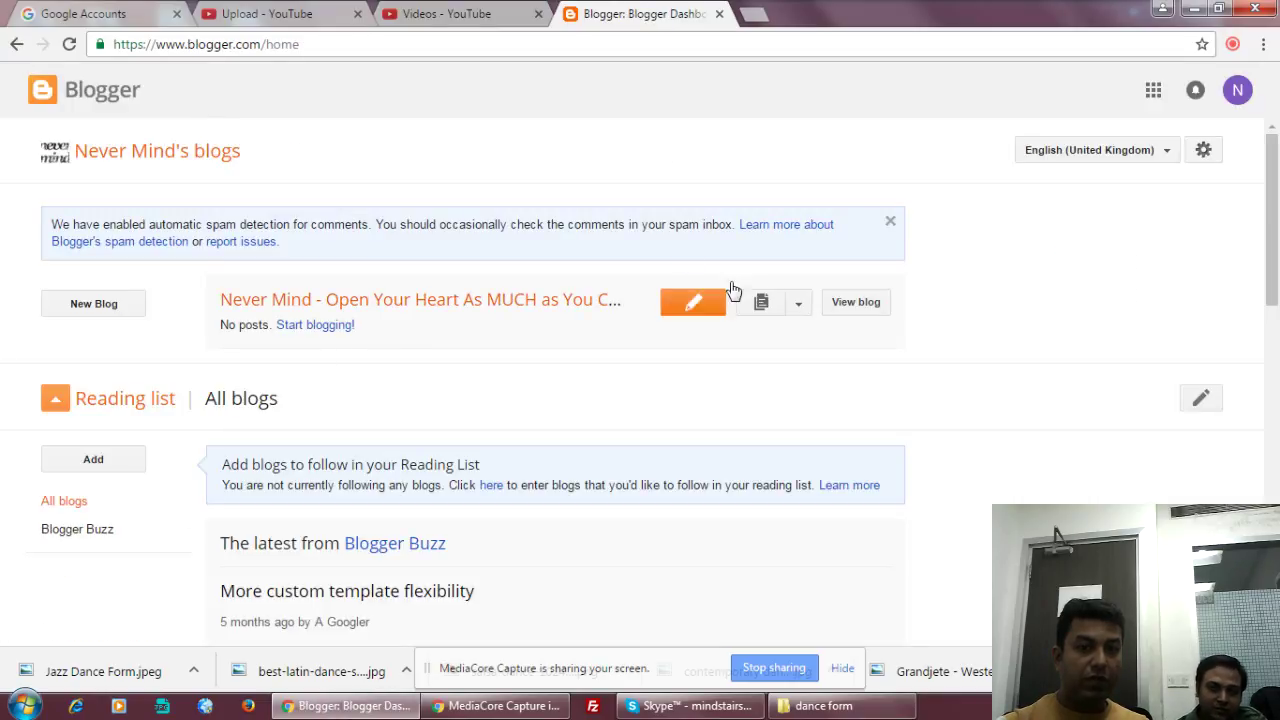
pyautogui.rightClick(855, 308)
pyautogui.click(908, 316)
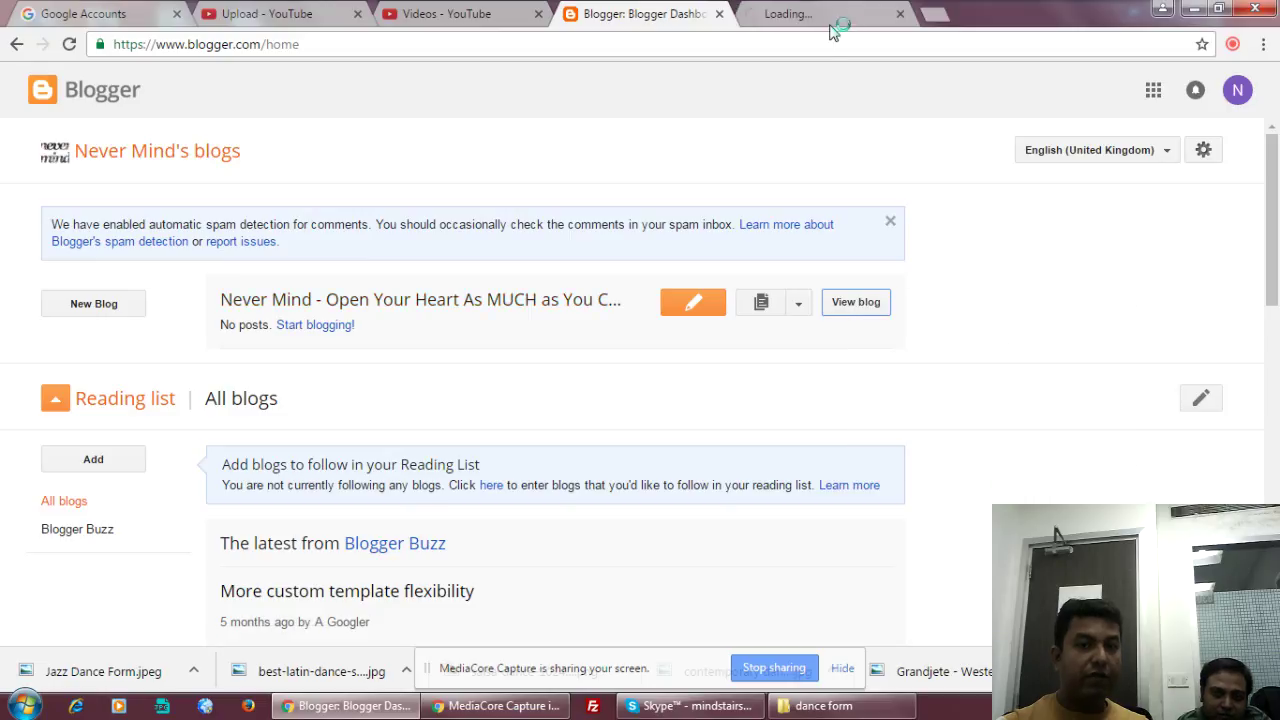
# Return to the YouTube Video Manager, refresh the video list and open the dance form video for editing.
pyautogui.click(500, 20)
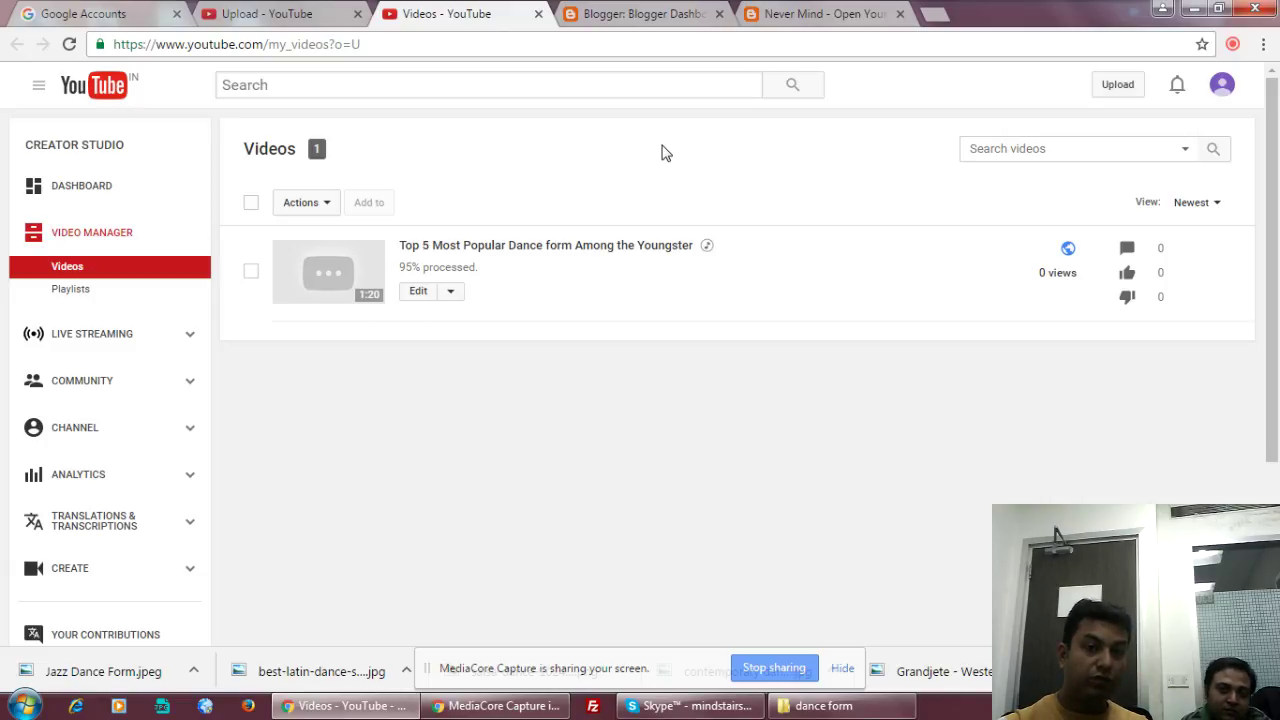
pyautogui.click(69, 44)
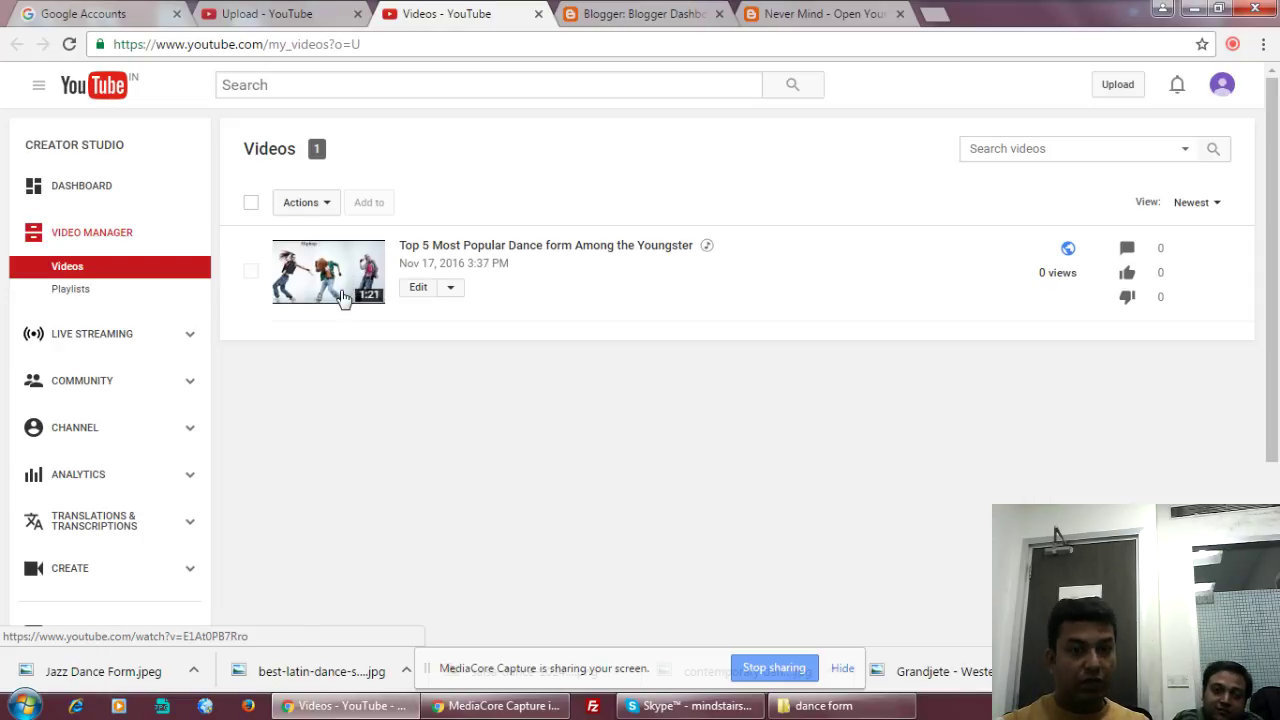
pyautogui.click(418, 290)
# Switch to the desktop and look through the Youtube Uploads folder inside "Youtube Related All files and Folders".
pyautogui.click(1161, 9)
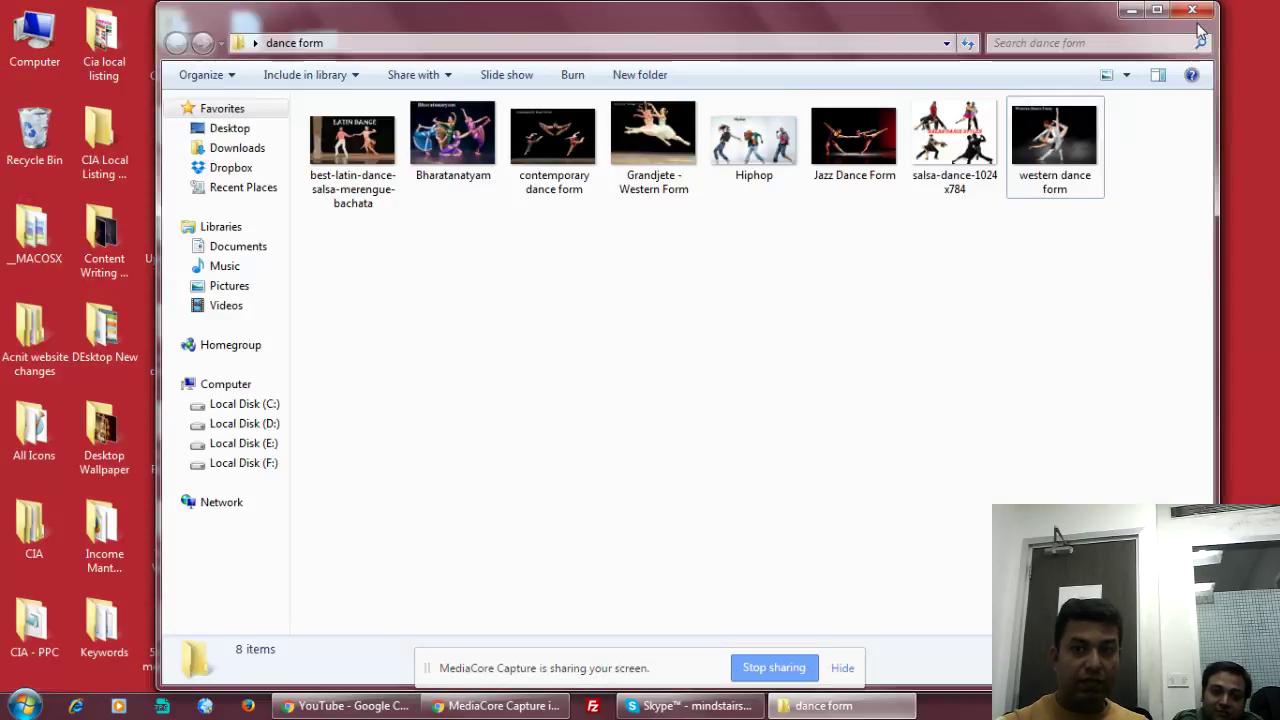
pyautogui.click(1131, 10)
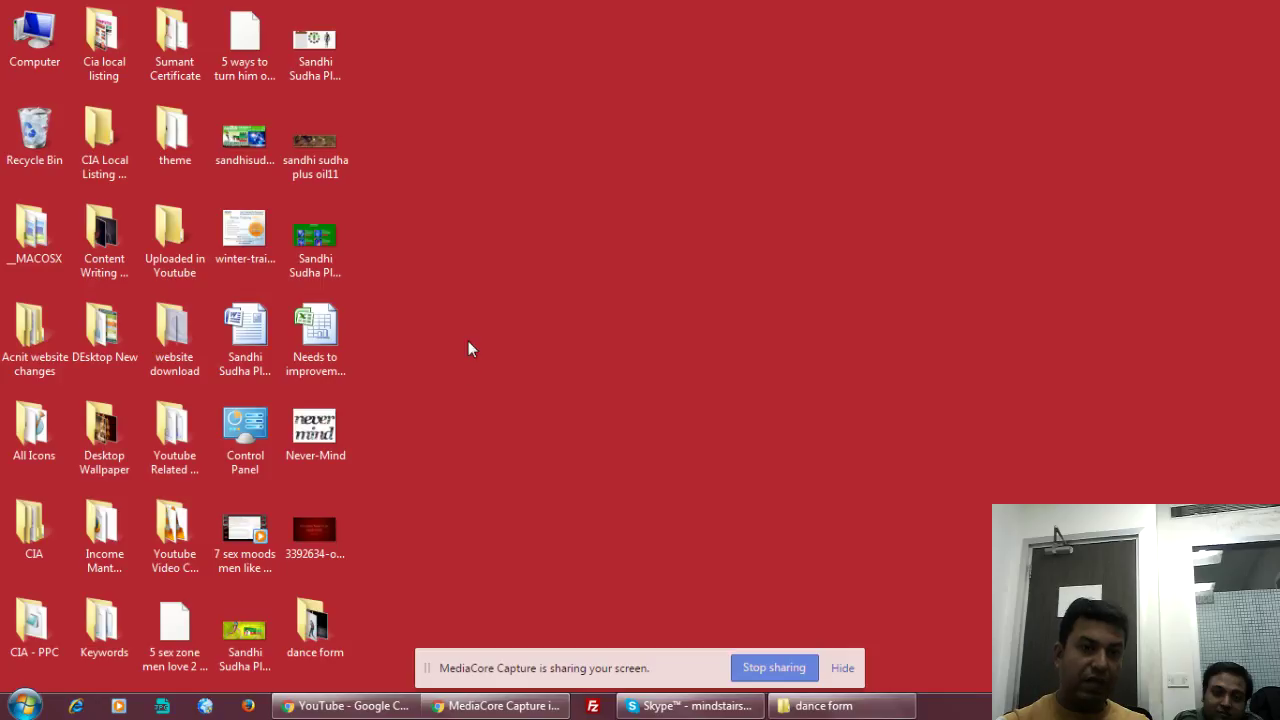
pyautogui.doubleClick(174, 449)
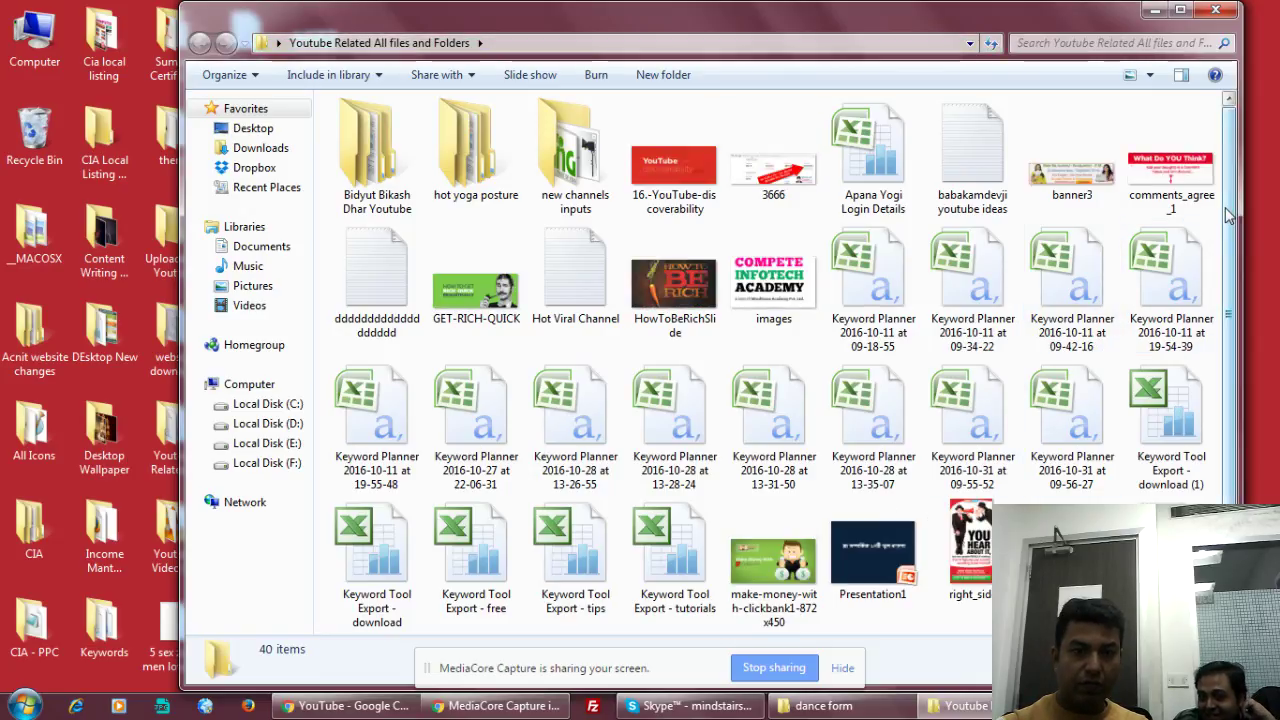
pyautogui.moveTo(1229, 216); pyautogui.dragTo(1267, 103)
pyautogui.doubleClick(370, 150)
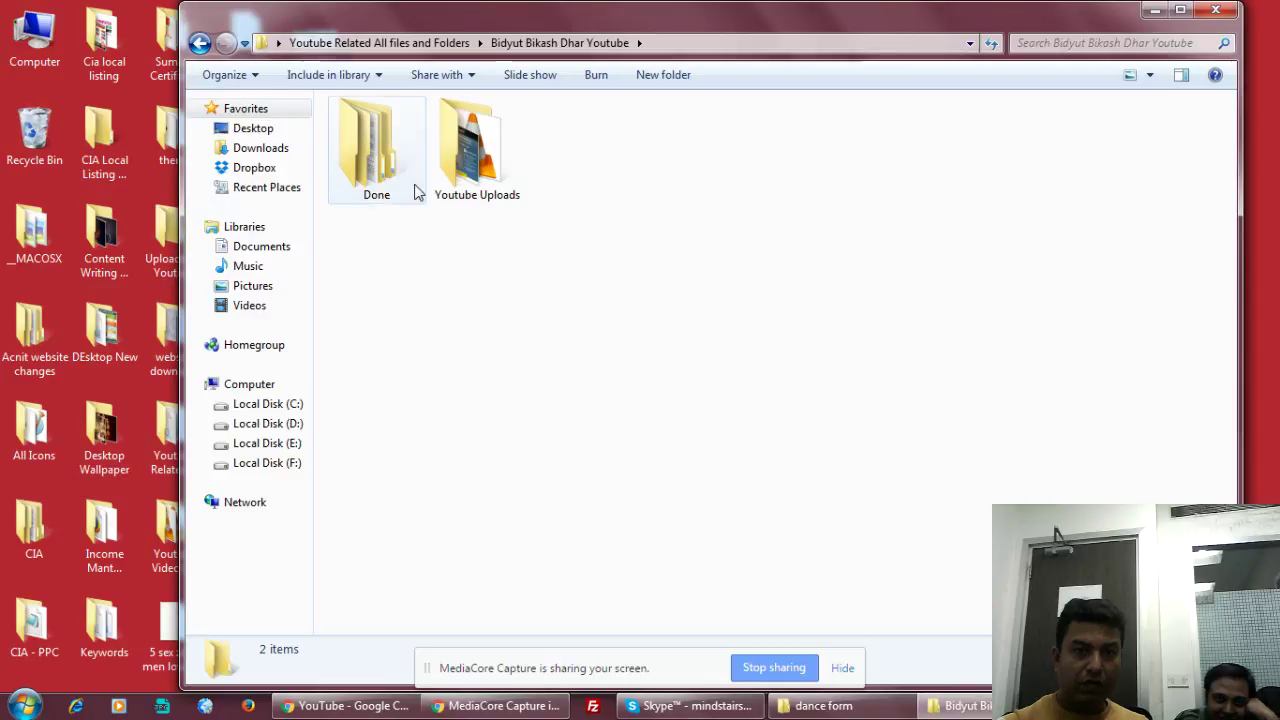
pyautogui.doubleClick(488, 185)
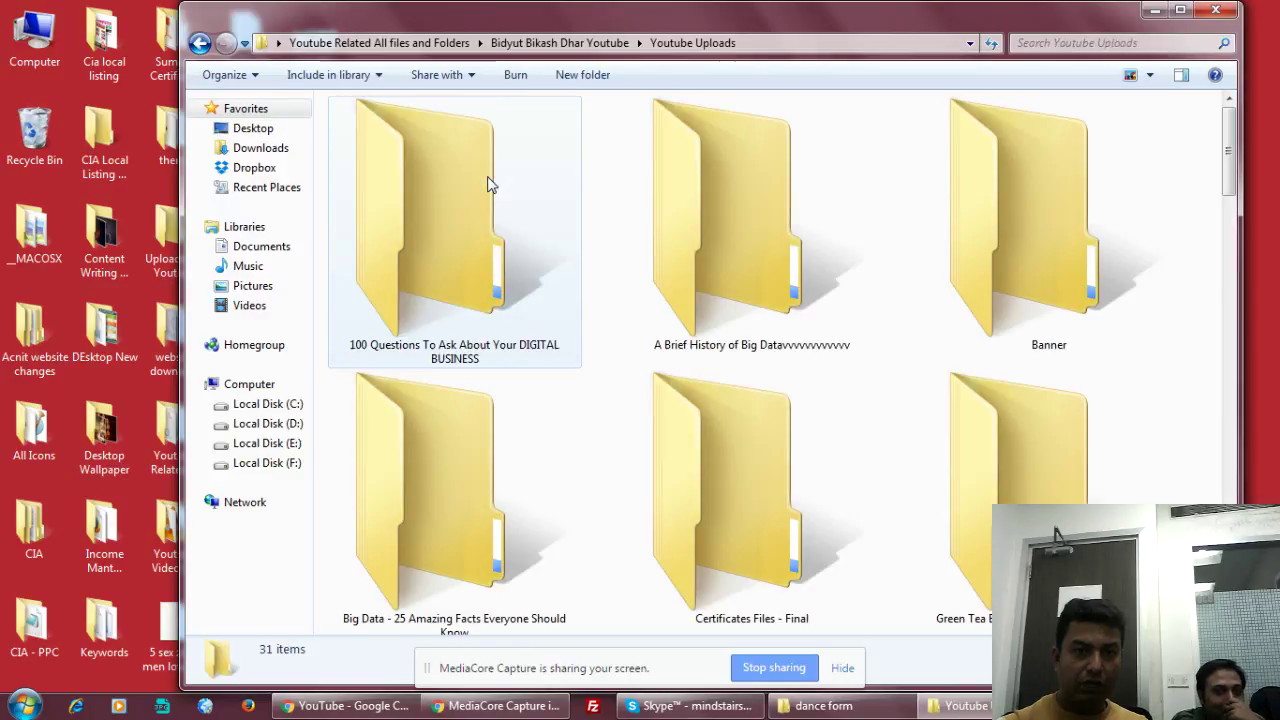
pyautogui.scroll(-12, 503, 280)
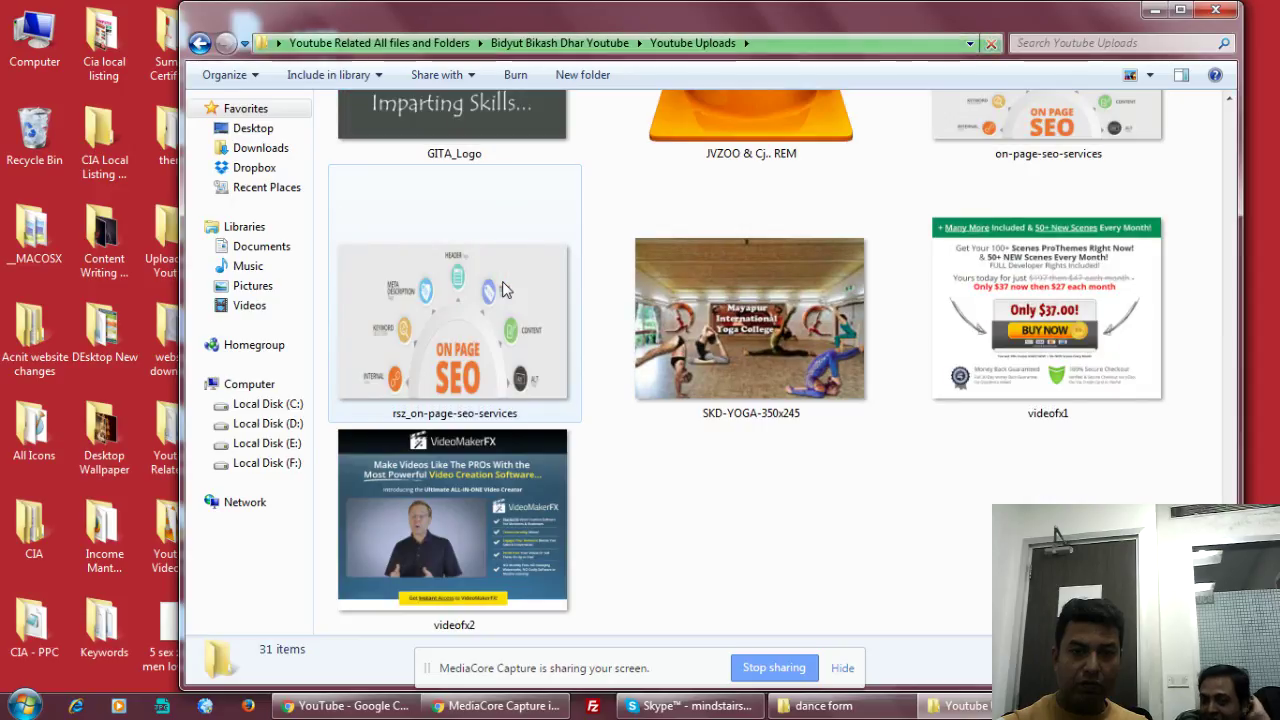
pyautogui.scroll(5, 503, 288)
pyautogui.scroll(5, 503, 288)
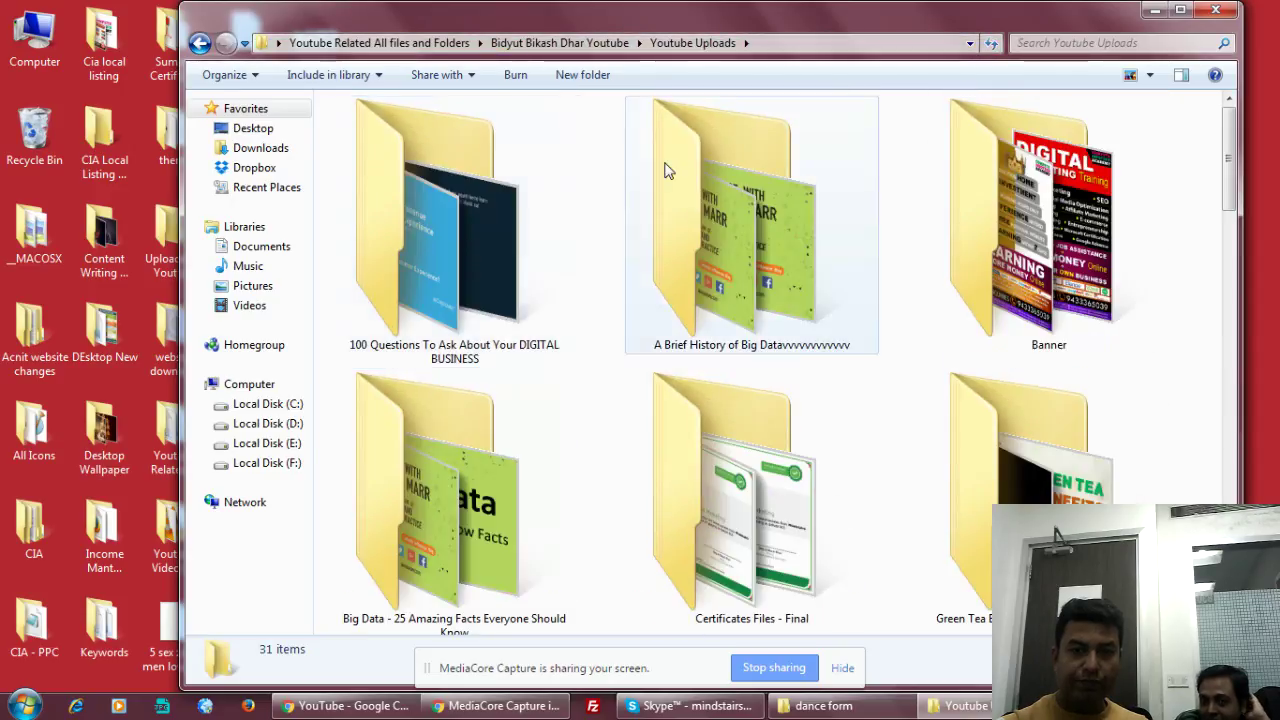
pyautogui.click(1214, 13)
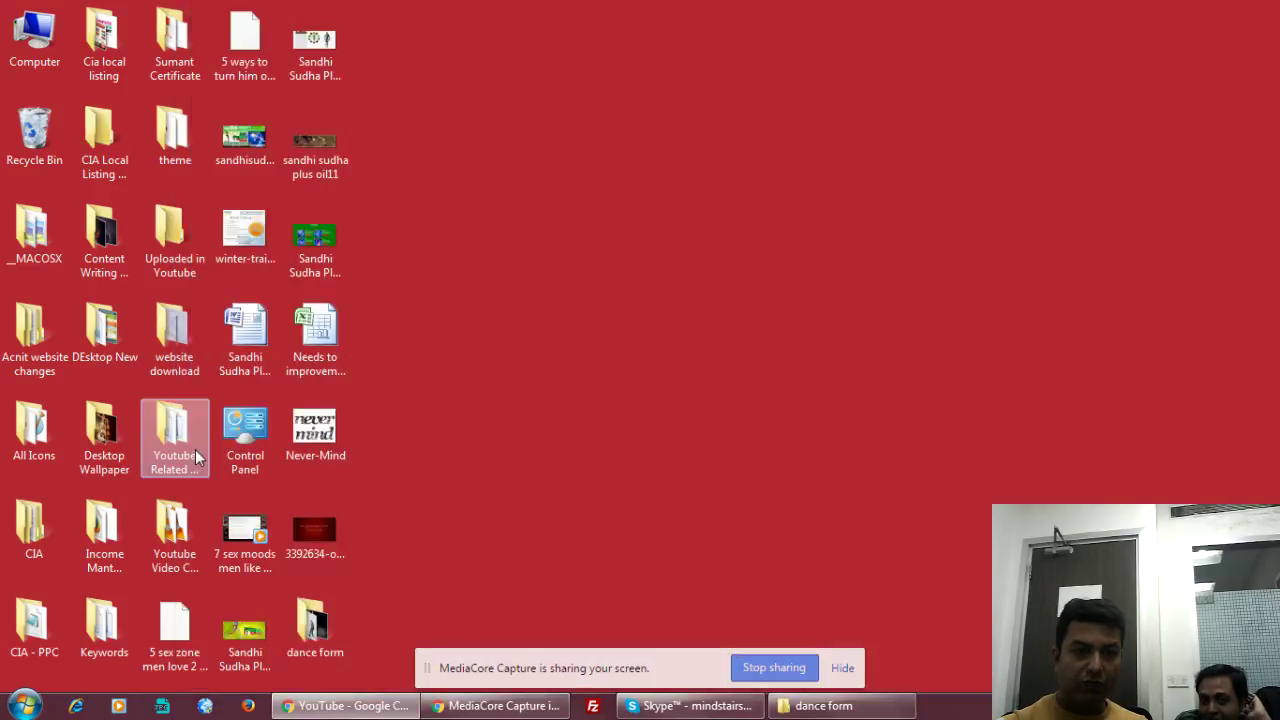
# Copy the image "Learn what is classified and how classified ads work in SEO Link Building" from the DEsktop New folder onto the desktop.
pyautogui.doubleClick(100, 447)
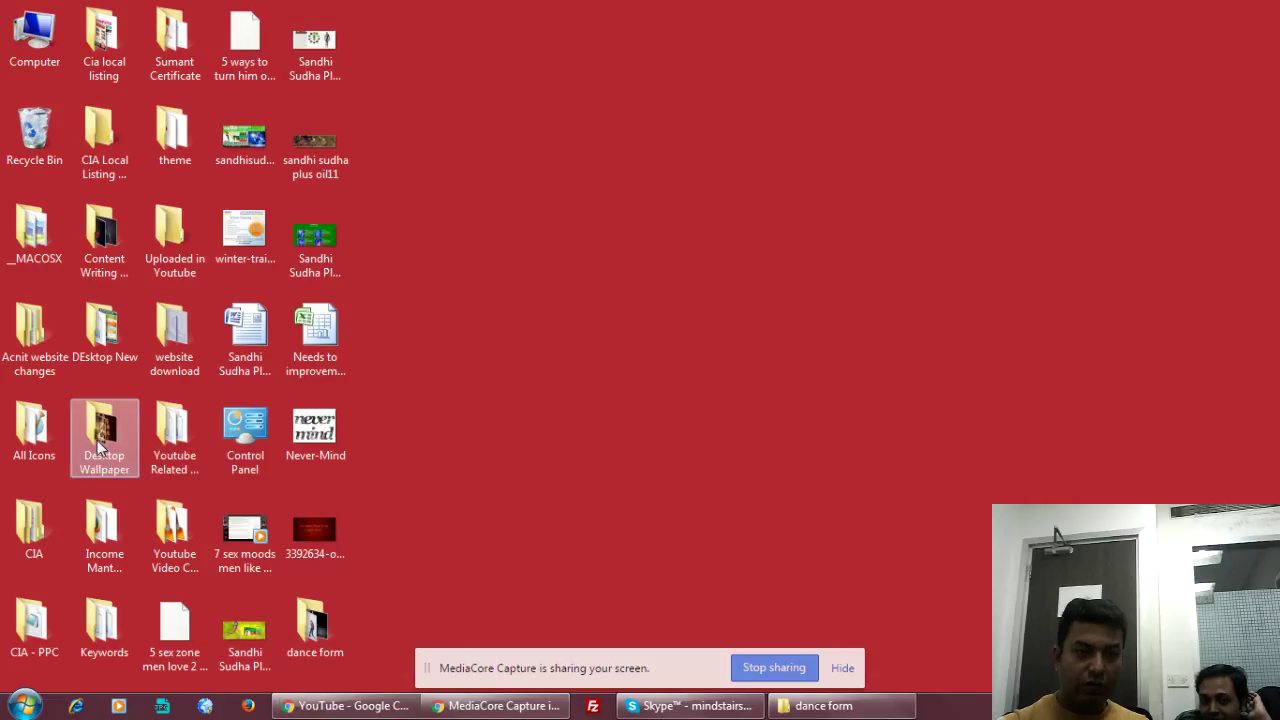
pyautogui.click(1240, 11)
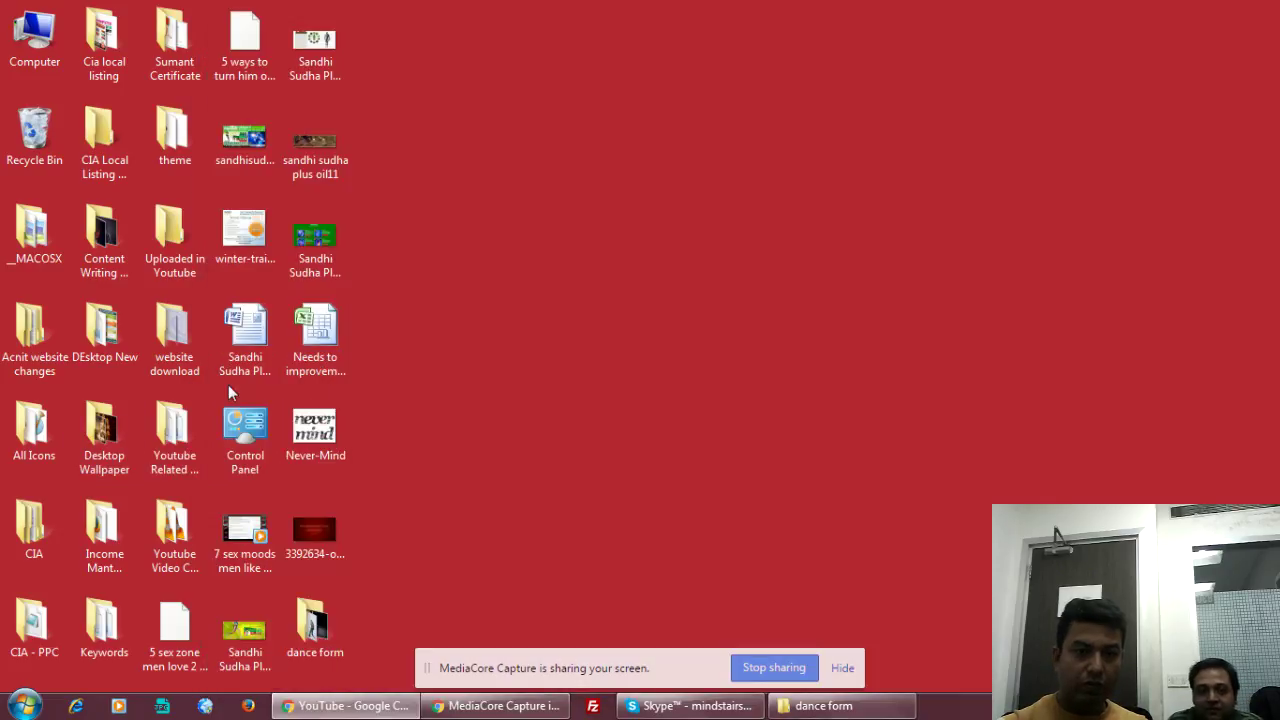
pyautogui.doubleClick(106, 335)
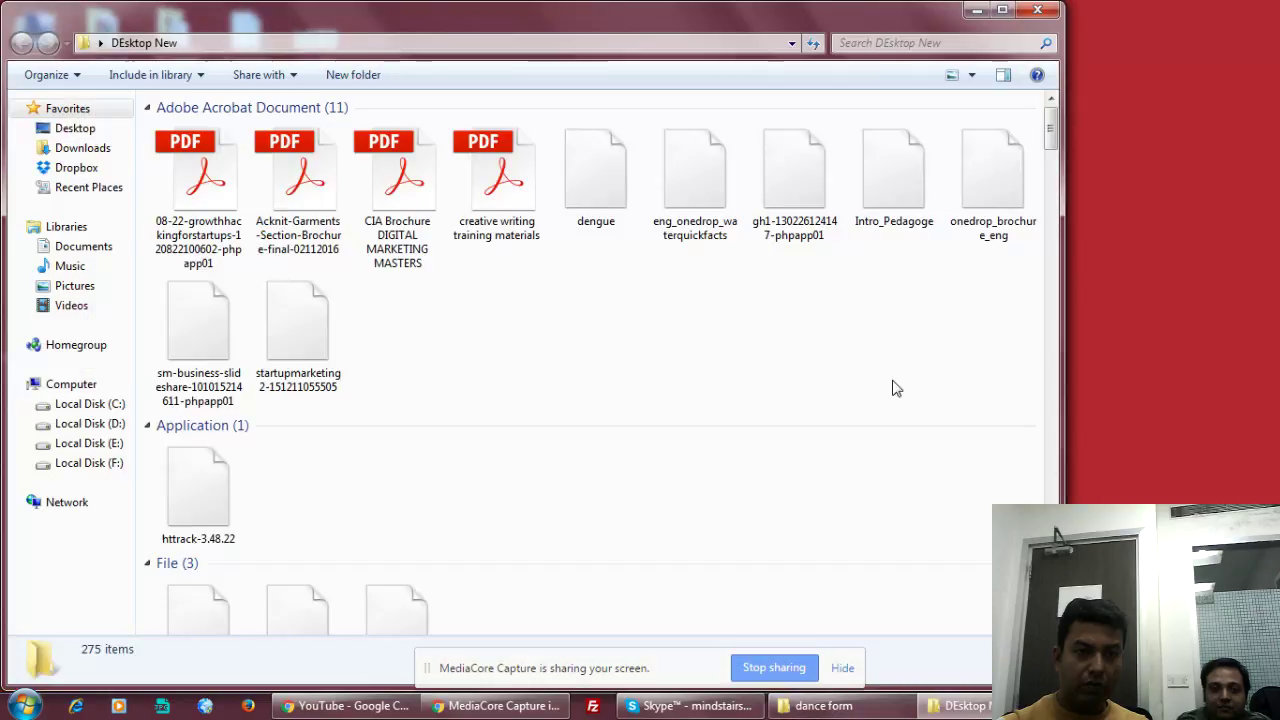
pyautogui.scroll(-3, 1050, 180)
pyautogui.moveTo(1058, 170); pyautogui.dragTo(1080, 263)
pyautogui.scroll(-3, 1080, 263)
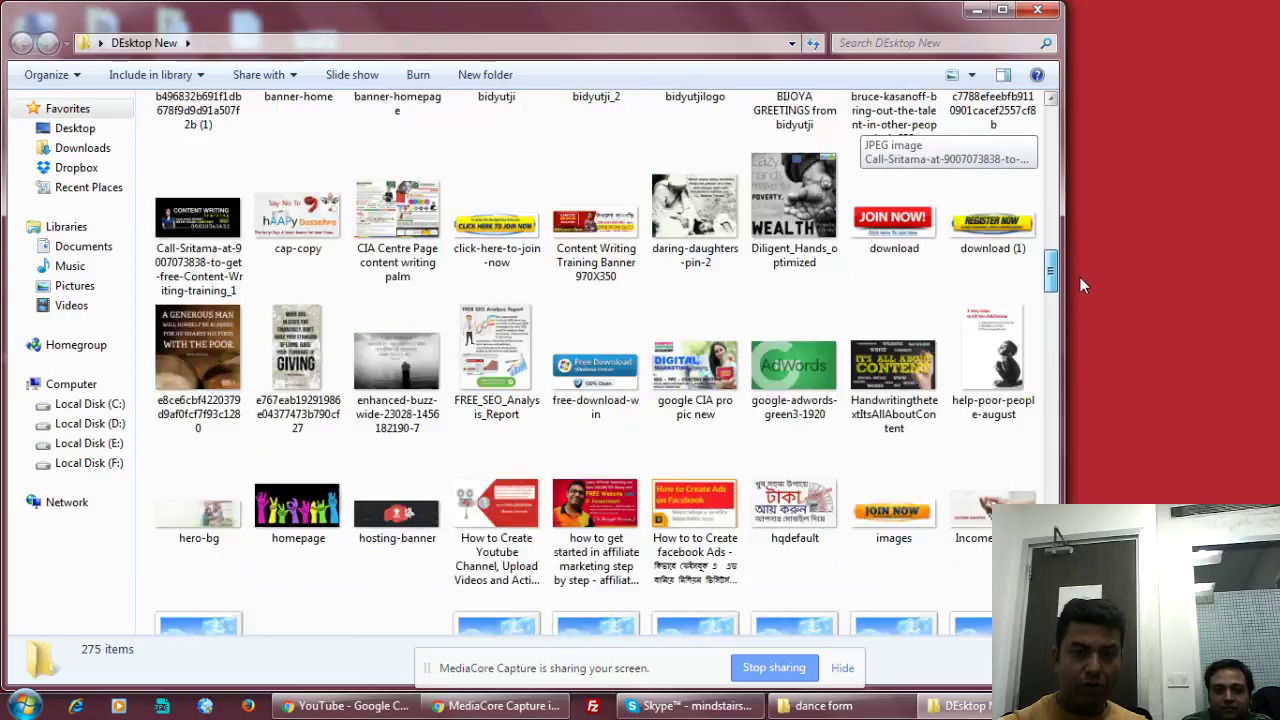
pyautogui.scroll(-1, 1080, 278)
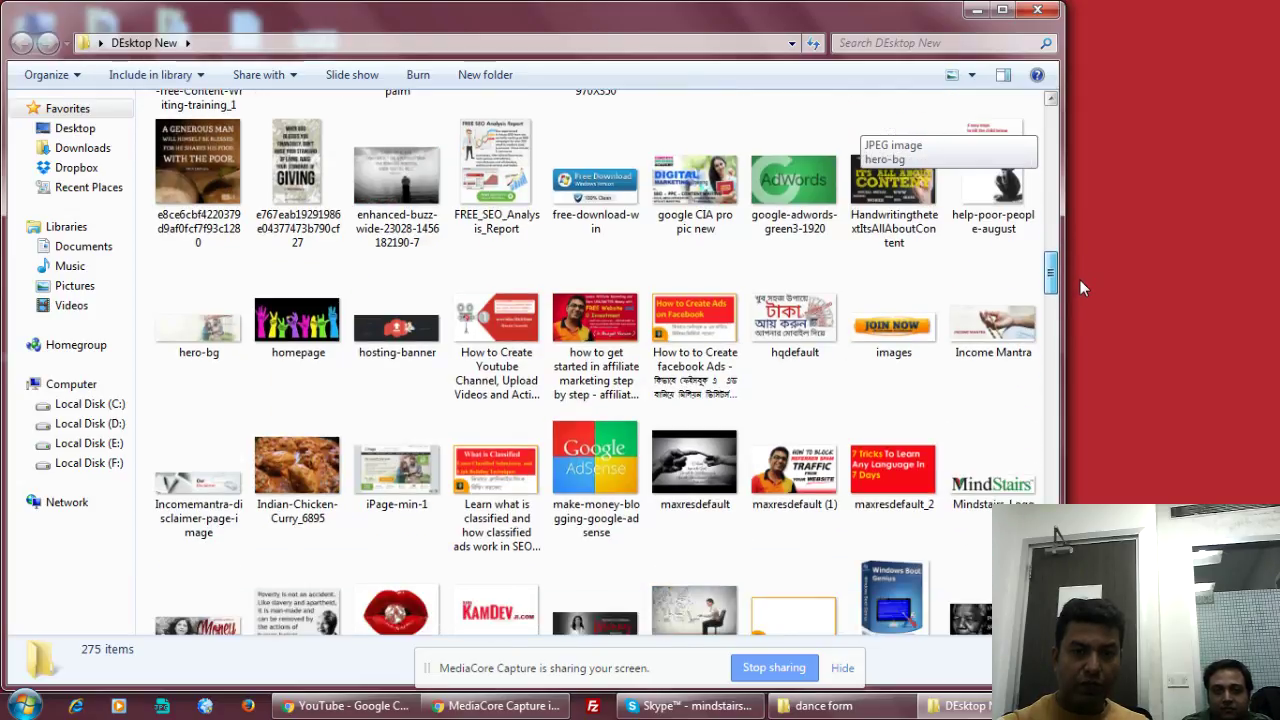
pyautogui.rightClick(479, 482)
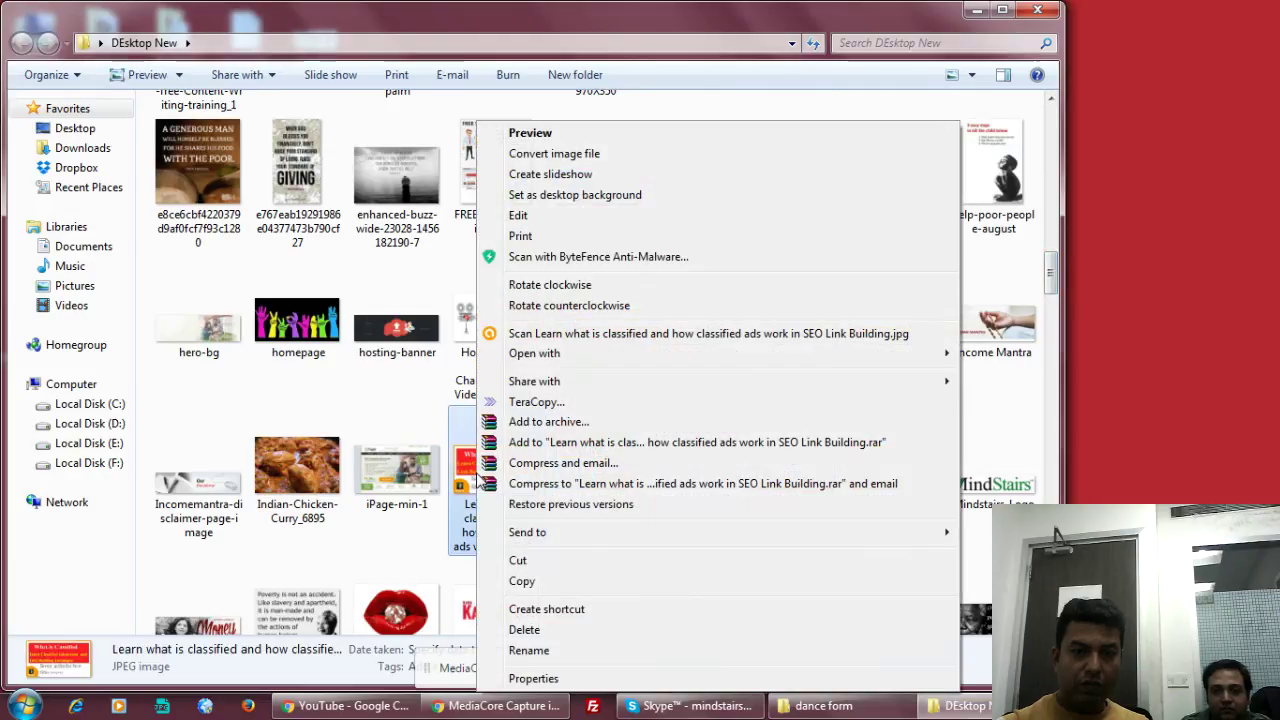
pyautogui.click(540, 581)
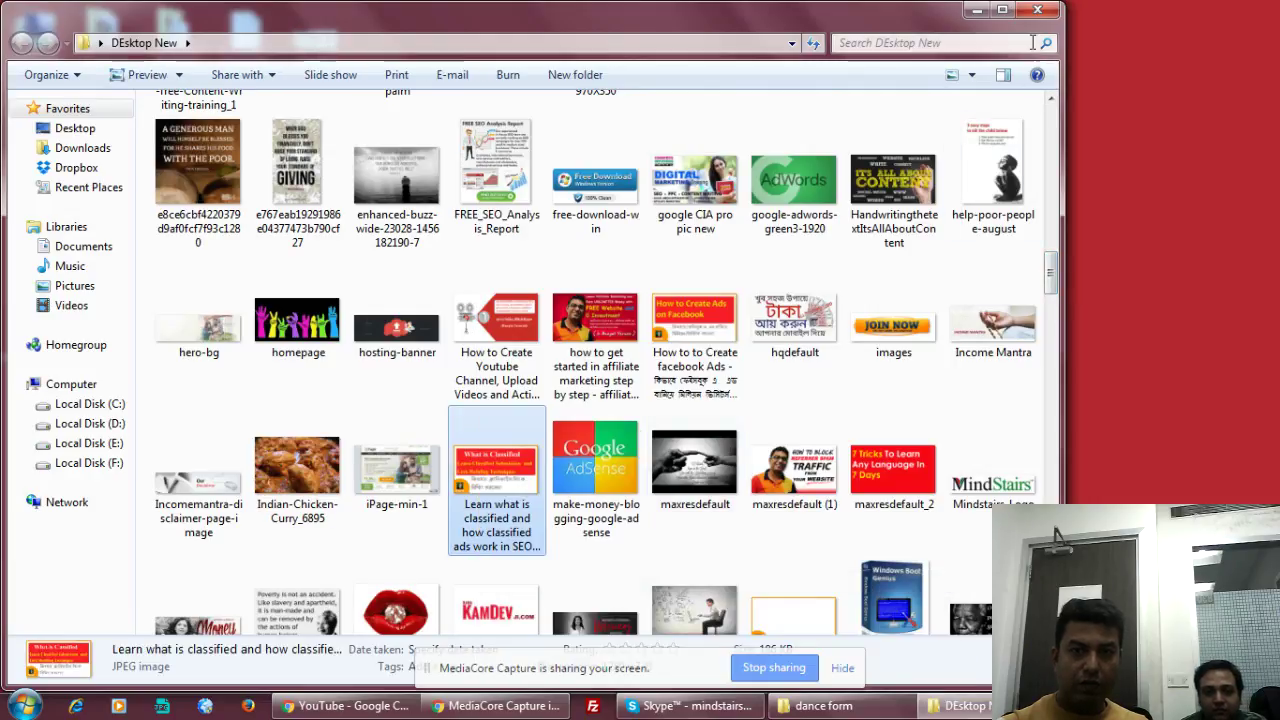
pyautogui.click(1037, 9)
pyautogui.rightClick(545, 202)
pyautogui.click(599, 281)
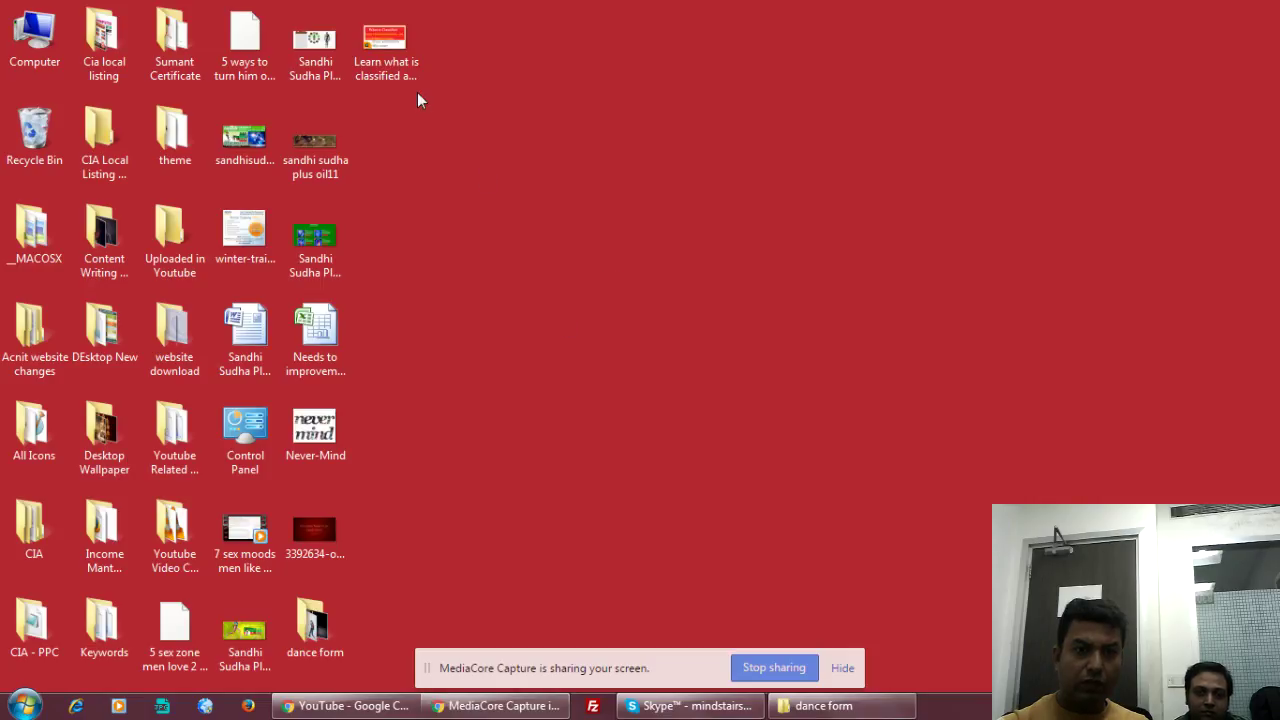
# Rename the copied desktop image with the YouTube video's title, "Top 5 Most Popular Dance form Among the Youngster".
pyautogui.rightClick(388, 66)
pyautogui.click(452, 603)
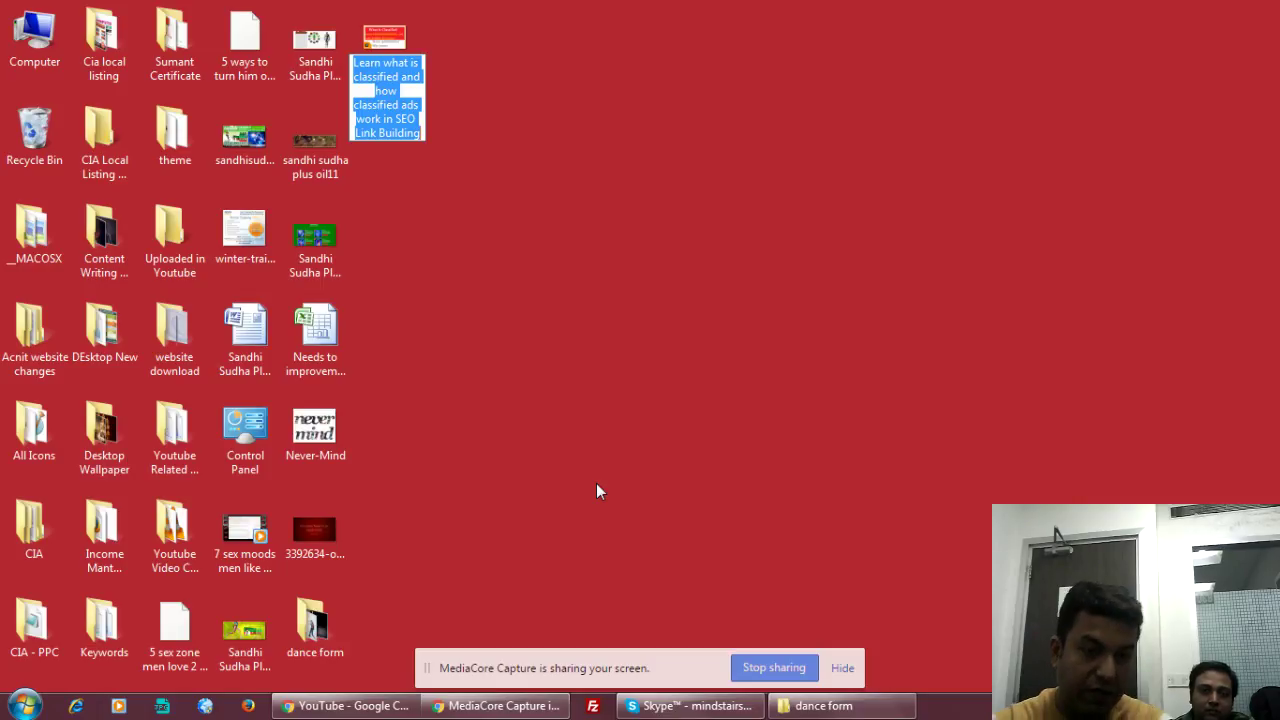
pyautogui.click(340, 705)
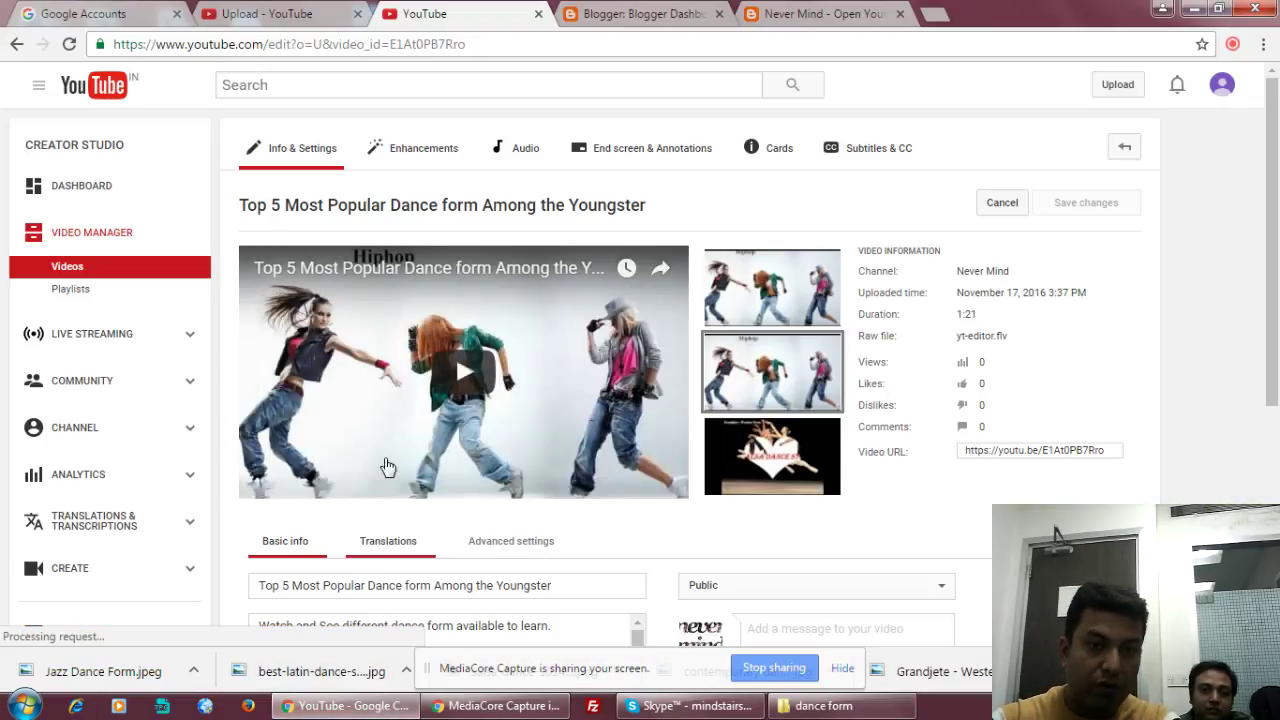
pyautogui.click(305, 213)
pyautogui.moveTo(240, 205); pyautogui.dragTo(675, 204)
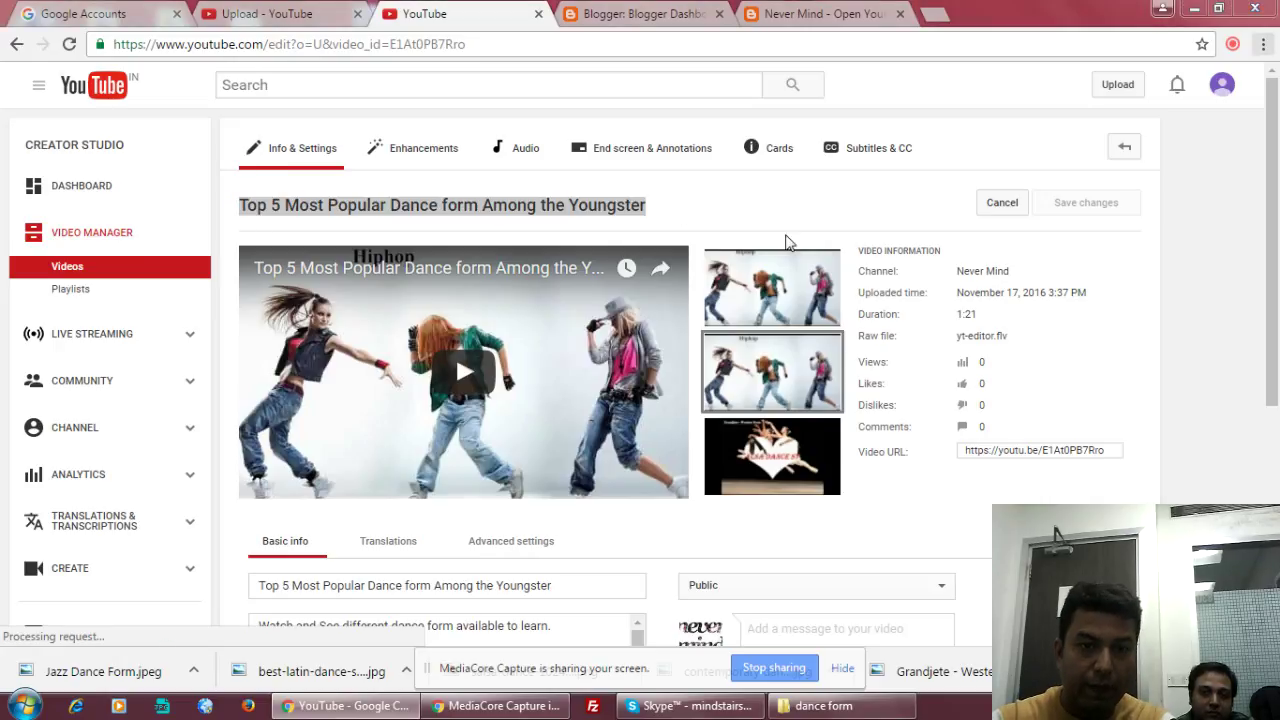
pyautogui.click(1190, 9)
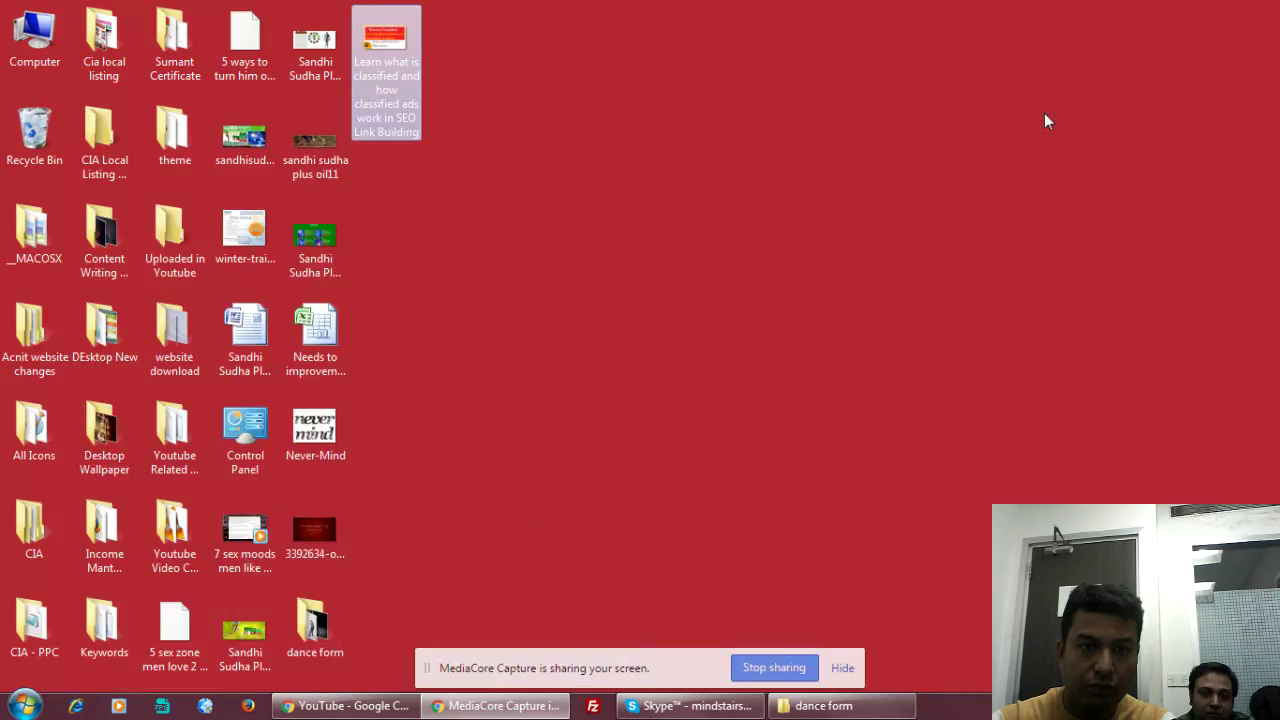
pyautogui.rightClick(383, 85)
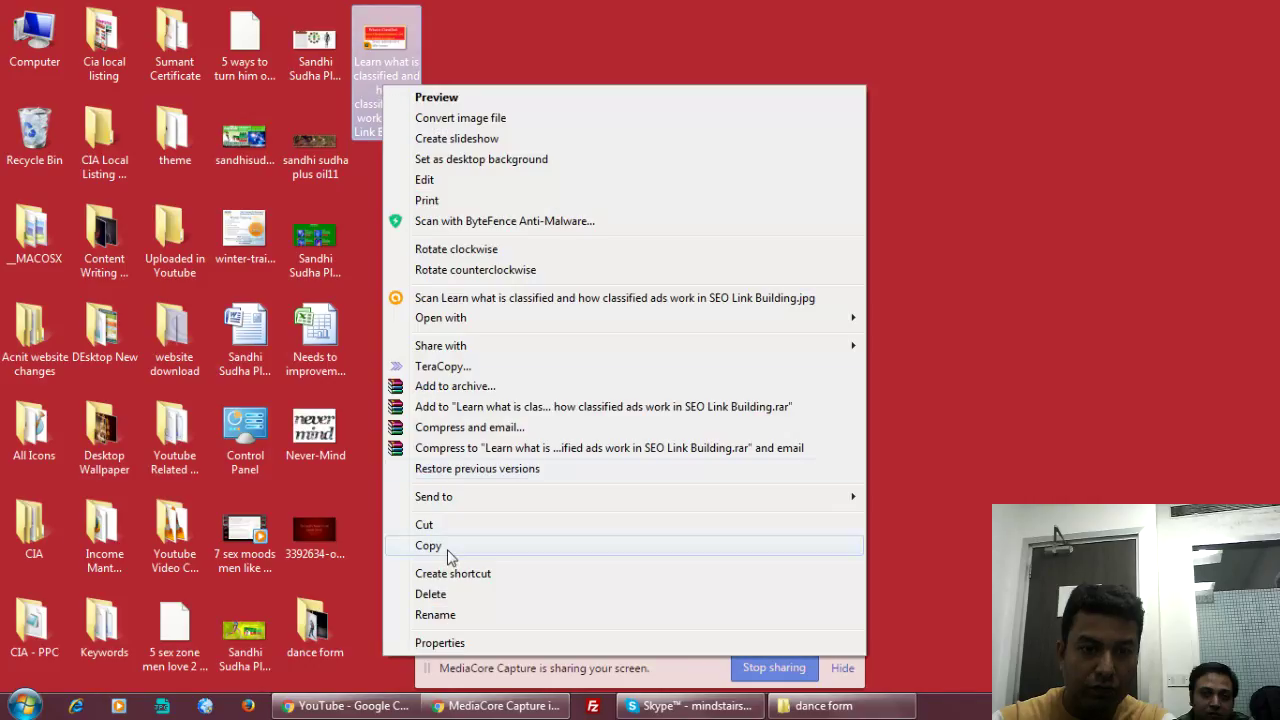
pyautogui.click(436, 614)
pyautogui.hotkey('ctrl', 'v')
pyautogui.press('Return')
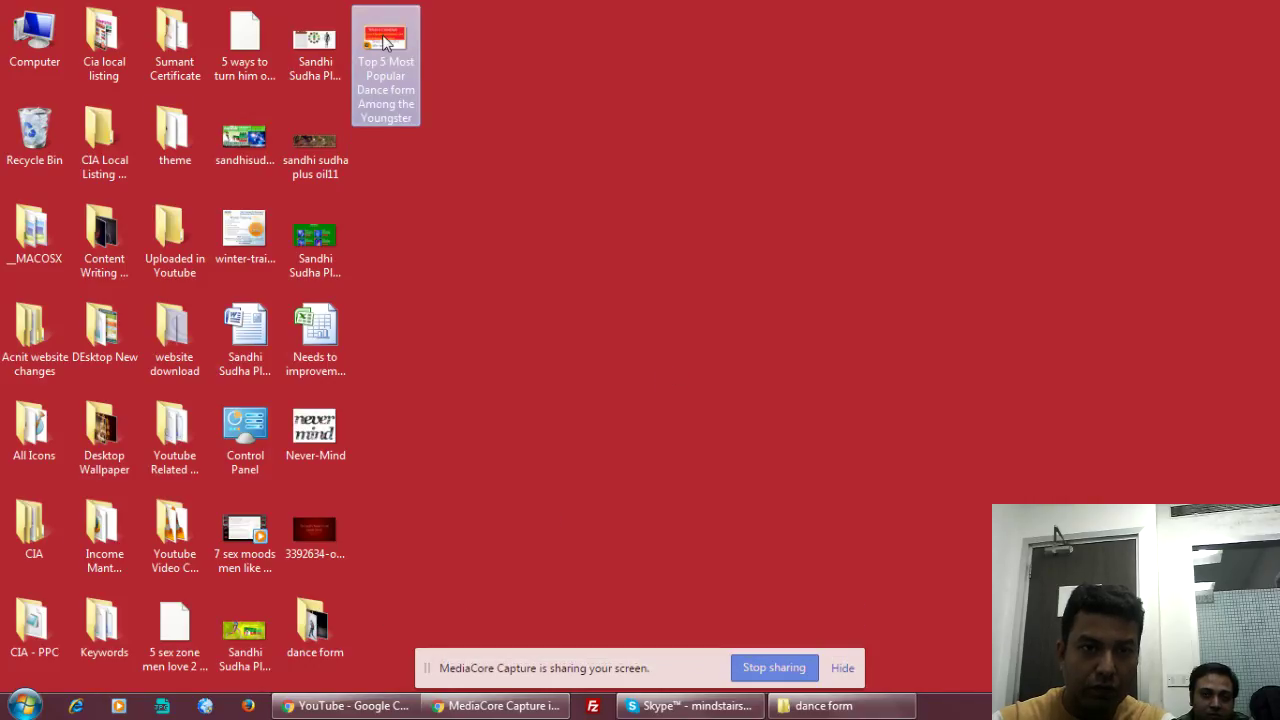
# Open the renamed desktop image in Paint and activate the Select tool.
pyautogui.rightClick(386, 41)
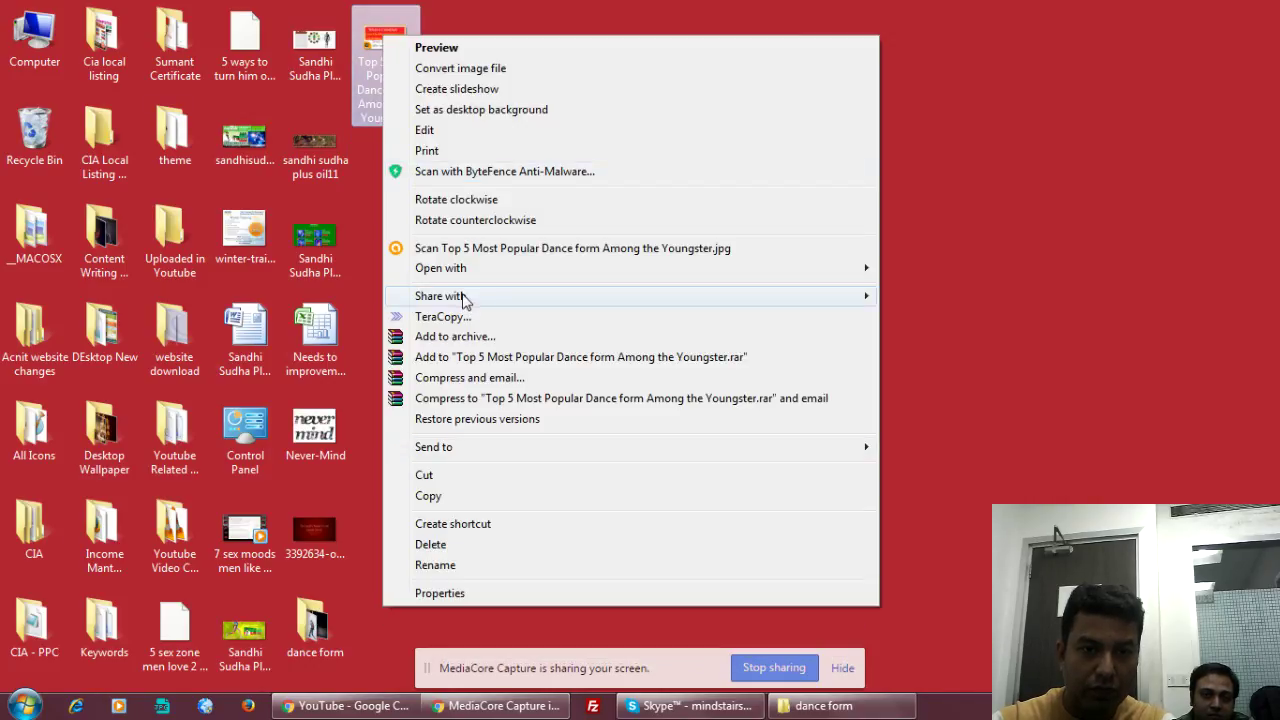
pyautogui.moveTo(790, 270)
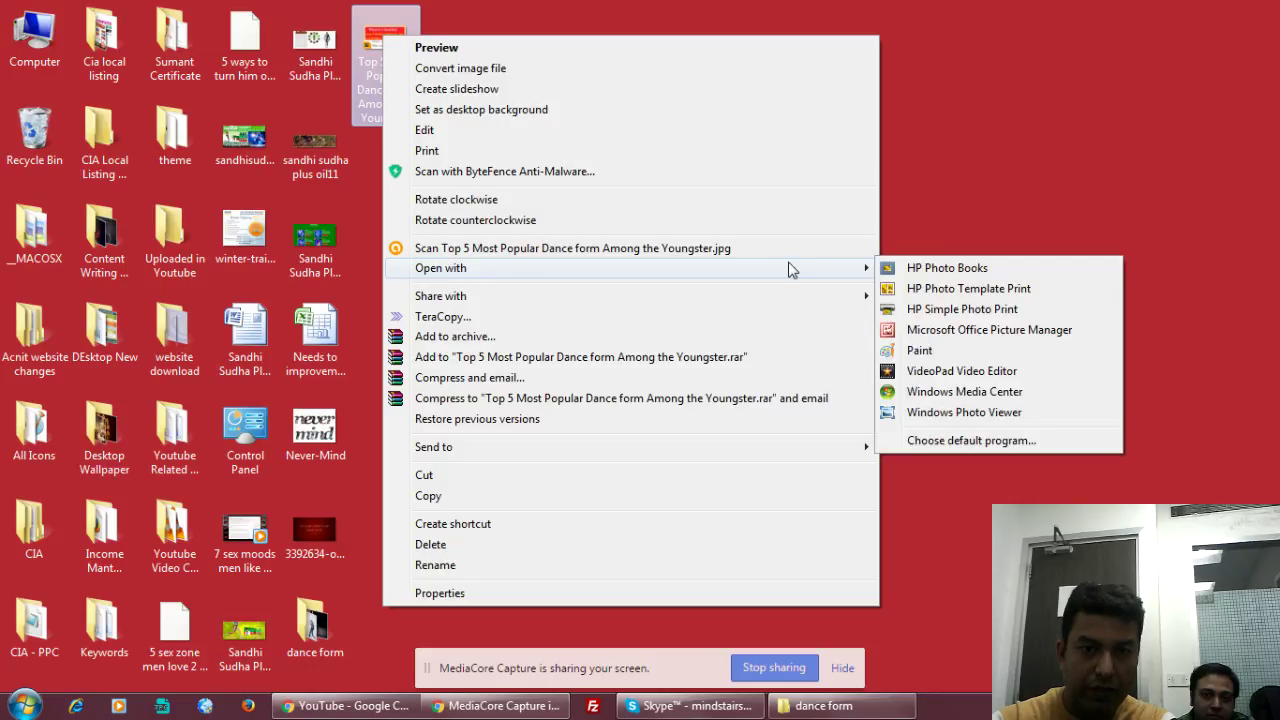
pyautogui.click(895, 350)
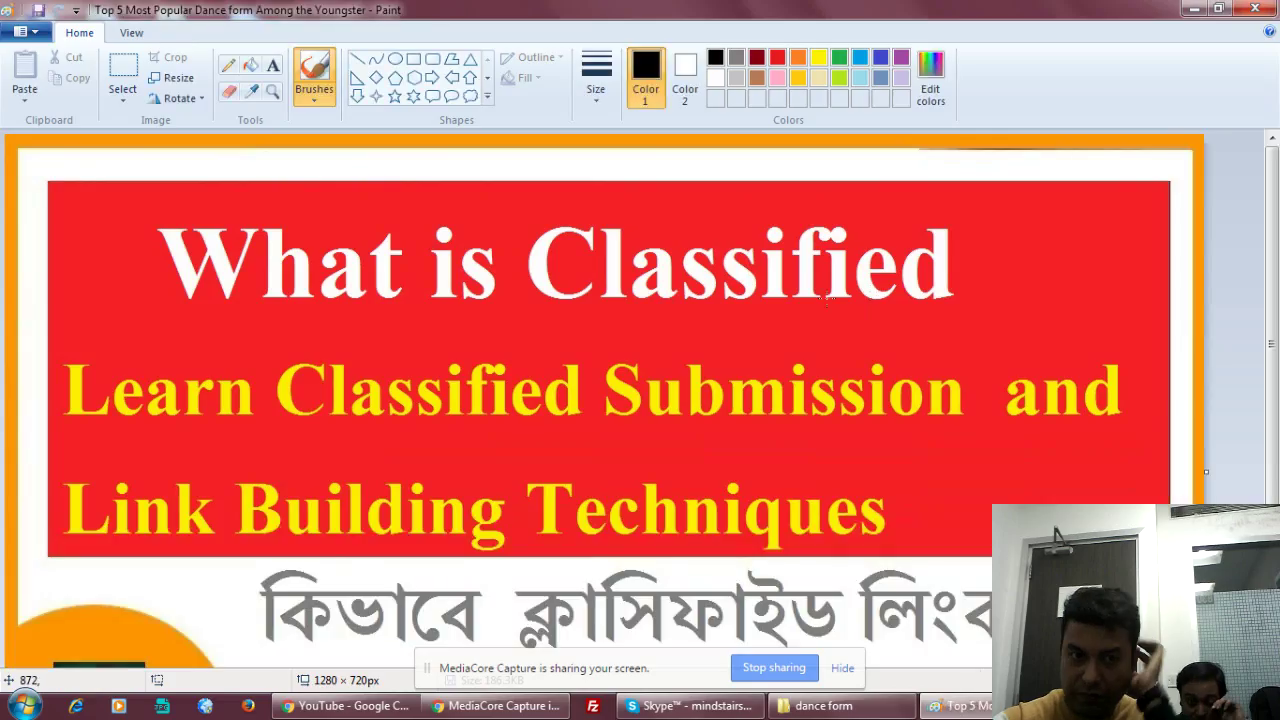
pyautogui.scroll(-1, 640, 400)
pyautogui.moveTo(1277, 285)
pyautogui.mouseDown()
pyautogui.moveTo(1277, 390)
pyautogui.moveTo(1277, 259)
pyautogui.mouseUp()
pyautogui.click(123, 68)
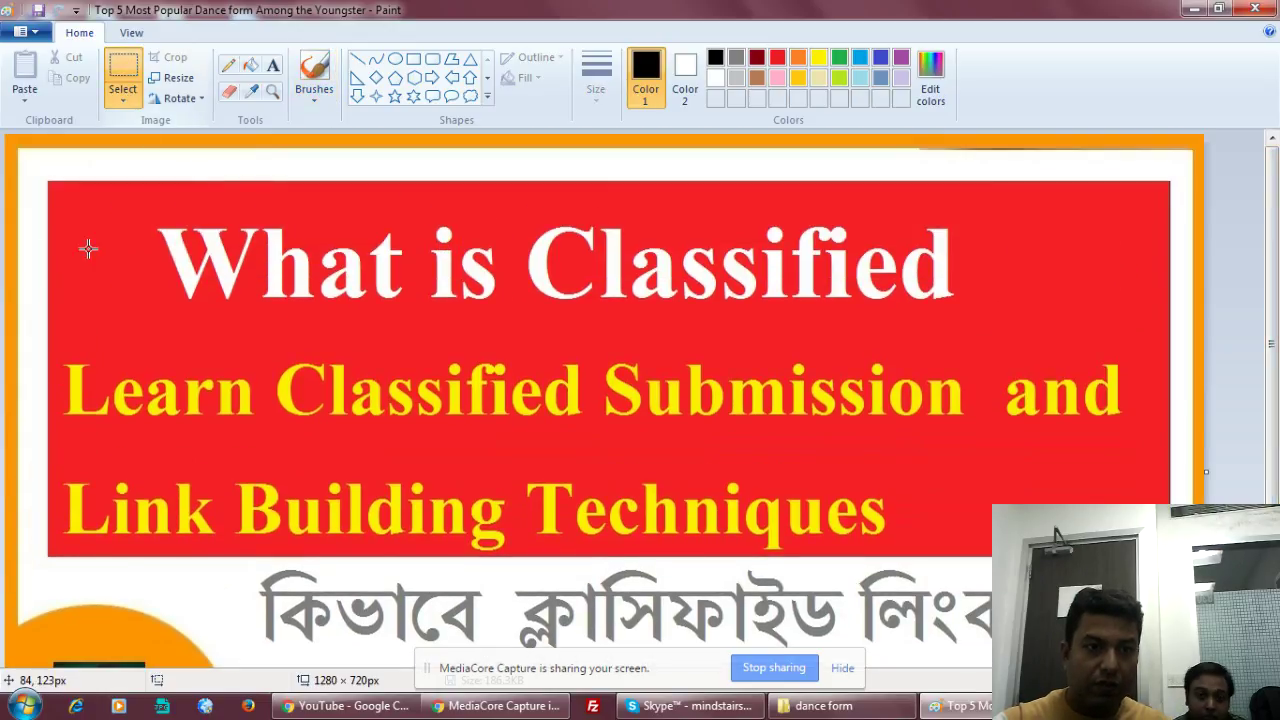
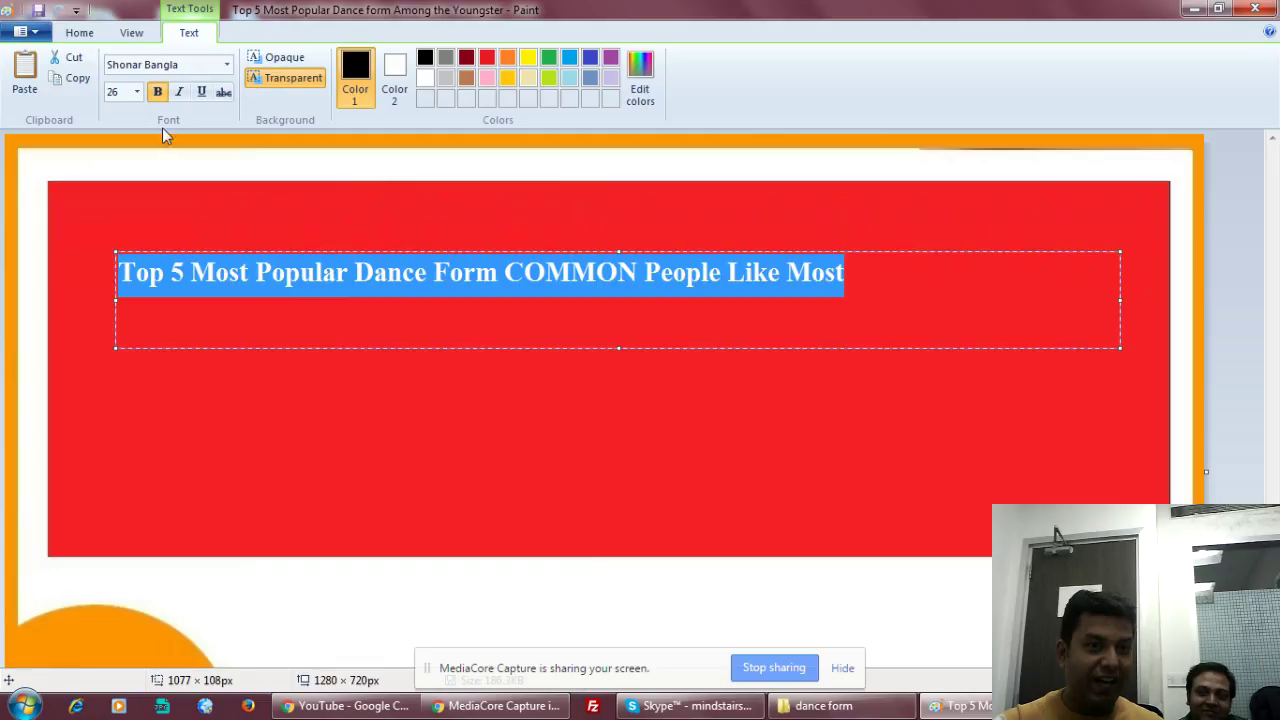
# Set the title text to size 72 in white and enlarge its text box to about 1156 × 386 px within the red panel.
pyautogui.click(132, 92)
pyautogui.click(138, 92)
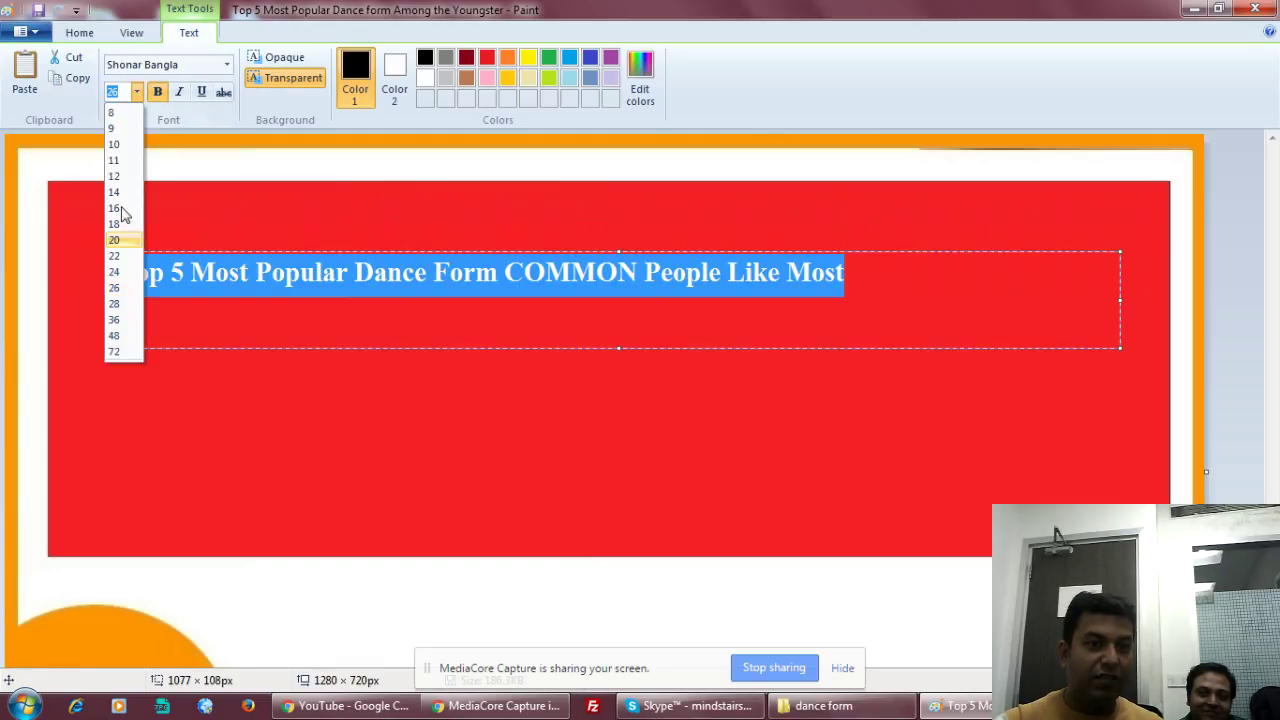
pyautogui.click(116, 352)
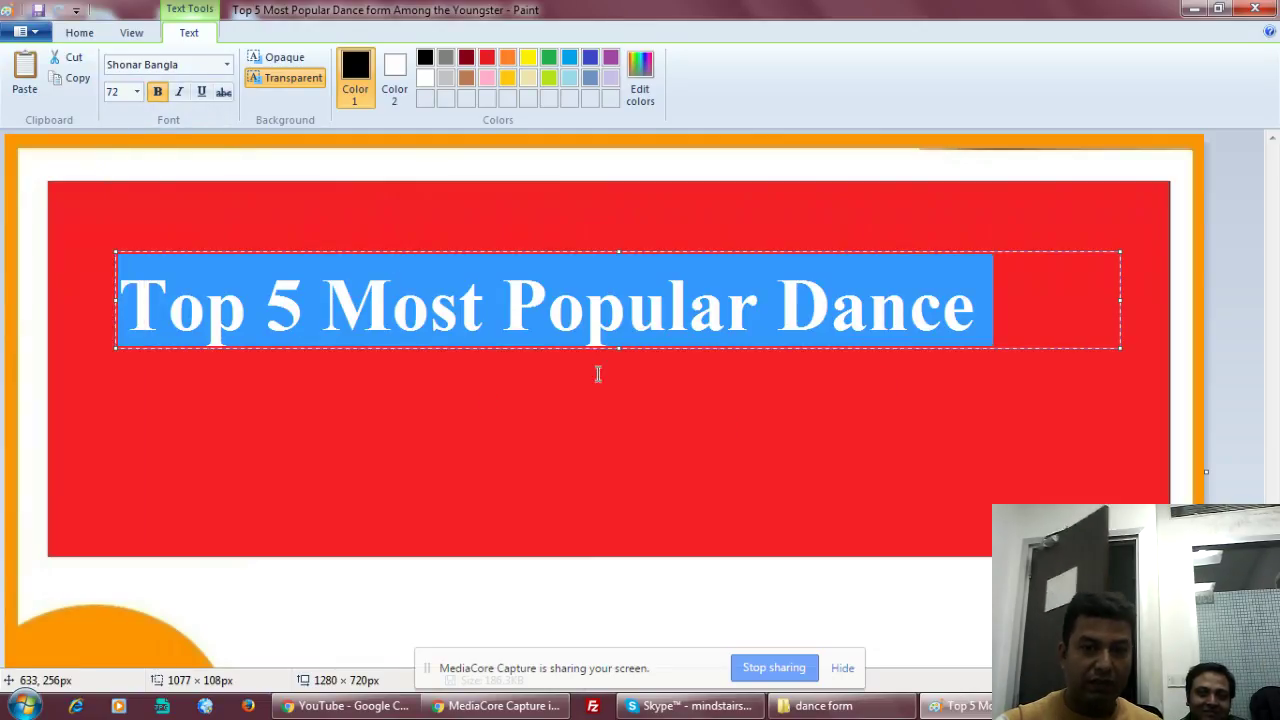
pyautogui.moveTo(619, 348); pyautogui.dragTo(634, 557)
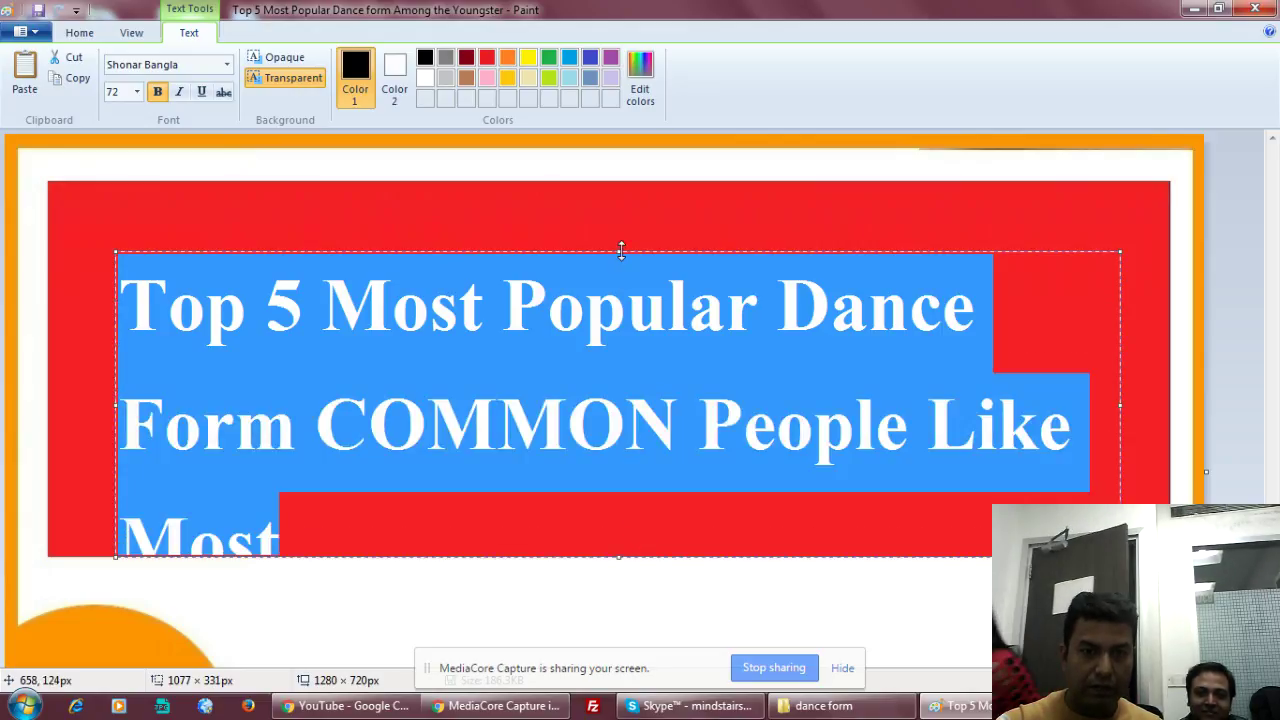
pyautogui.moveTo(620, 251); pyautogui.dragTo(622, 200)
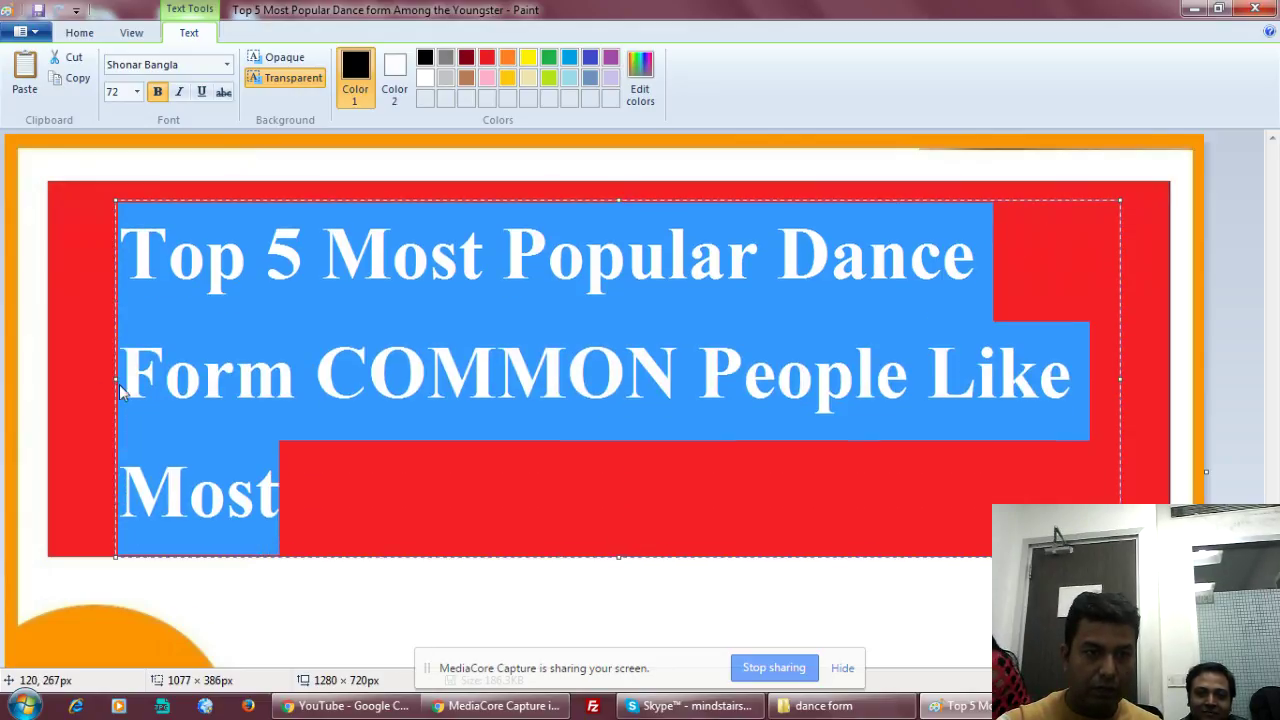
pyautogui.moveTo(117, 379); pyautogui.dragTo(70, 378)
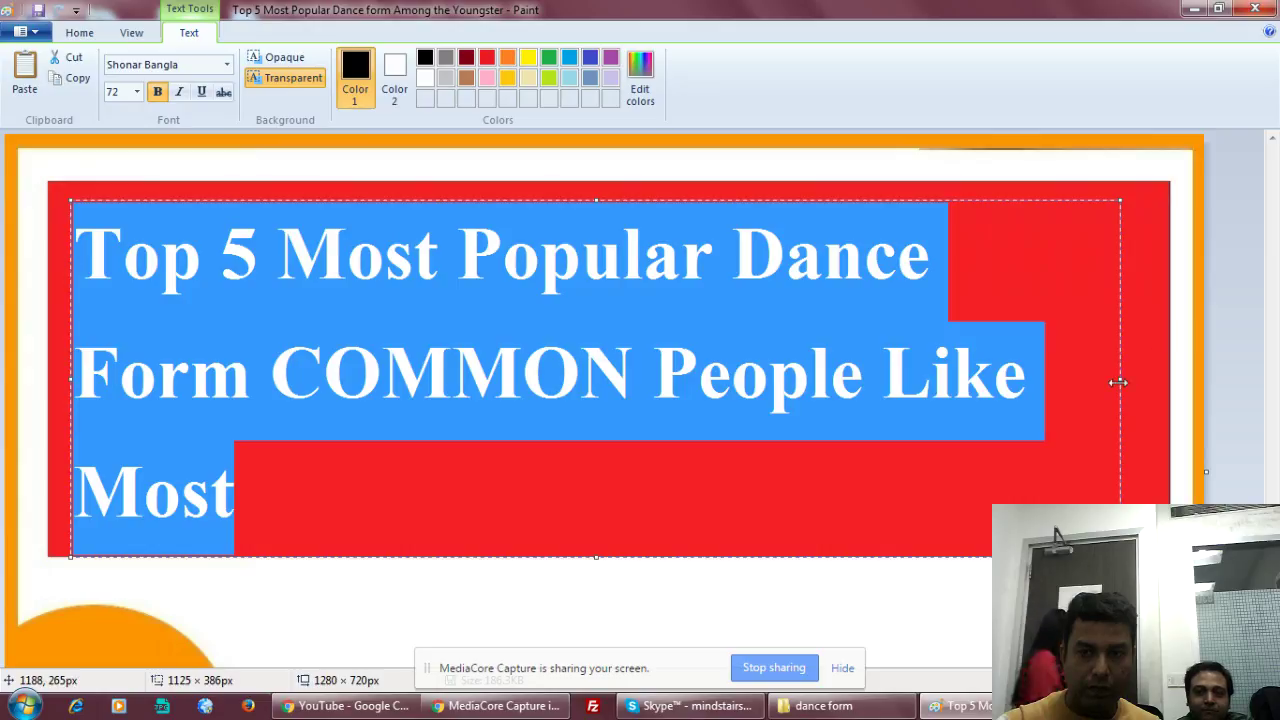
pyautogui.moveTo(1120, 378); pyautogui.dragTo(1150, 378)
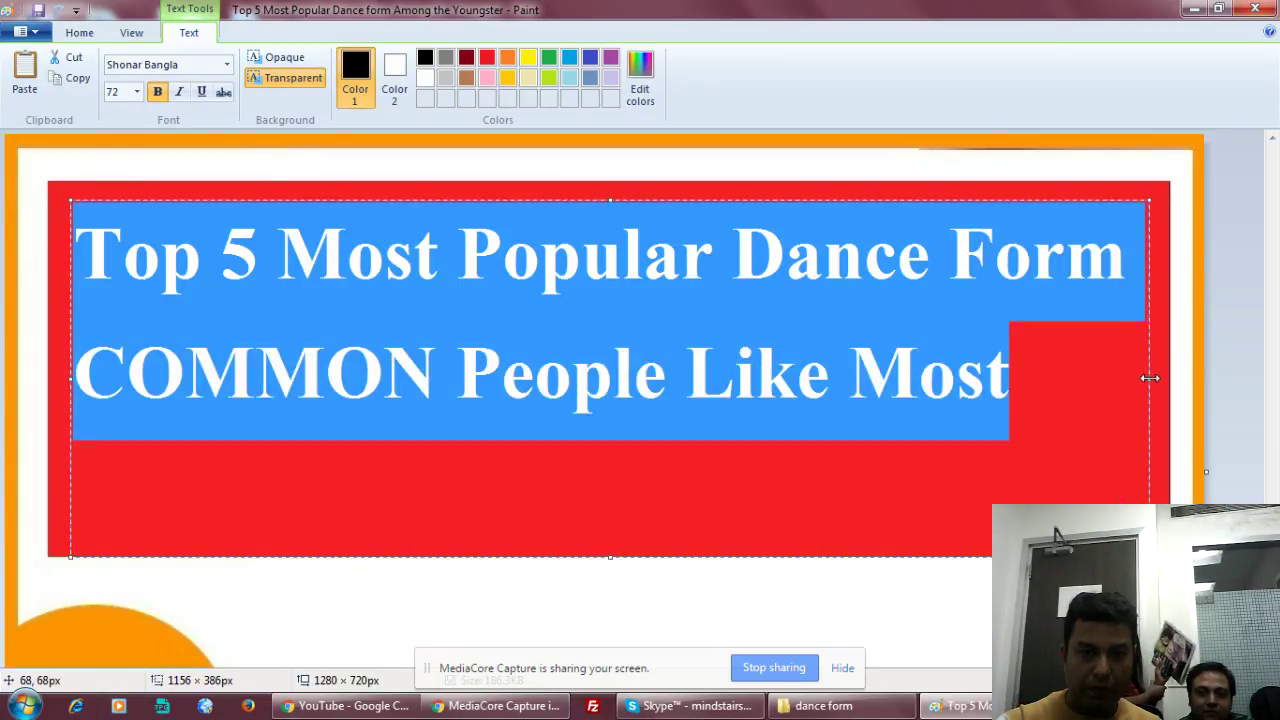
pyautogui.click(426, 80)
pyautogui.click(477, 277)
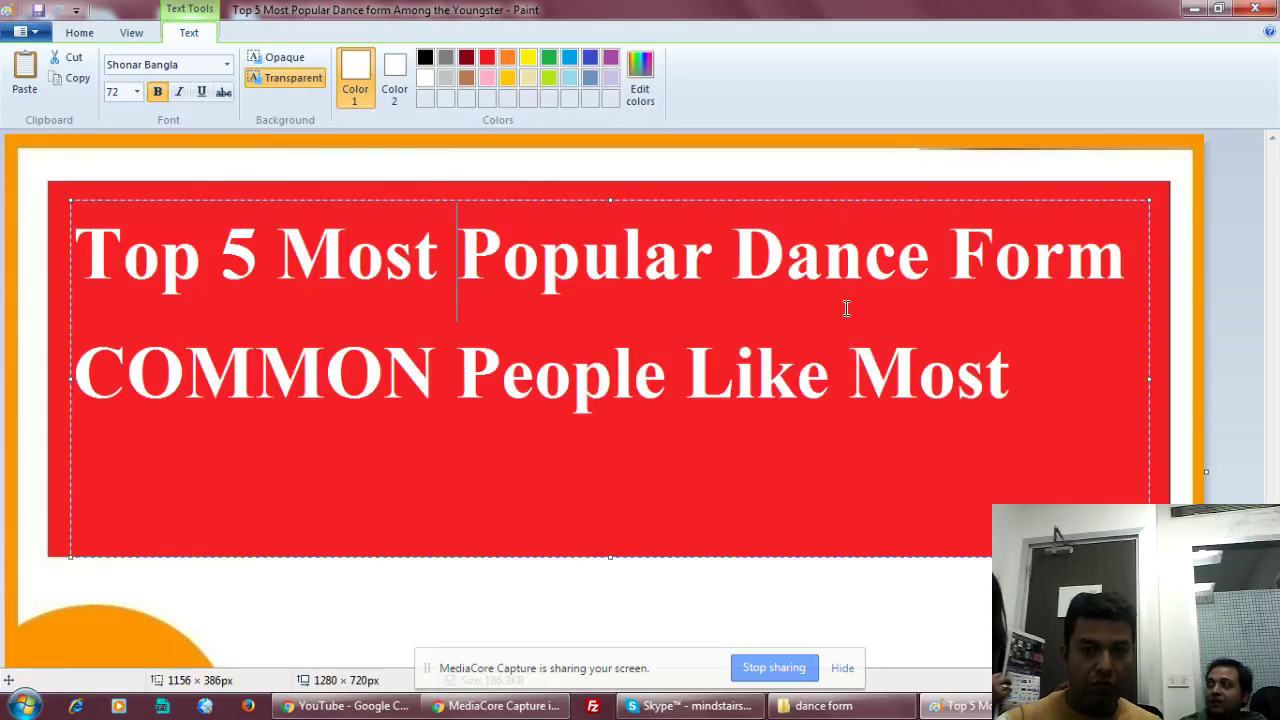
# Save the edited thumbnail image with the title text placed and close Paint.
pyautogui.click(38, 10)
pyautogui.click(806, 404)
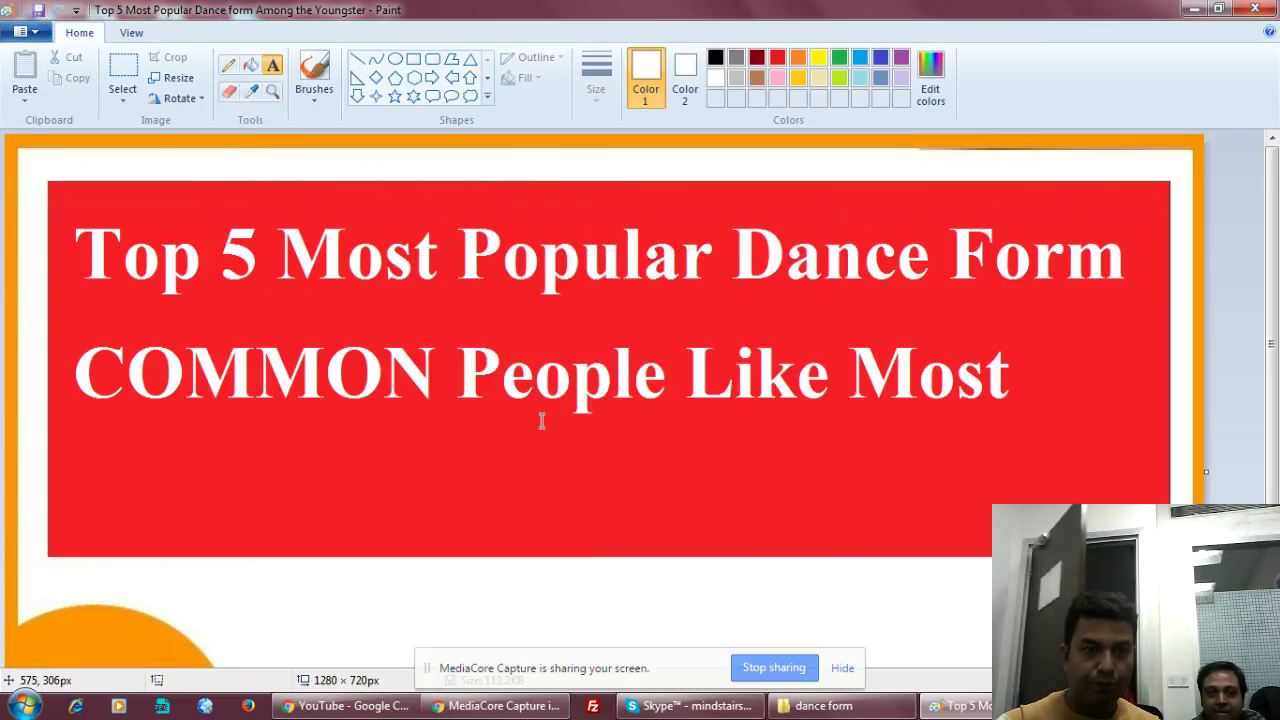
pyautogui.click(1236, 8)
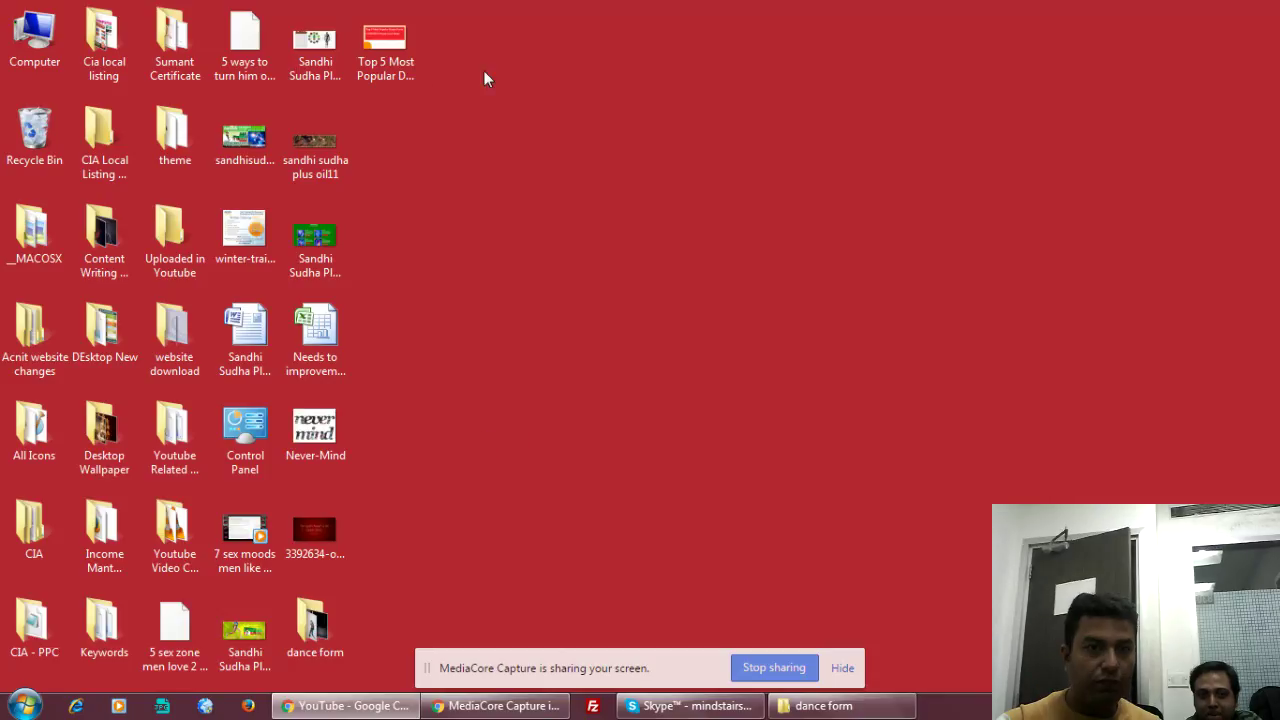
# Return to YouTube, save the third suggested frame as the dance form video's thumbnail, and leave the edit page for the Video Manager list.
pyautogui.click(340, 706)
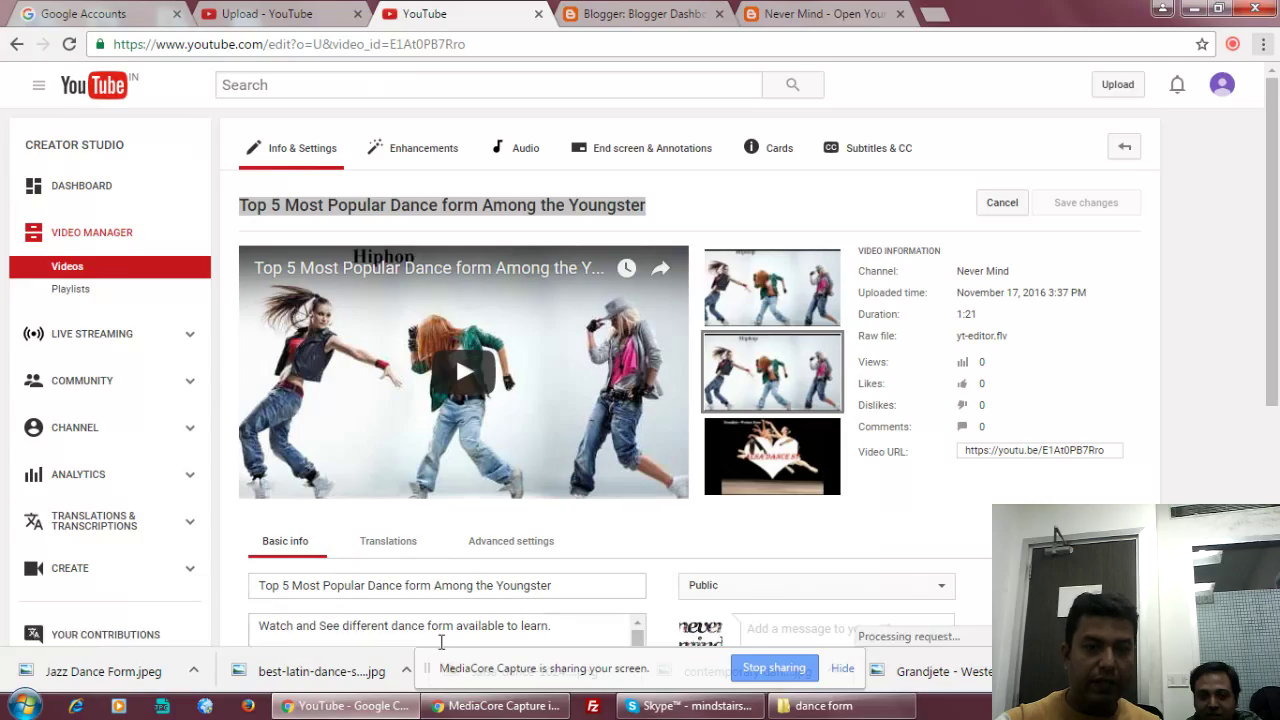
pyautogui.scroll(-5, 1000, 427)
pyautogui.scroll(5, 963, 409)
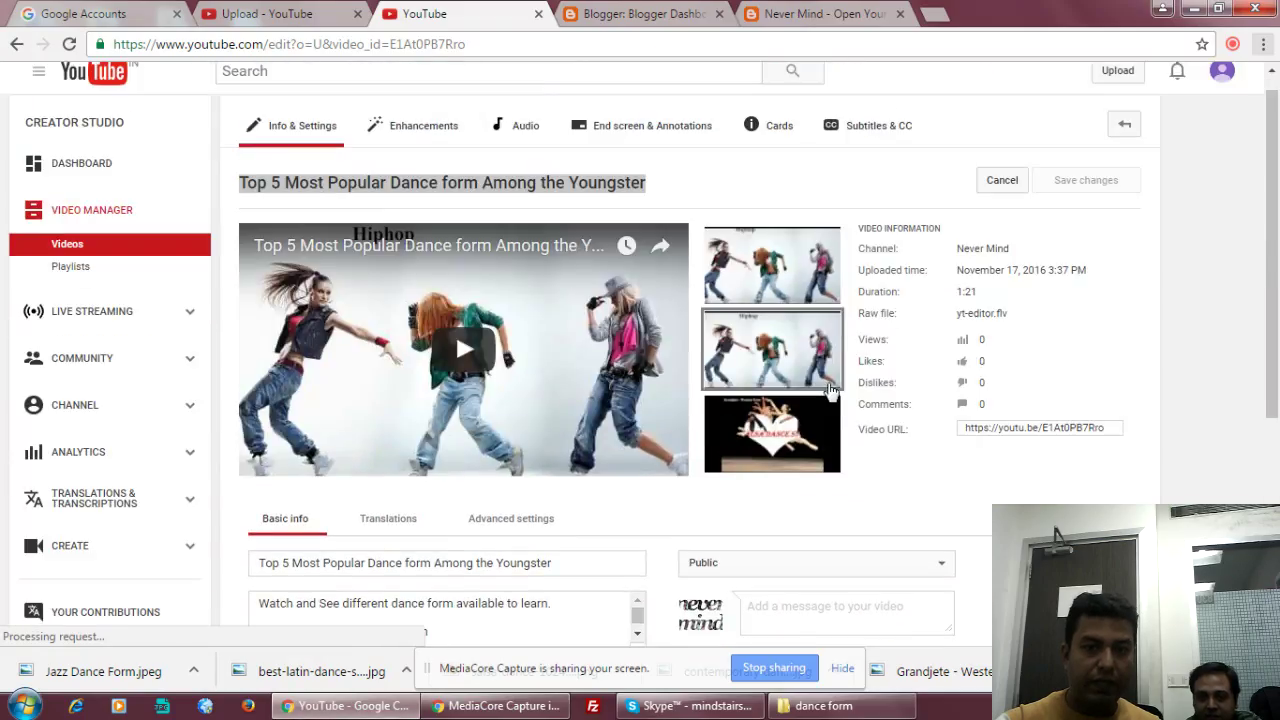
pyautogui.click(757, 444)
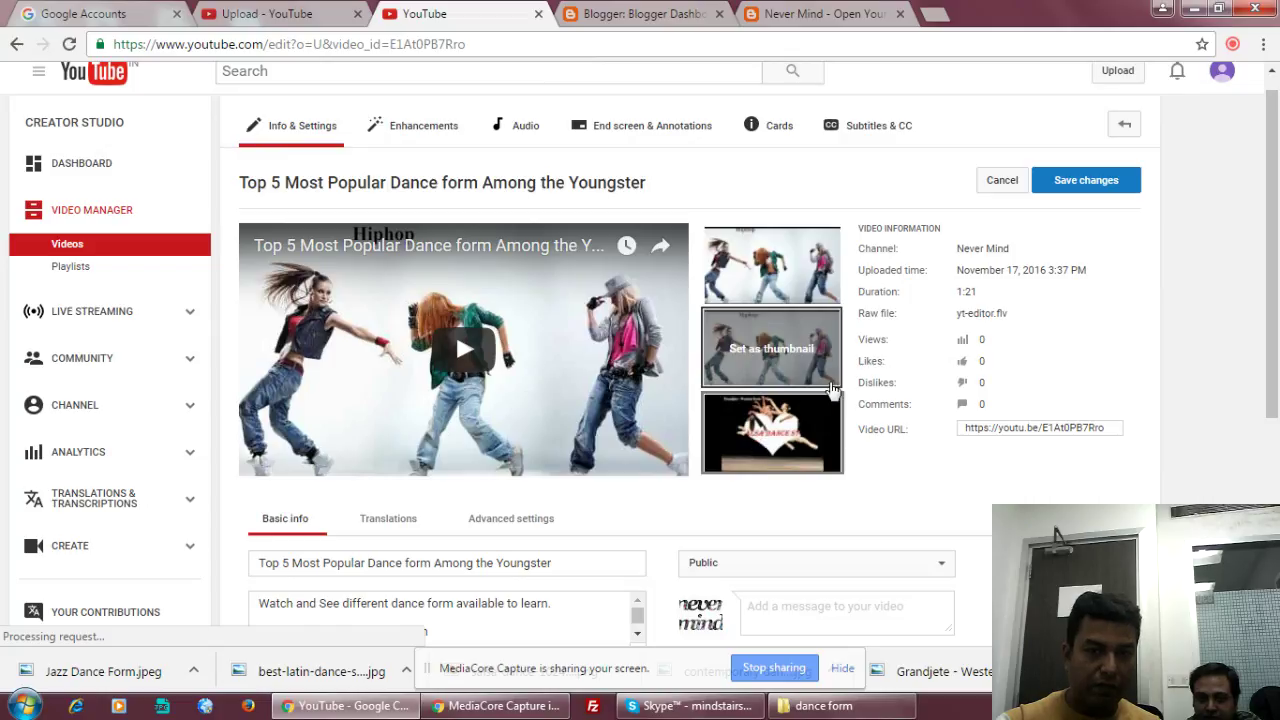
pyautogui.moveTo(772, 368)
pyautogui.scroll(-4, 773, 378)
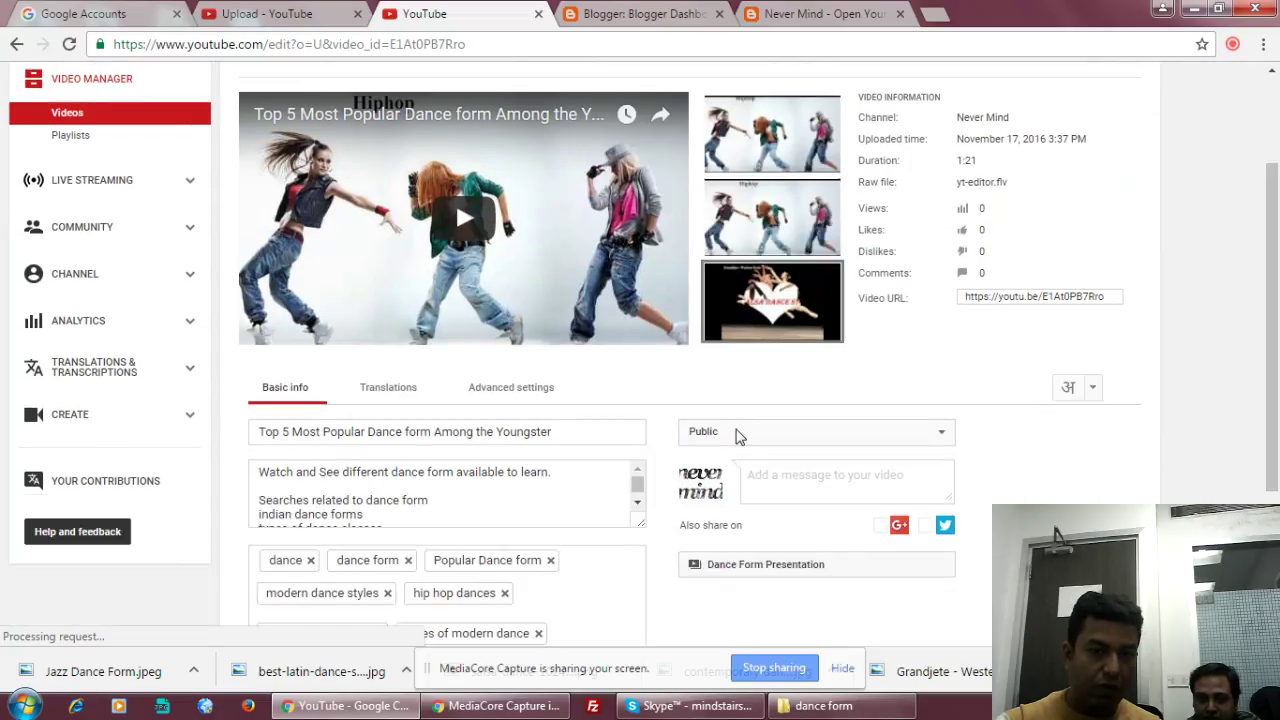
pyautogui.click(1100, 443)
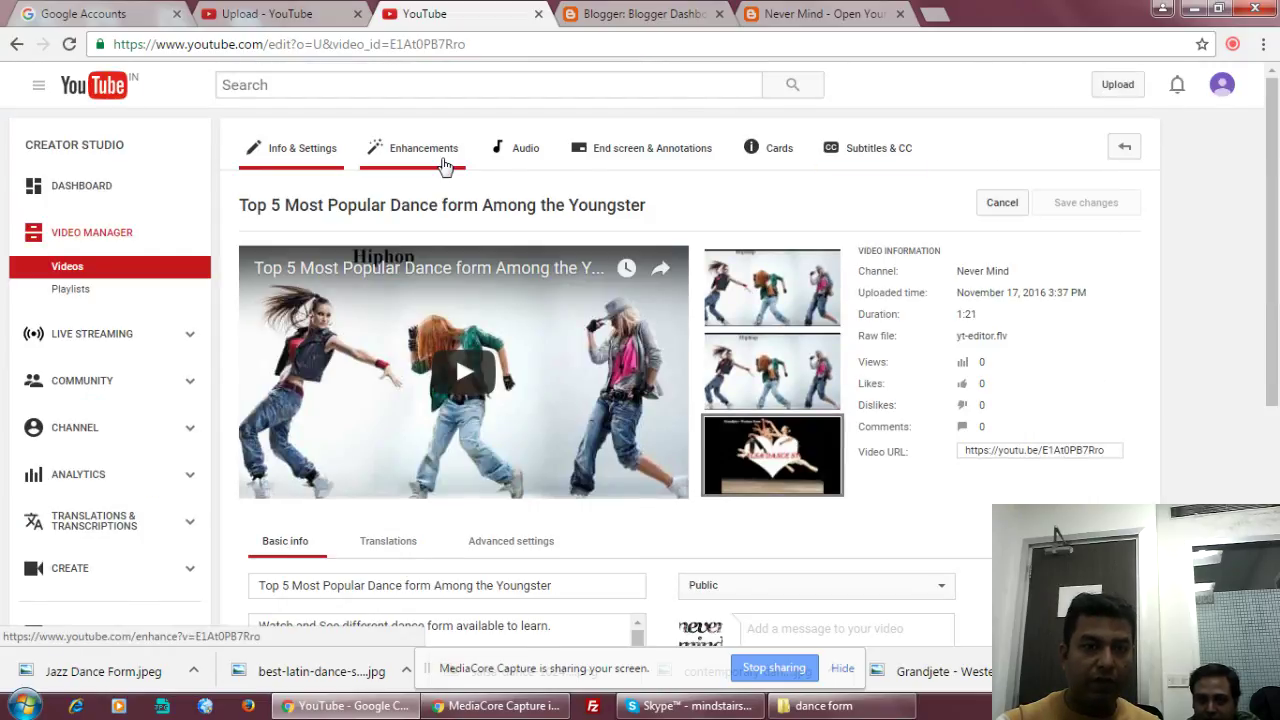
pyautogui.click(88, 243)
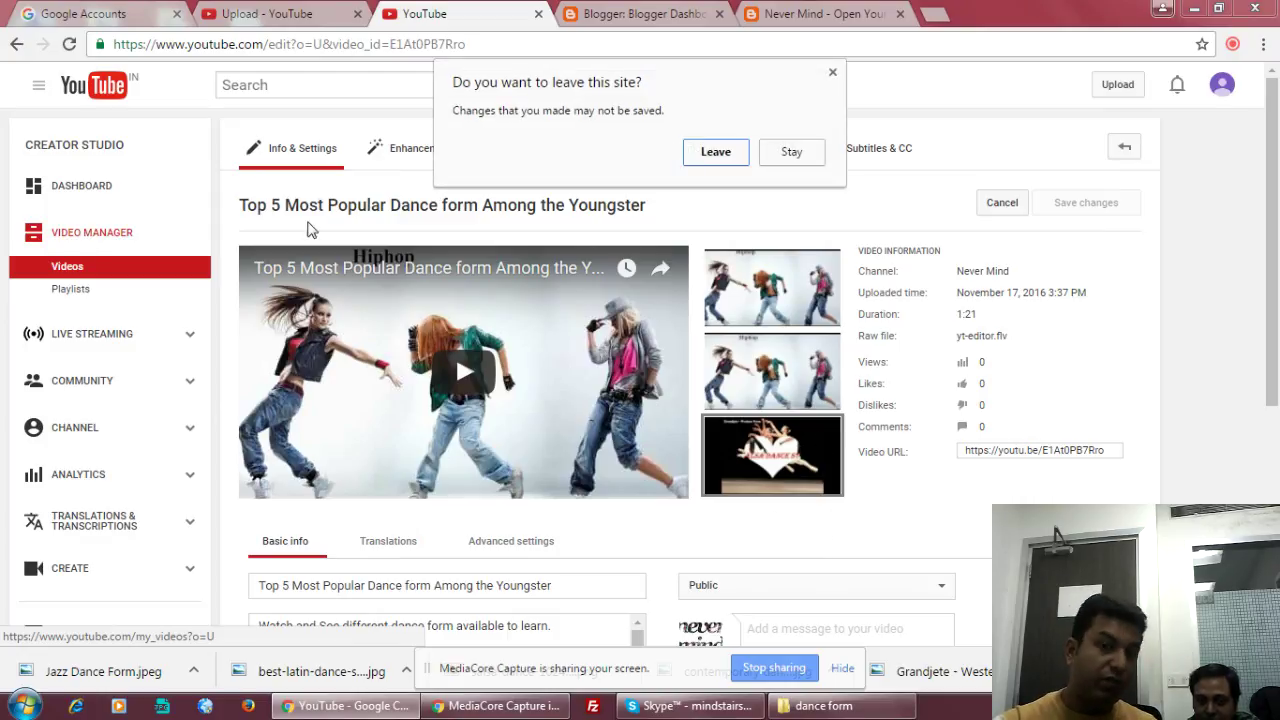
pyautogui.click(716, 152)
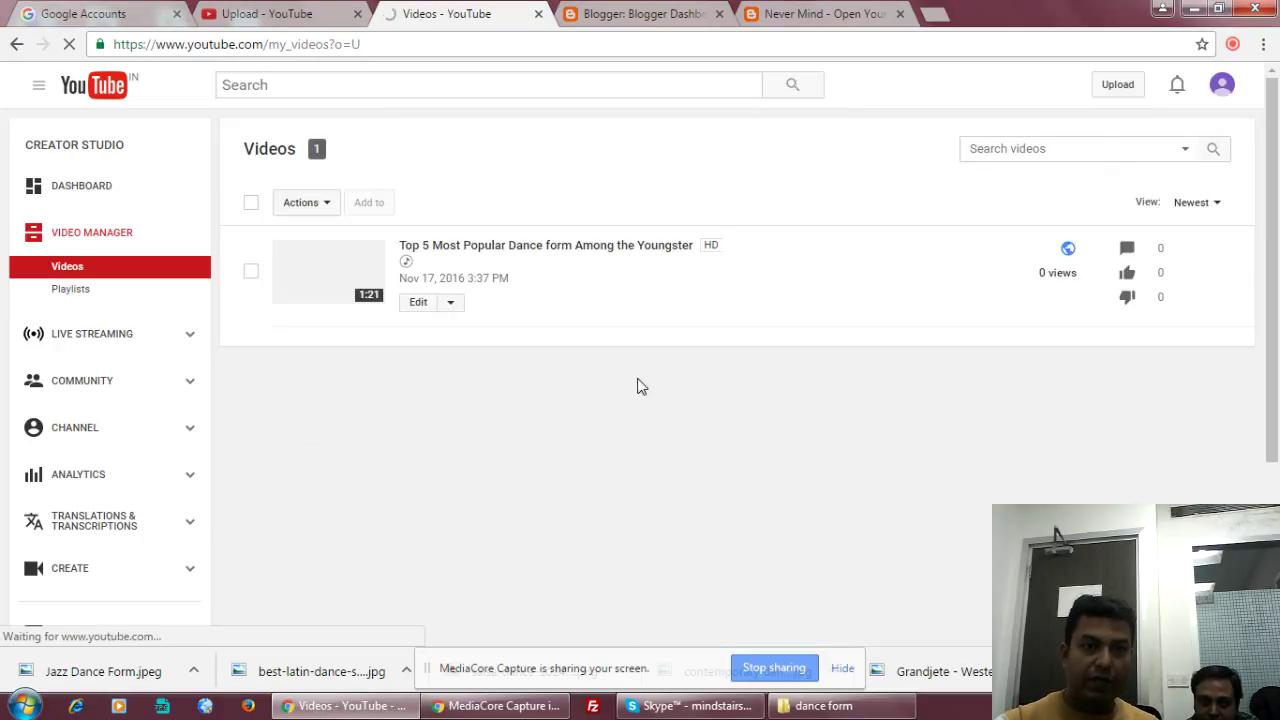
# View the dance form video's watch page in a new tab, examine its full description, and close that tab.
pyautogui.rightClick(574, 245)
pyautogui.click(630, 259)
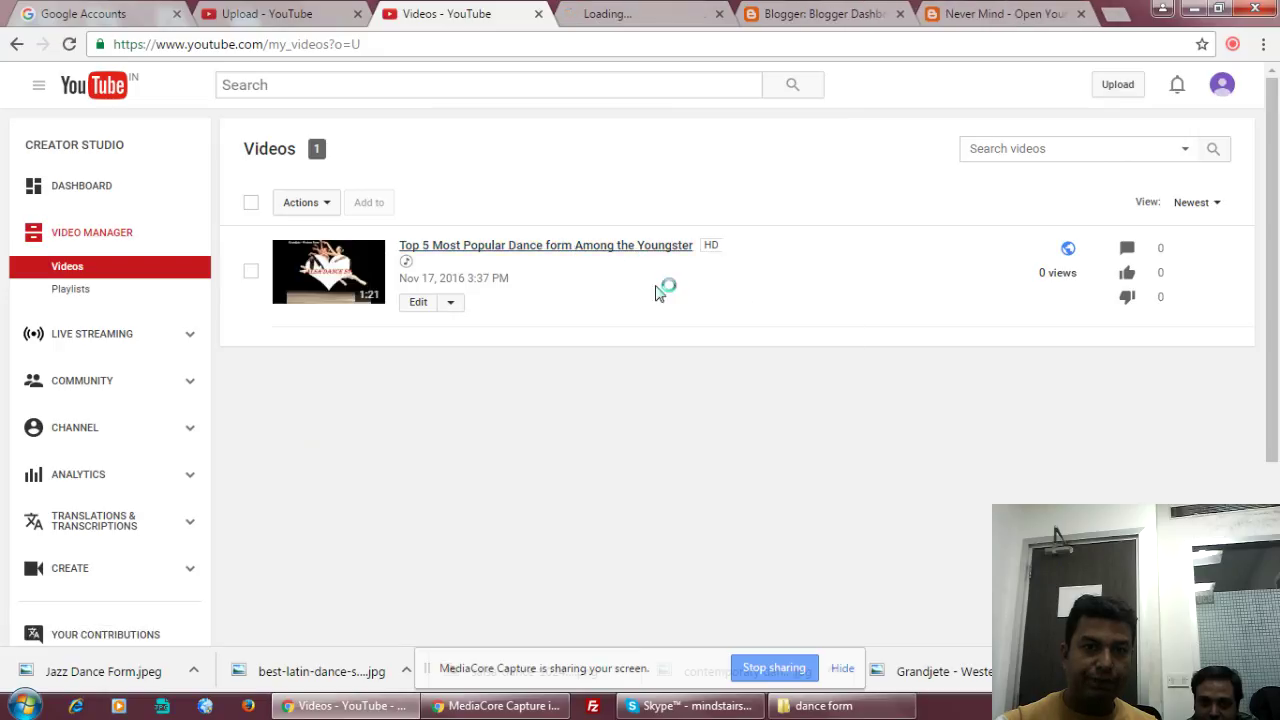
pyautogui.click(655, 12)
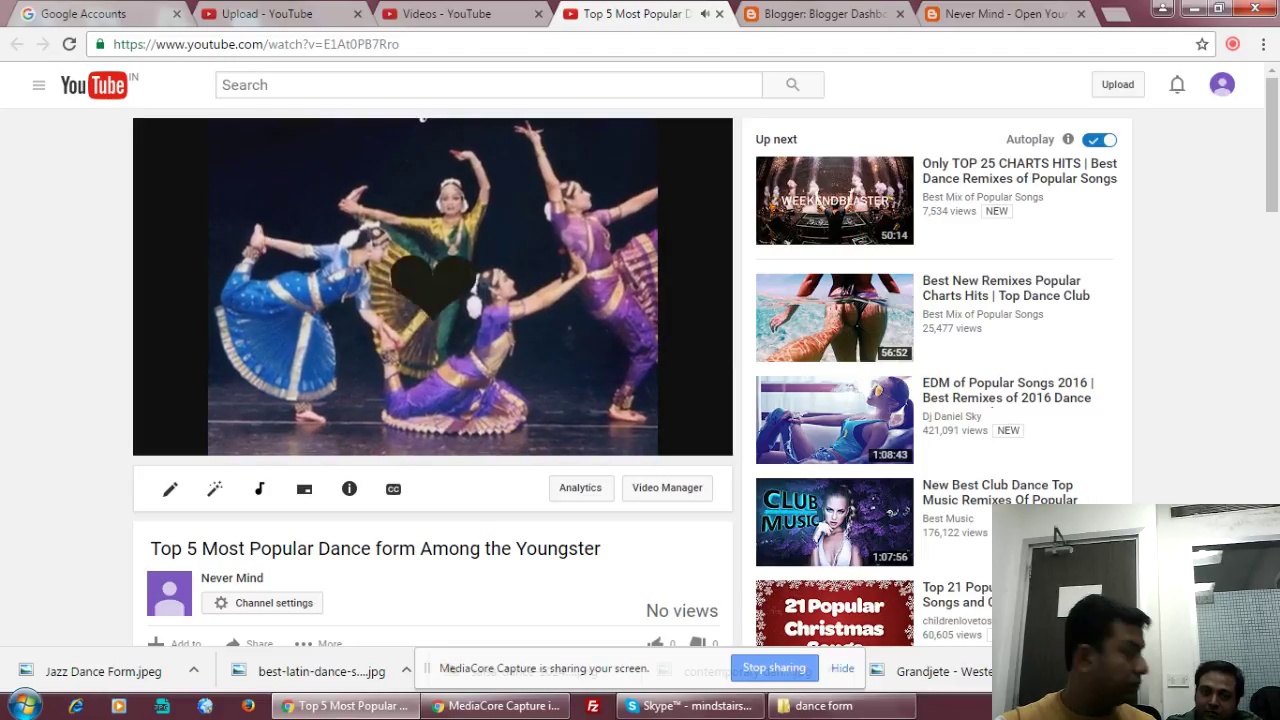
pyautogui.moveTo(645, 288)
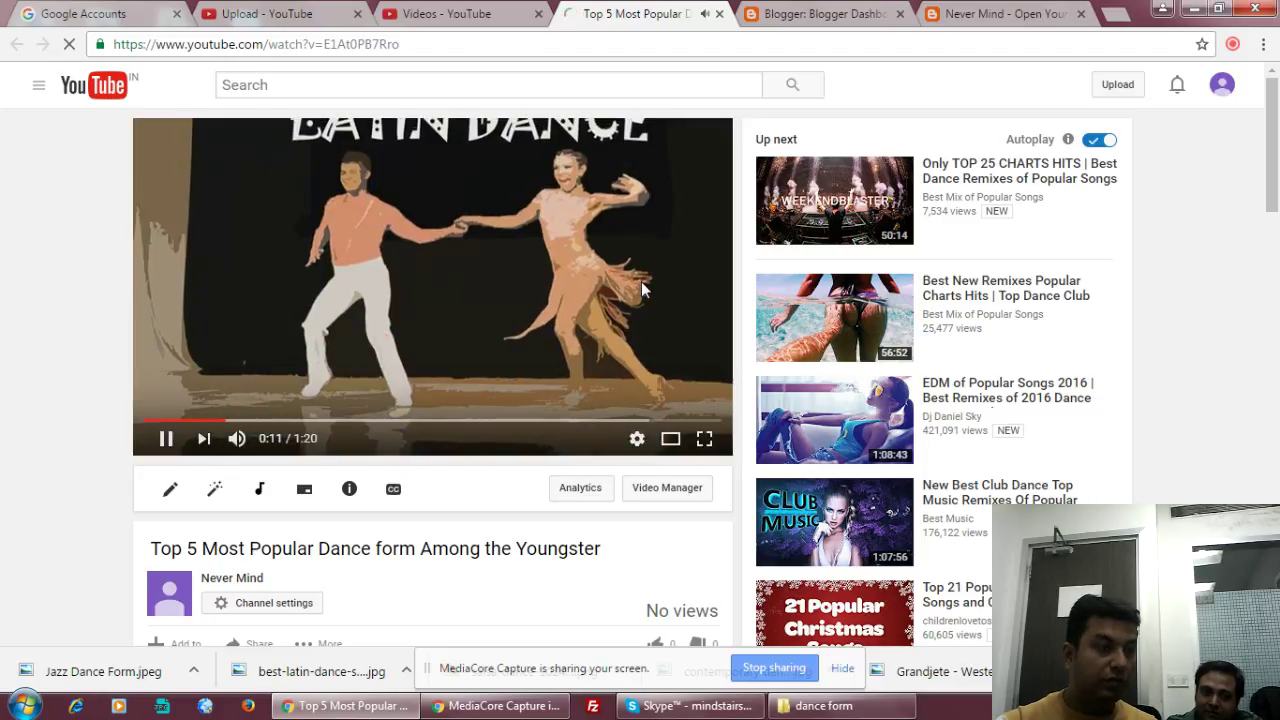
pyautogui.scroll(-6, 600, 350)
pyautogui.scroll(3, 557, 396)
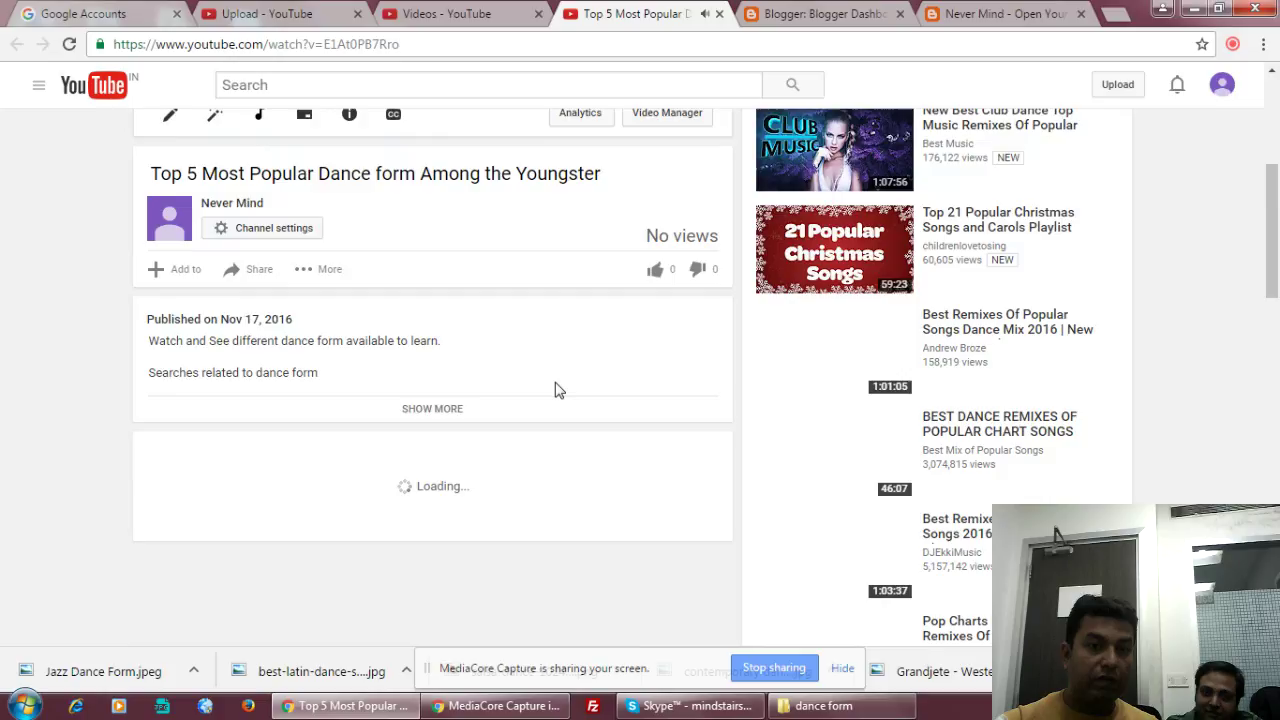
pyautogui.click(432, 410)
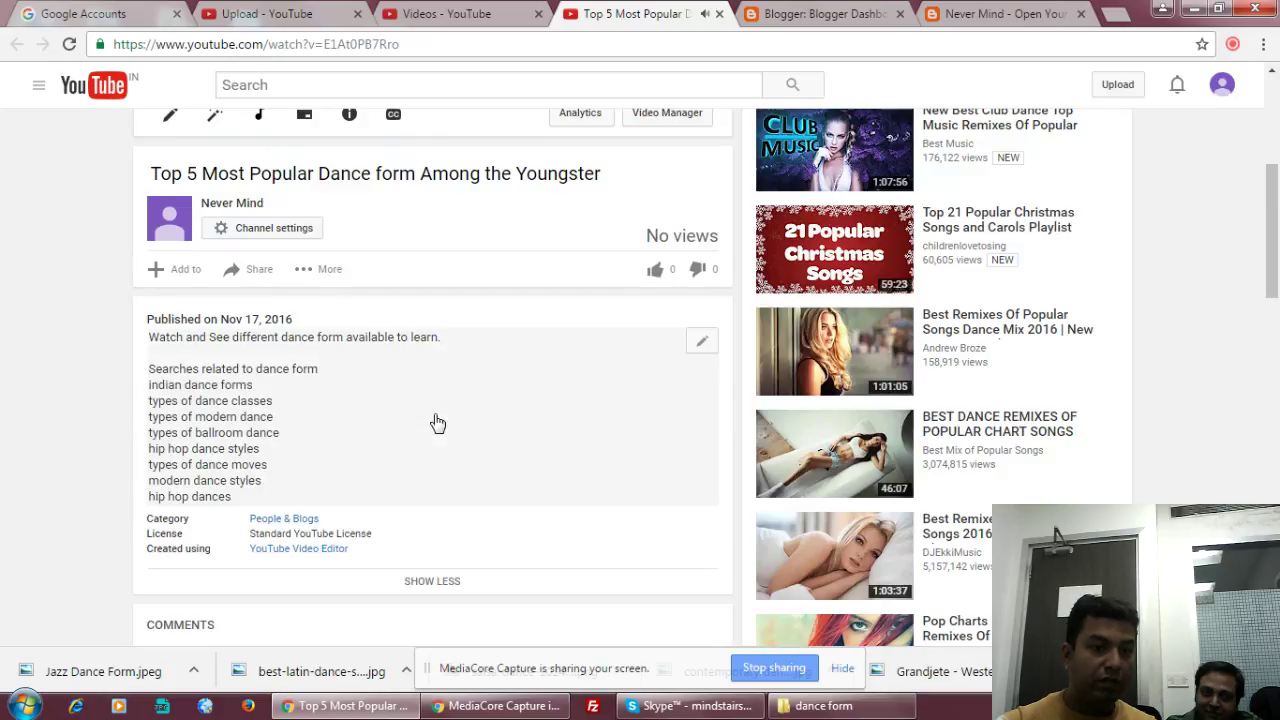
pyautogui.scroll(4, 503, 411)
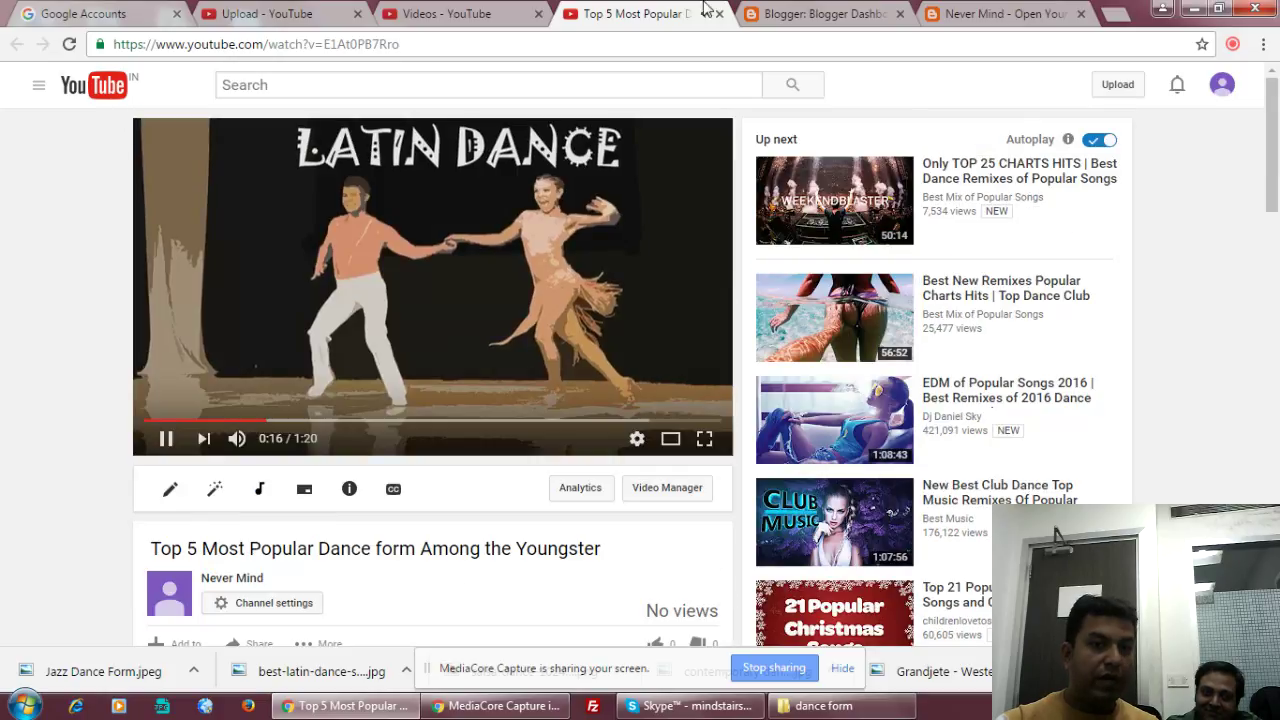
pyautogui.hotkey('ctrl', 'w')
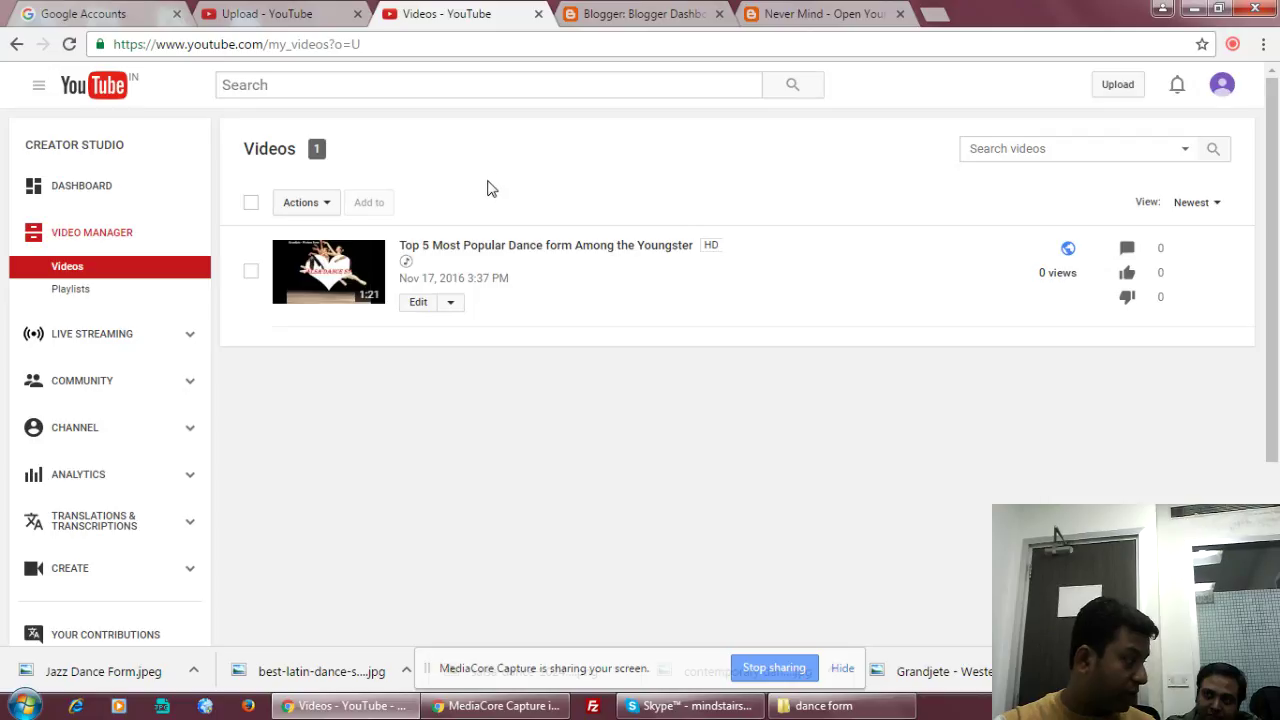
# Go to the channel's status and features and start enabling the account for monetization.
pyautogui.click(107, 441)
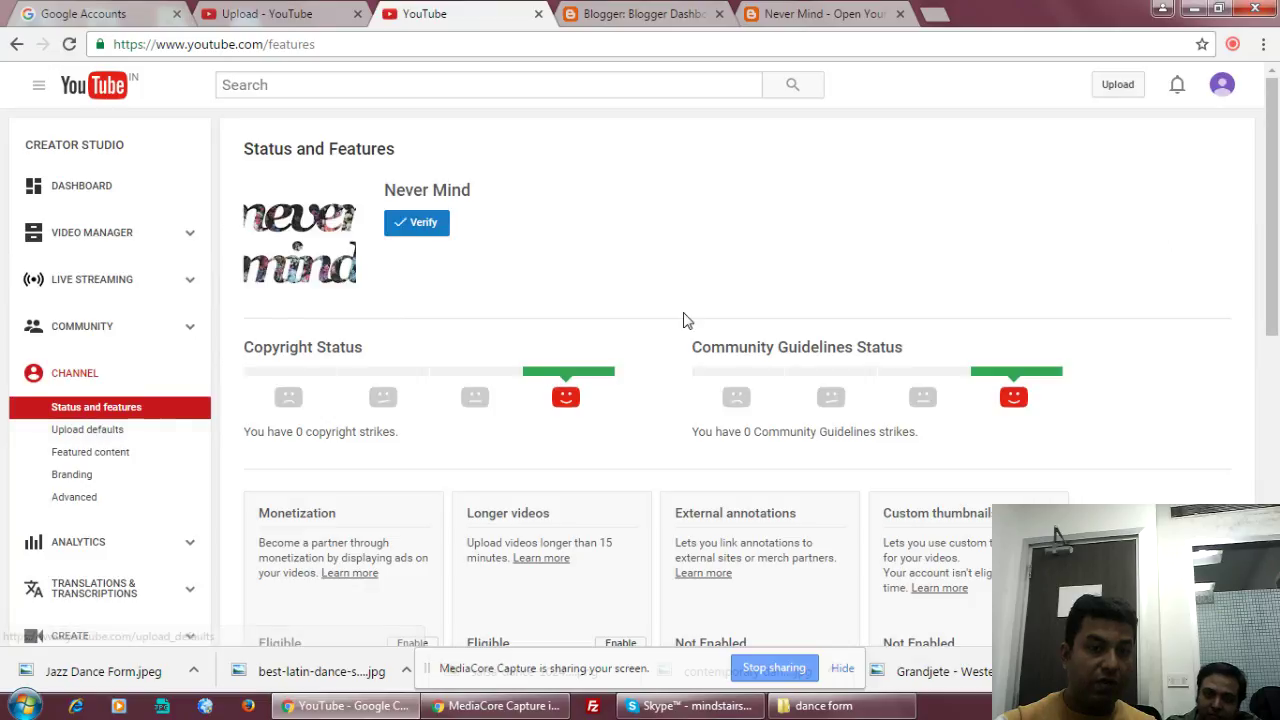
pyautogui.scroll(-3, 685, 320)
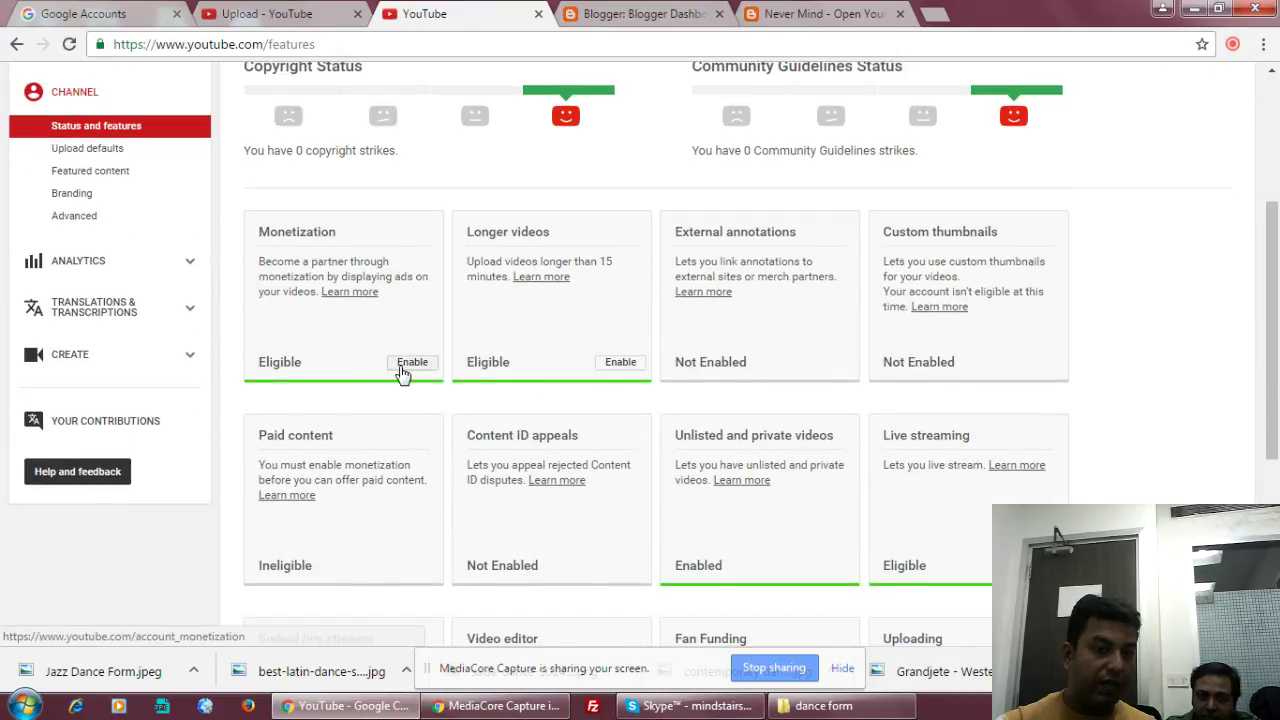
pyautogui.click(412, 366)
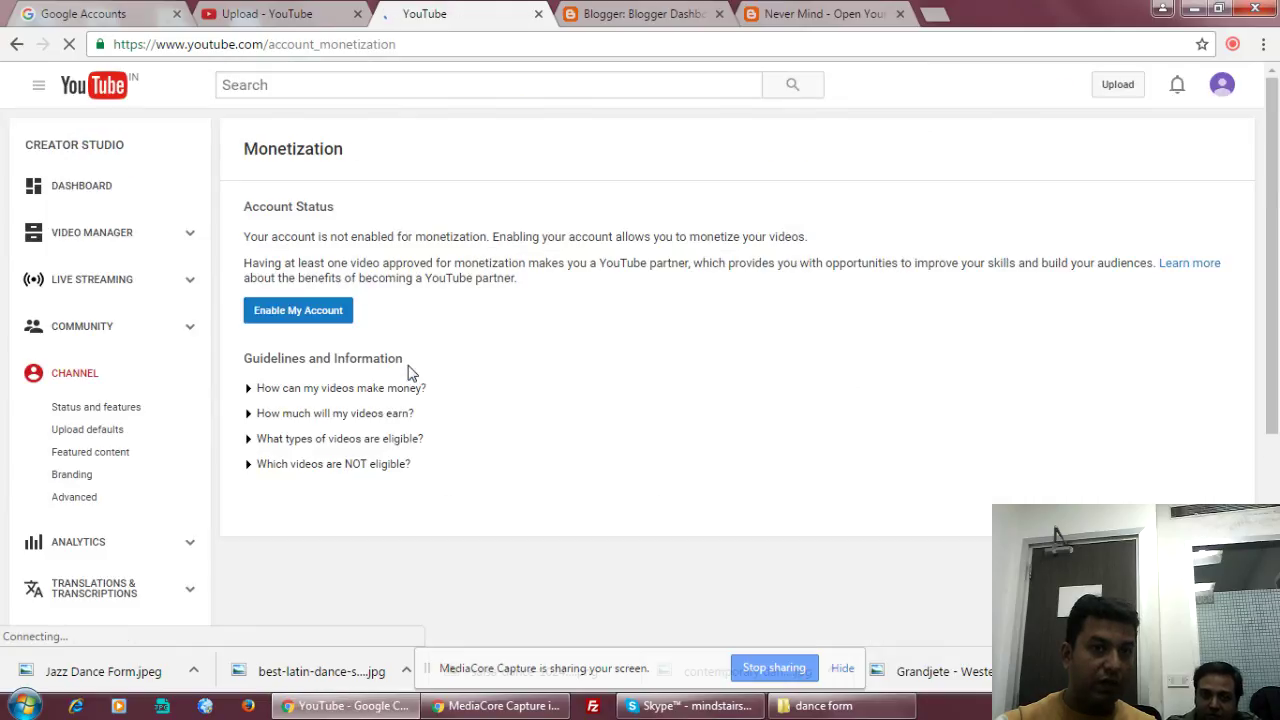
pyautogui.click(305, 322)
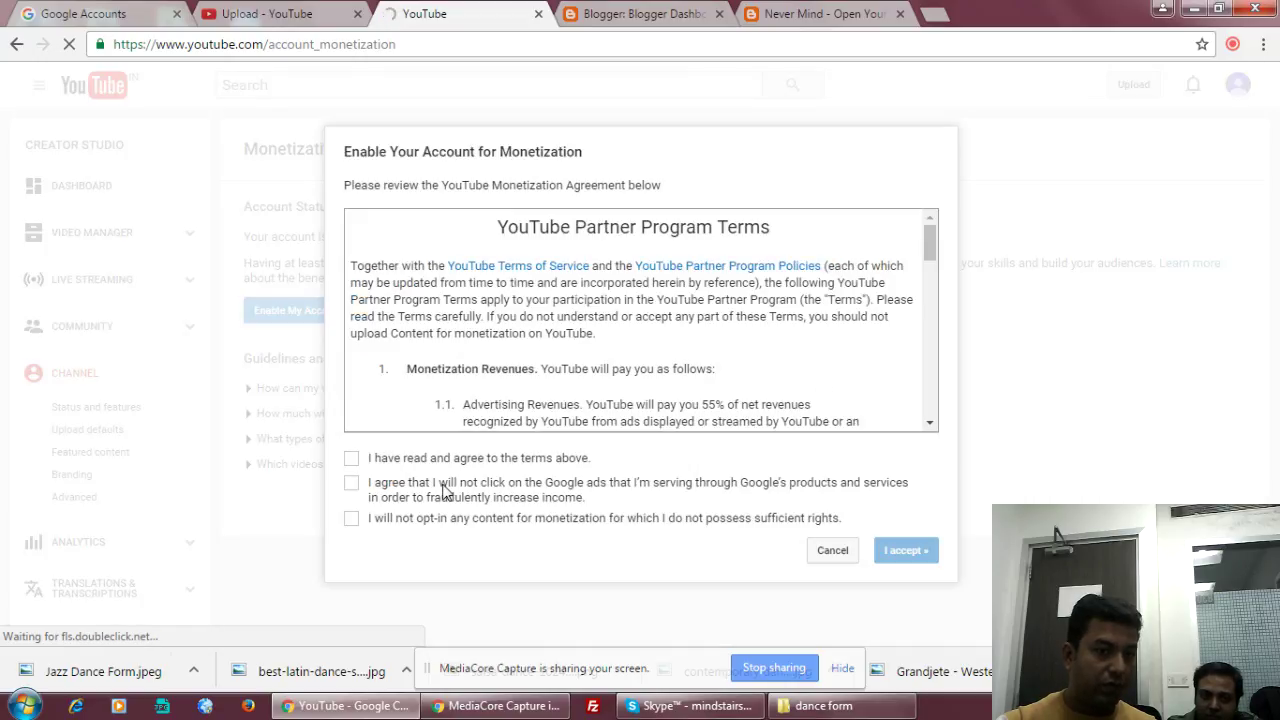
# Accept all three YouTube monetization agreement statements, submit monetization with overlay in-video and skippable video ads, and dismiss the how-to notice.
pyautogui.click(352, 458)
pyautogui.click(352, 483)
pyautogui.click(352, 518)
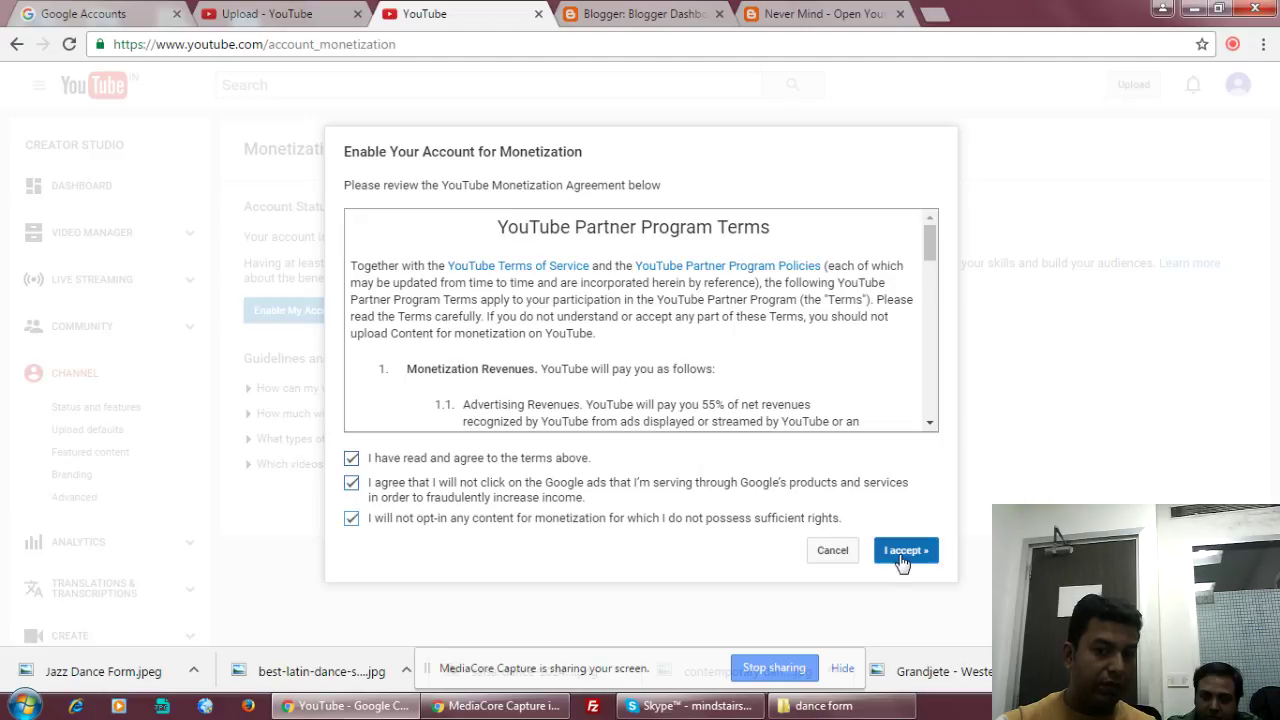
pyautogui.click(903, 558)
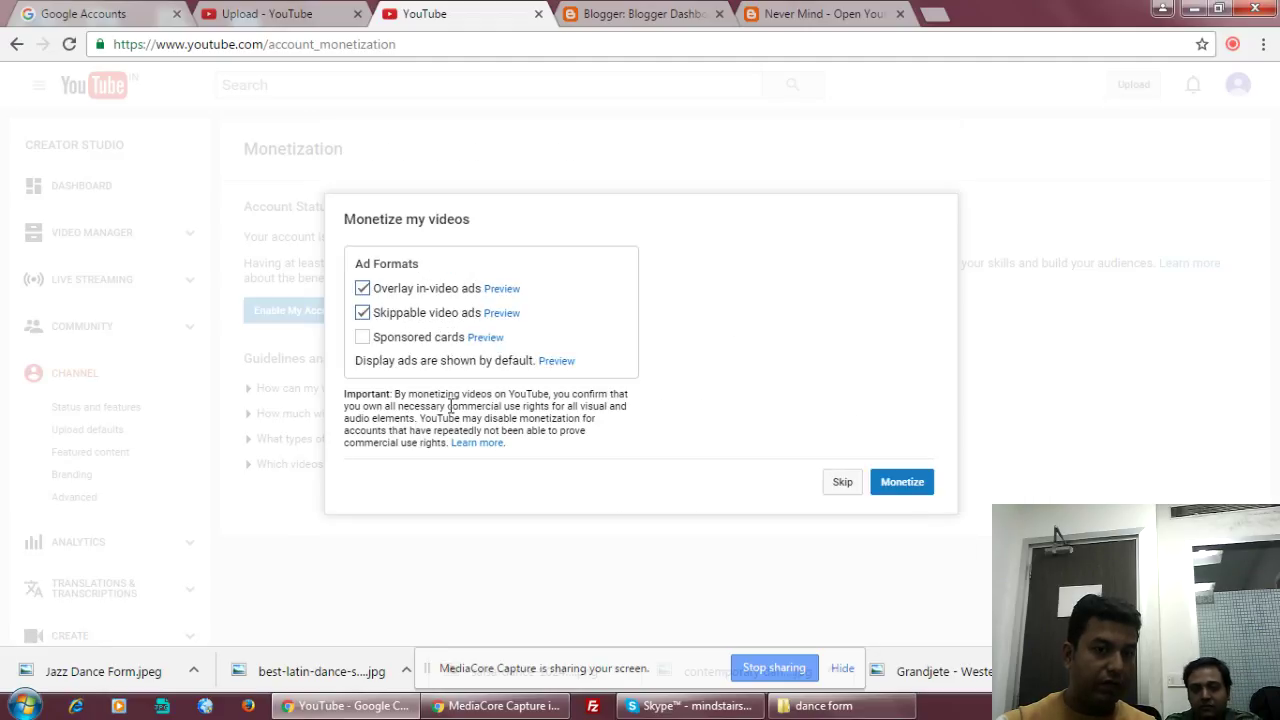
pyautogui.click(903, 485)
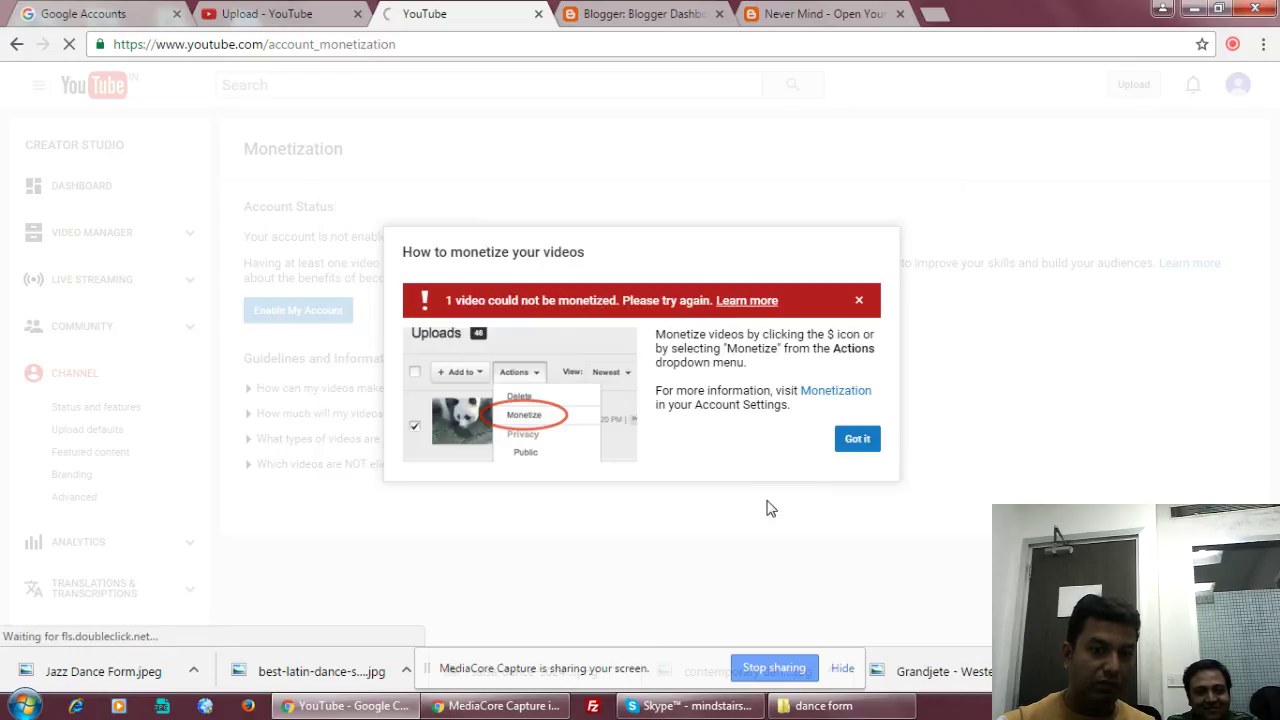
pyautogui.click(864, 444)
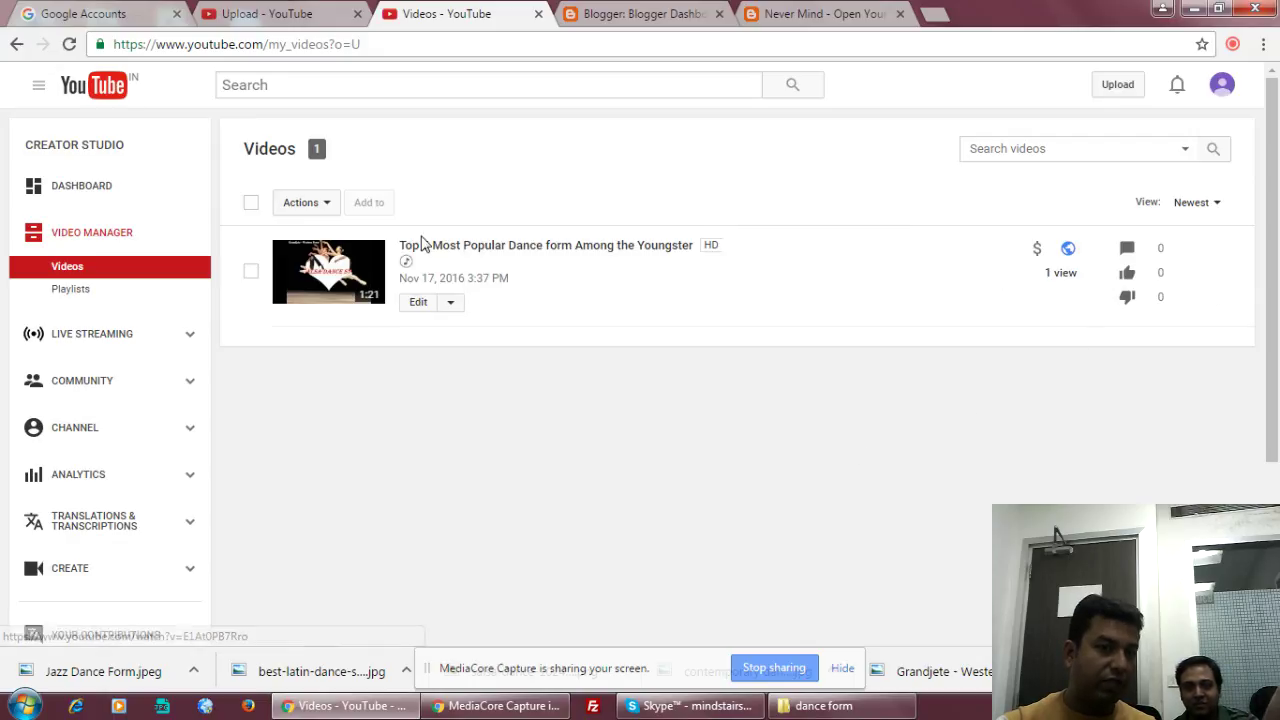
# Monetize the dance form video in the Video Manager list with overlay in-video ads, skippable video ads and sponsored cards.
pyautogui.click(251, 273)
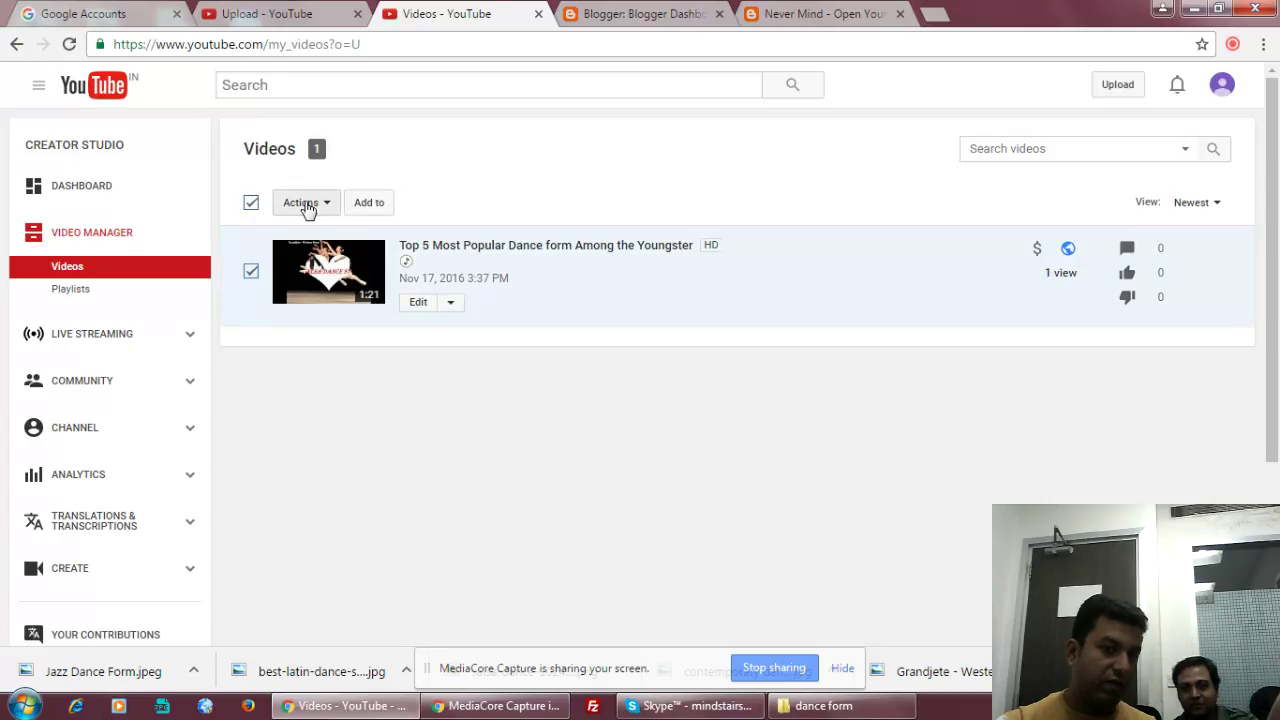
pyautogui.click(304, 203)
pyautogui.click(320, 238)
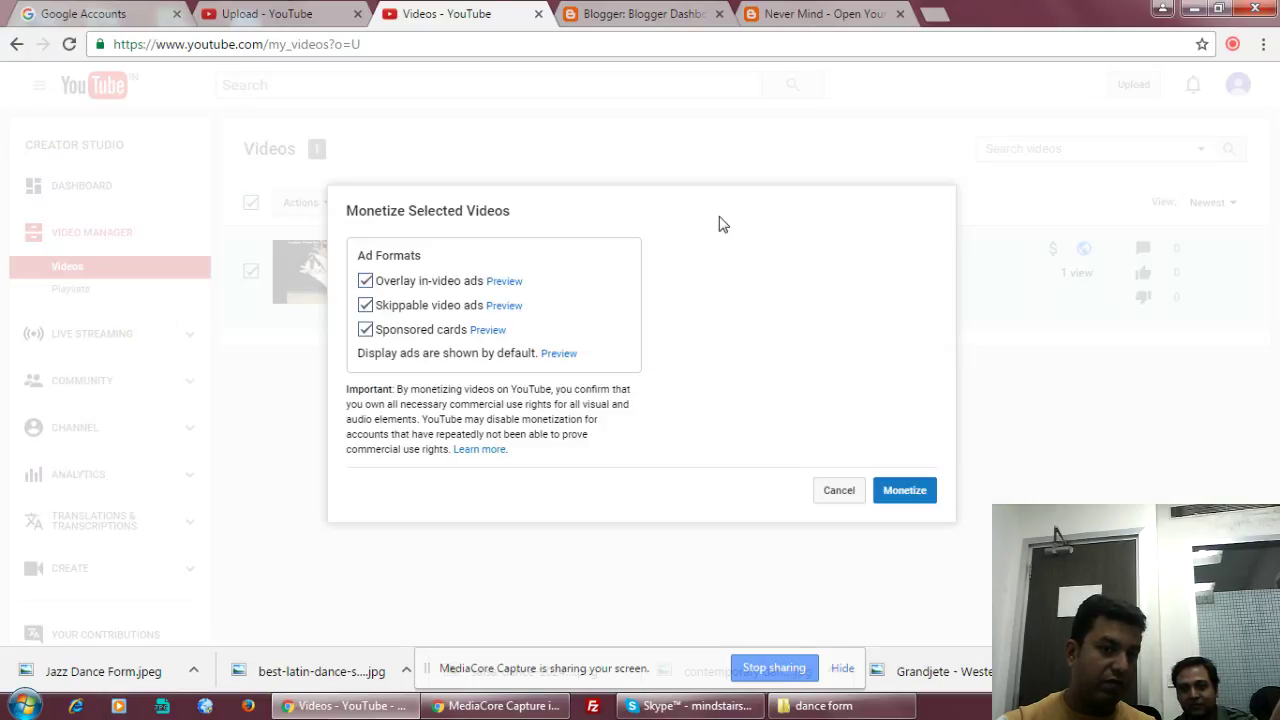
pyautogui.click(906, 491)
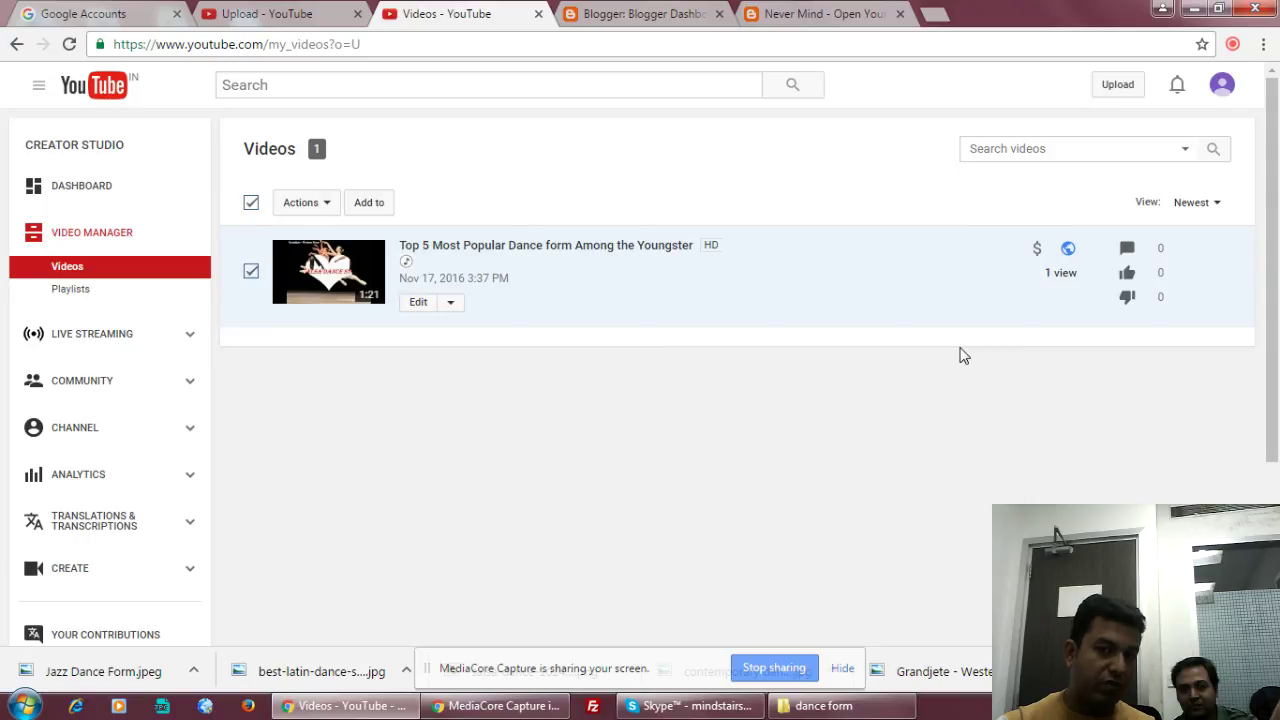